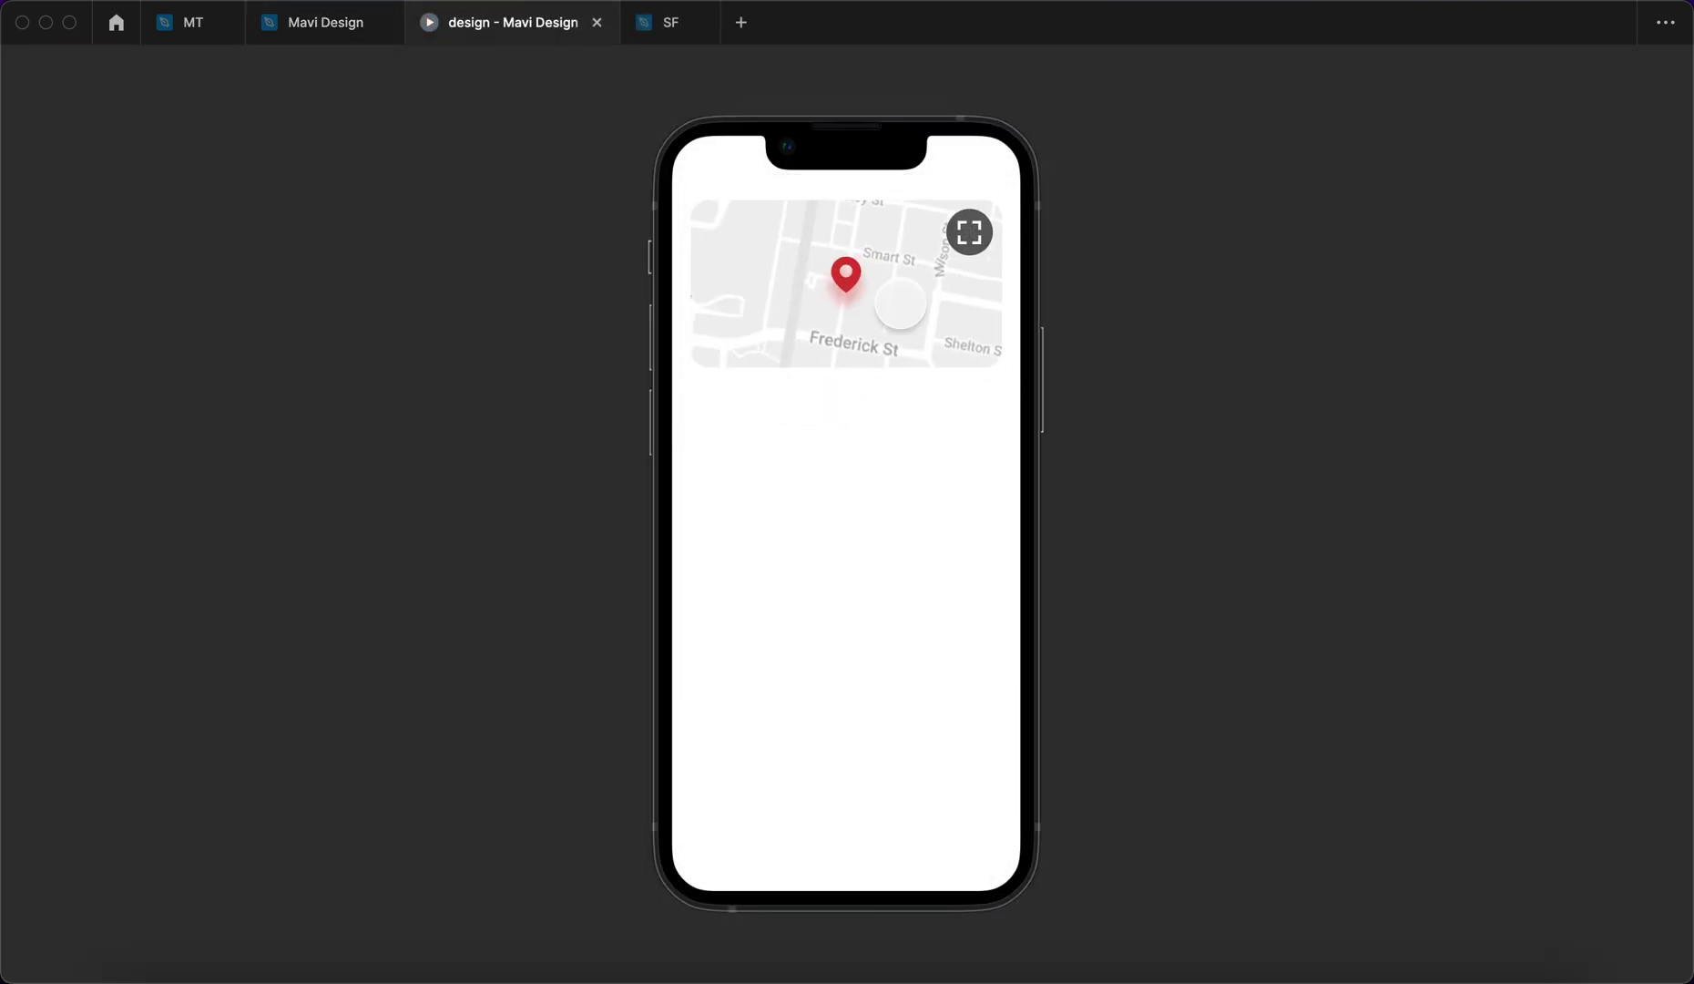
Test expanding and collapsing the map in the prototype preview, and close the preview.
left_click(969, 232)
left_click_drag(828, 576, 914, 589)
left_click(978, 190)
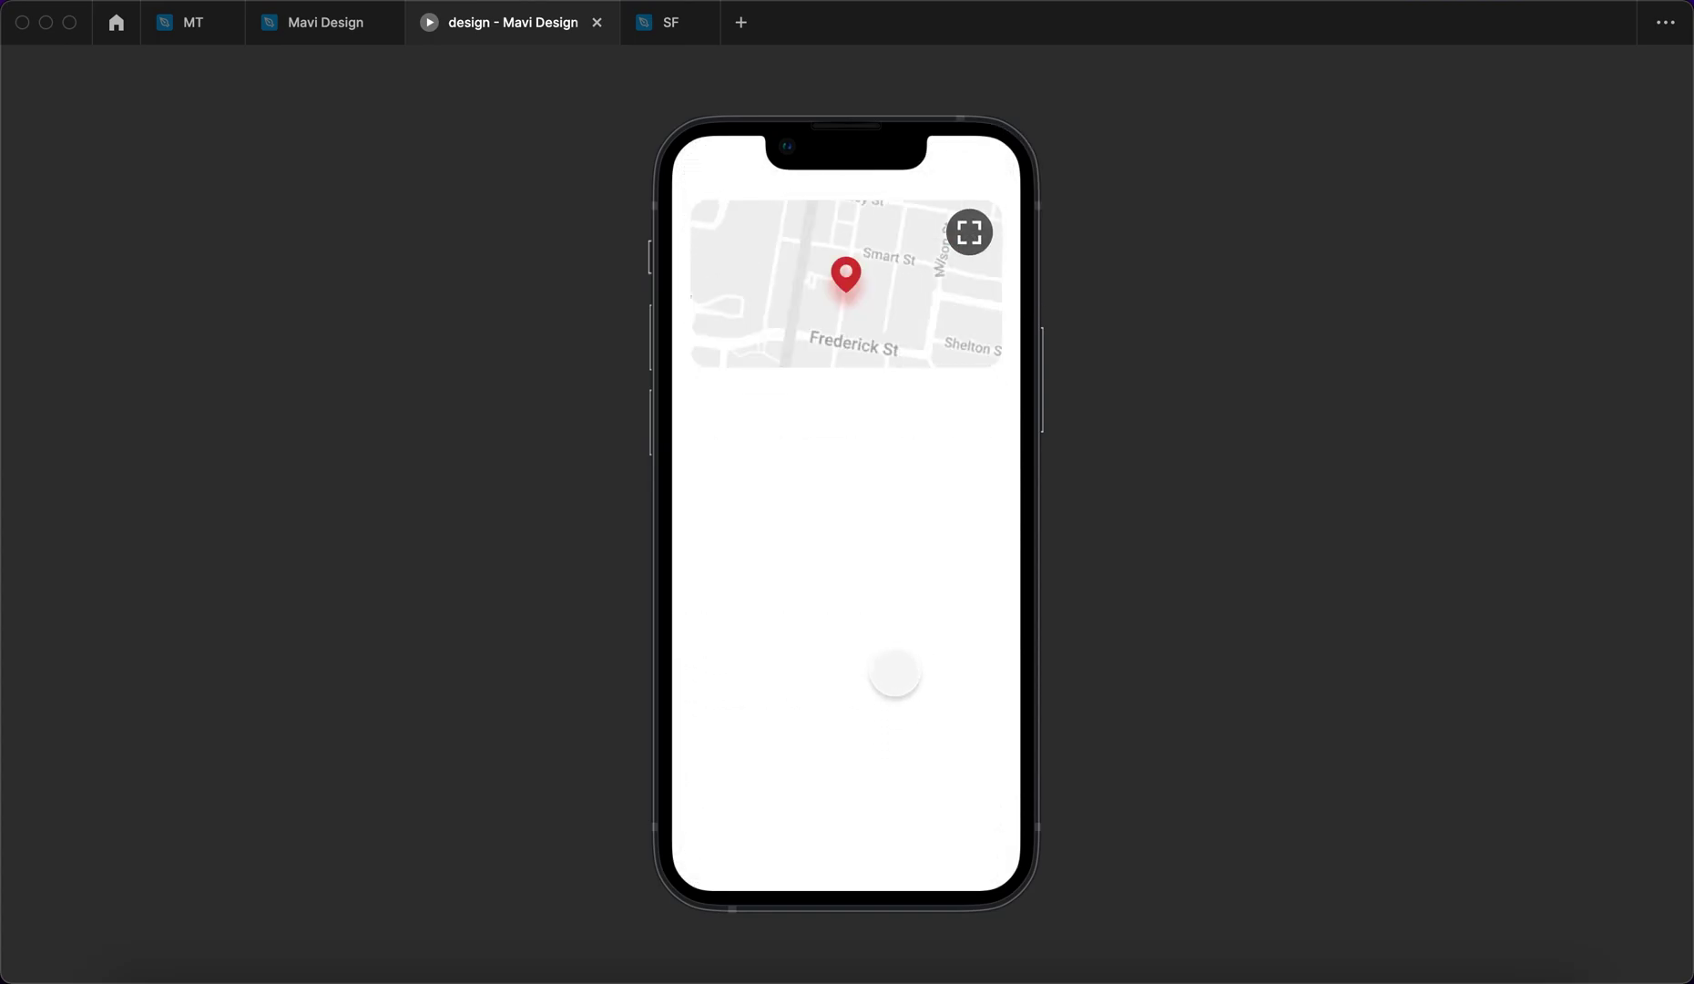
left_click(894, 664)
key("super+w")
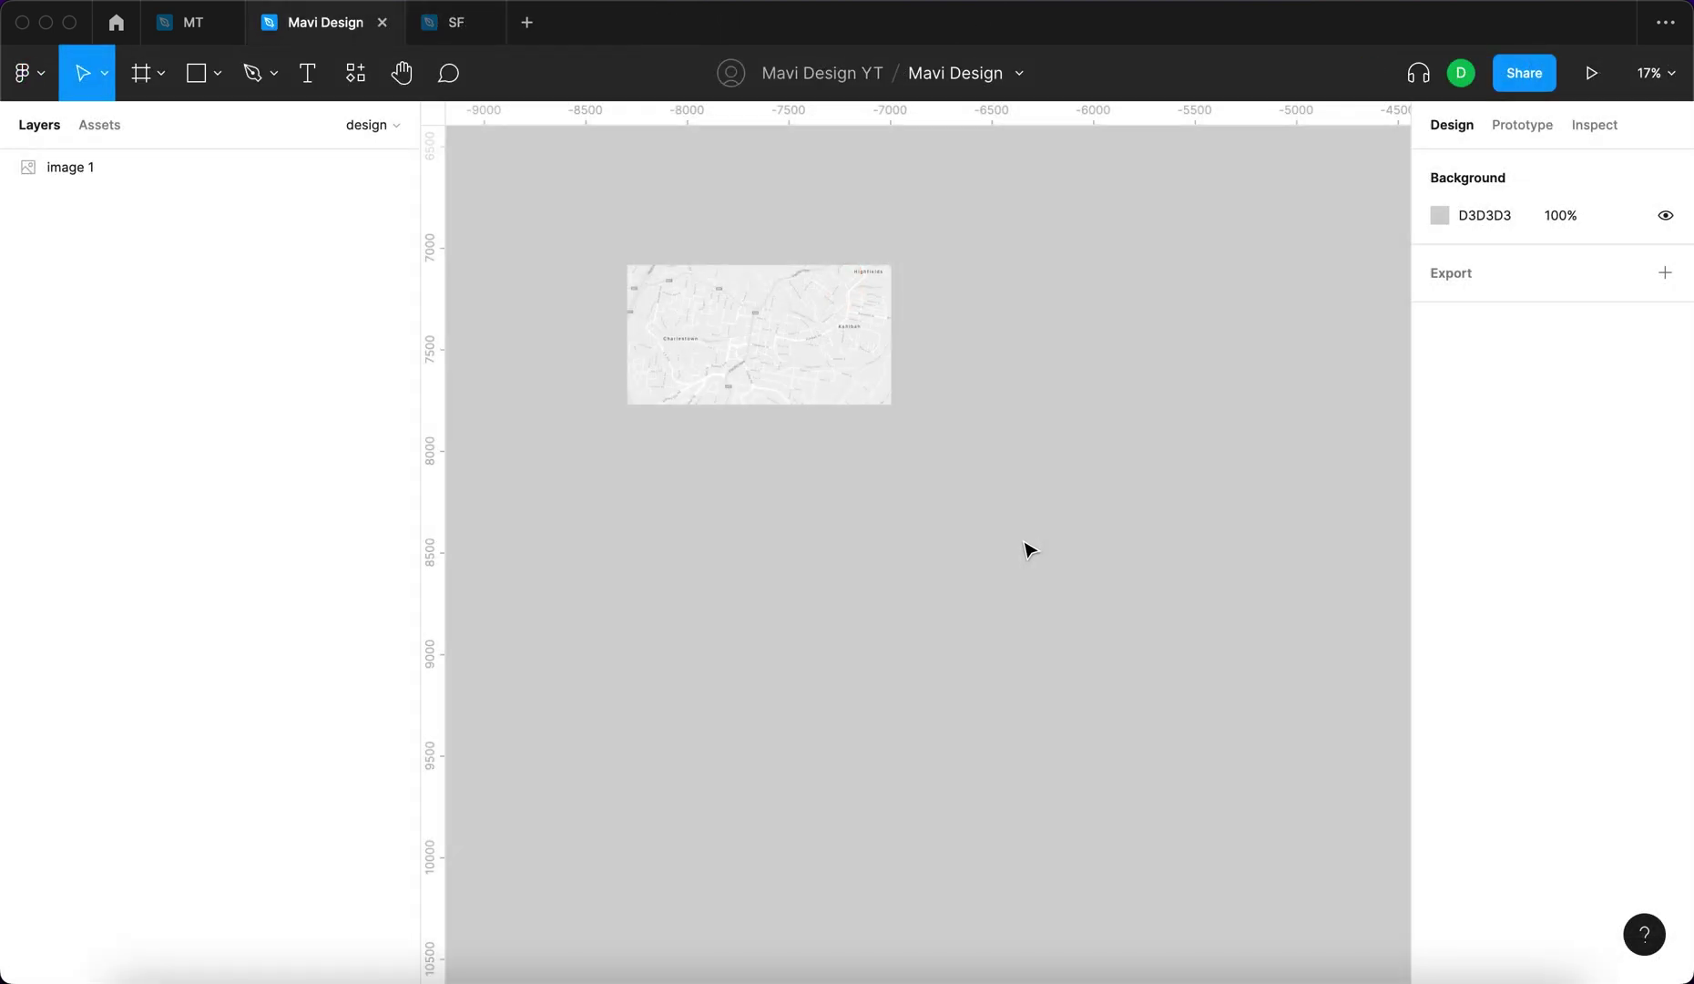
Reposition the map image on the canvas and leave it deselected.
left_click(805, 386)
scroll(733, 339, "up", 5)
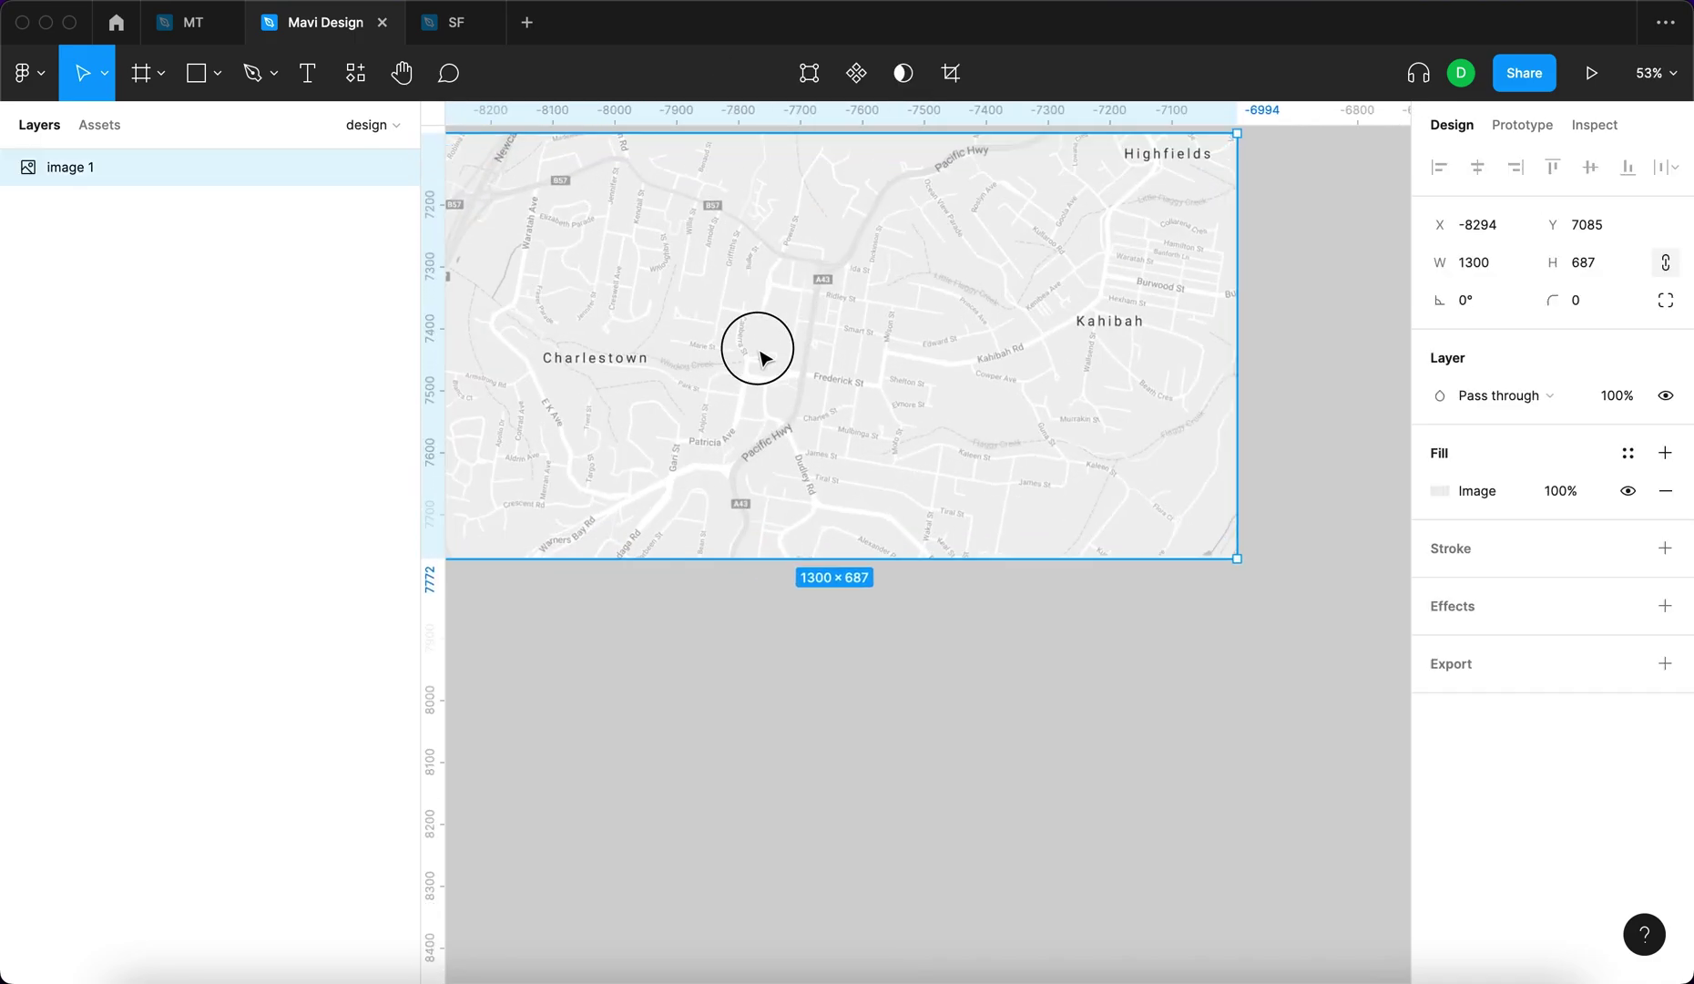
left_click_drag(765, 360, 838, 395)
left_click(952, 707)
left_click(994, 484)
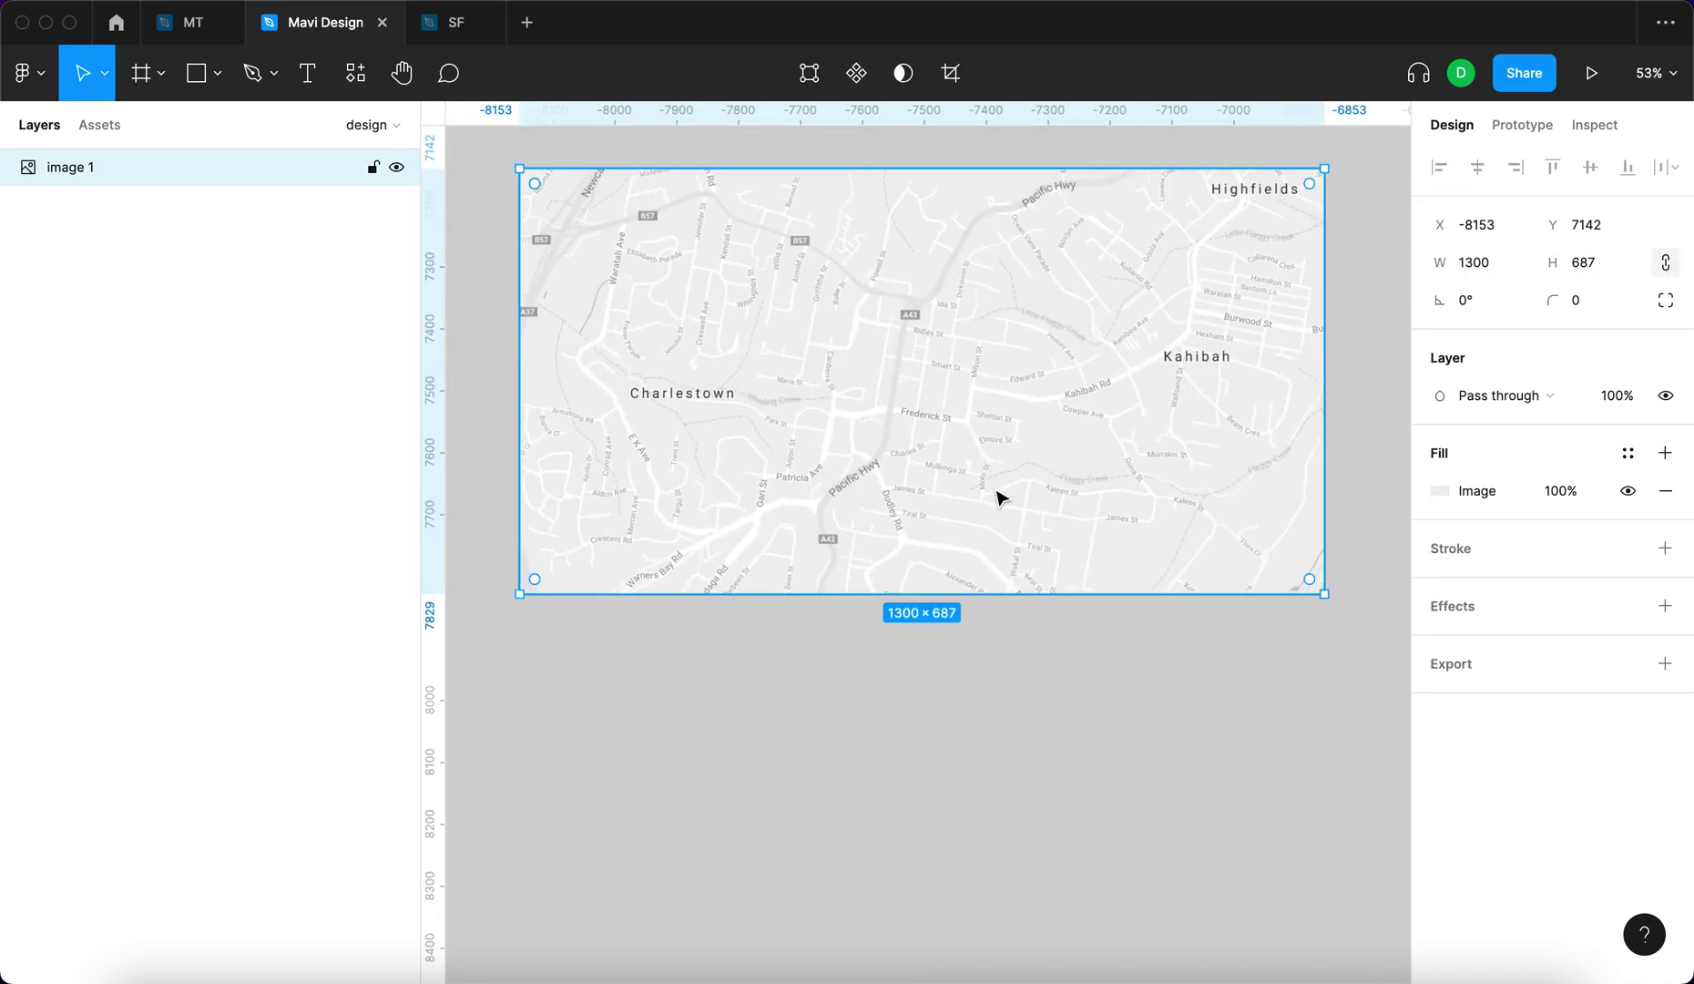
left_click(1060, 644)
left_click(877, 454)
scroll(1156, 636, "down", 3)
key("super+z")
left_click(1198, 686)
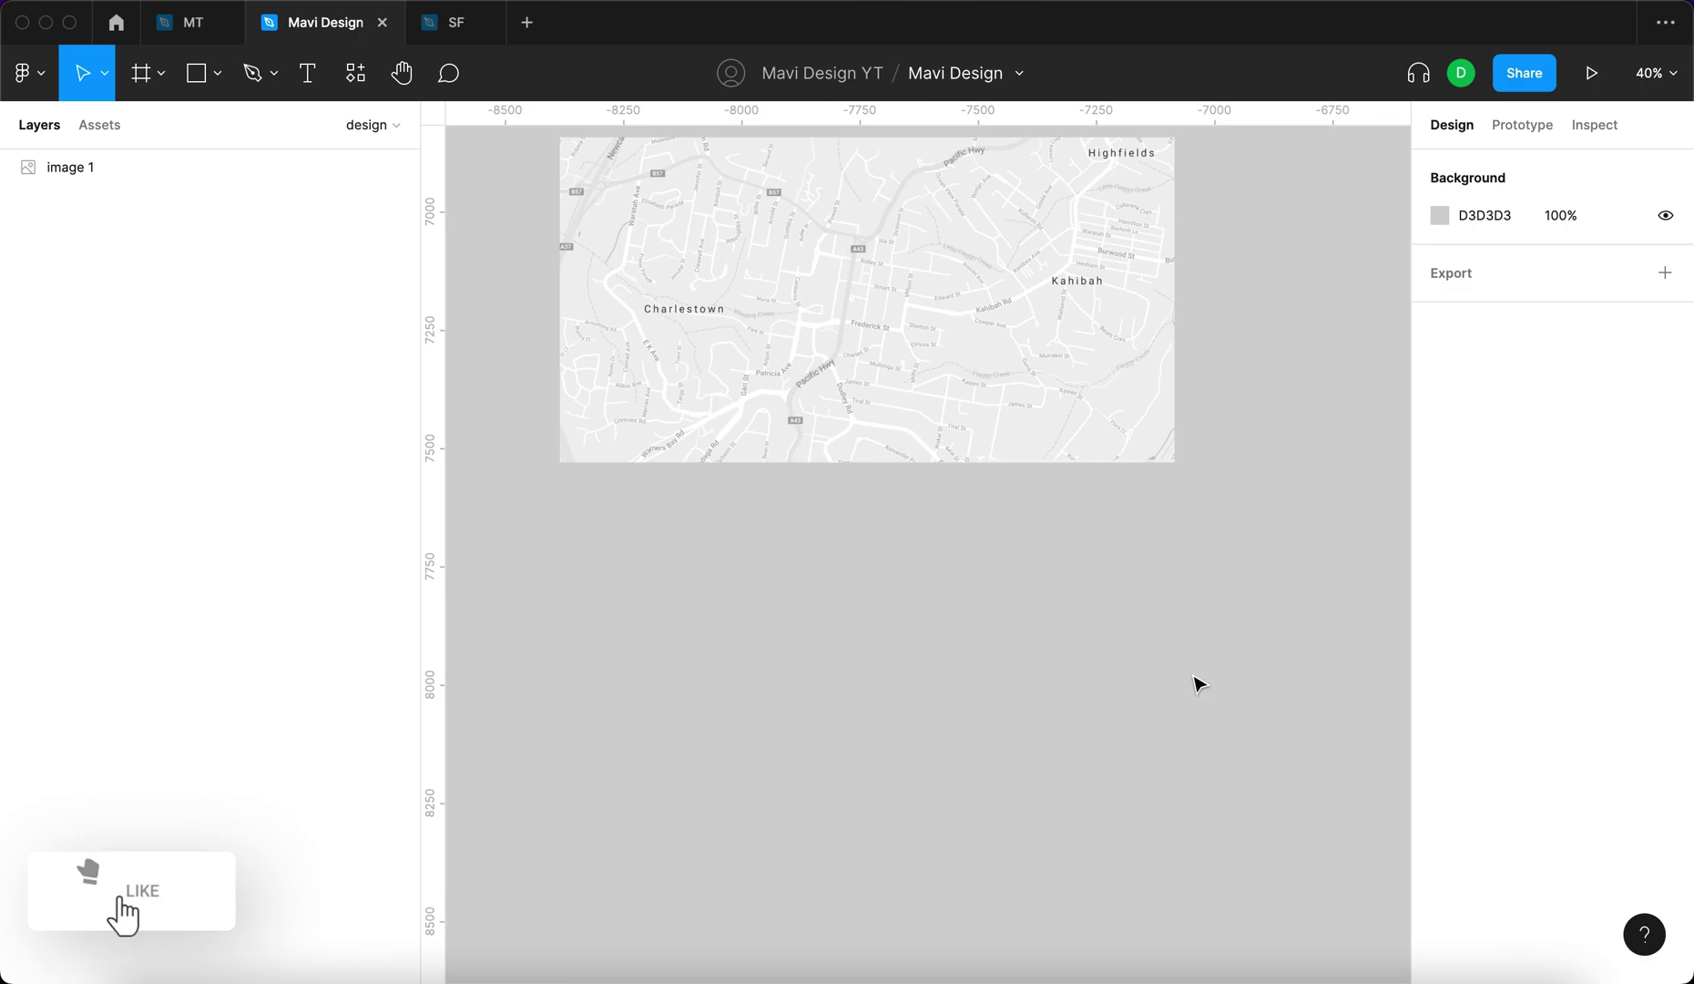
Create an iPhone 11 Pro / X frame and place it beside the map image, clear of its edge.
key("f")
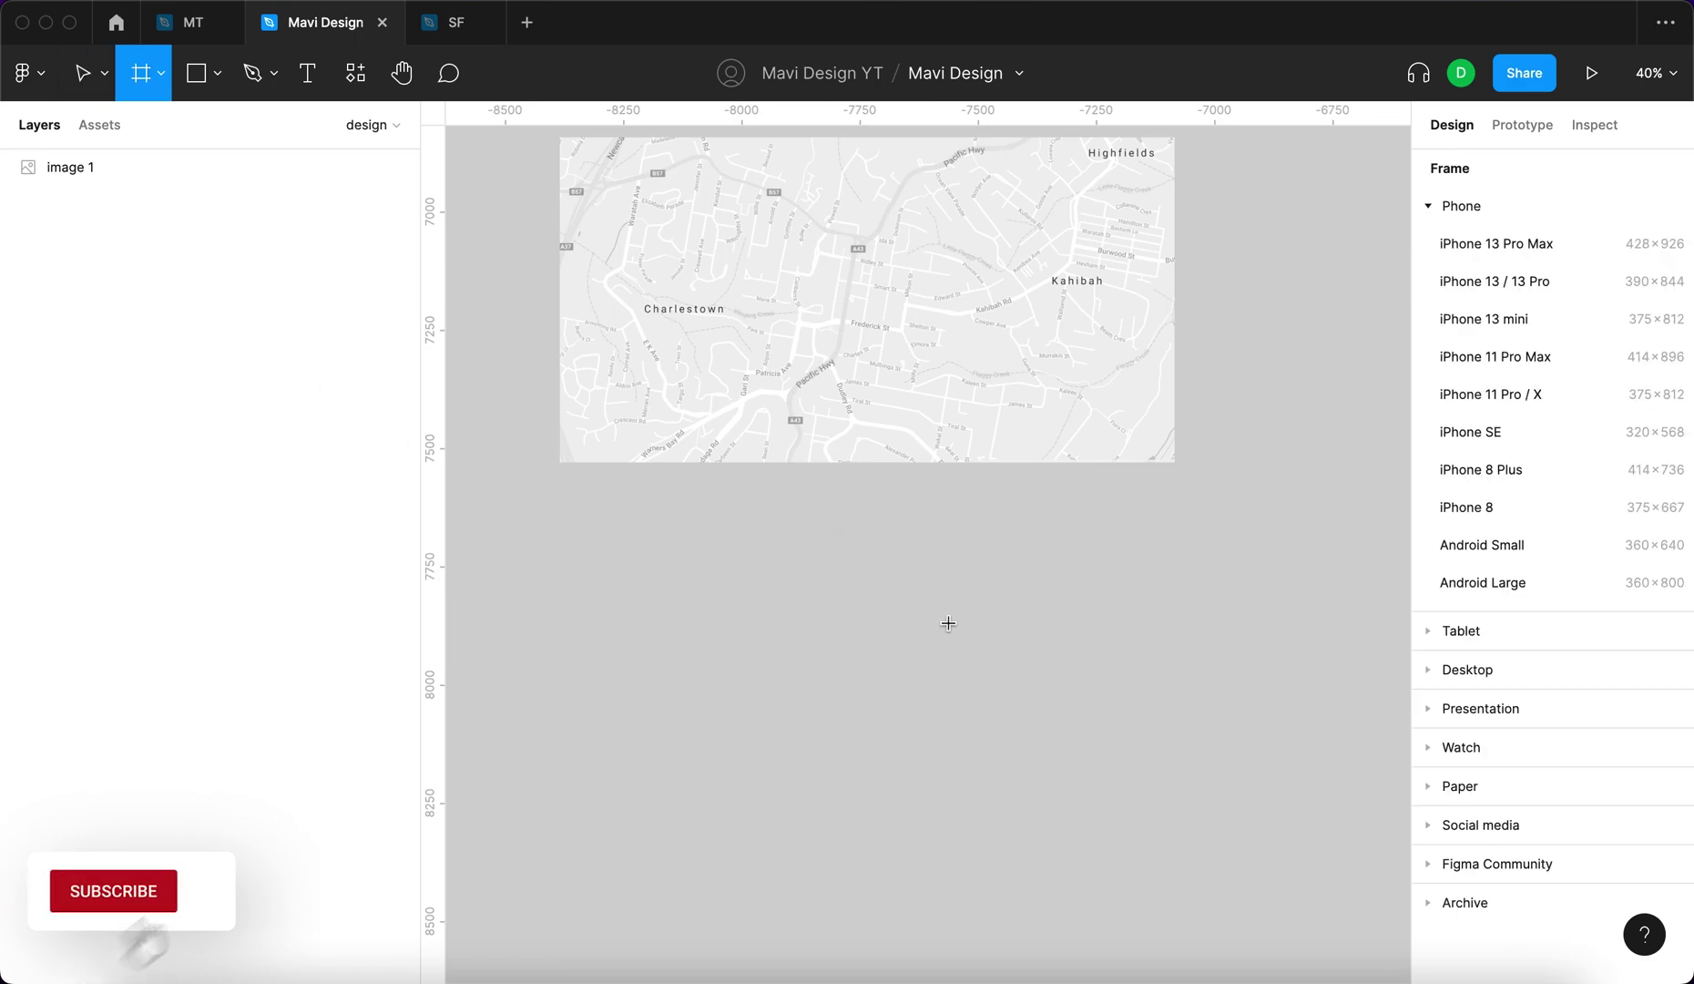
key("v")
key("f")
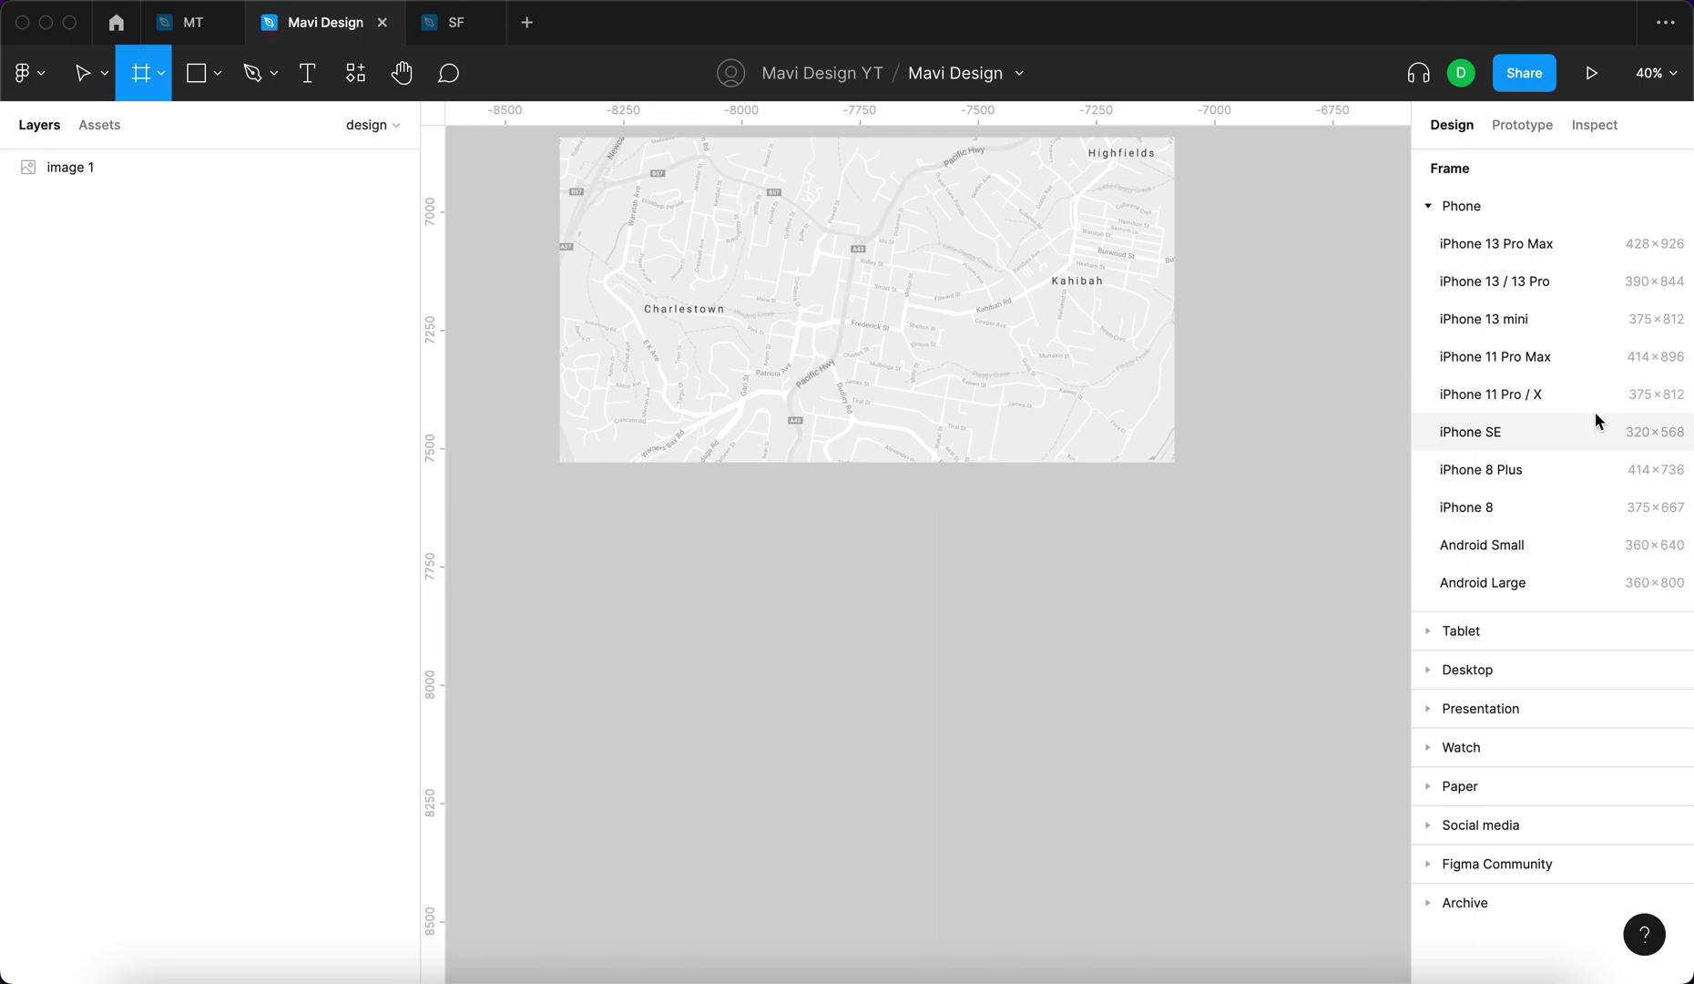
left_click(1565, 393)
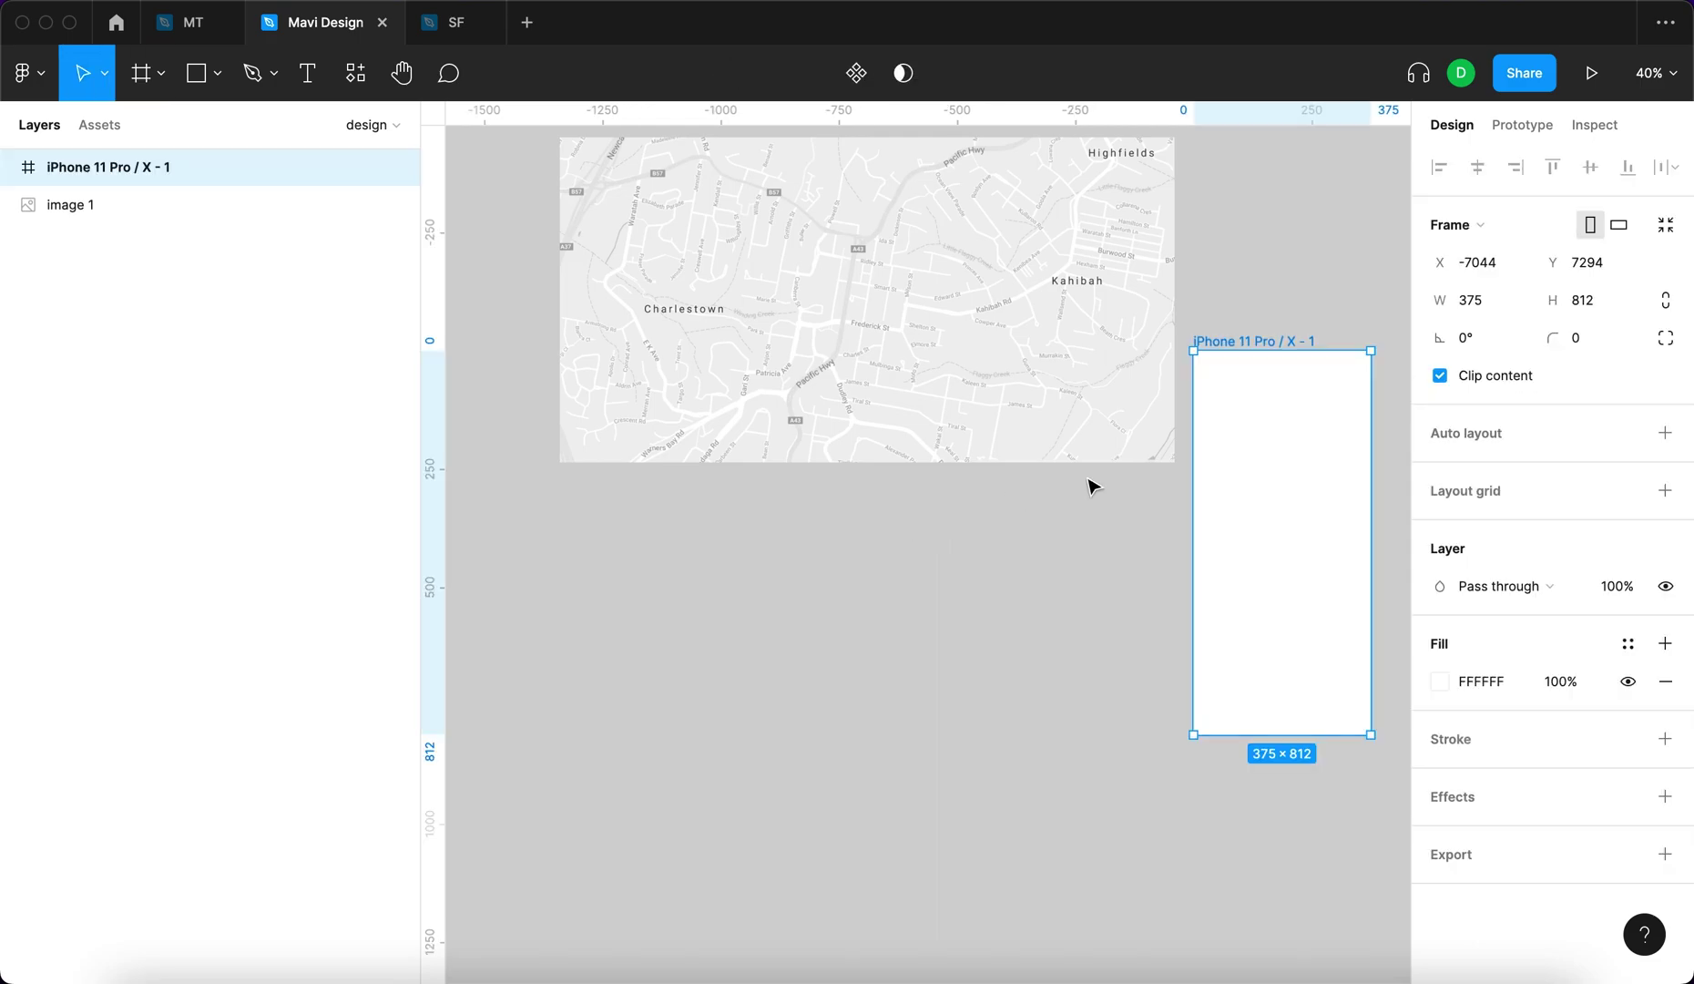
left_click_drag(1255, 524, 1304, 356)
left_click(930, 462)
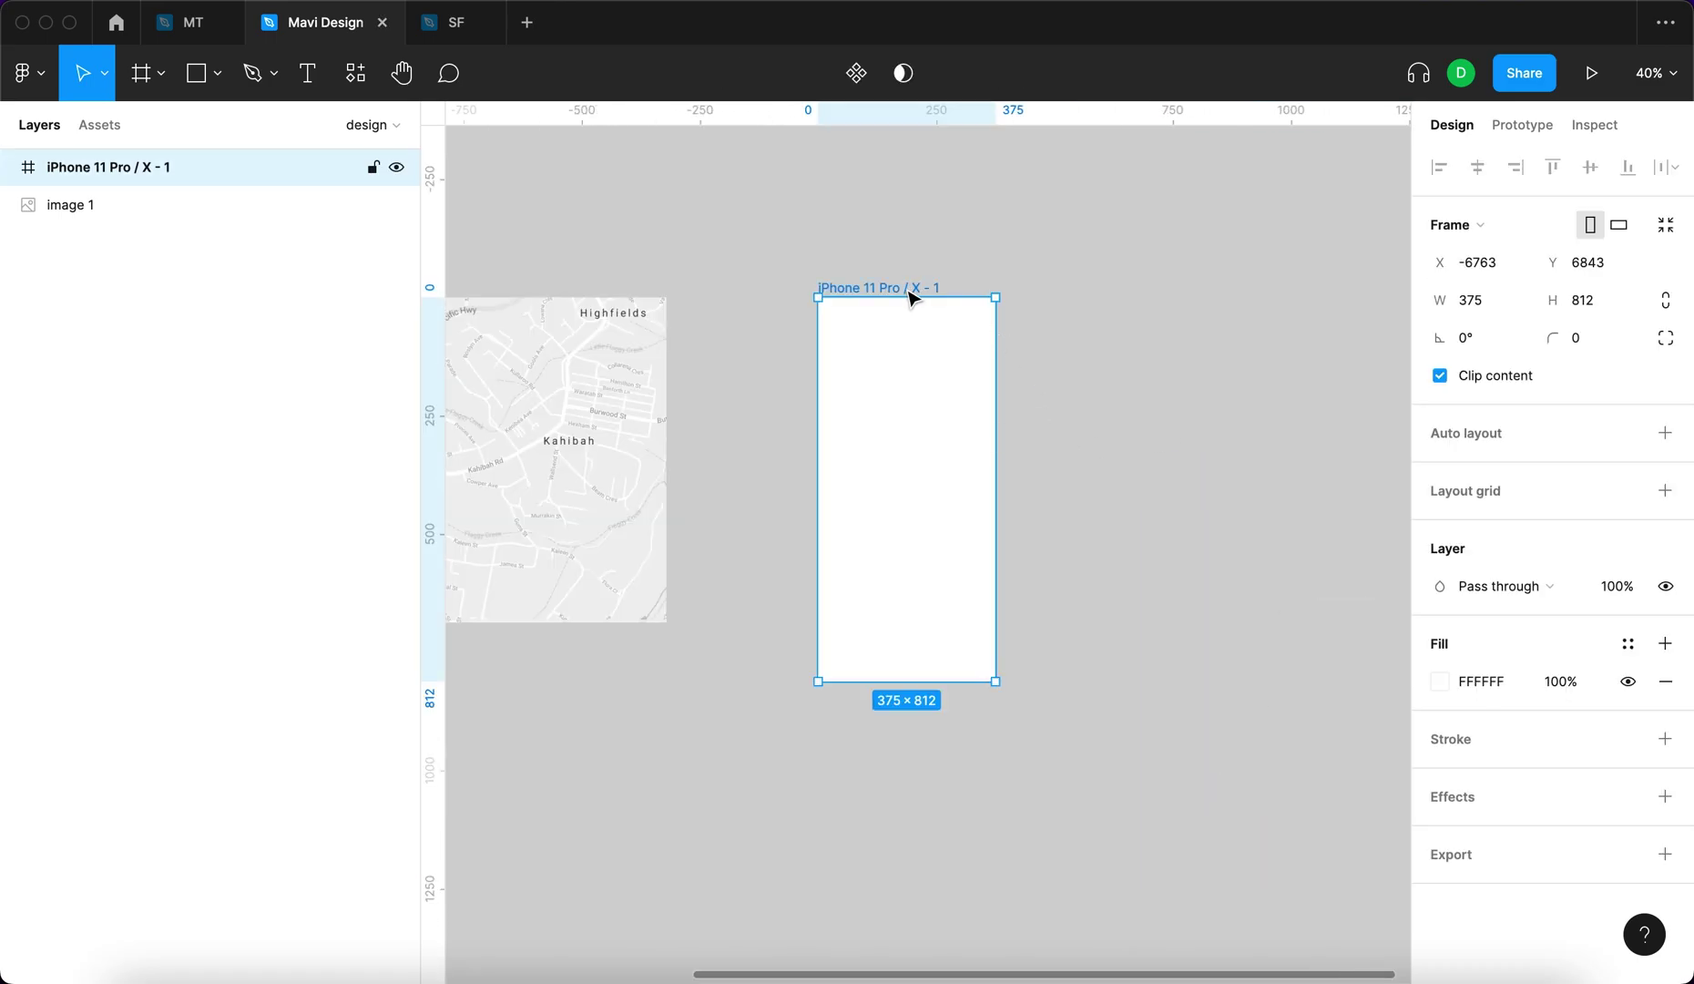
Rename the phone frame as map-collapsed.
double_click(912, 290)
type("map/")
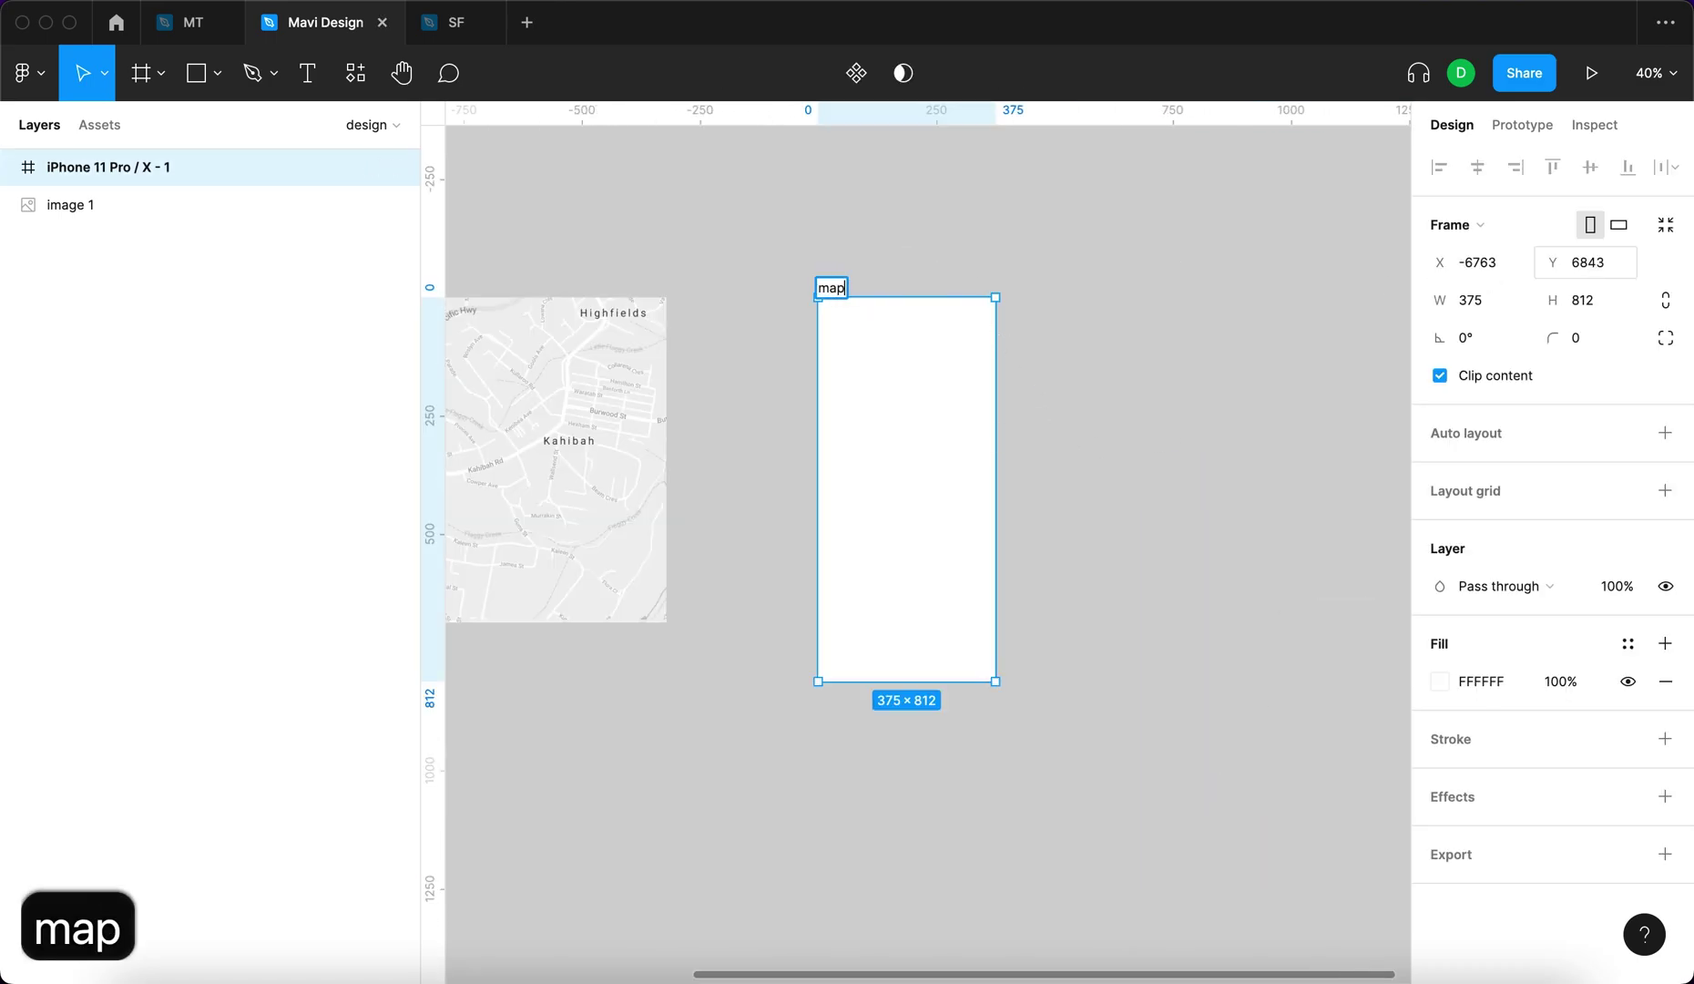
key("BackSpace")
type("-collapsed")
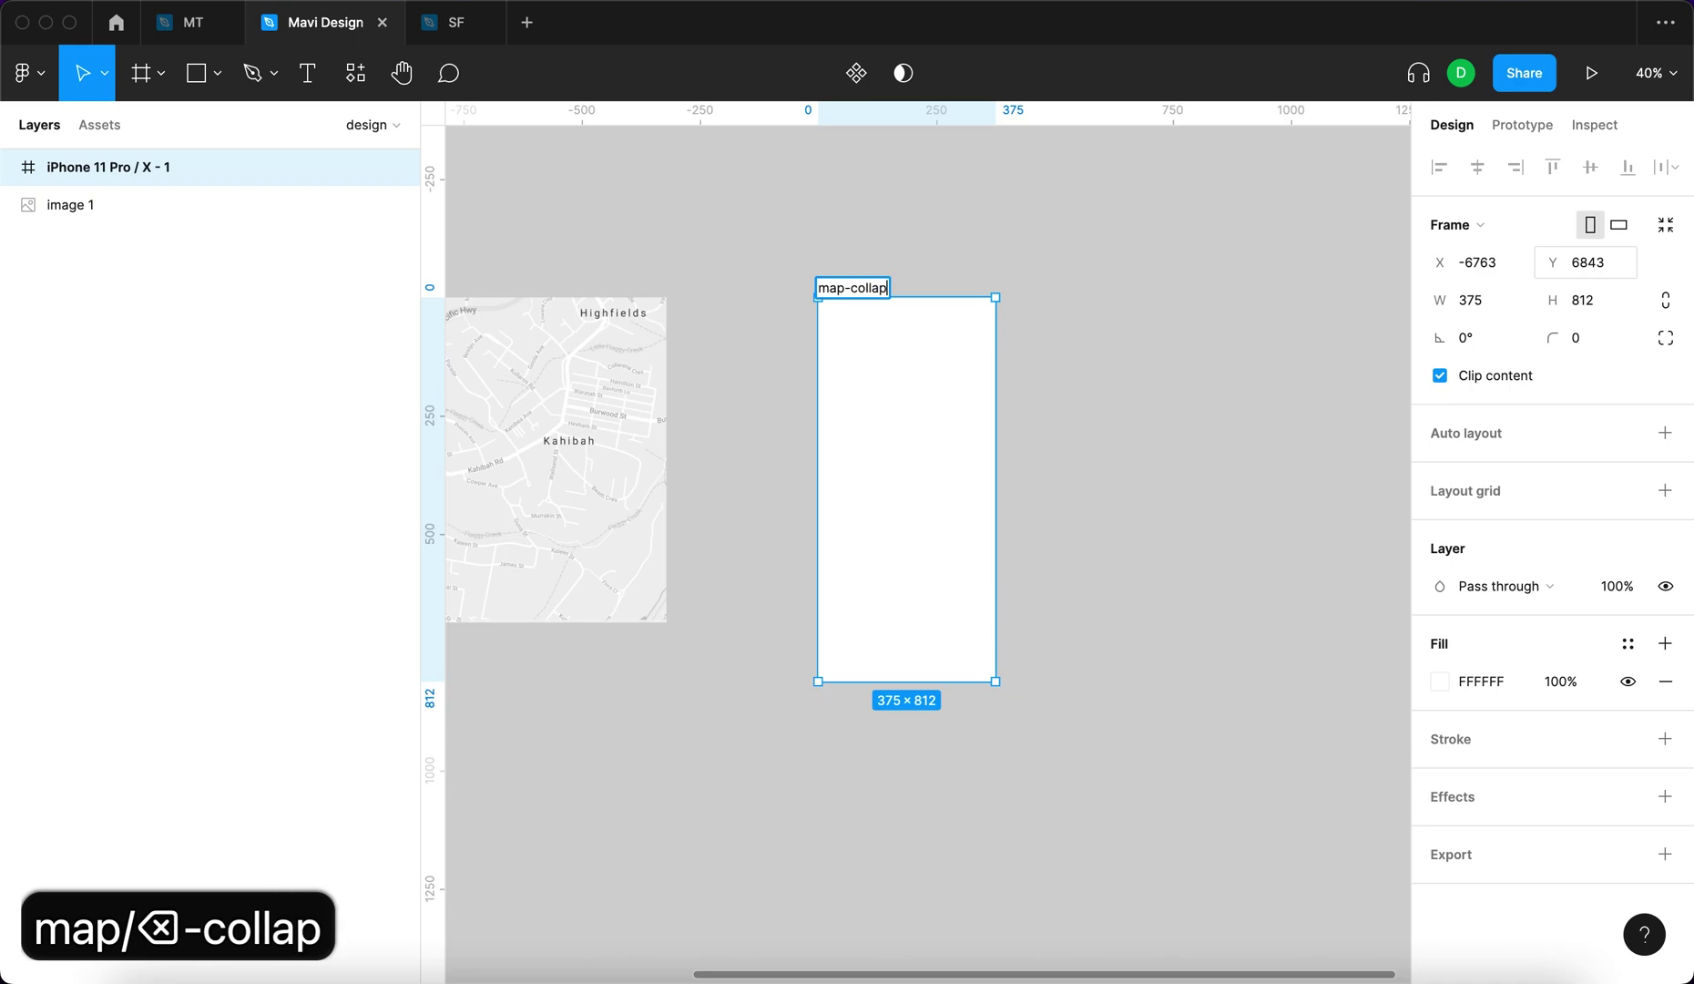
key("Return")
Rename the phone frame as sample app.
scroll(1054, 249, "left", 5)
mouse_move(909, 387)
left_mouse_down()
mouse_move(935, 399)
mouse_move(916, 392)
left_mouse_up()
left_click(1215, 240)
key("super+r")
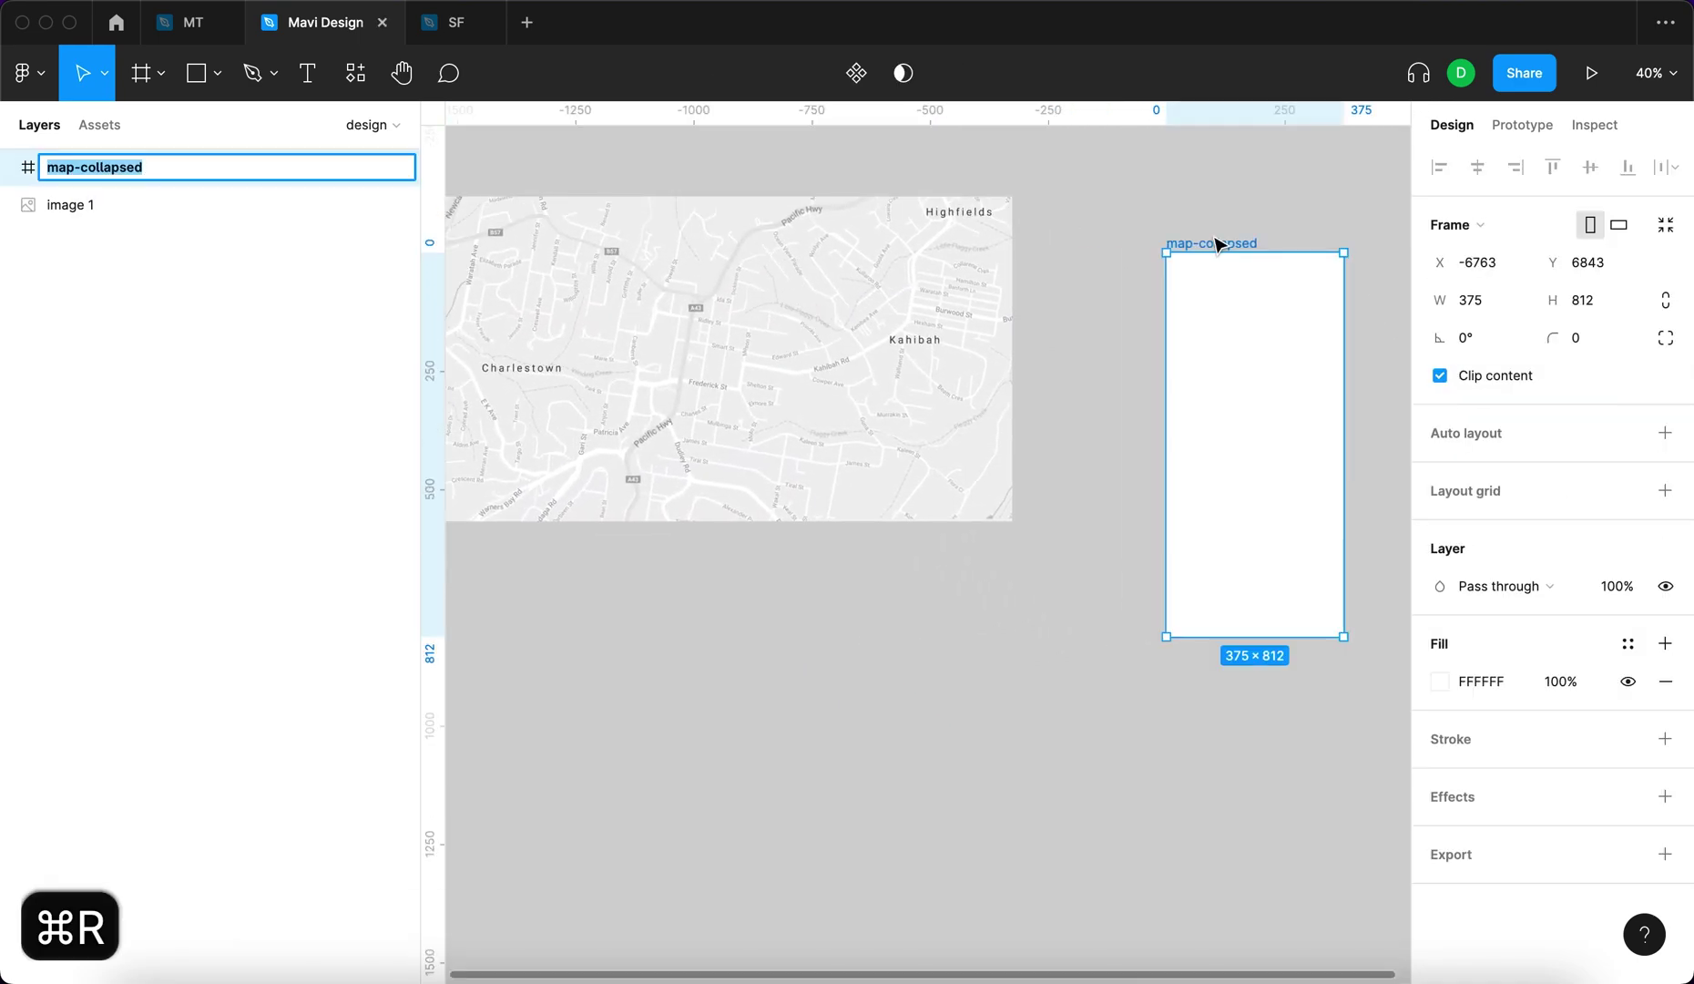
type("sample app")
key("Return")
scroll(1195, 366, "down", 2)
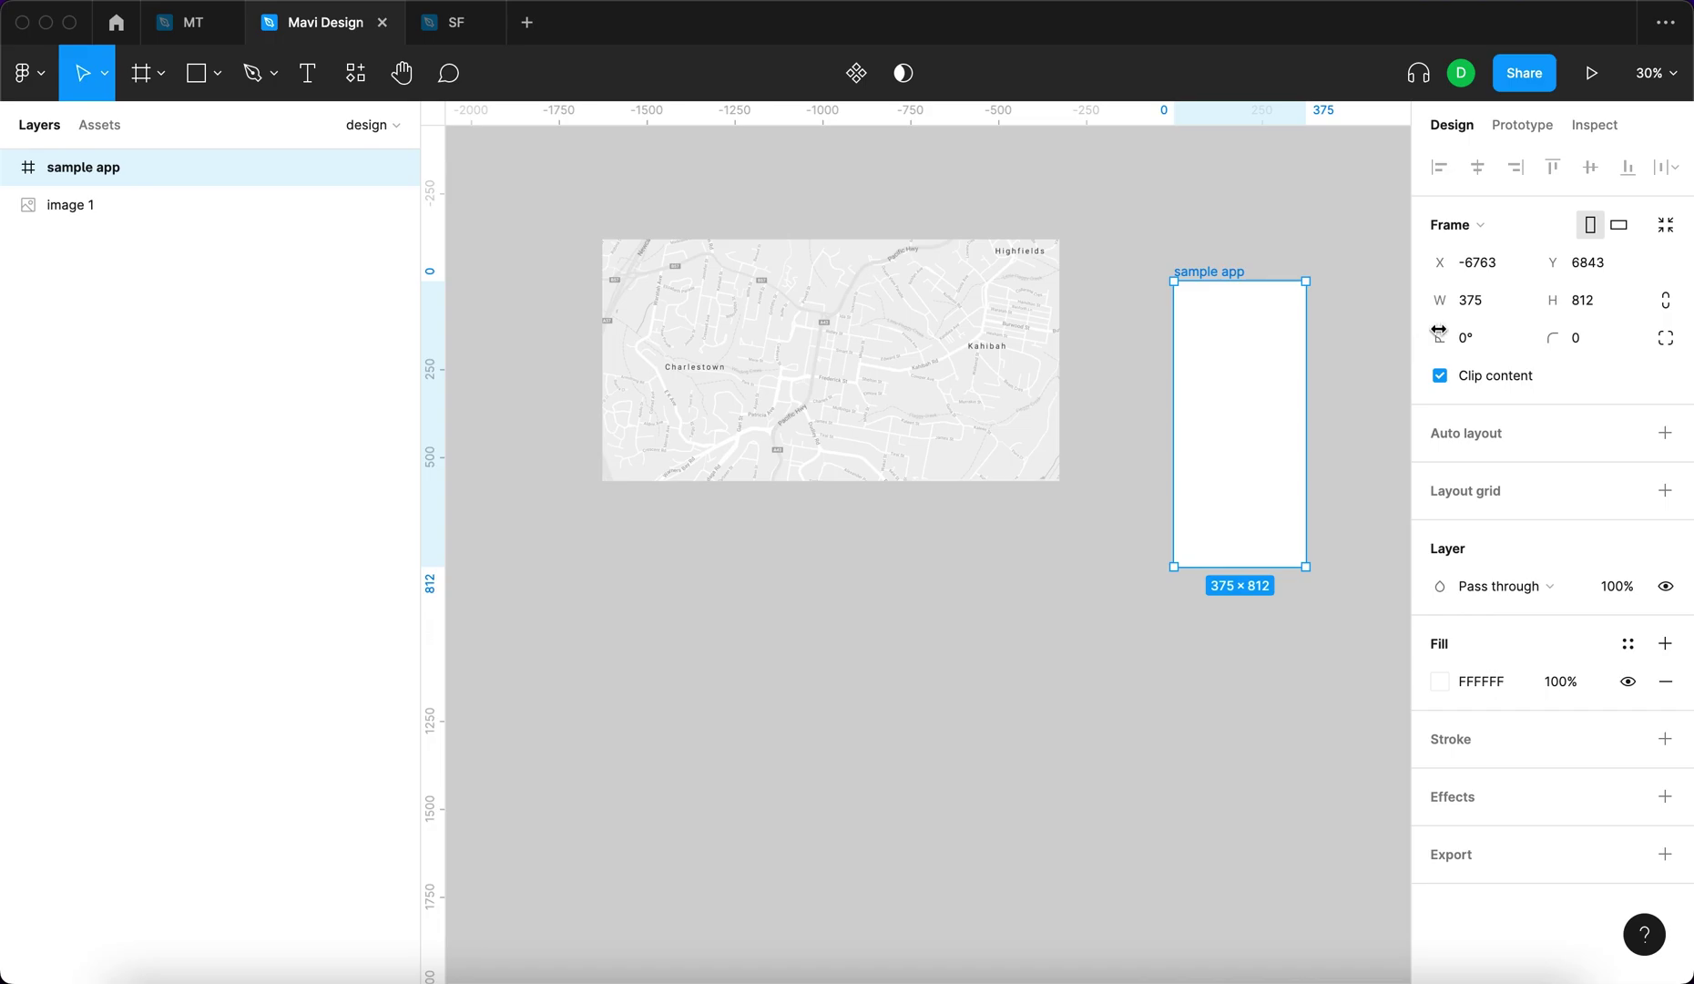
Draw a new frame about 178 high below the map image, set its width to 375, and shift it slightly.
left_click(1466, 312)
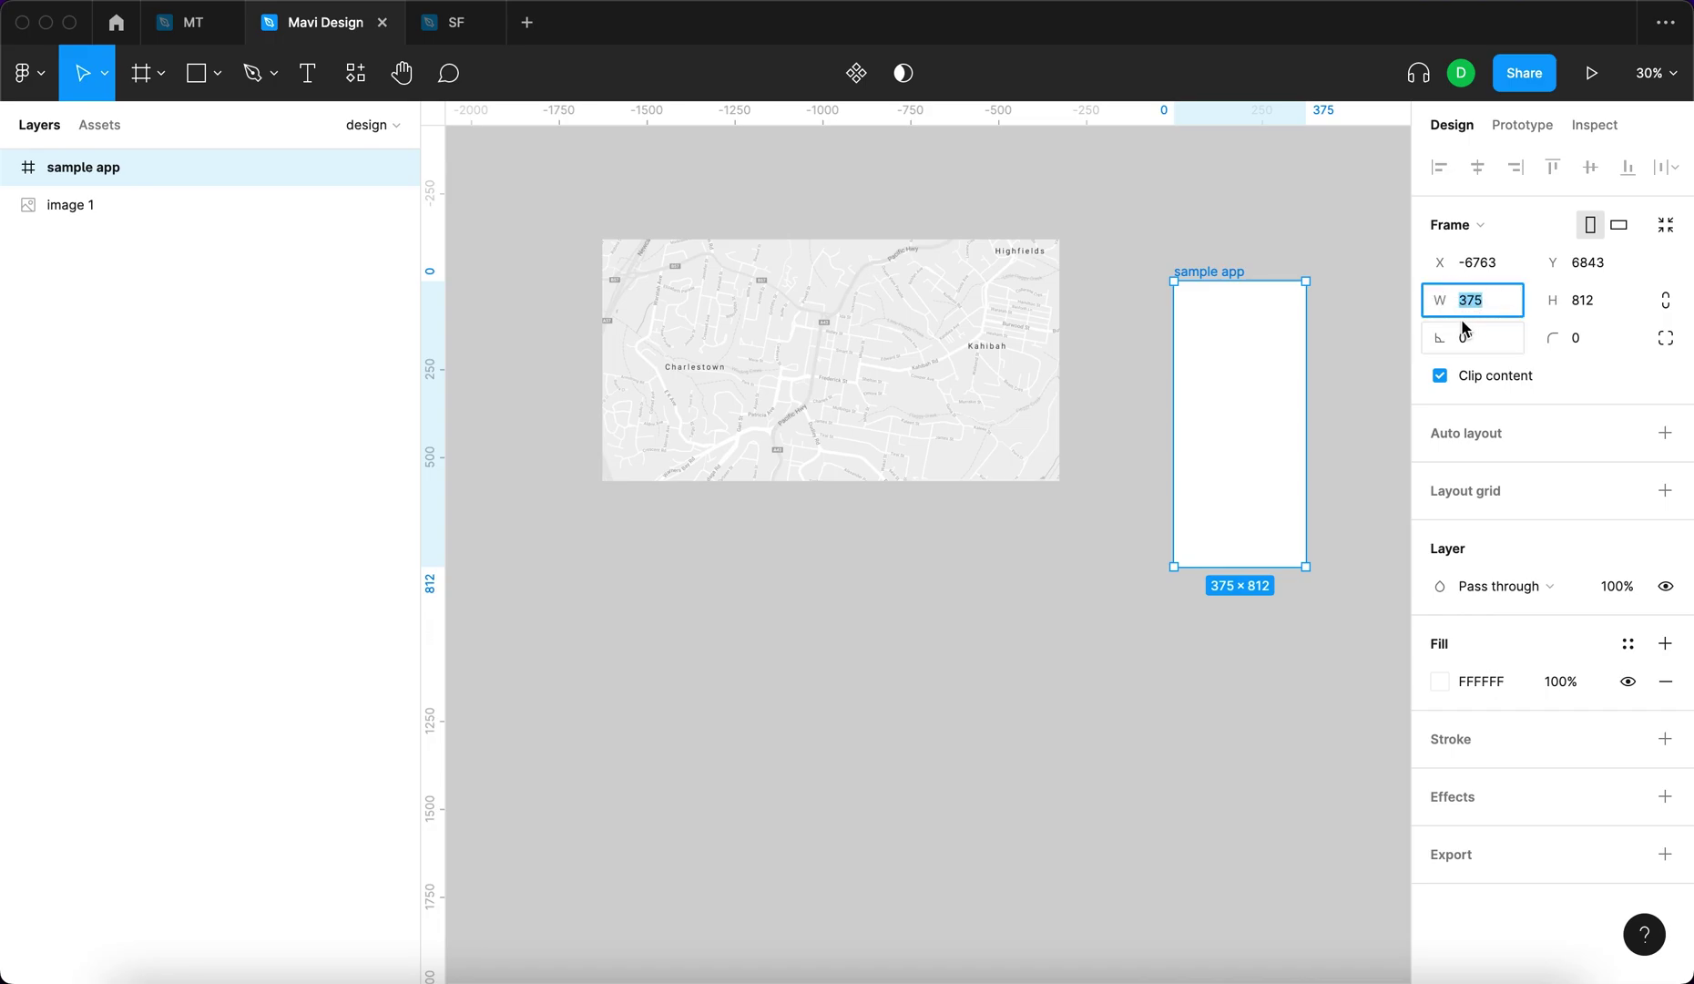
left_click(923, 626)
left_click(147, 80)
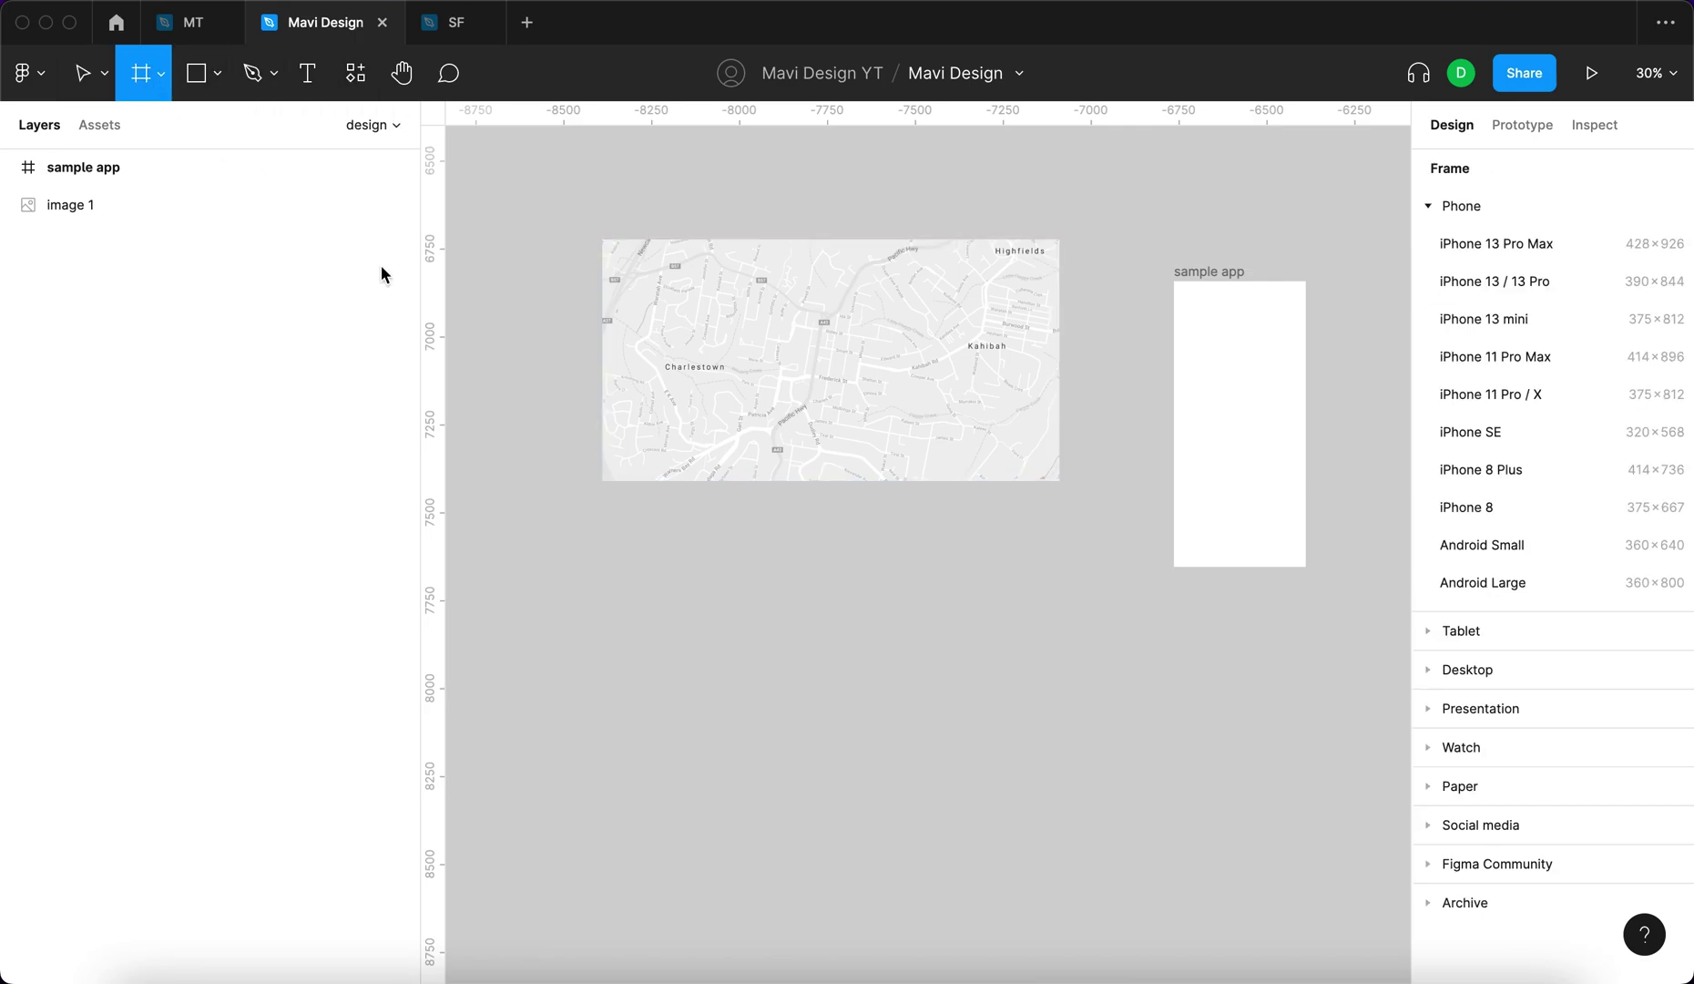
left_click_drag(743, 520, 865, 582)
left_click(1466, 300)
type("375")
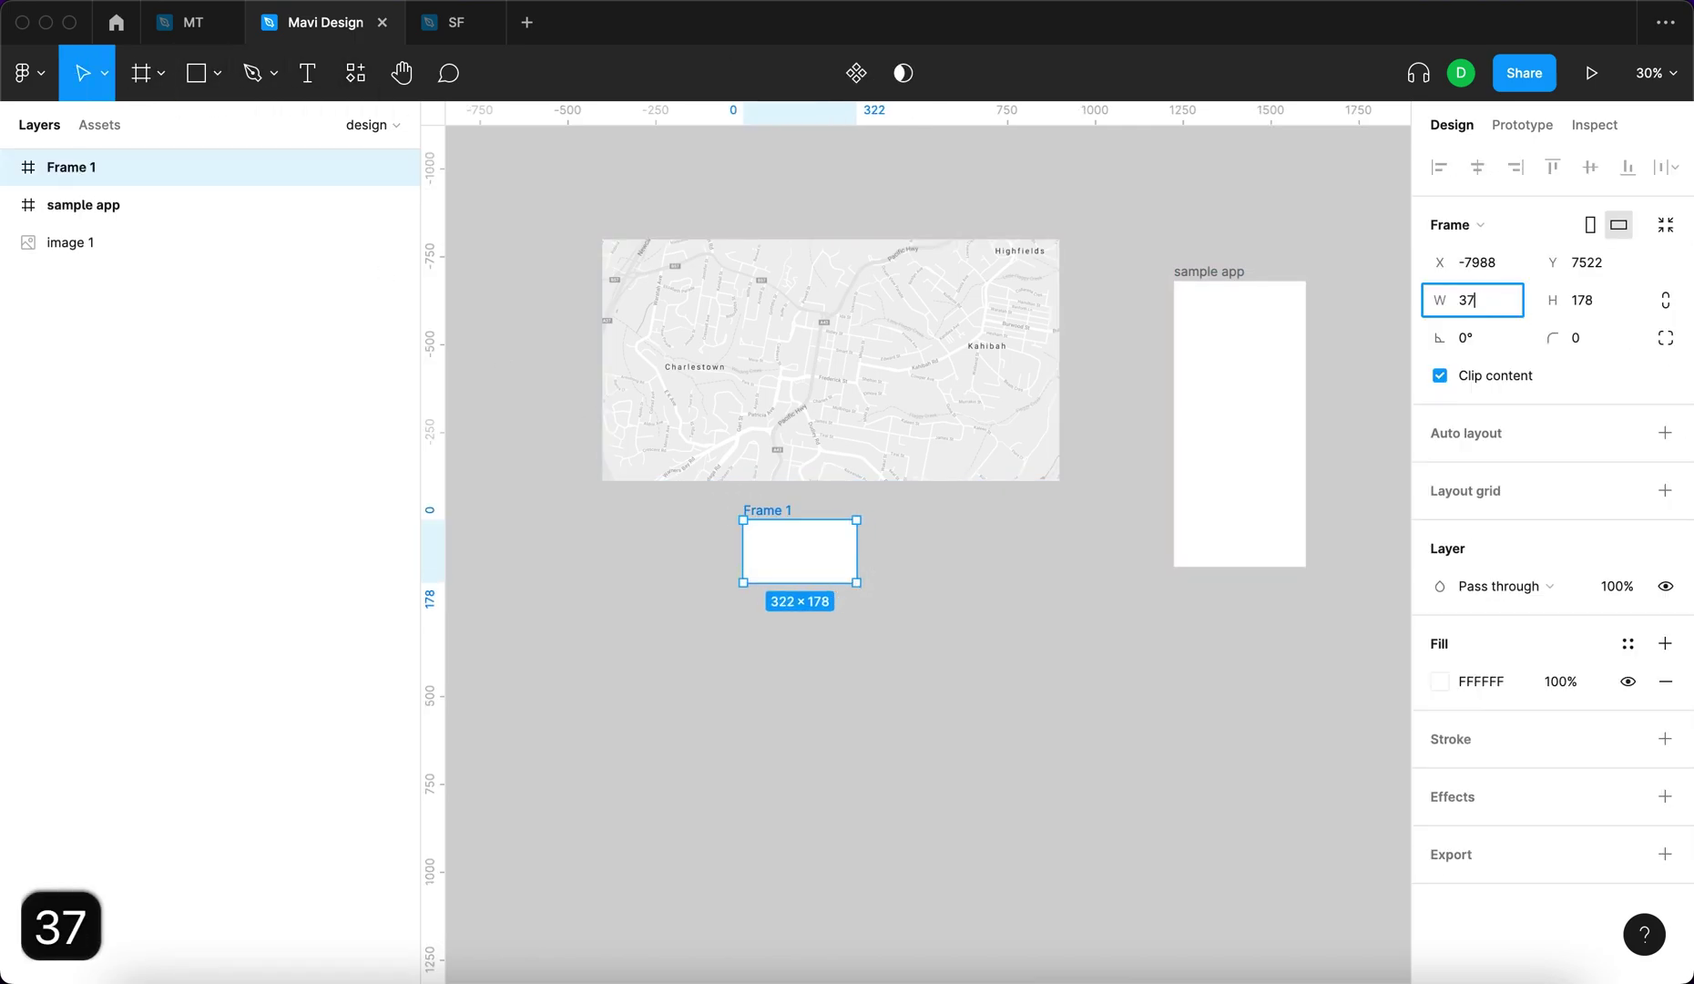
key("Return")
left_click_drag(873, 550, 909, 542)
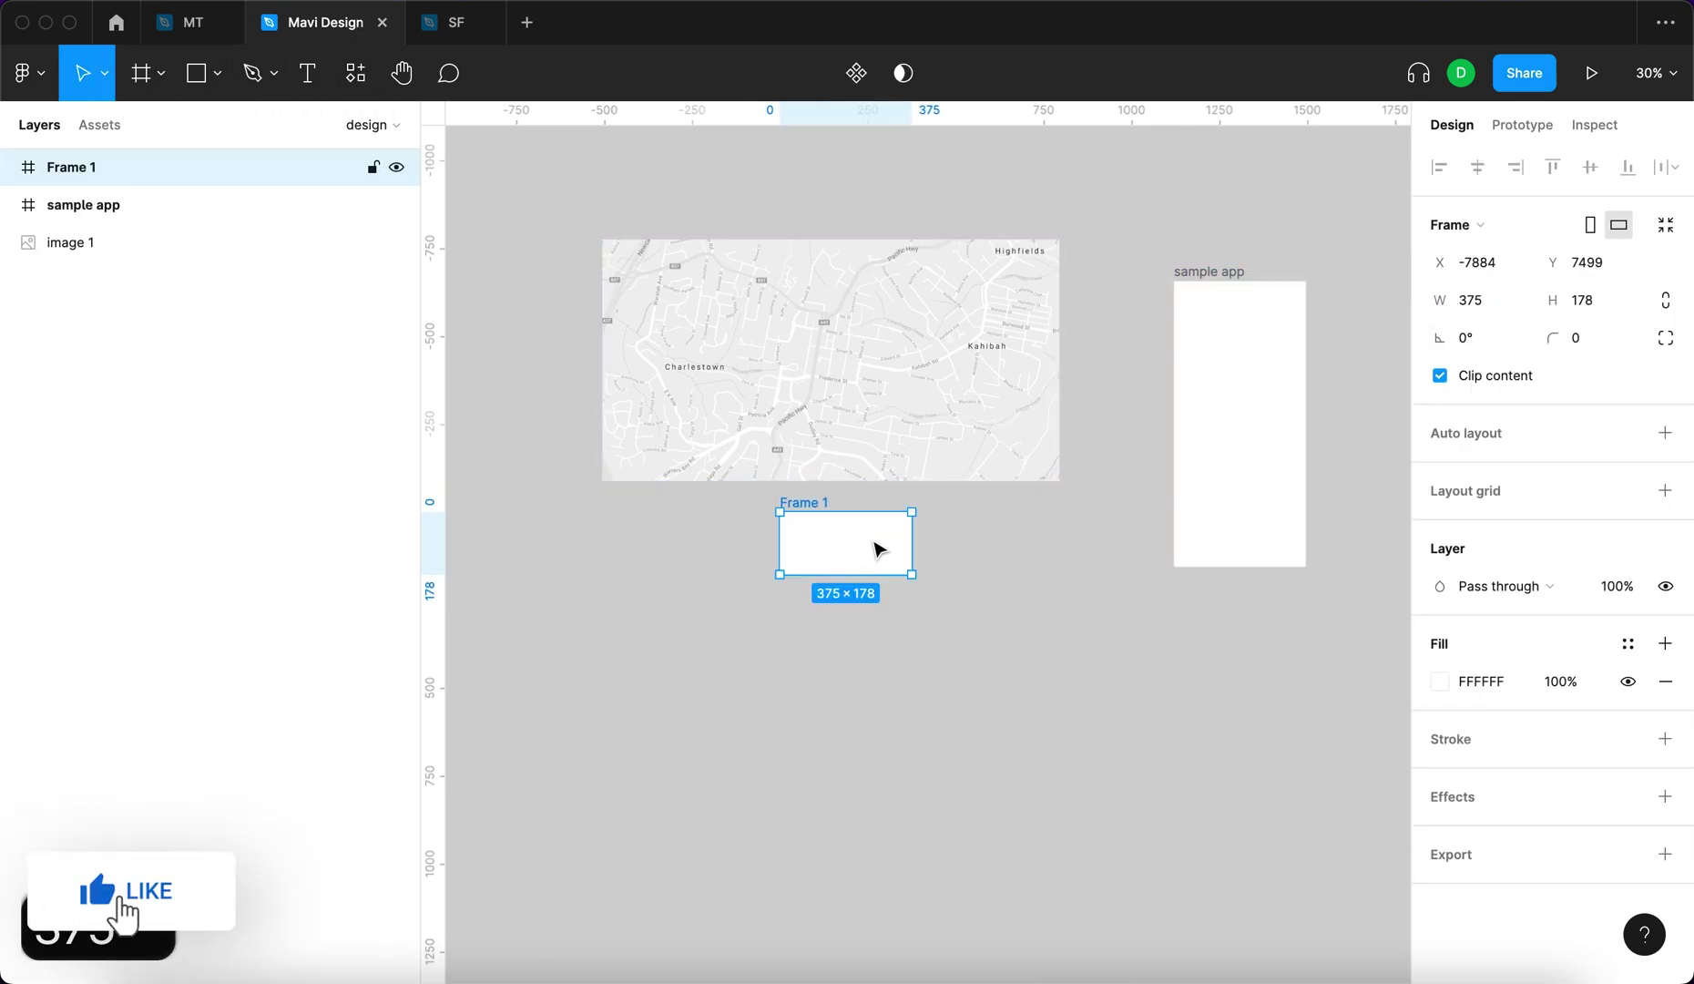
Reduce the new frame's width with the calculation 375-40.
left_click(1468, 309)
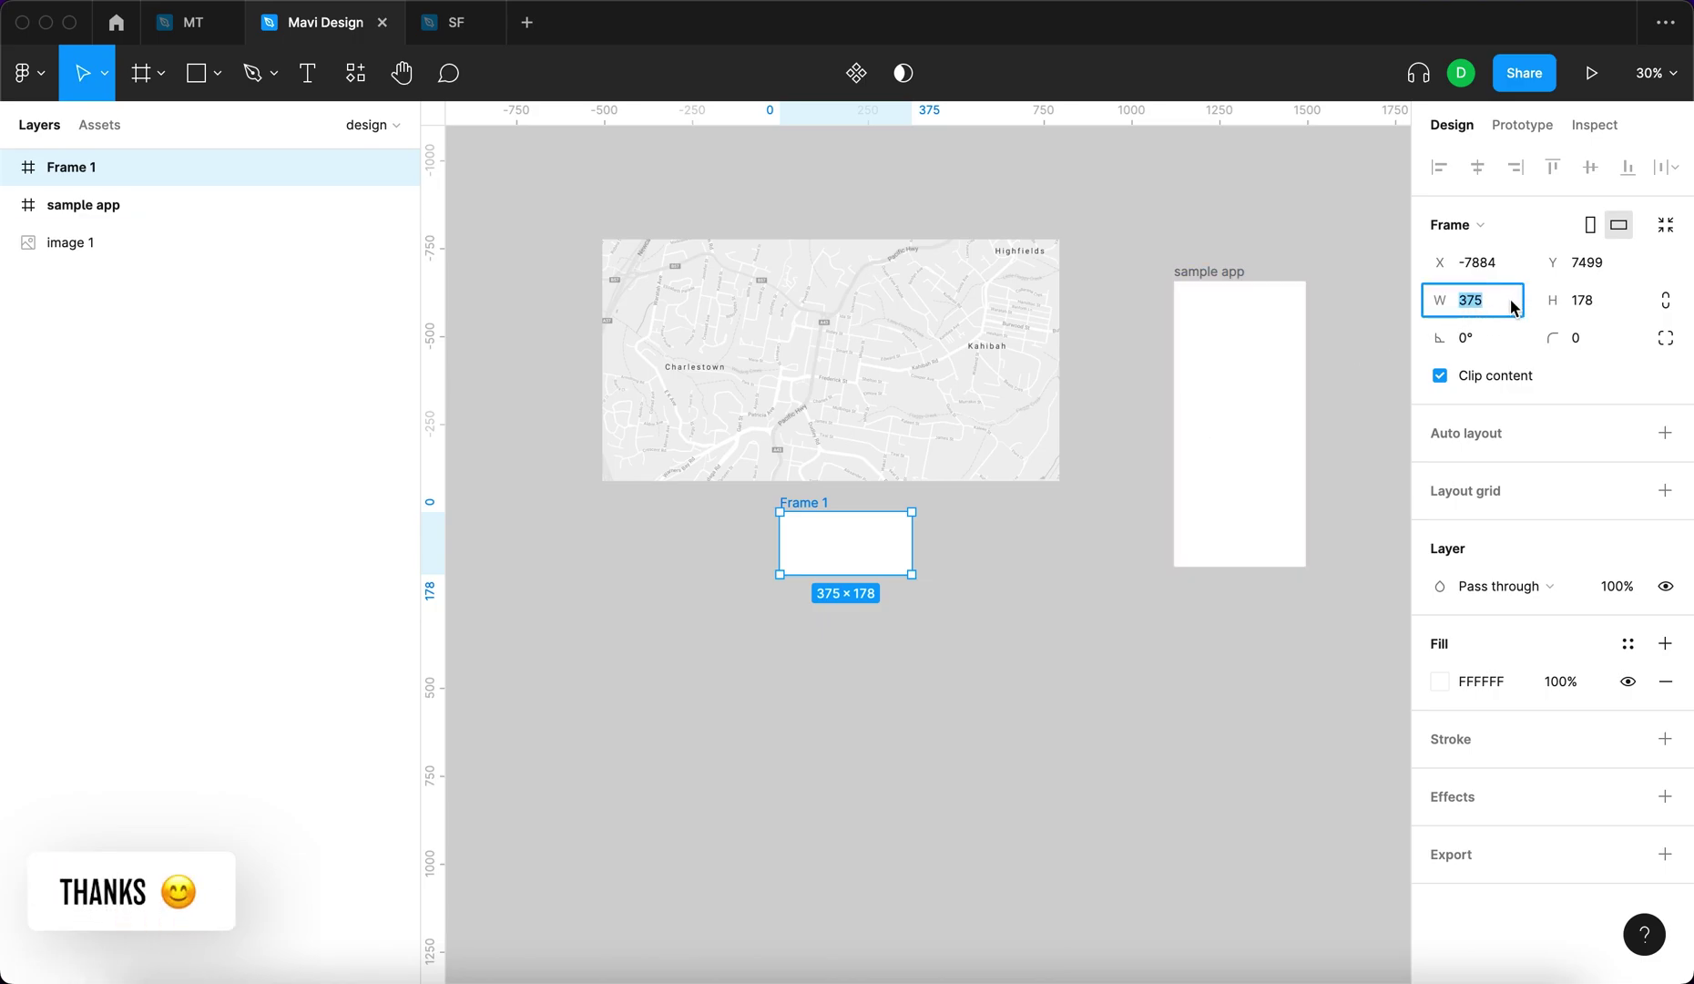
type("-40")
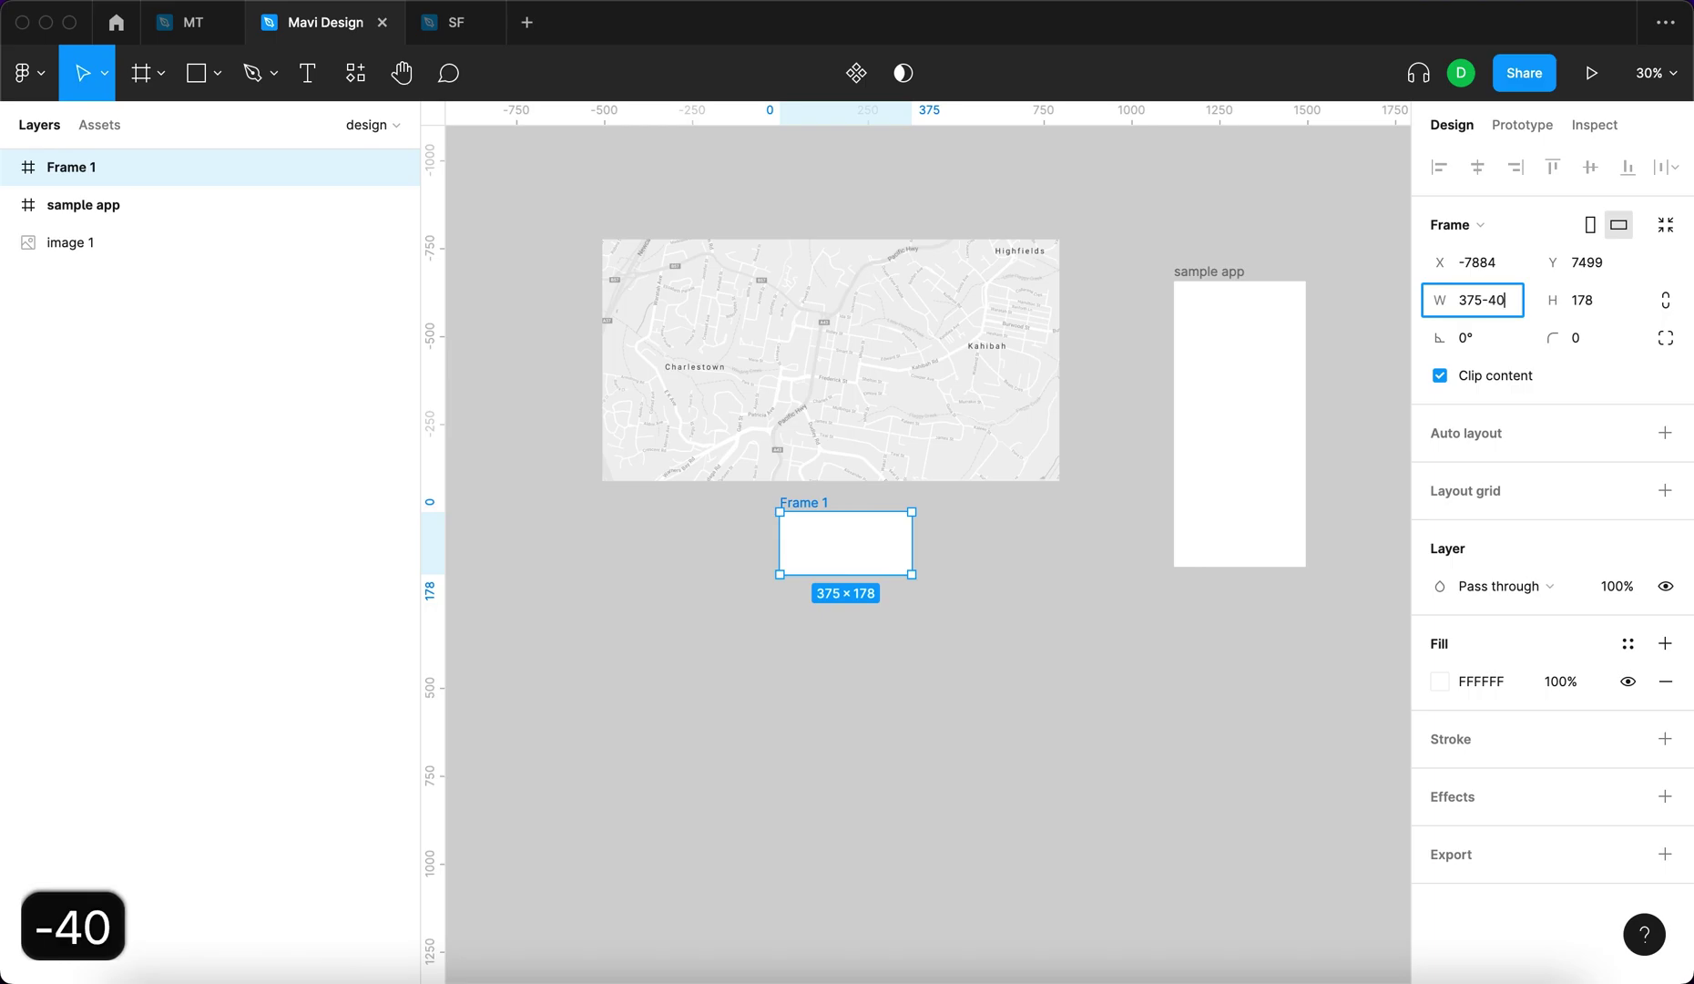
key("Return")
left_click(1116, 648)
Move the small frame further below the map image and rename it as map component.
scroll(820, 547, "up", 5)
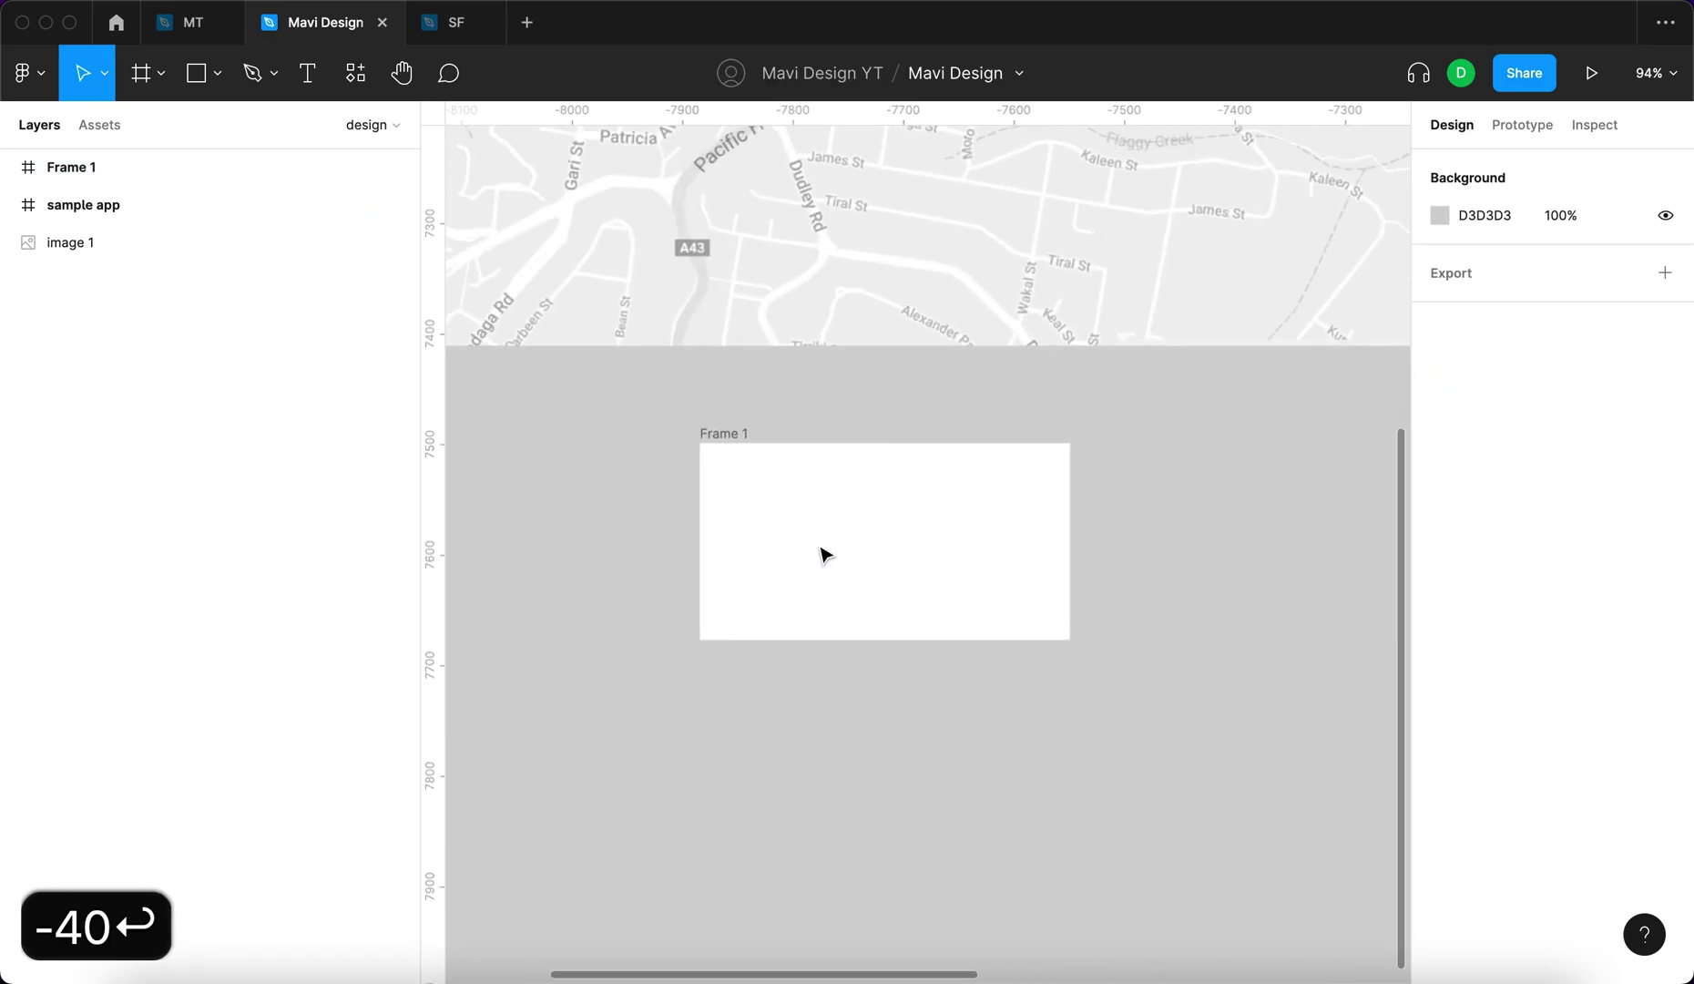
left_click_drag(821, 548, 895, 617)
key("super+r")
type("map component")
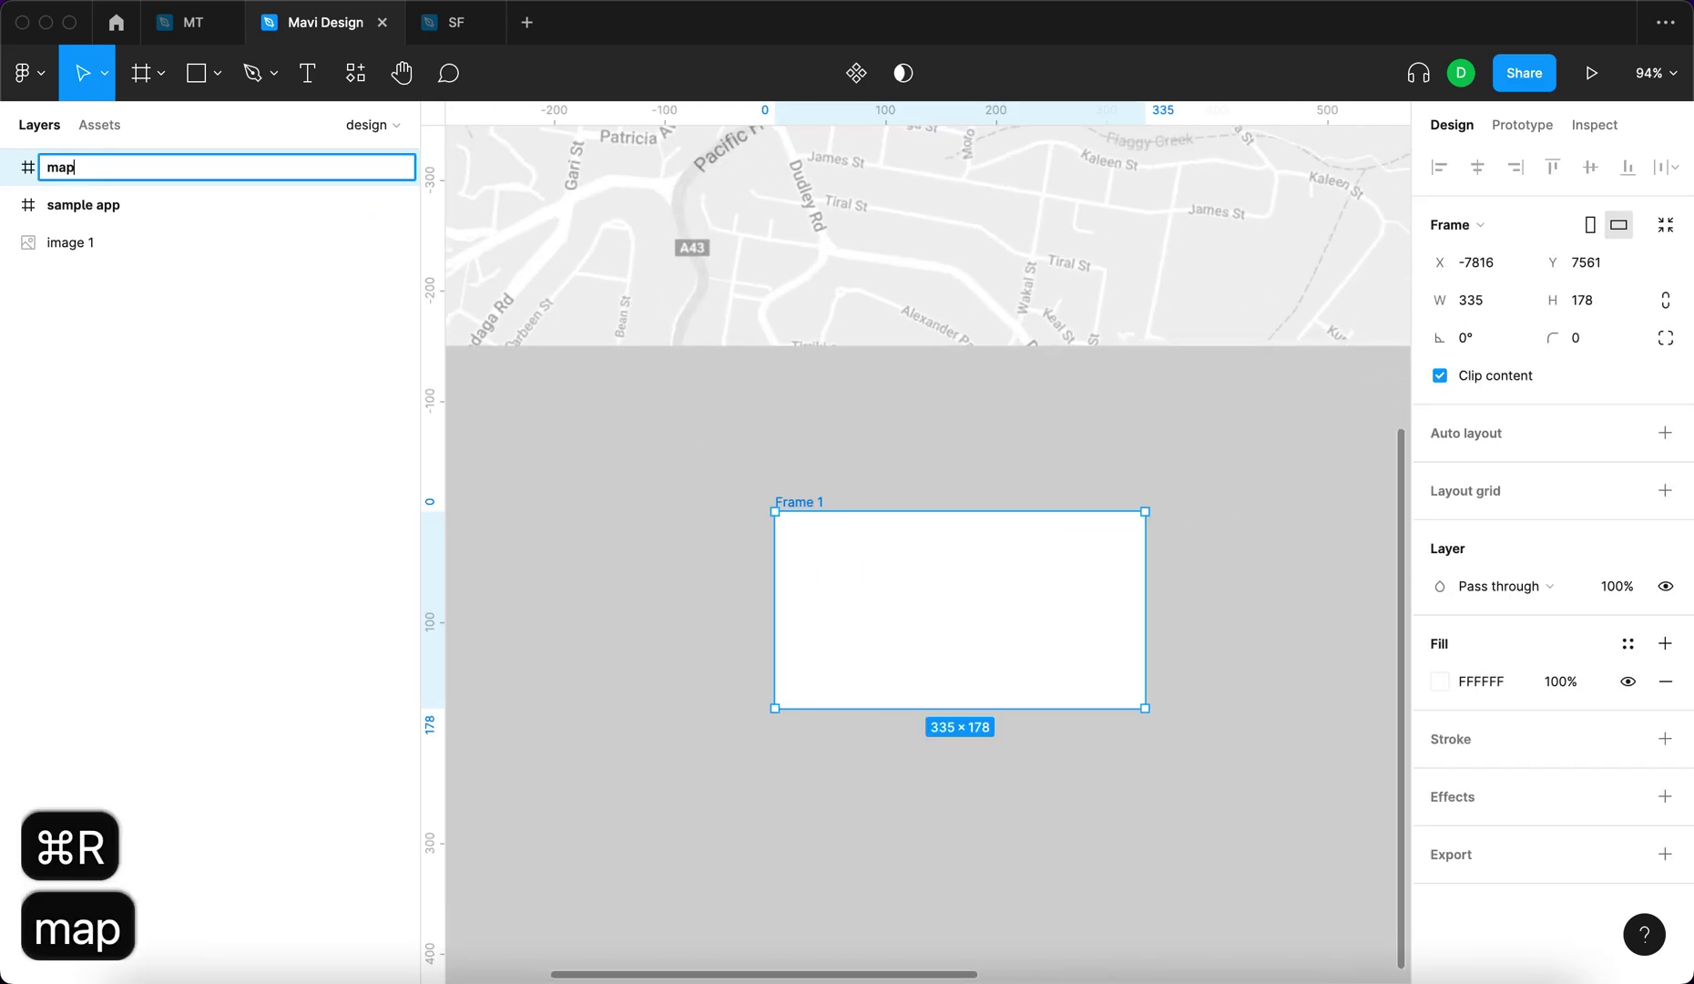
key("Return")
left_click(1313, 620)
left_click(889, 541)
left_click_drag(980, 707, 1018, 708)
left_click(1288, 525)
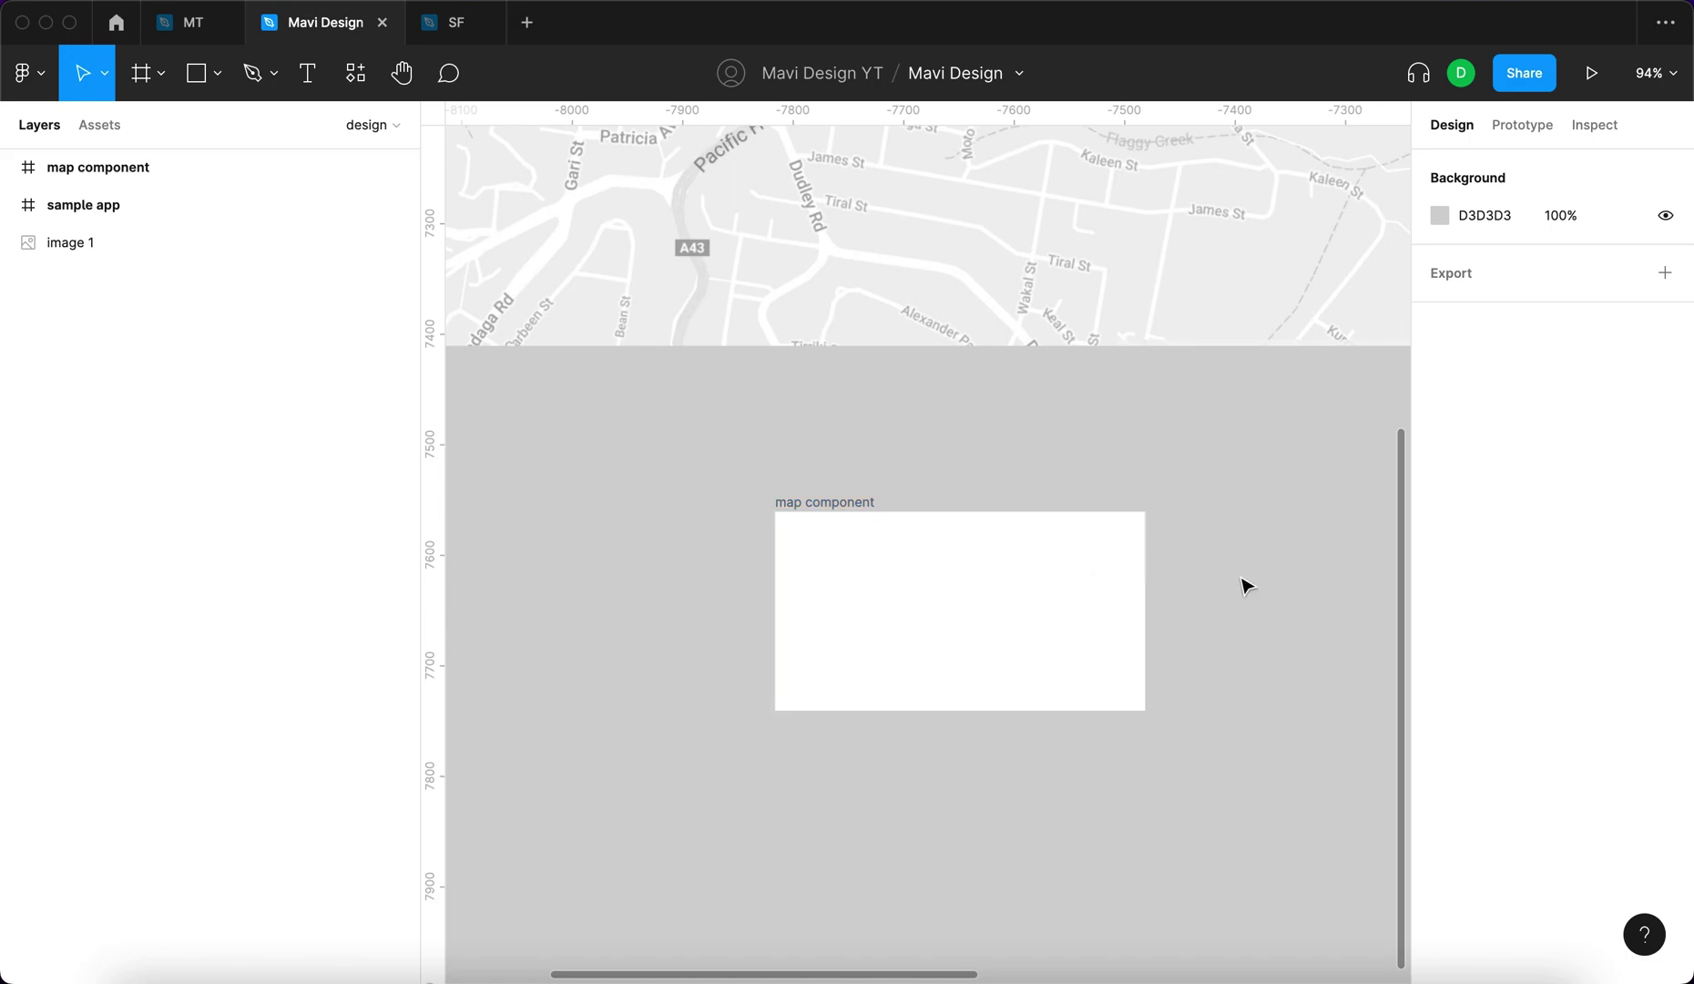
Move the map image inside the map component frame and relocate that frame higher on the canvas.
scroll(1233, 577, "down", 5)
scroll(1233, 583, "down", 2)
left_click(1097, 355)
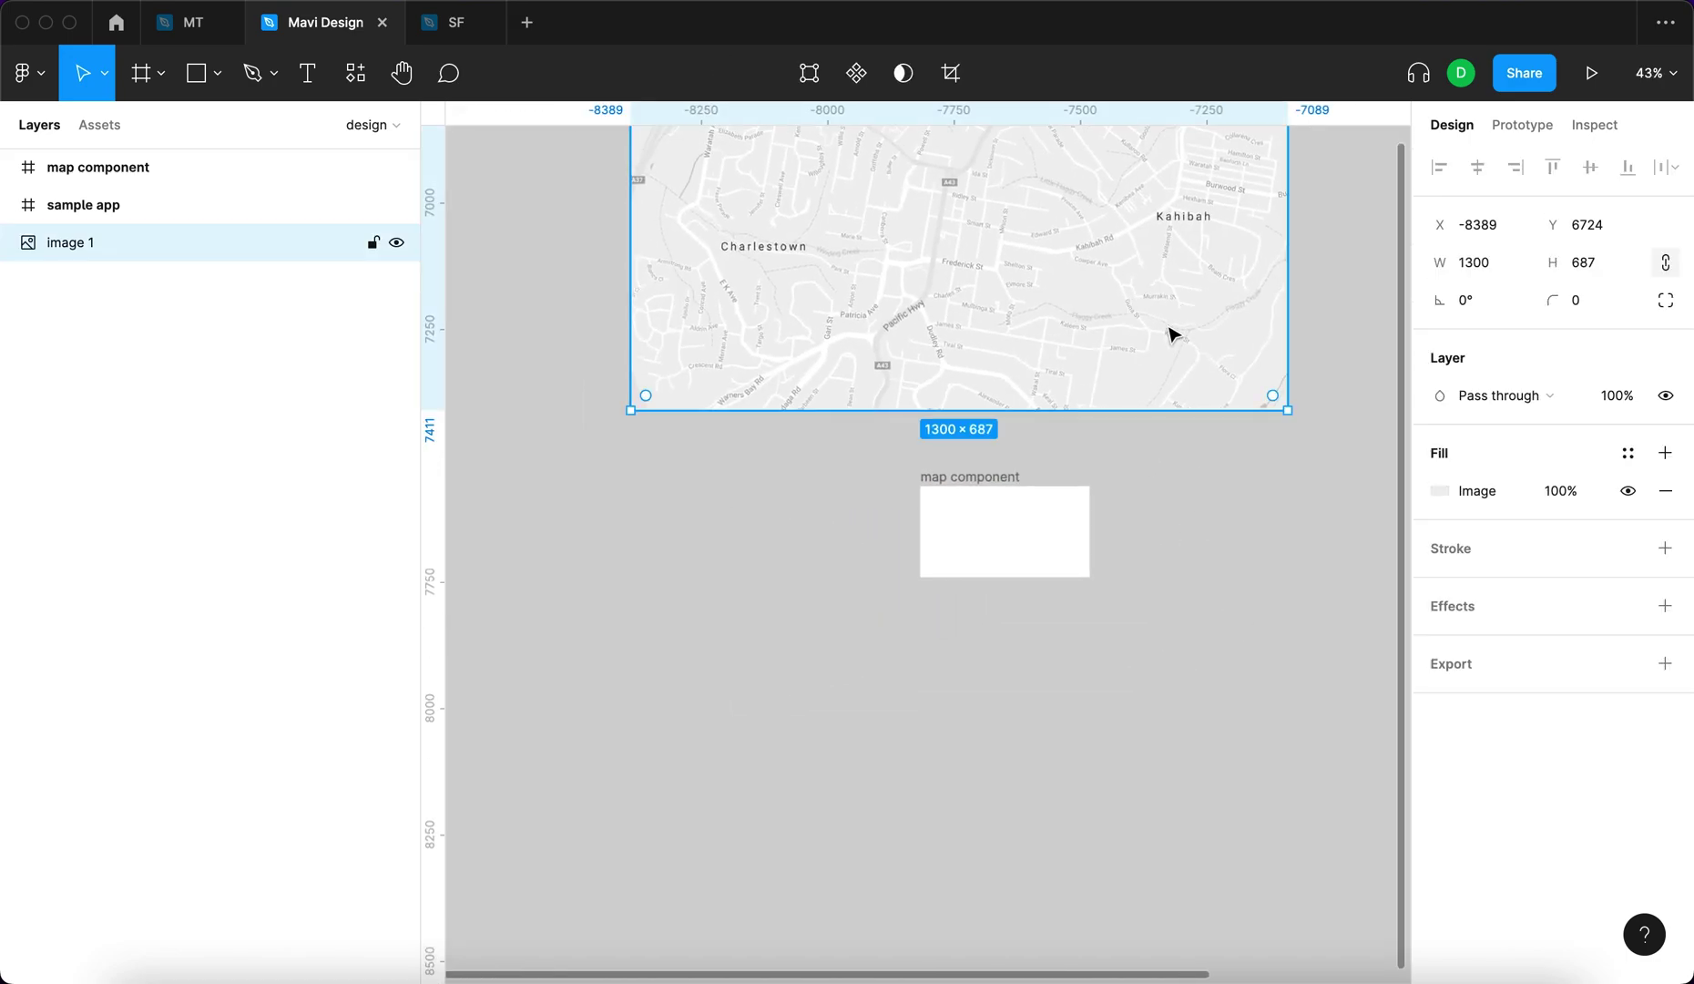
key("super+x")
left_click(1084, 569)
key("super+v")
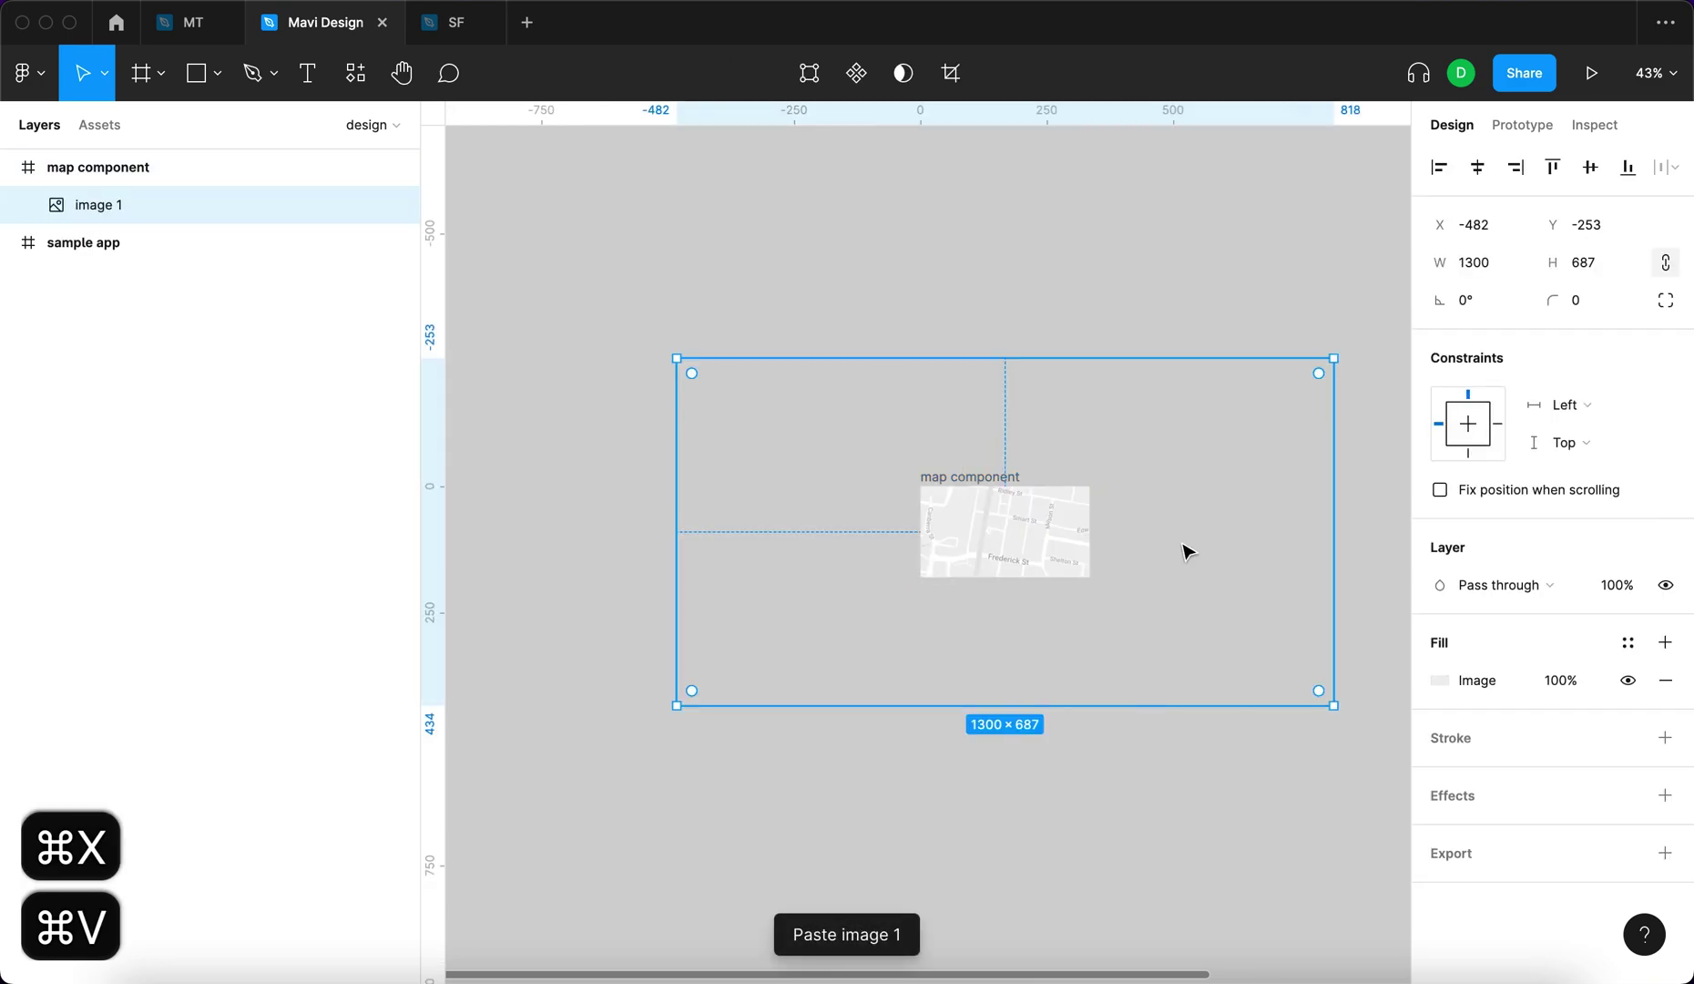
left_click_drag(1097, 354, 1093, 420)
left_click(1143, 547)
left_click_drag(975, 484, 959, 270)
Add a 100 × 100 ellipse beside the map component and pull its lowest anchor point down about 21 px.
scroll(982, 270, "up", 5)
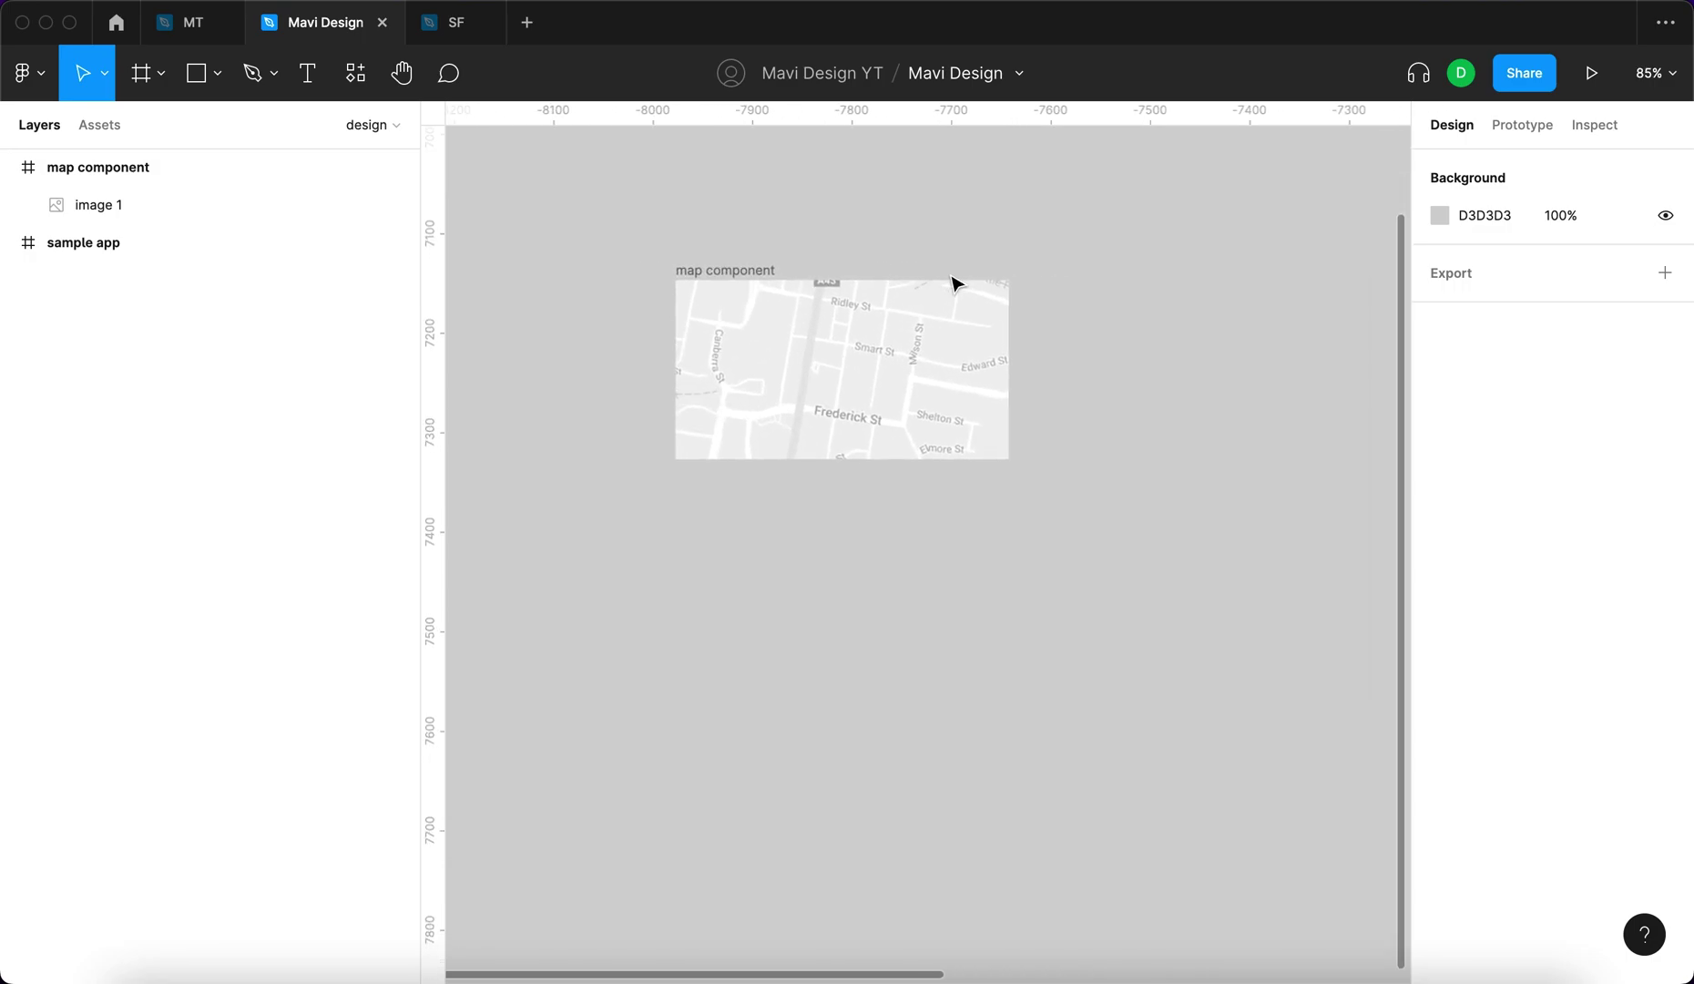
key("o")
left_click(1123, 309)
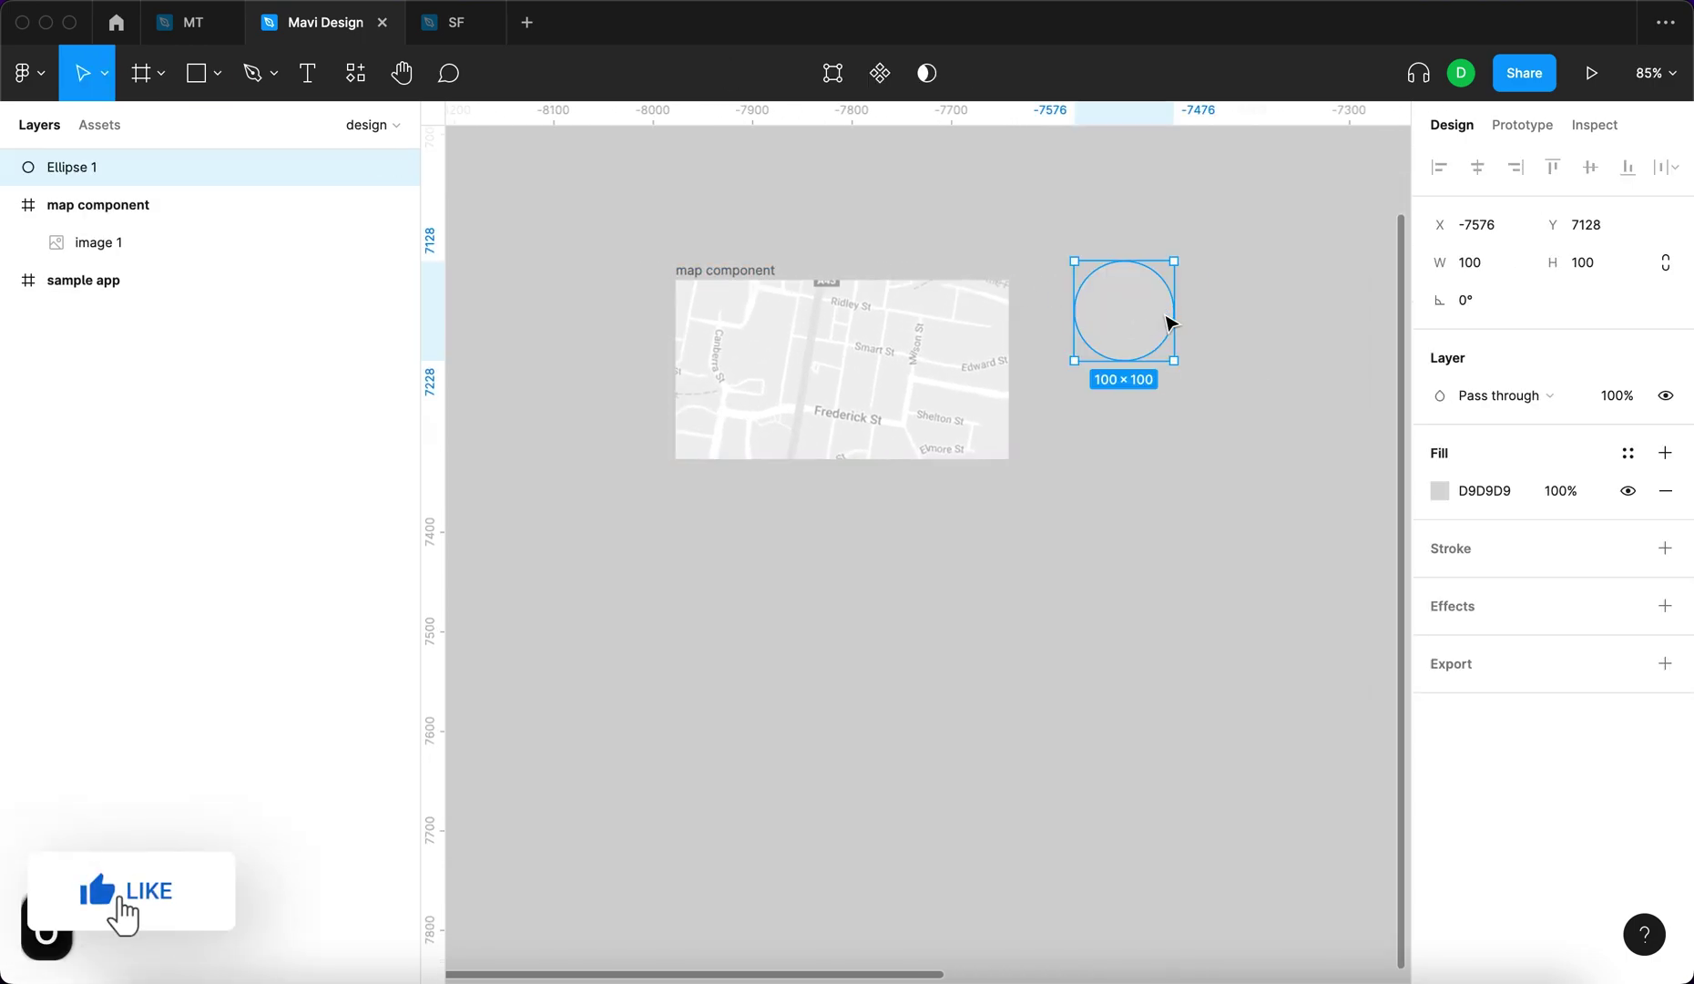
scroll(1157, 378, "up", 5)
double_click(1093, 414)
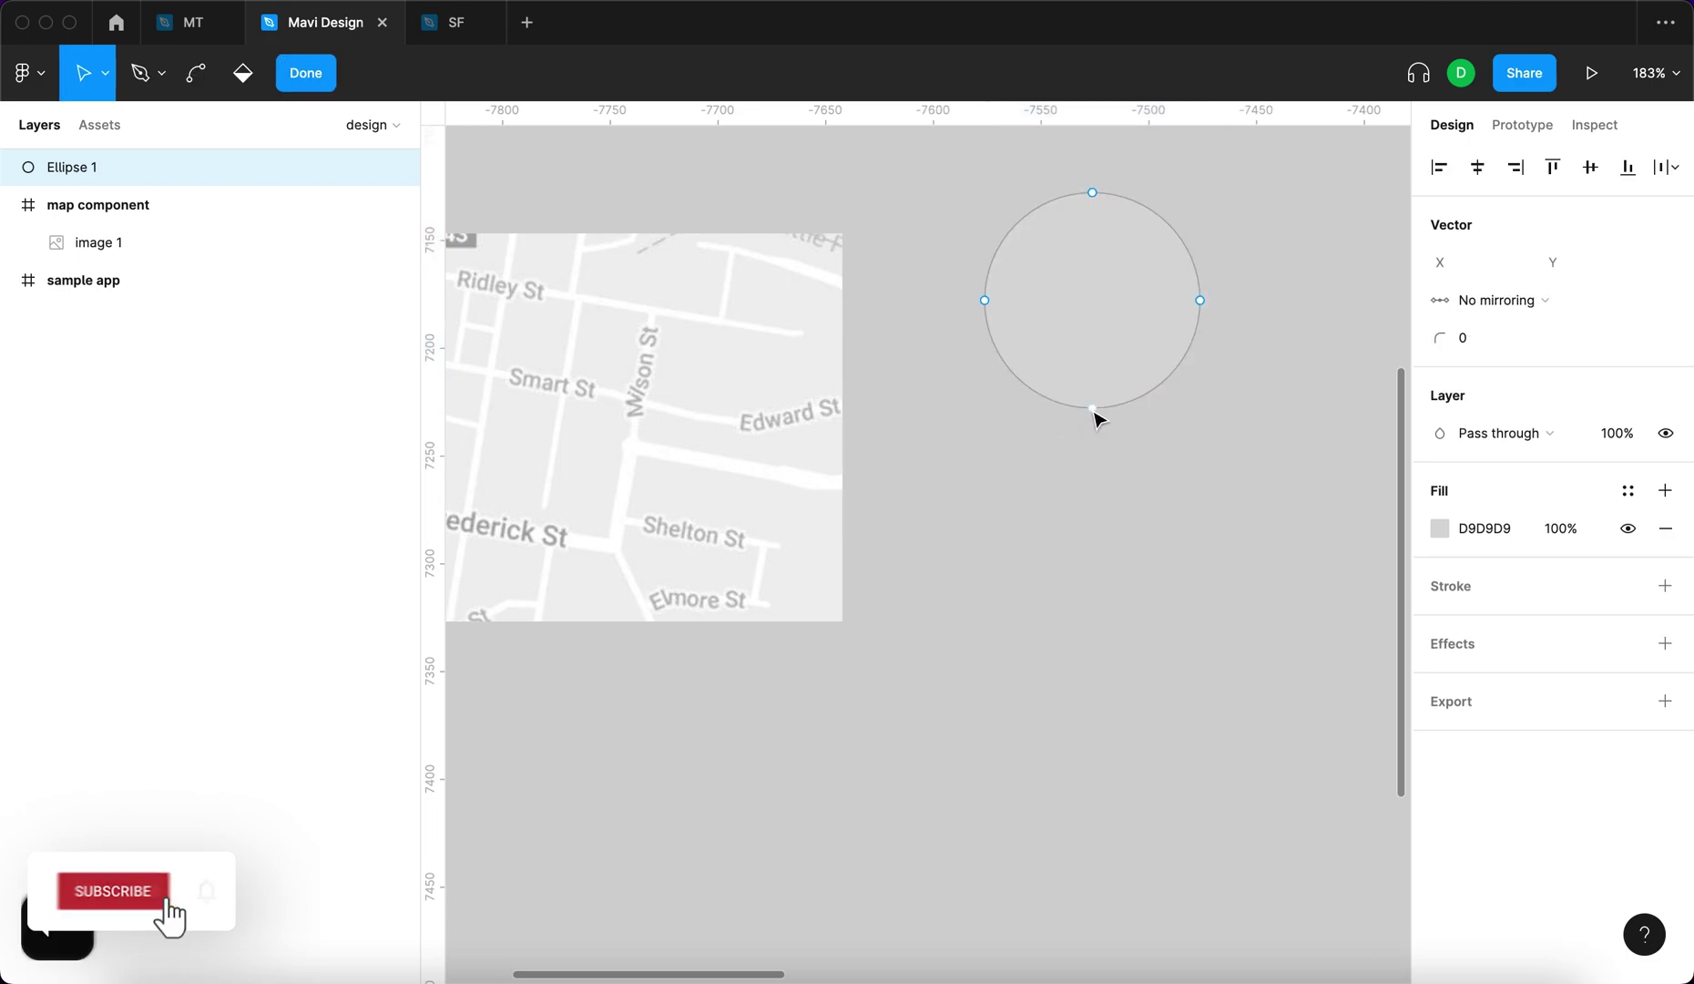
left_click(1092, 409)
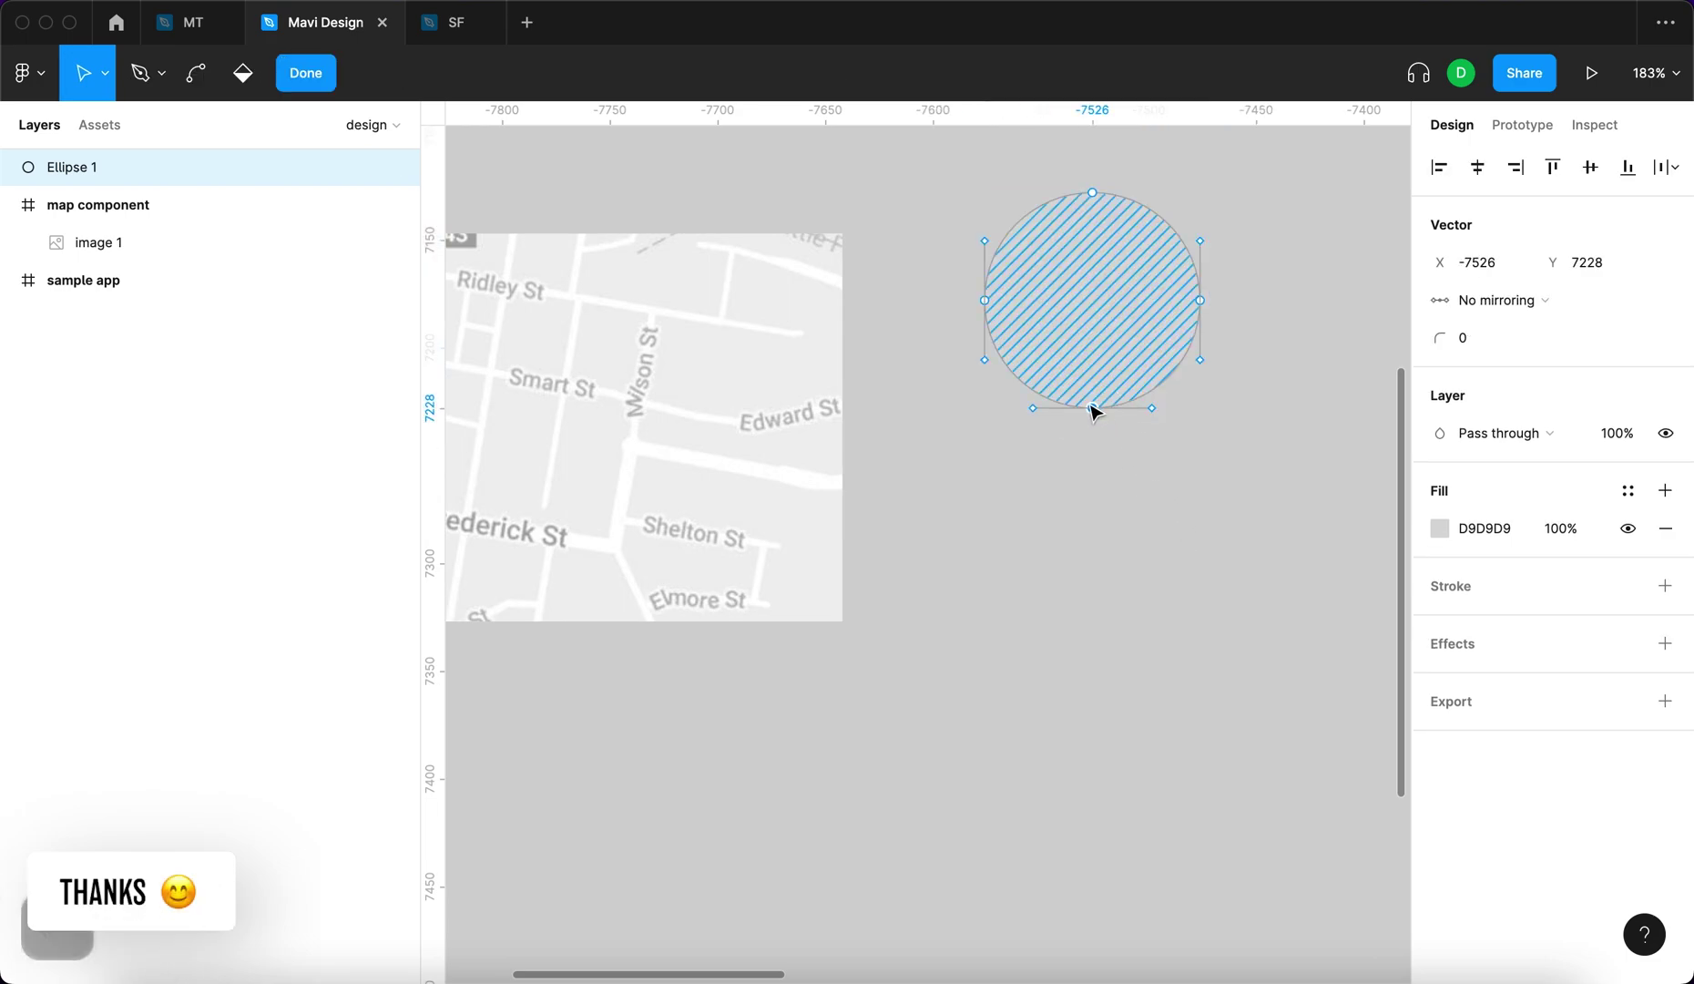
left_click_drag(1093, 408, 1093, 455)
Turn the ellipse's lowest anchor into a sharp corner and extend both side anchors' lower handles downward by 10 px to form a pin.
left_click(195, 78)
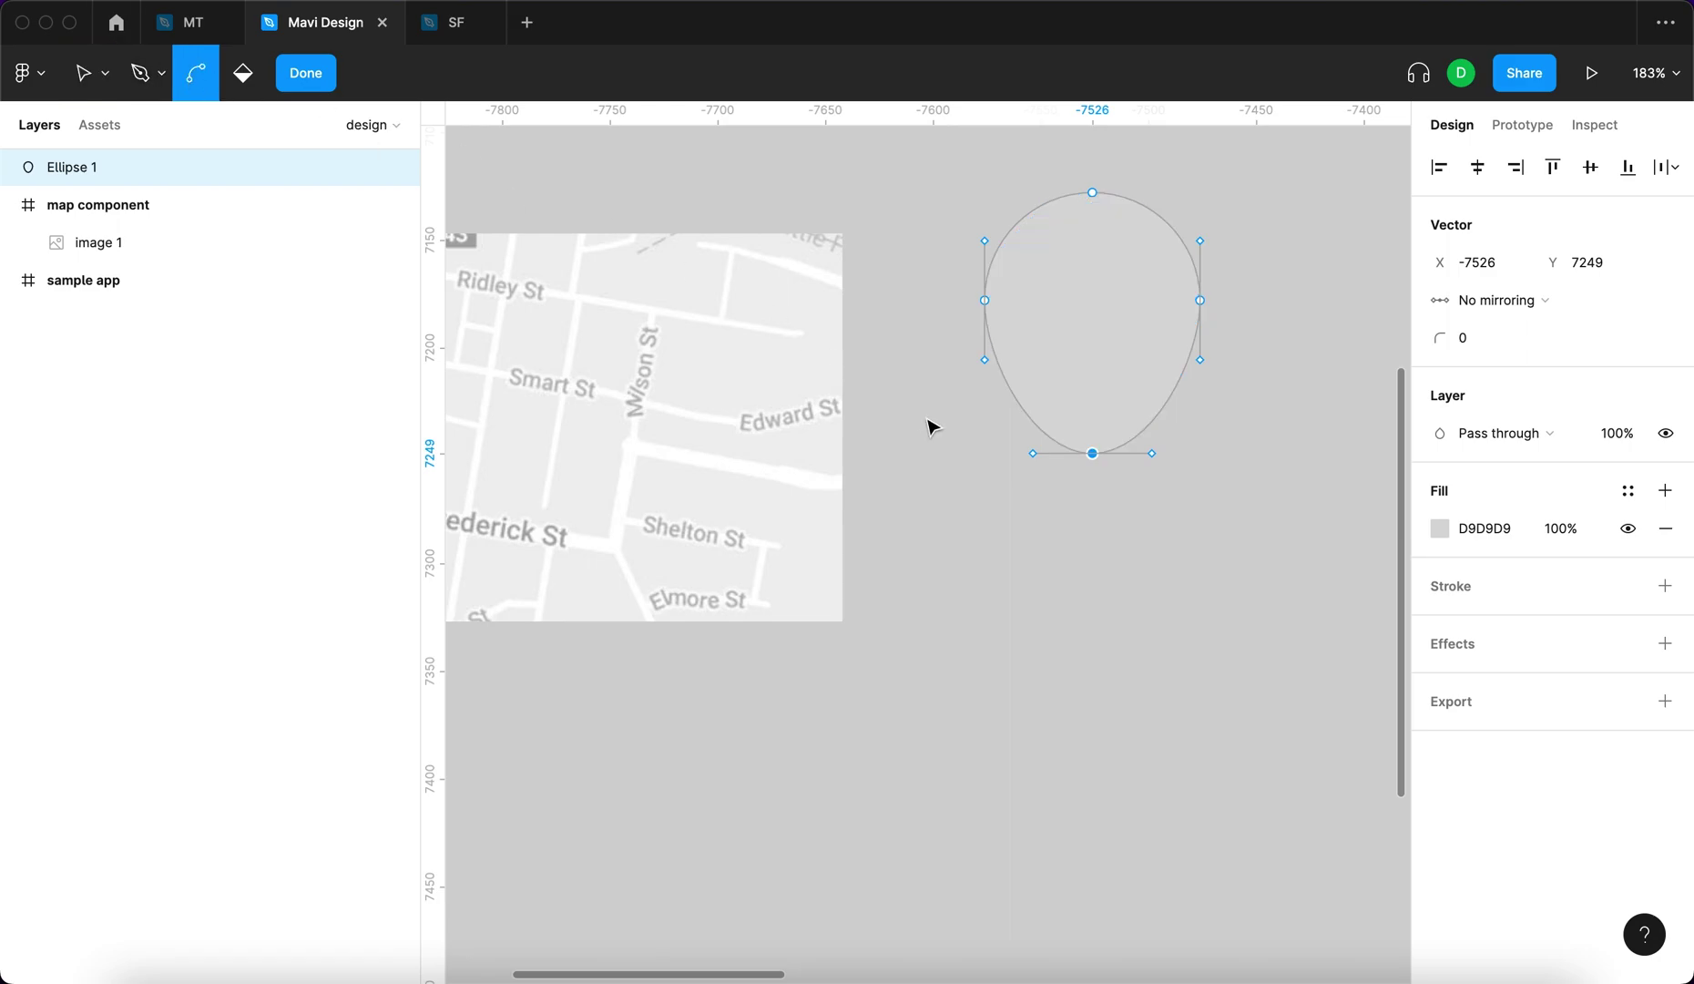
left_click(1091, 452)
left_click(1094, 455)
left_click(1201, 360)
key("v")
key("shift+Down")
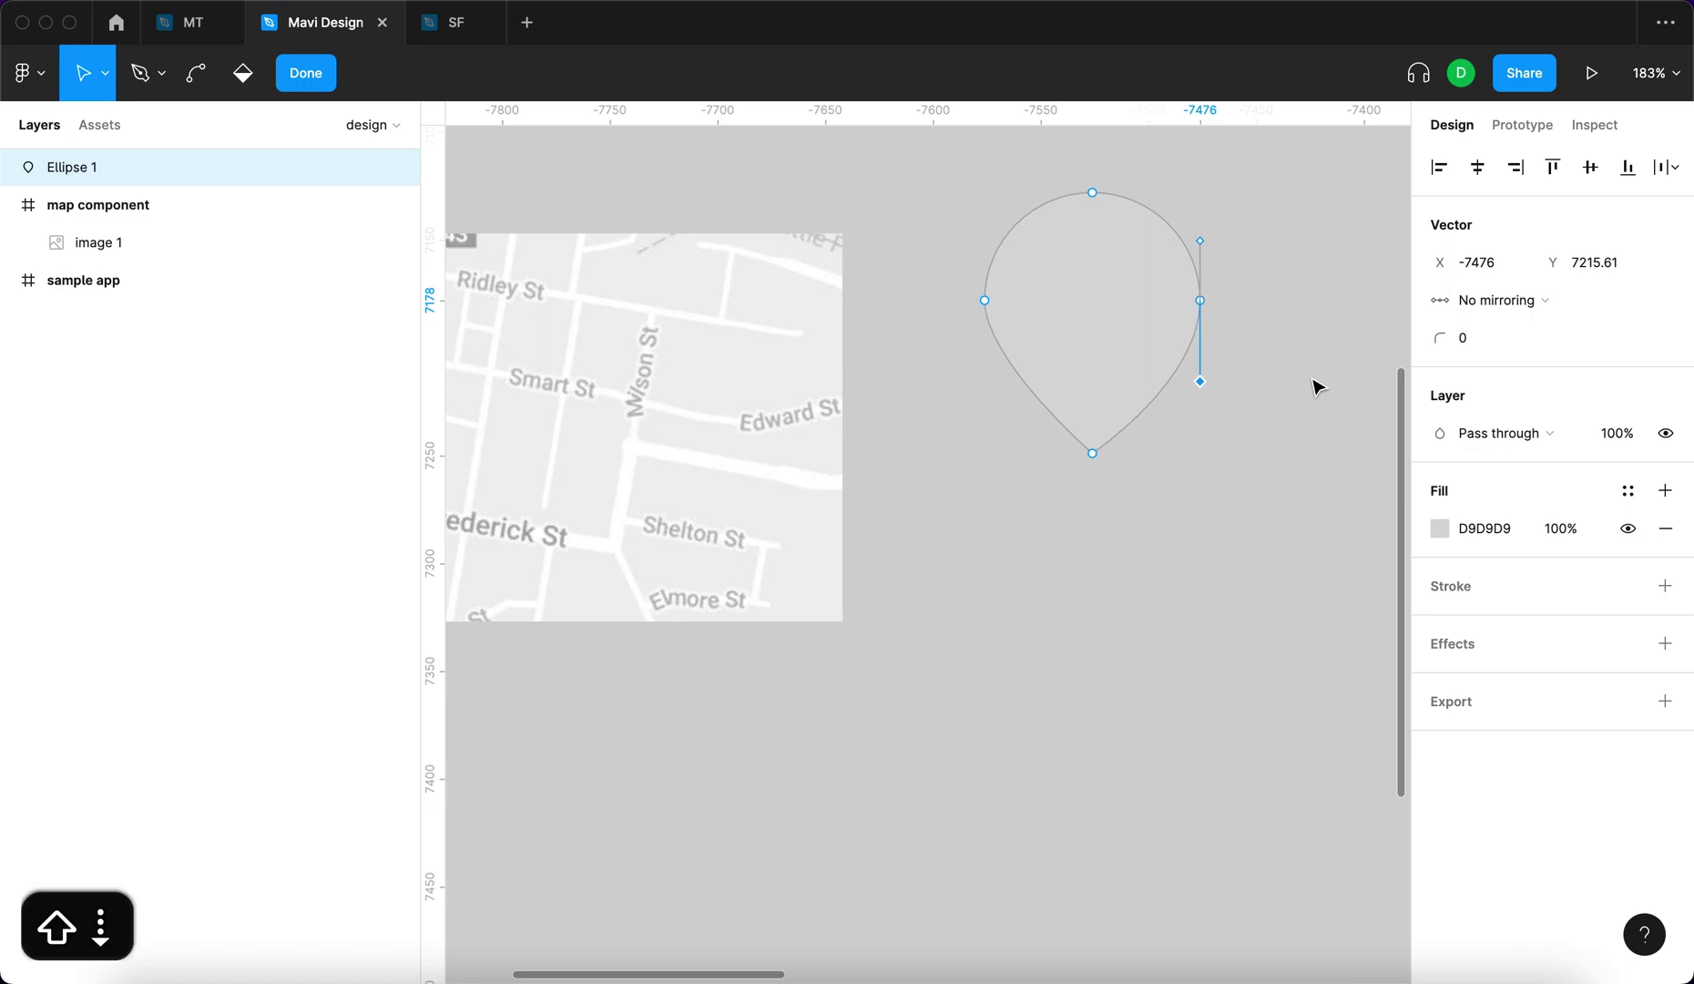
left_click(985, 300)
left_click(985, 361)
key("shift+Down")
key("Return")
Shift the pin shape and add a smaller circle, half the pin's width, inside its round head.
left_click(1043, 618)
left_click_drag(1042, 402, 976, 505)
key("o")
left_click(930, 293)
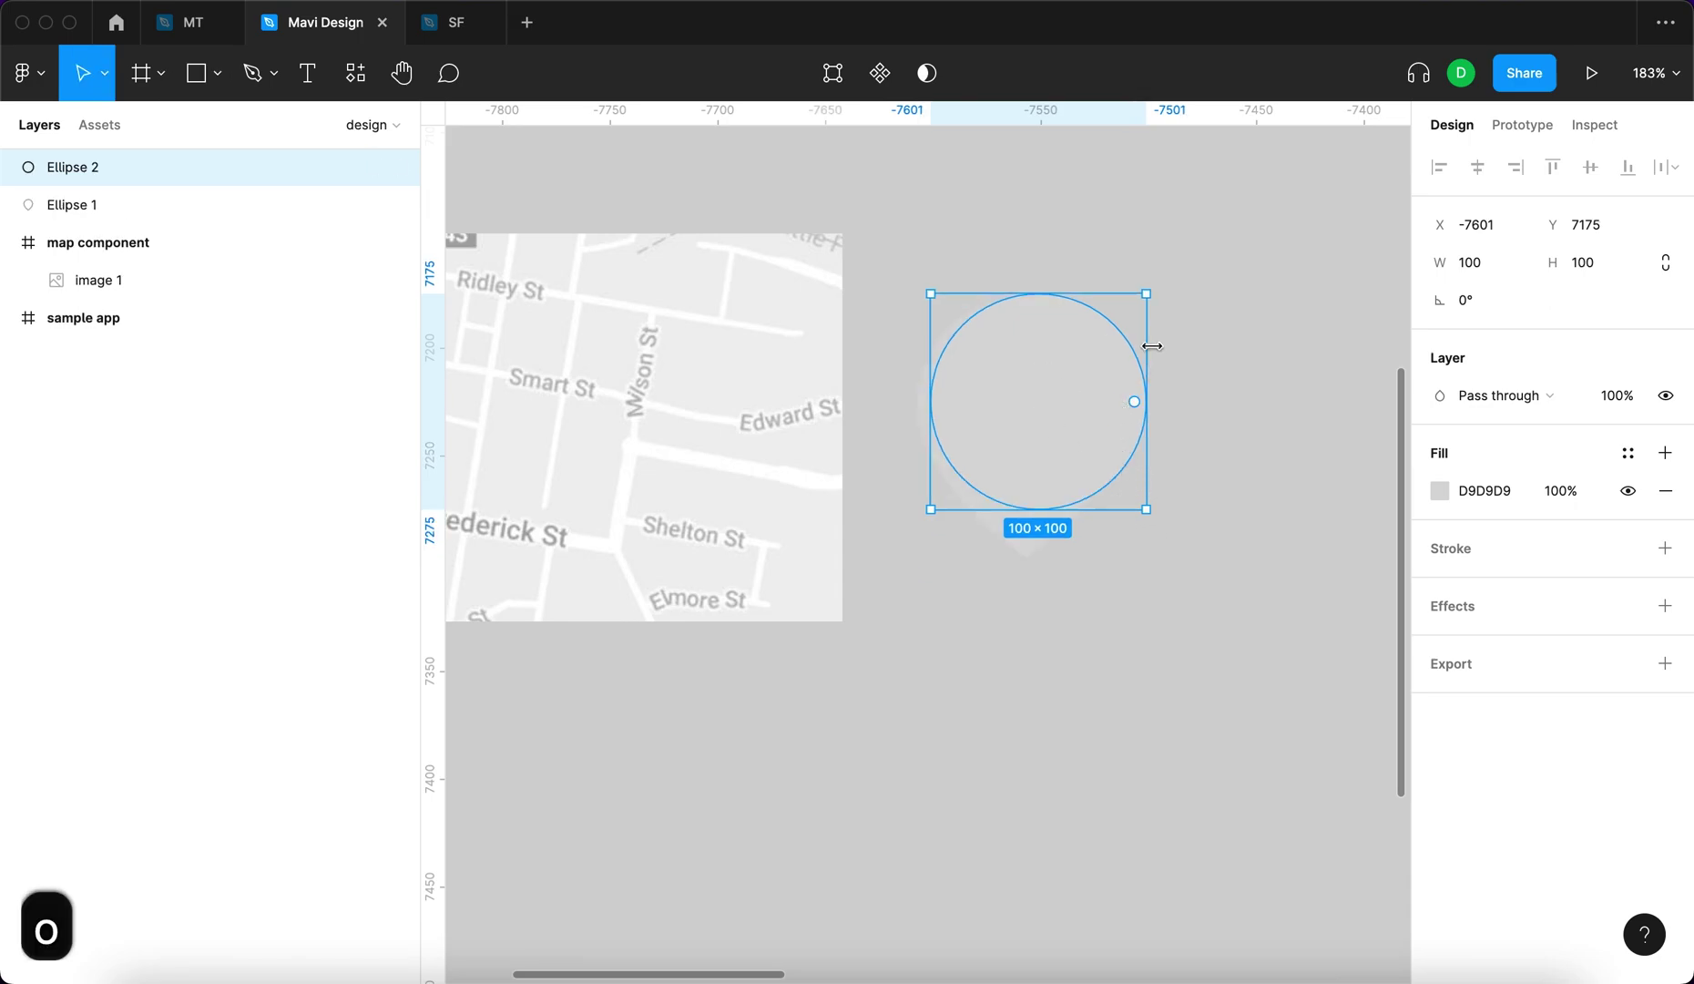
left_click_drag(1151, 346, 1093, 354)
left_click_drag(1038, 407, 1082, 392)
Centre the small circle horizontally on the pin and subtract it from the pin shape to cut a hole.
left_click(1133, 374, "shift")
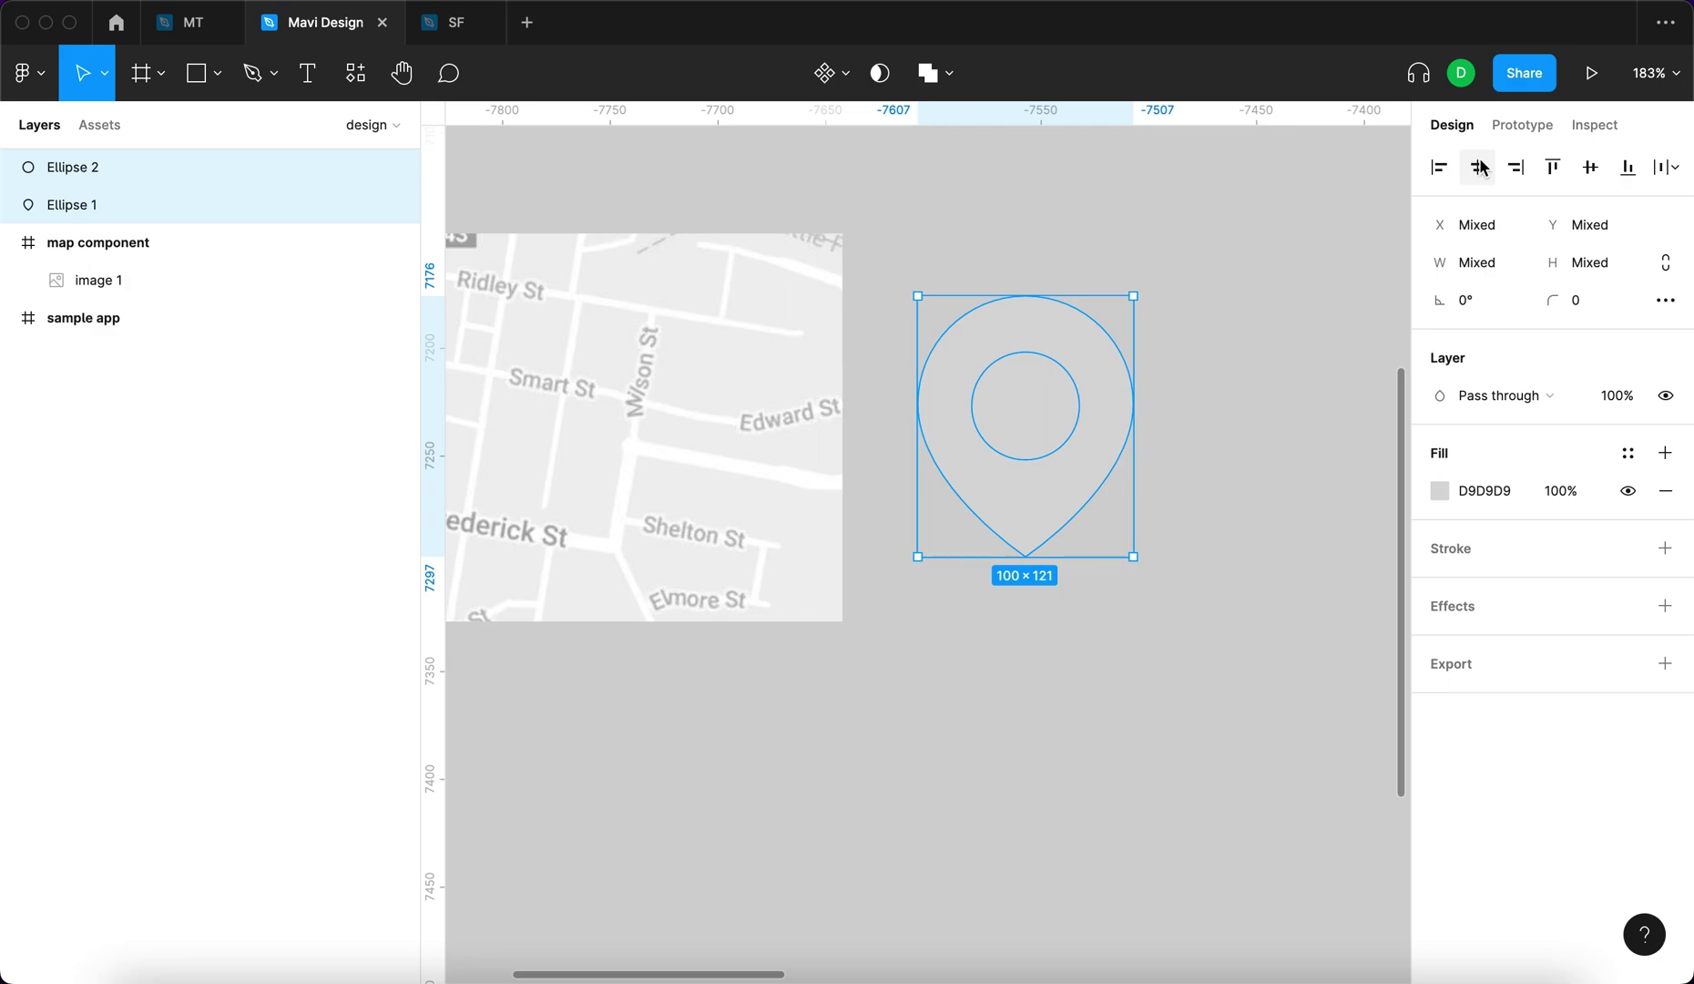
left_click(1291, 364)
left_click(1004, 391)
left_click_drag(1239, 363, 994, 495)
left_click(947, 75)
left_click(947, 160)
left_click(1238, 328)
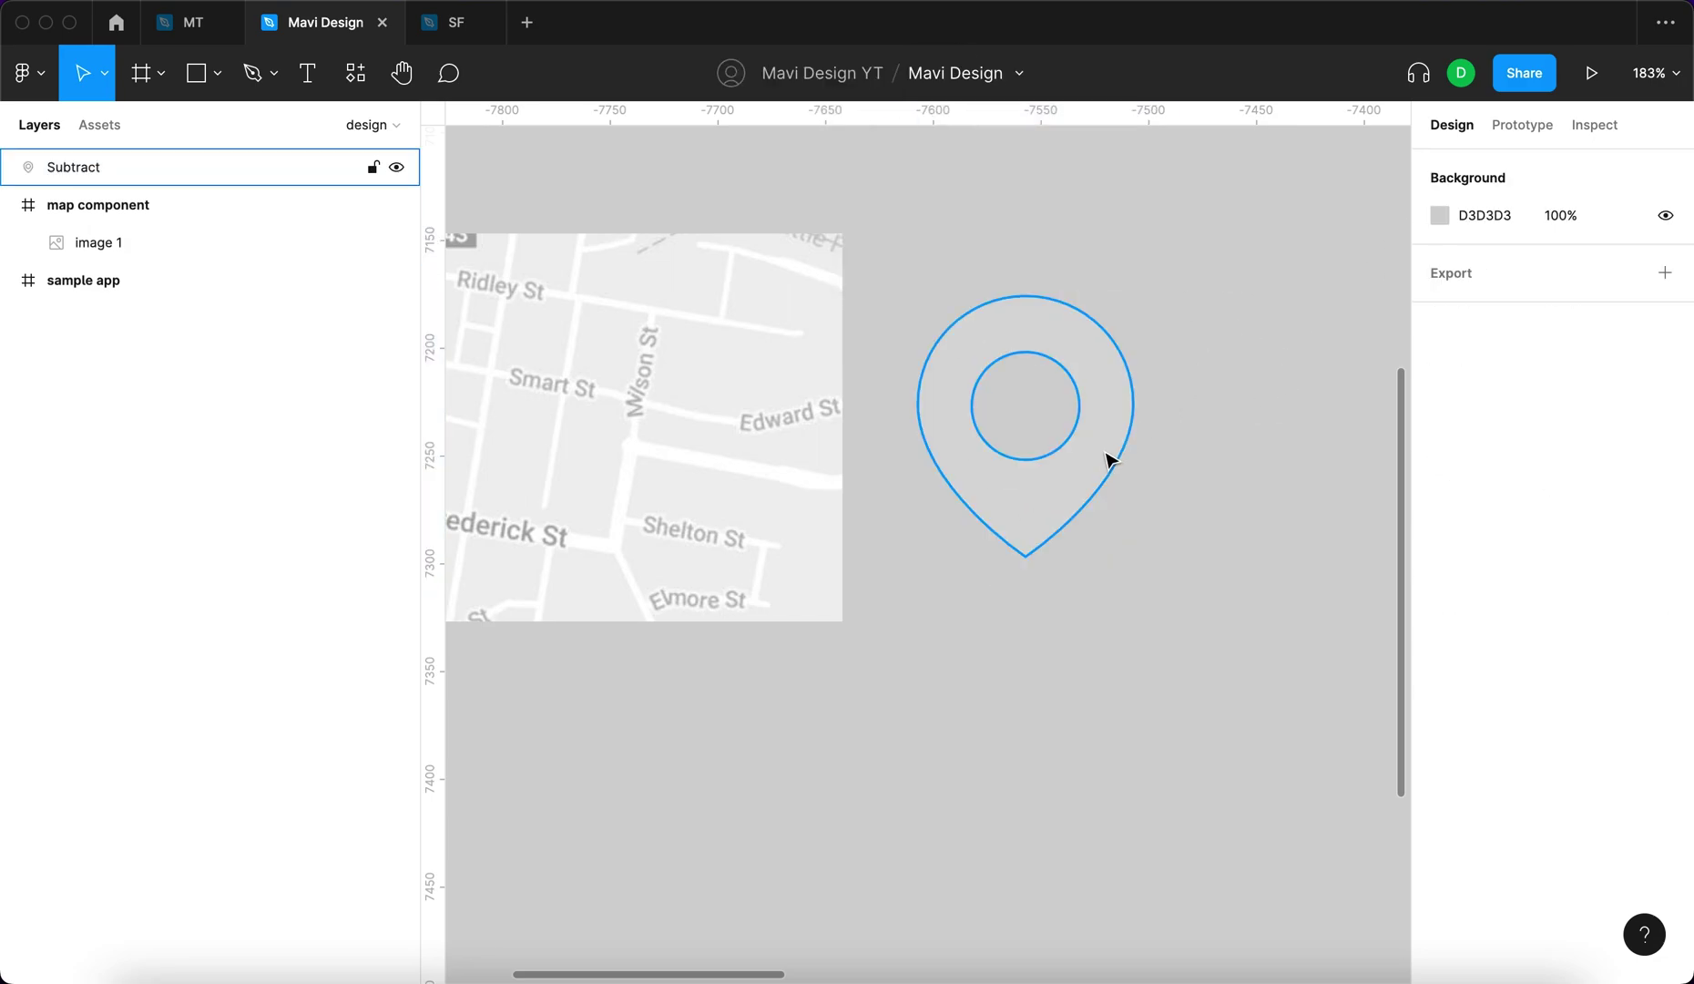
Move the pin slightly down and nudge the inner circle up 3 px within it.
left_click_drag(1105, 451, 1116, 521)
left_click(1204, 528)
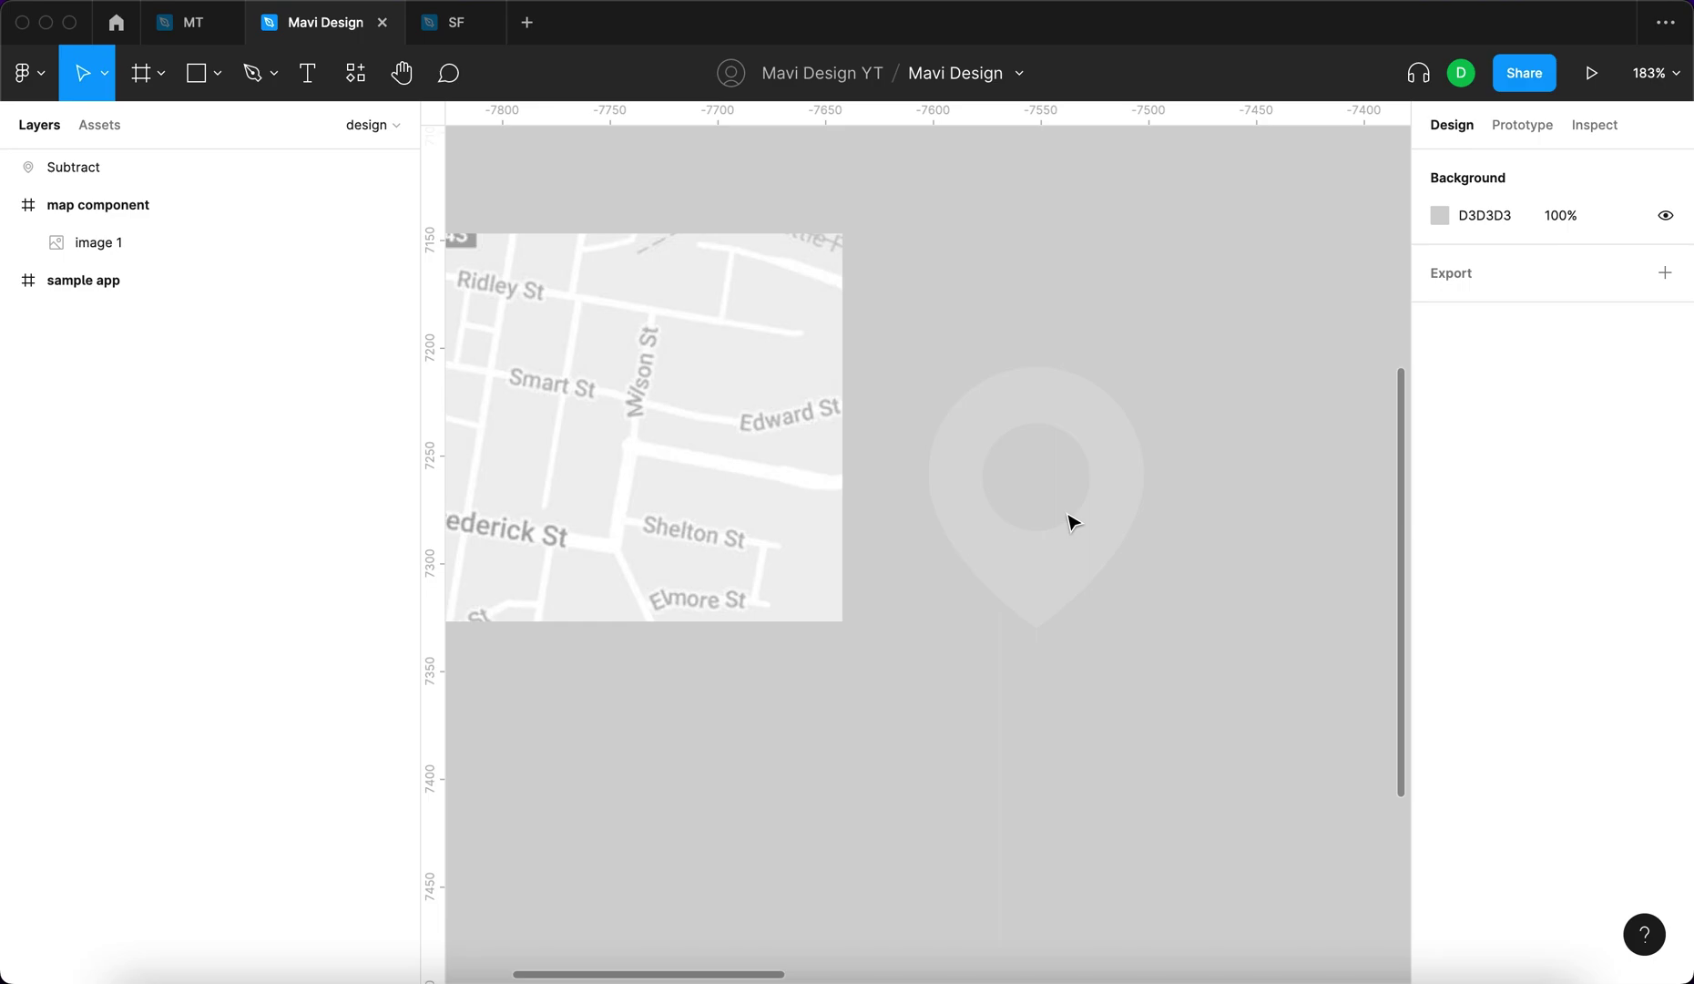
left_click(132, 173)
double_click(1035, 526)
left_click_drag(1036, 527, 1043, 533)
key("shift+Down")
key("Up")
key("Up")
key("Up")
left_click(1106, 732)
Move the pin onto the map inside the map component frame, at about X 133, Y 20.
scroll(1106, 732, "down", 3)
left_click_drag(1066, 642, 747, 582)
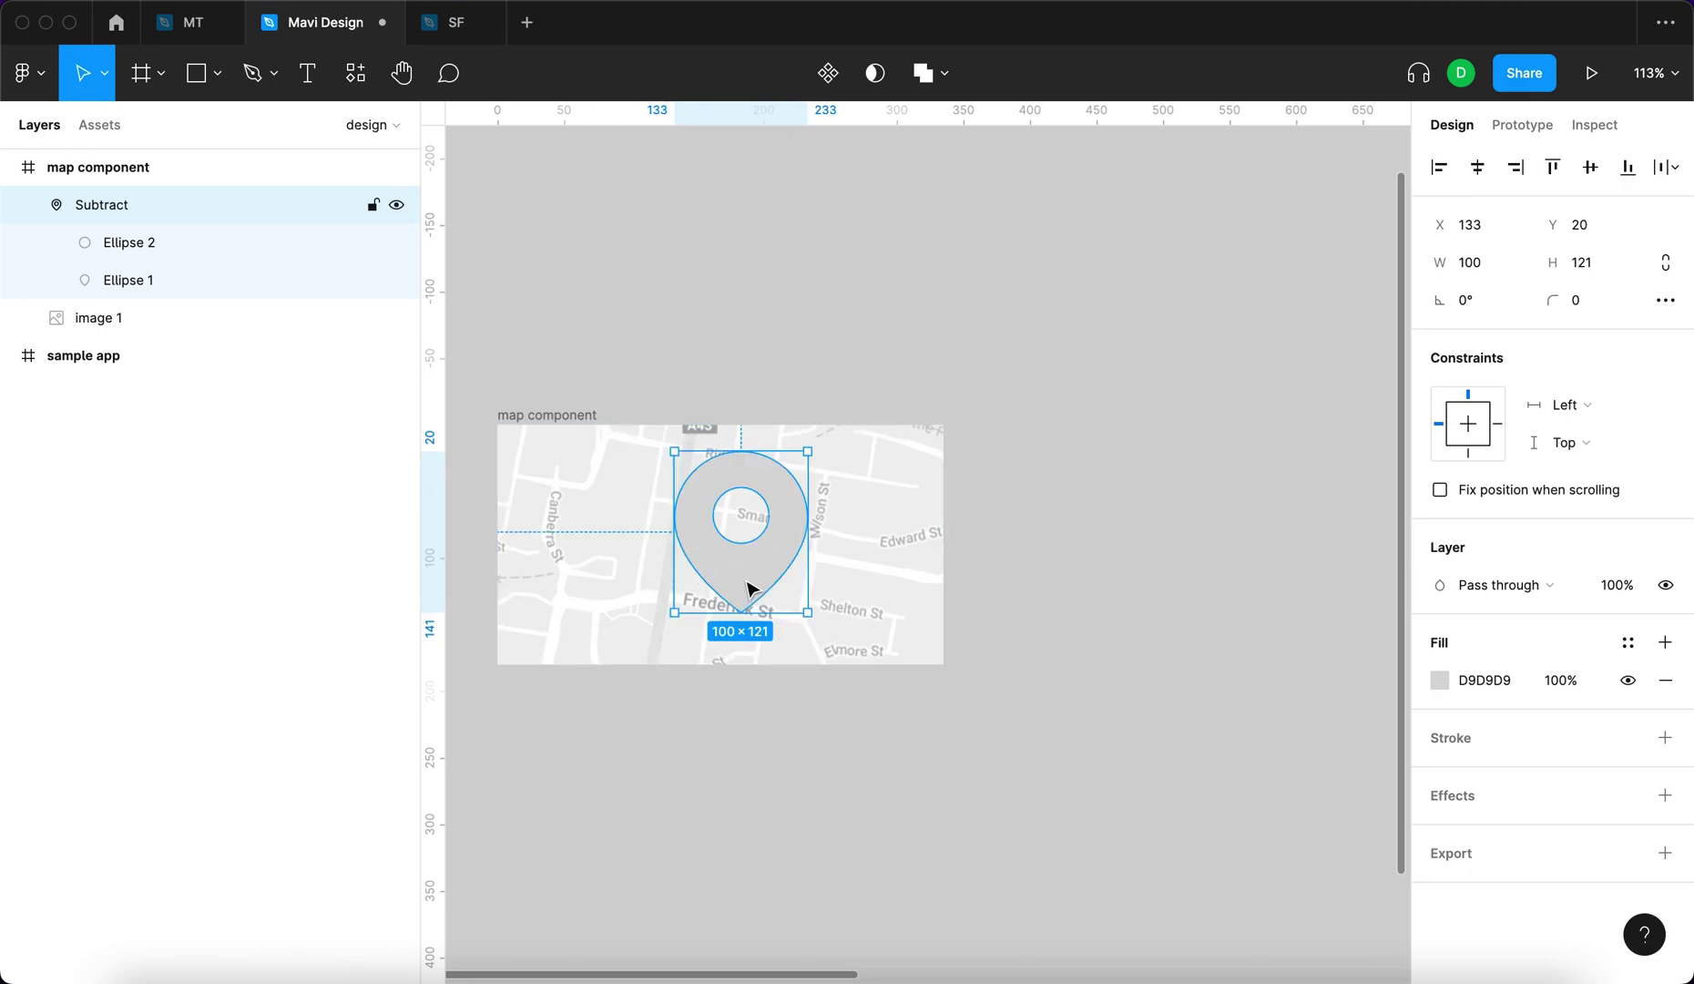
Fill the location pin with the solid red CC4B3A.
left_click(1440, 680)
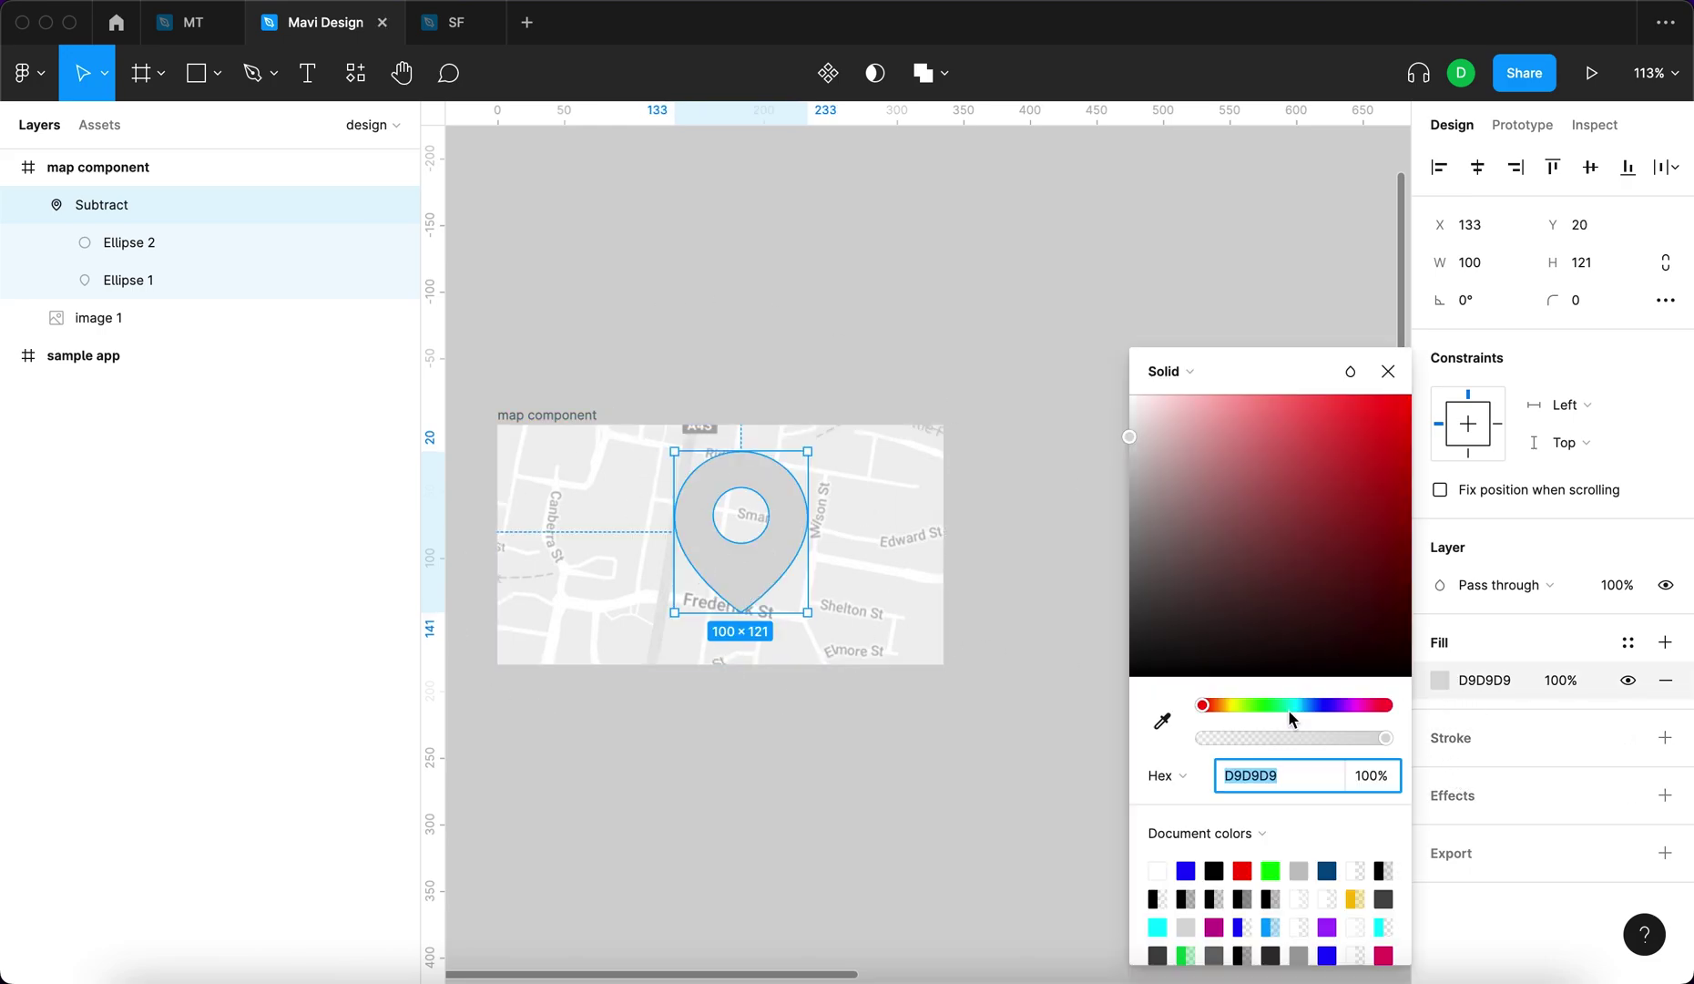
left_click(1204, 705)
mouse_move(1371, 469)
left_mouse_down()
mouse_move(1411, 457)
mouse_move(1321, 458)
mouse_move(1351, 448)
left_mouse_up()
left_click_drag(1198, 707, 1205, 707)
left_click(1335, 447)
mouse_move(1335, 453)
left_mouse_down()
mouse_move(1303, 444)
mouse_move(1250, 471)
mouse_move(1336, 465)
left_mouse_up()
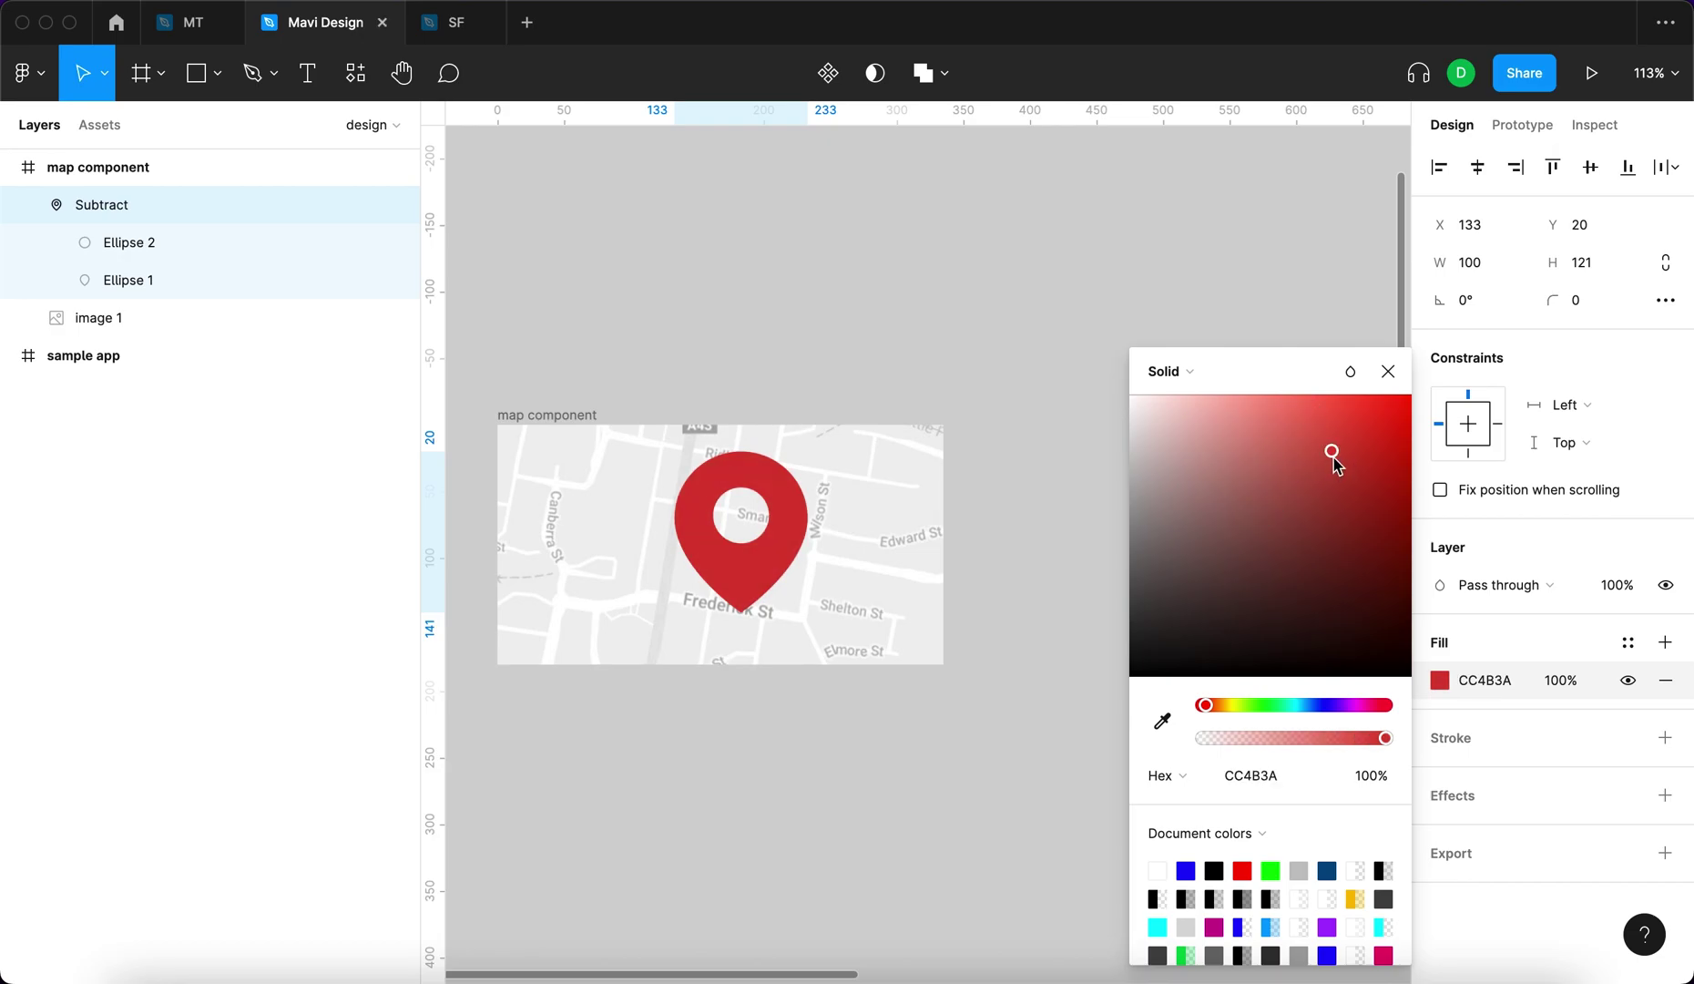
left_click(1387, 371)
Add a drop shadow to the pin in red CC4B3A with Y offset 14 and blur 14.
left_click(1665, 795)
left_click(1439, 832)
left_click(1156, 936)
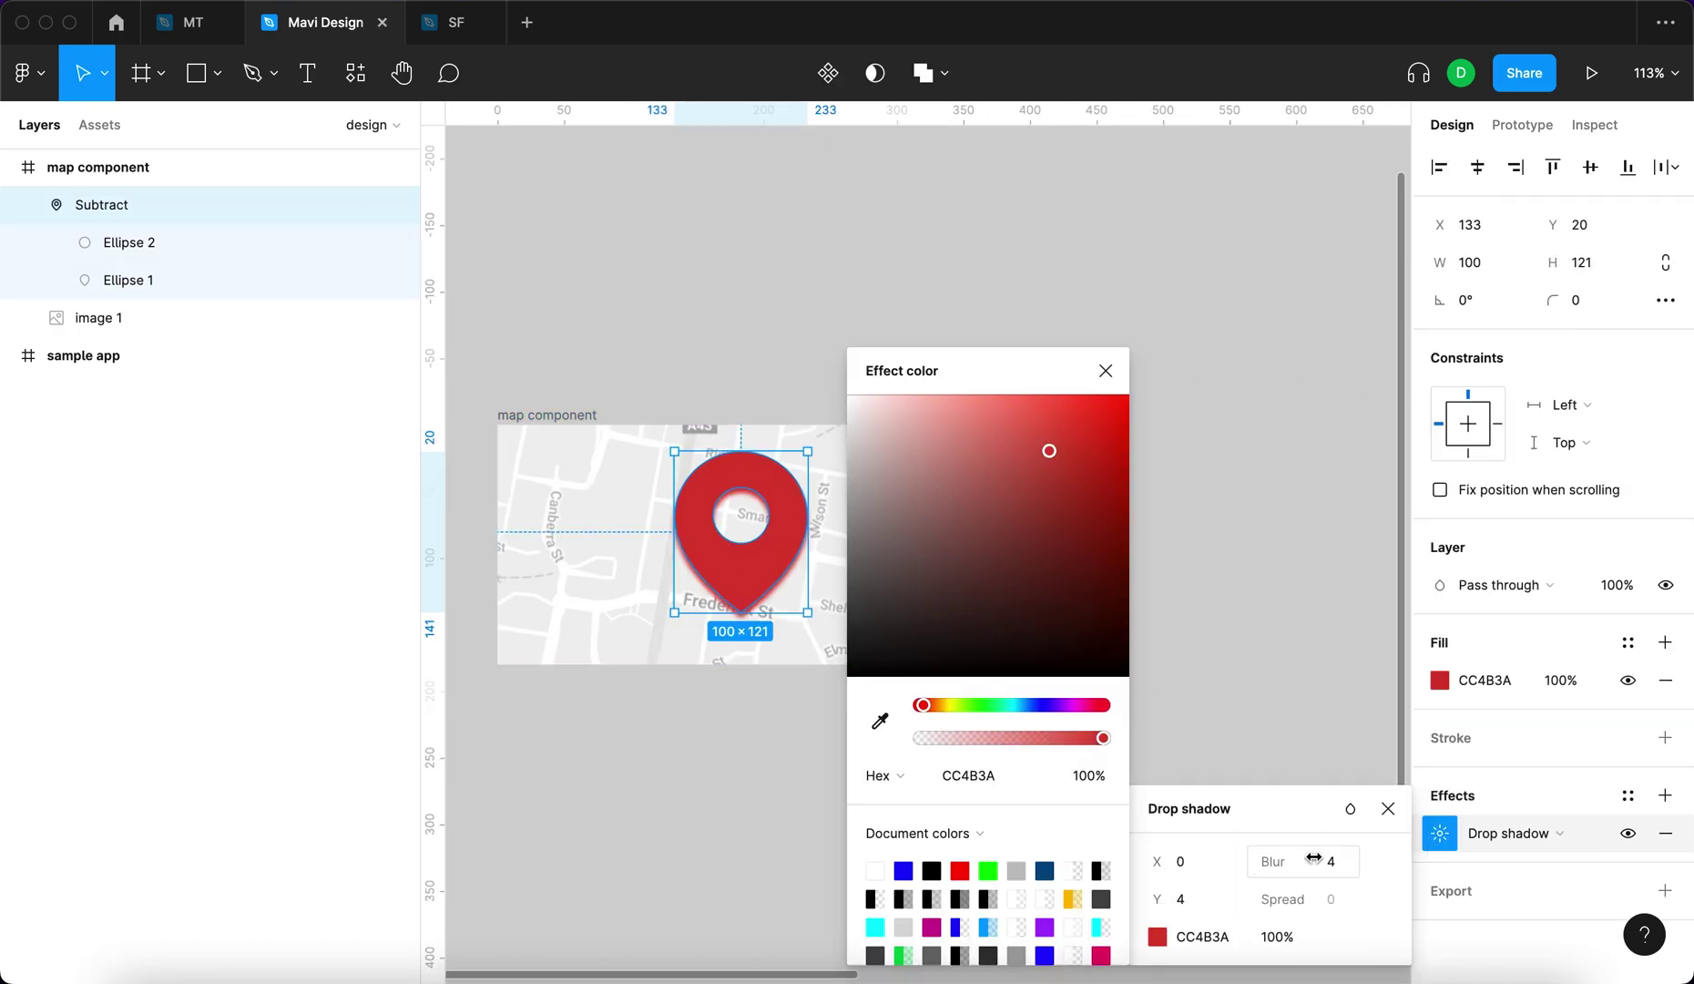
left_click(1330, 860)
key("shift+Up")
key("Return")
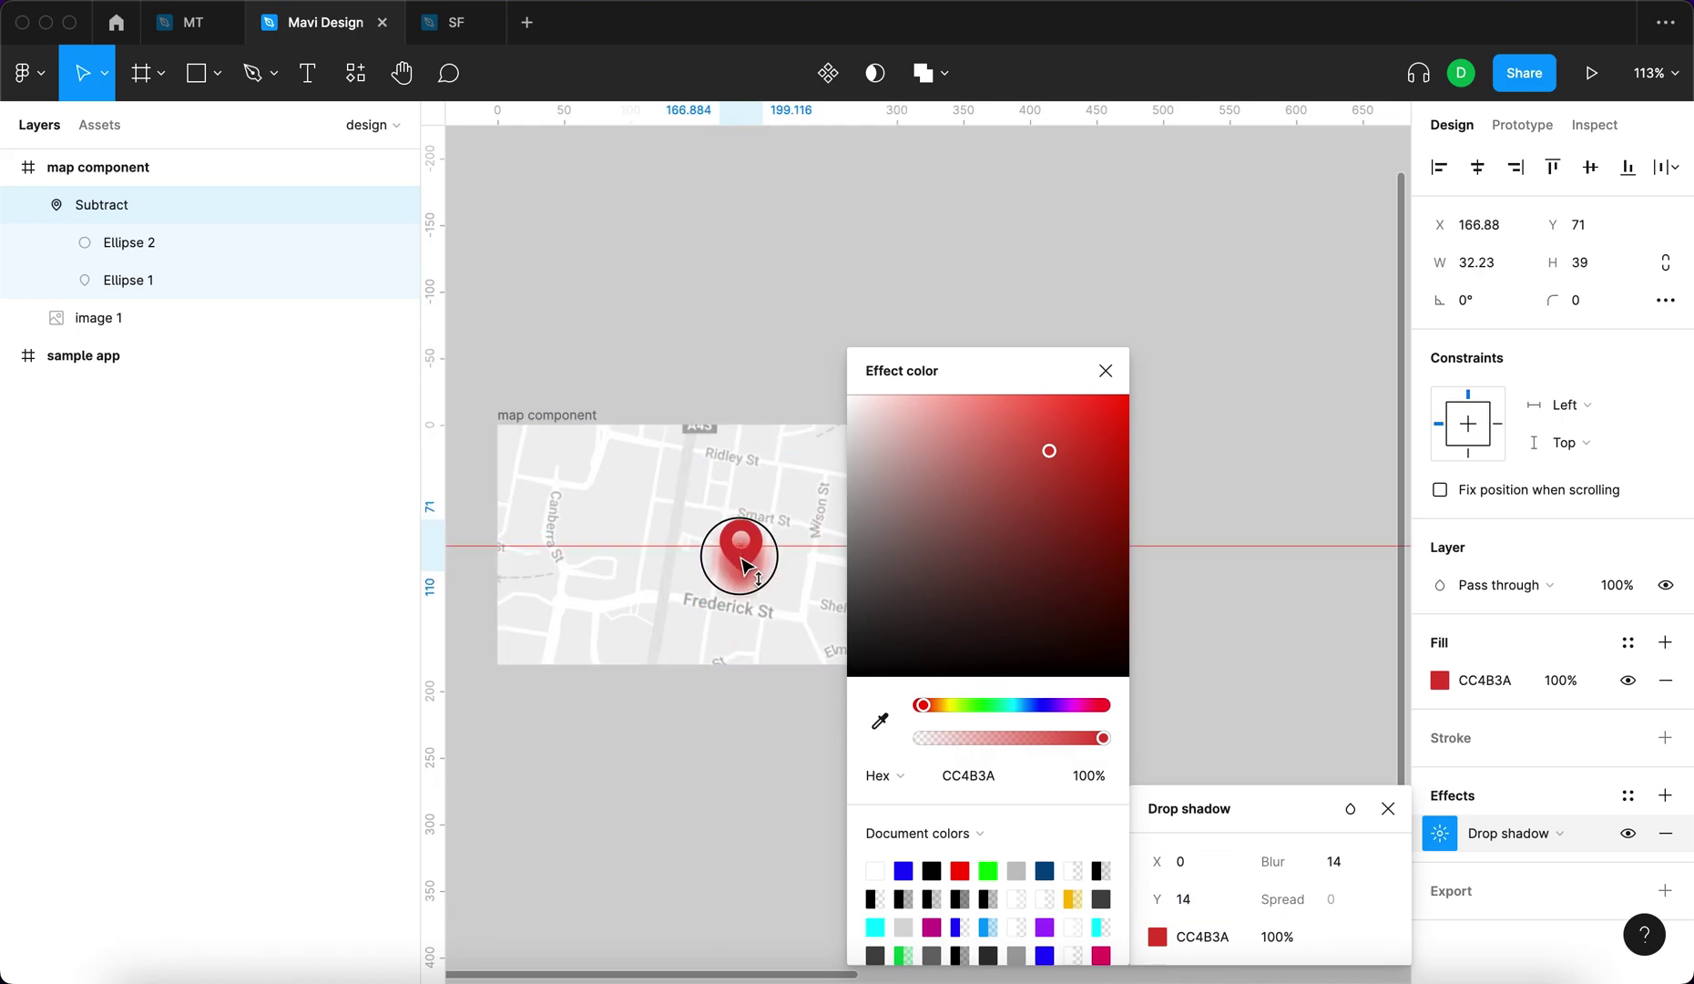
Scale the pin down to about 32 × 39 and place it on the map at about X 167, Y 70.
left_click_drag(743, 561, 743, 559)
left_click(756, 742)
left_click(745, 557)
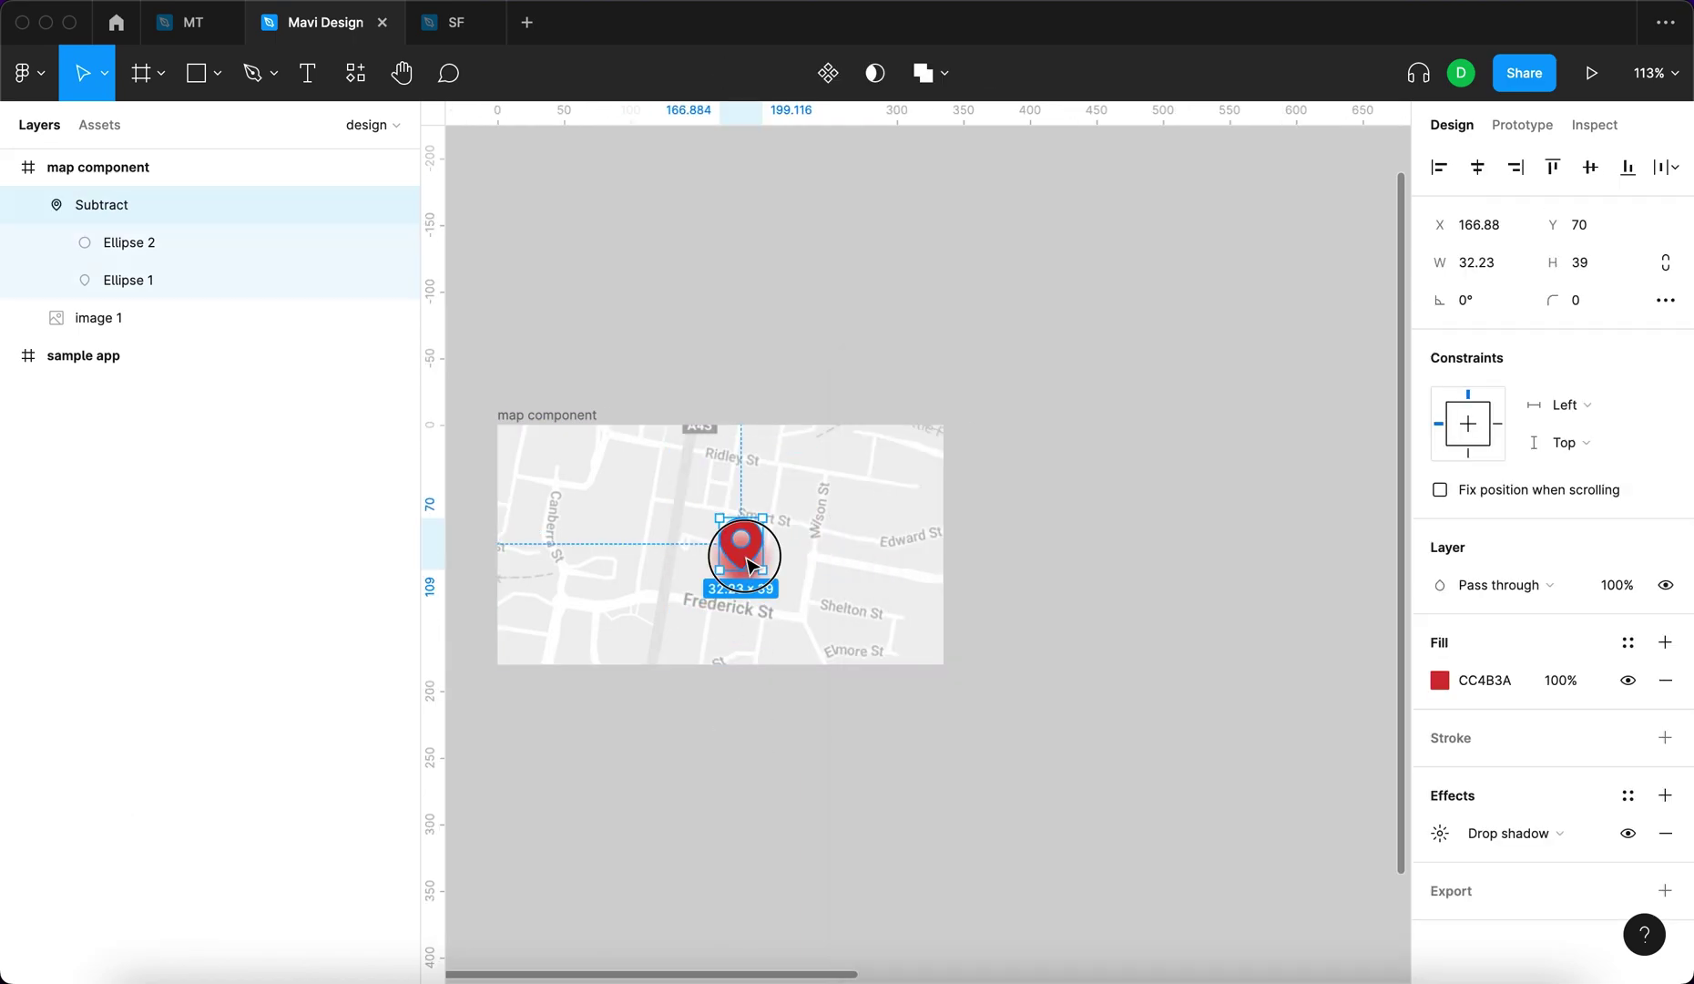
double_click(751, 565)
key("shift+Return")
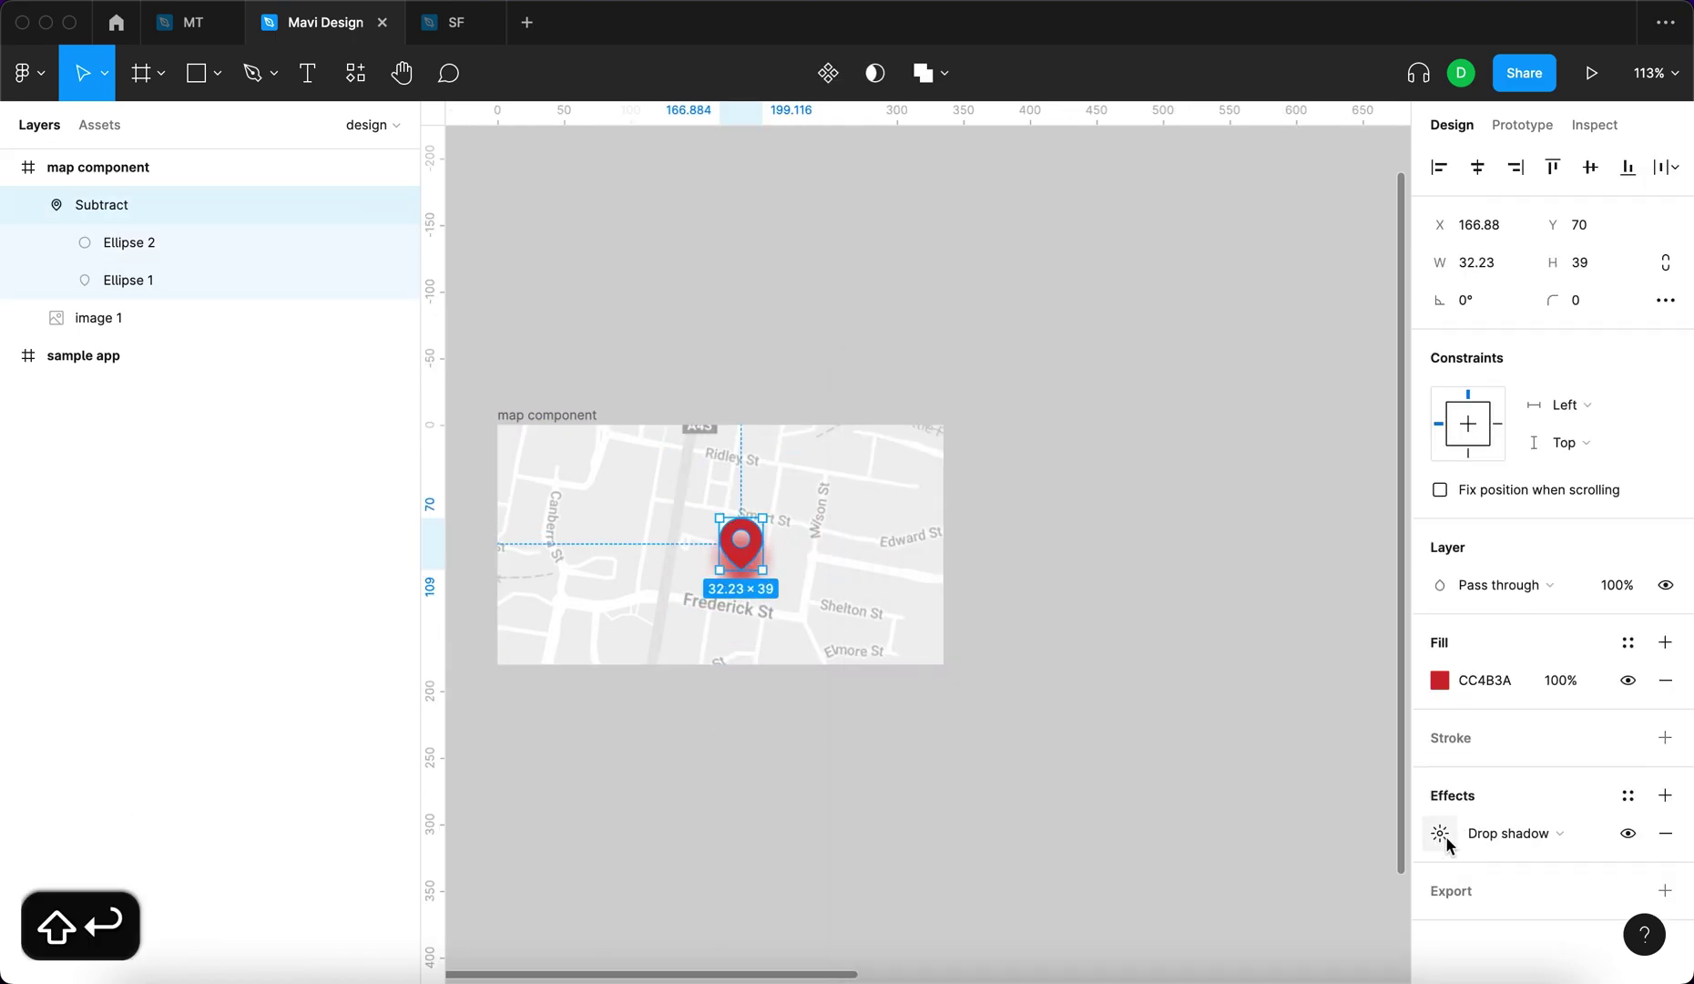
Adjust the opacity of the pin's drop shadow and reposition the pin on the map at X 151, Y 61.
left_click(1440, 834)
left_click(1297, 938)
key("shift+Up")
key("shift+Up")
key("shift+Up")
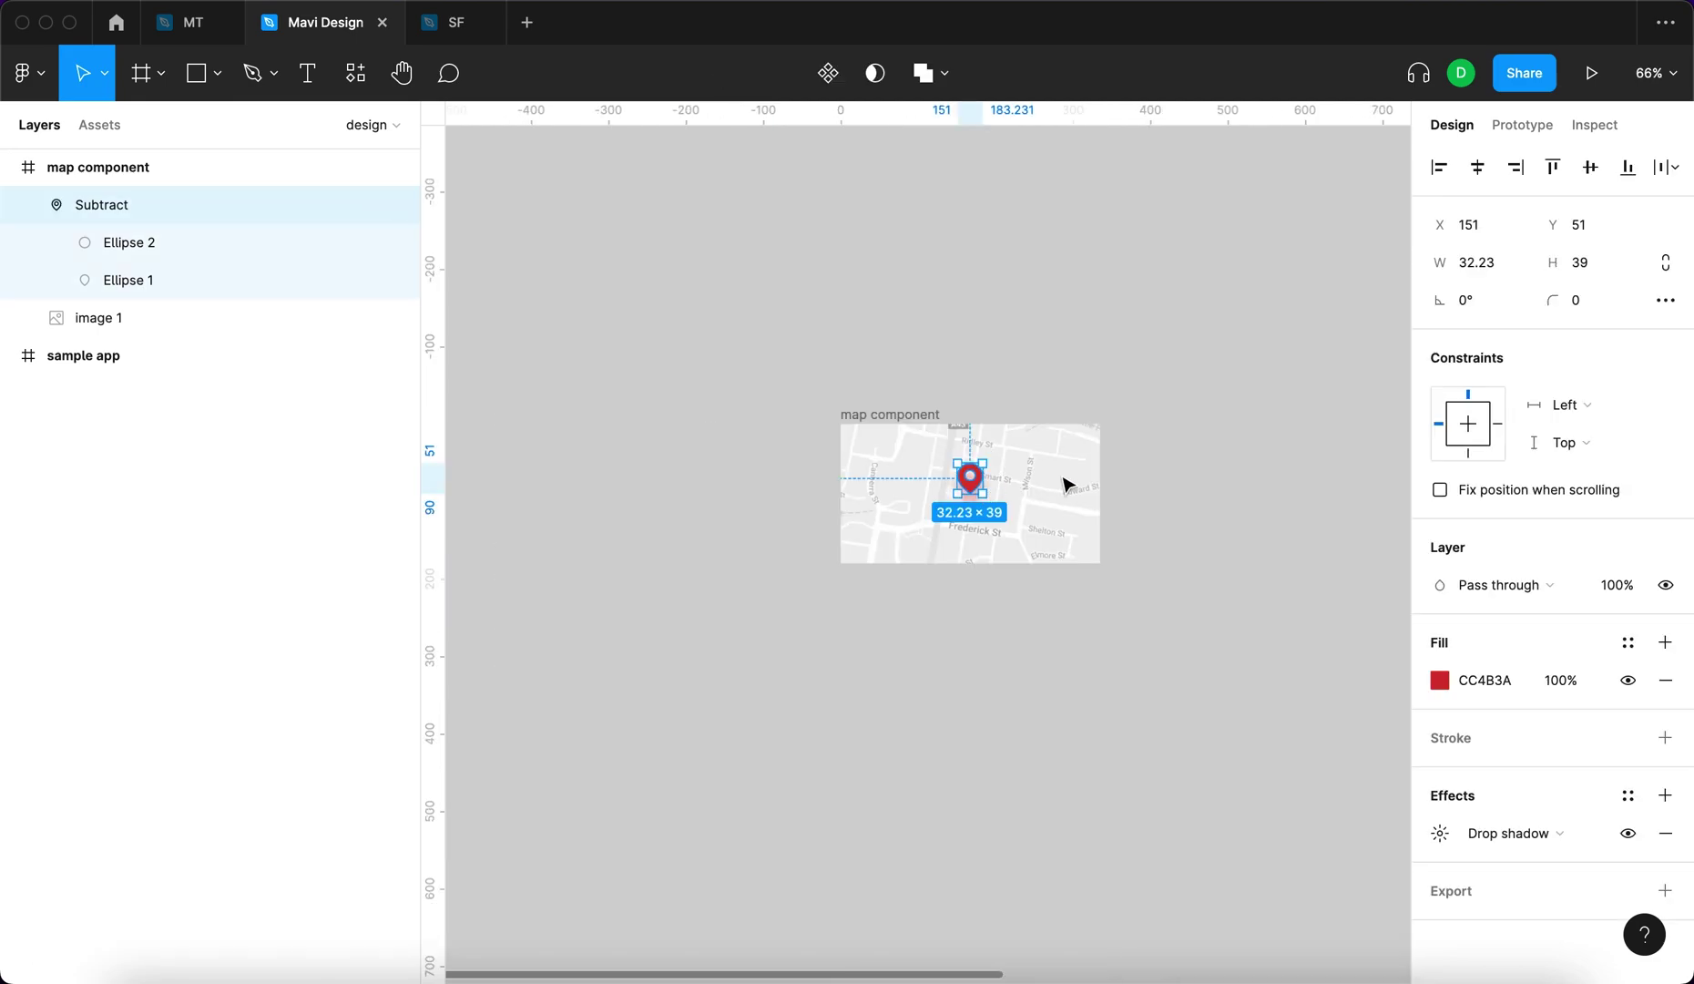
left_click(1102, 478)
left_click_drag(972, 478, 979, 492)
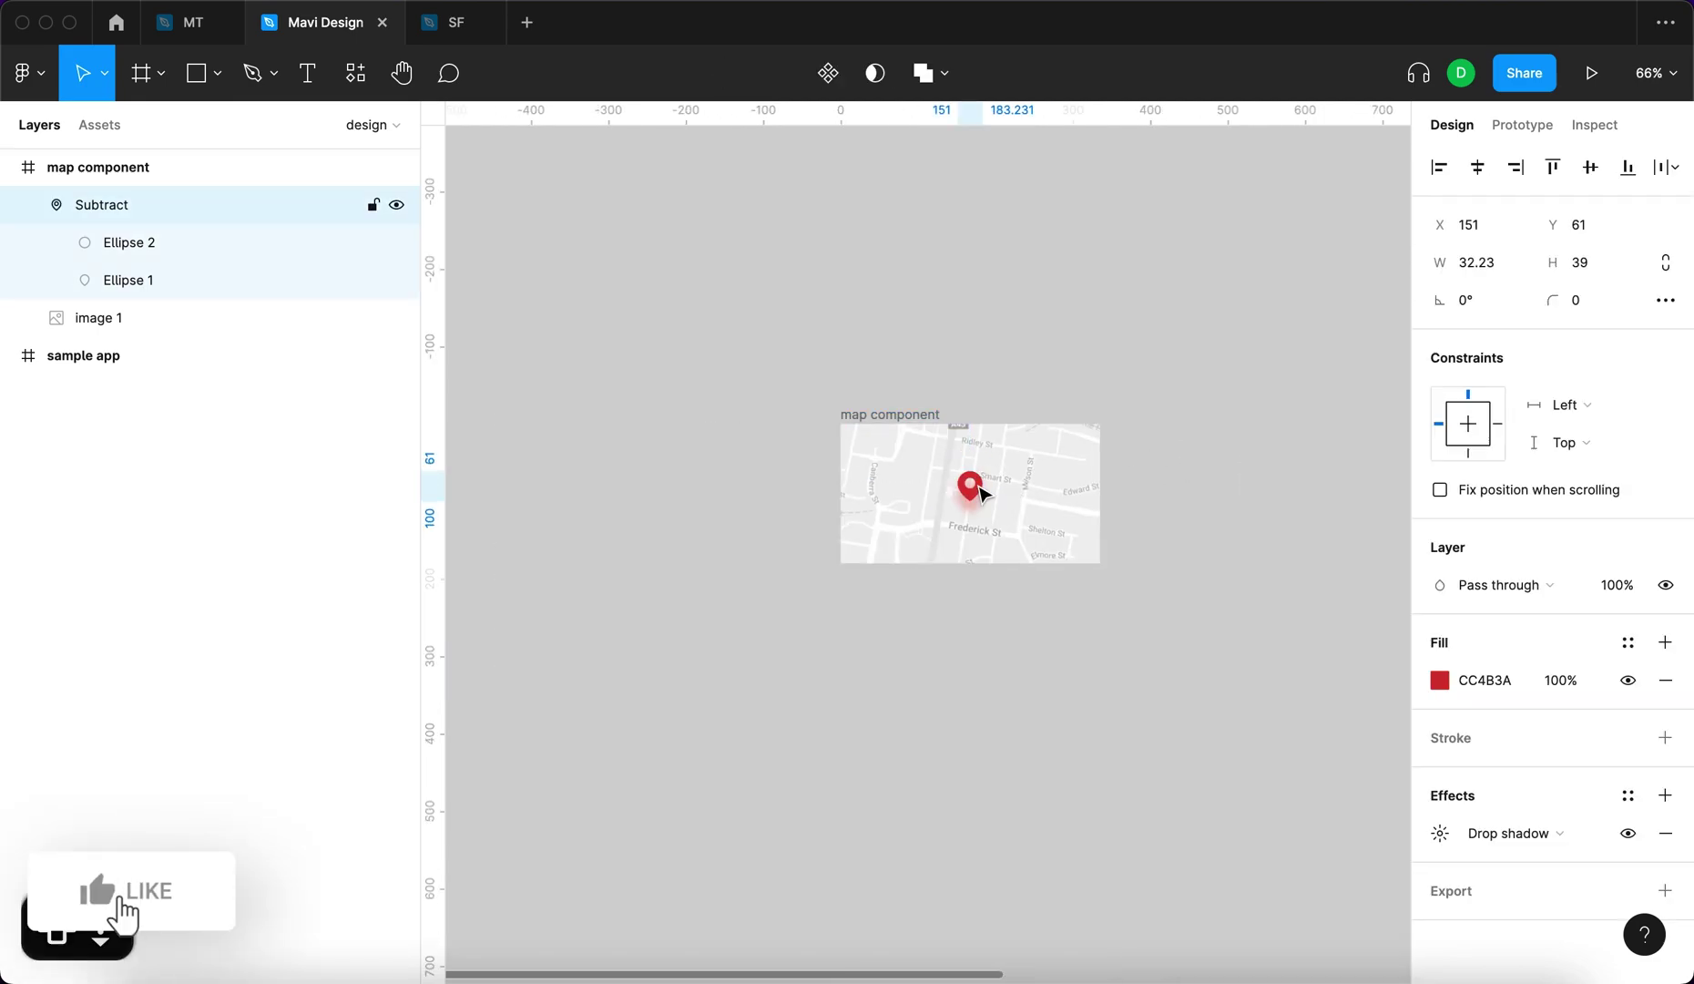
Turn the map component frame into a component and set its corner radius to 20.
key("shift+Return")
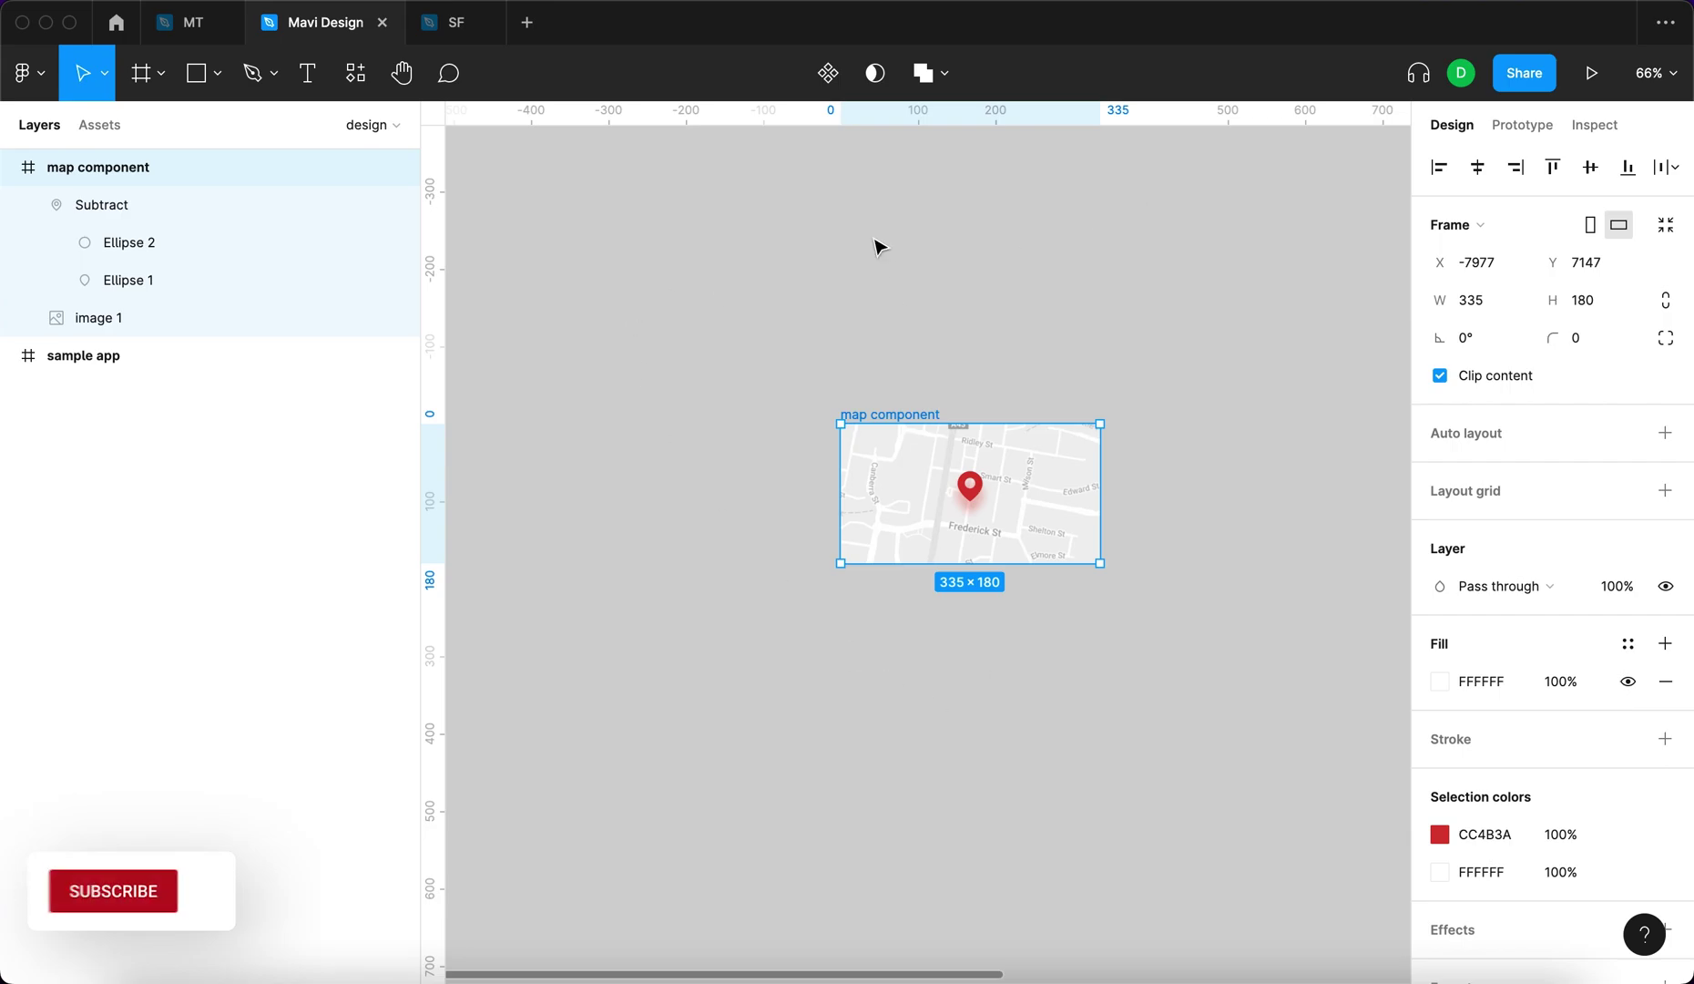
left_click(829, 74)
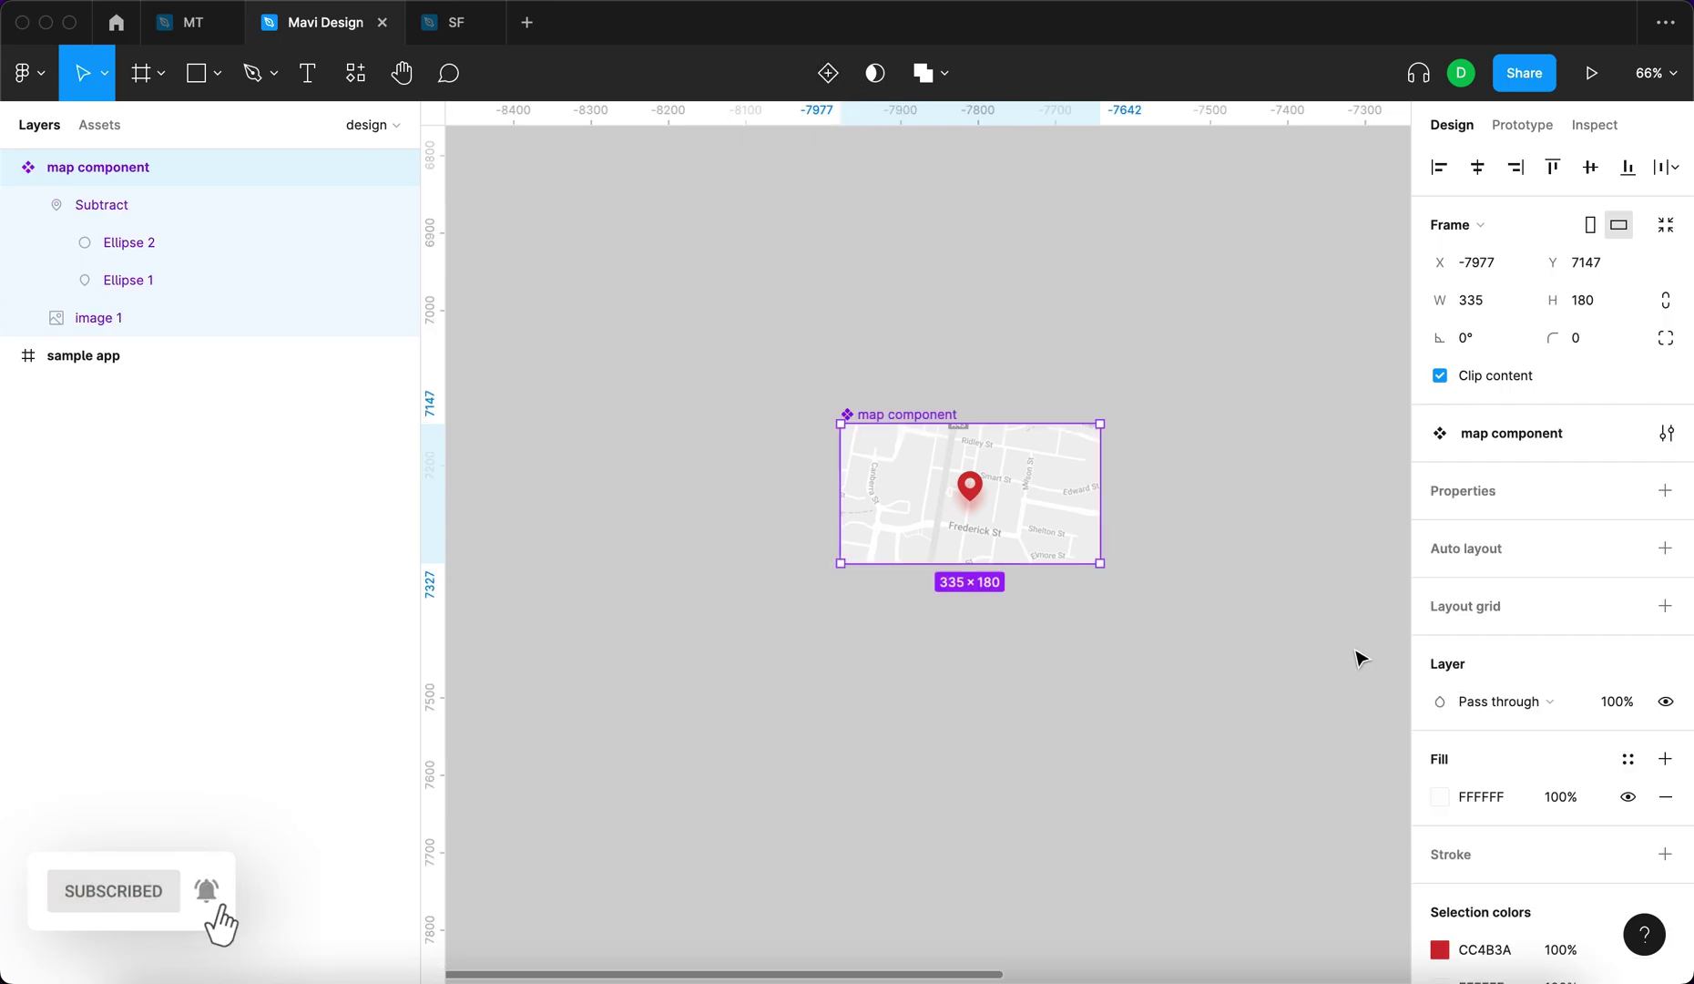
left_click(1630, 343)
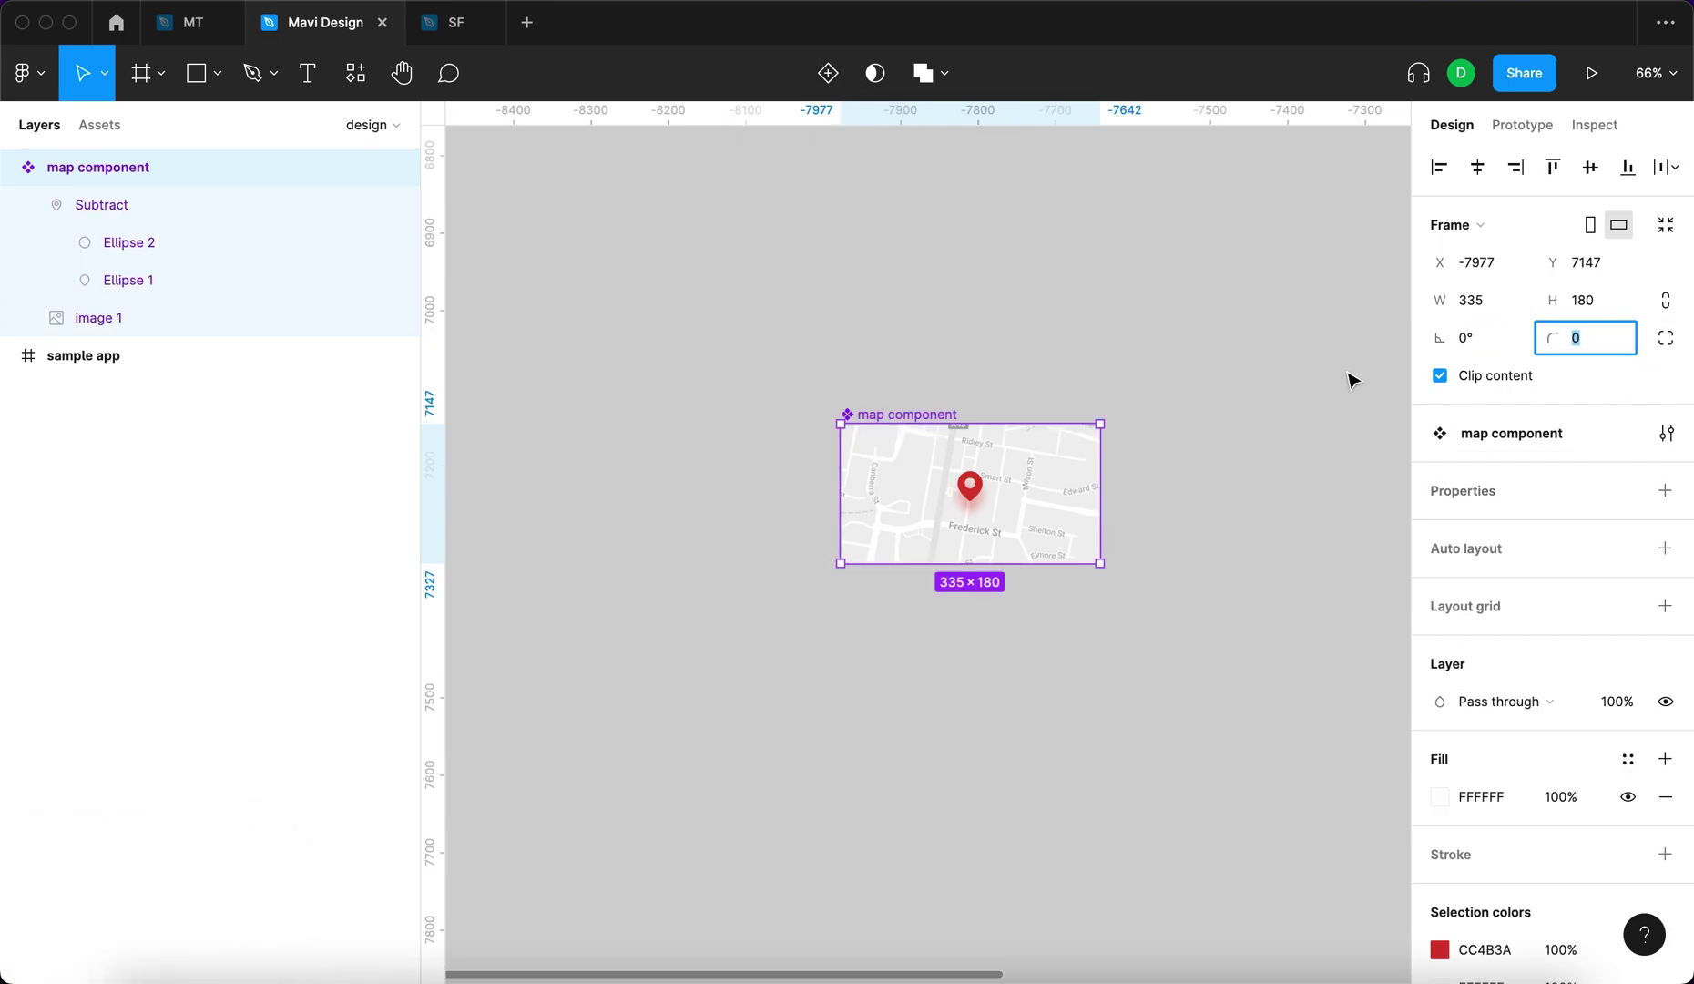
key("shift+Up")
key("shift+Up")
key("shift+Up")
key("shift+Down")
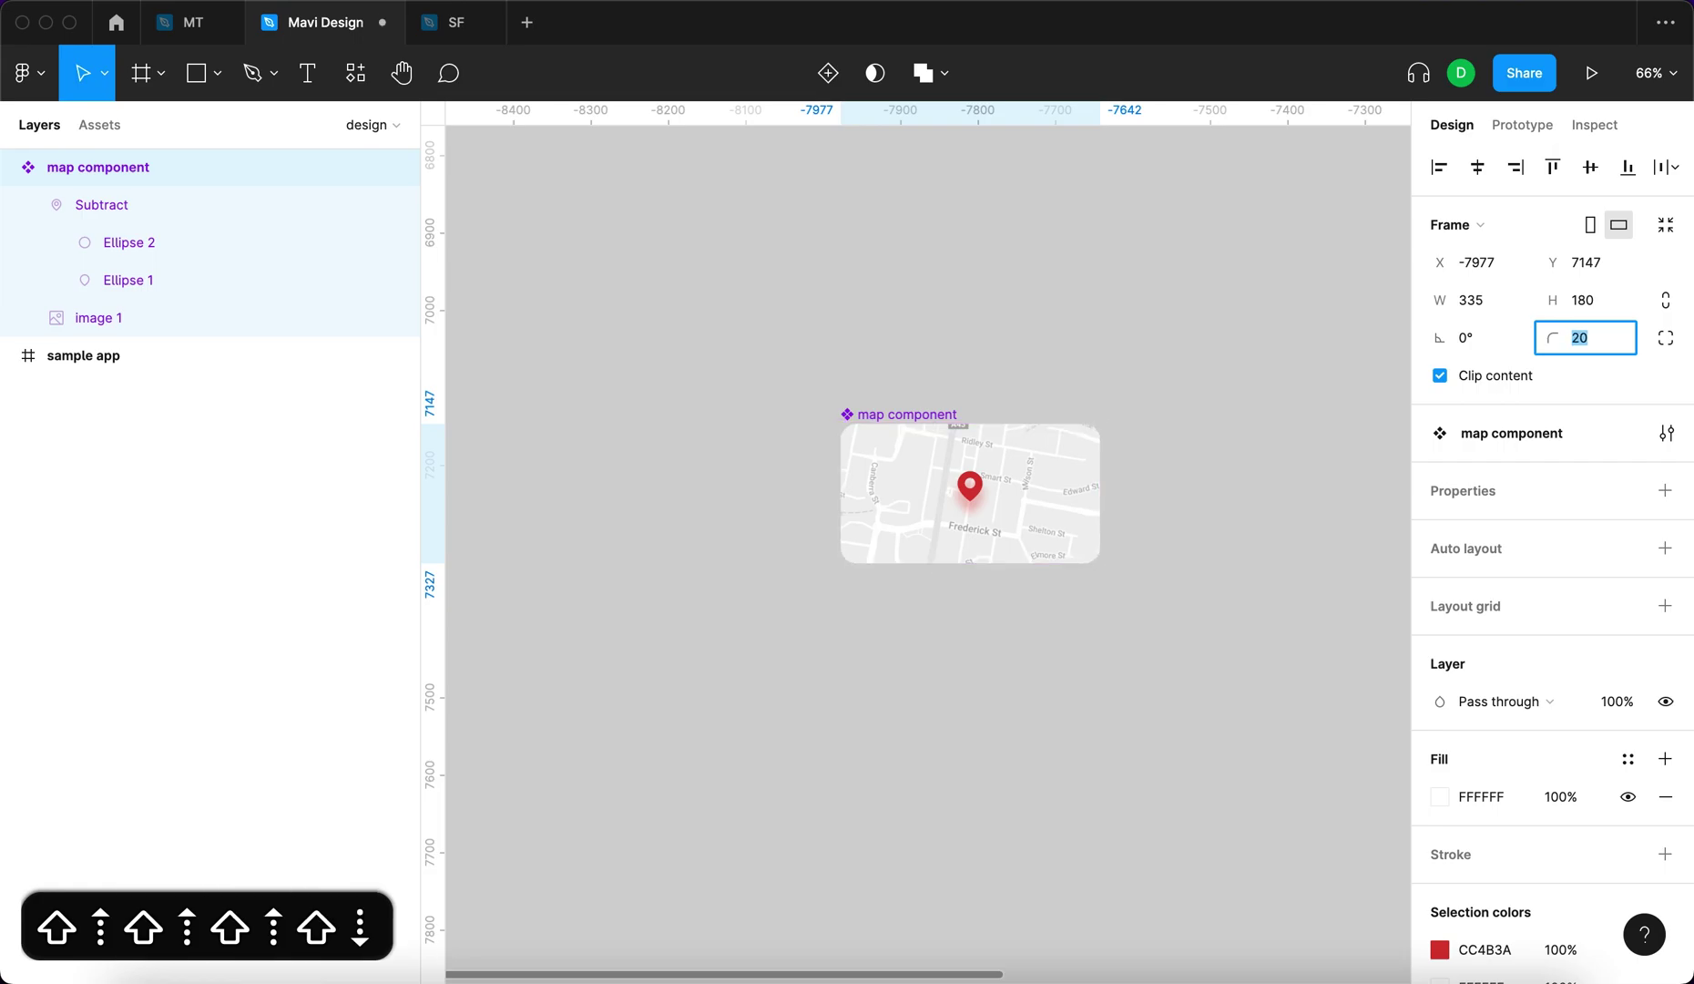
key("Return")
Add a second variant to the map component and name it "expanded".
left_click(1020, 373)
left_click(962, 449)
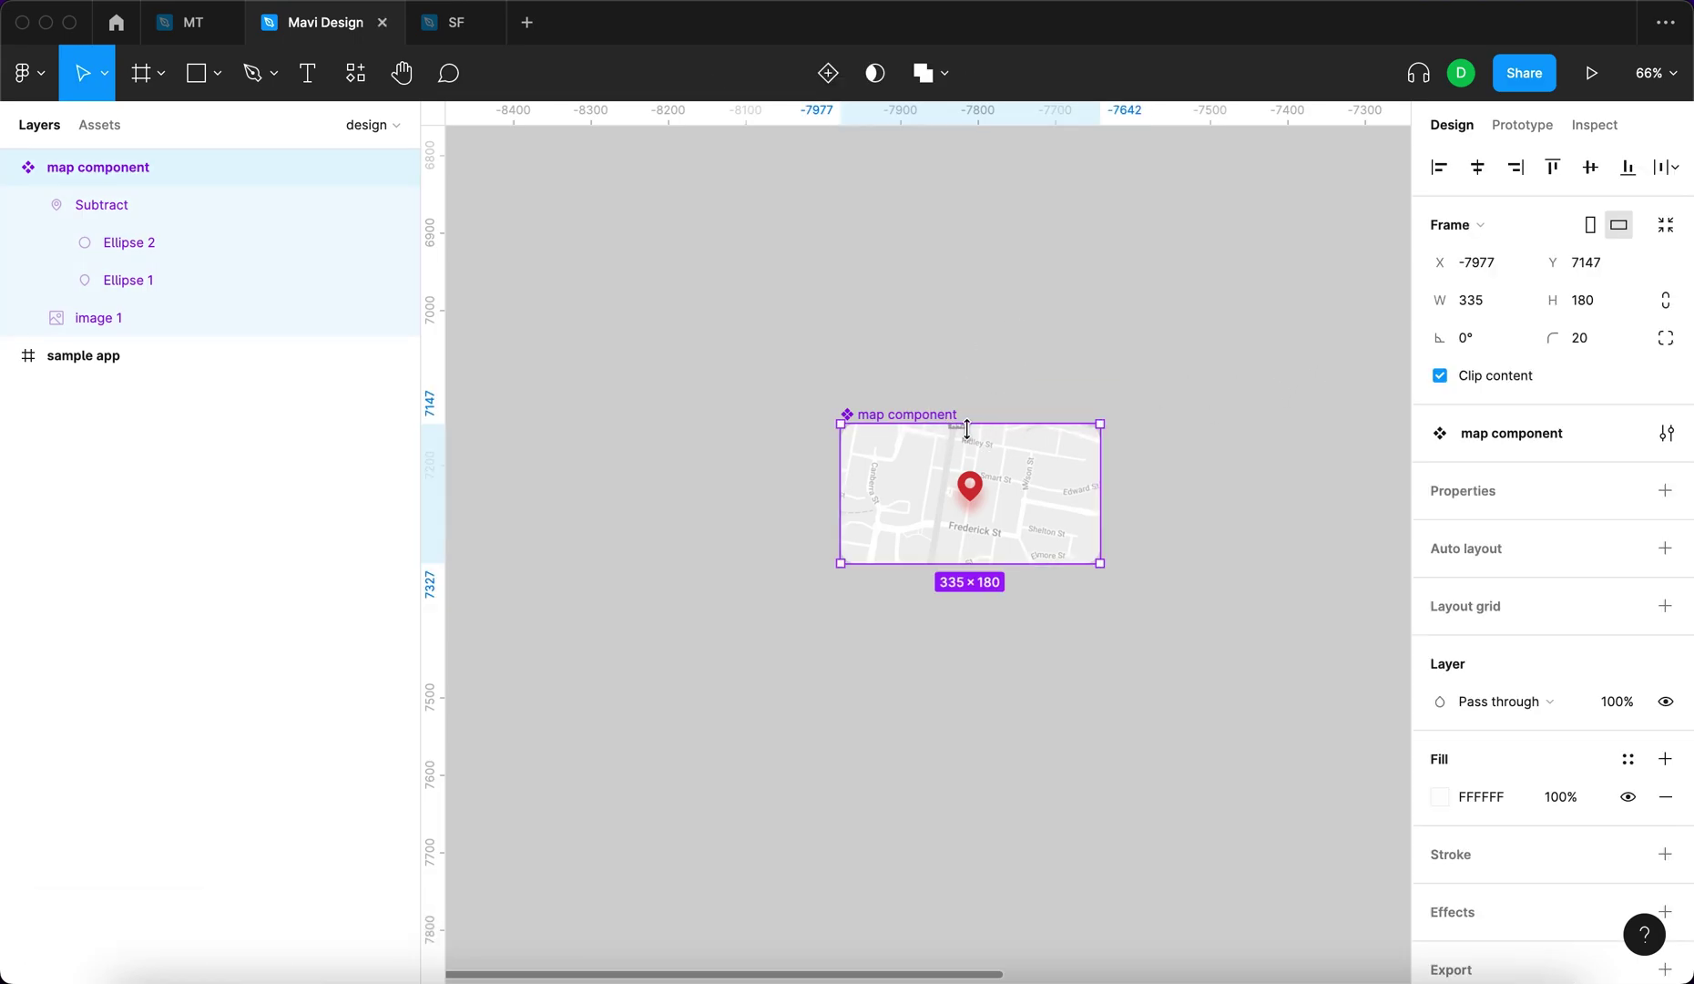
left_click(827, 73)
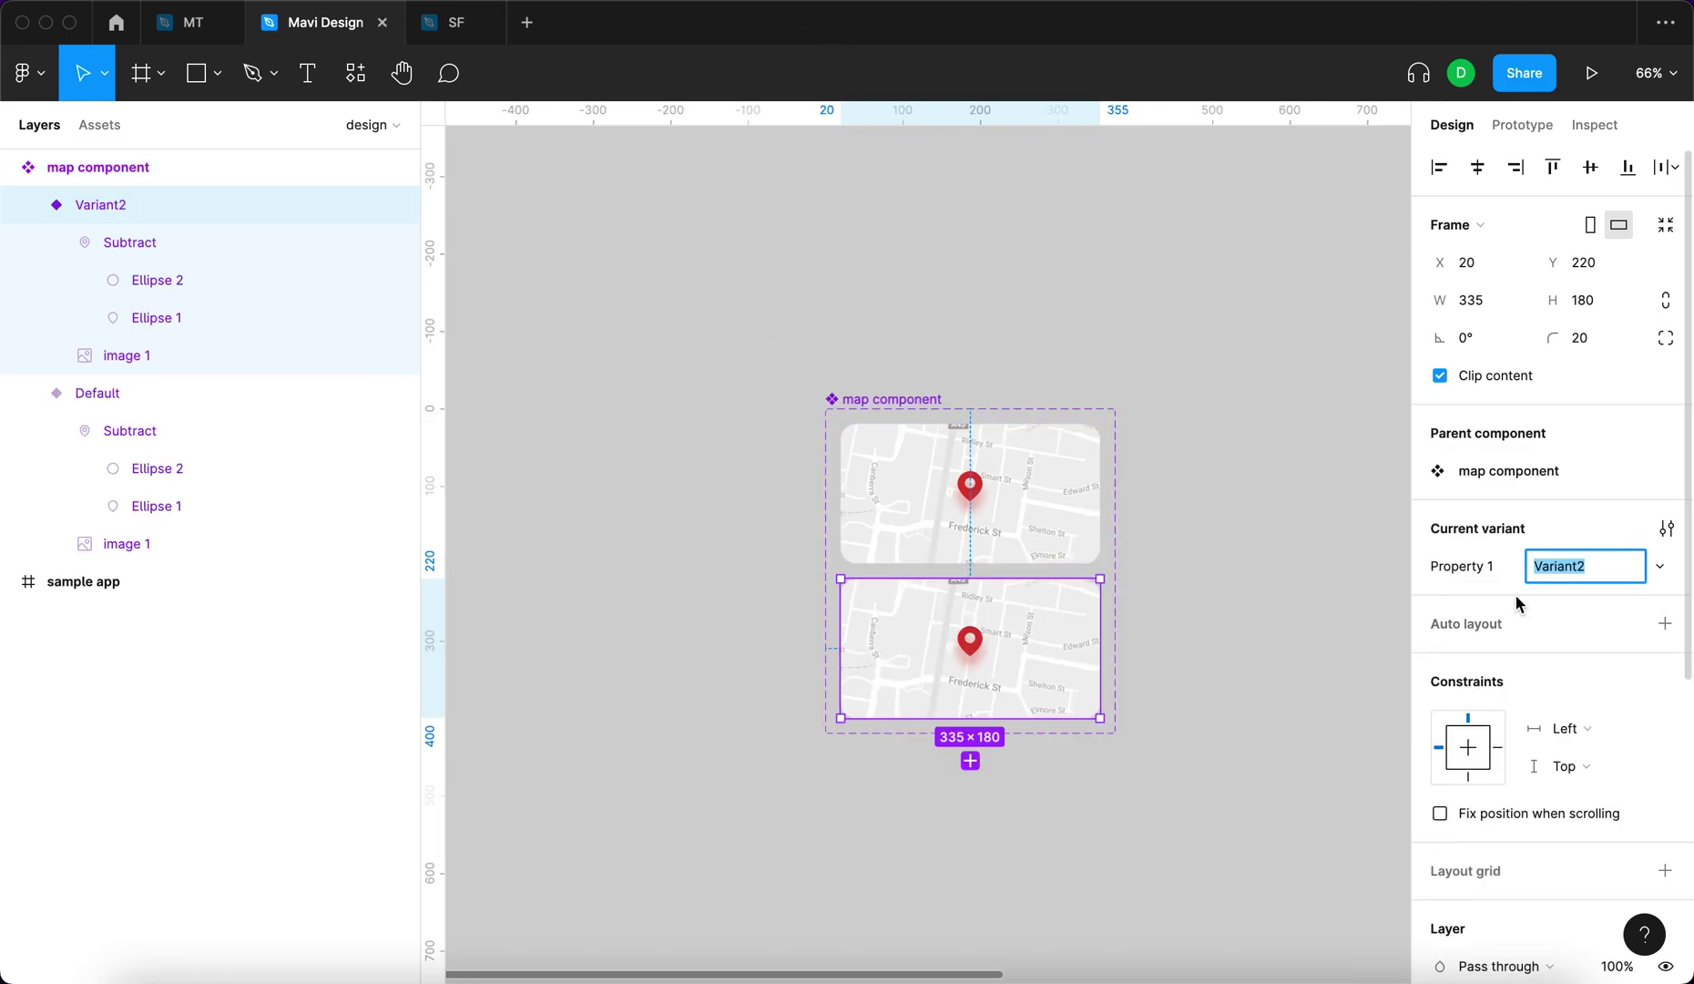
type("expanded")
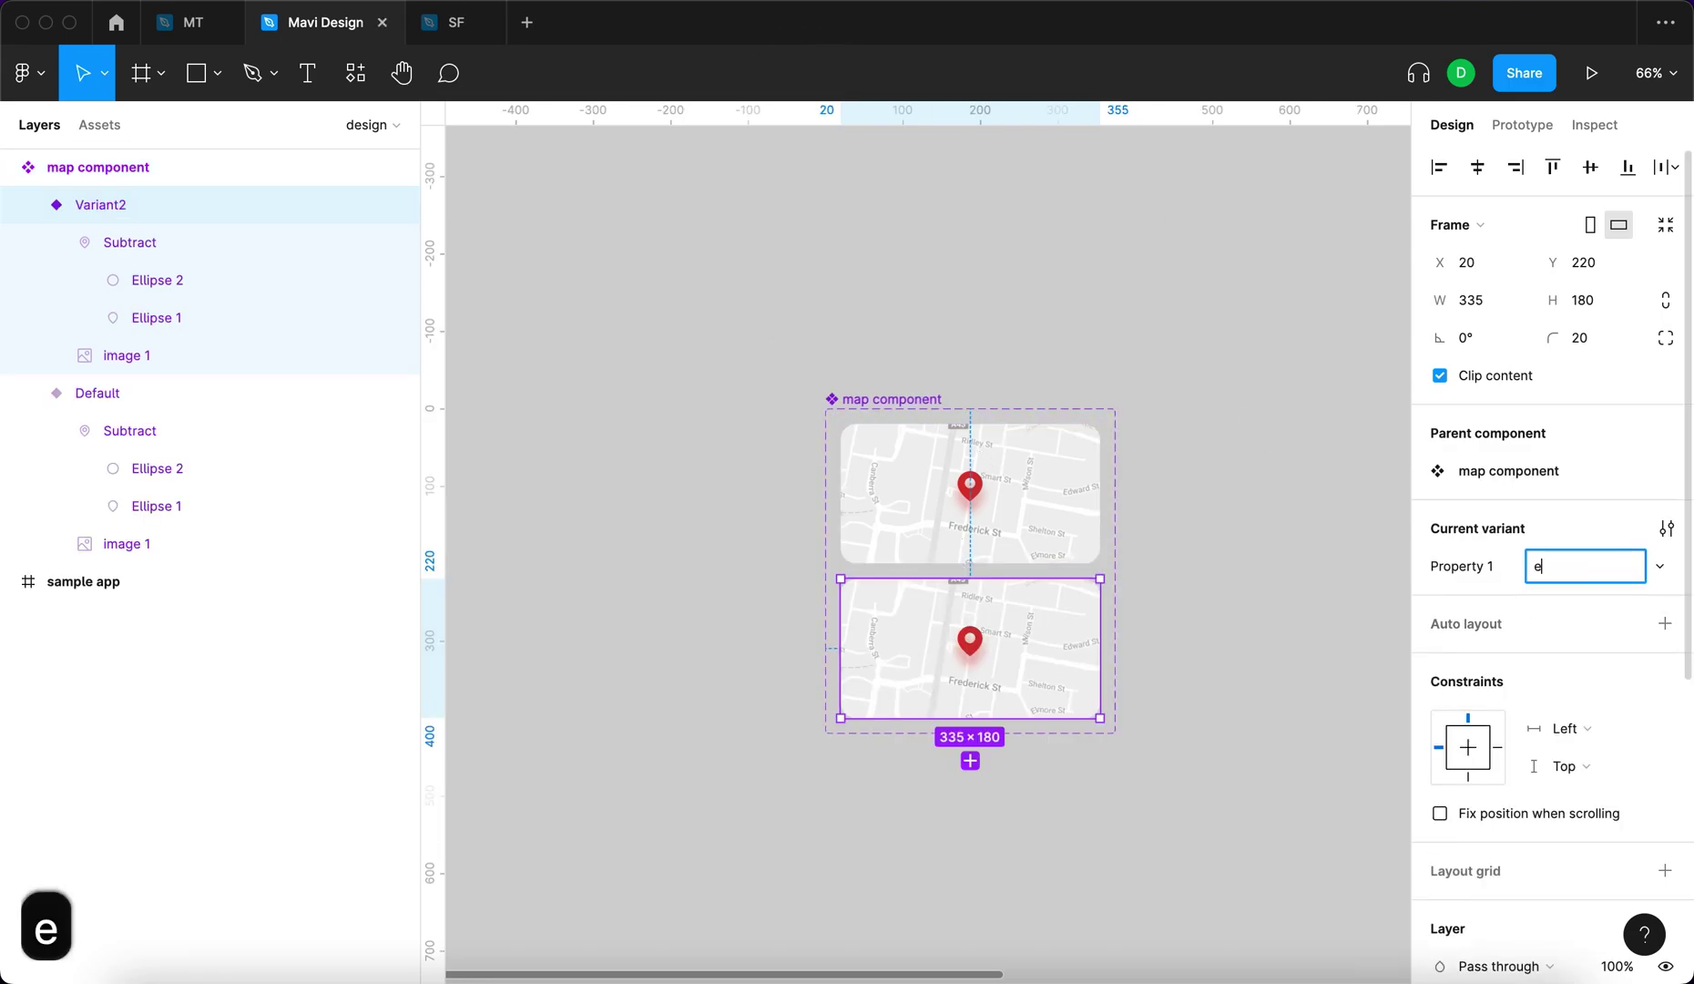
key("Return")
Rename the original default variant of the map component to "collapsed".
left_click(1049, 496)
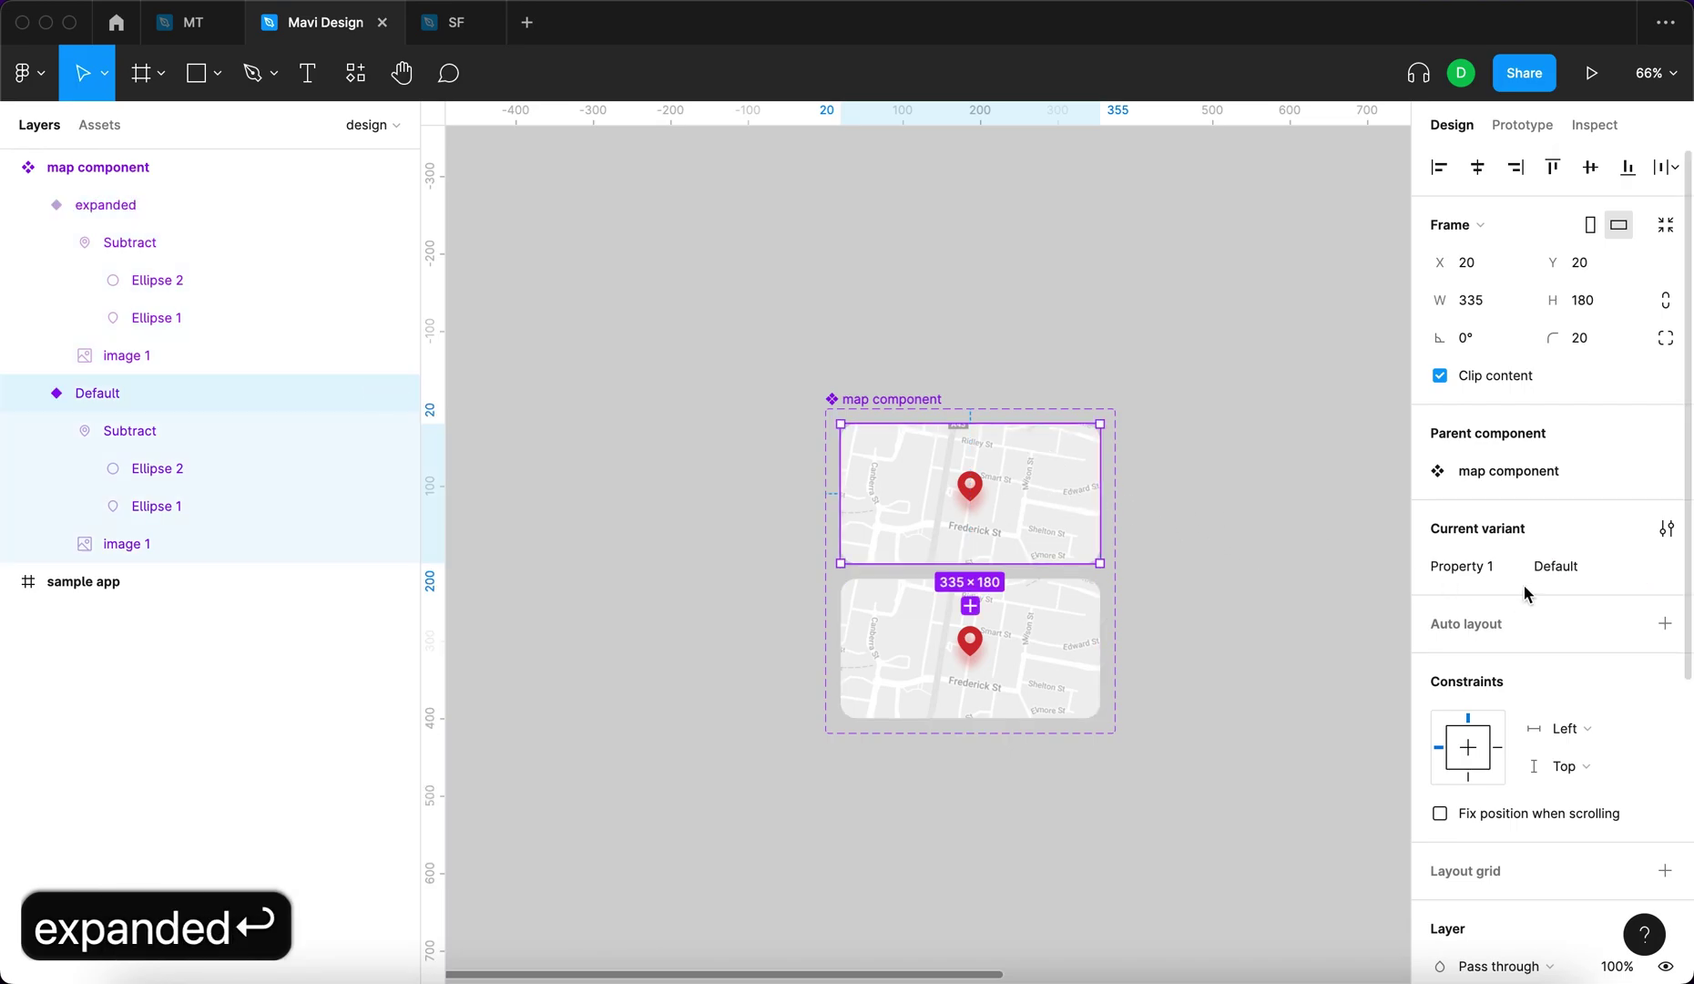
type("collapsed")
key("Return")
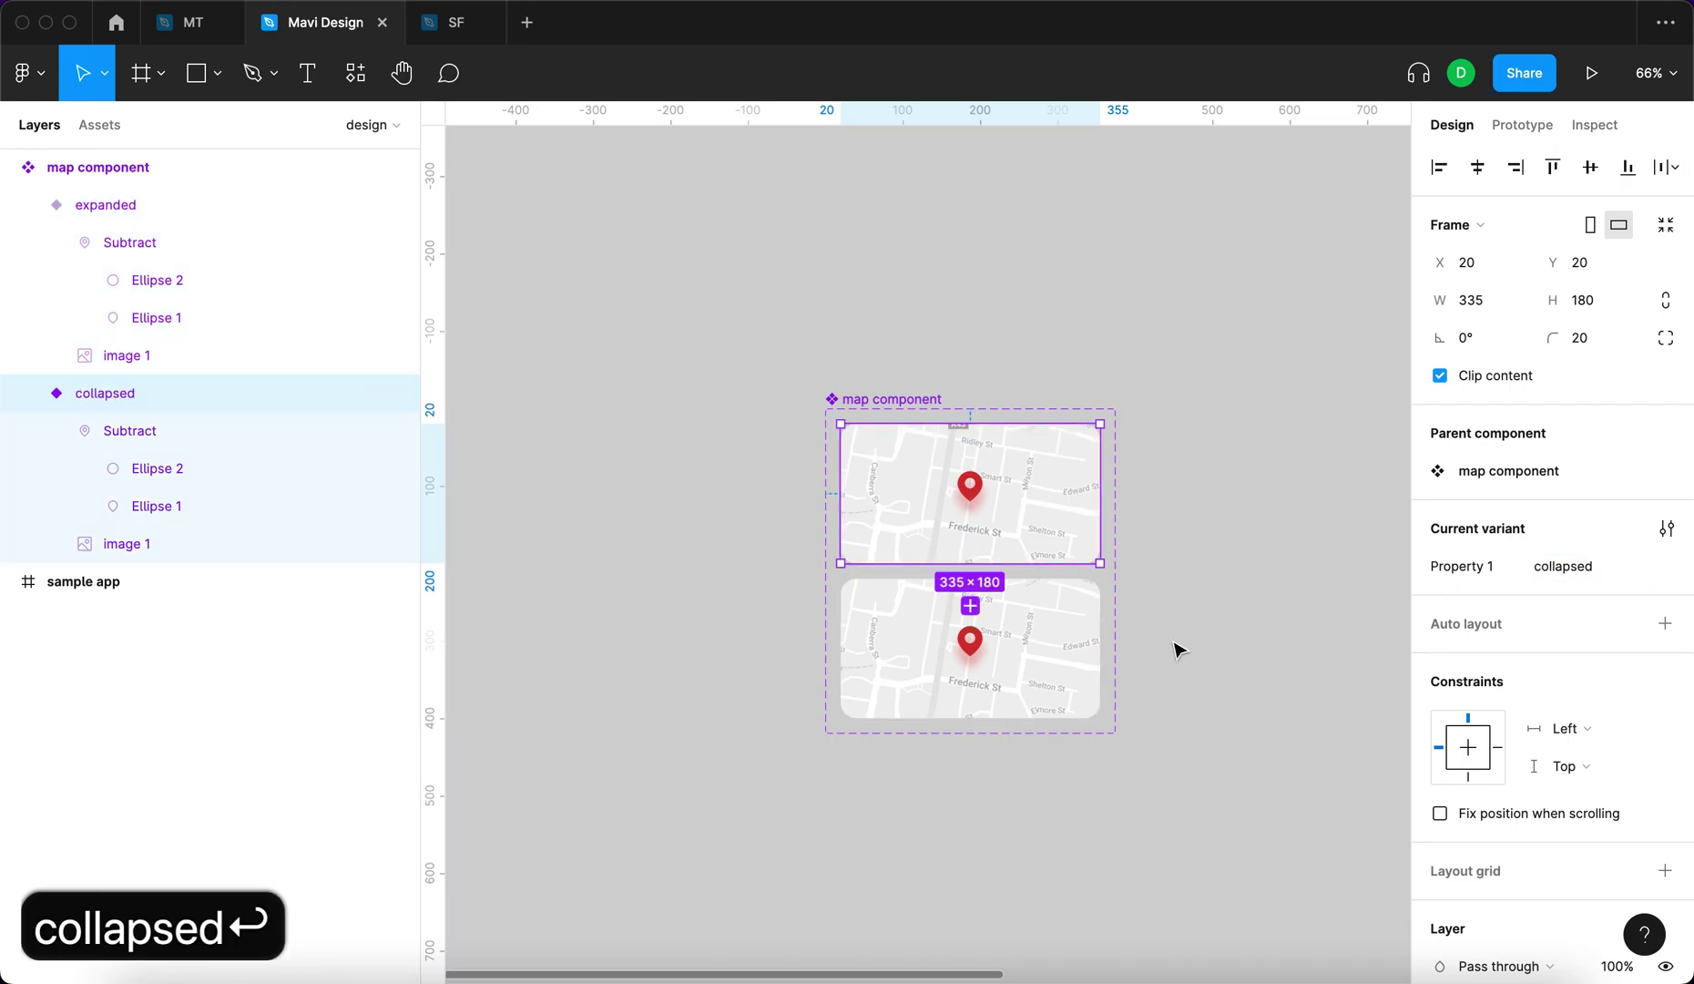
Set the horizontal and vertical constraints of the pin and map image in both variants to Center.
left_click(1047, 661)
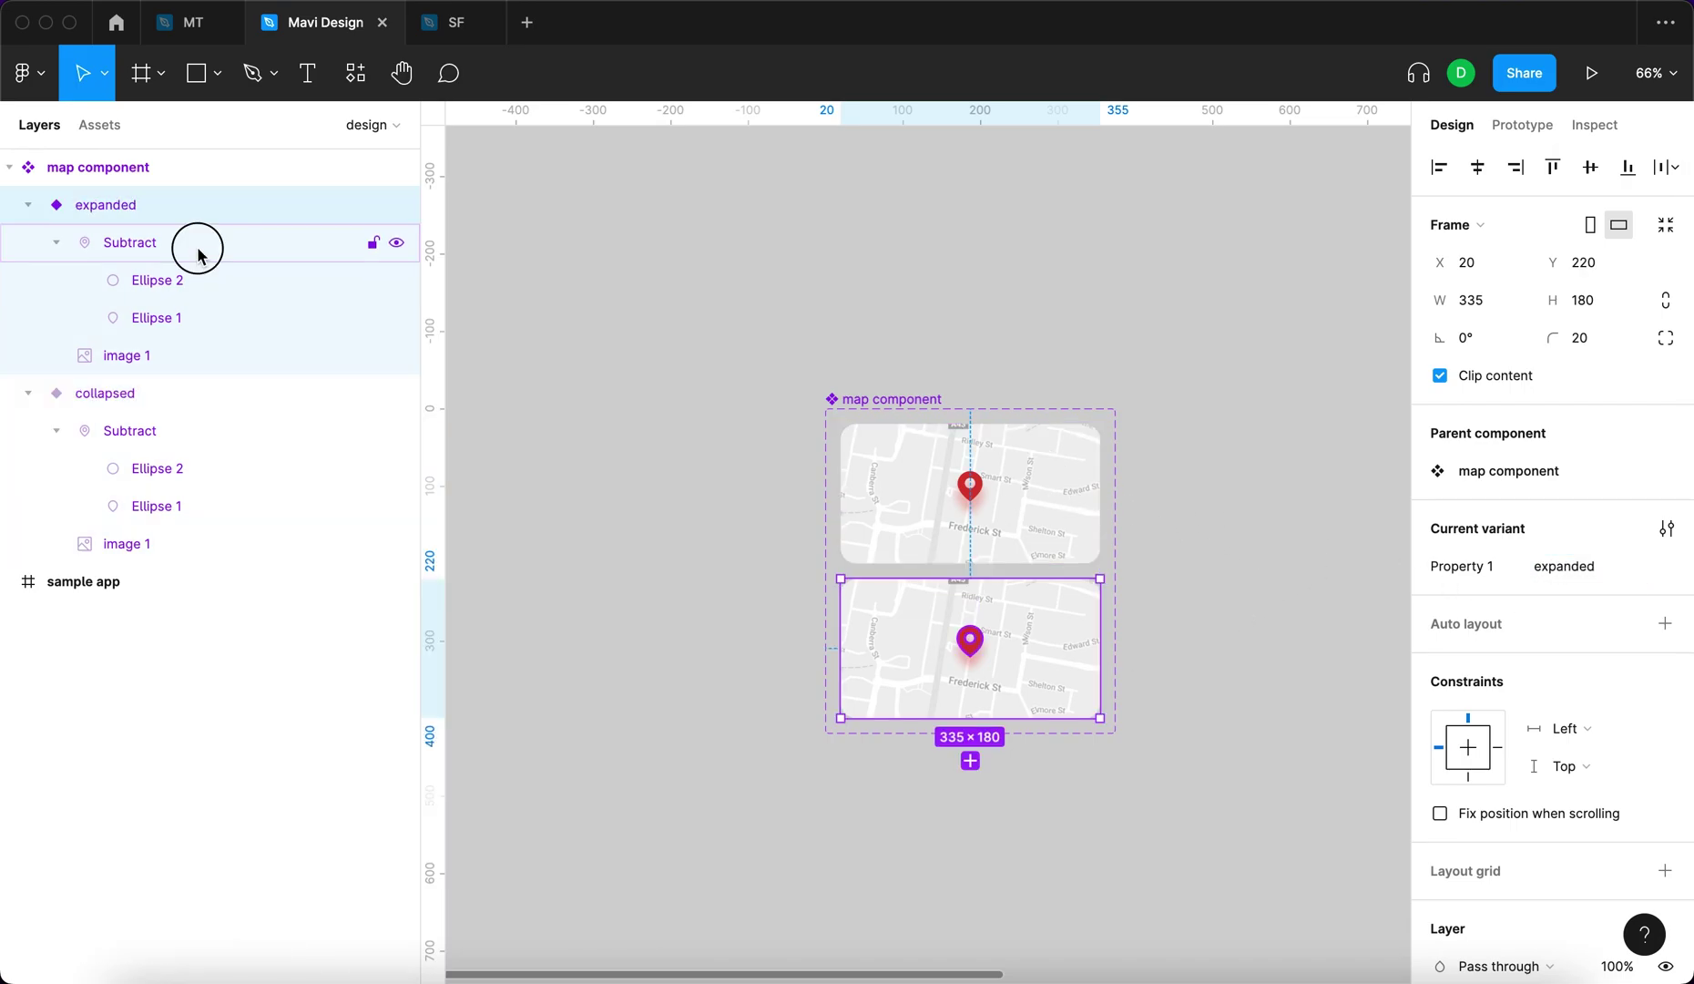
left_click(198, 254)
left_click(926, 529)
left_click(1021, 696, "shift")
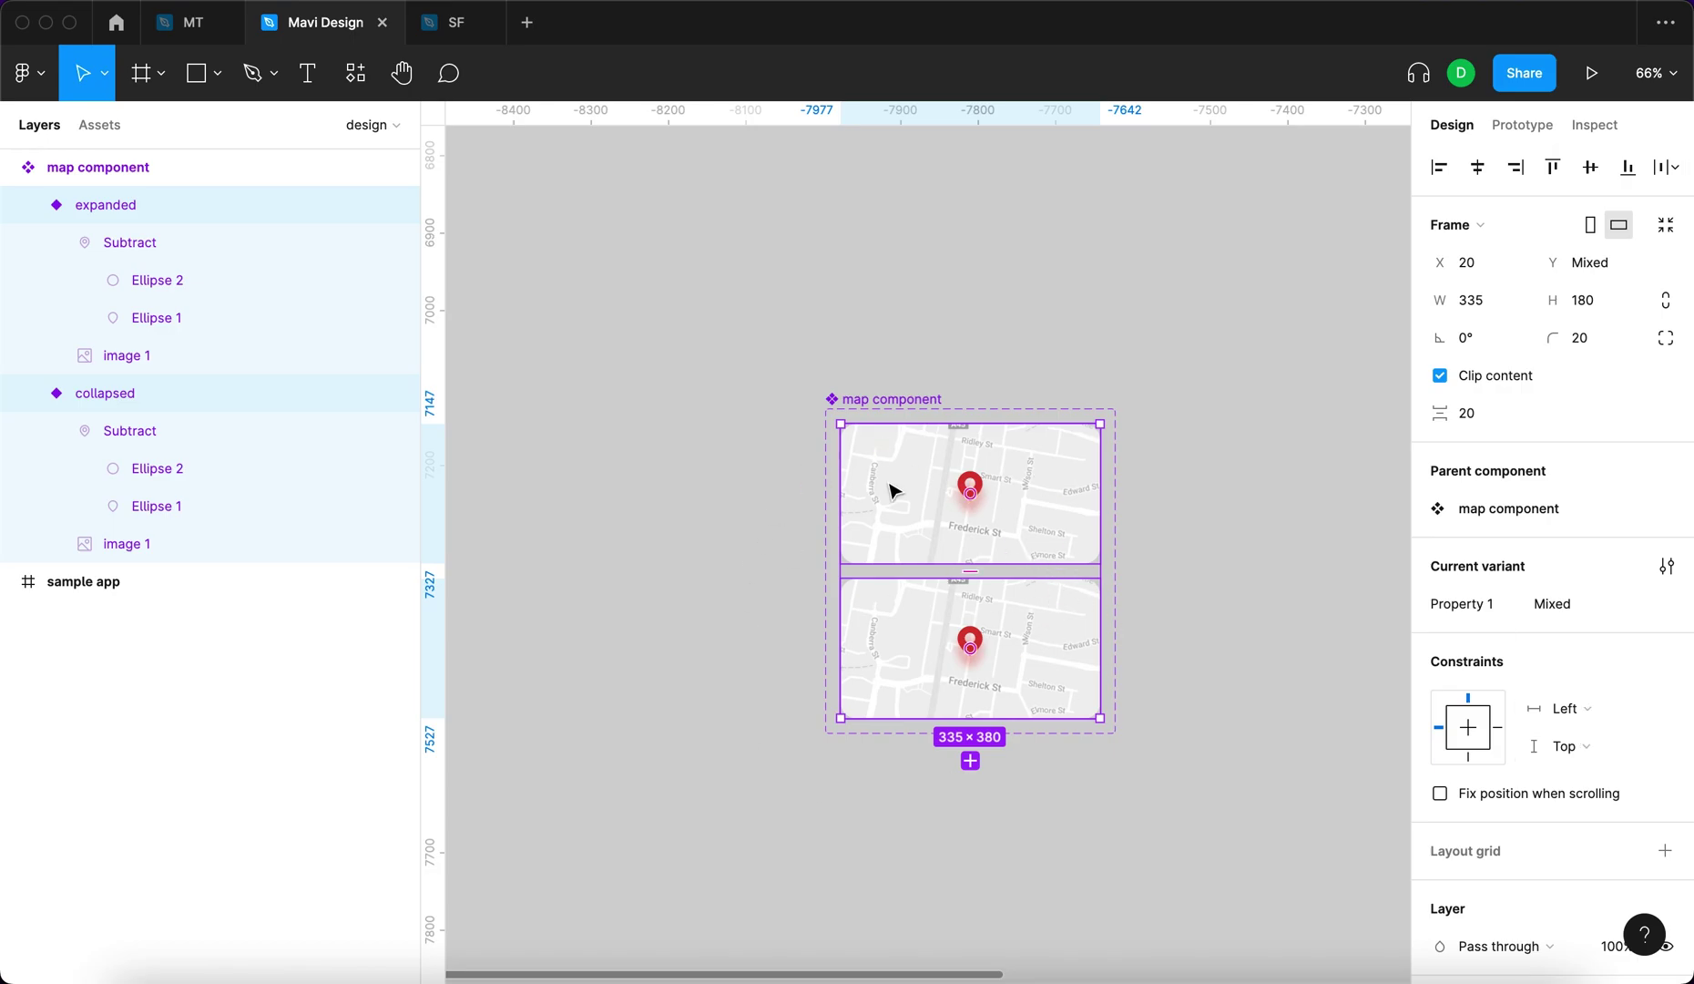
key("Return")
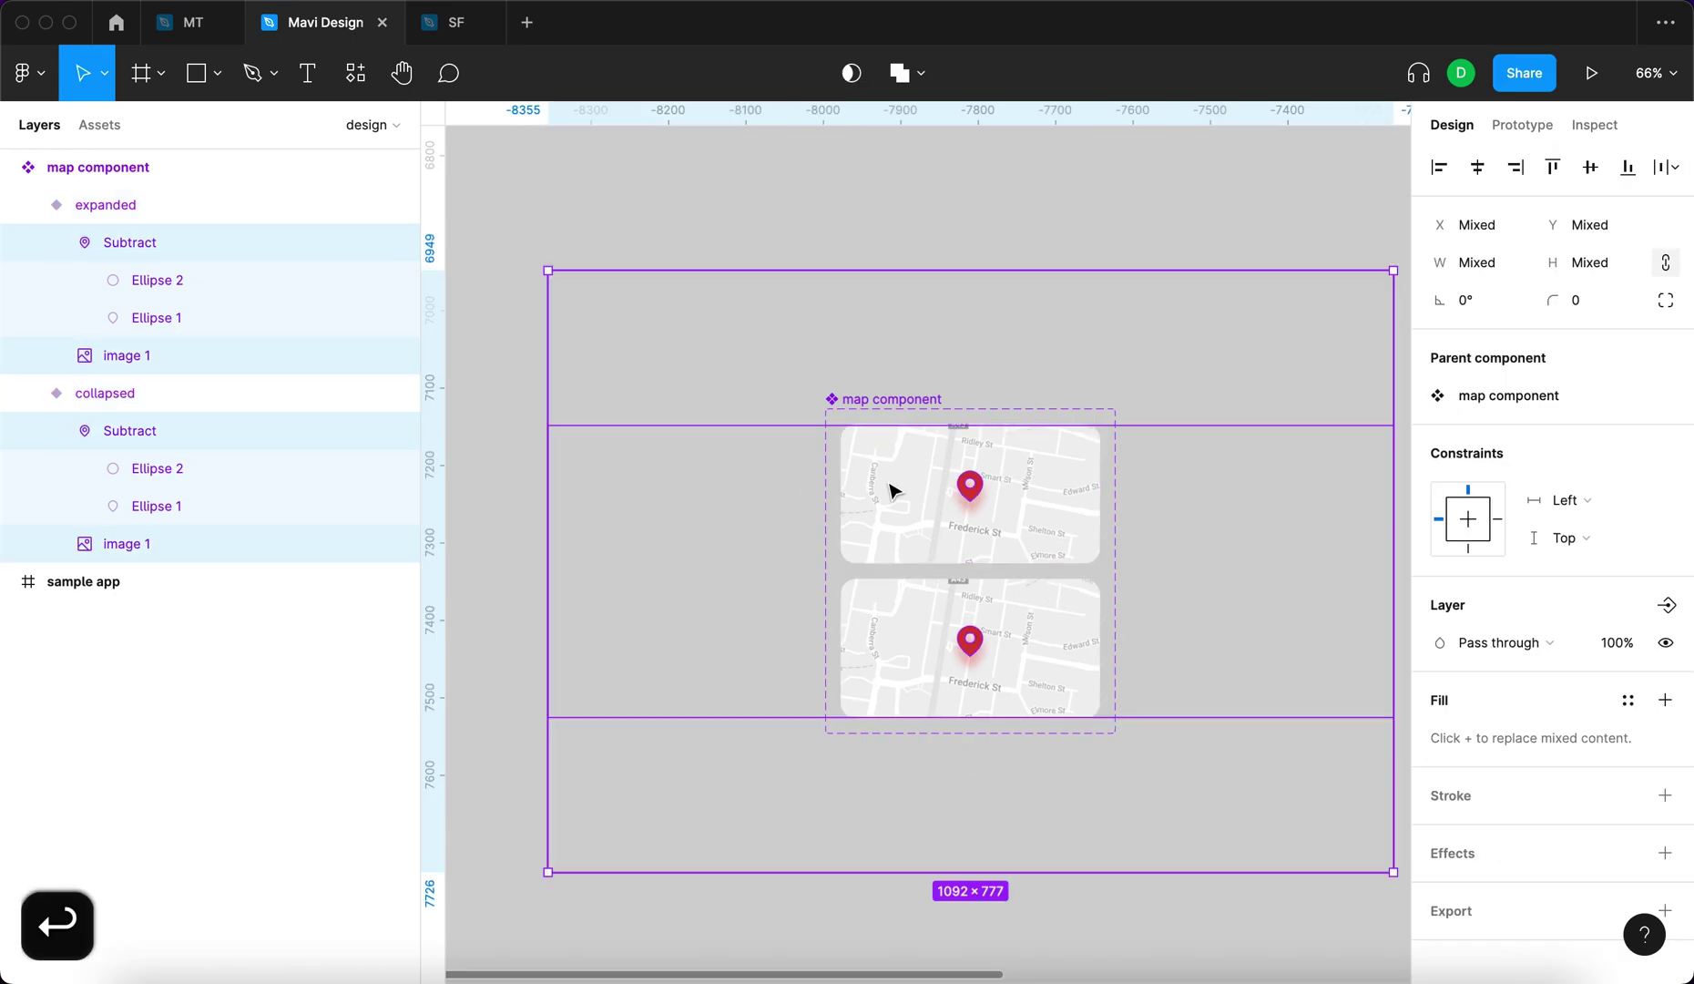
left_click(1590, 501)
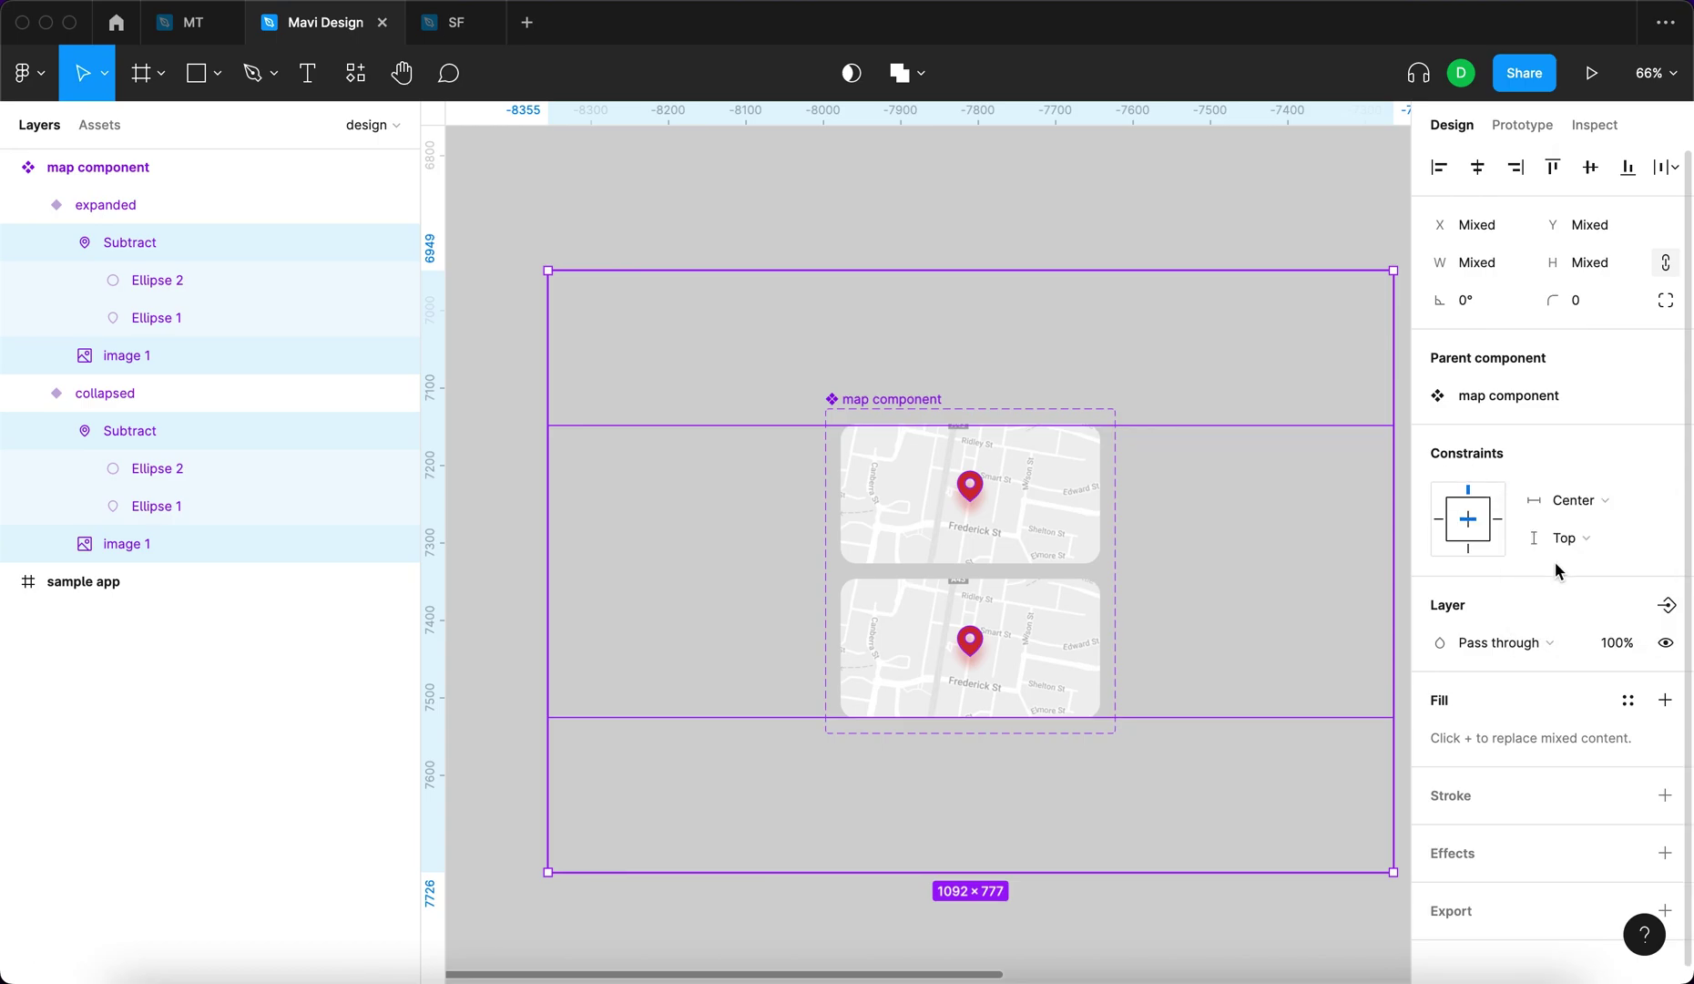
left_click(1563, 539)
left_click(1570, 624)
Extend the map component set downward to a height of about 800.
left_click(1038, 232)
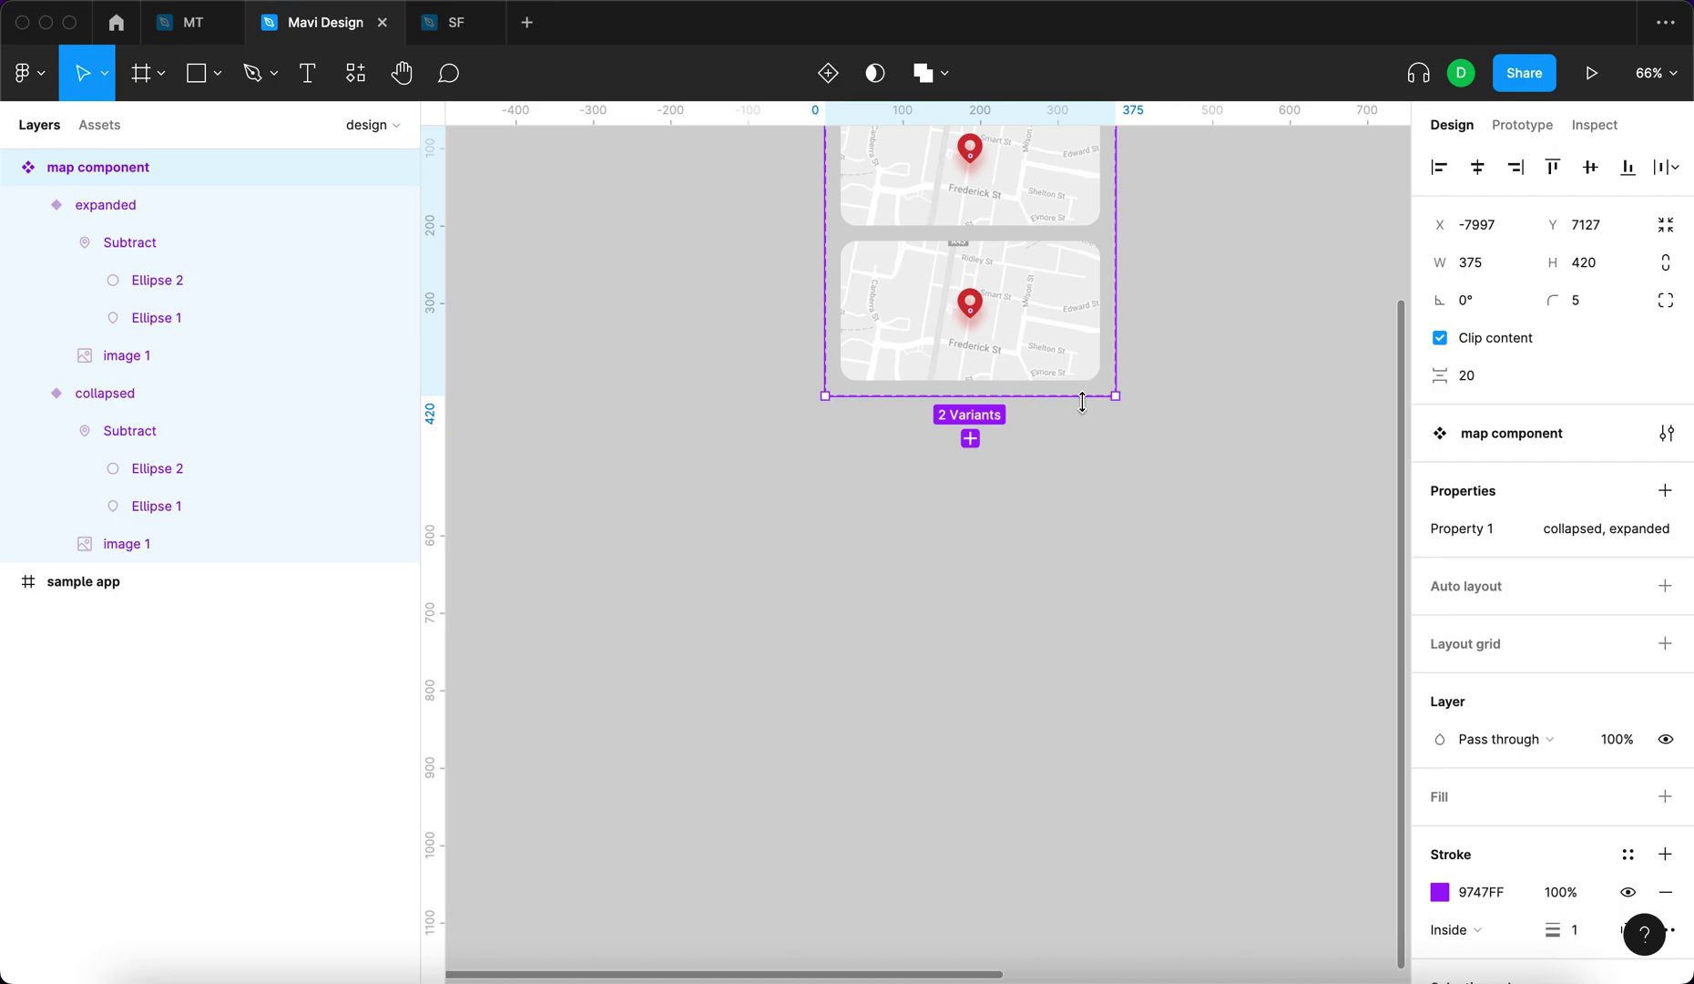
left_click_drag(1082, 402, 1063, 696)
left_click(1047, 319)
scroll(1093, 364, "left", 1)
scroll(1093, 364, "up", 1)
scroll(1184, 472, "up", 1)
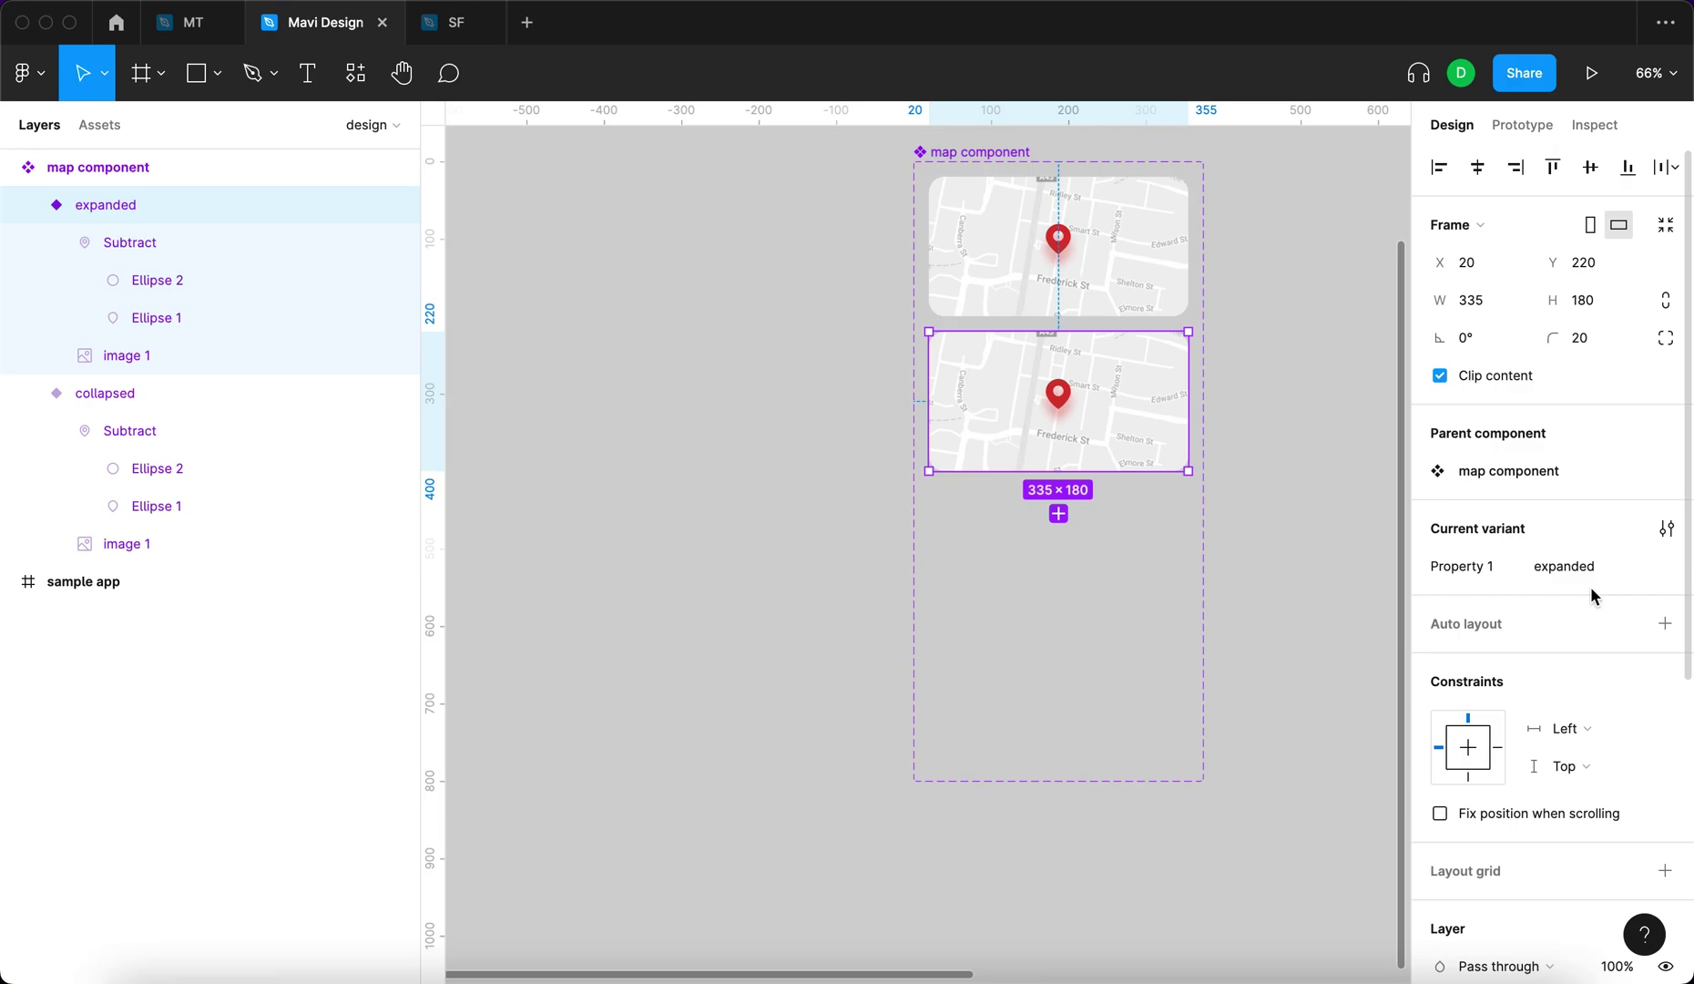
Check the width and height of the sample app frame.
scroll(1195, 547, "down", 5)
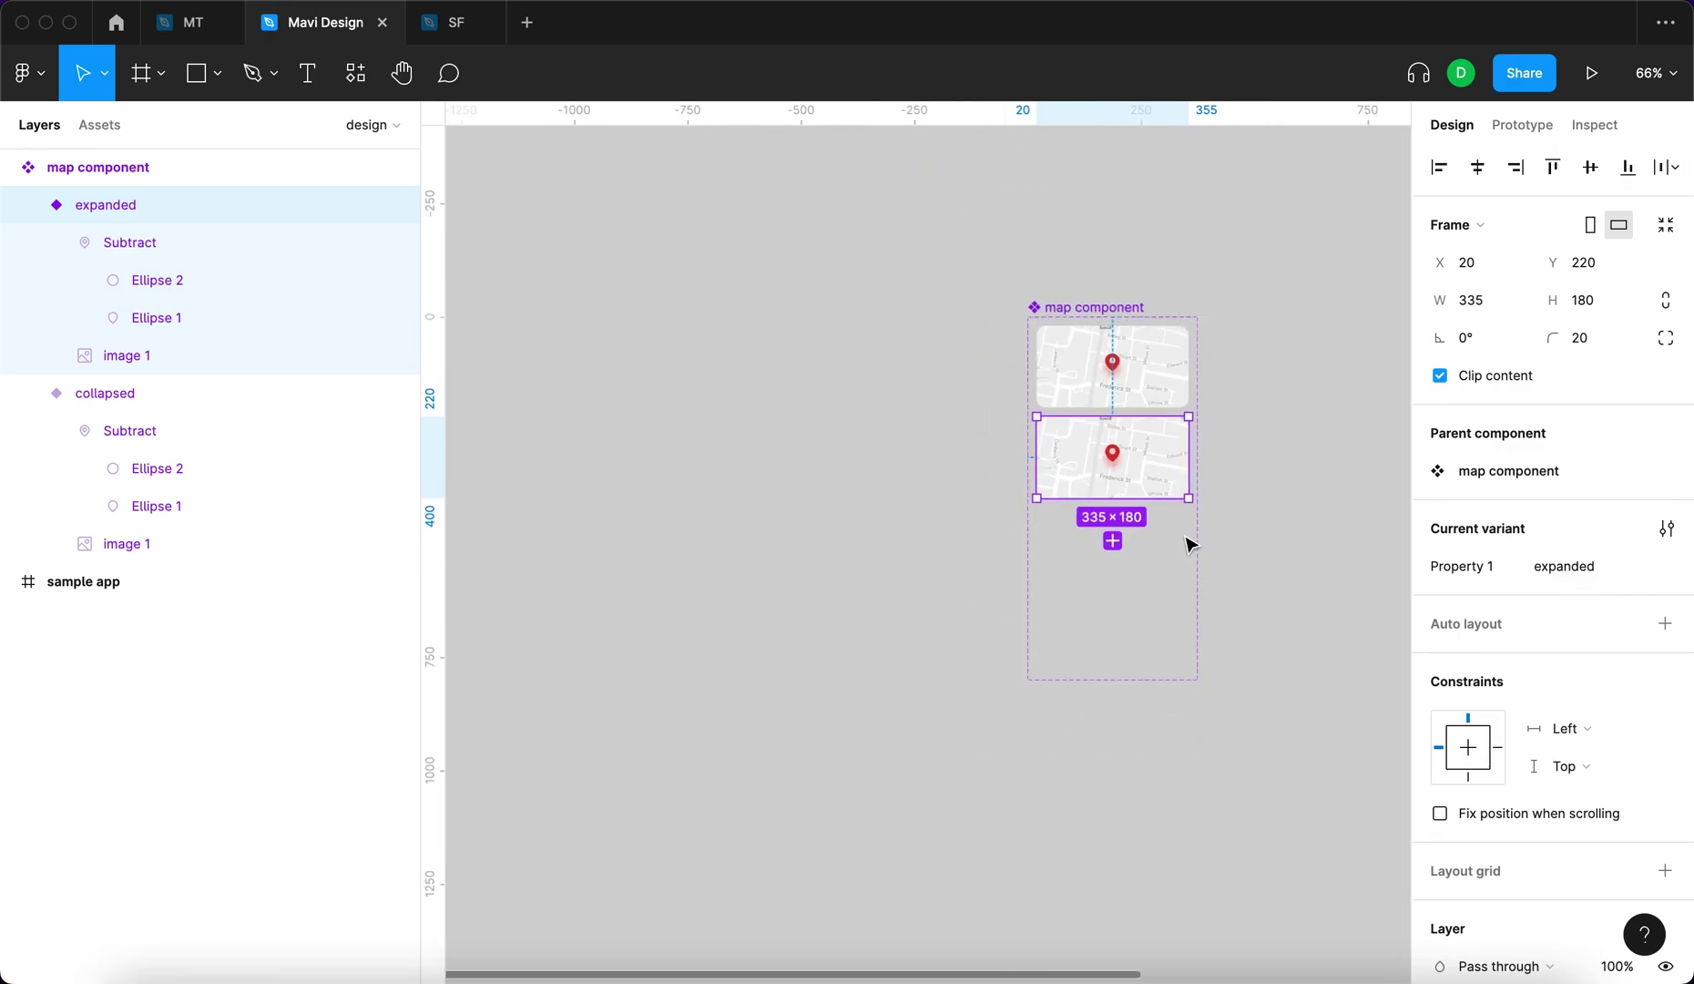
scroll(1179, 544, "right", 4)
scroll(1177, 545, "down", 2)
scroll(1178, 545, "right", 3)
left_click(1126, 499)
left_click(1503, 303)
left_click(567, 499)
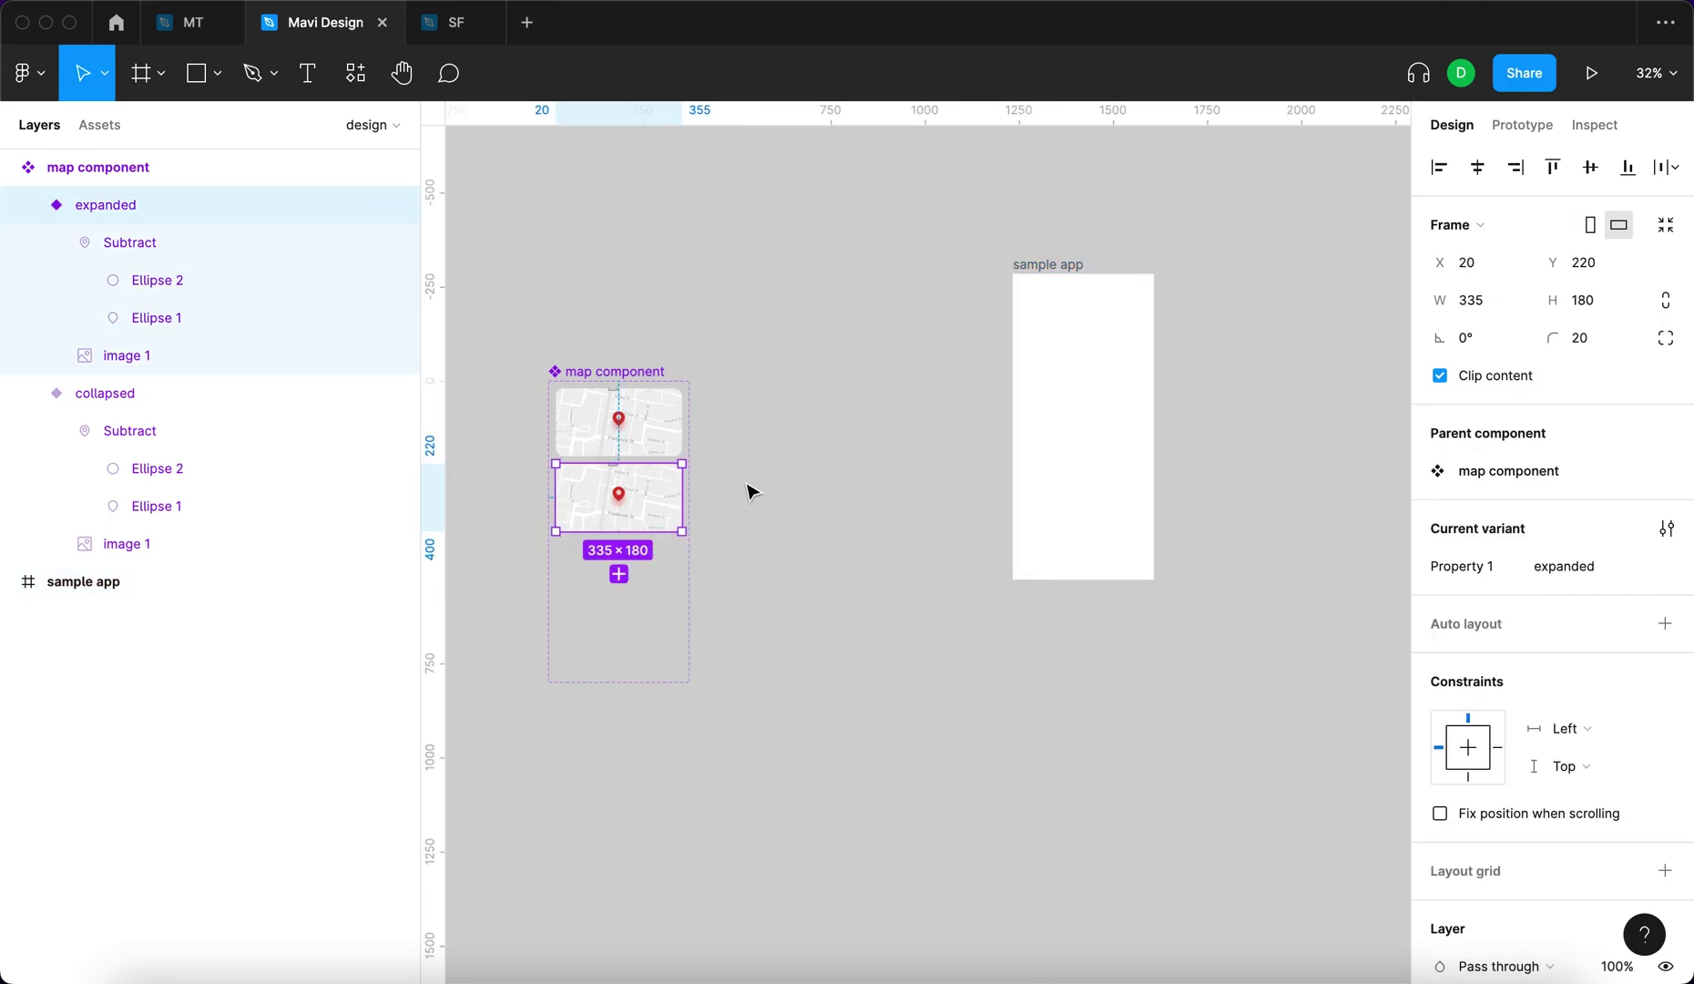
left_click(1058, 257)
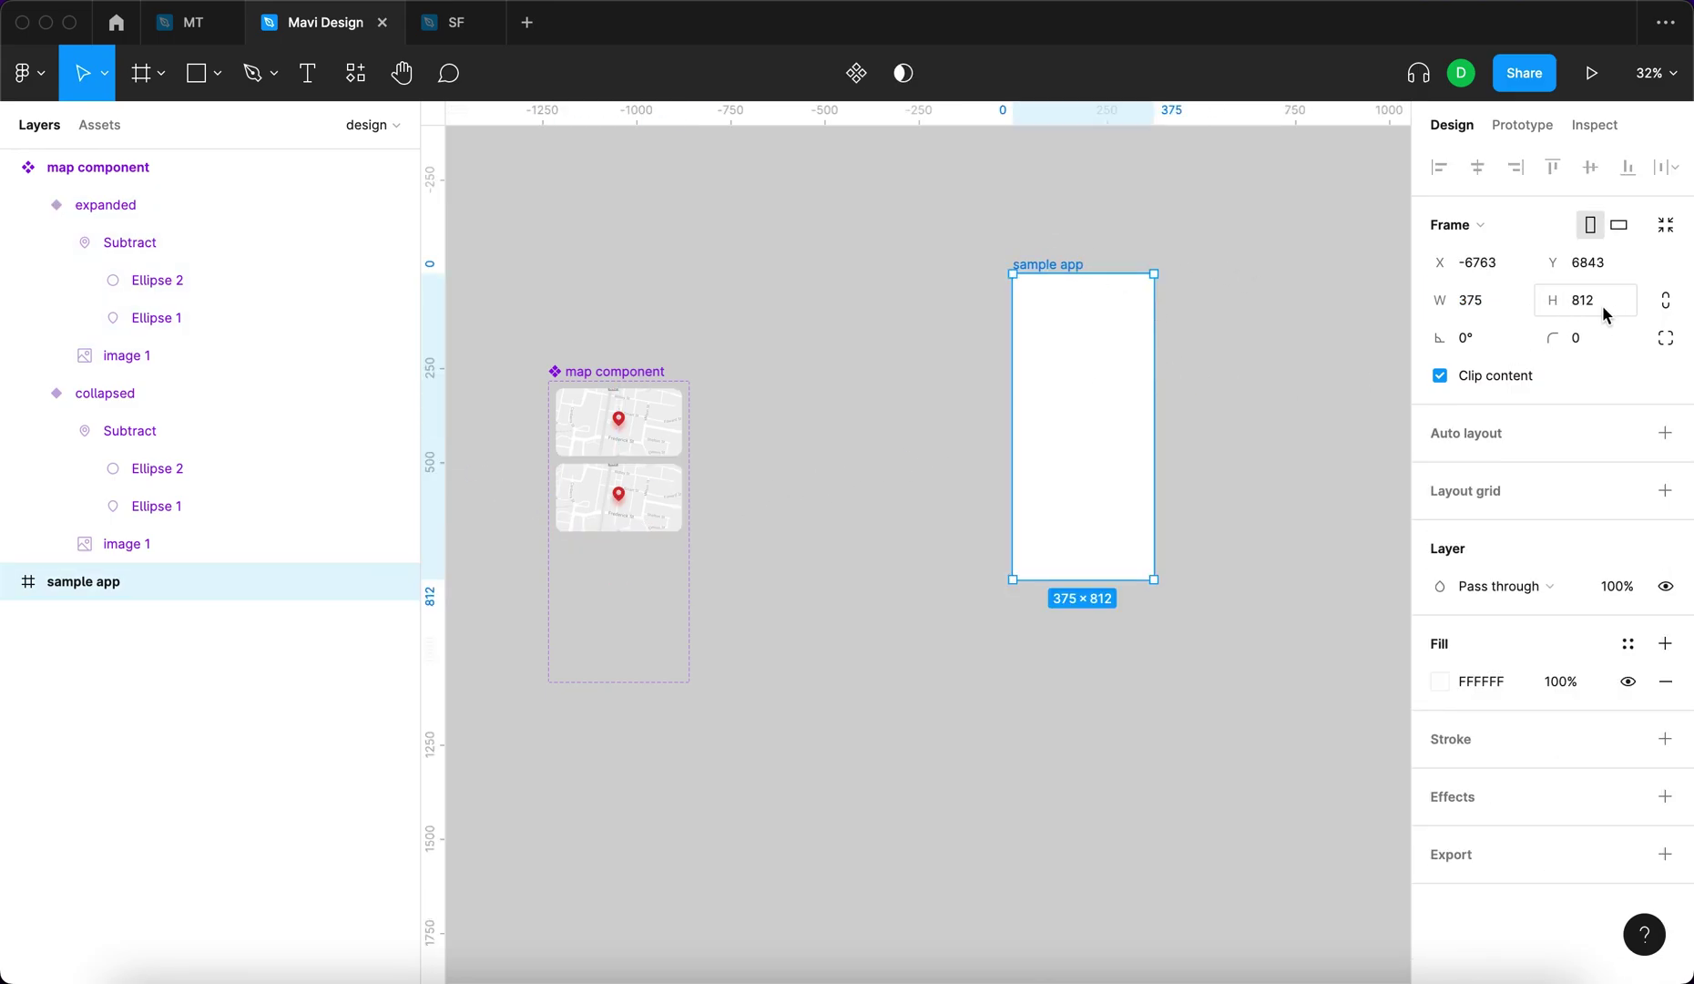
Resize the expanded variant to 375 × 812 beside the collapsed one at X 429, Y 20, and enlarge the component set to enclose it.
scroll(522, 518, "up", 5)
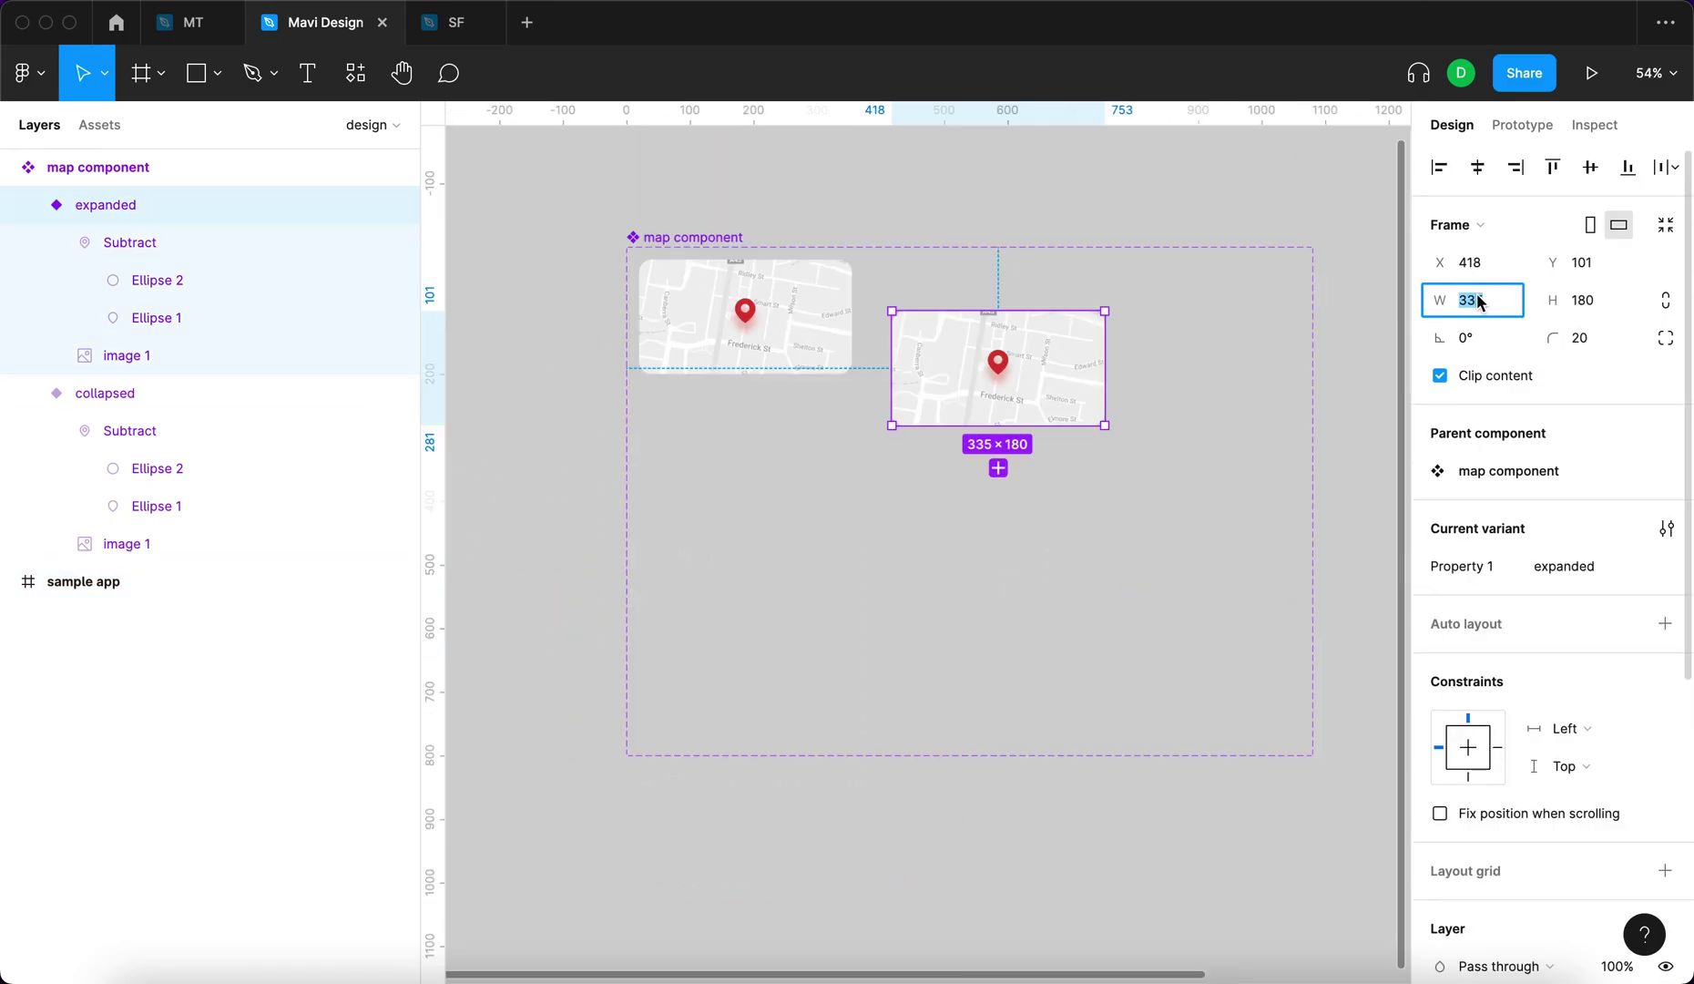
type("375")
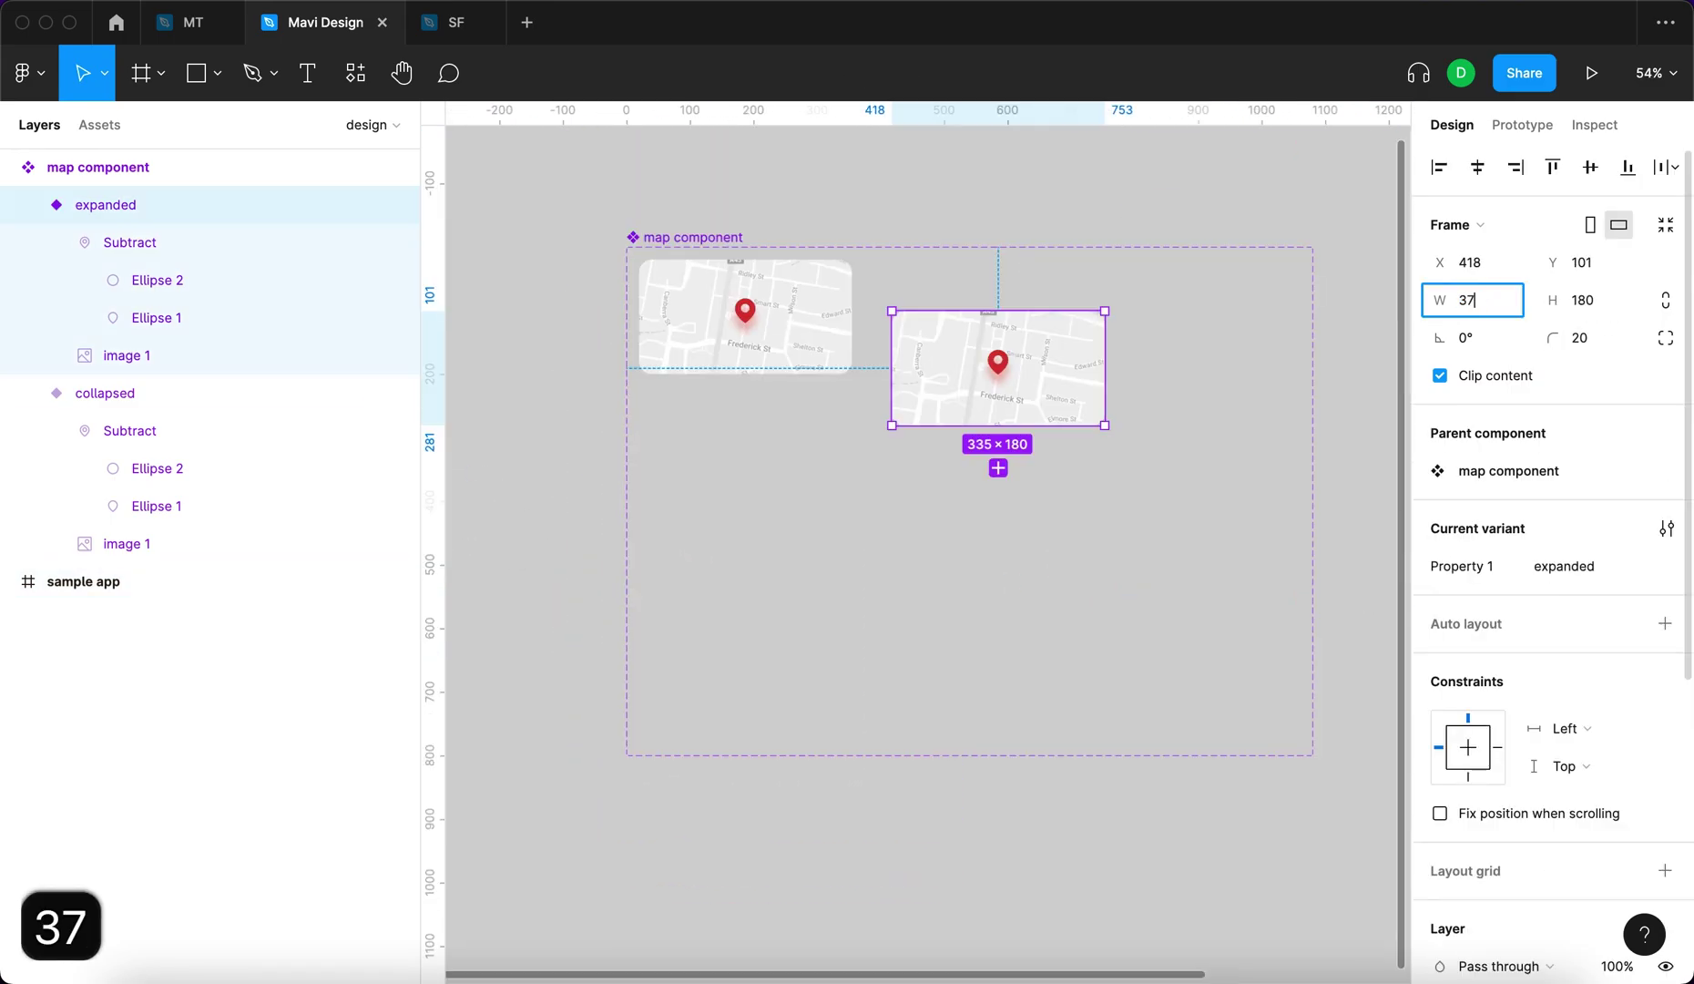
key("Return")
left_click(1595, 302)
type("81")
type("2")
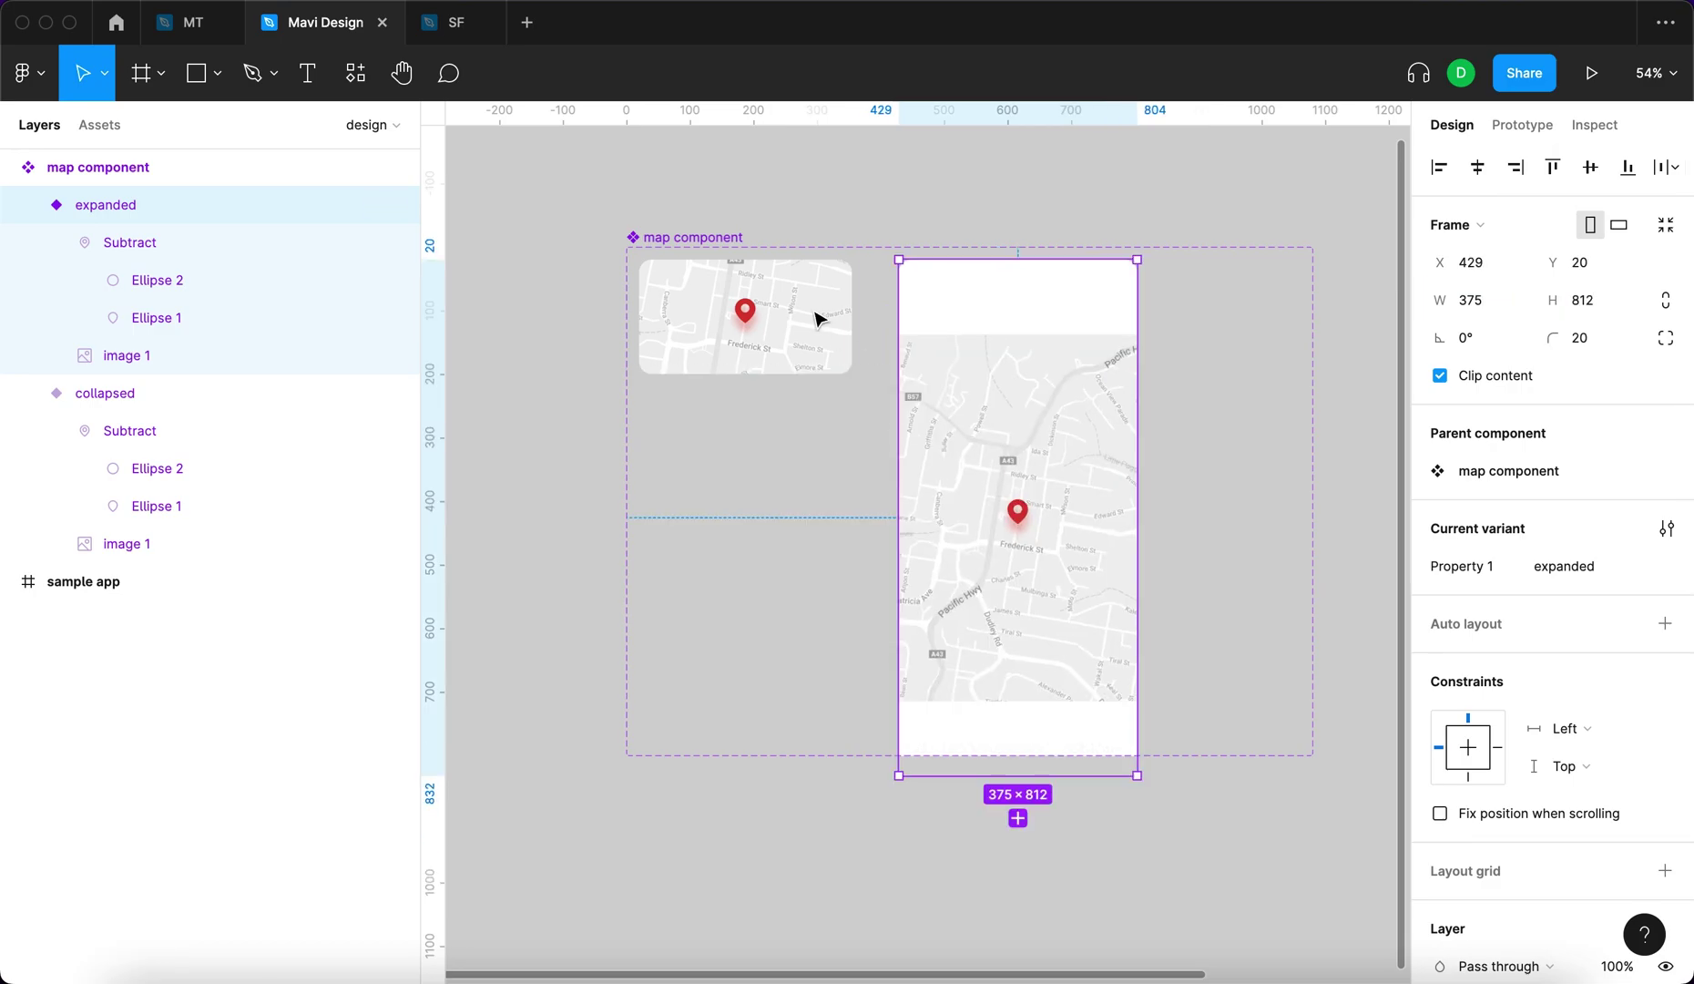
left_click(717, 232)
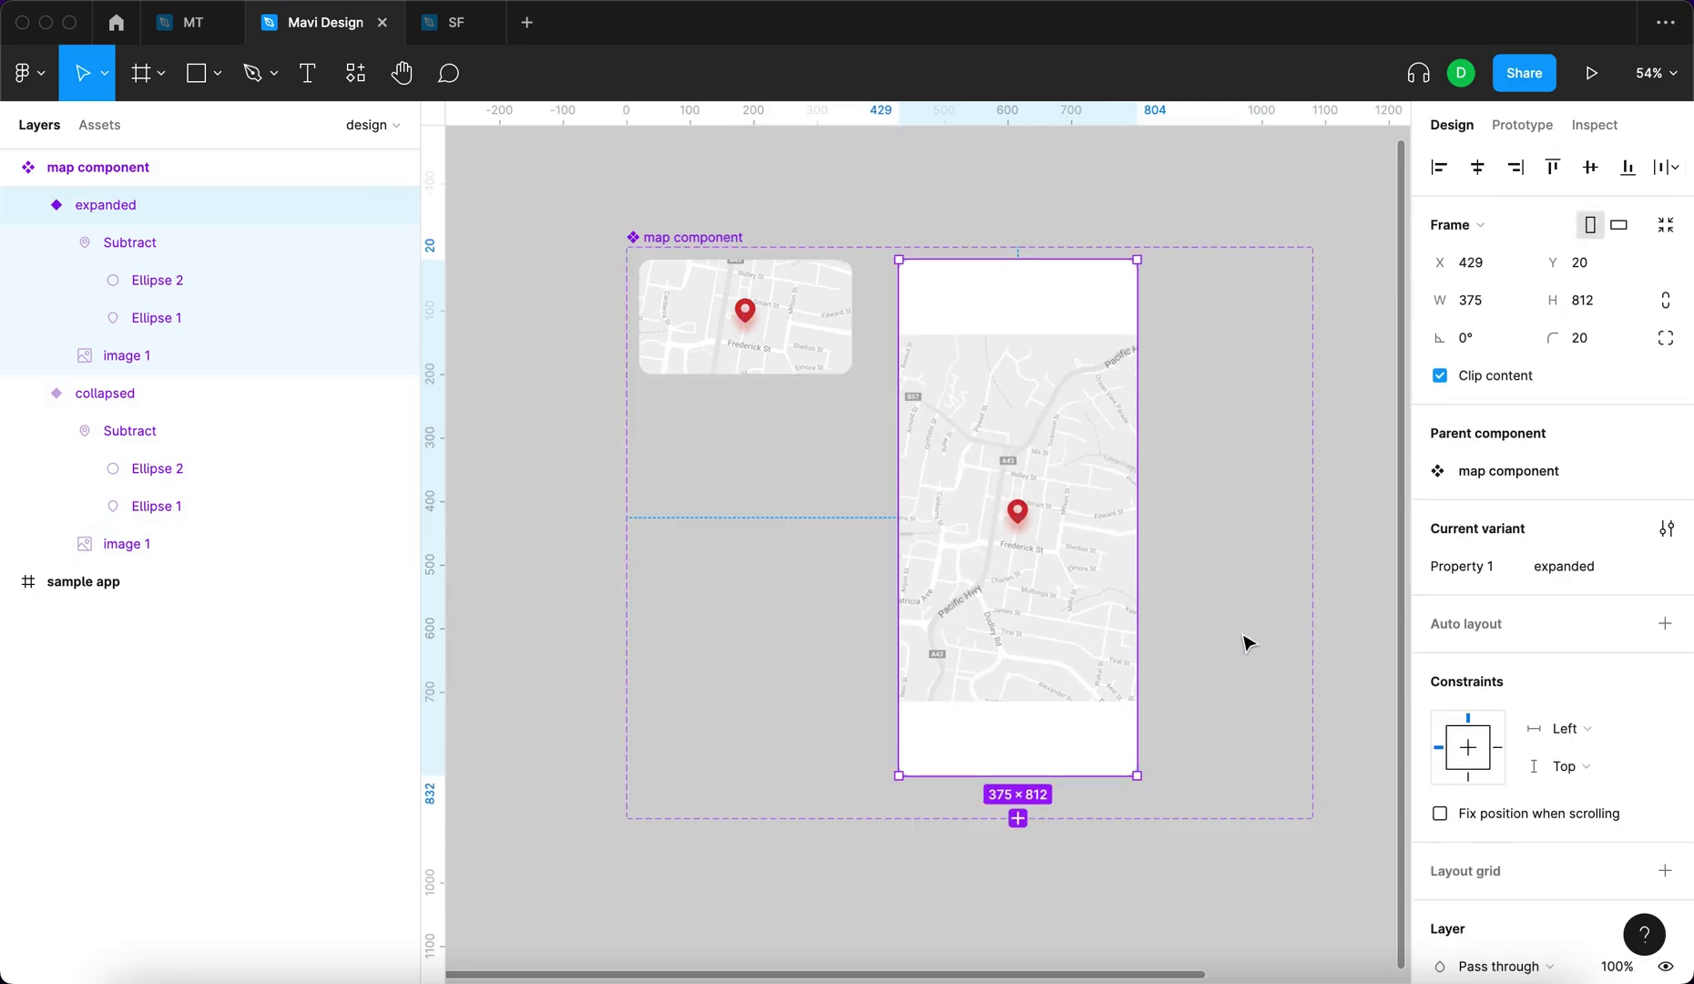
Compare the size, position and constraints of the map image in the expanded and collapsed variants.
left_click(1047, 637)
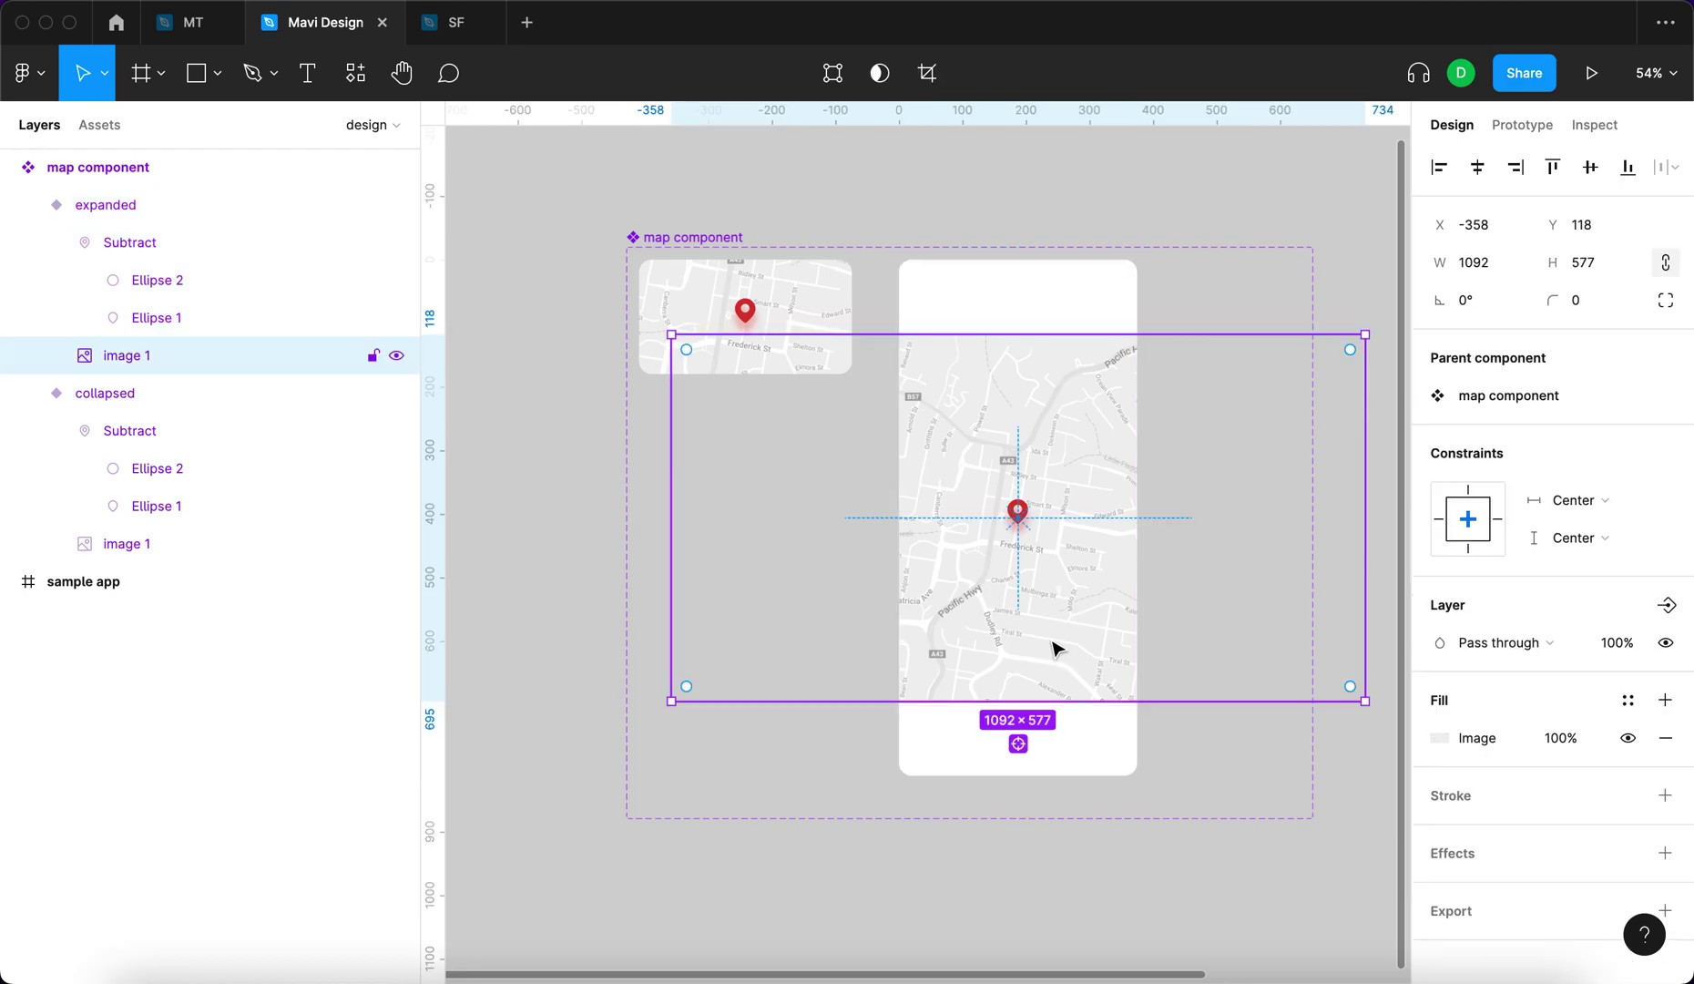
left_click(818, 311)
left_click(355, 535)
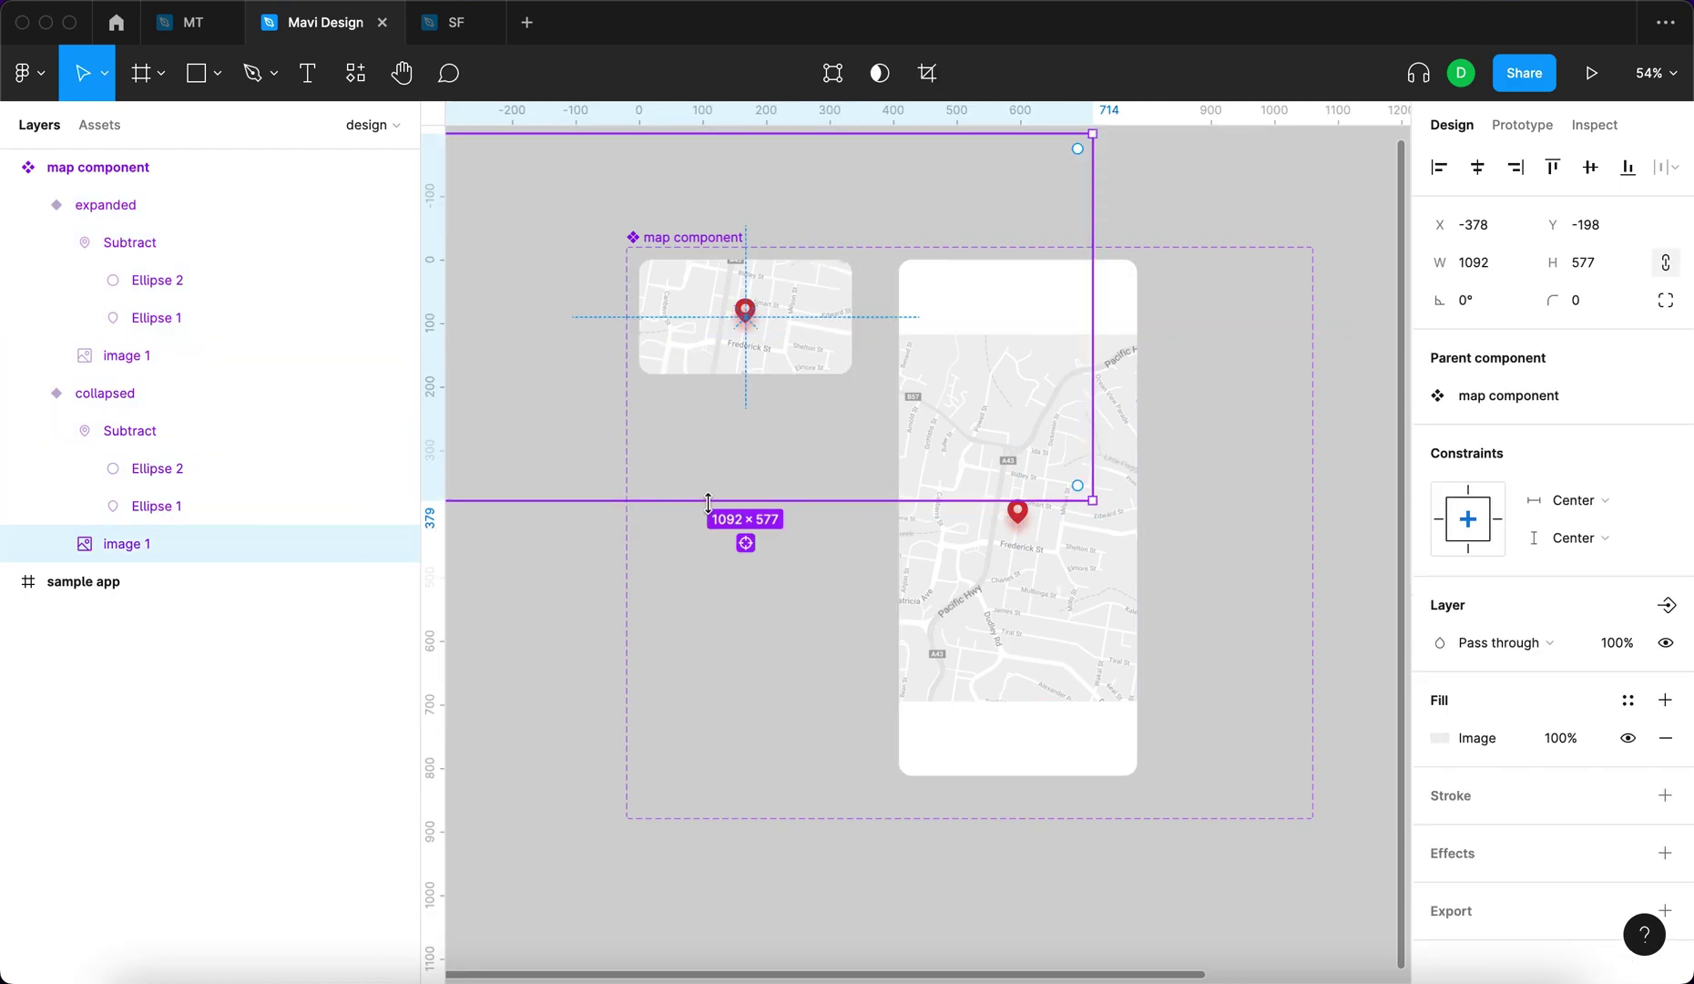
scroll(708, 503, "down", 5)
scroll(730, 427, "up", 4)
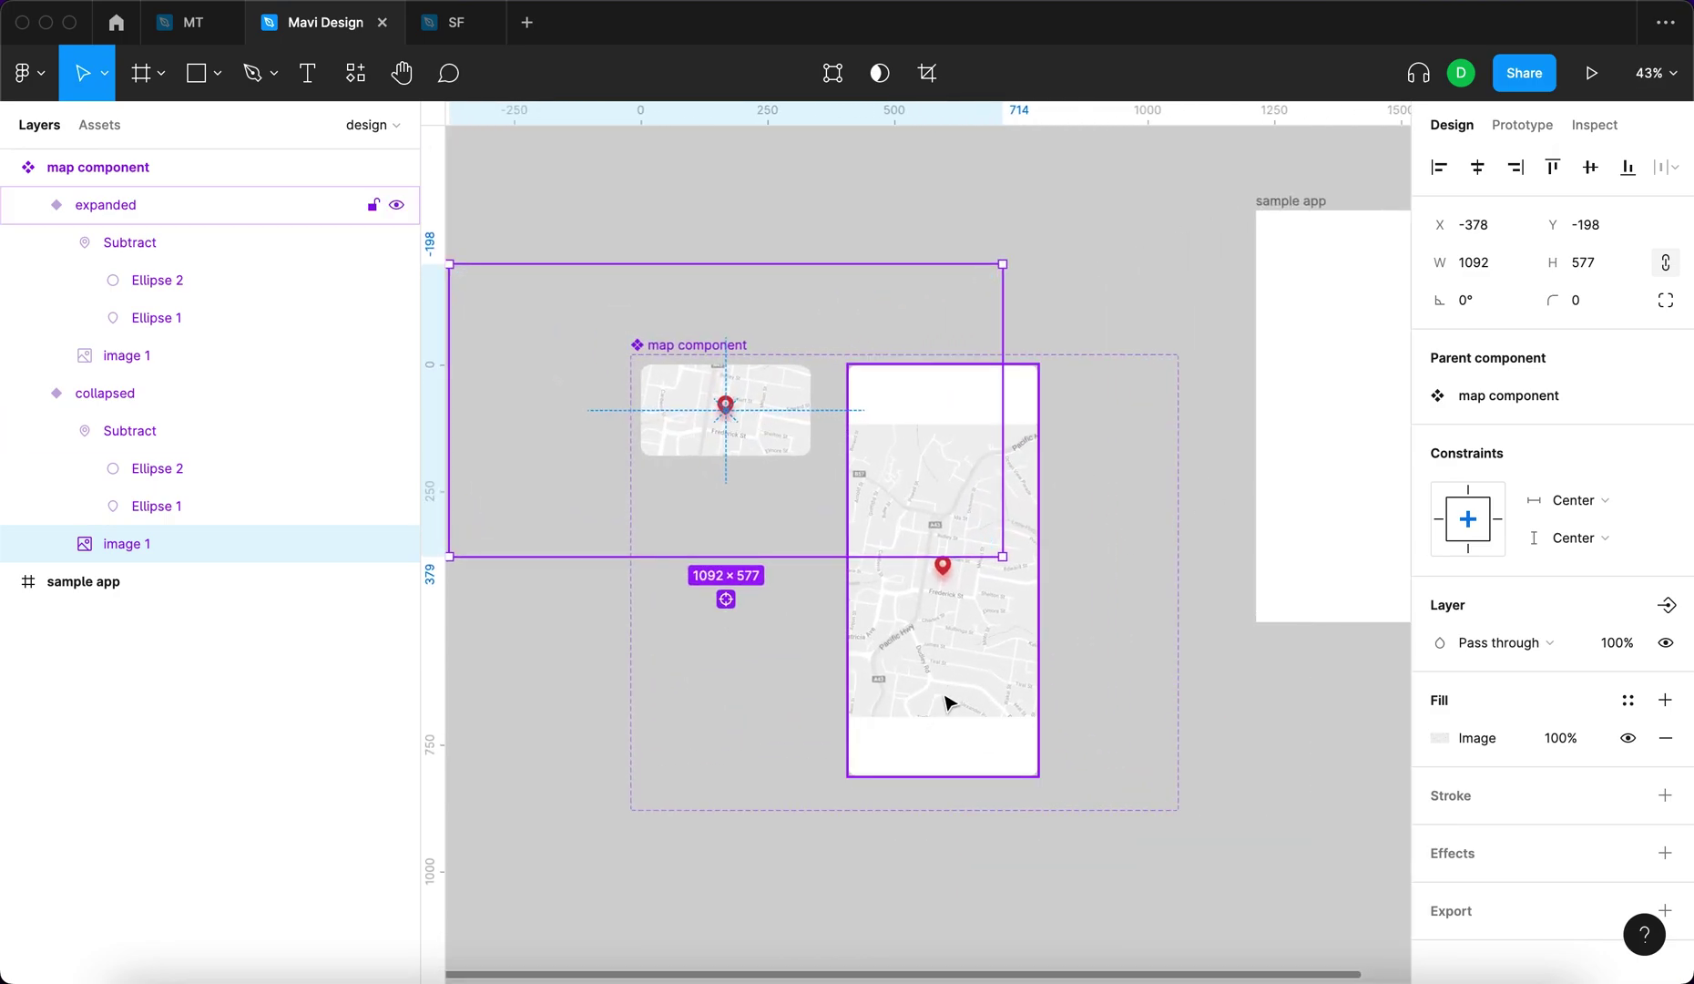
left_click(947, 698)
left_click(776, 450)
left_click(904, 454)
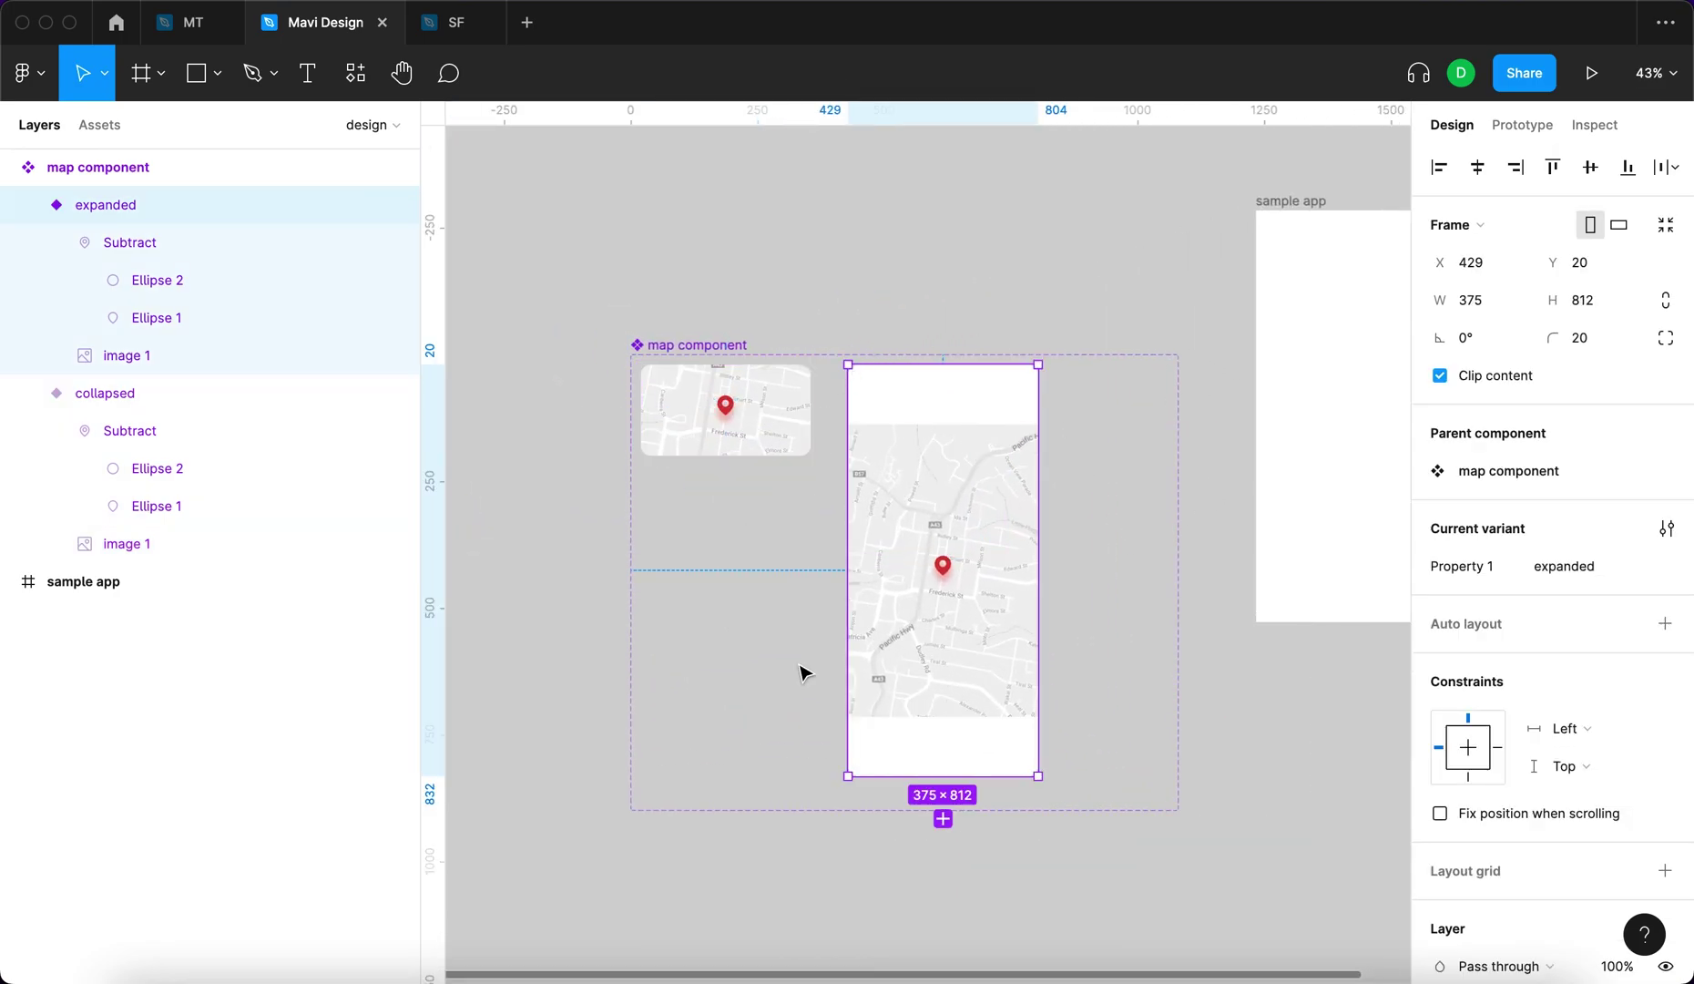
left_click(807, 451)
left_click(177, 543)
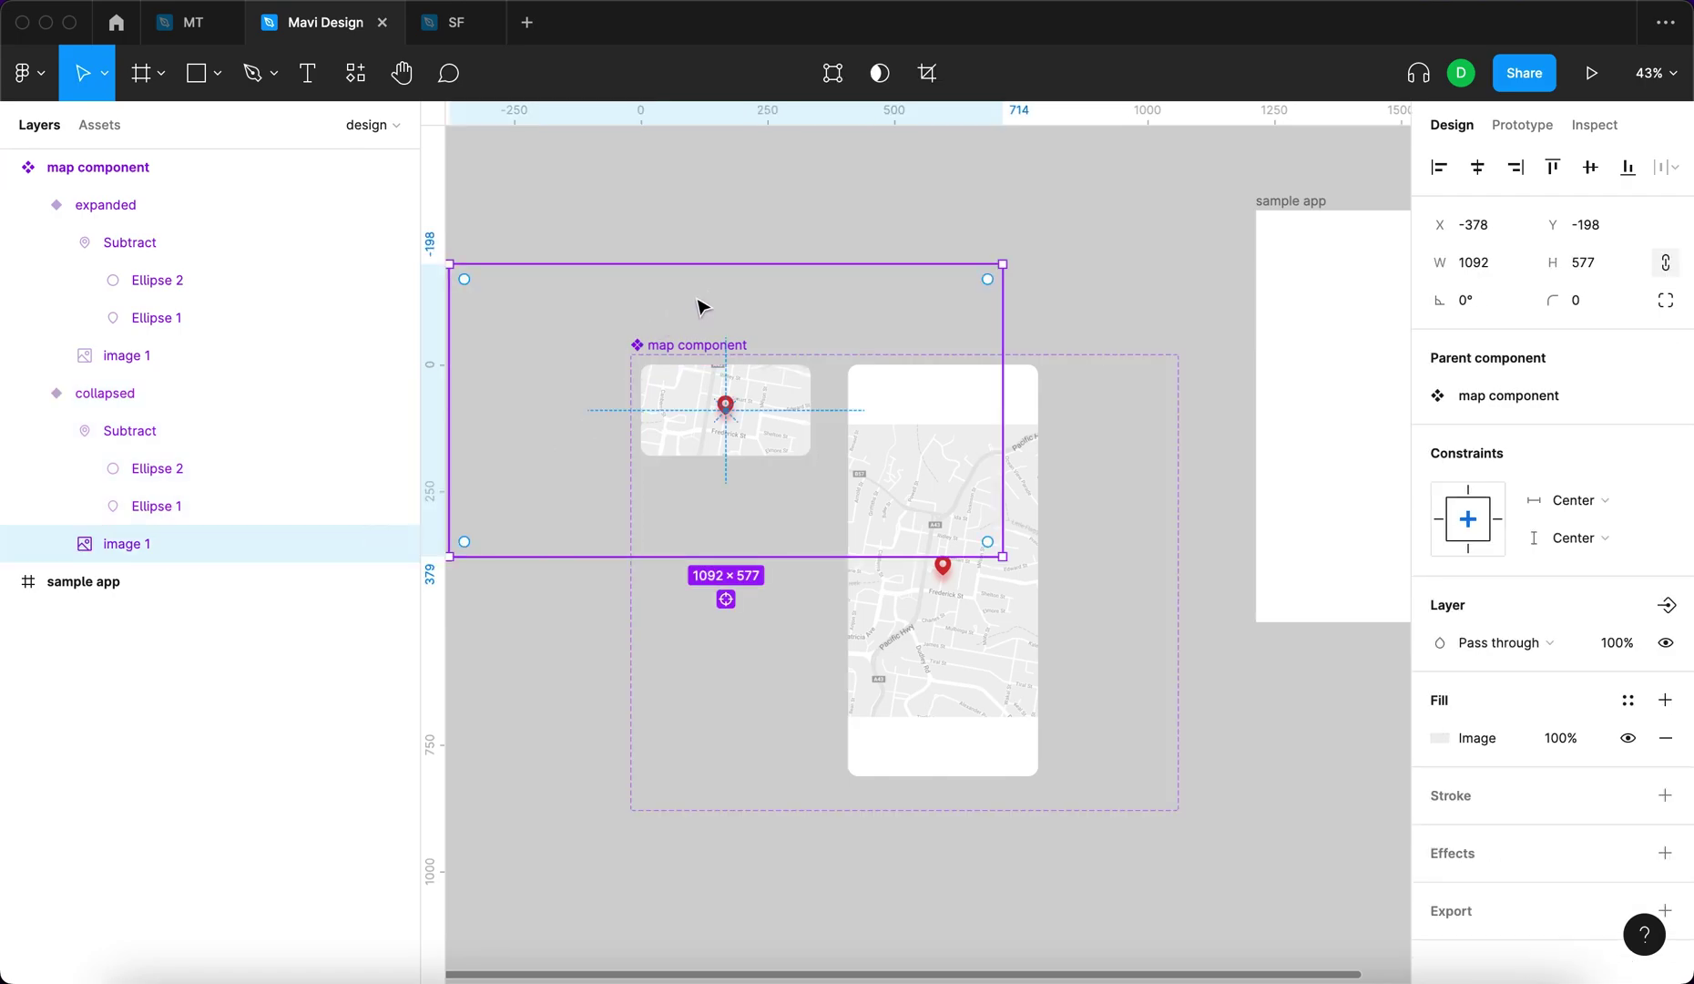
Enlarge the map image in the collapsed variant, and the one in the expanded variant until it fills the frame.
left_click(1607, 264)
left_click_drag(738, 557, 745, 620)
left_click(1132, 290)
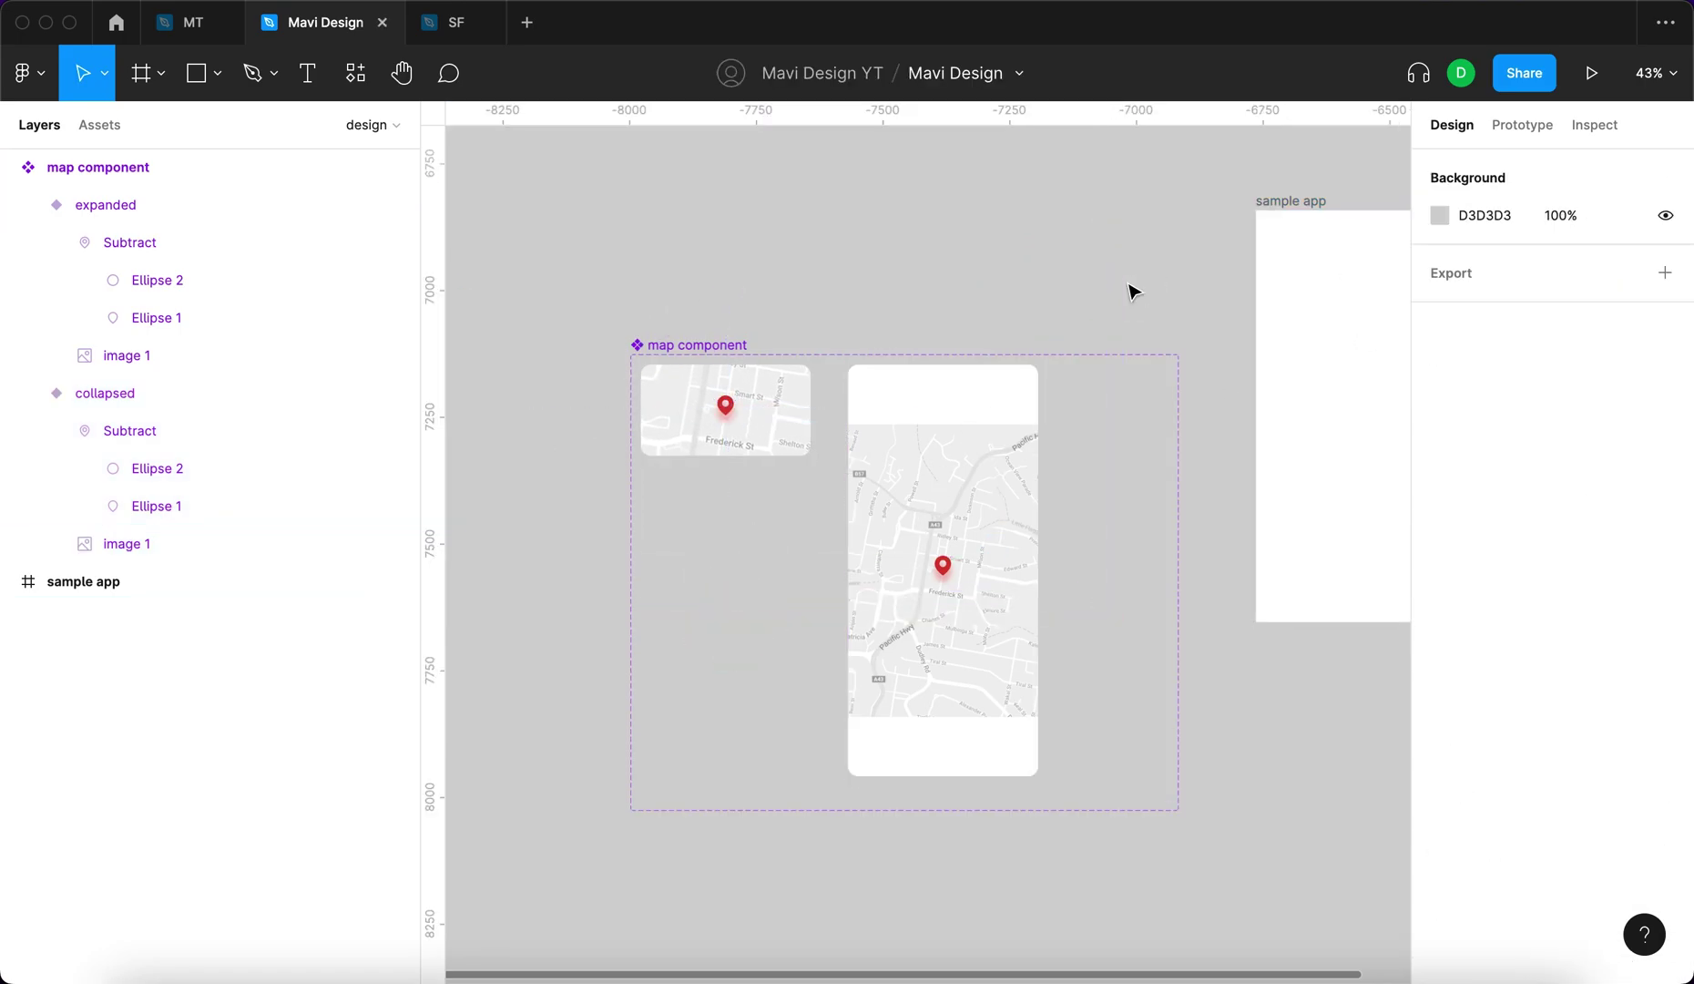
double_click(997, 460)
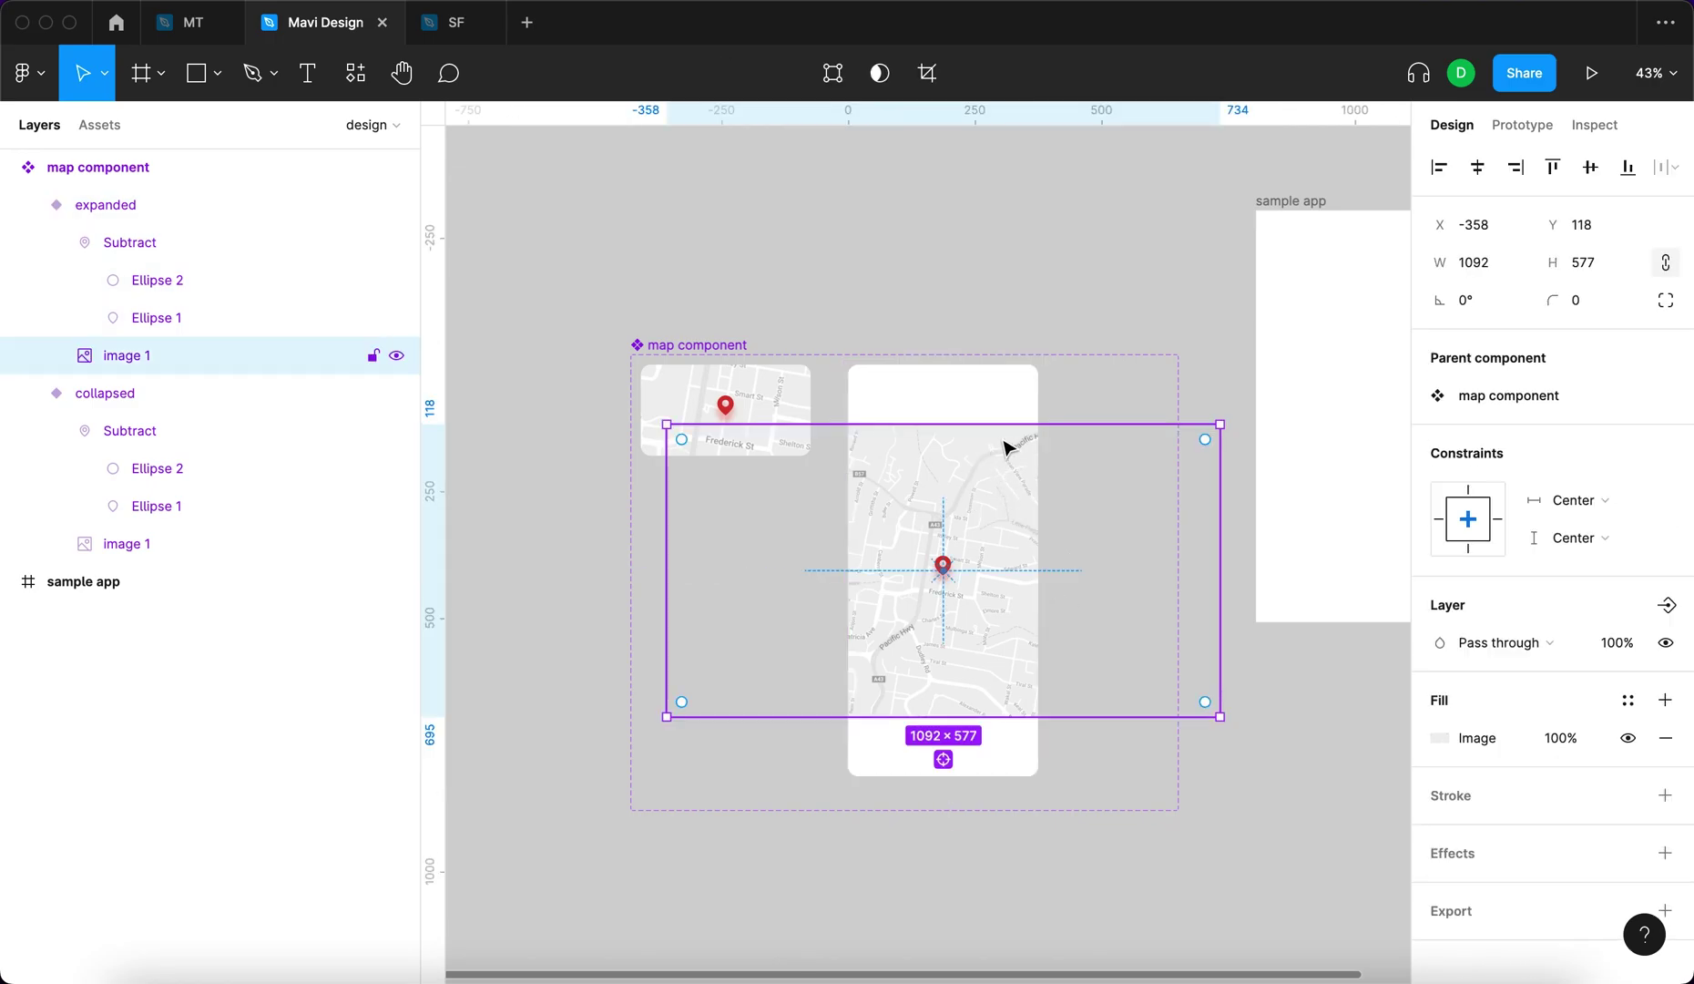
left_click_drag(1003, 403, 1007, 366)
left_click(1045, 289)
Move the expanded variant left so it sits close beside the collapsed one.
left_click_drag(760, 592, 809, 546)
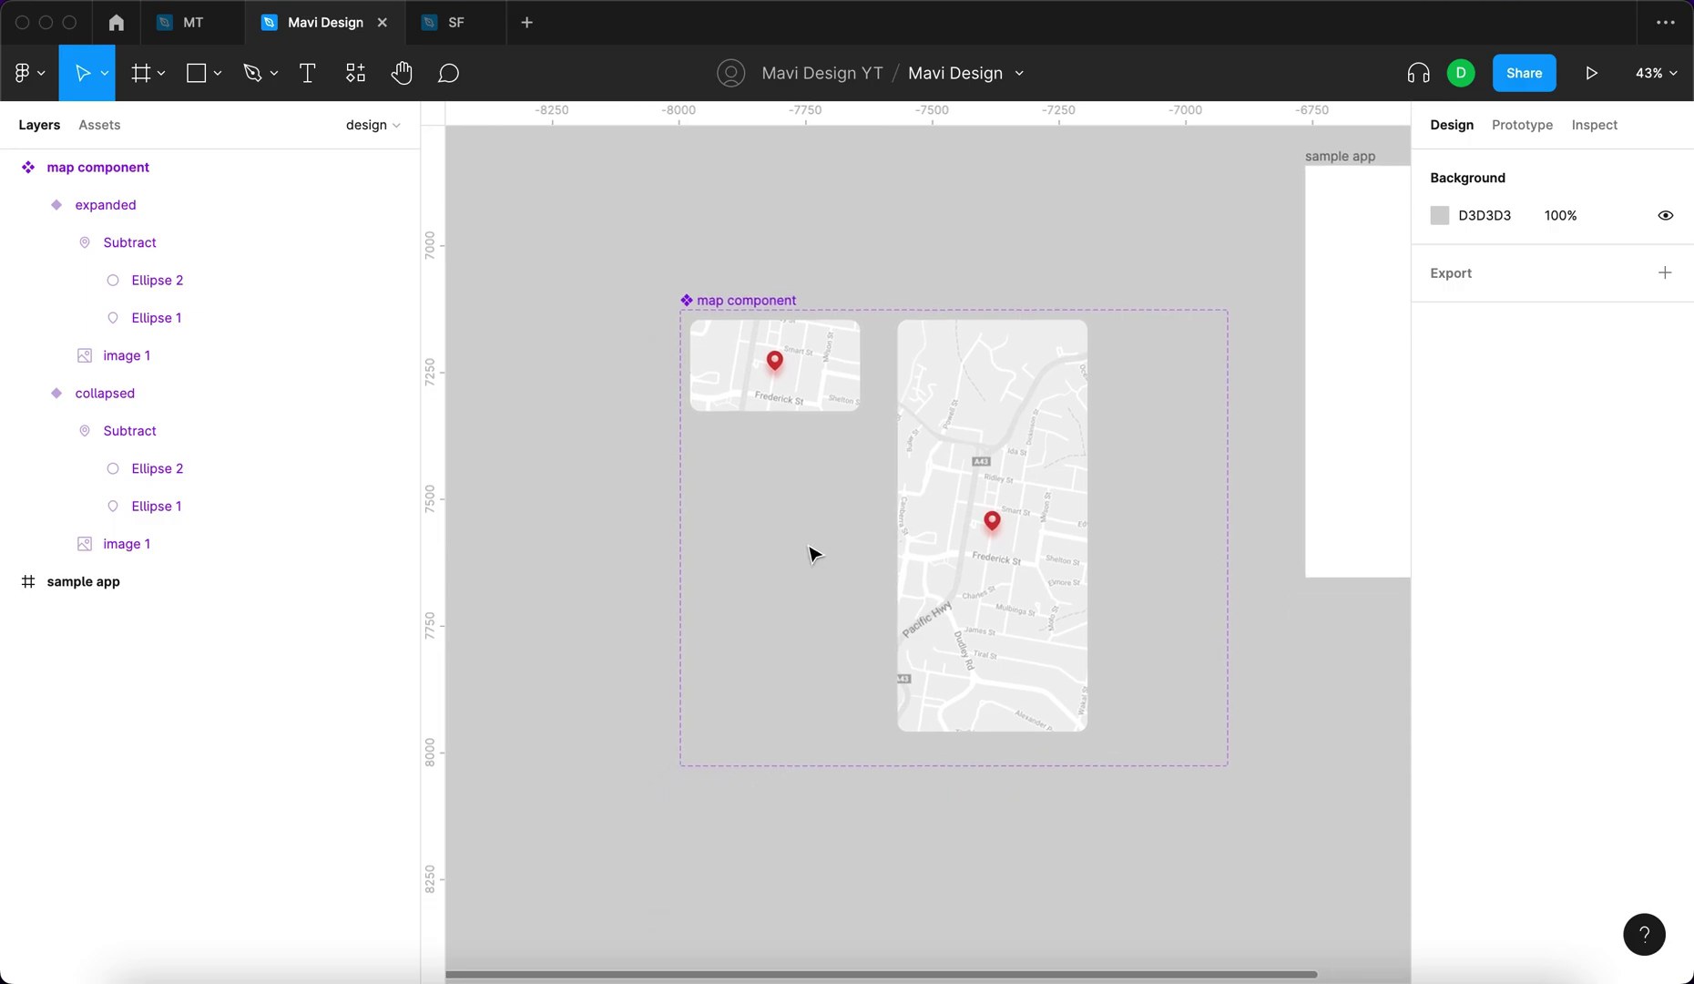
scroll(839, 477, "up", 3)
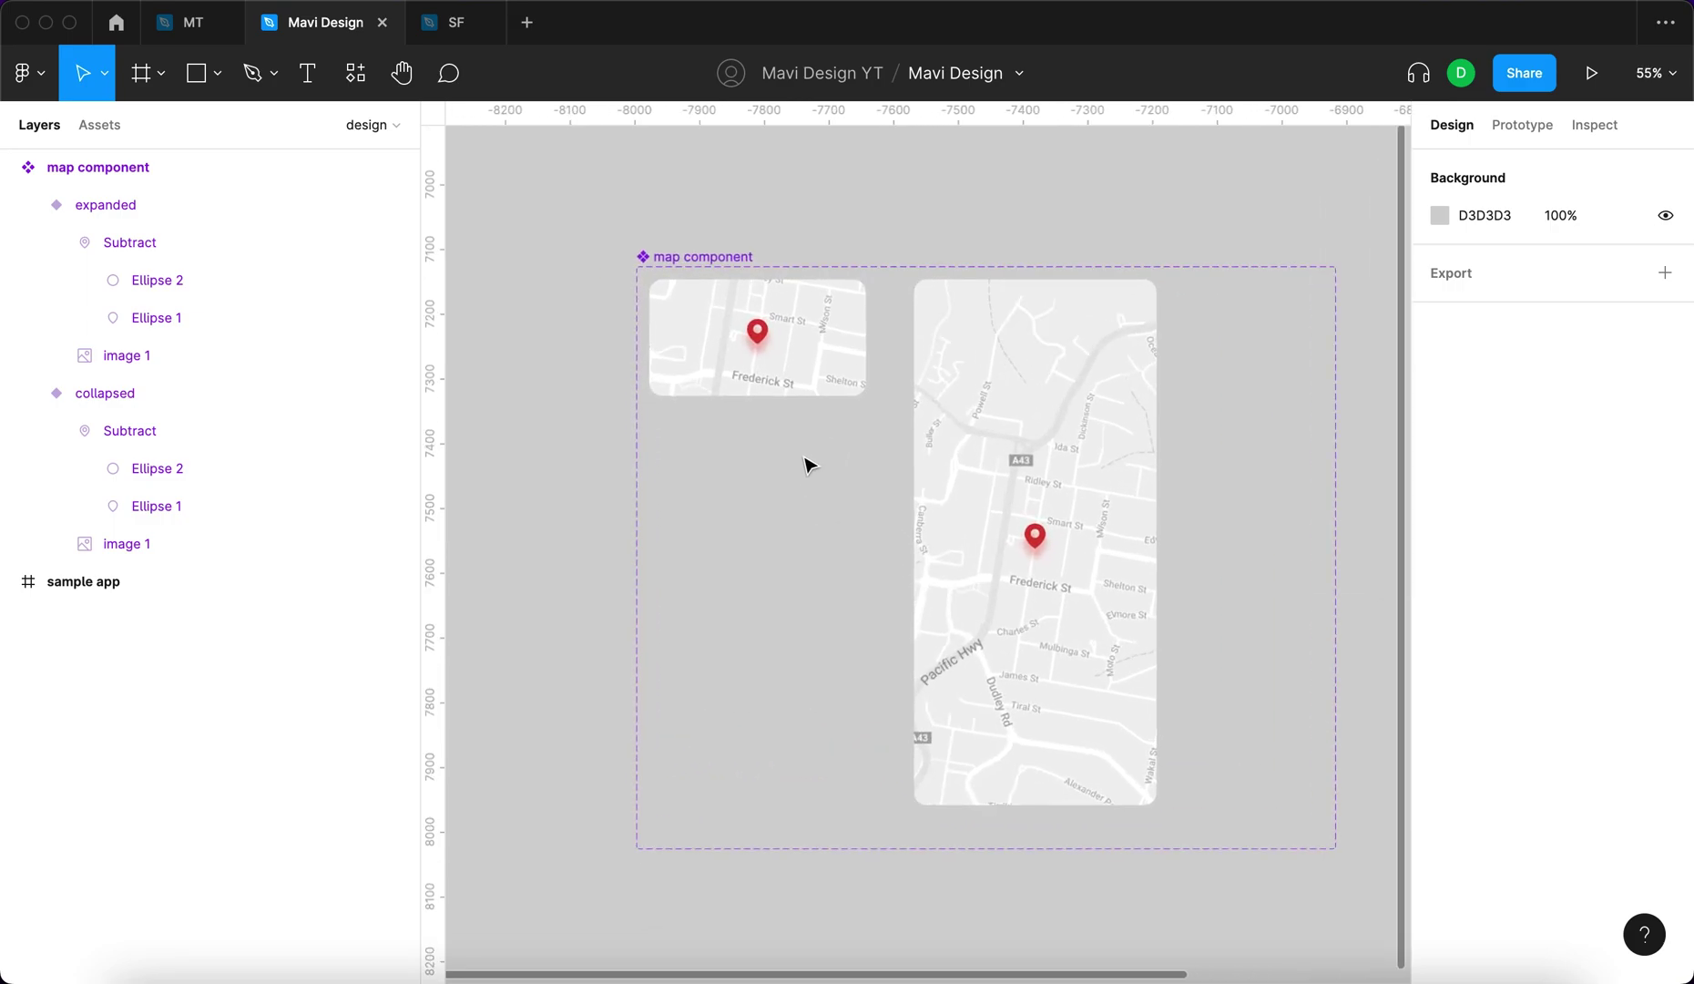
left_click_drag(771, 479, 802, 510)
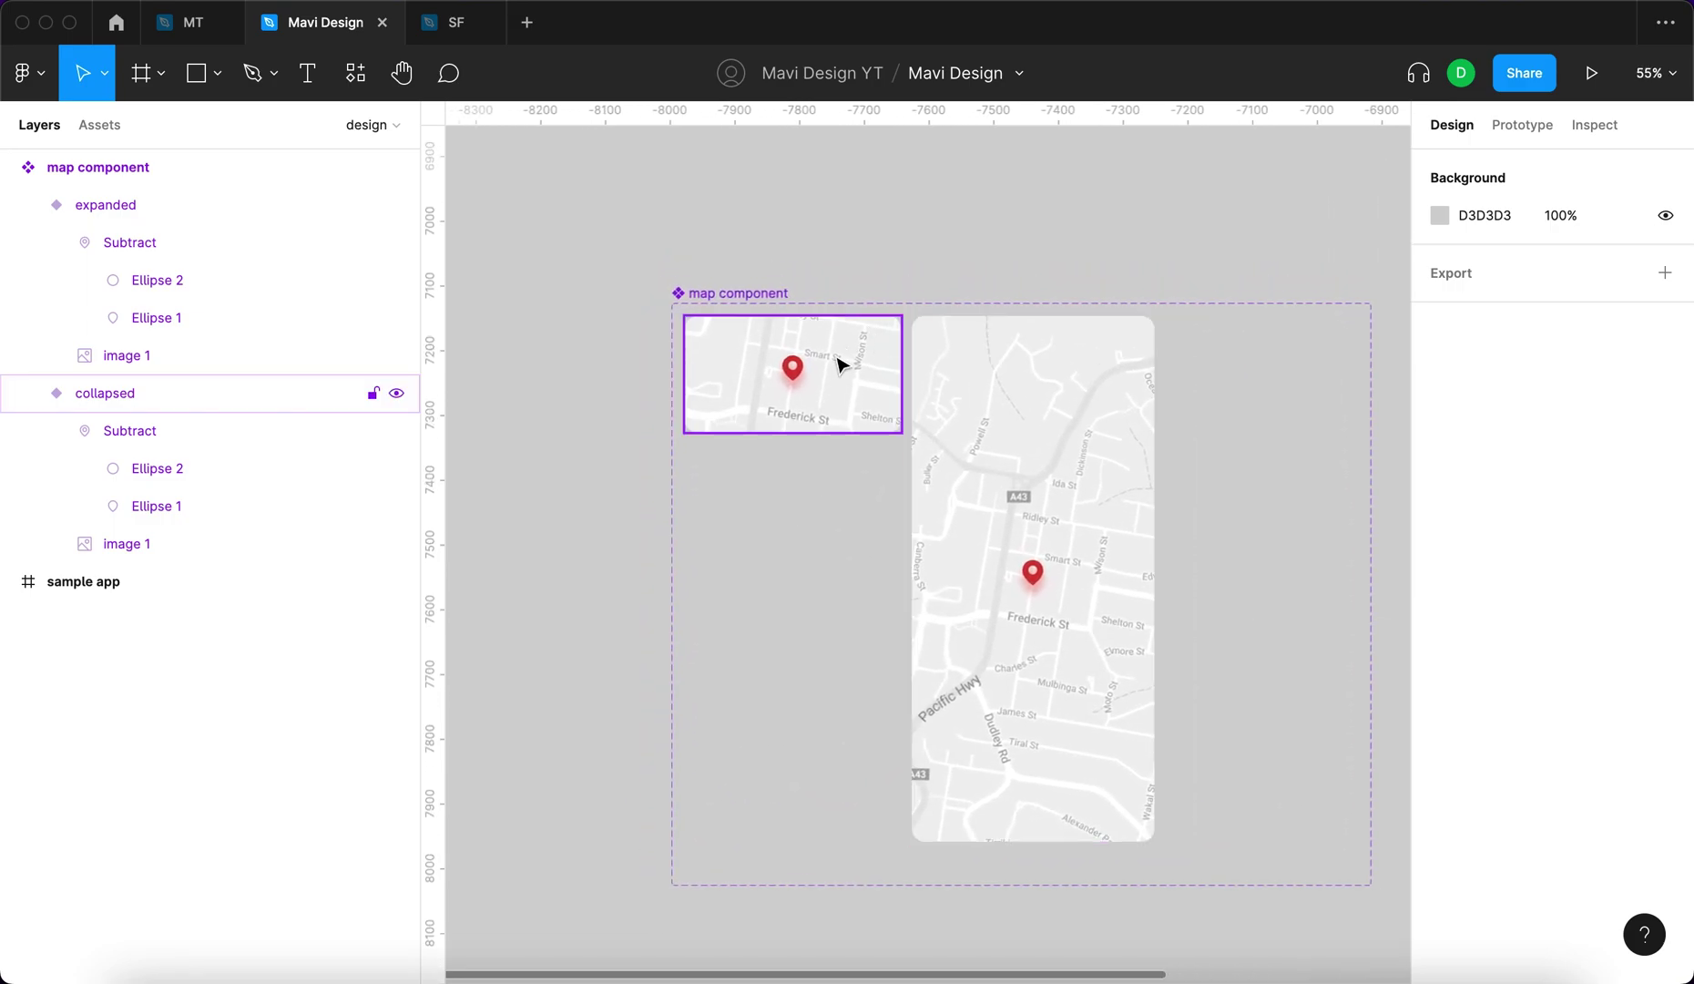
left_click(962, 249)
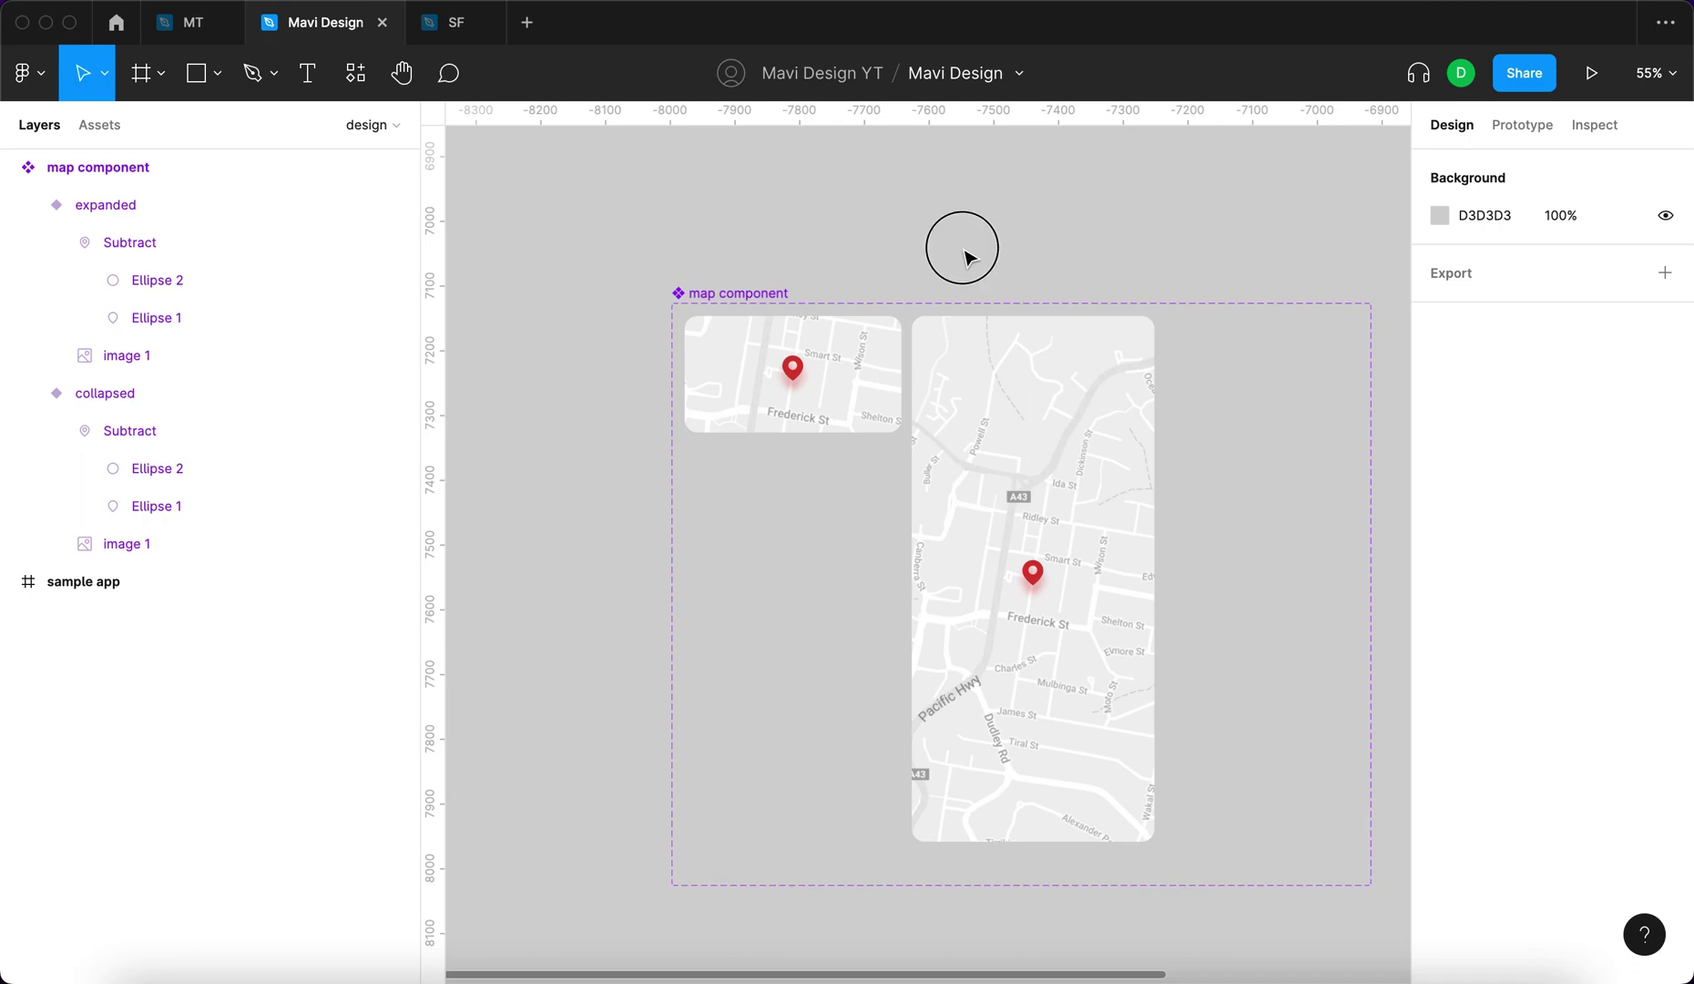
Draw a 50 × 50 circle above the component set and fill it with black 000000.
scroll(779, 231, "up", 4)
key("o")
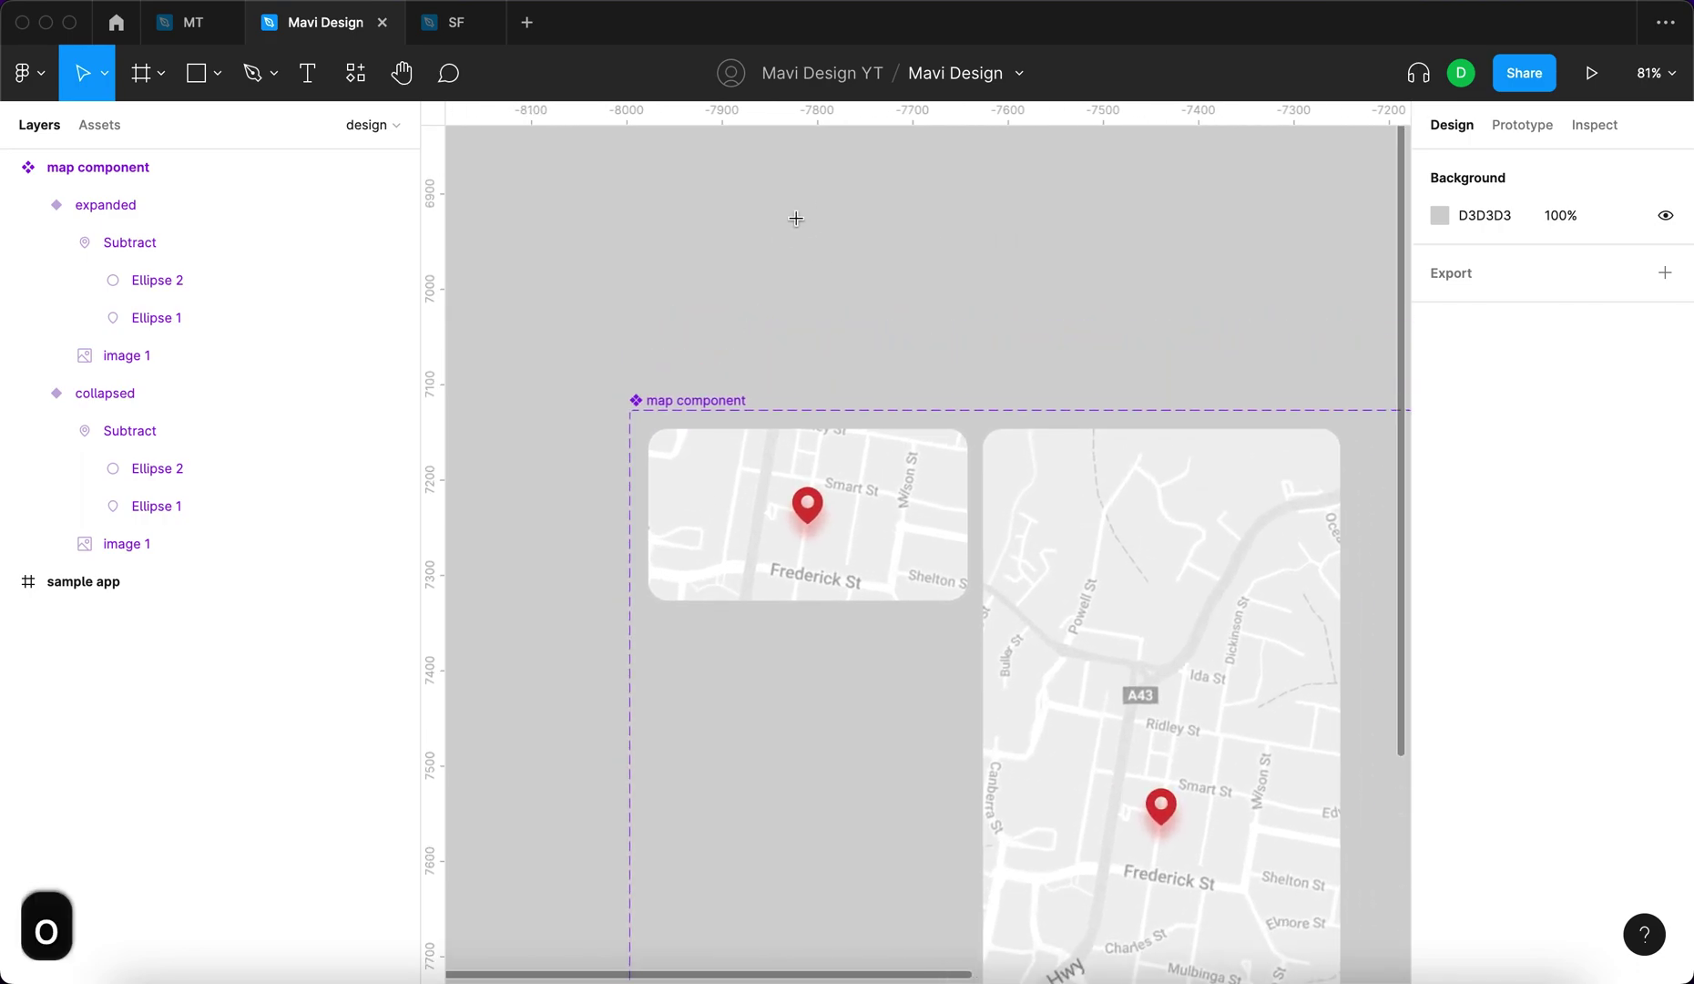
left_click(805, 202)
left_click_drag(800, 210, 845, 290)
left_click_drag(803, 277, 853, 275)
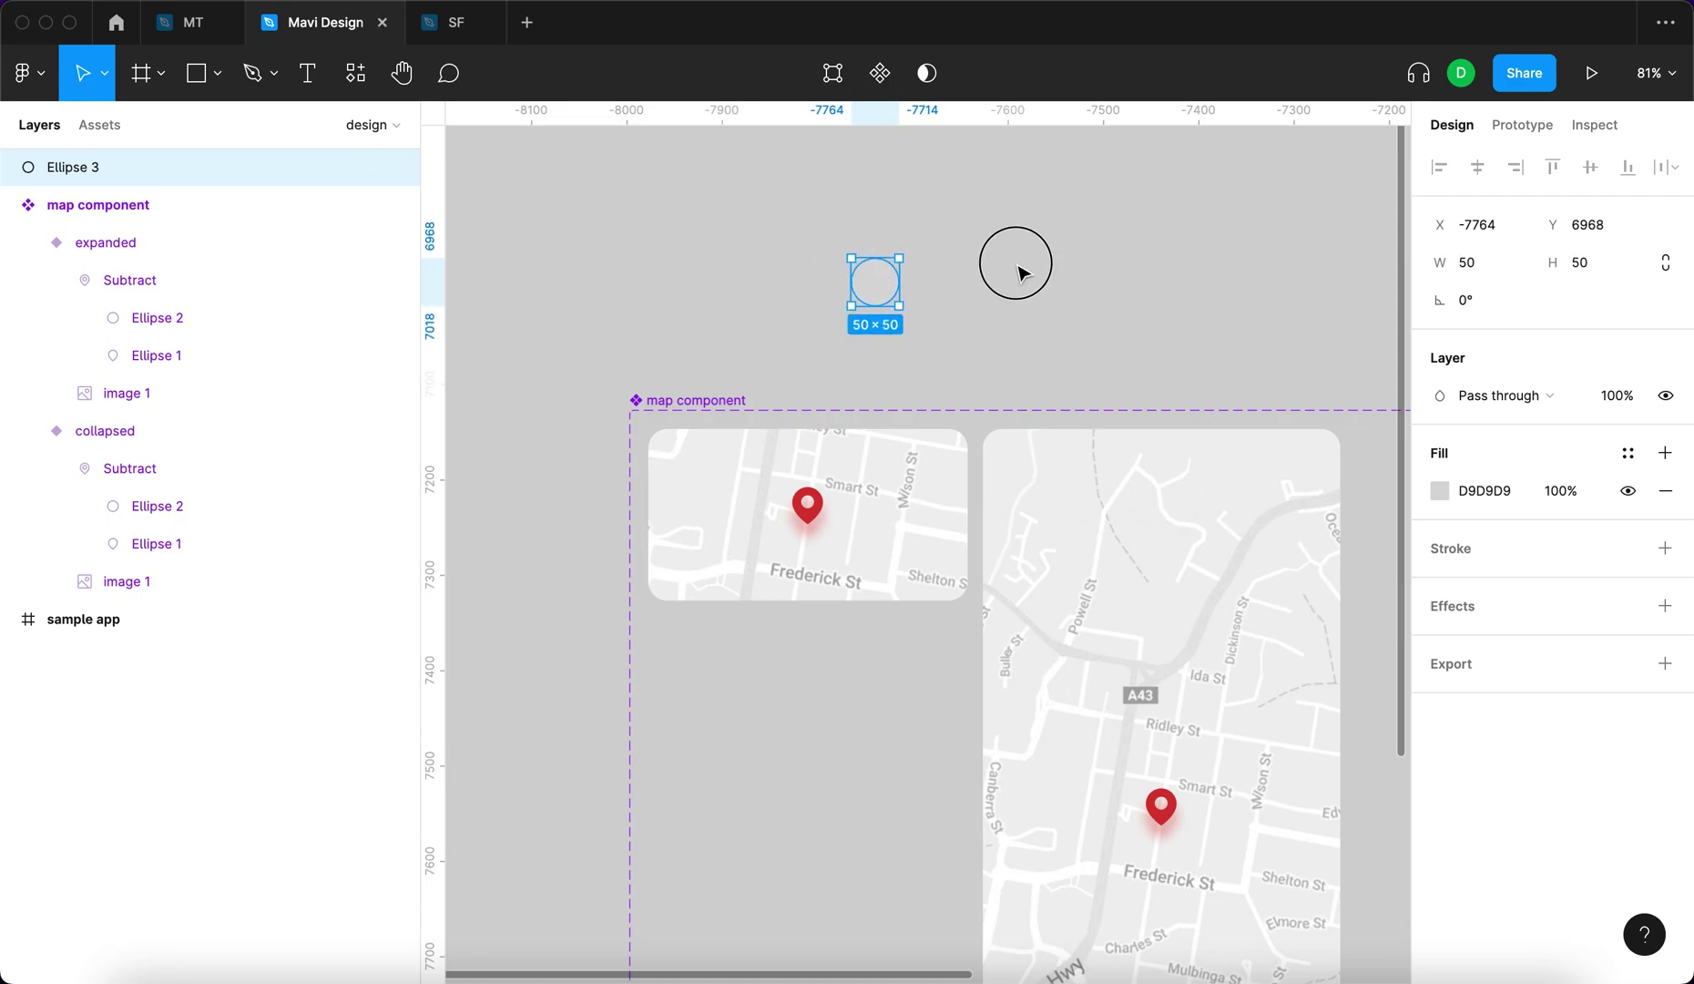
type("0")
key("Return")
Draw a 32 × 32 square beside the circle with a black 000000 stroke and no fill.
scroll(877, 277, "up", 6)
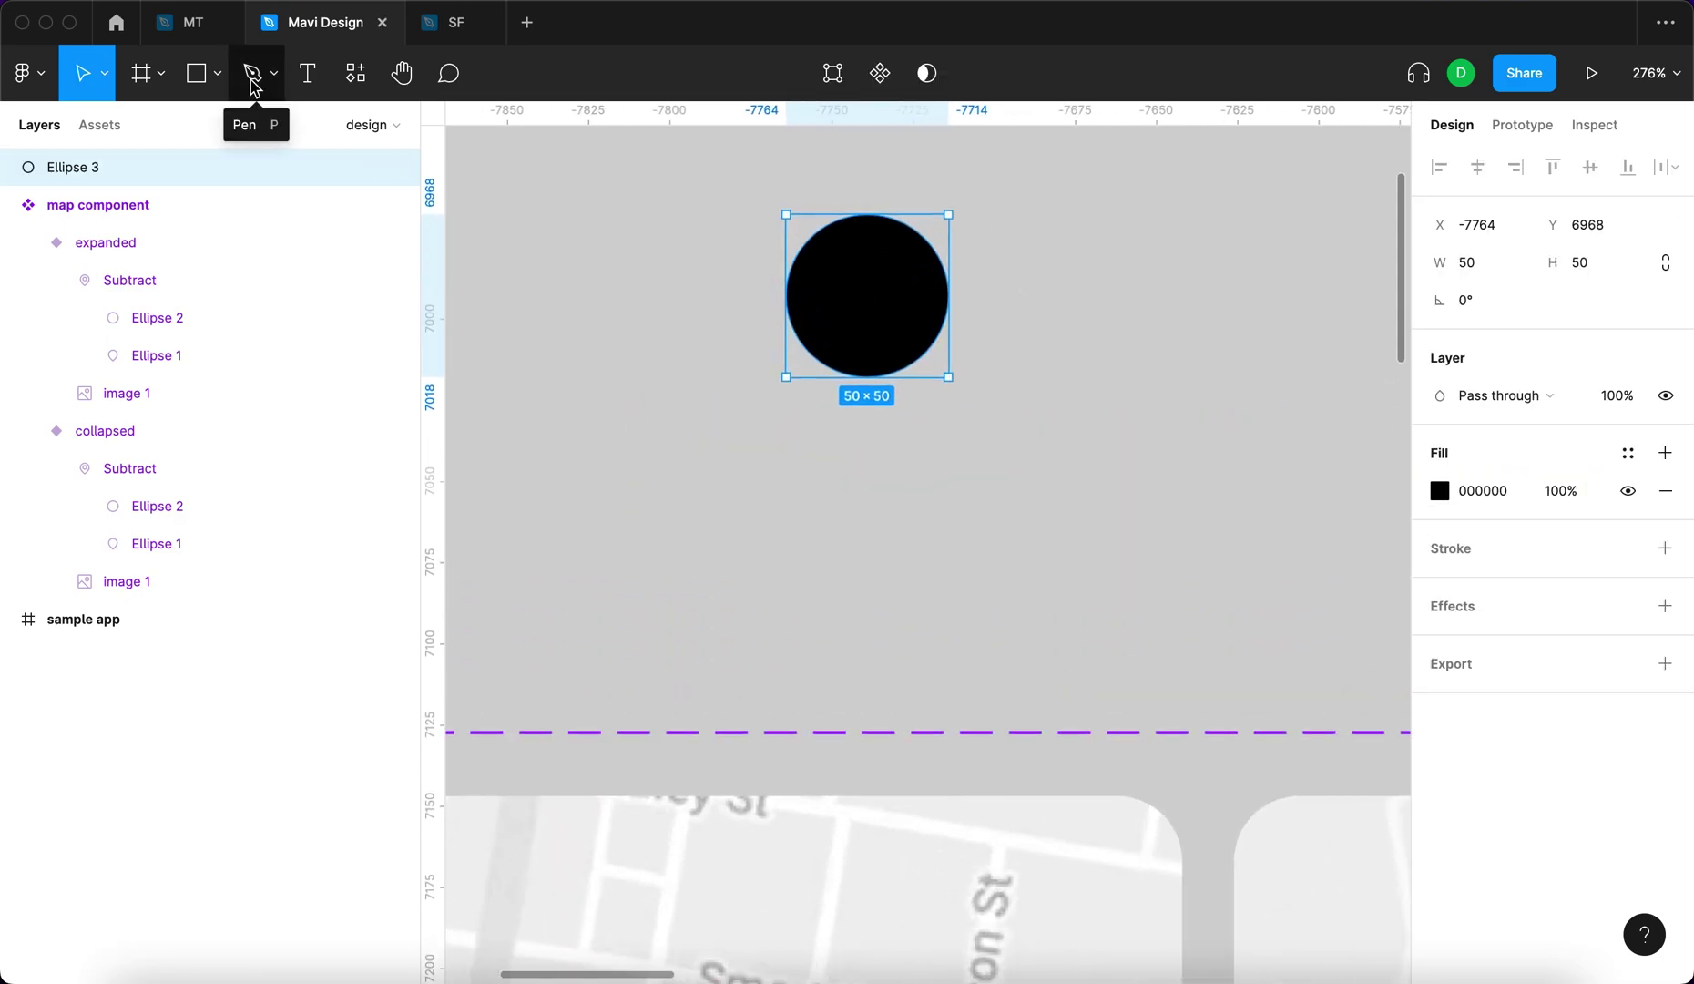
left_click(197, 71)
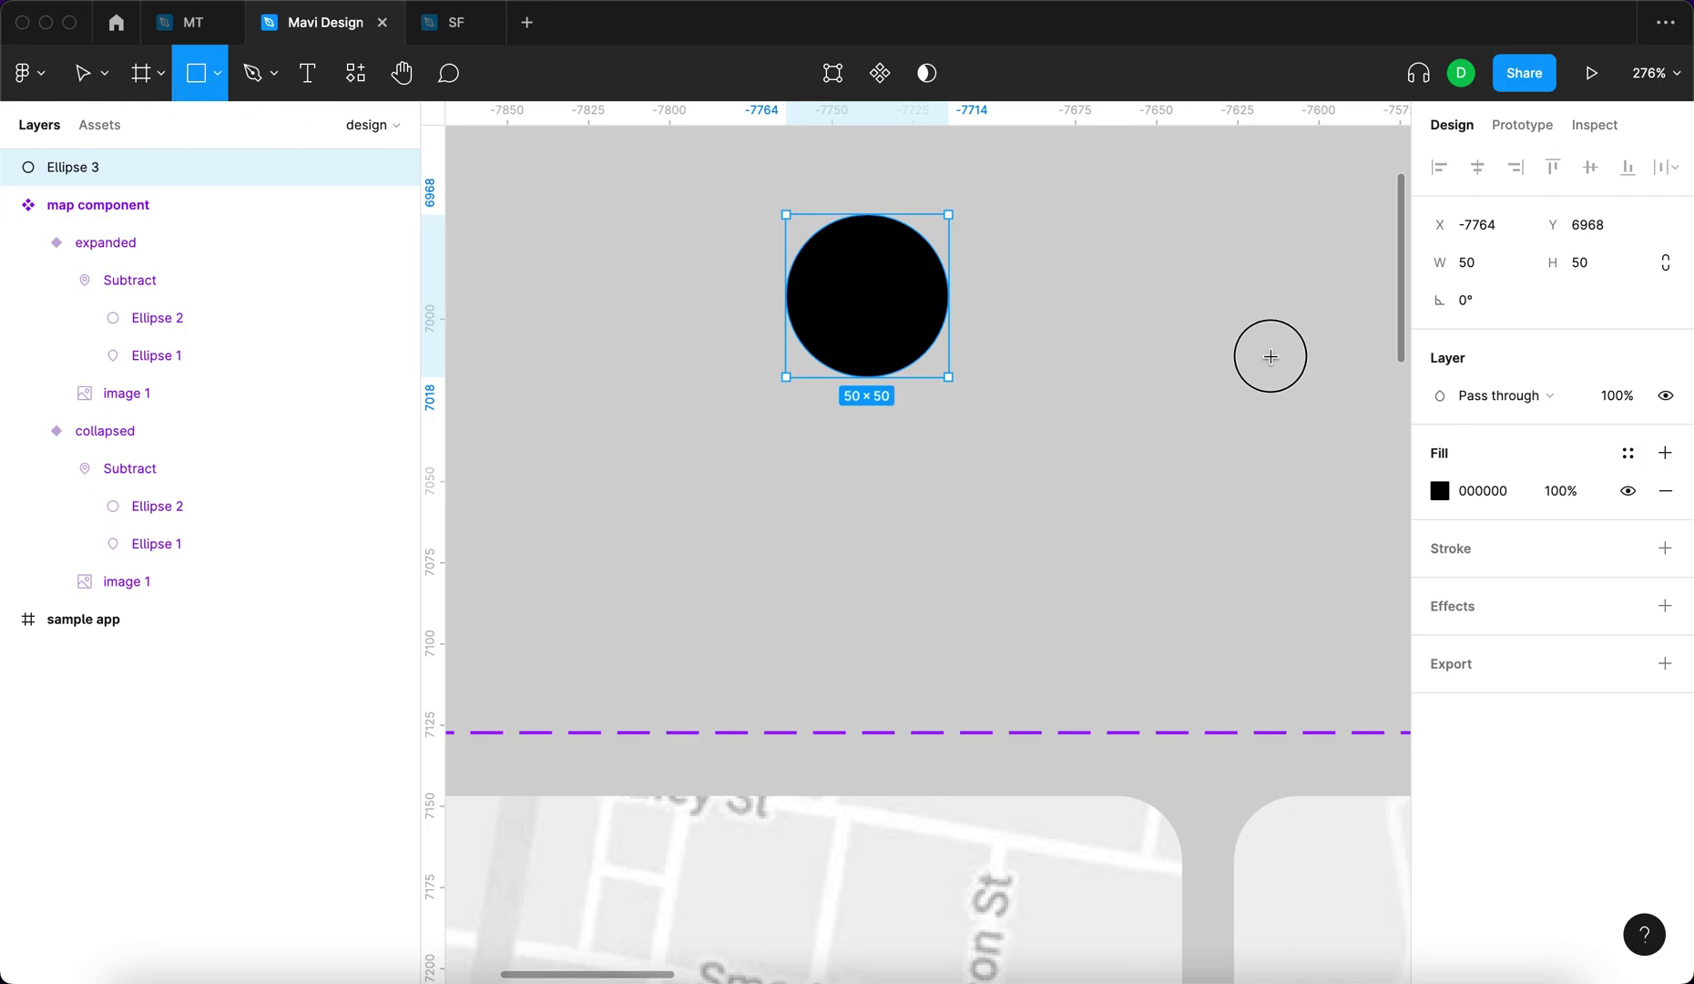
left_click_drag(1269, 358, 1166, 458)
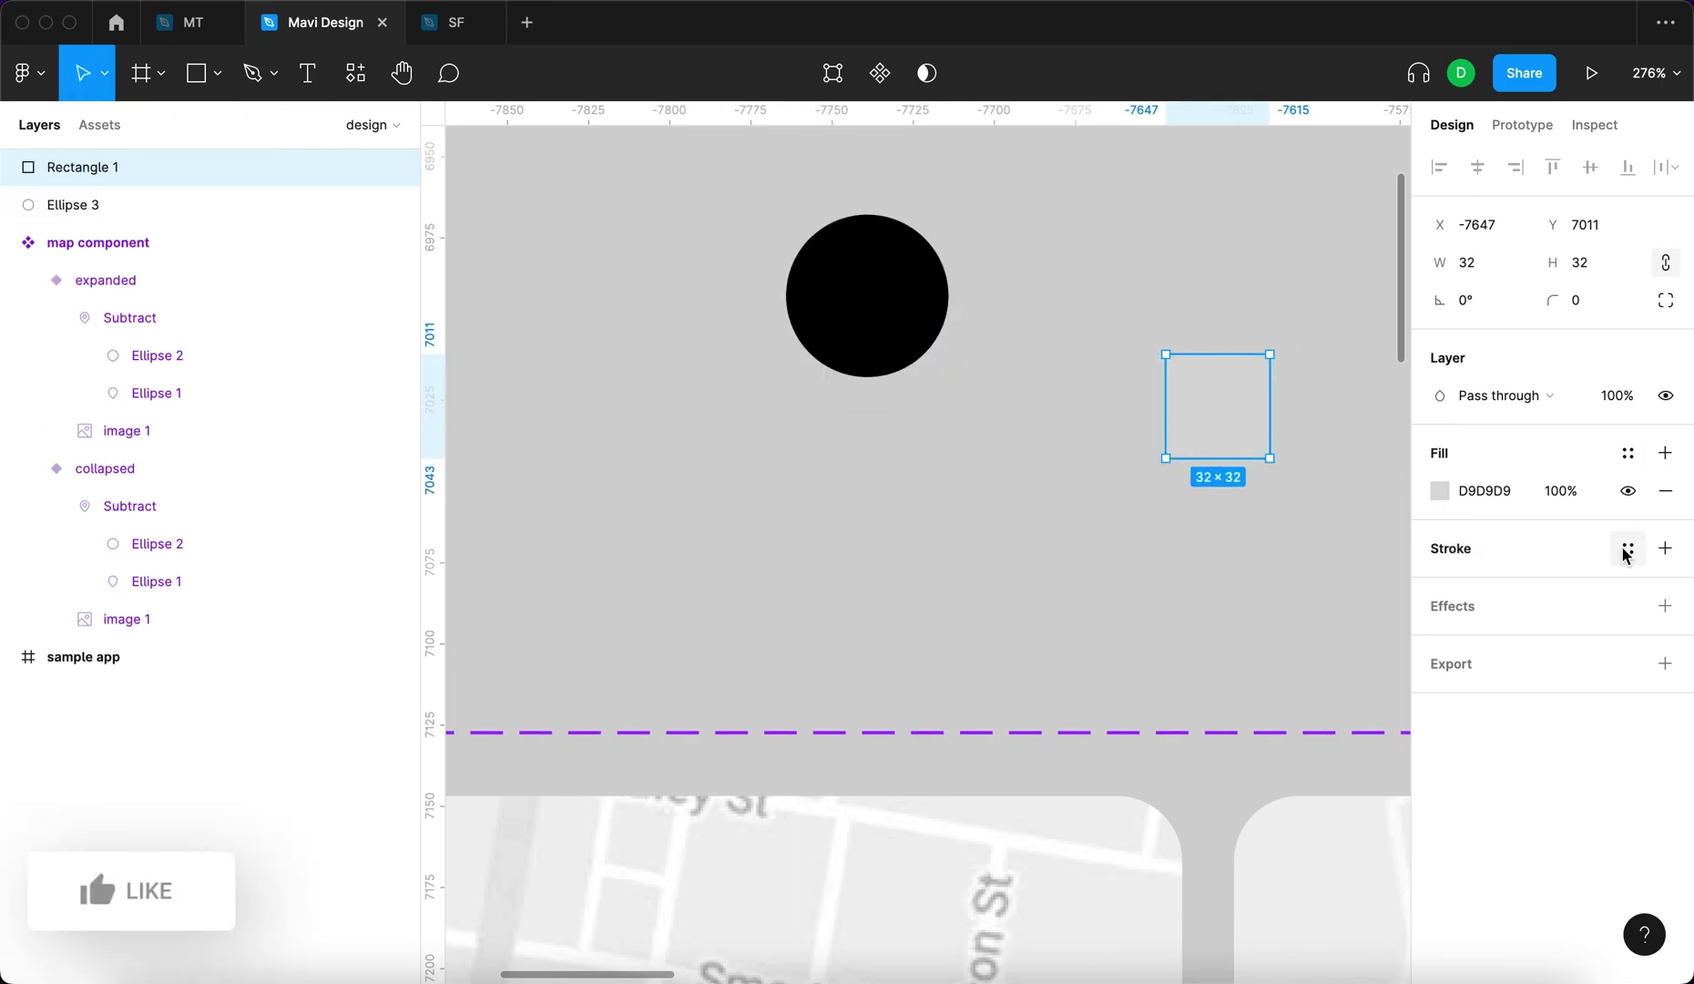
left_click(1665, 548)
left_click(1665, 491)
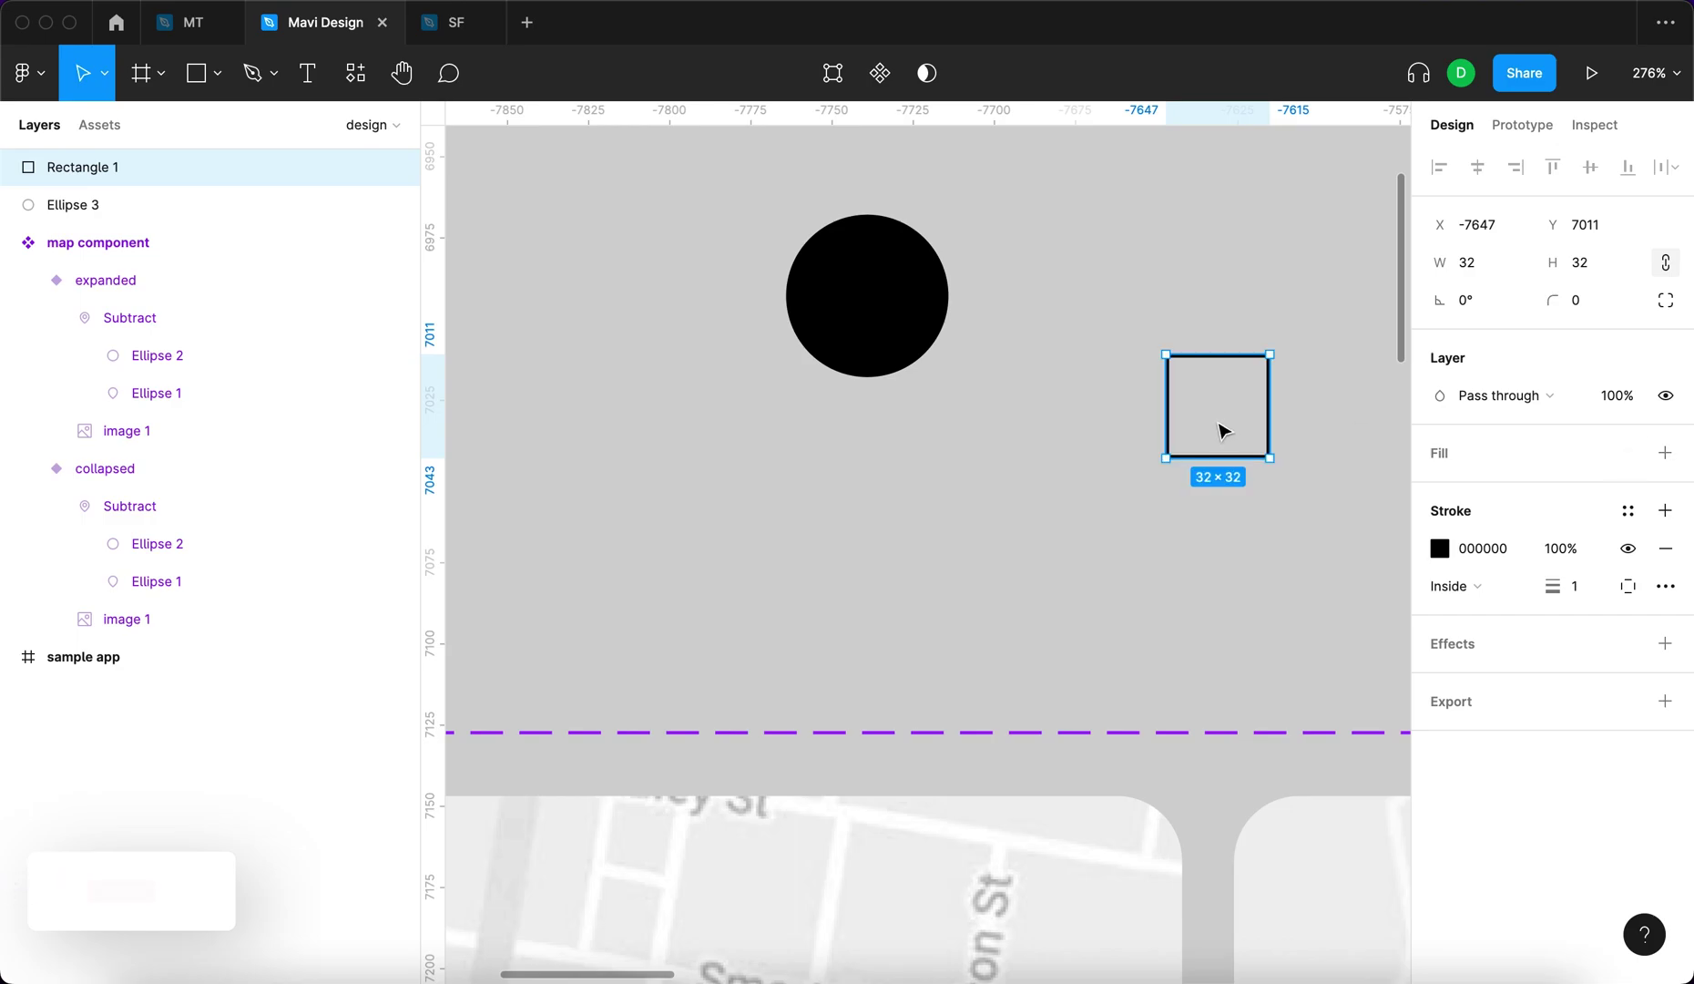
Delete the square's lower-left corner point and scale the remaining corner bracket down to 12 × 12.
double_click(1184, 446)
left_click(1167, 457)
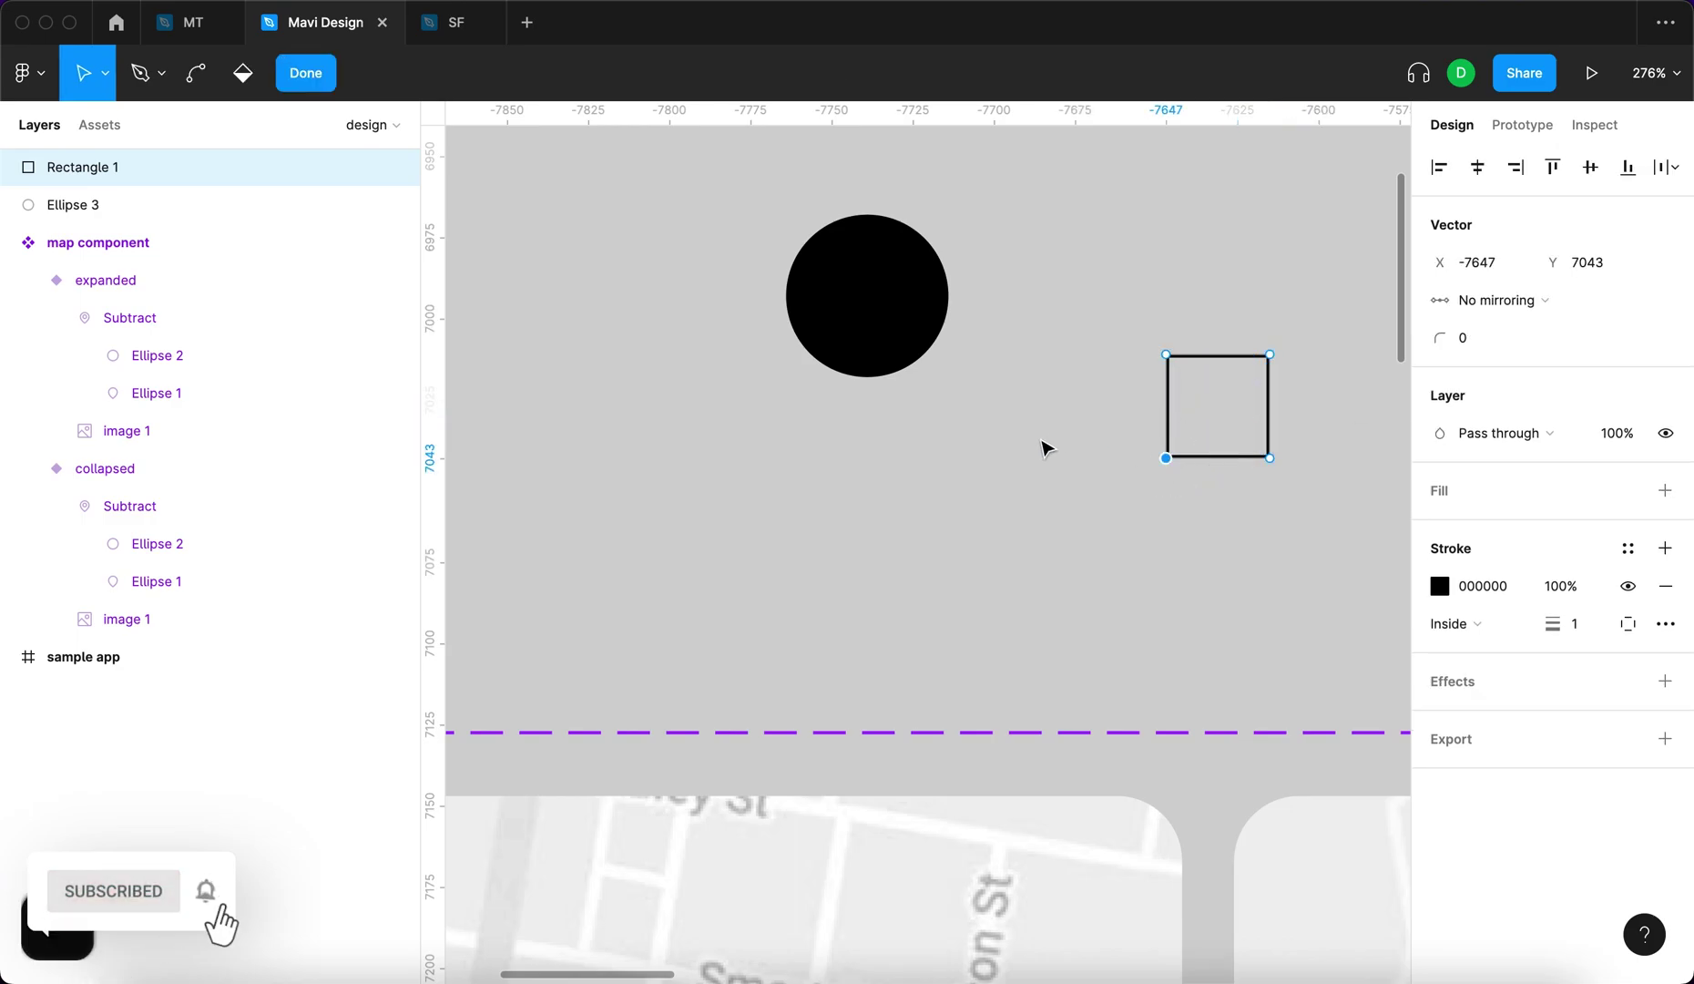
key("BackSpace")
key("Return")
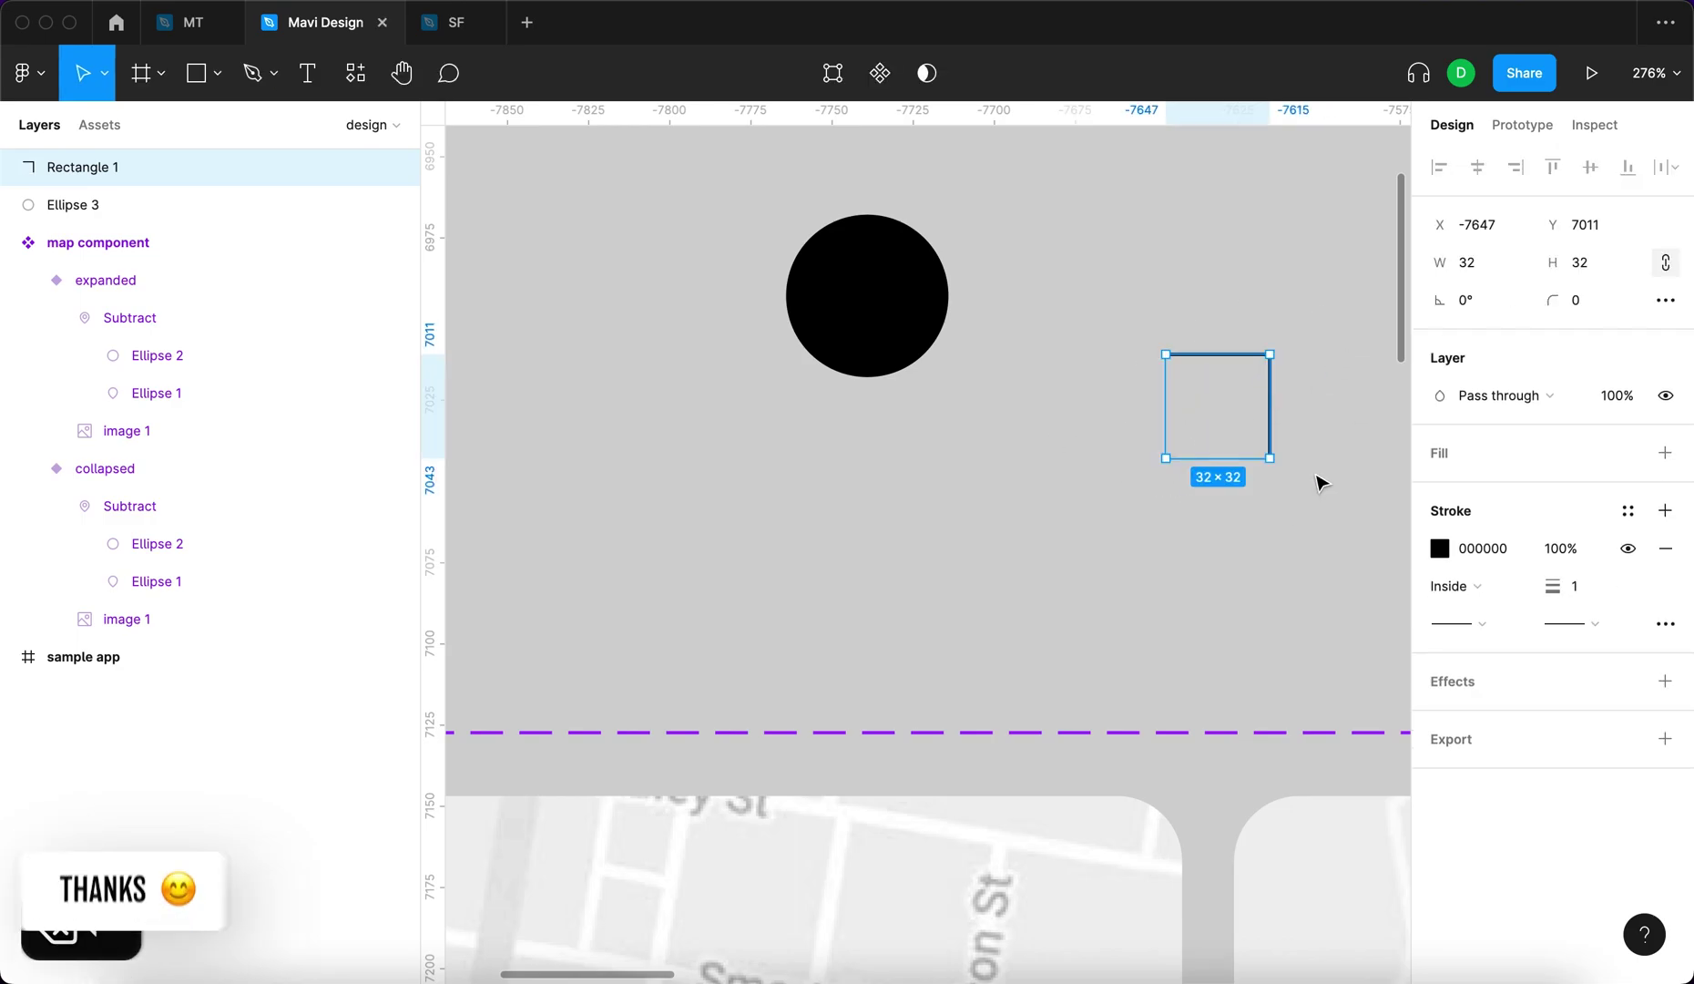
left_click_drag(1172, 458, 1231, 393)
Set the corner bracket's stroke weight to 4.
key("Up")
key("Up")
key("Down")
key("Up")
key("Down")
key("Up")
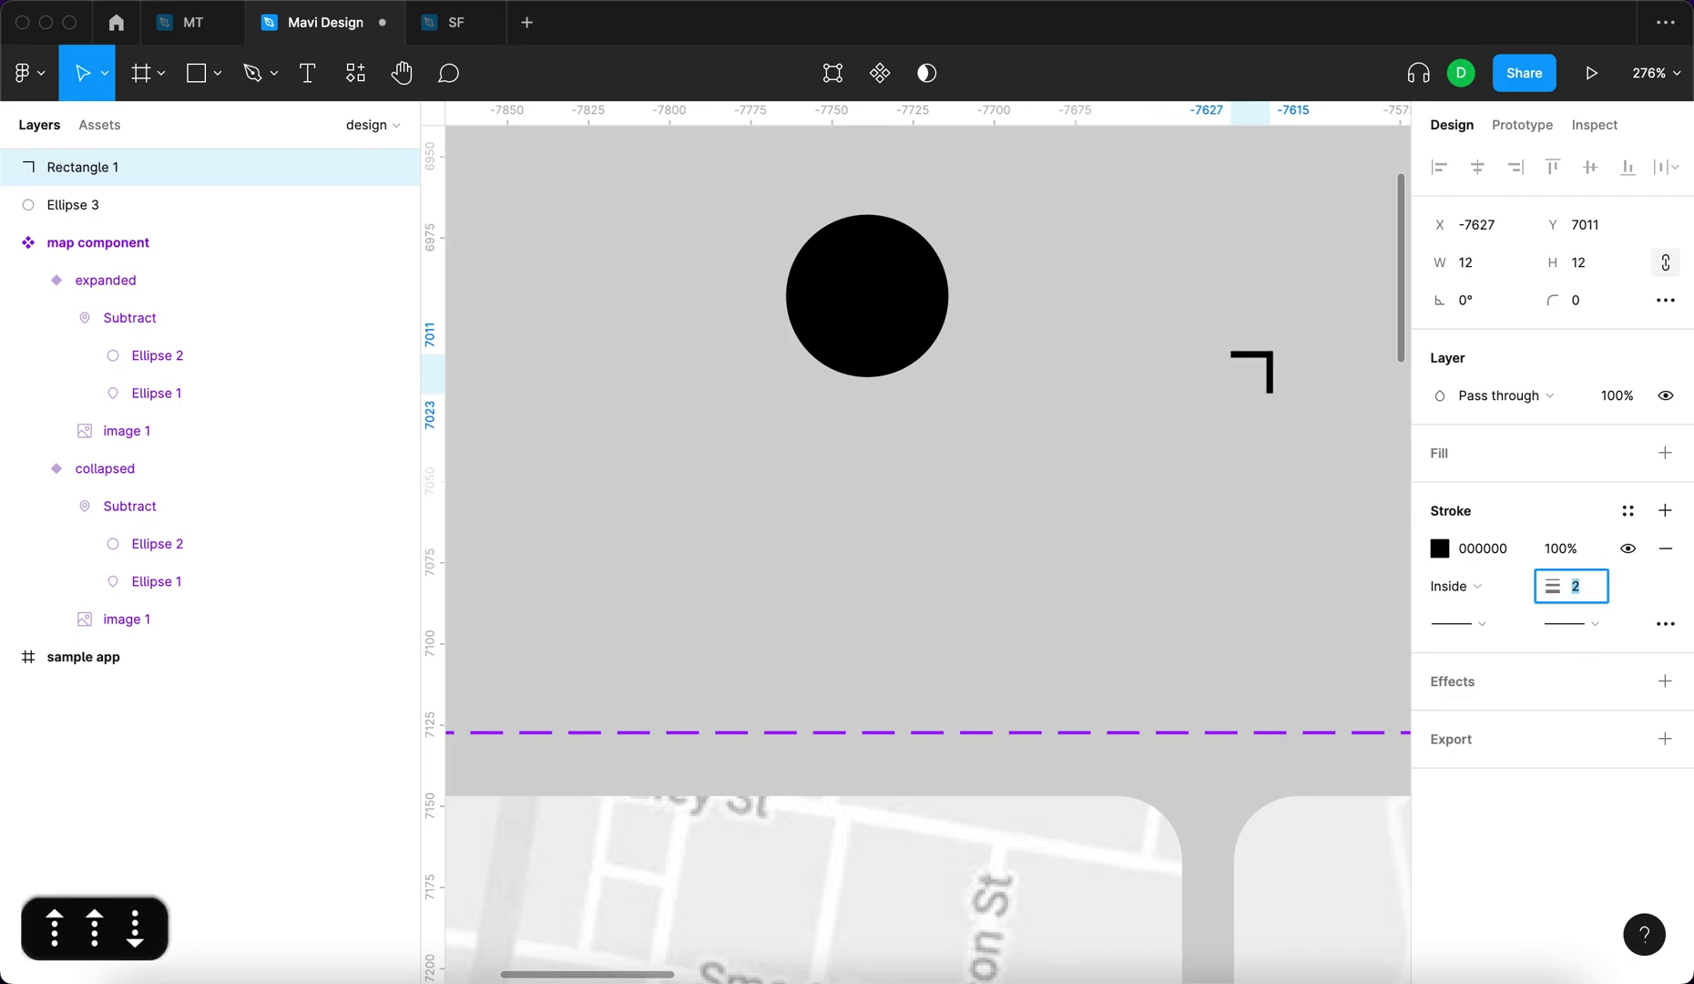
key("Up")
key("Return")
left_click(1284, 398)
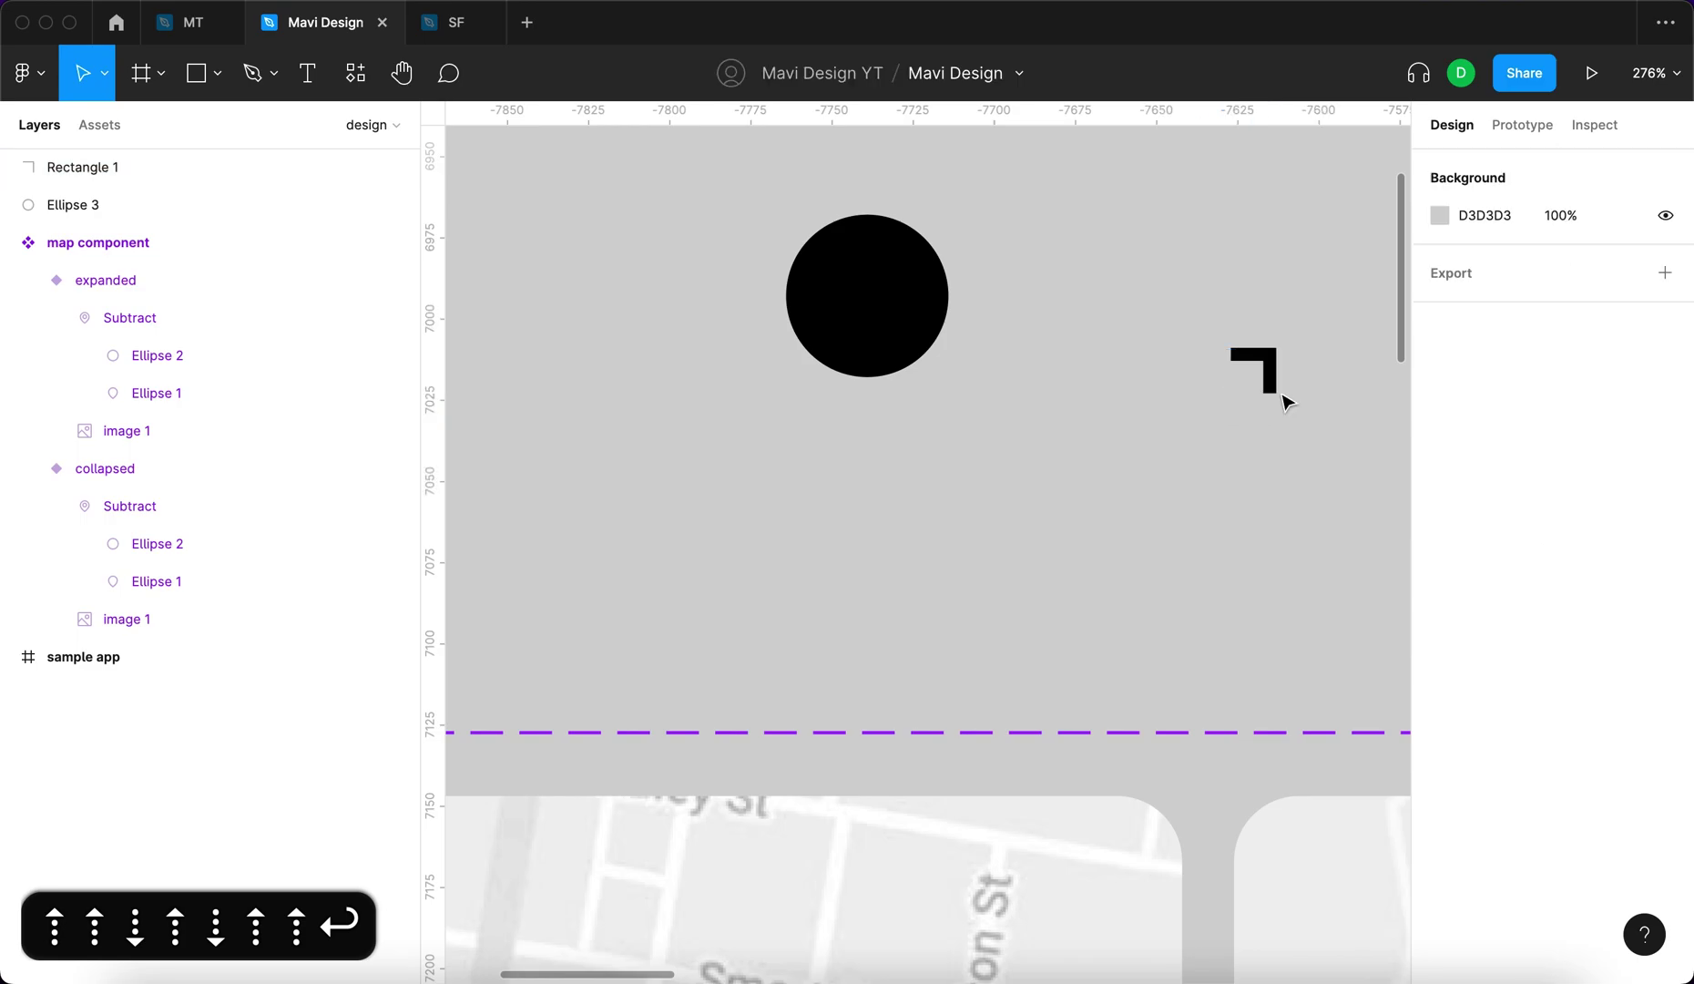
Duplicate and flip the corner bracket to form the four corners of a square expand icon.
left_click(1271, 375)
mouse_move(1250, 374)
left_mouse_down()
mouse_move(1187, 387)
mouse_move(1154, 365)
mouse_move(1167, 353)
mouse_move(1193, 438)
left_mouse_up()
key("shift+v")
left_click_drag(1255, 387, 1250, 446)
key("shift+v")
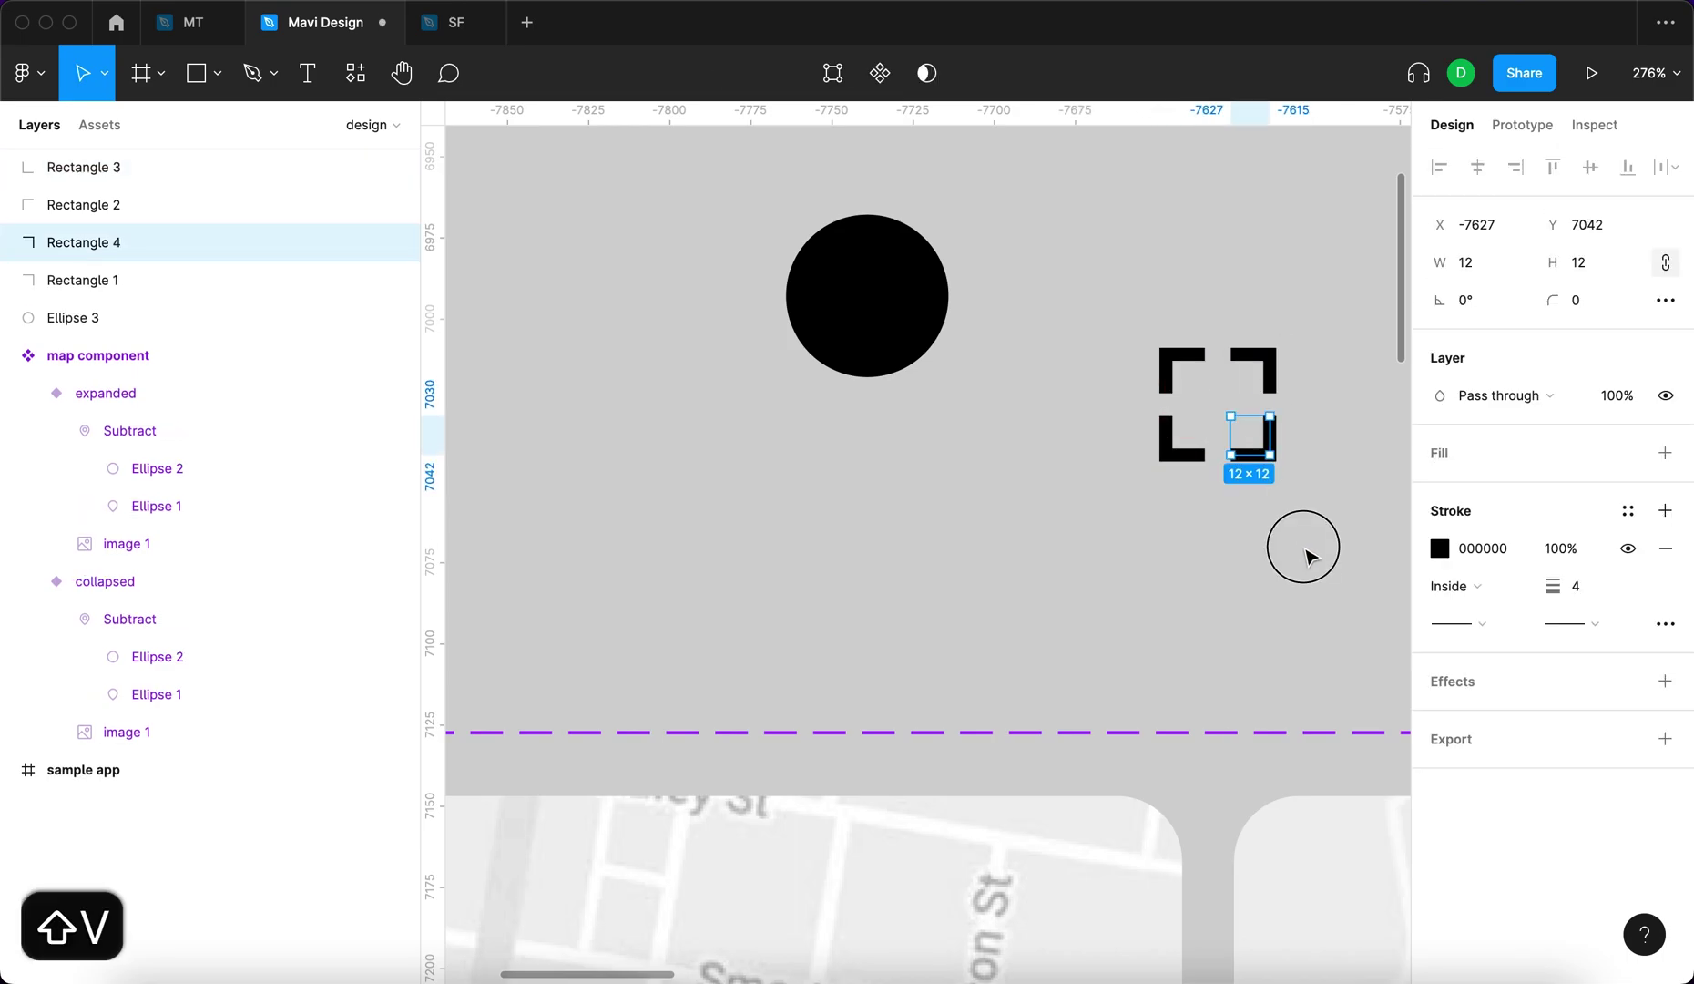
Set the vertical spacing between the four corner brackets to 8.
left_click_drag(1338, 555, 1089, 317)
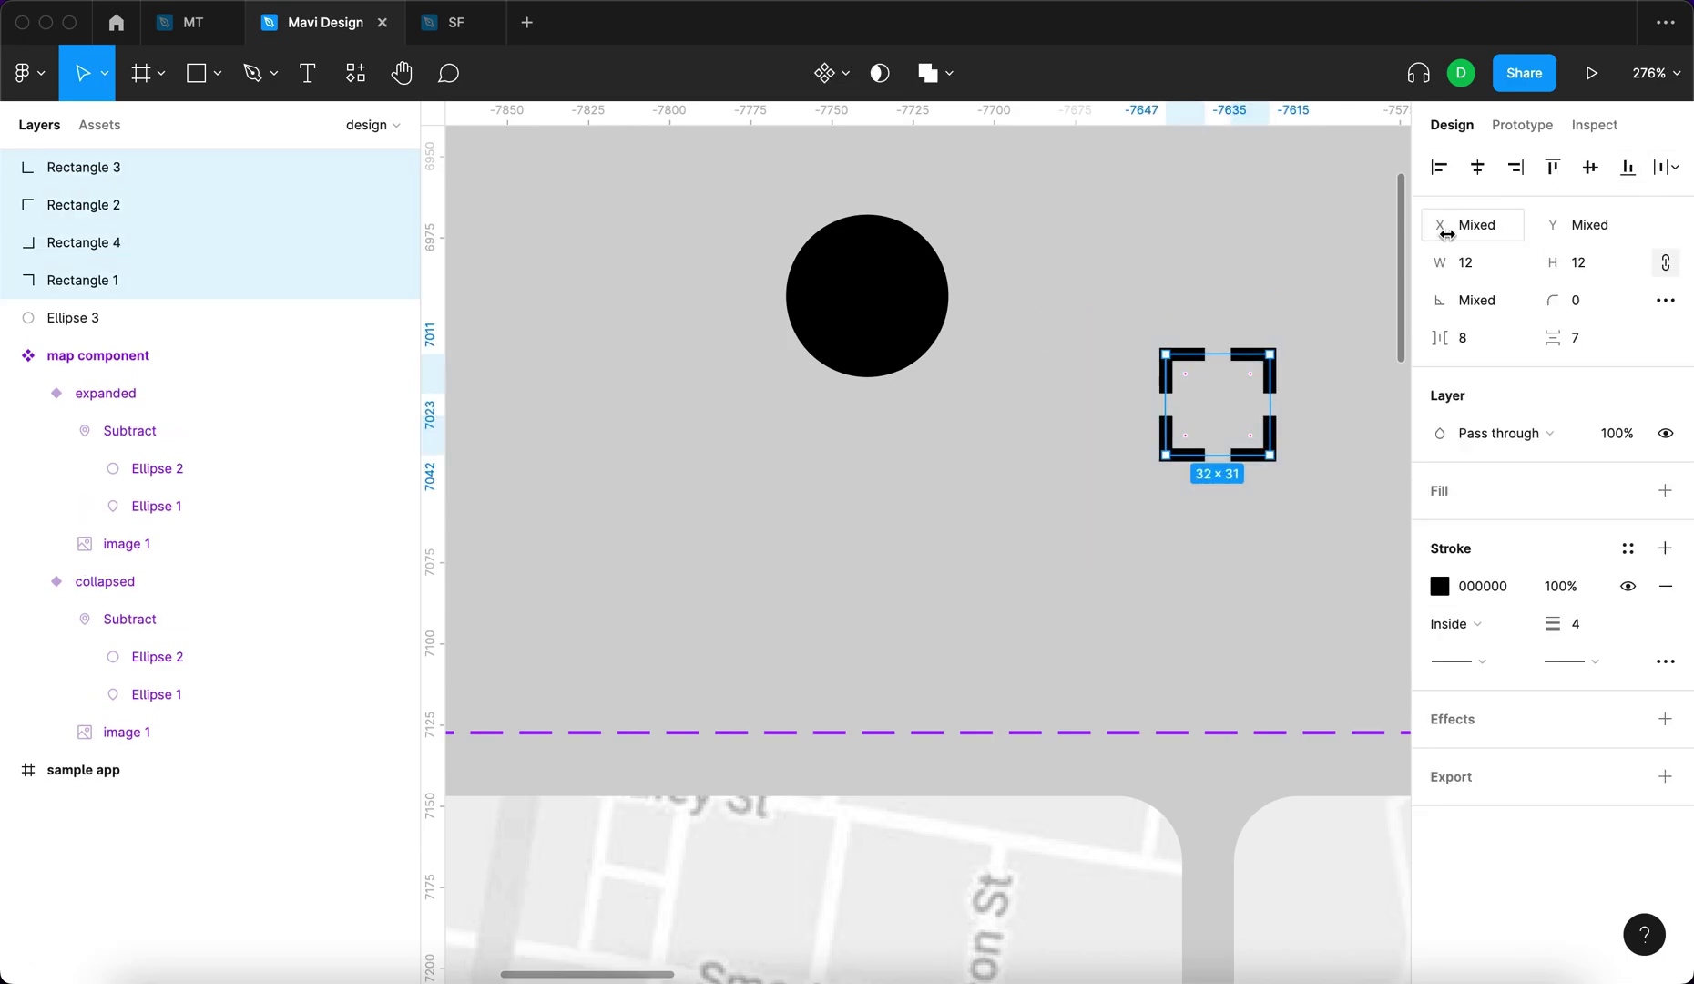
left_click(1485, 340)
left_click(1578, 338)
key("Down")
key("Up")
key("Up")
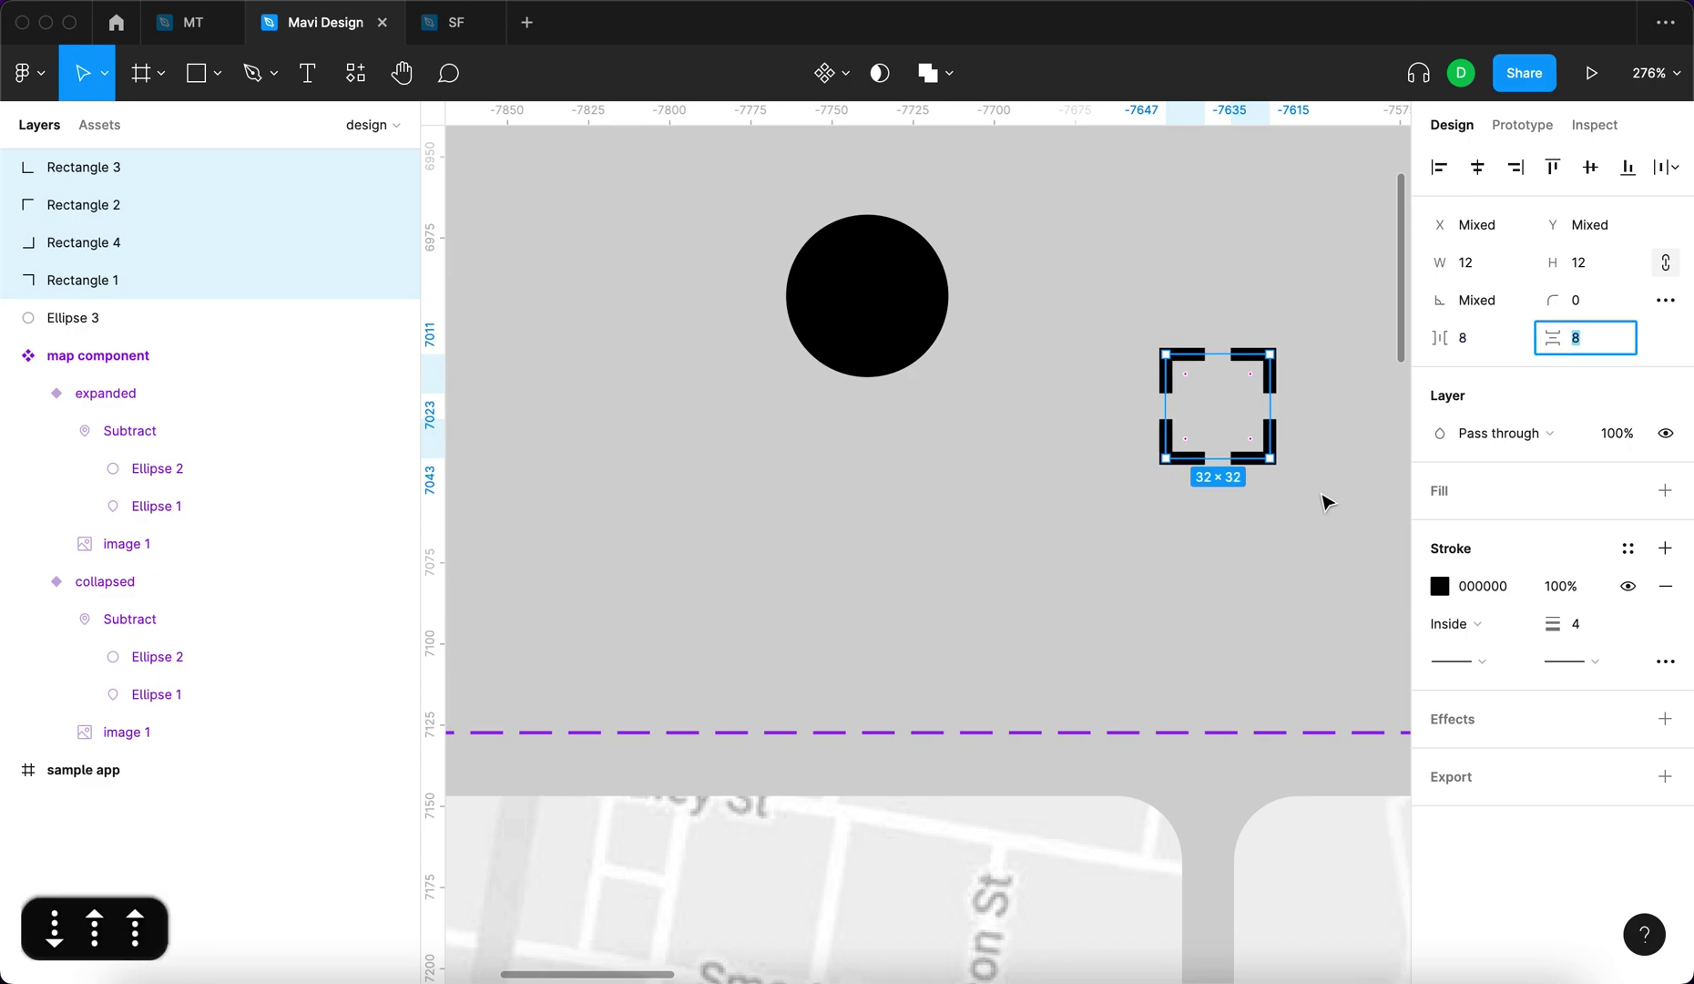
left_click(1323, 499)
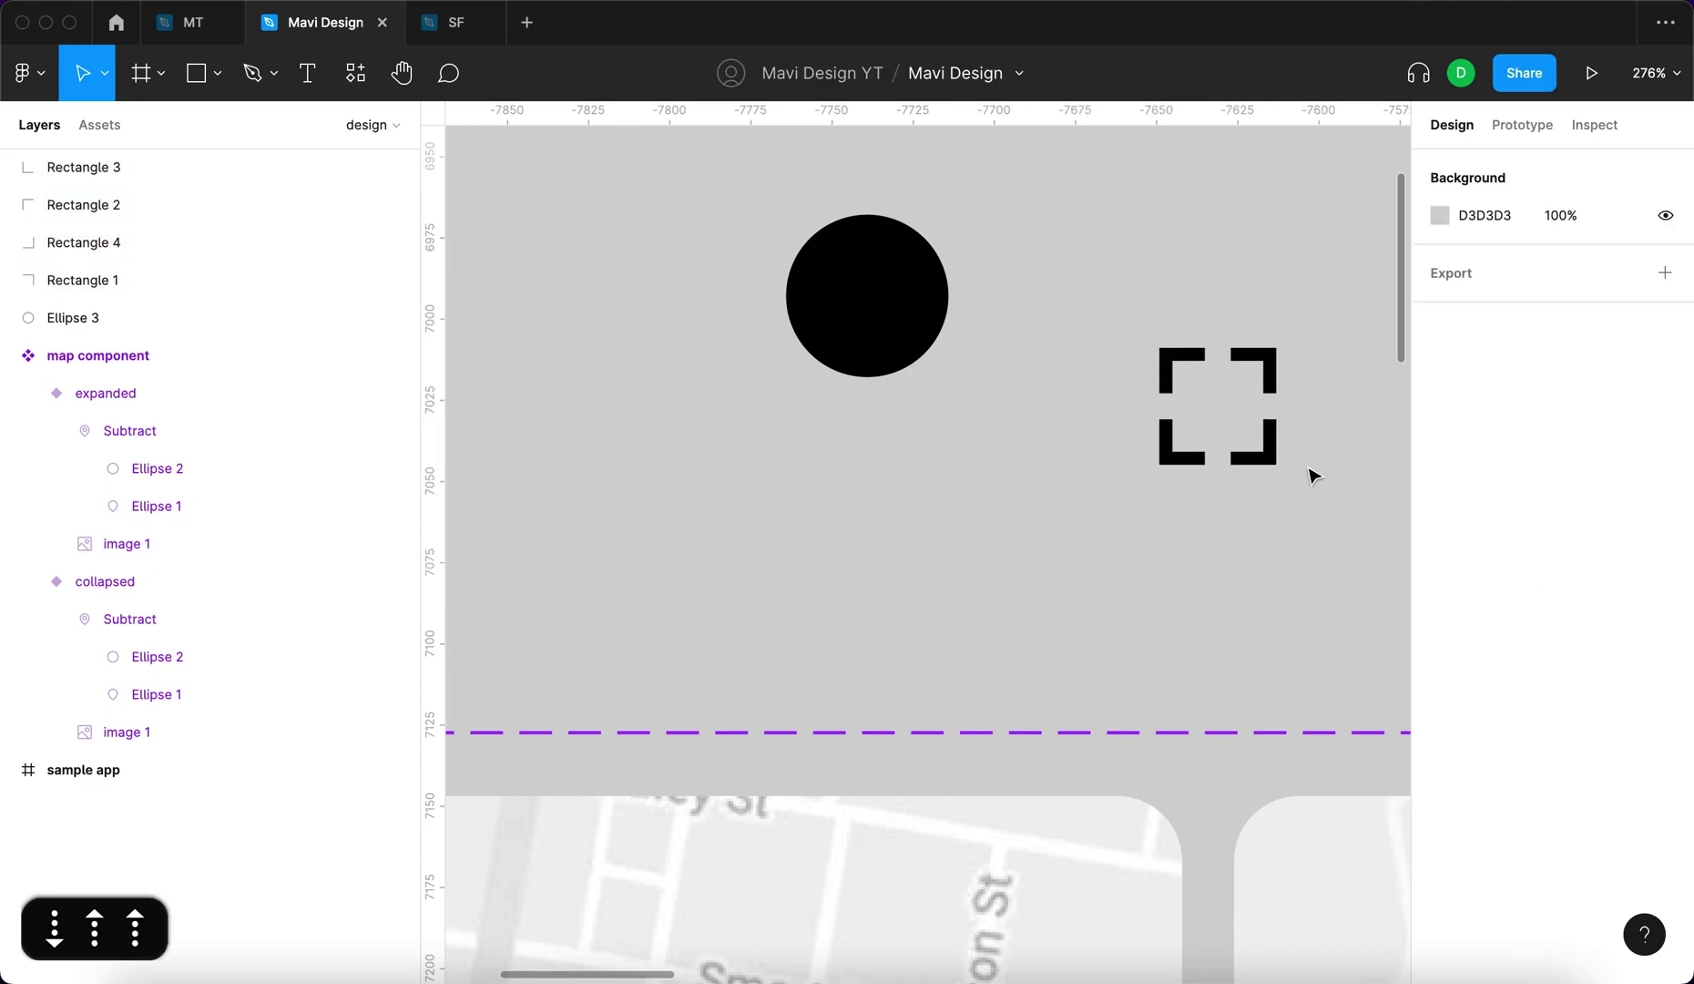
Set the width and height of all four corner brackets to 8.
scroll(1311, 476, "down", 5)
left_click_drag(1316, 515, 1198, 383)
scroll(1332, 393, "up", 5)
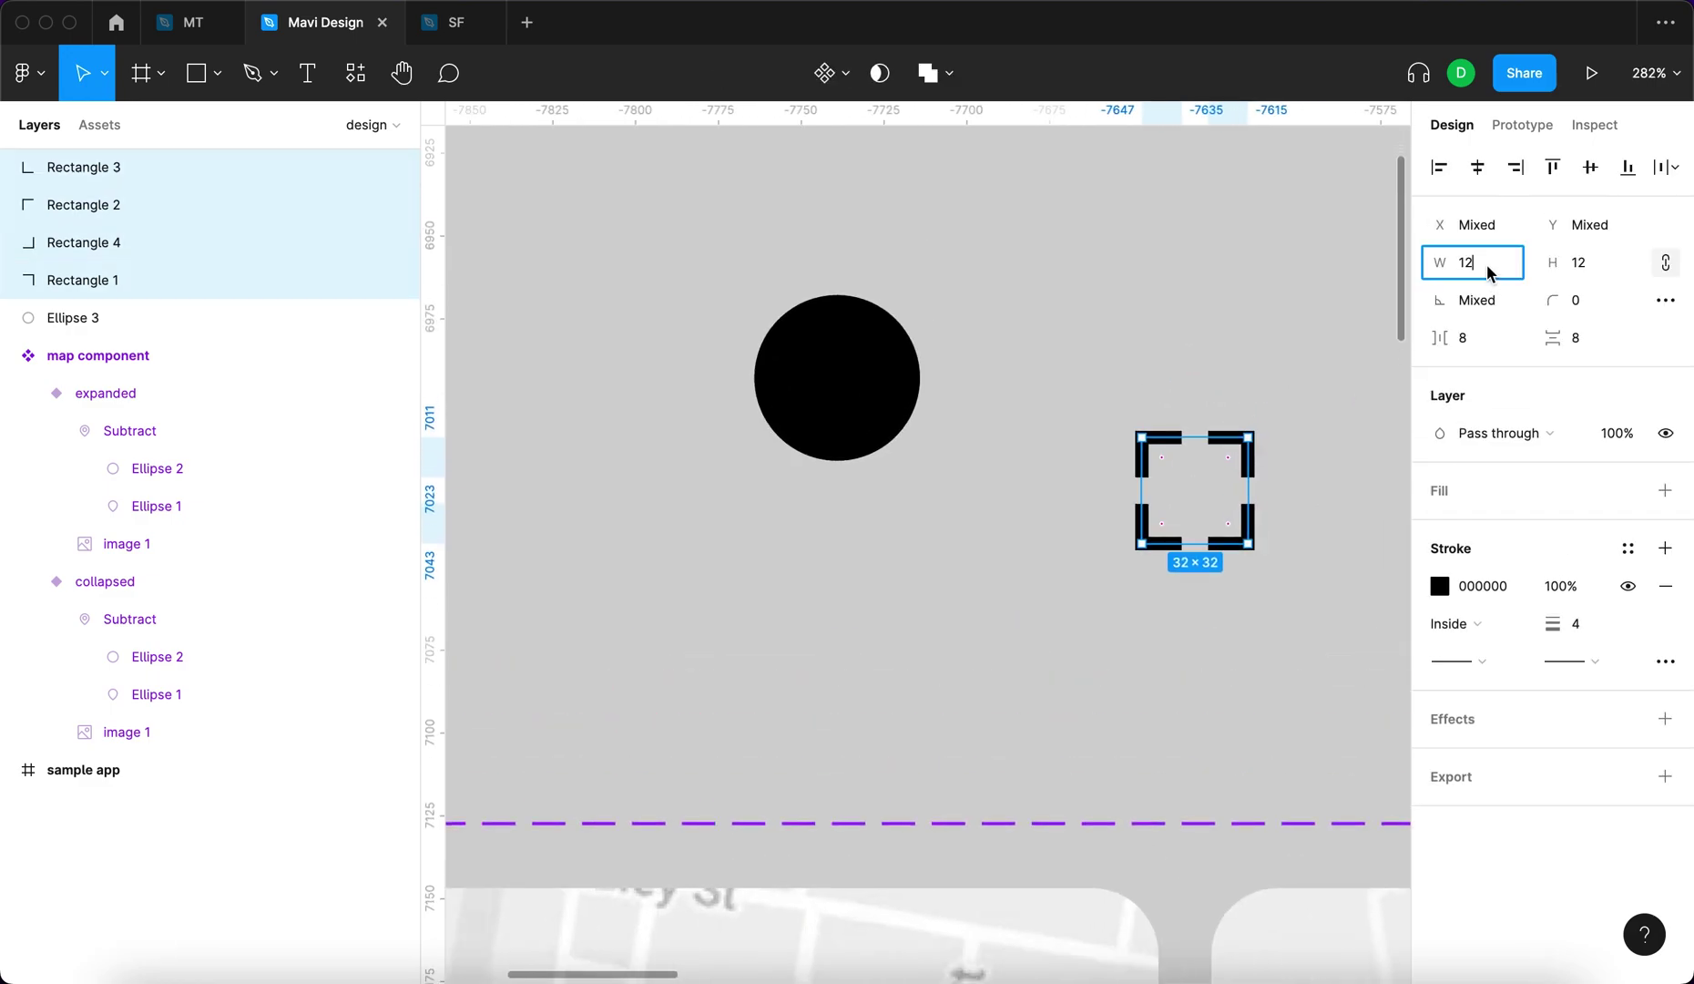
key("Down")
key("Down")
key("Down")
key("Down")
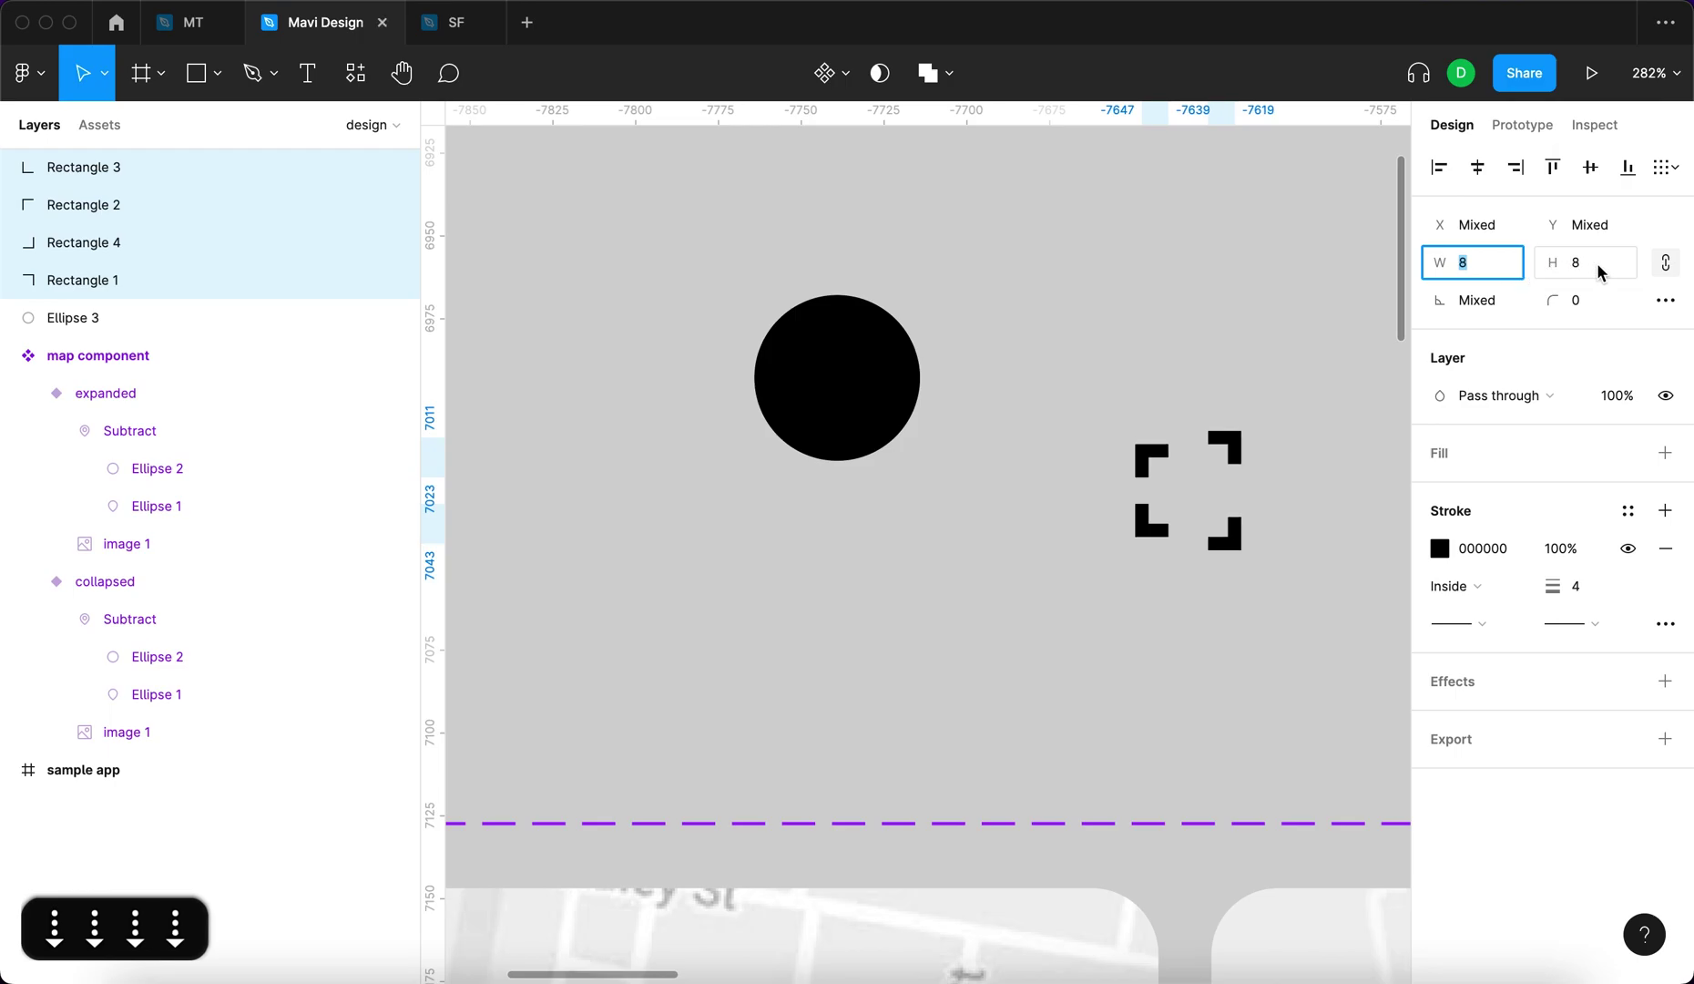
left_click(1234, 535)
Tidy up the four corner brackets into an evenly aligned square.
scroll(1157, 585, "down", 2)
left_click_drag(1157, 585, 994, 443)
left_click(1669, 167)
left_click(1561, 215)
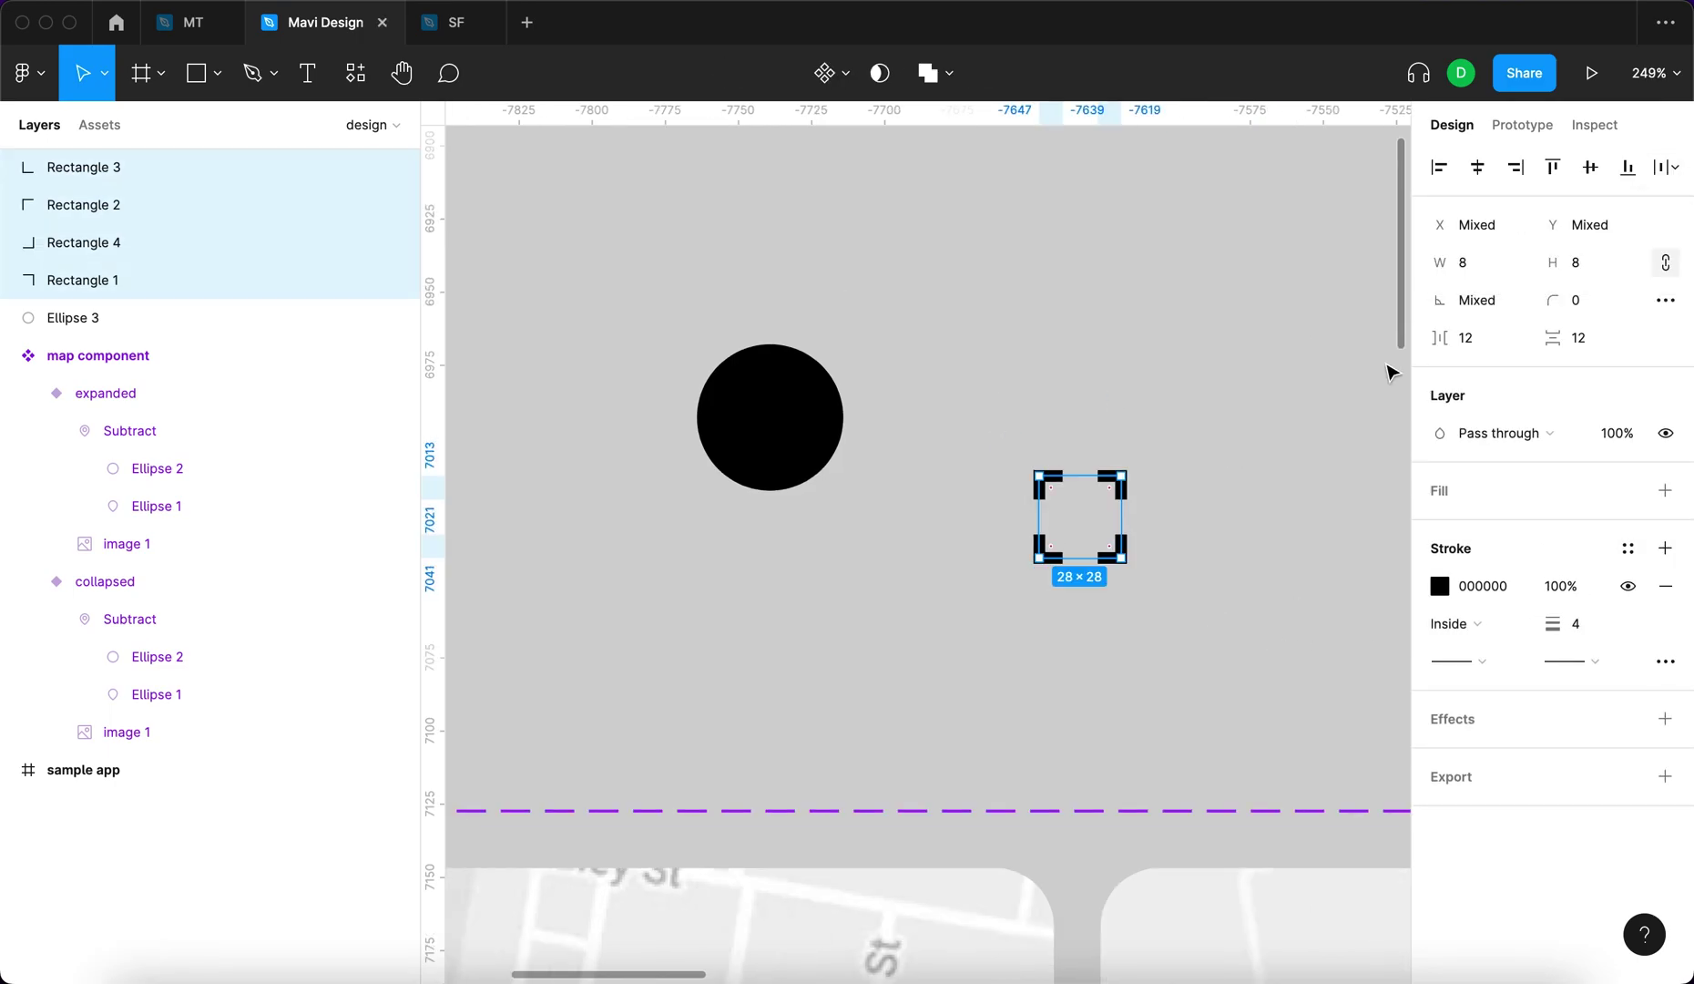
Set both the horizontal and vertical spacing between the four corner brackets to 6.
left_click(1468, 338)
key("Down")
key("Down")
key("Down")
key("Down")
key("Down")
key("Up")
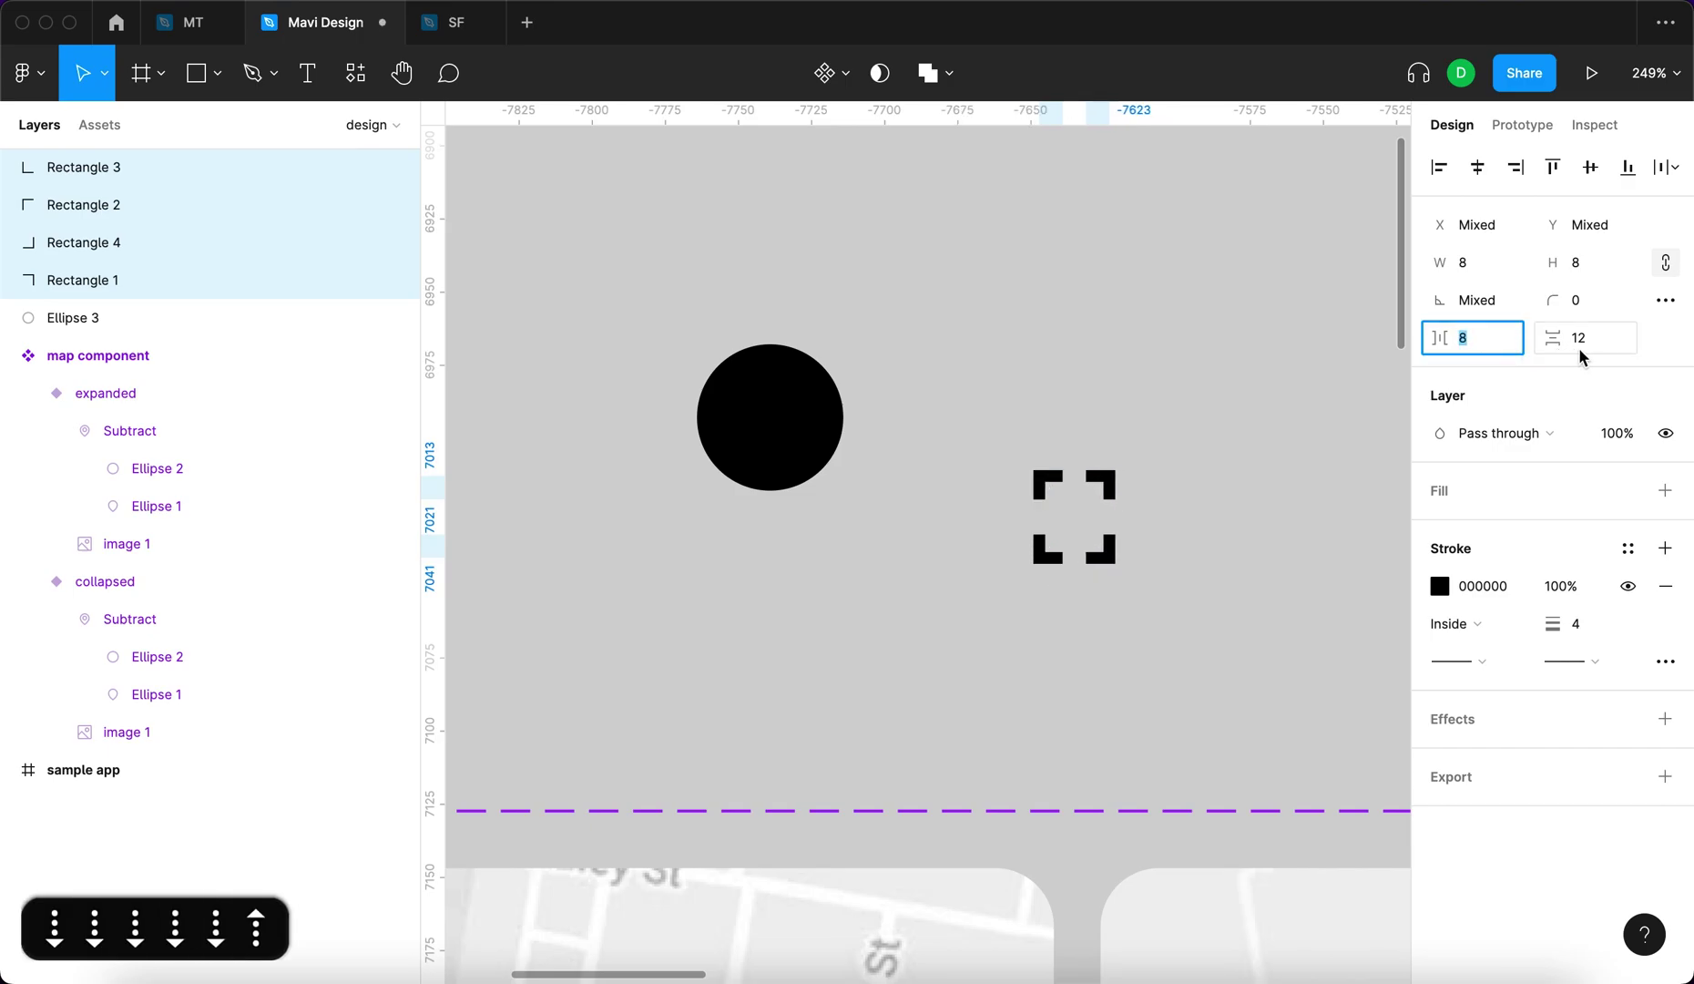
left_click(1580, 349)
key("Down")
key("Down")
key("Down")
key("Down")
left_click(1469, 337)
key("Down")
key("Down")
key("Down")
key("Down")
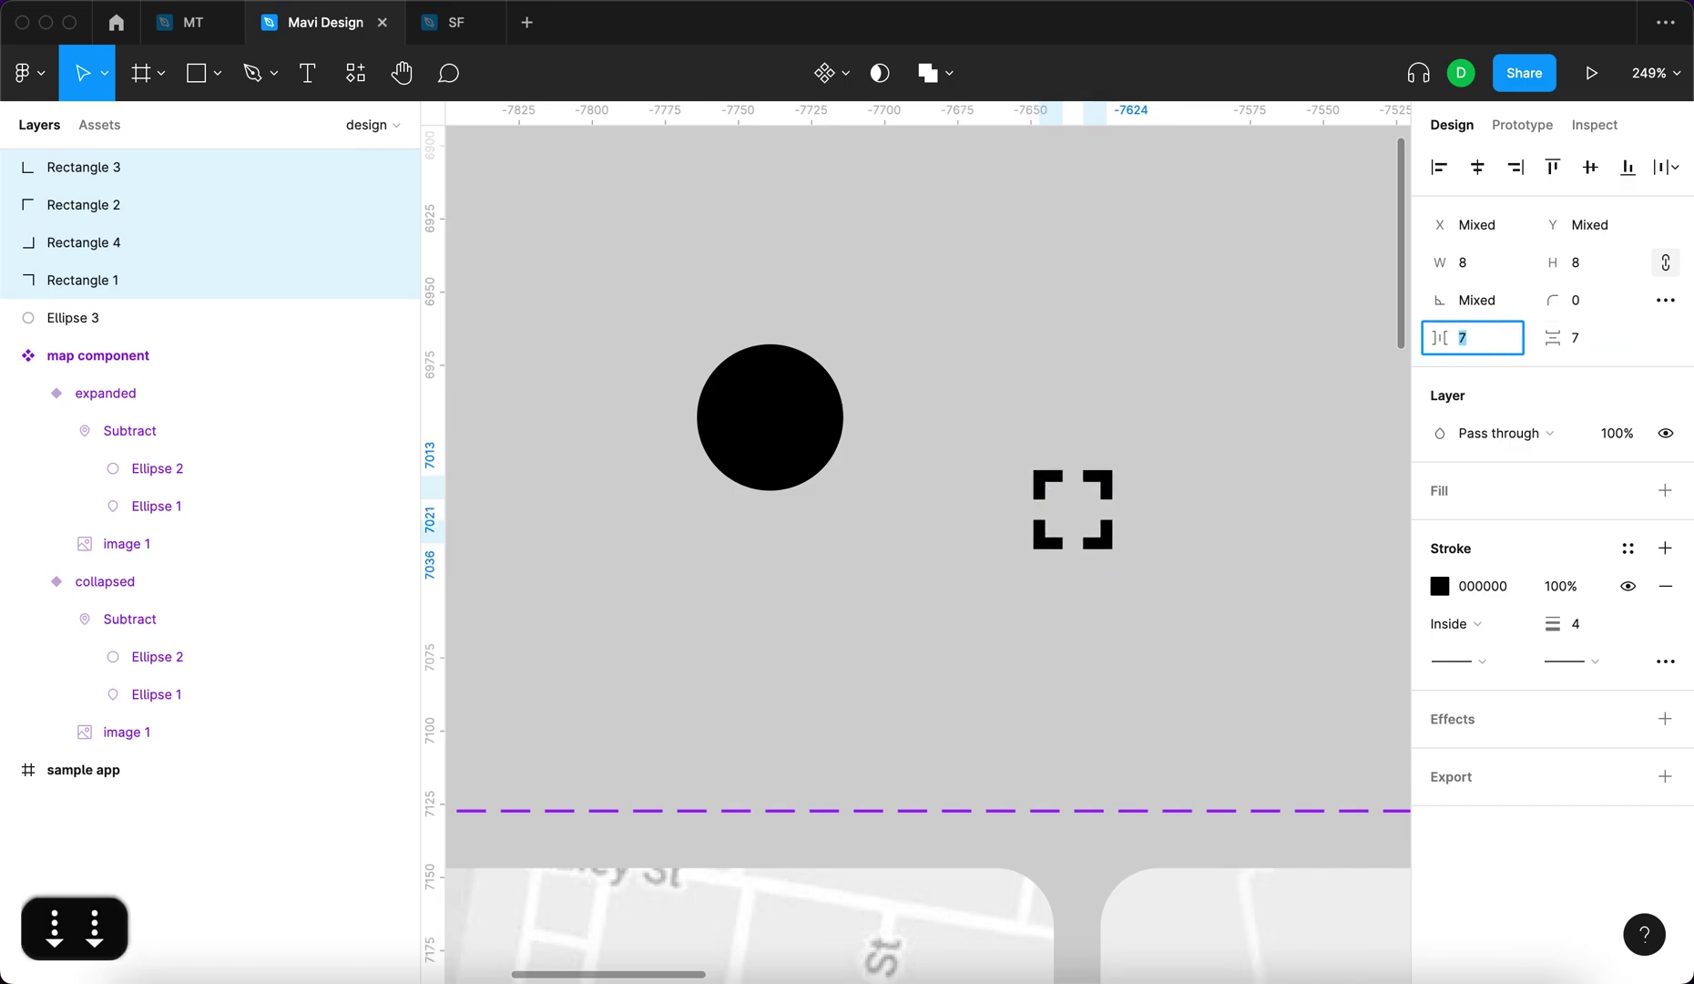
key("Return")
Change the stroke colour of the four corner brackets to white FFFFFF.
left_click(1241, 546)
left_click_drag(1189, 574, 929, 394)
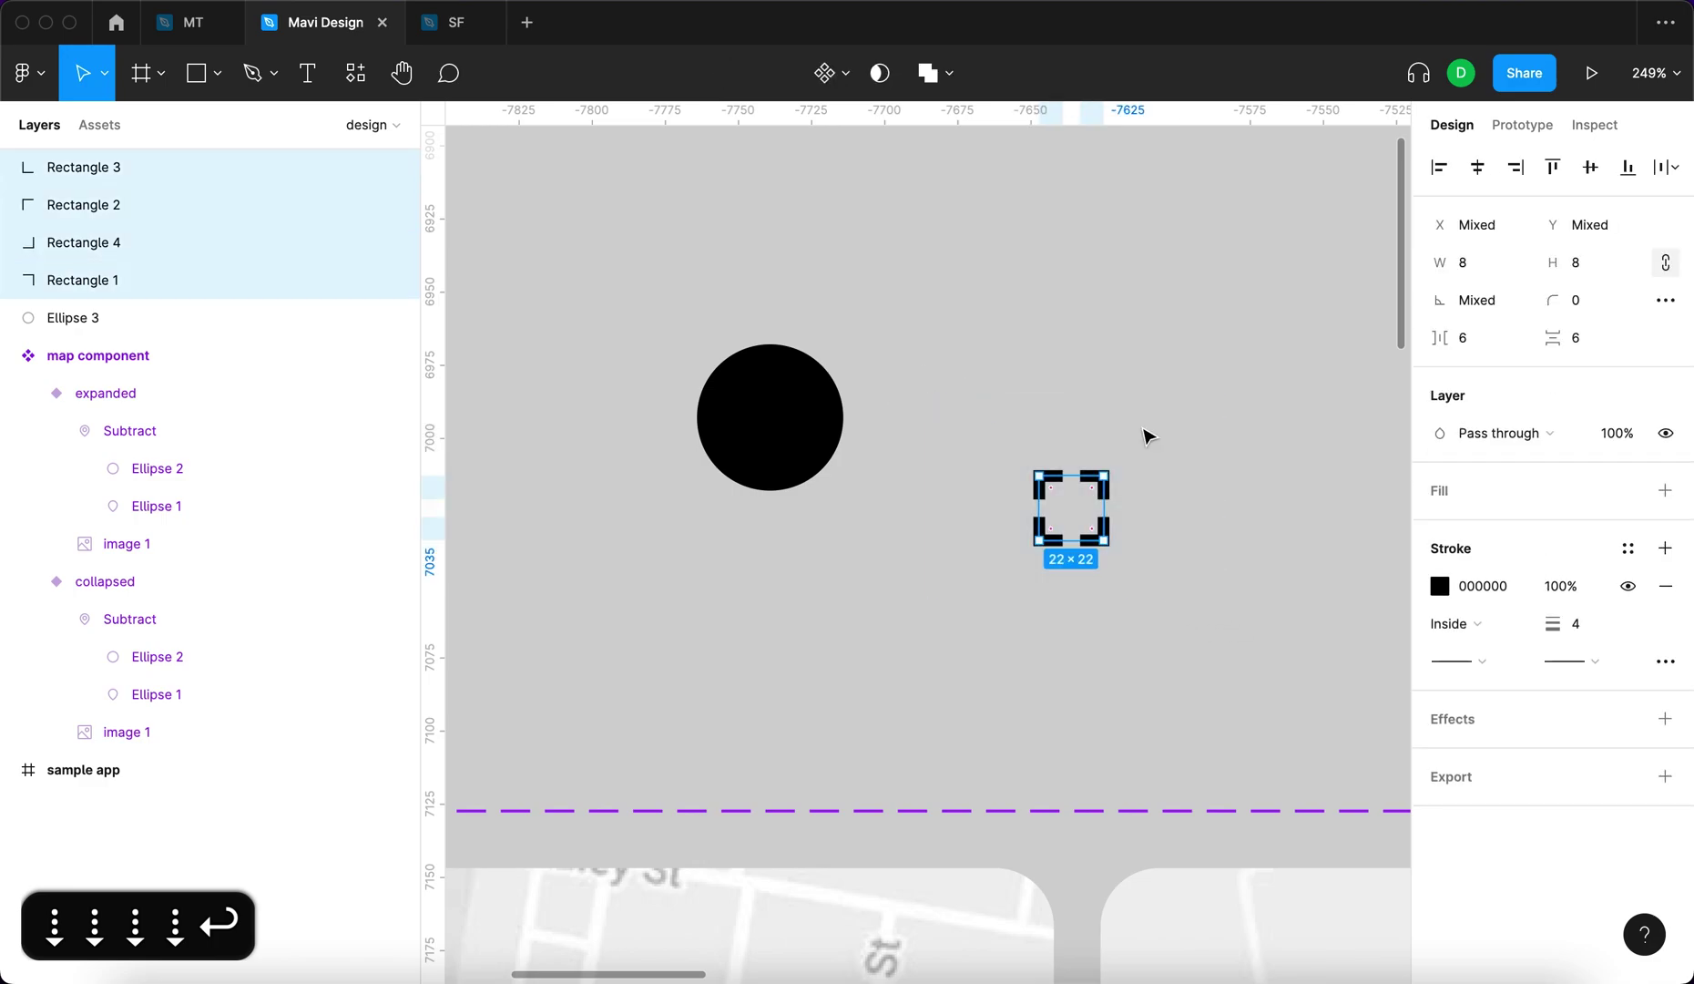
left_click(1440, 586)
type("ffffff")
key("Return")
left_click(1388, 372)
left_click(1259, 367)
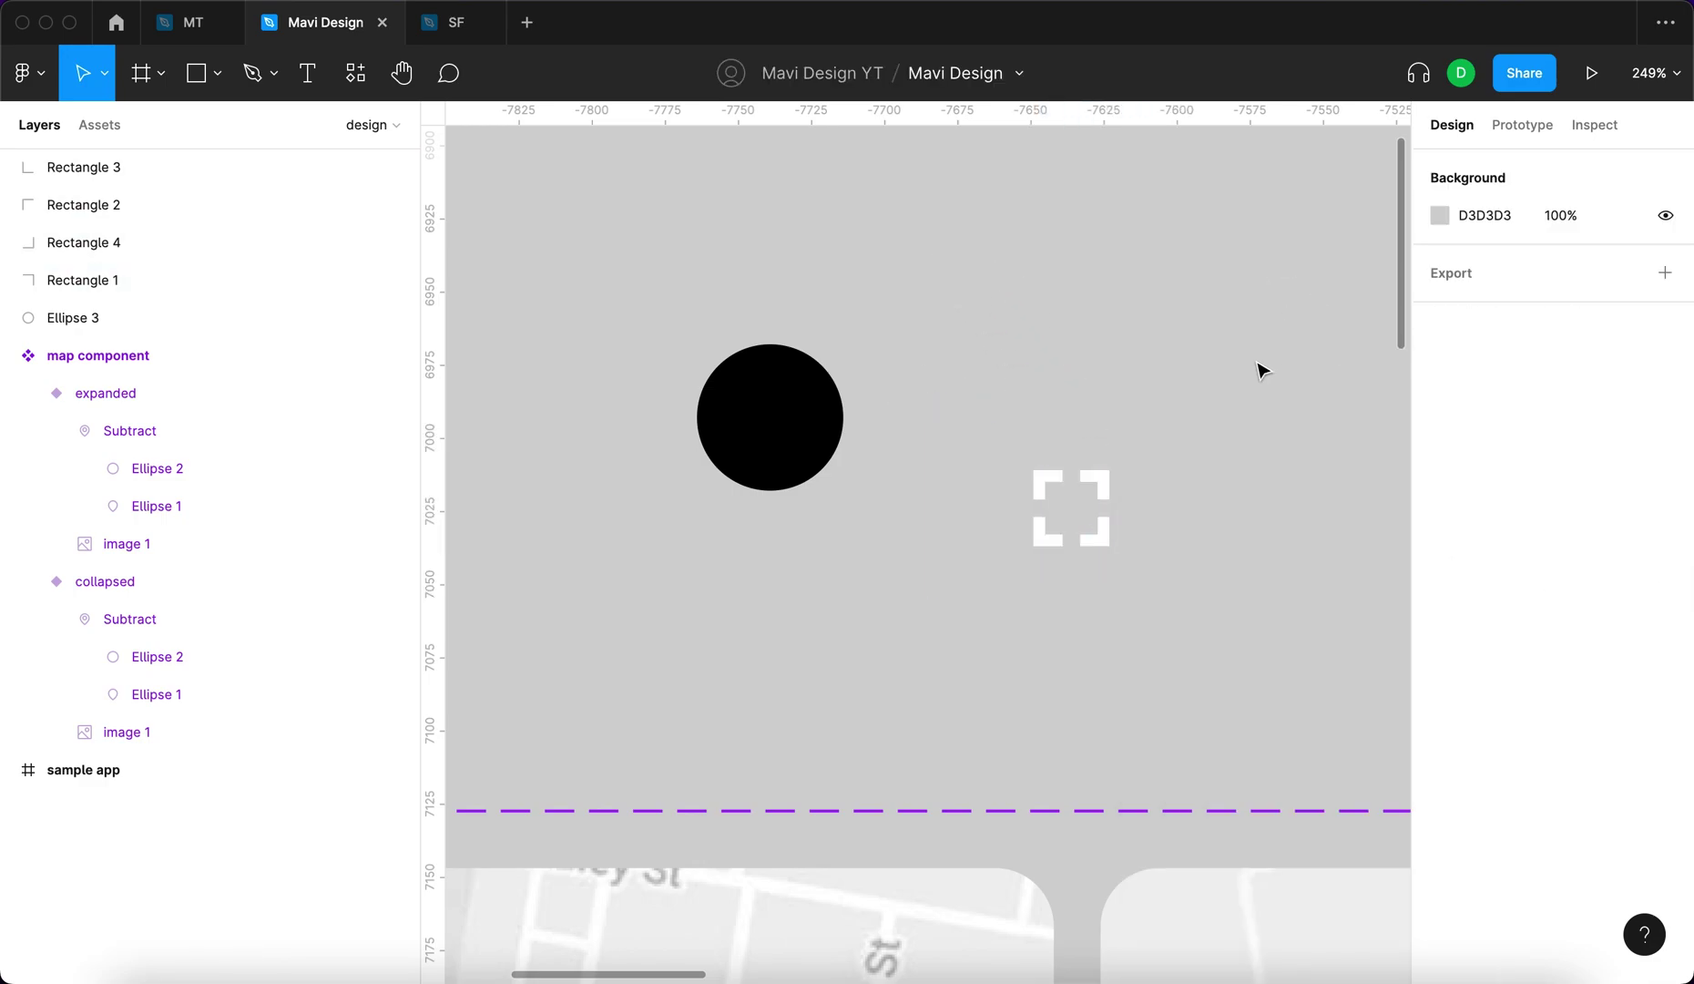
Center the four corner brackets on the black circle and set their stroke weight to 3.
left_click_drag(1239, 368, 932, 666)
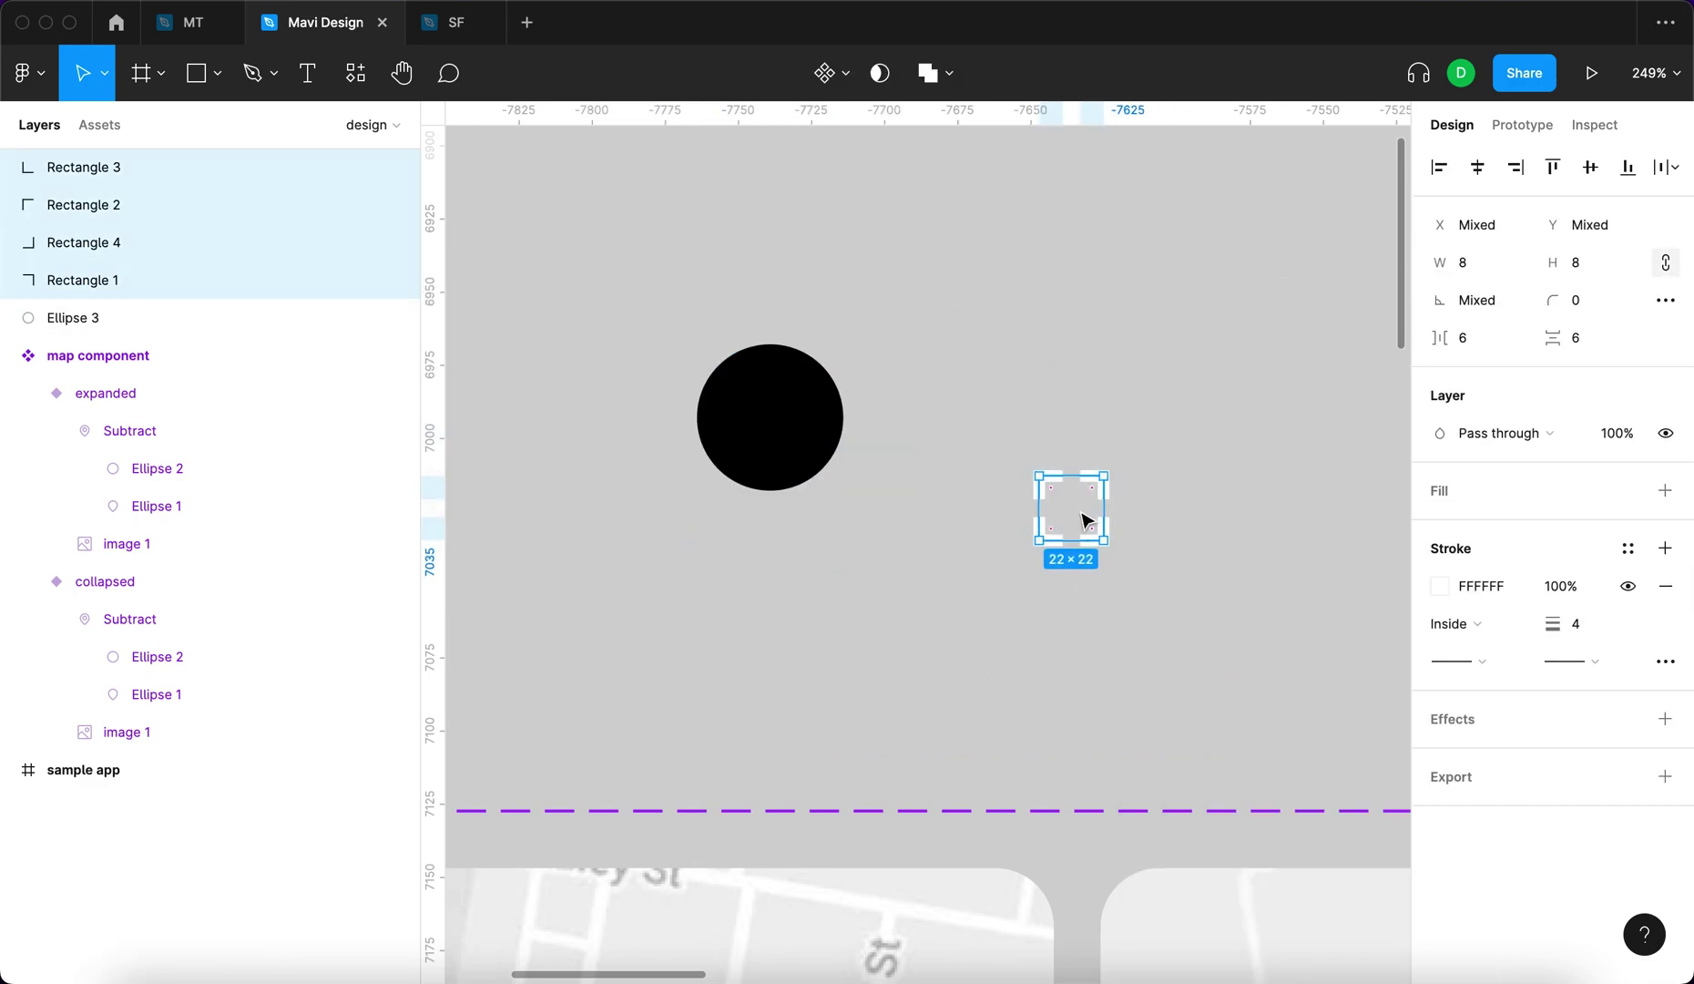
left_click_drag(1086, 519, 774, 420)
scroll(1040, 382, "up", 3)
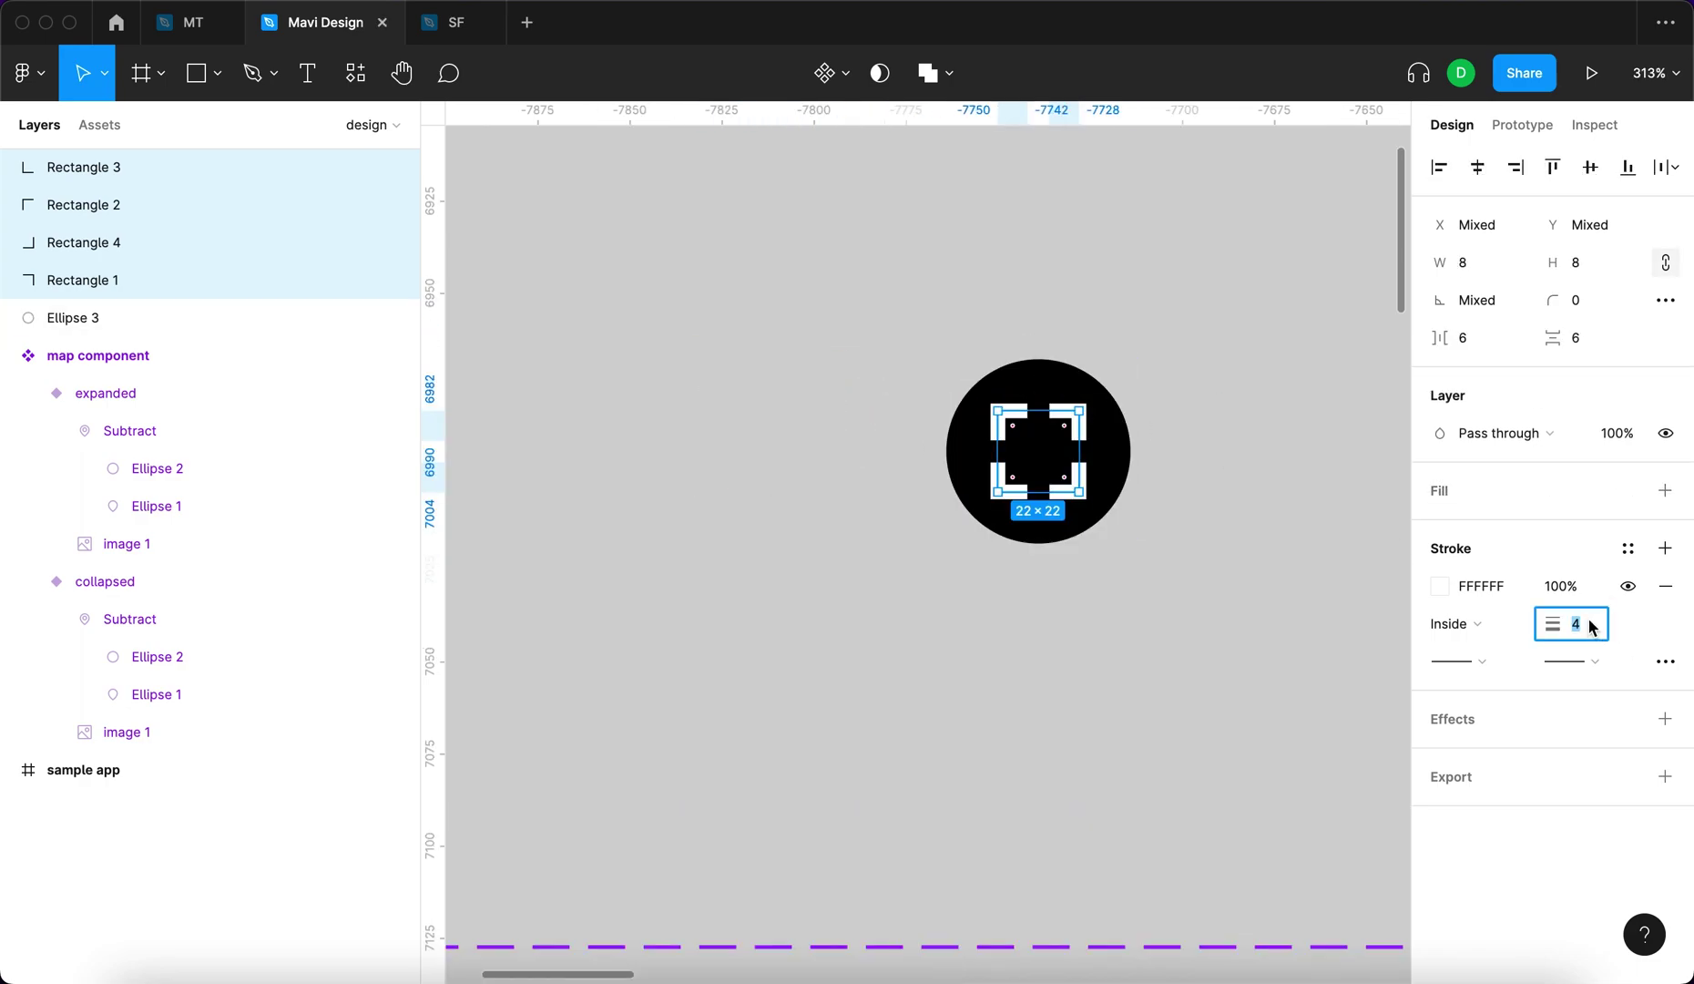
key("Down")
left_click(1325, 700)
Duplicate the black circle with its four brackets and place the copy to the right of the original.
scroll(1313, 718, "down", 4)
scroll(1311, 719, "up", 2)
scroll(1275, 719, "right", 3)
left_click_drag(1163, 719, 608, 333)
left_click_drag(836, 533, 1084, 521, "alt")
Delete the lower end point of the upper-left bracket in the copied icon, leaving a horizontal bar.
left_click(980, 497)
scroll(987, 501, "up", 5)
key("Return")
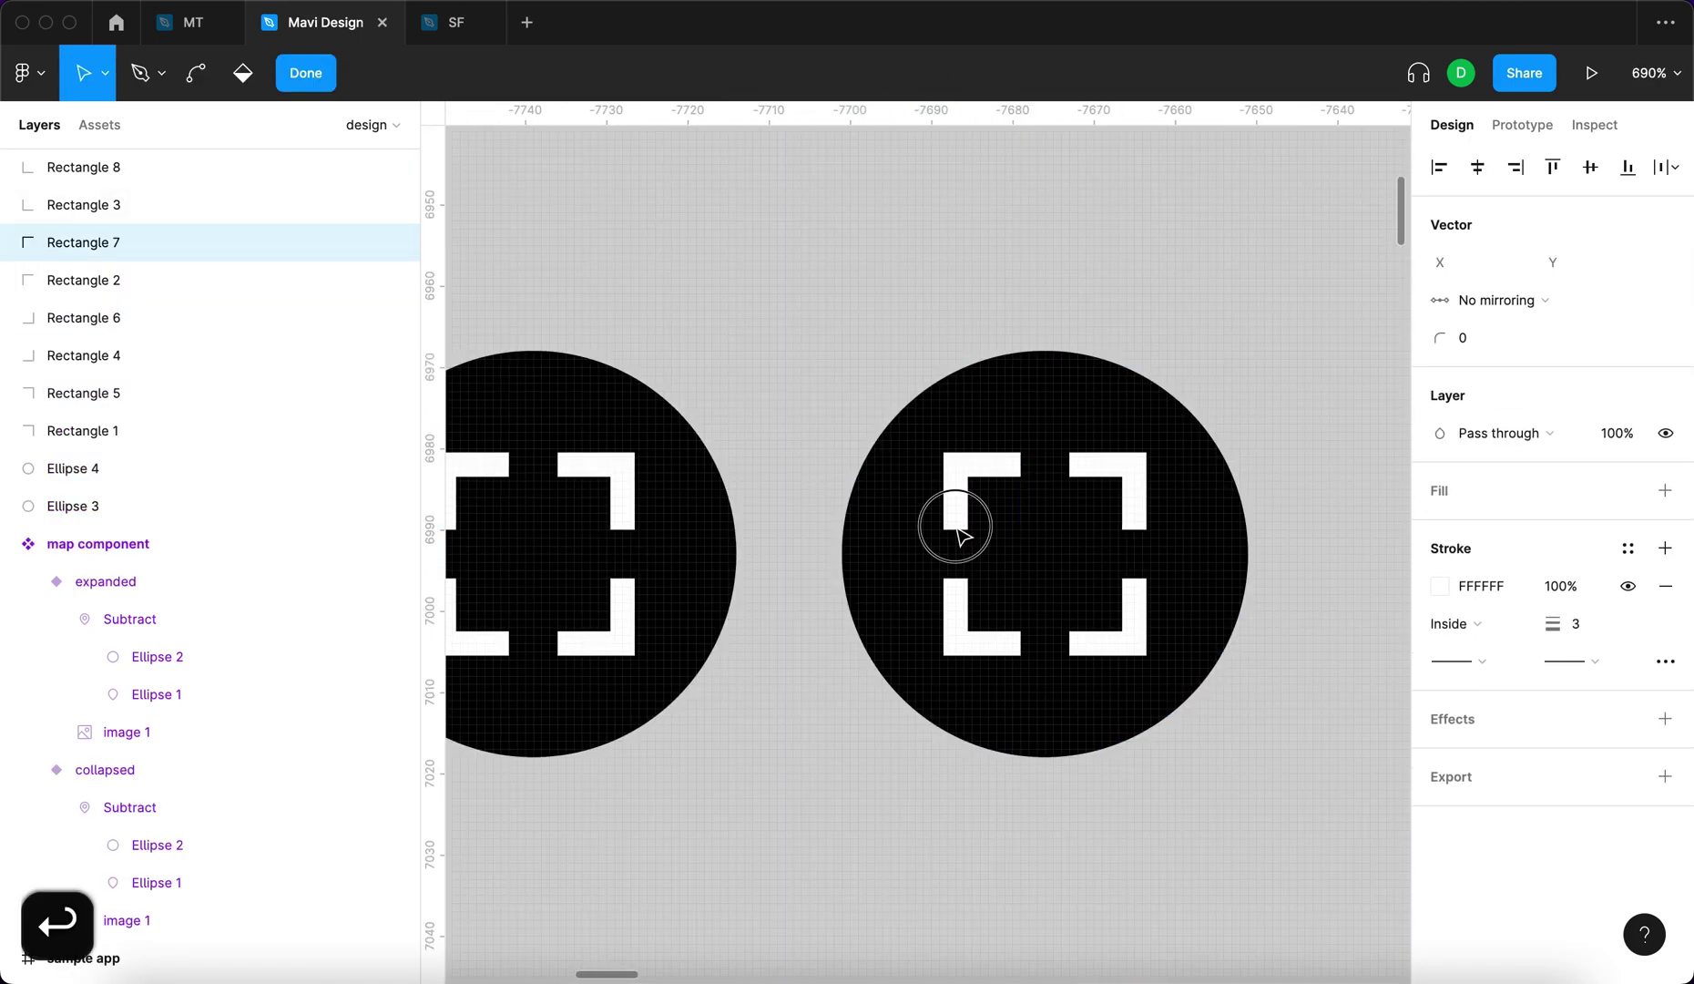
left_click(956, 528)
key("Delete")
key("Return")
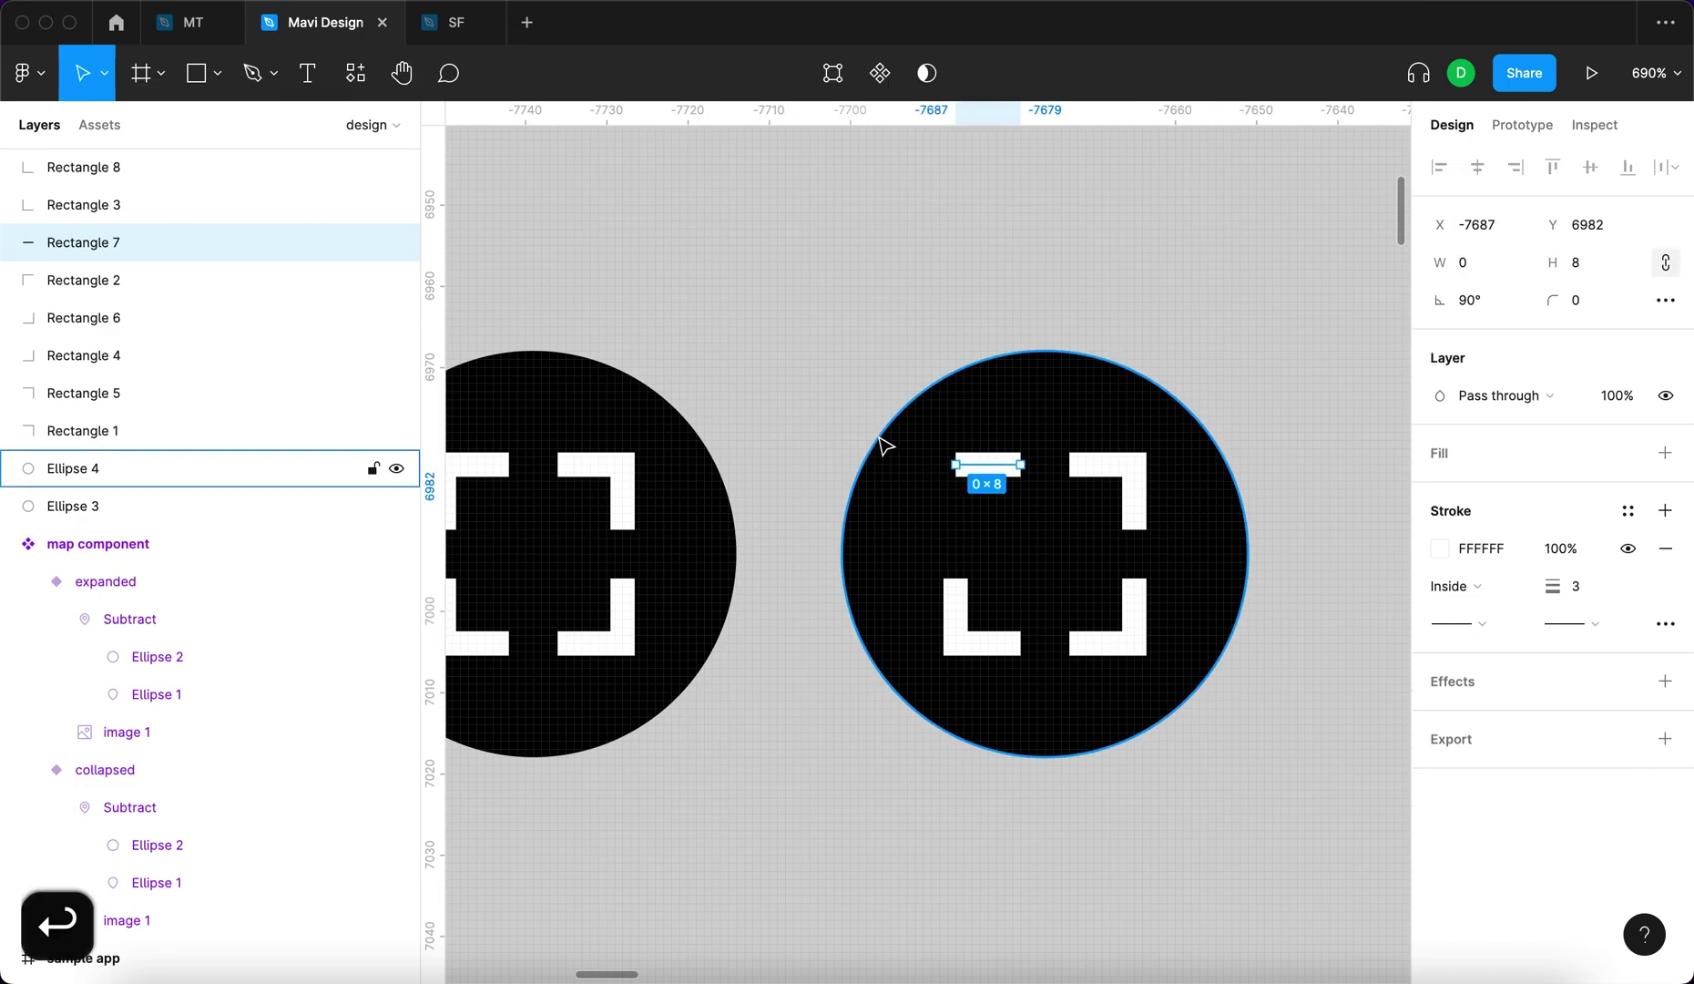
Delete the other three corner brackets from the copied icon.
left_click(1129, 469)
left_click(1137, 645, "shift")
left_click(965, 639, "shift")
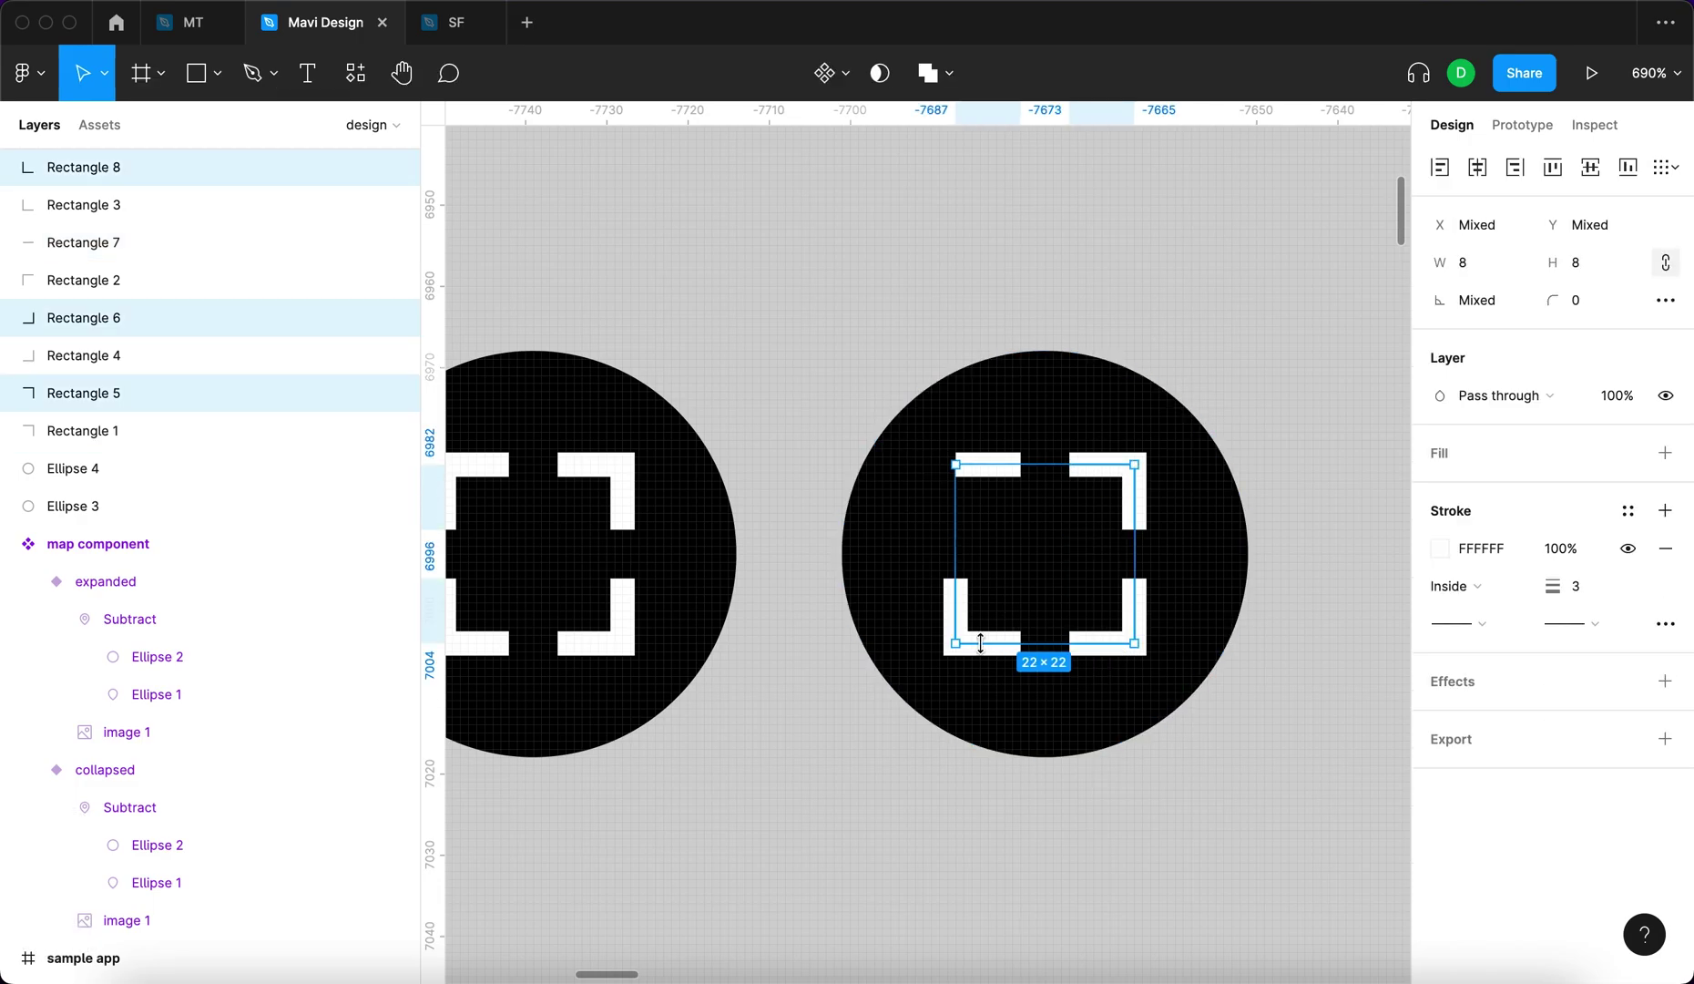
key("Delete")
Rotate the white bar in the copied icon to 135° and set its height to 18.
left_click(983, 467)
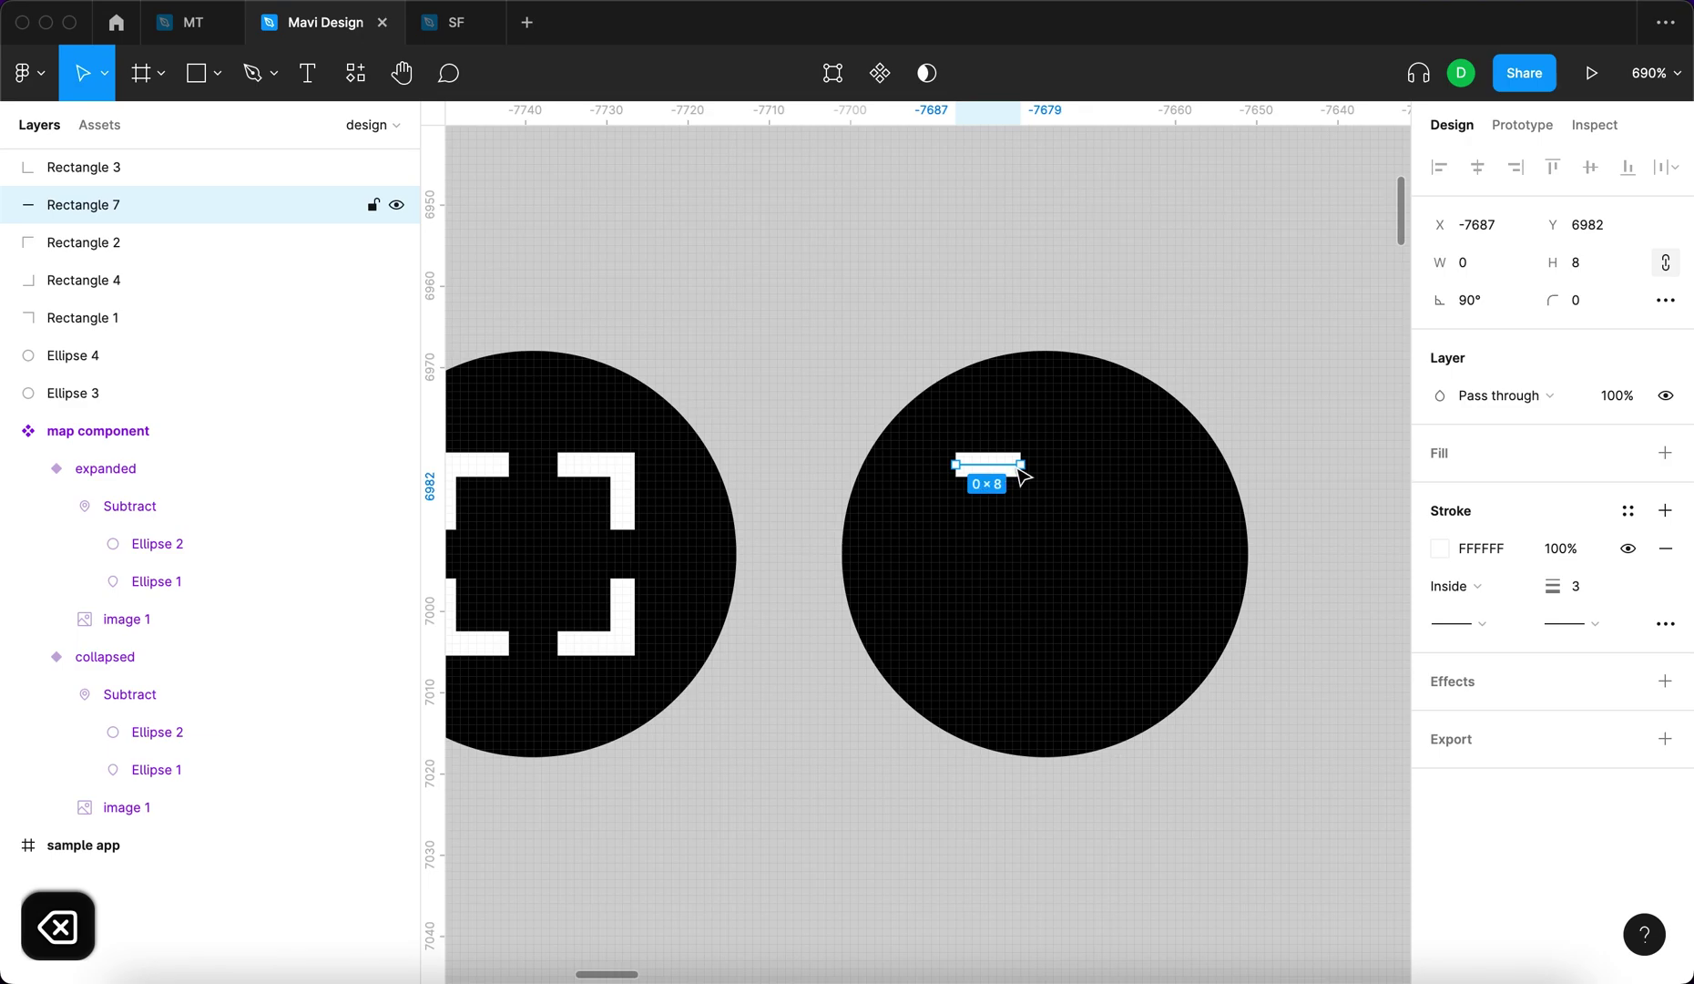
left_click_drag(1031, 468, 1027, 438)
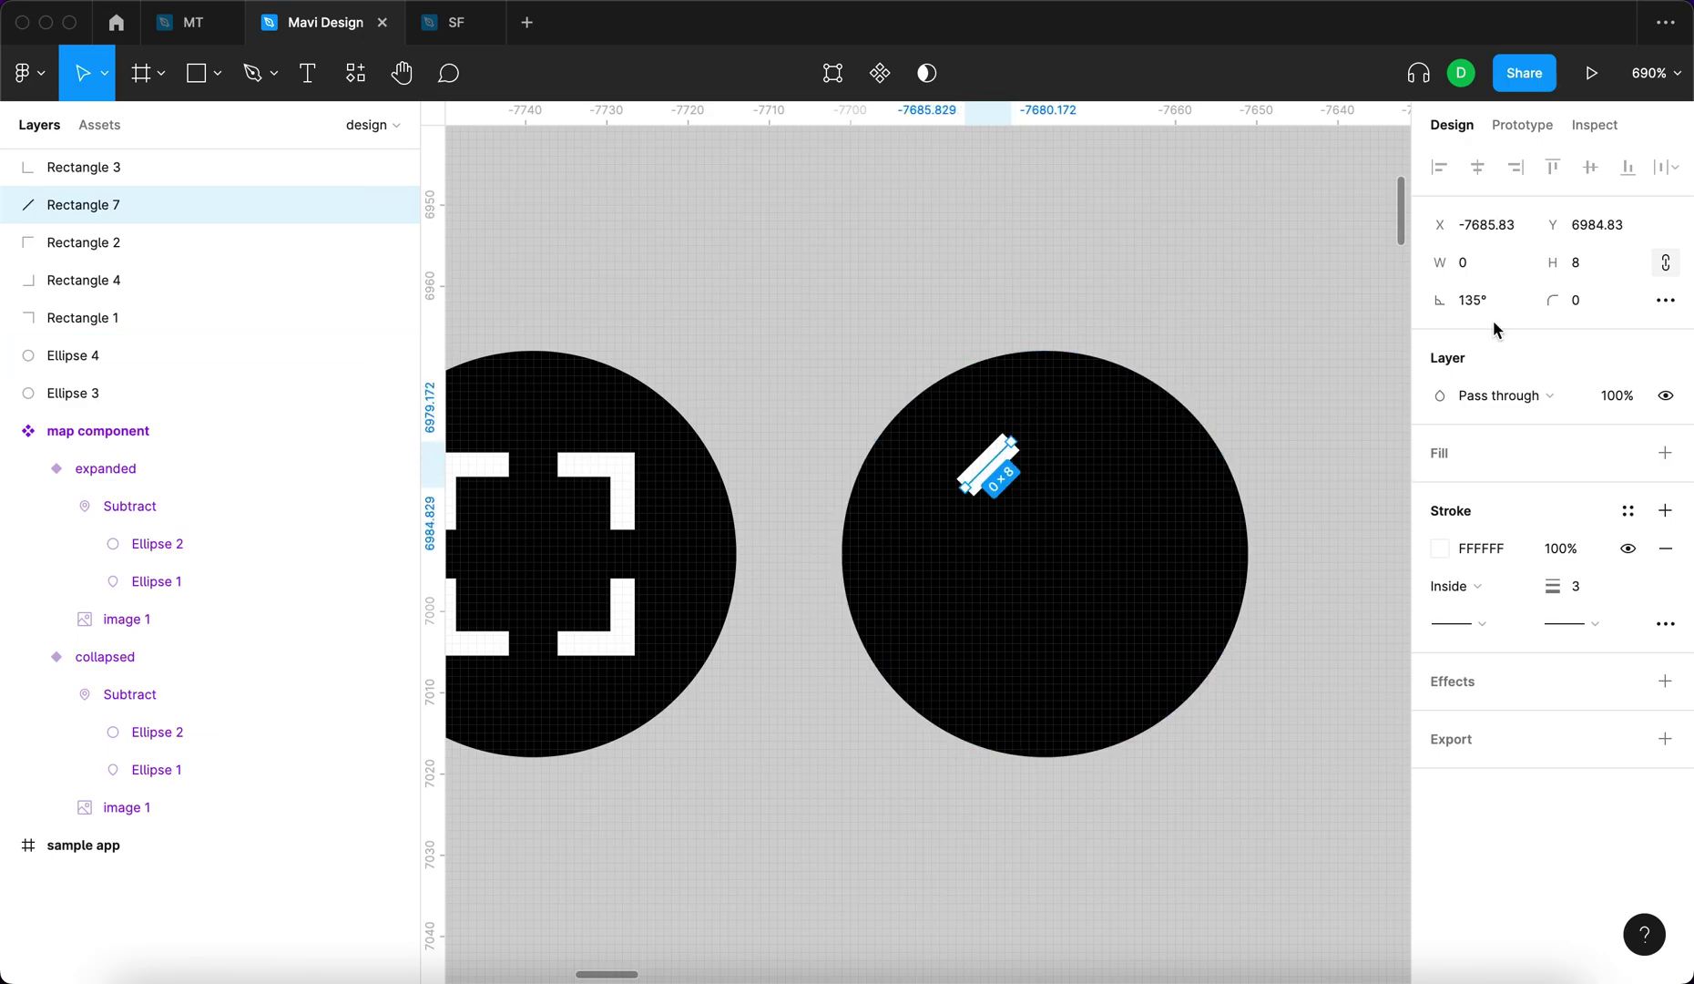
key("shift+Up")
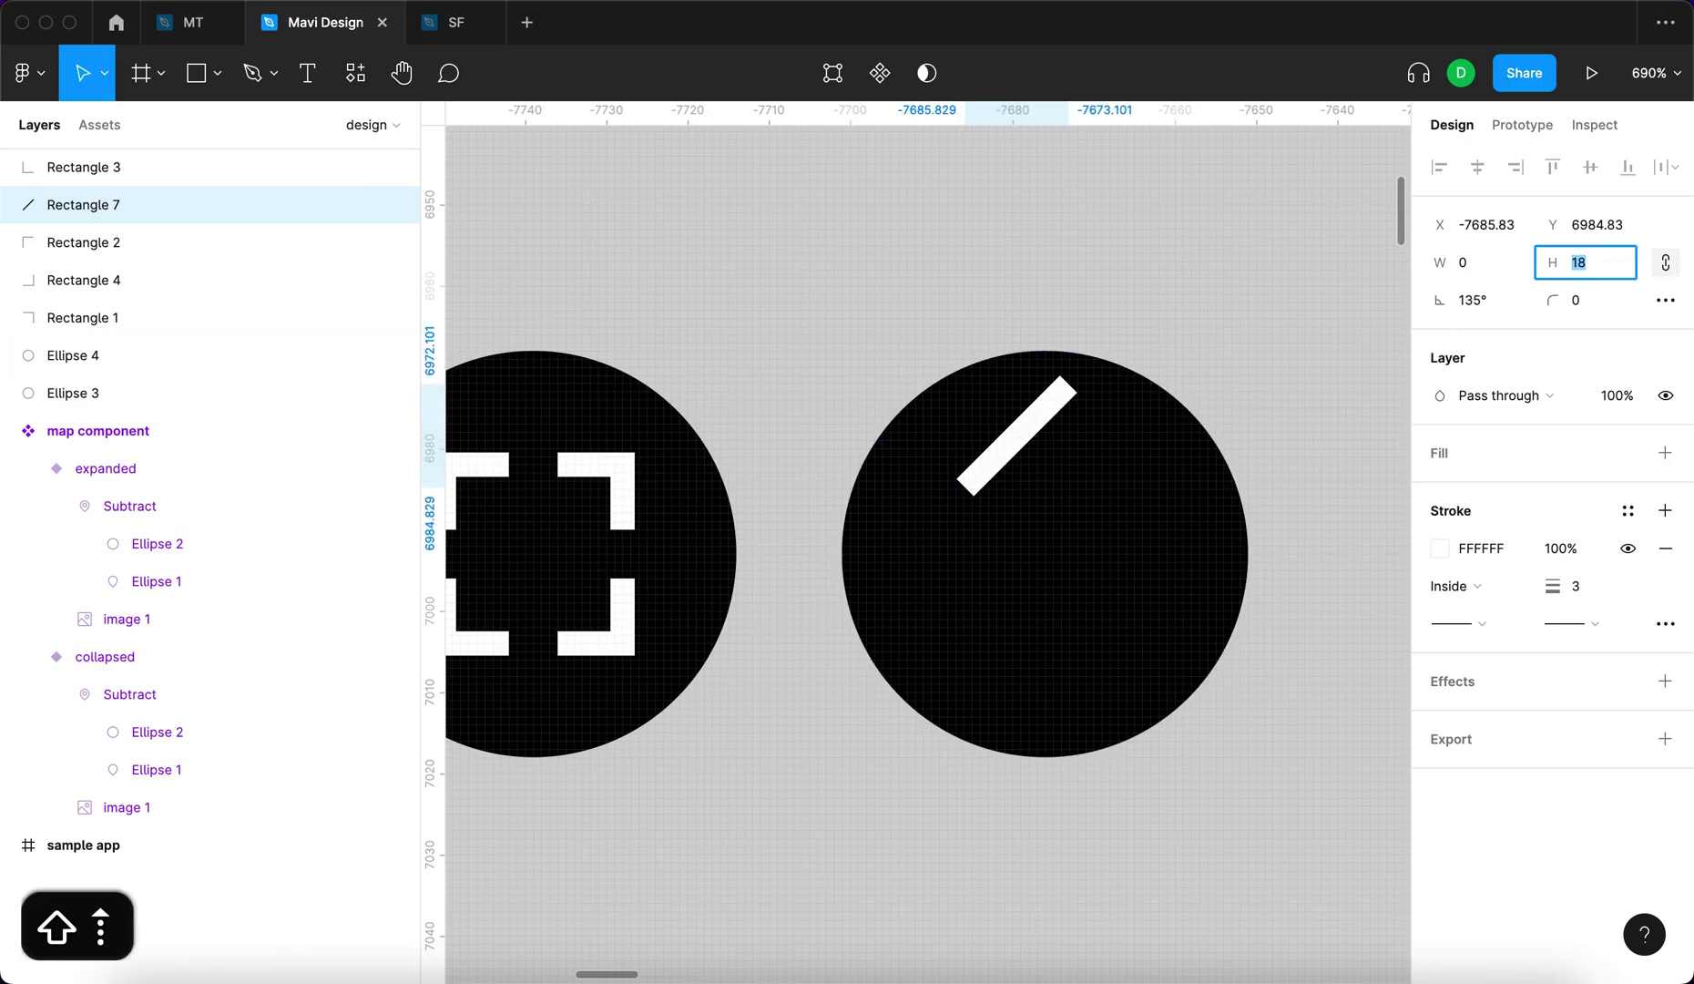
Set the diagonal bar's height to 20 and centre it horizontally and vertically on the copied circle.
key("shift+Up")
key("Down")
key("Down")
key("Down")
key("Down")
key("Down")
key("Down")
key("Down")
key("Down")
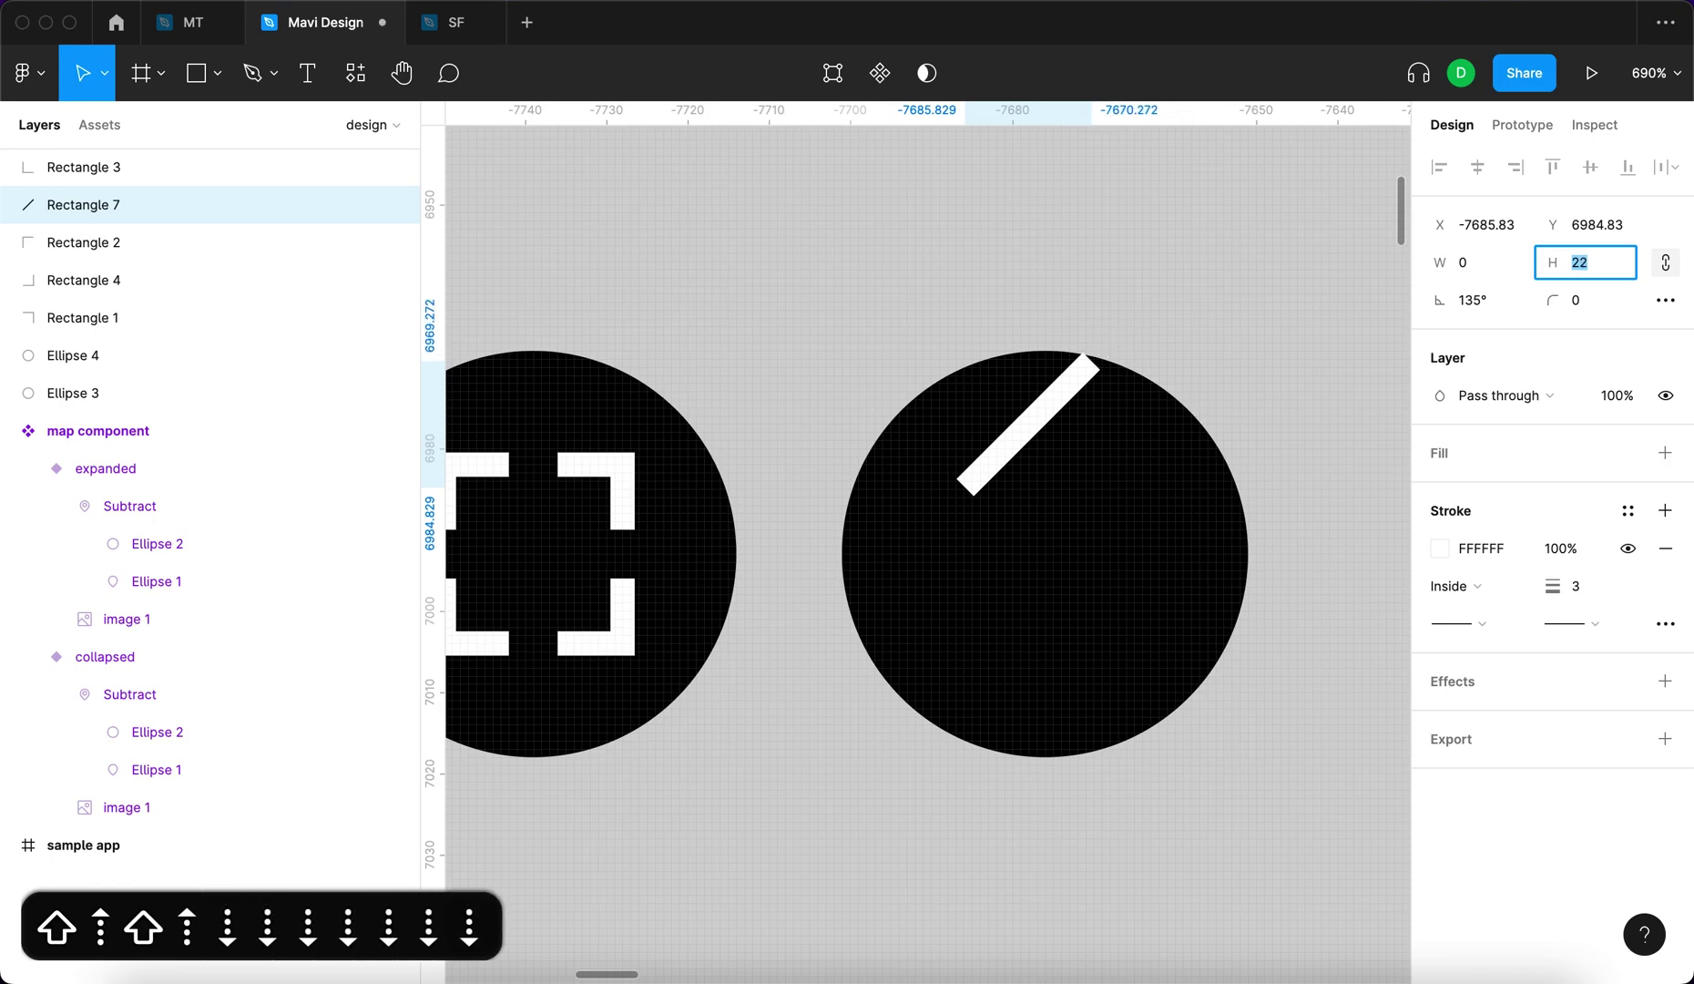
key("Return")
left_click(1150, 492, "shift")
left_click(1477, 167)
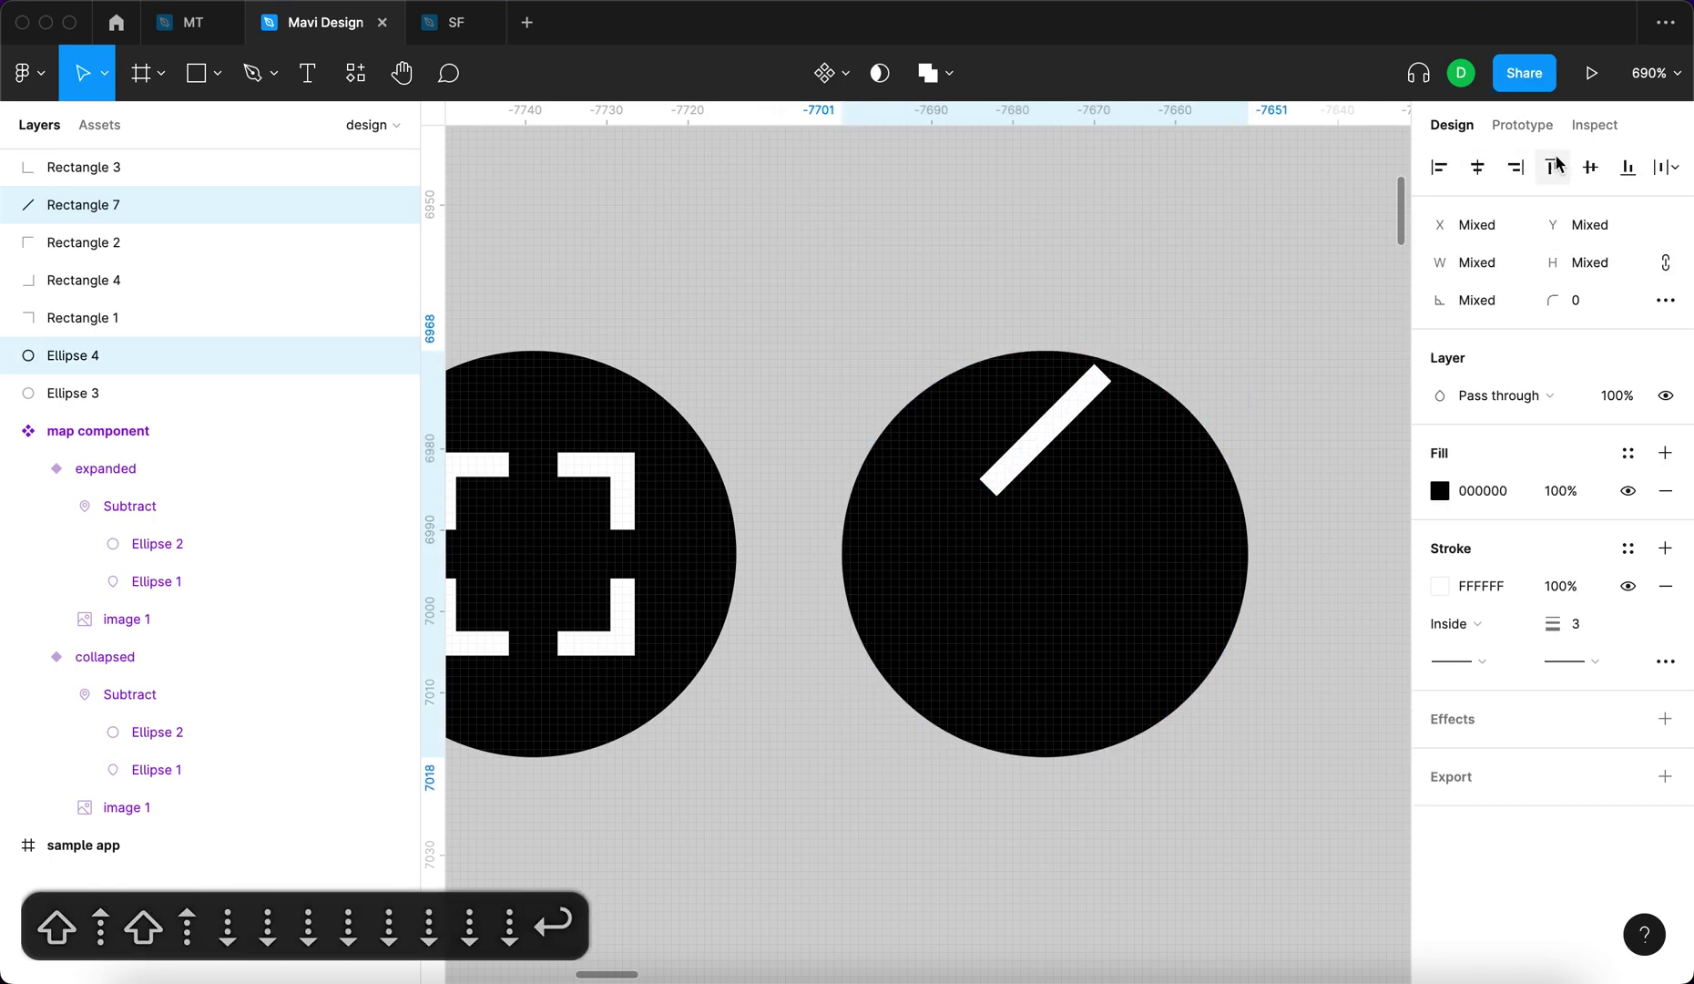
left_click(1591, 167)
Duplicate the diagonal white bar and flip the copy vertically to form an X.
left_click(1316, 318)
left_click(1055, 558)
key("super+d")
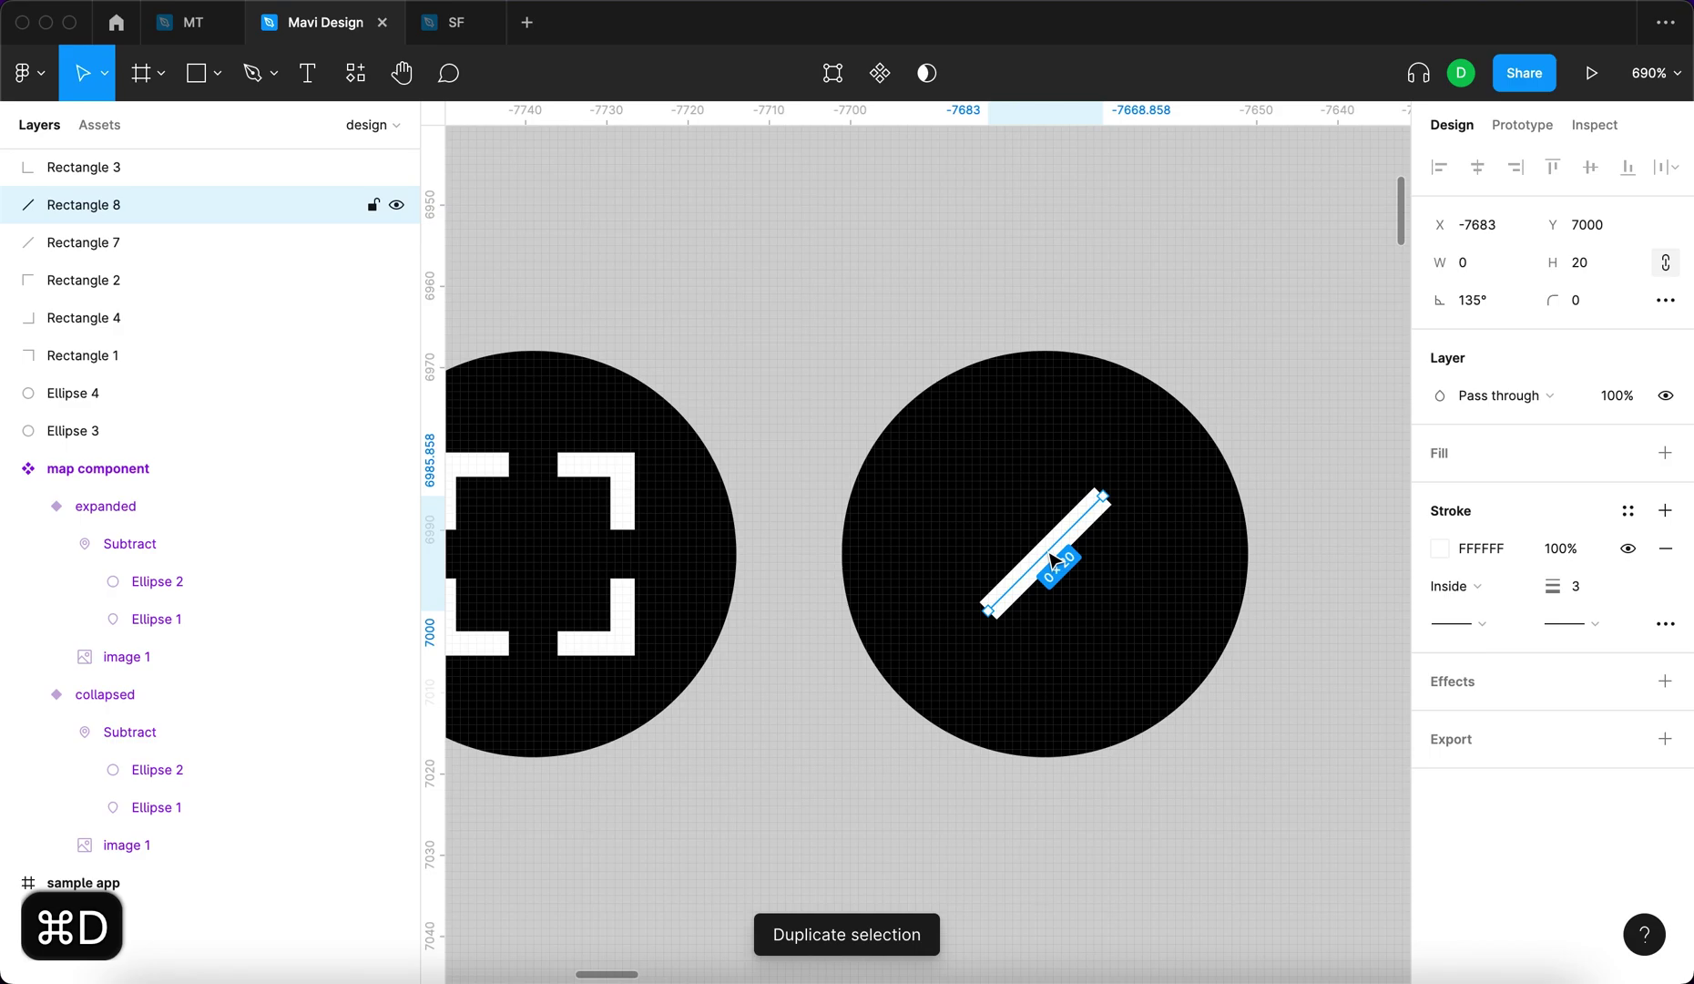
key("shift+v")
left_click(1197, 318)
Group the two crossed bars of the close icon, and group the four brackets of the expand icon.
scroll(1197, 319, "down", 5)
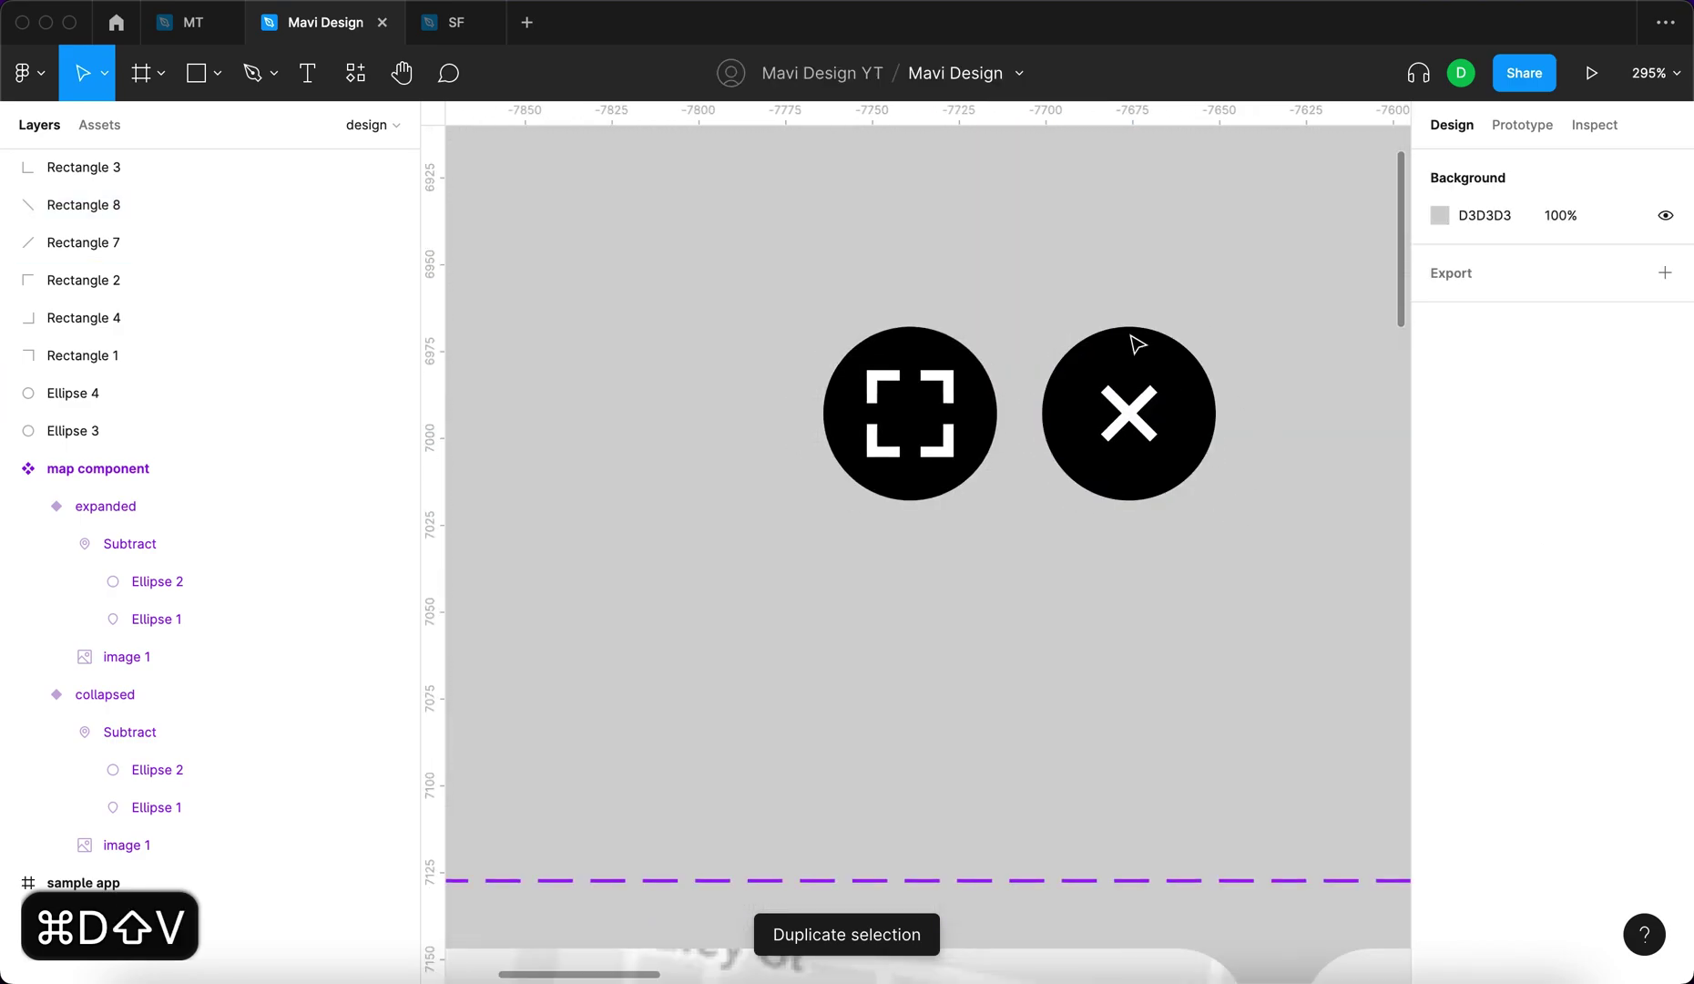
left_click_drag(1236, 490, 1090, 370)
key("super+g")
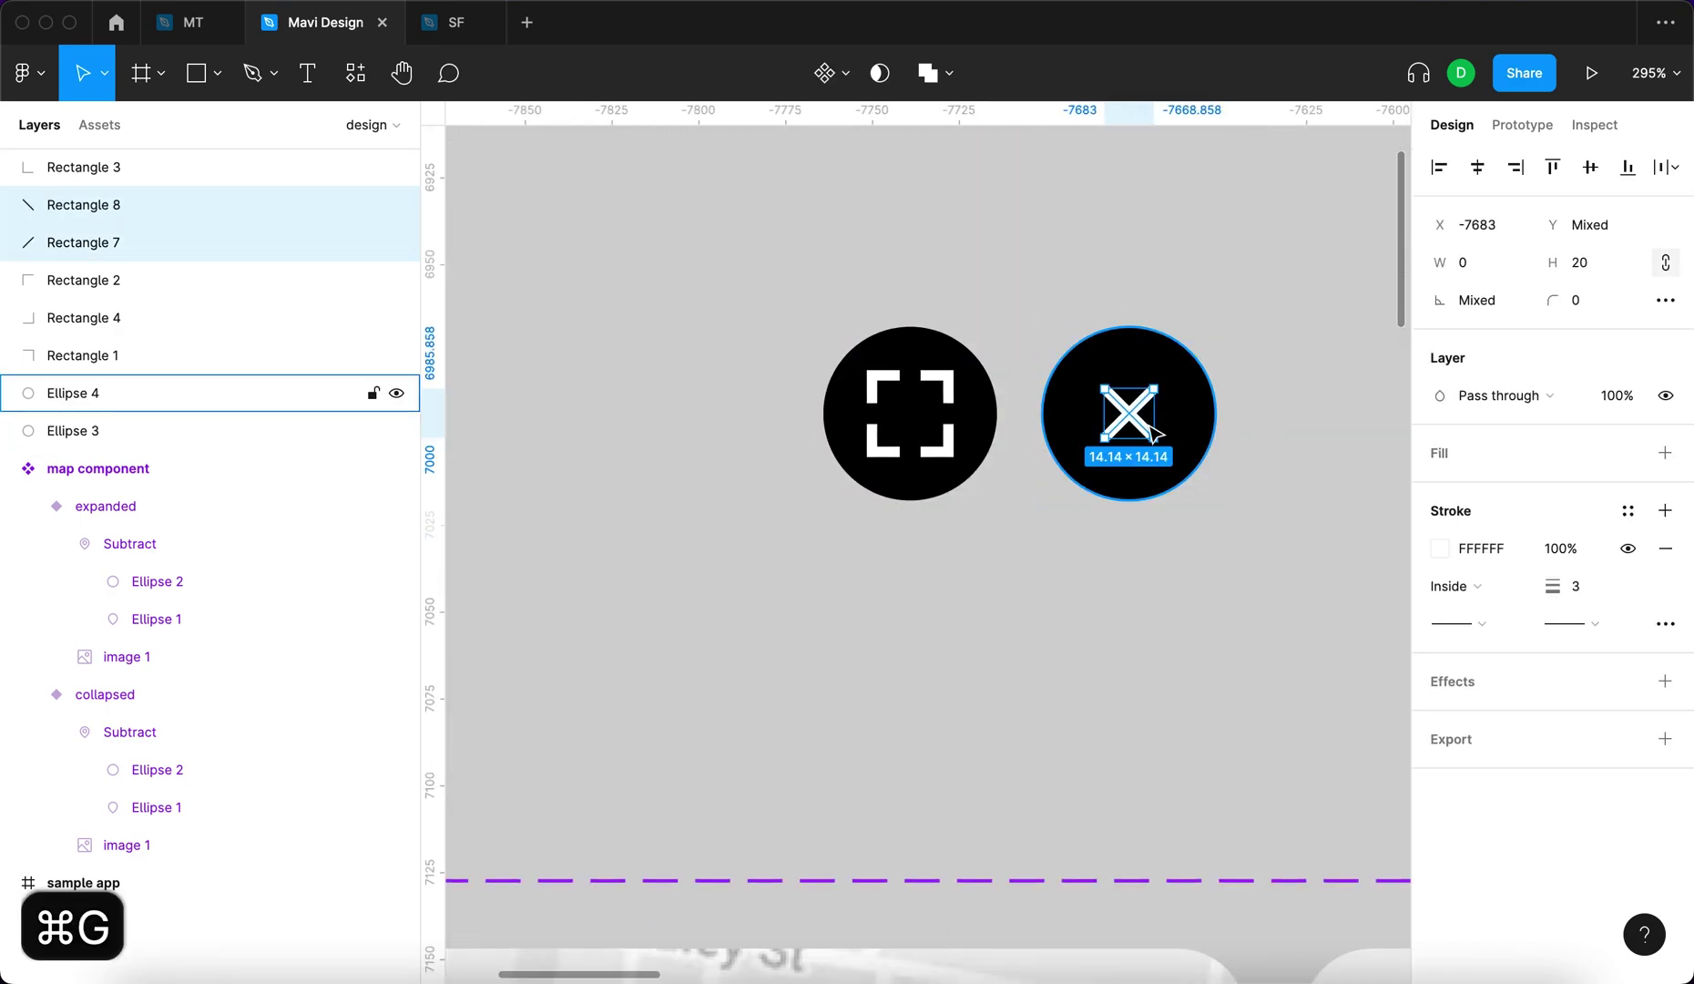
left_click_drag(777, 295, 980, 463)
left_click(977, 461, "shift")
key("super+g")
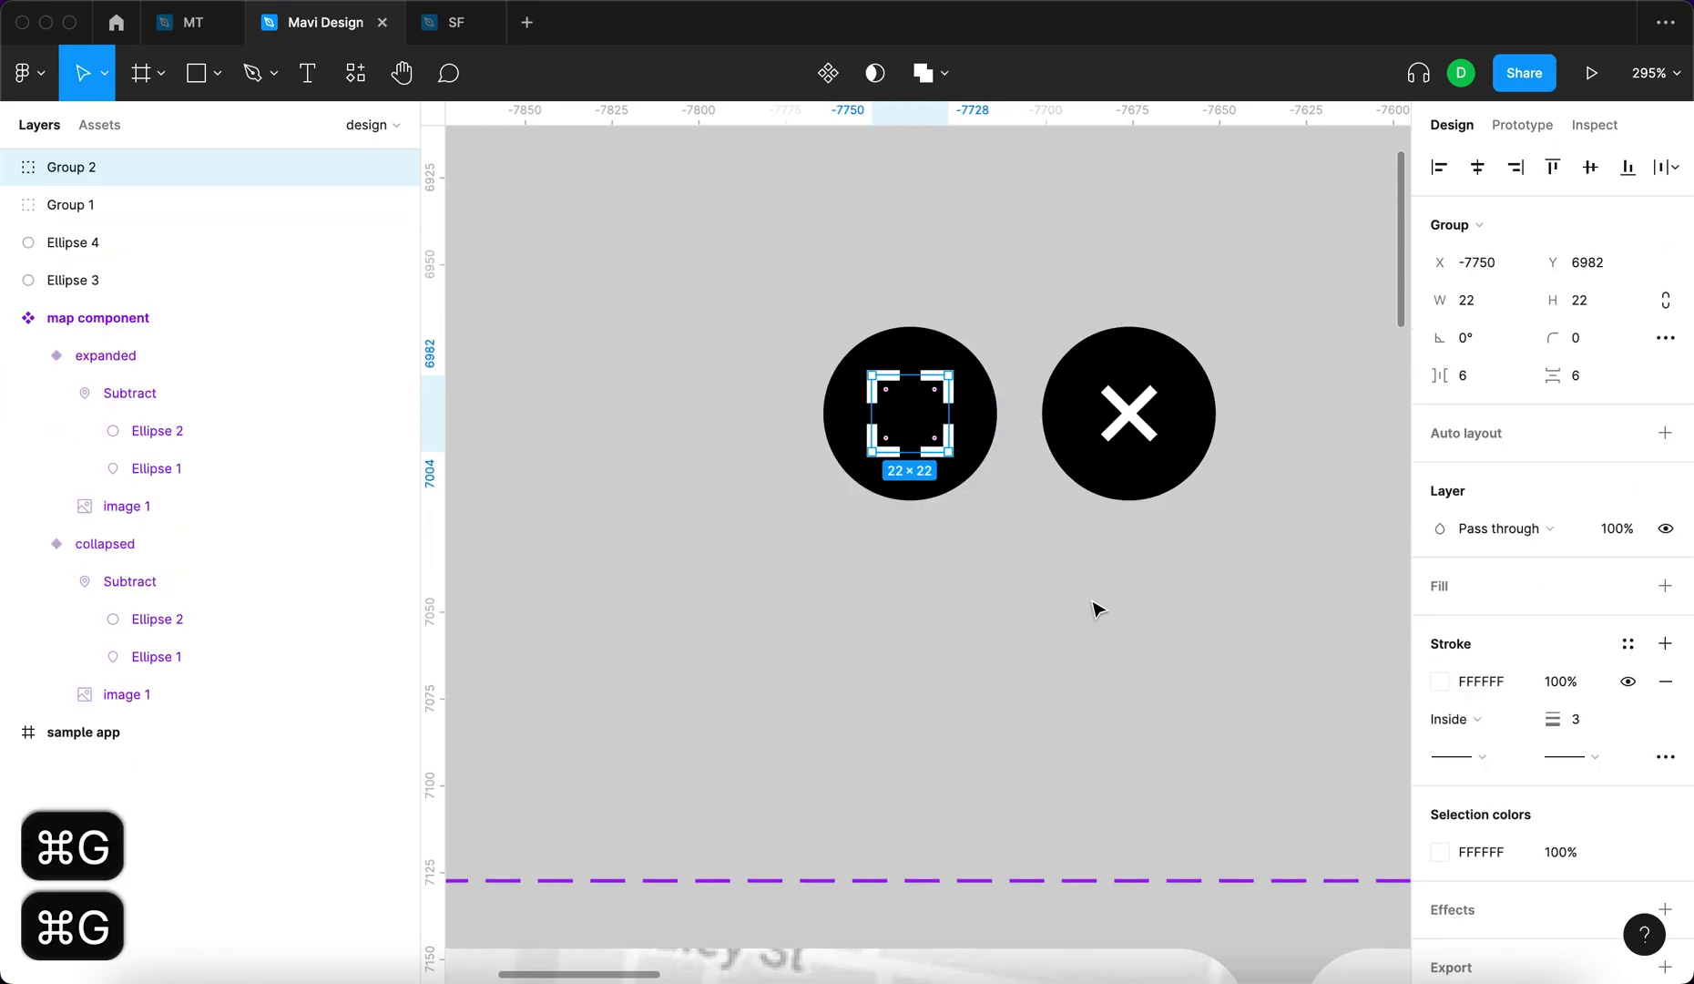
left_click(1096, 603)
scroll(1097, 603, "down", 3)
scroll(1097, 603, "right", 1)
left_click(1010, 478)
scroll(1011, 478, "up", 5)
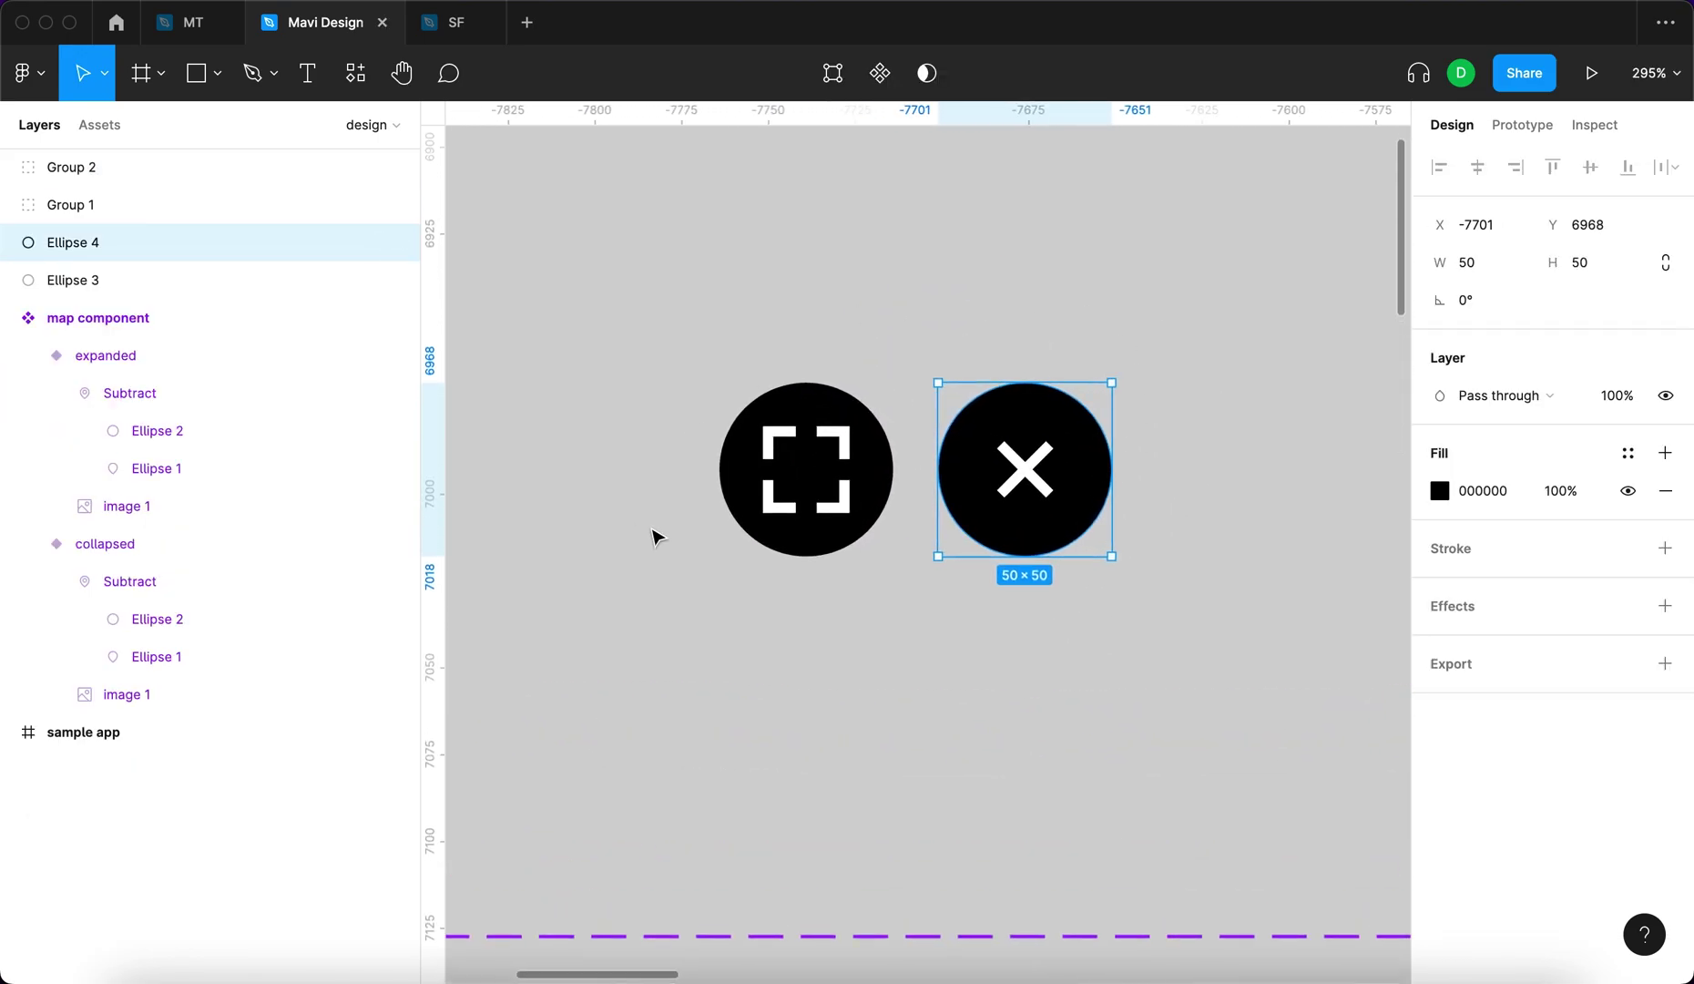
left_click(1057, 742)
left_click(1082, 526)
left_click(1244, 604)
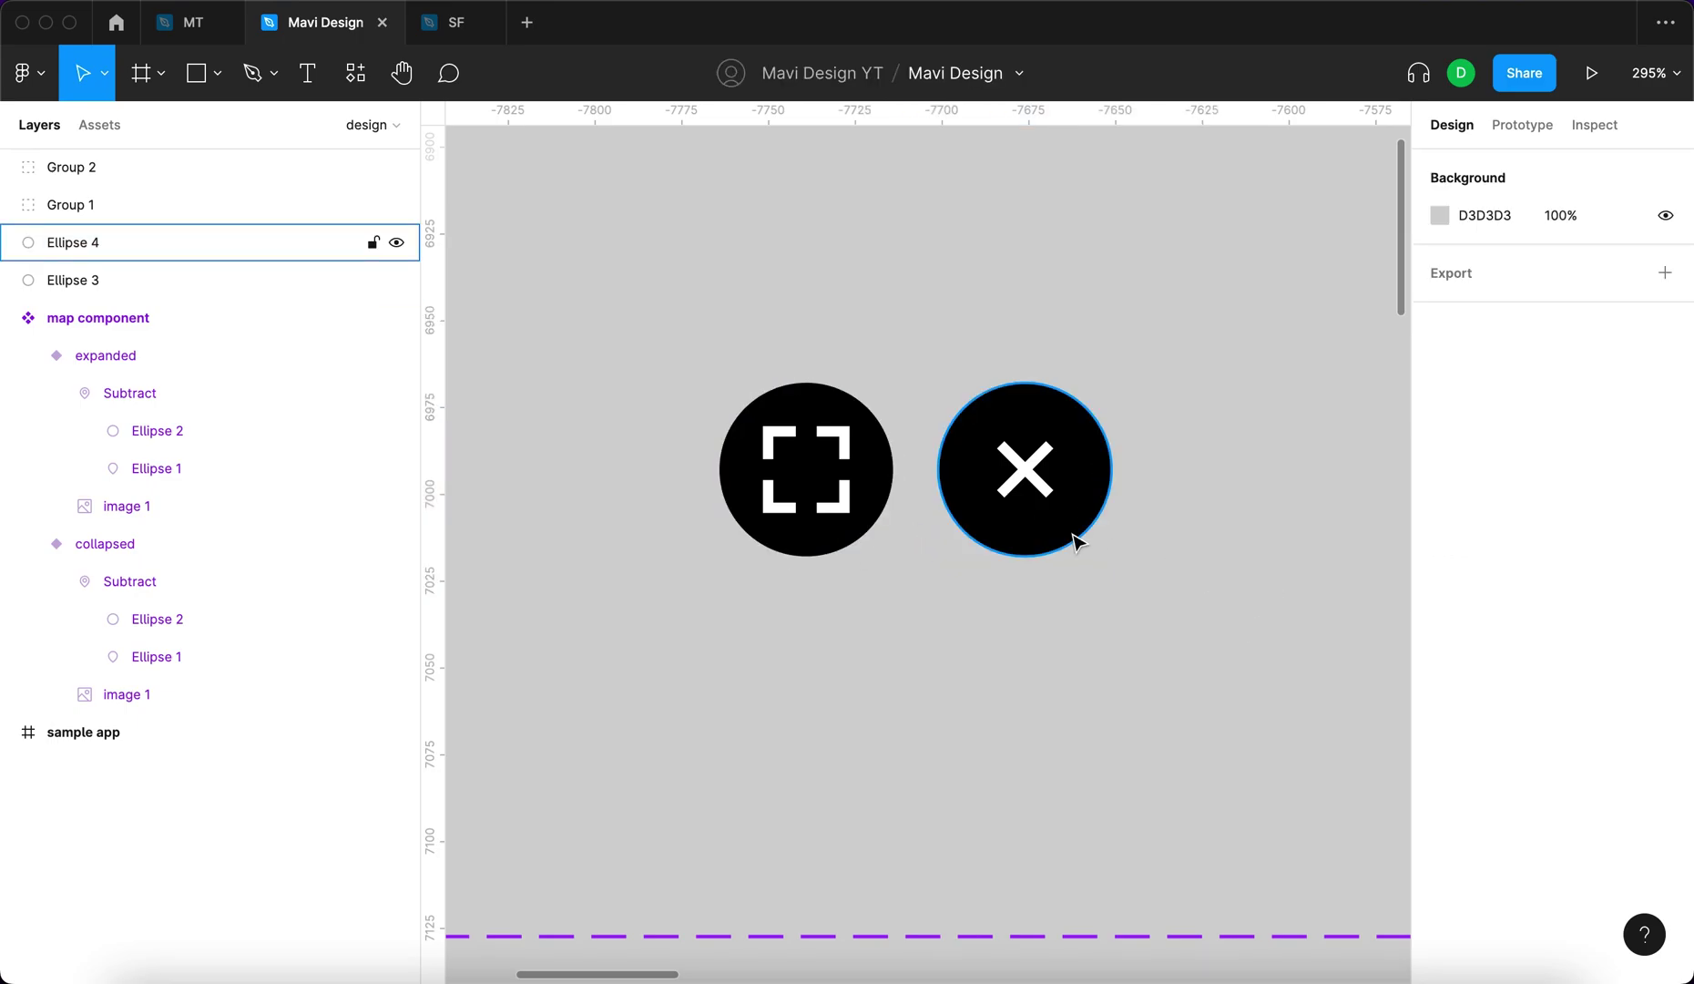
Add a background blur effect to both black circles.
left_click(1075, 542)
left_click(774, 545, "shift")
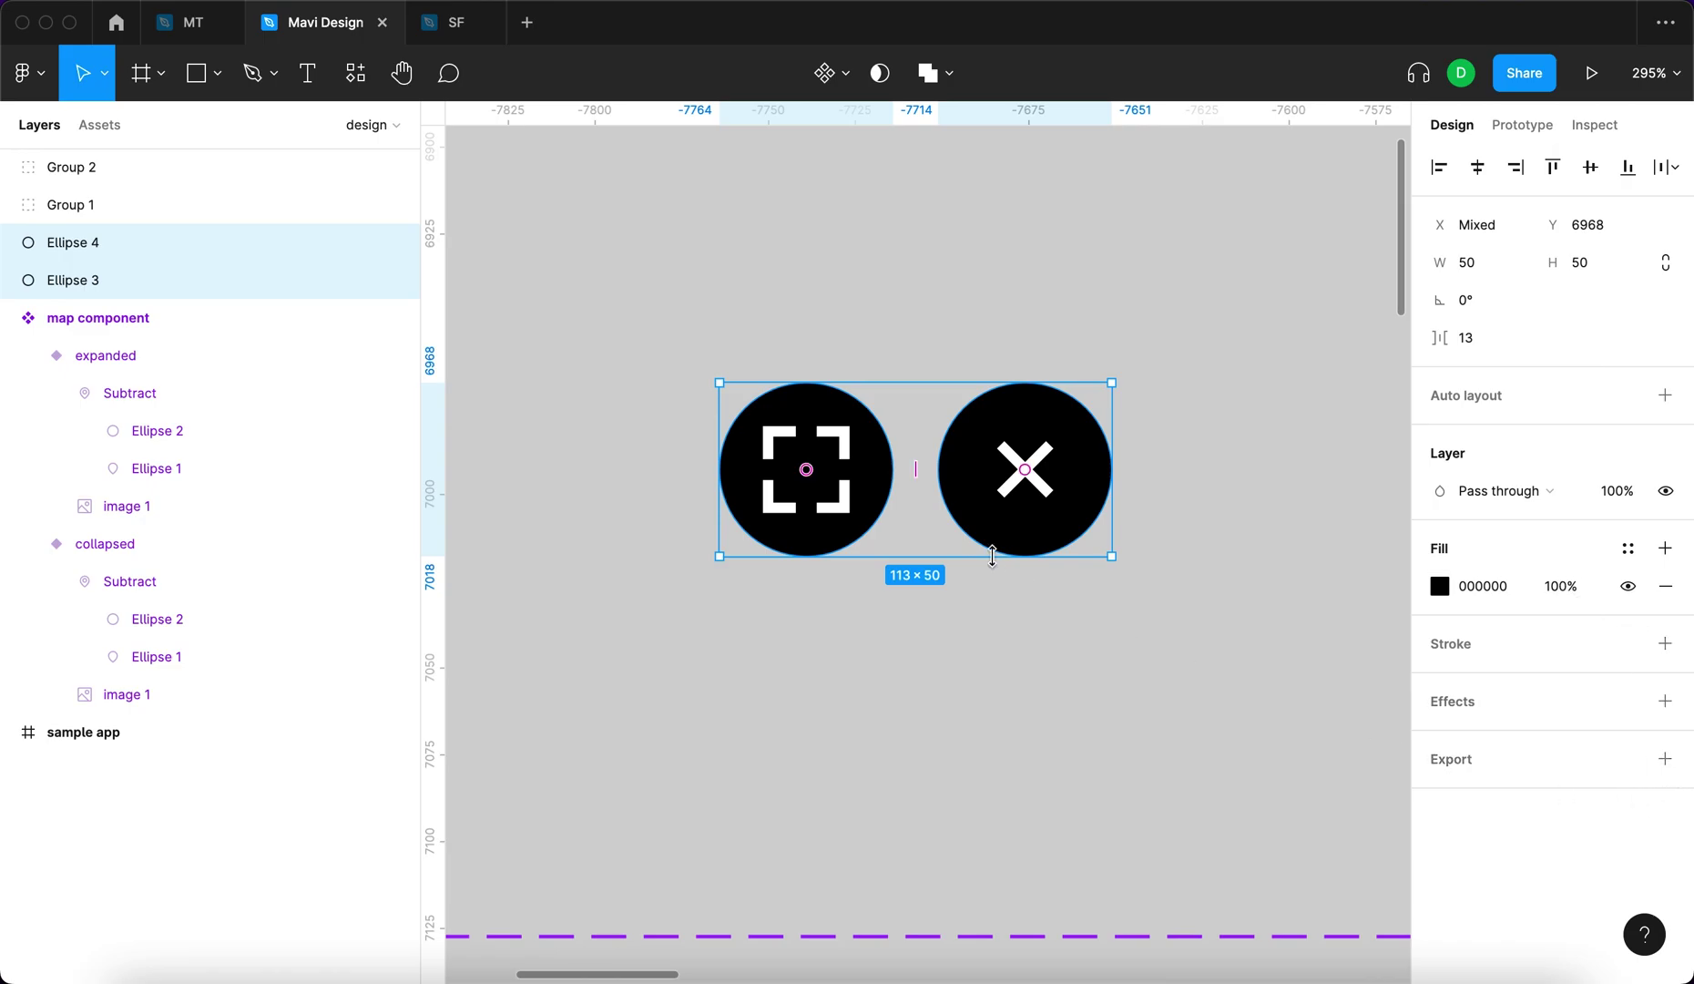
scroll(921, 503, "down", 5)
left_click(1665, 700)
left_click(1472, 746)
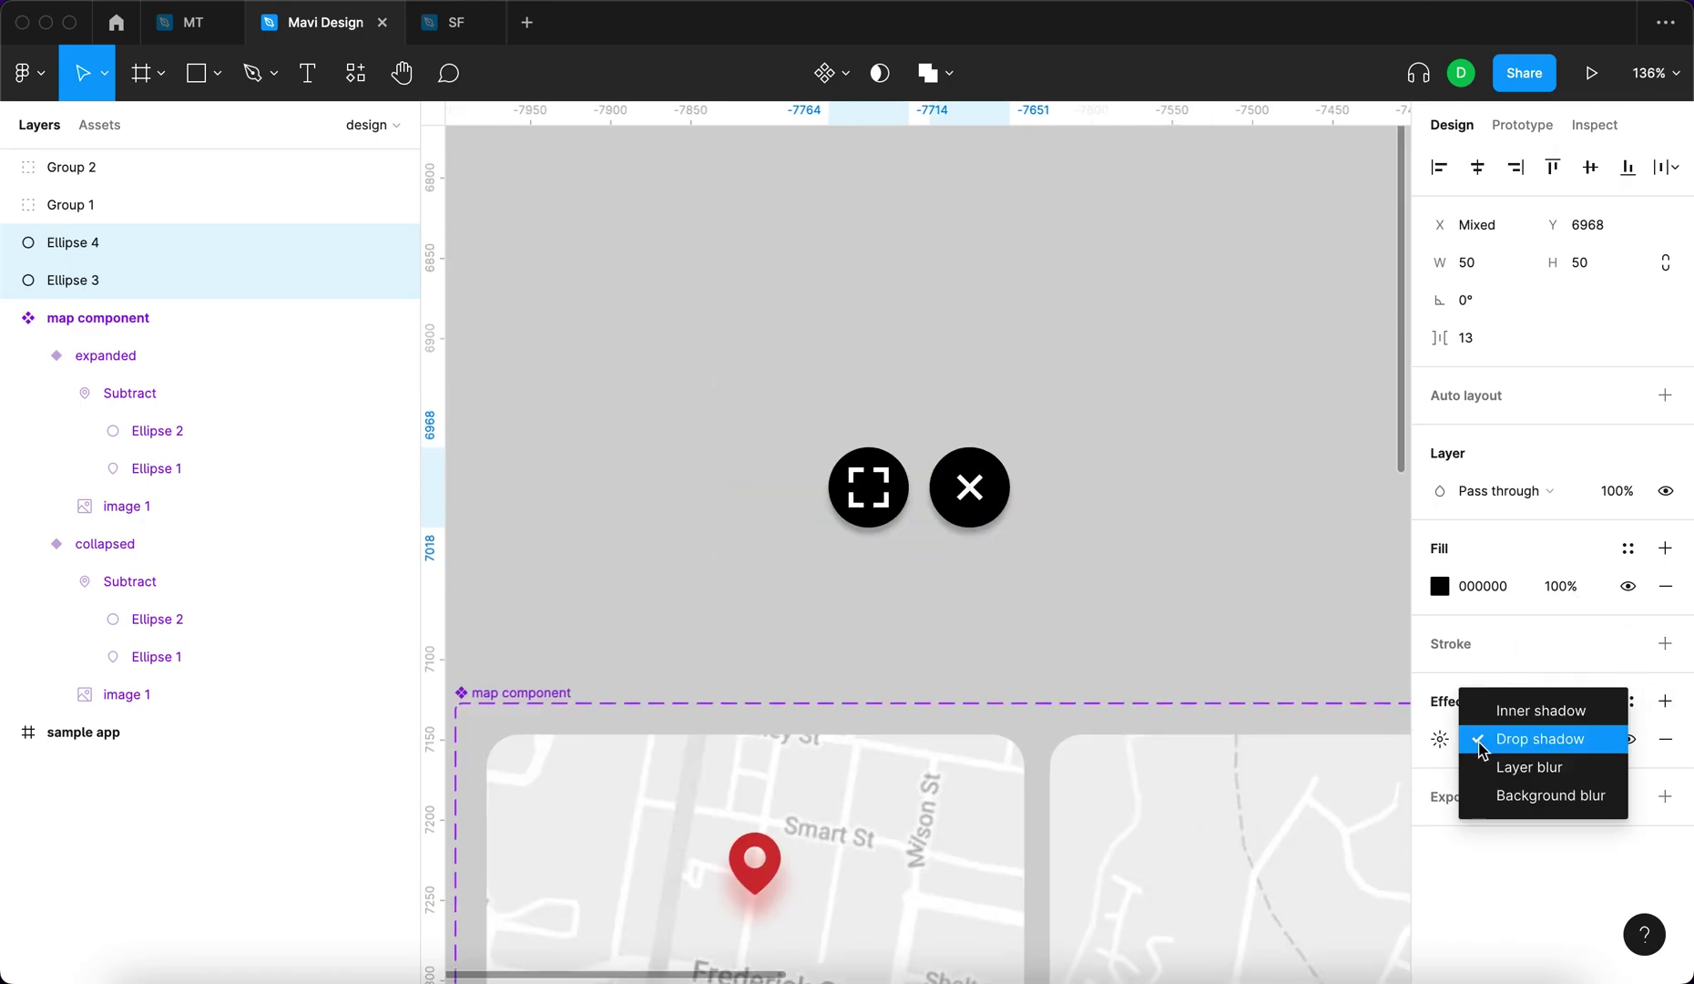
left_click(1551, 795)
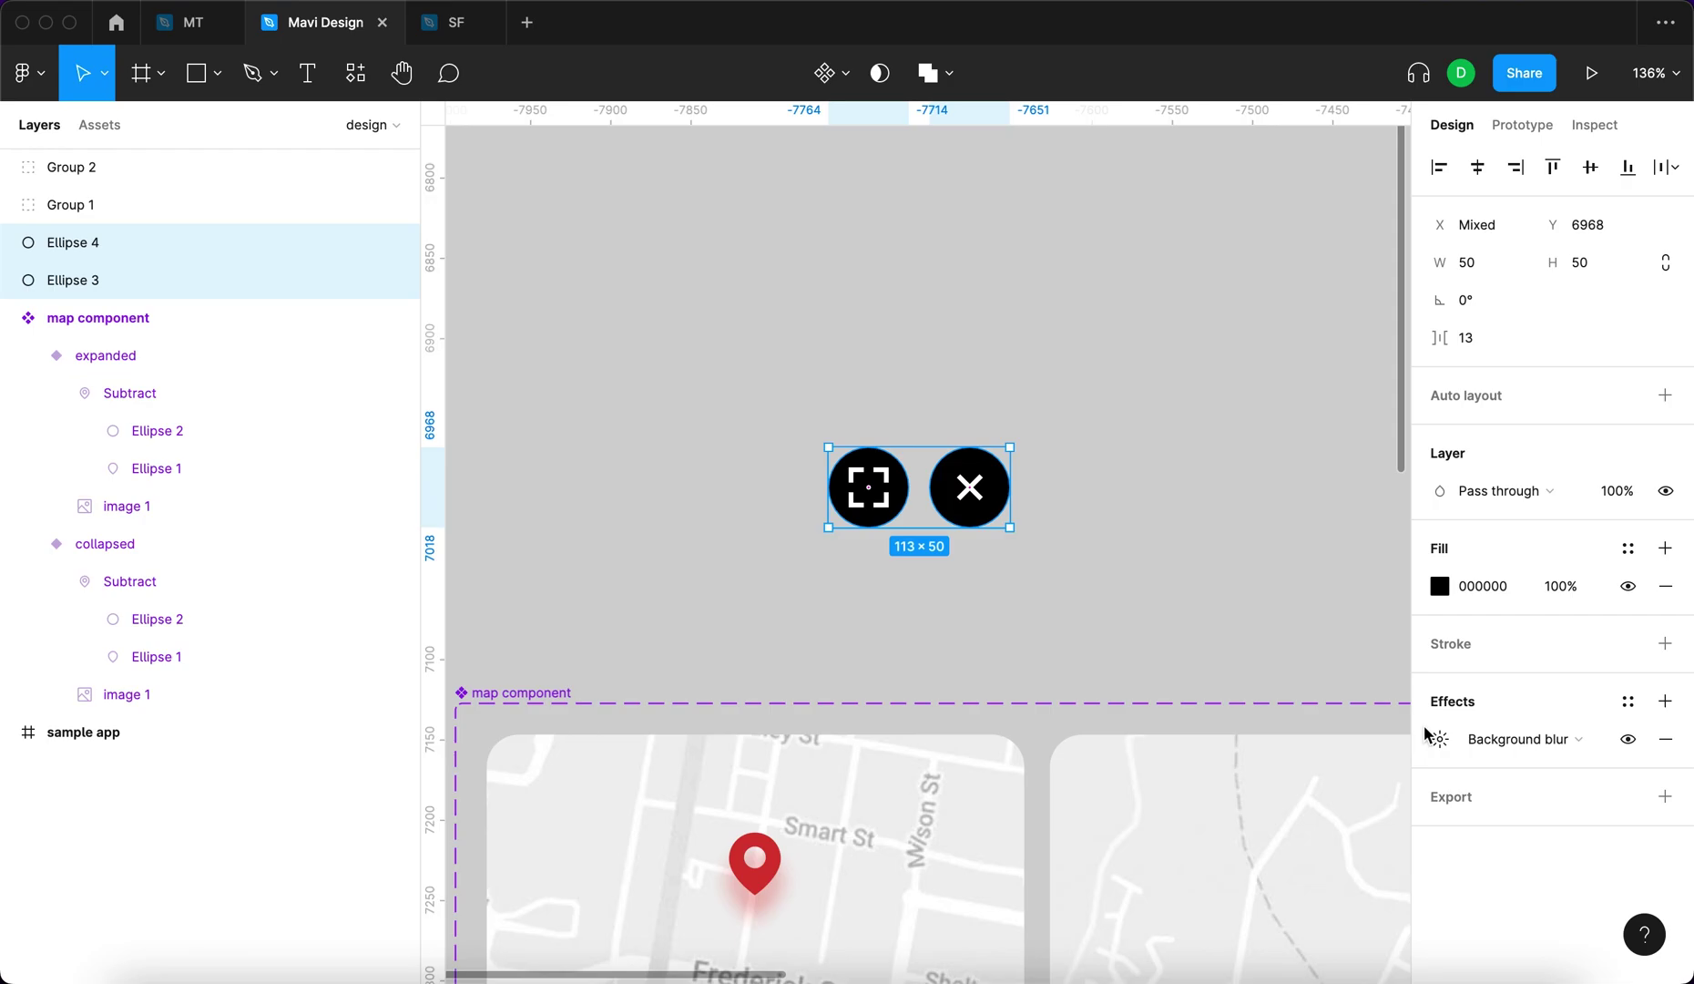
Set the background blur of both circles to 30.
key("shift+Up")
key("shift+Up")
key("shift+Up")
key("Down")
key("Down")
key("Down")
key("Down")
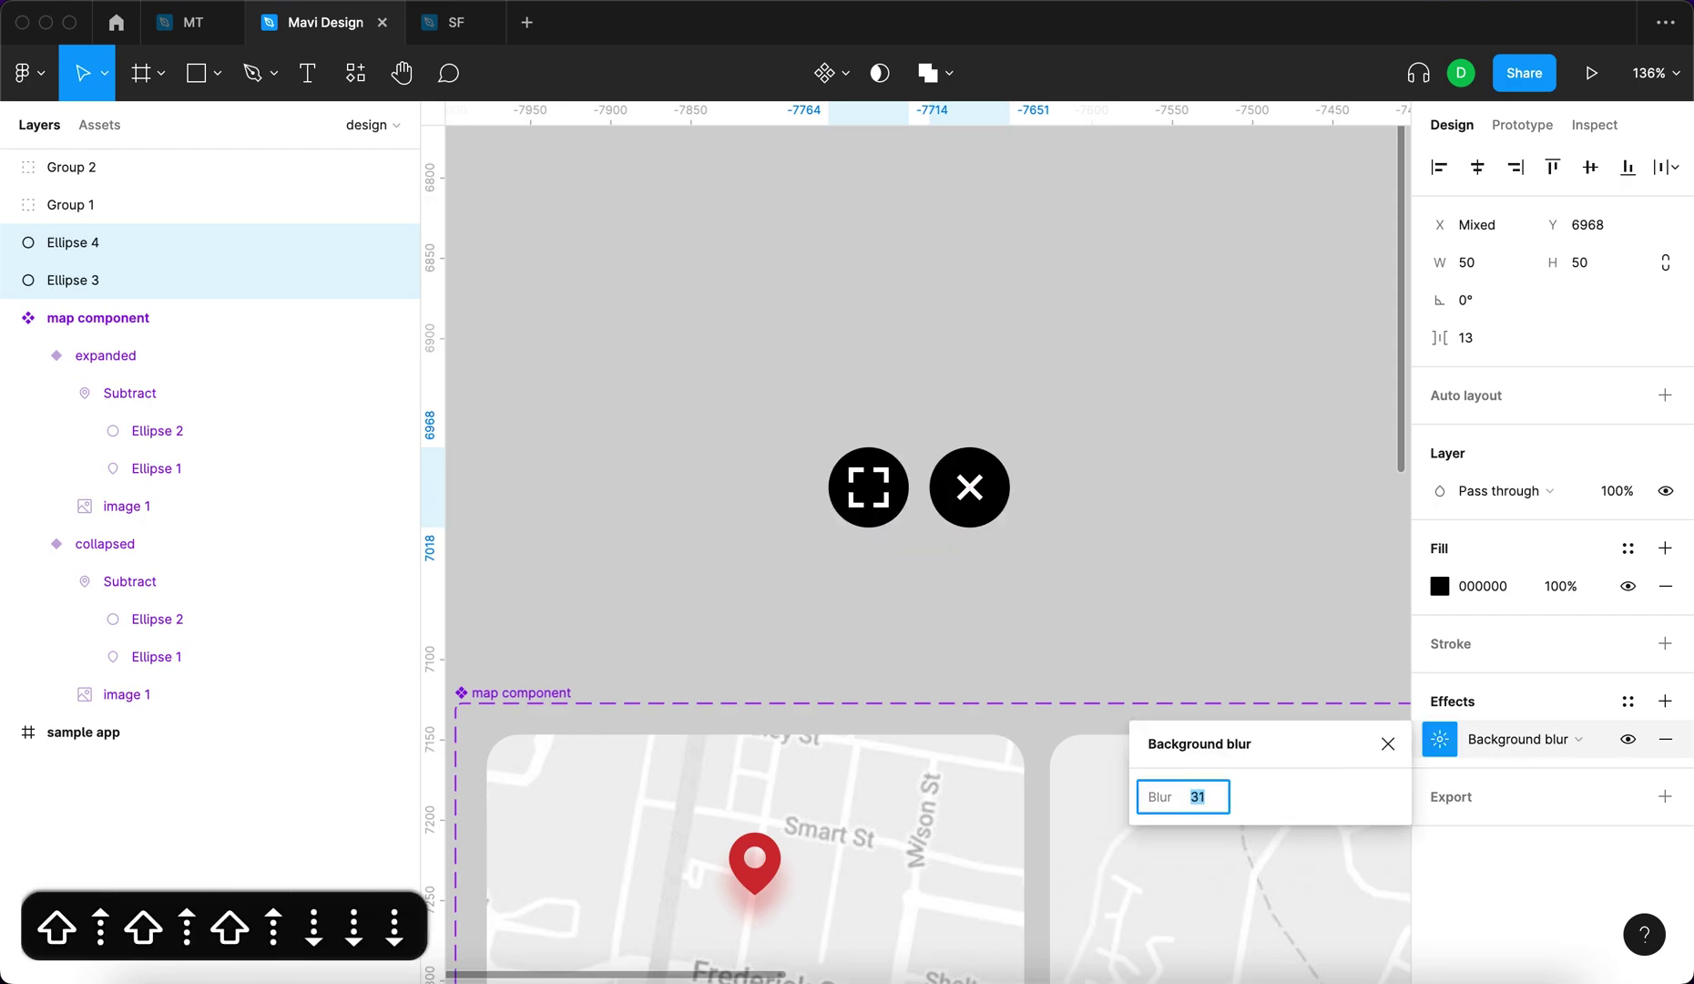
key("Return")
Set the fill opacity of both black circles to 60%.
left_click(1559, 587)
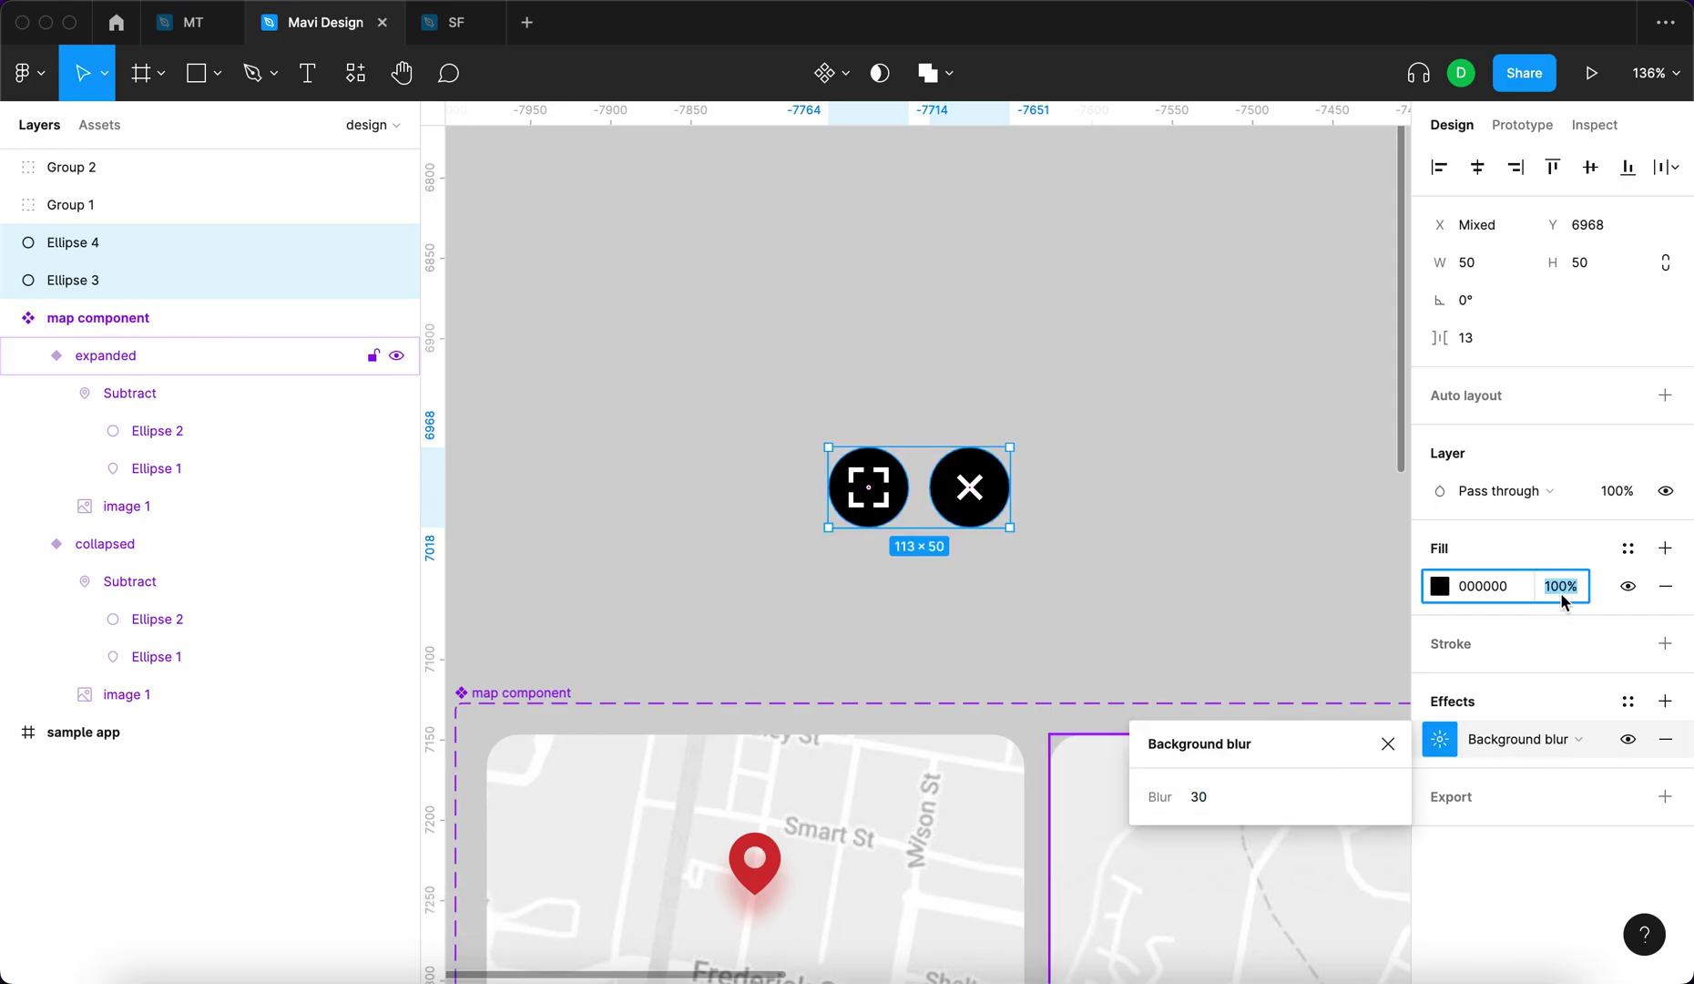
key("shift+Down")
key("shift+Down")
key("shift+Down")
key("shift+Down")
key("Return")
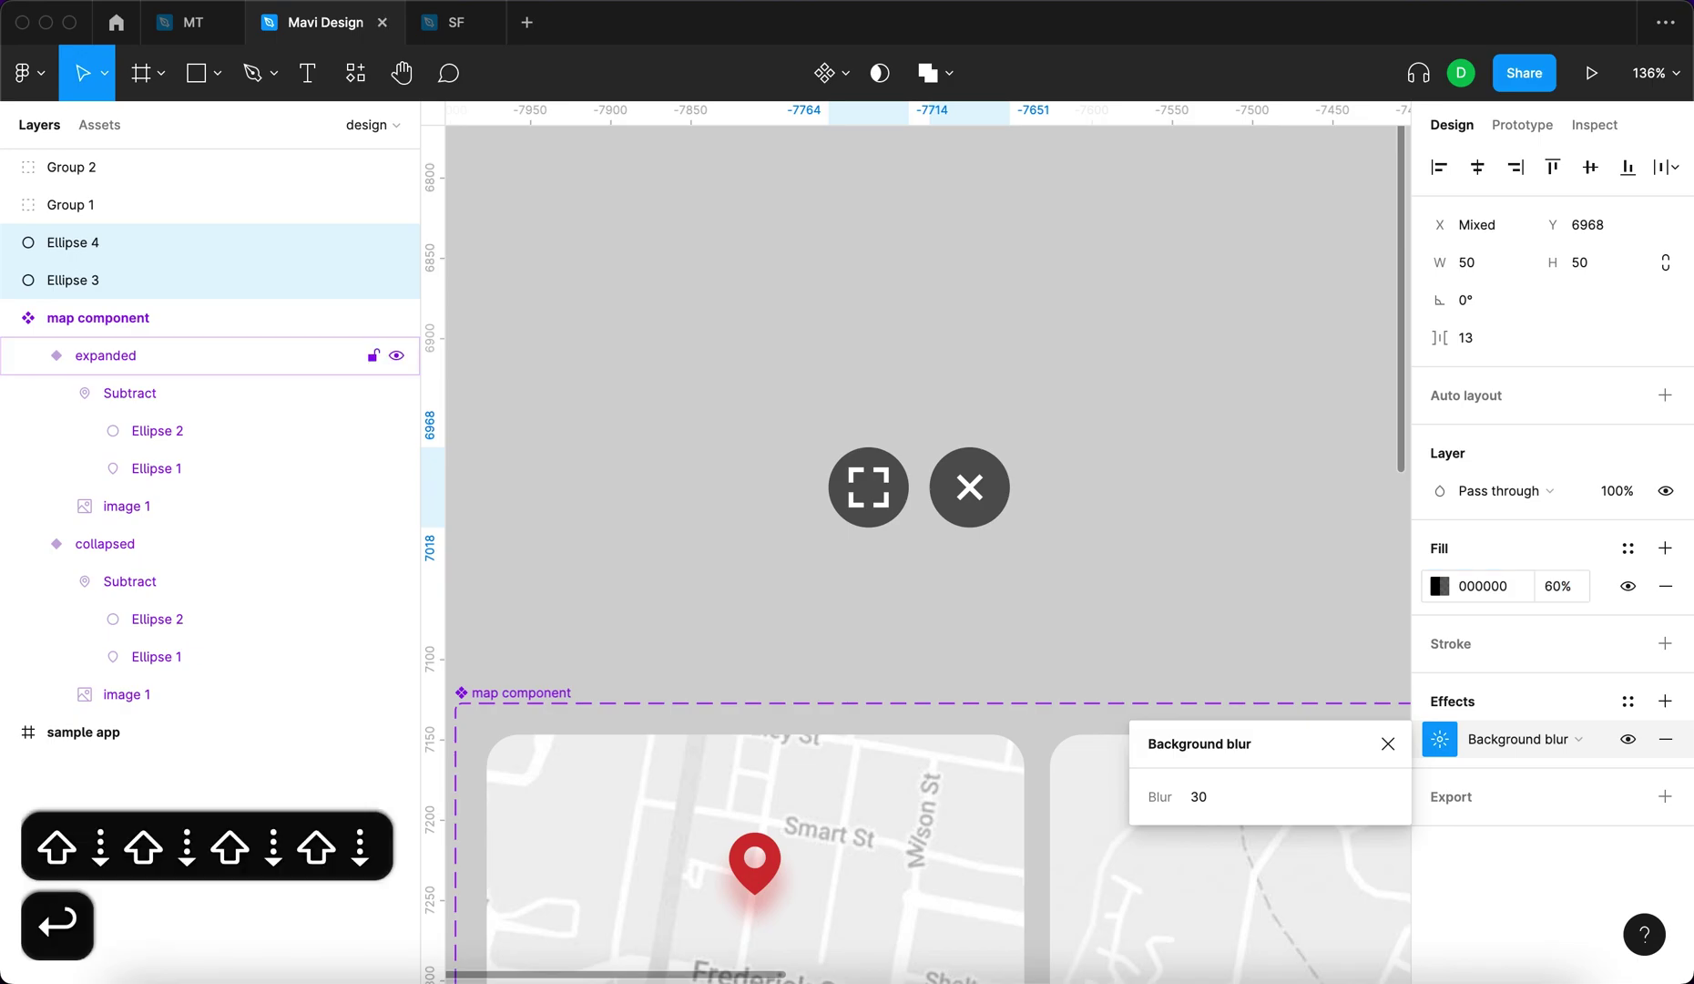
Group the expand circle with its brackets, and group the close circle with its X.
left_click_drag(1068, 354, 920, 408)
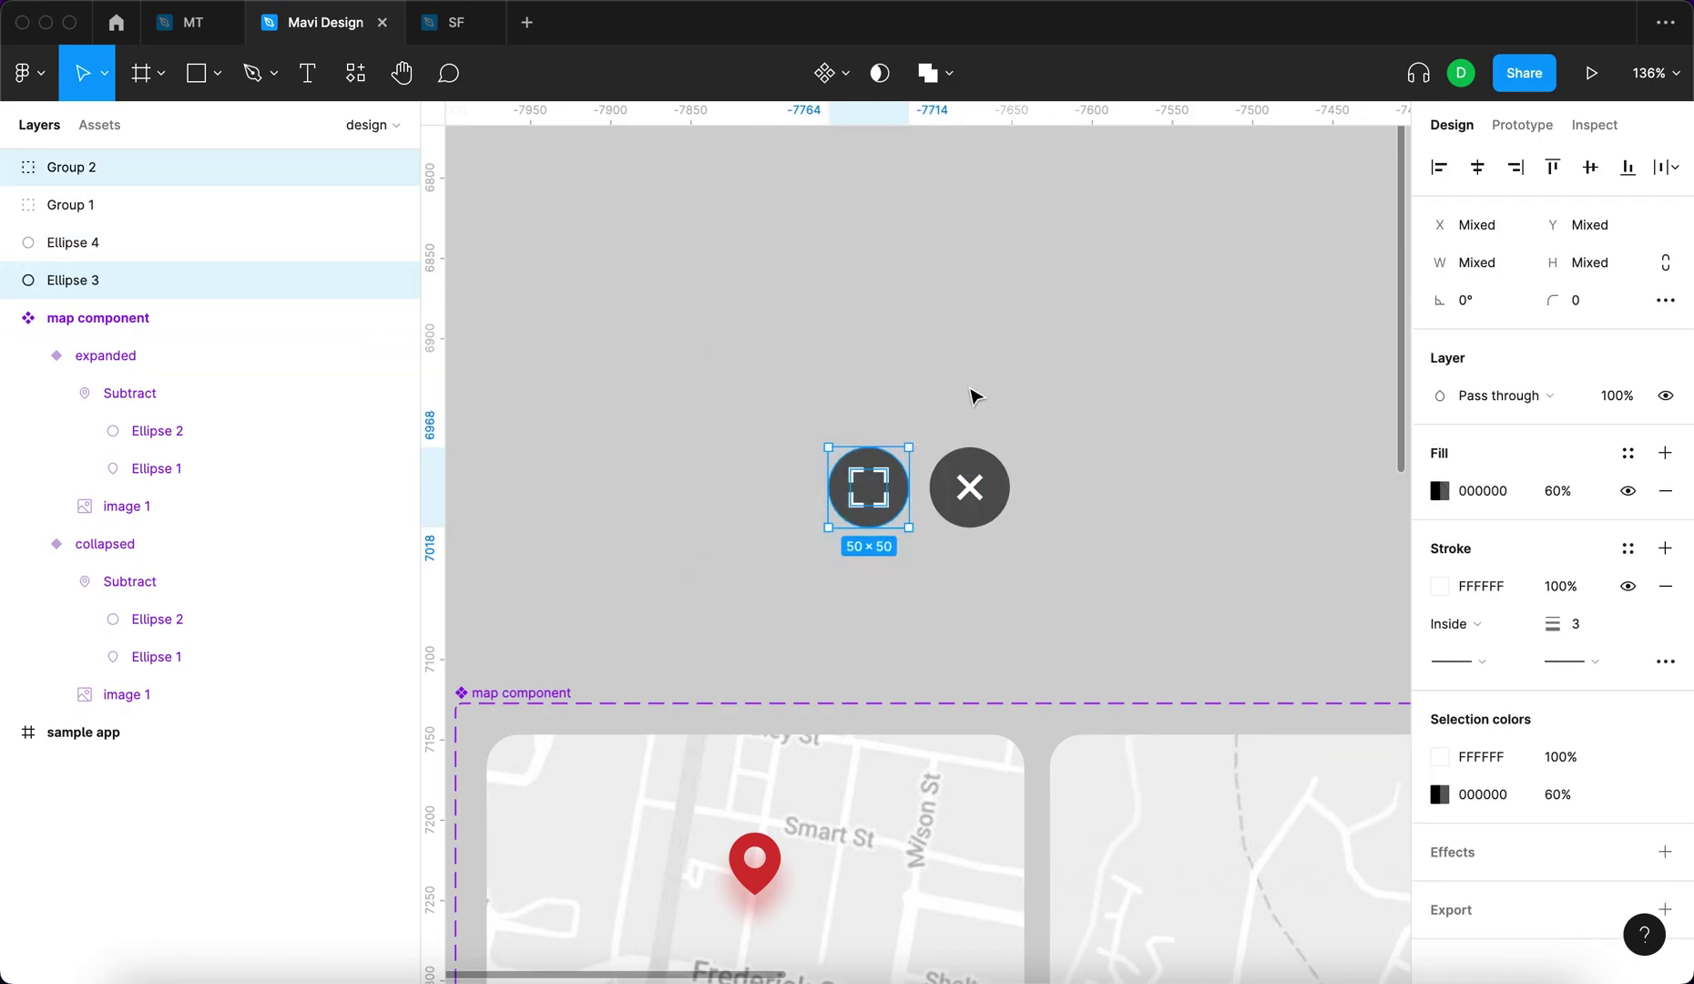
key("super+g")
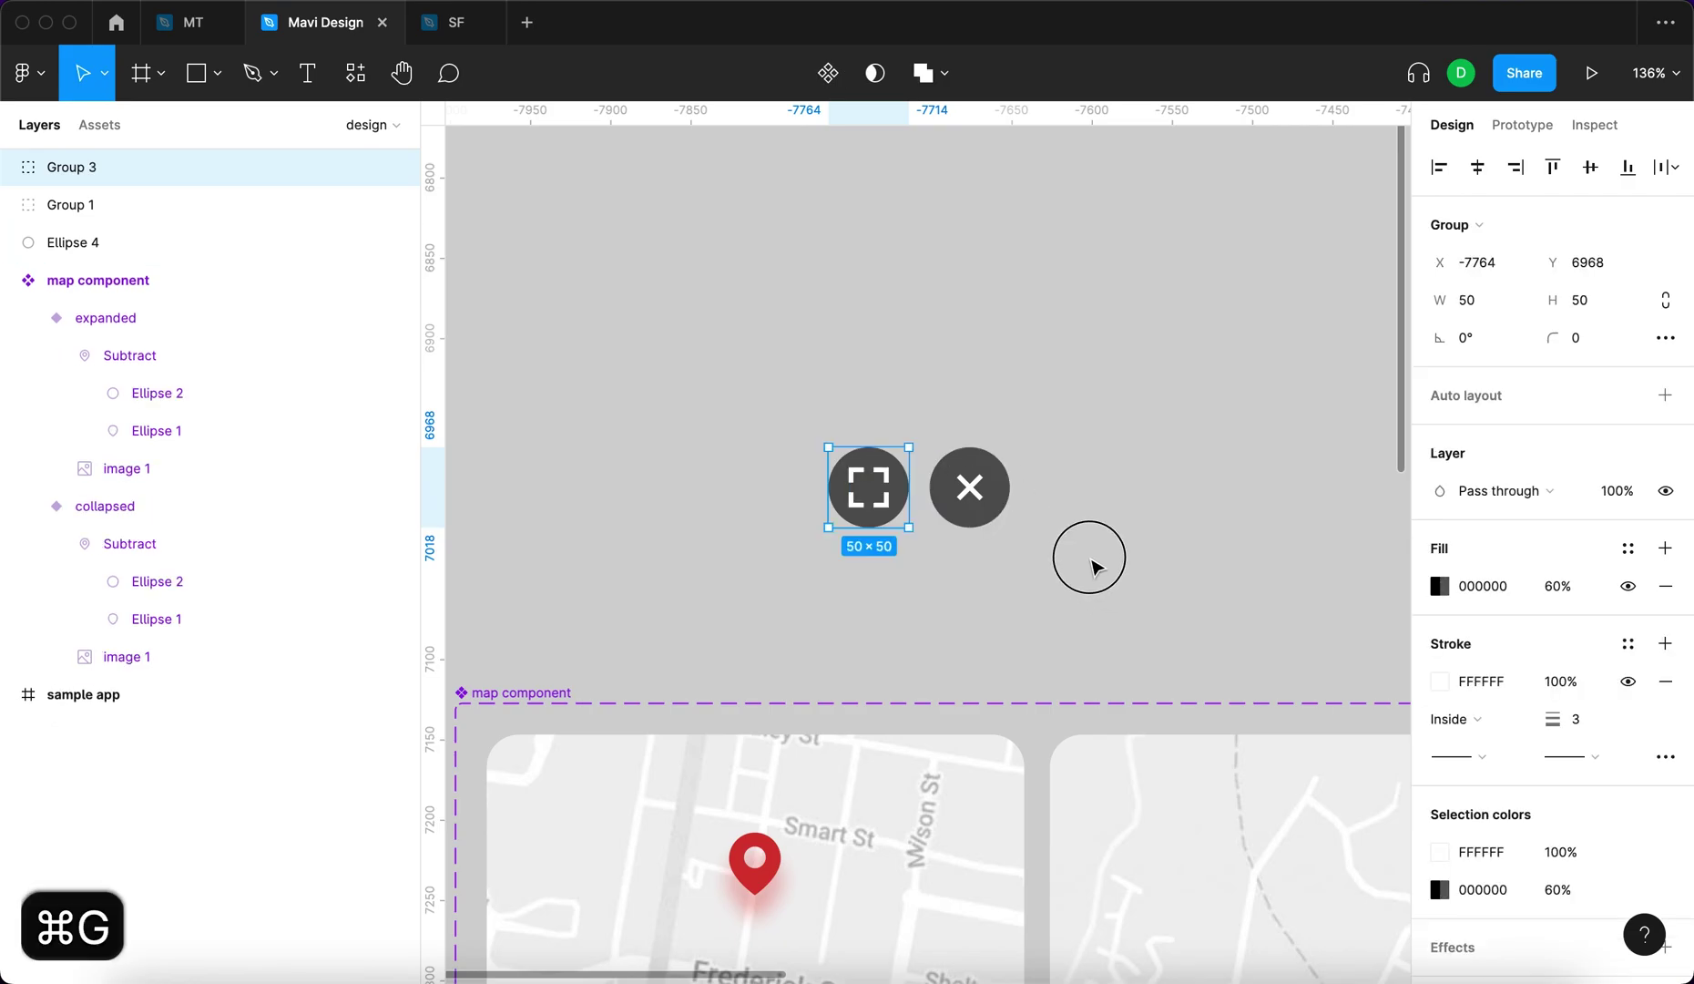
left_click_drag(1104, 567, 943, 428)
key("super+g")
Create a component set from the grouped expand and close icons.
left_click(673, 369)
left_click_drag(674, 370, 1198, 609)
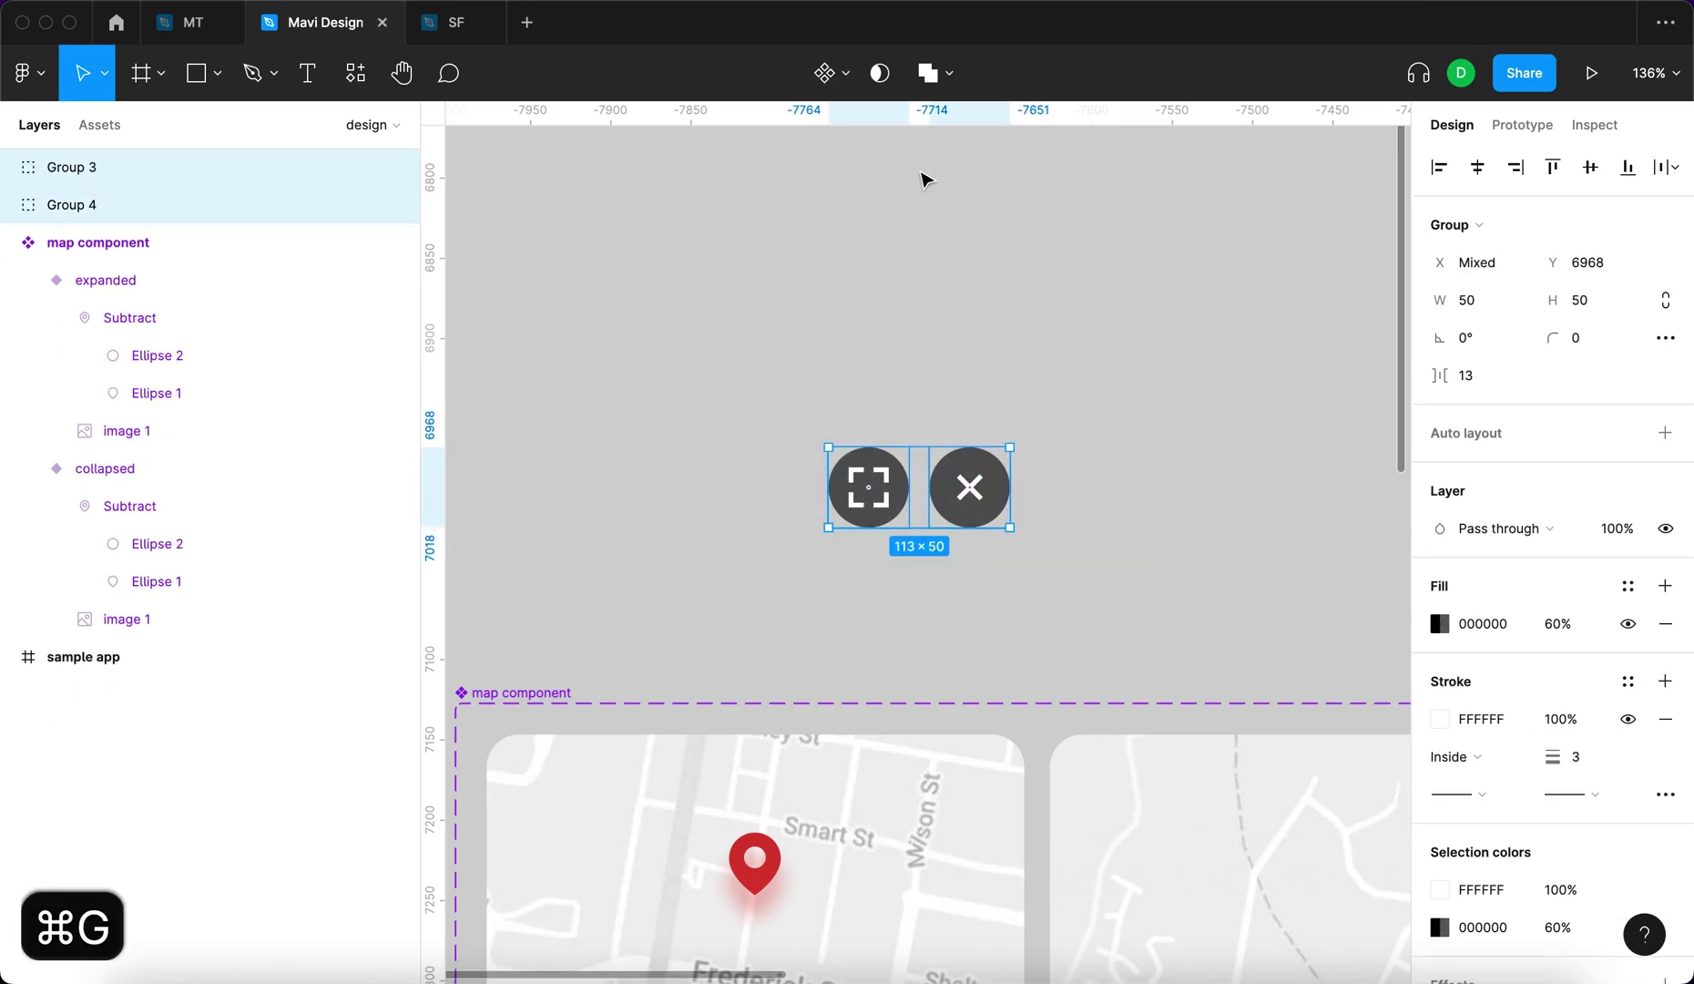
left_click(846, 91)
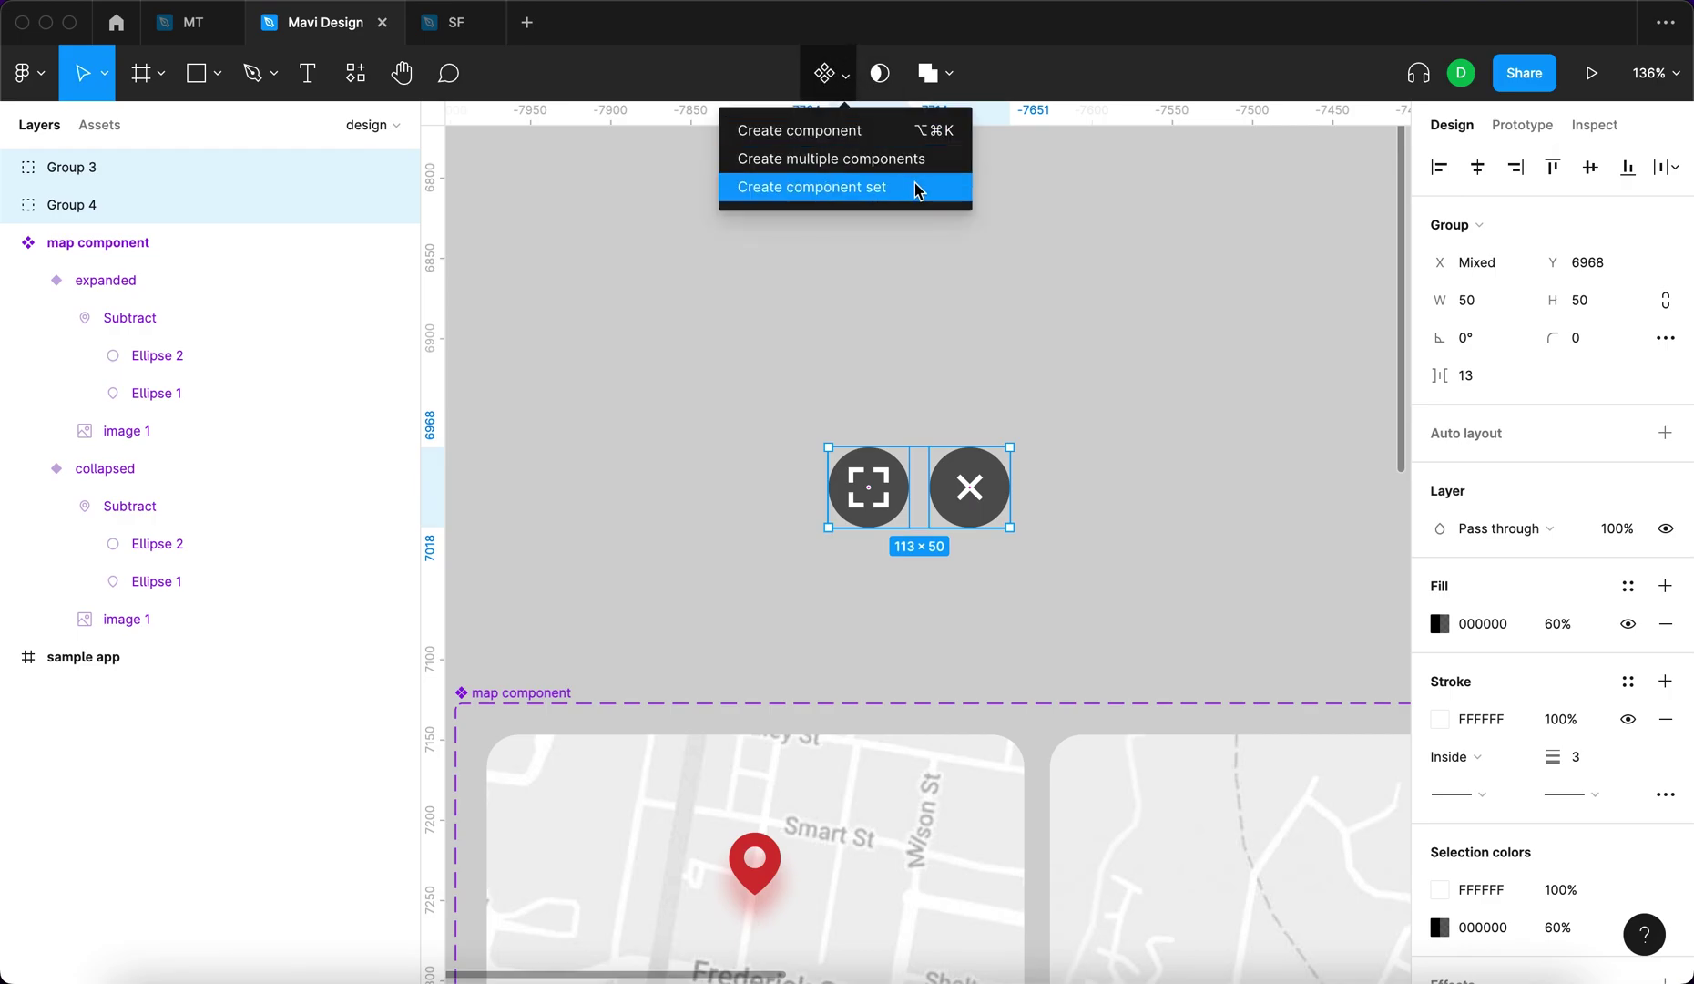
key("Return")
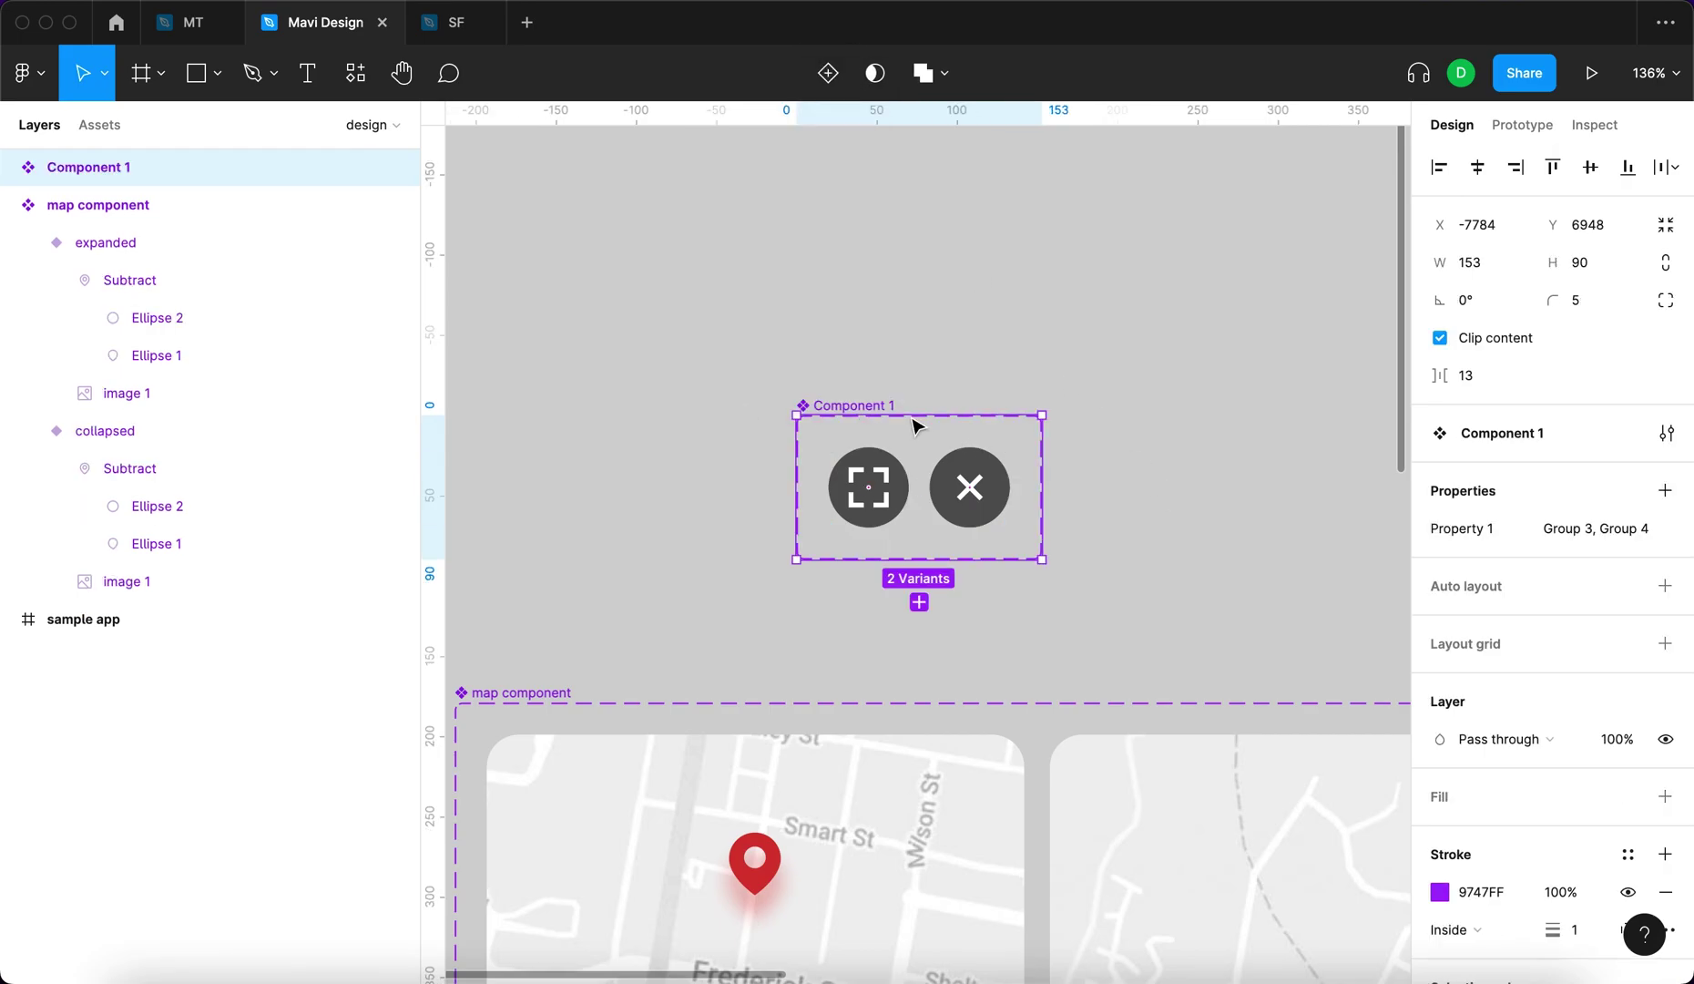
Rename the new icon component set to "button".
left_click(976, 496)
left_click(871, 496)
left_click(991, 343)
double_click(849, 406)
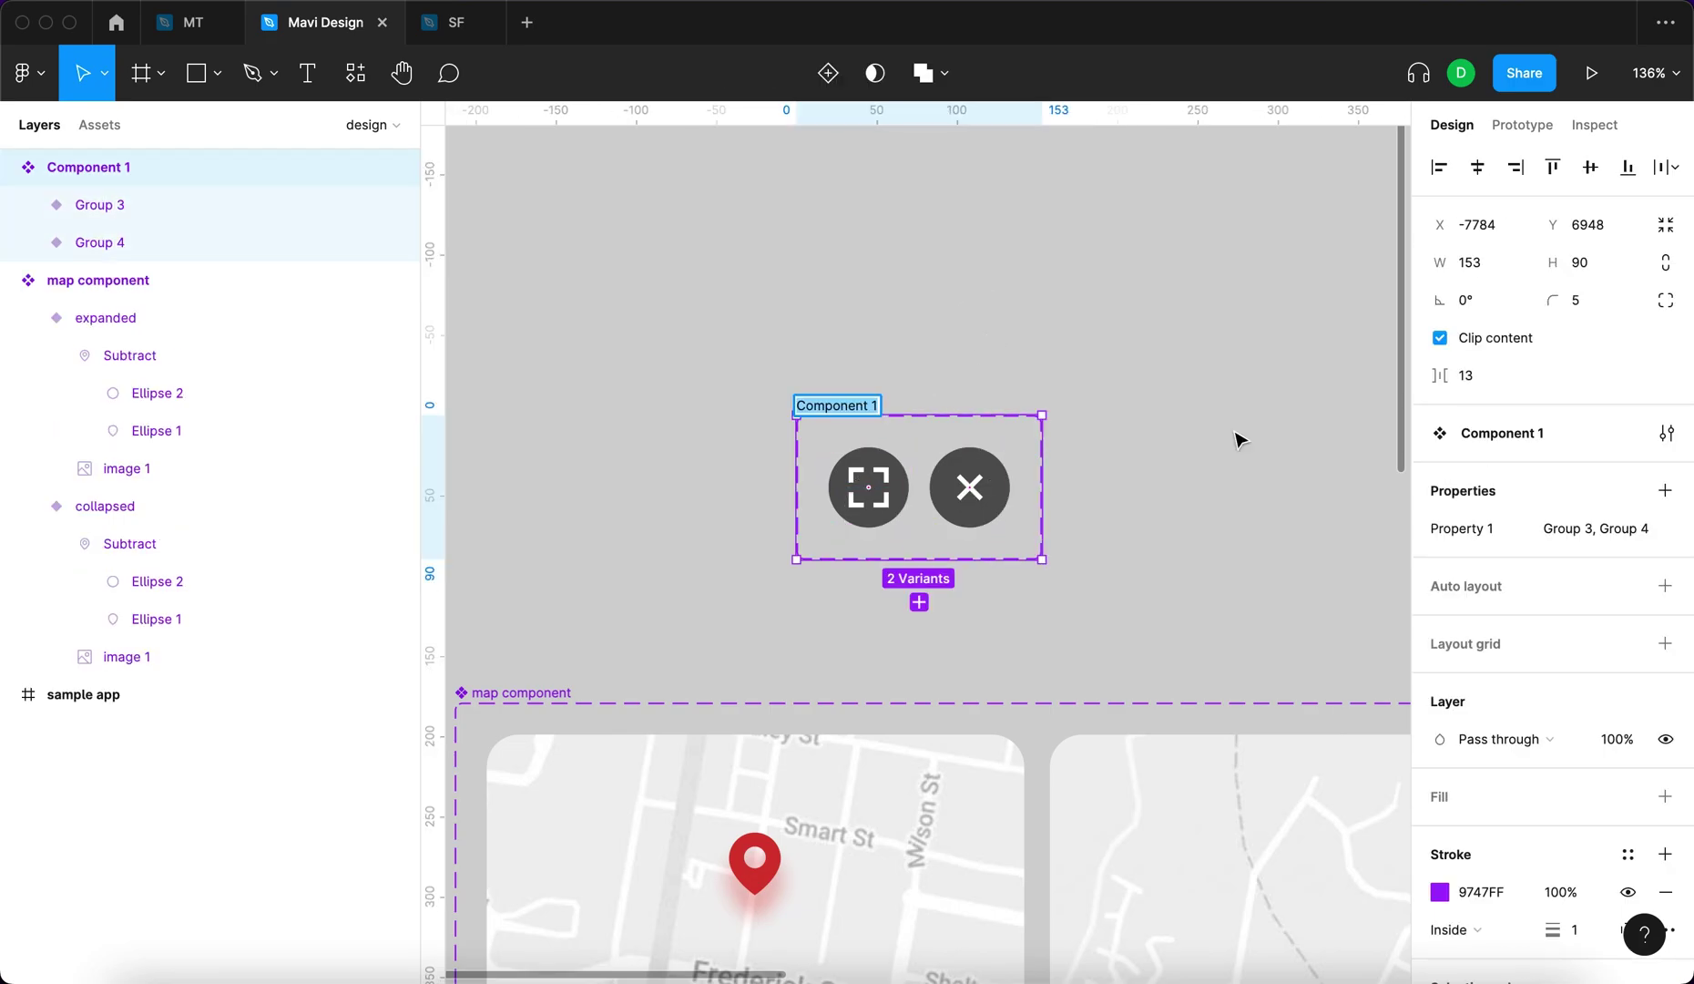
type("button")
key("Return")
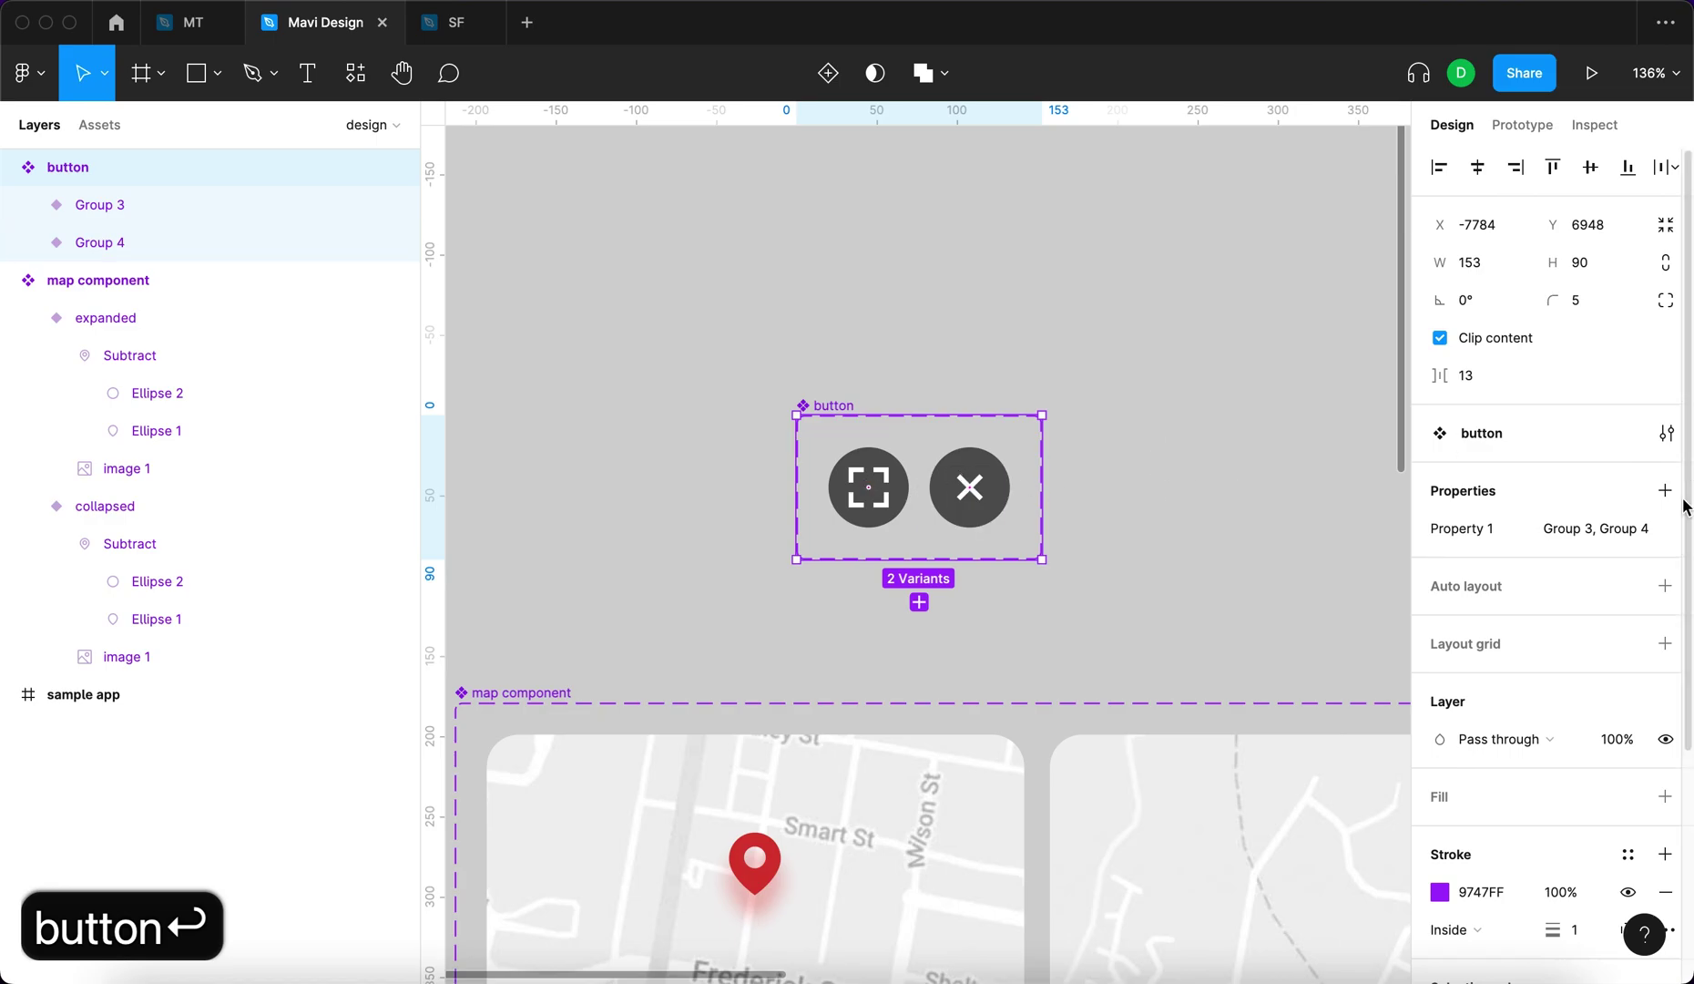
Rename the button component's variant property to "function".
left_click(1664, 530)
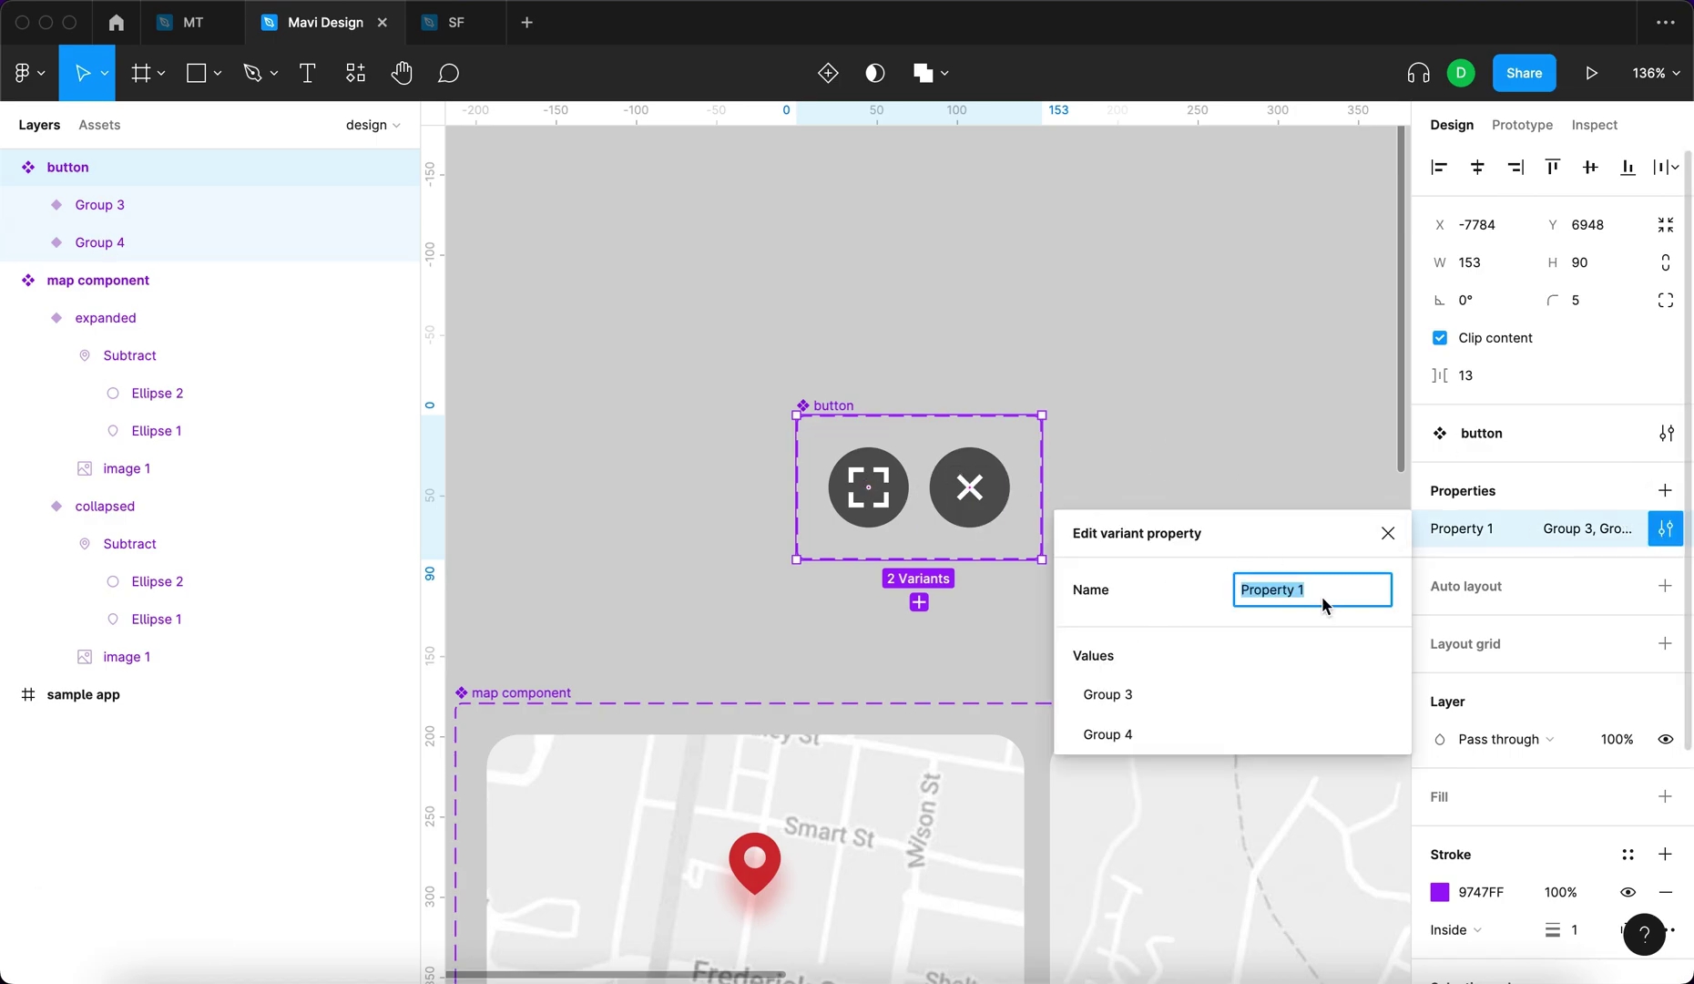
type("function")
key("Return")
Name the function property's values "fullscreen" for the bracket icon and "close" for the X icon.
left_click(1198, 698)
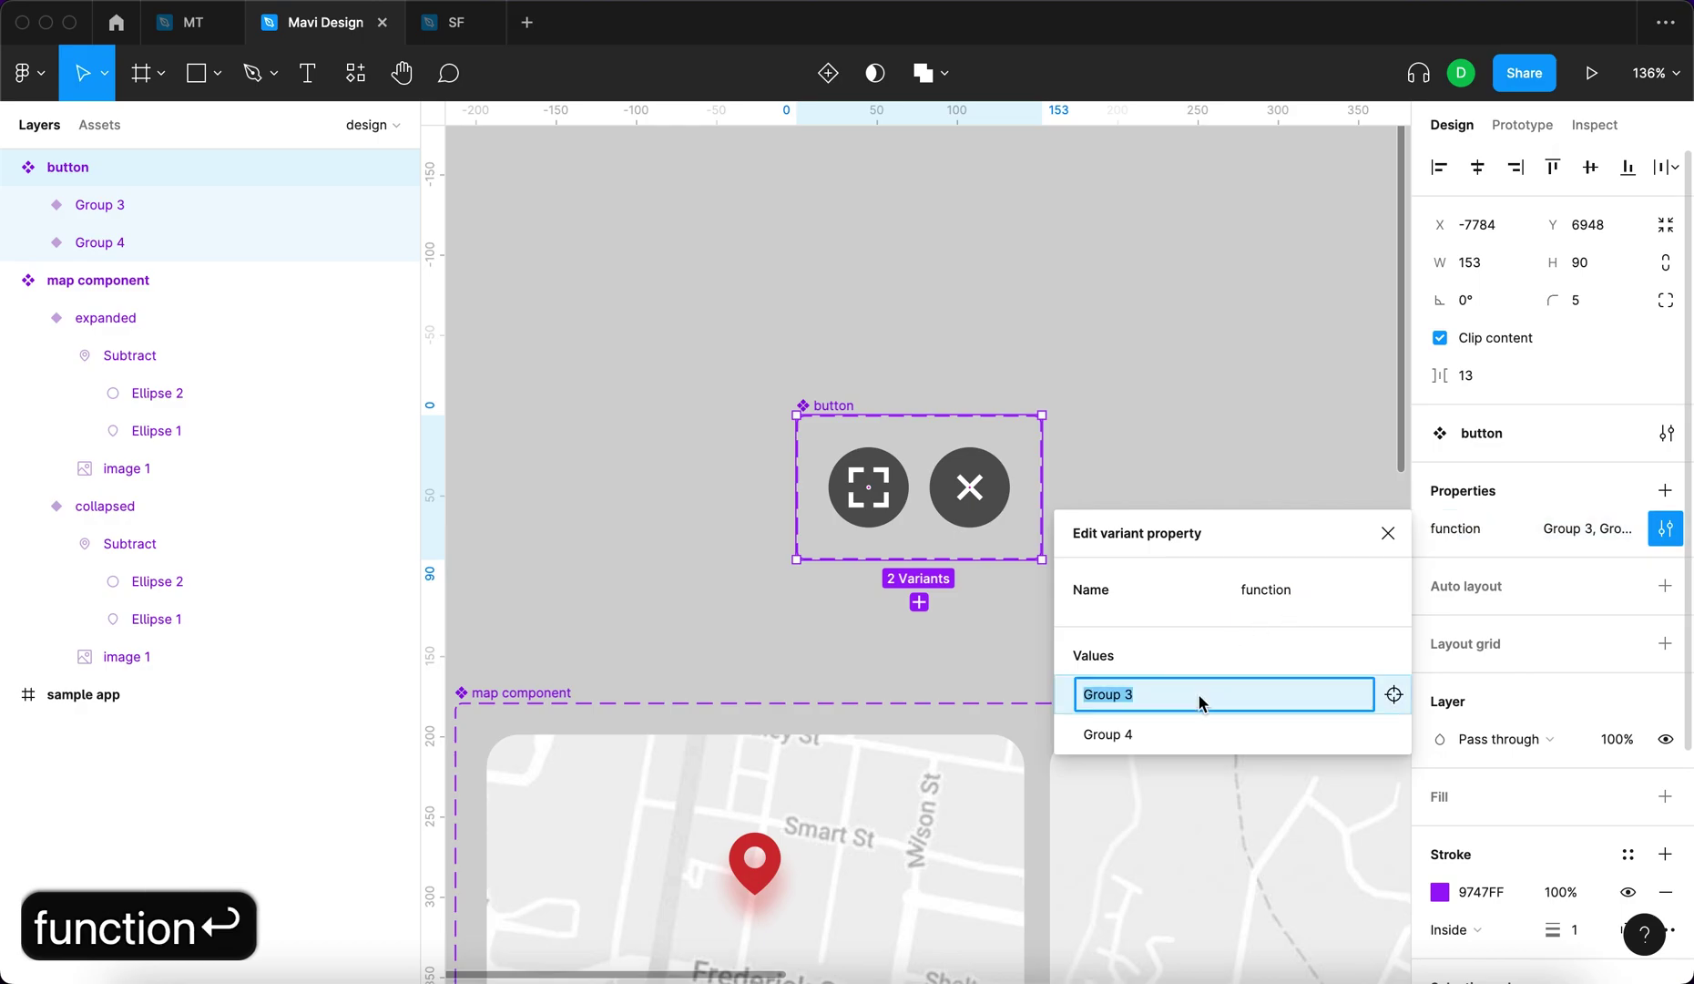
left_click(864, 481)
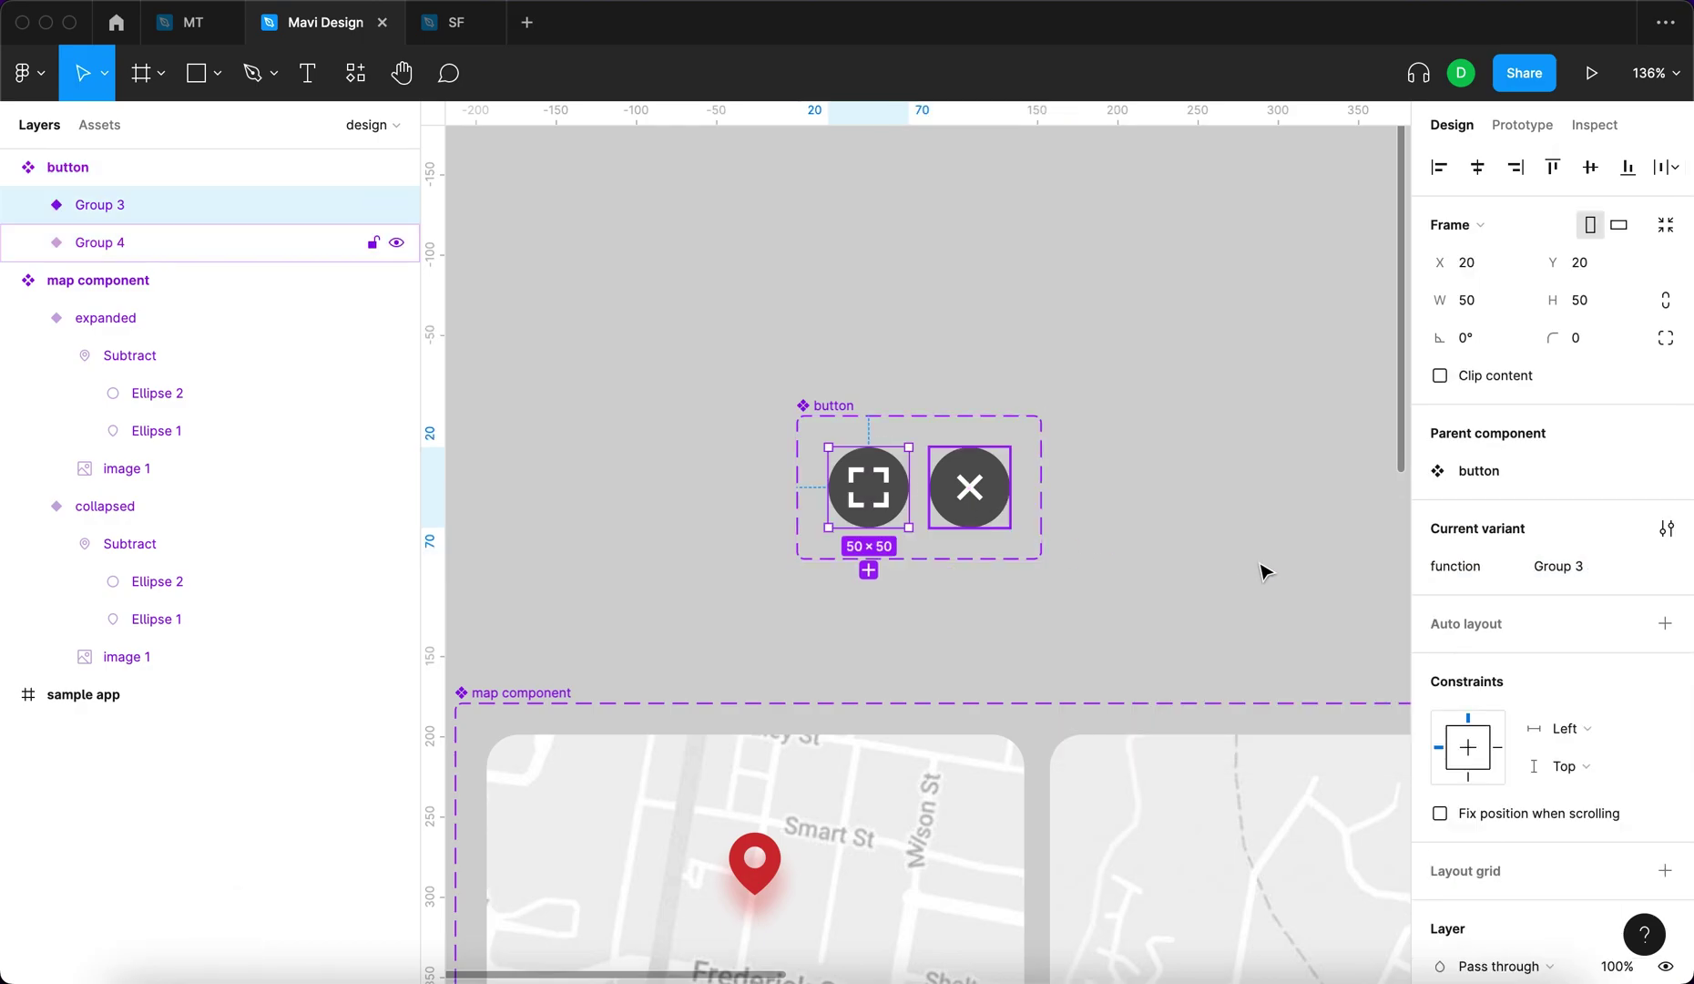
left_click(1482, 471)
left_click(1666, 528)
left_click(1216, 694)
type("fullscreen")
left_click(1199, 734)
type("close")
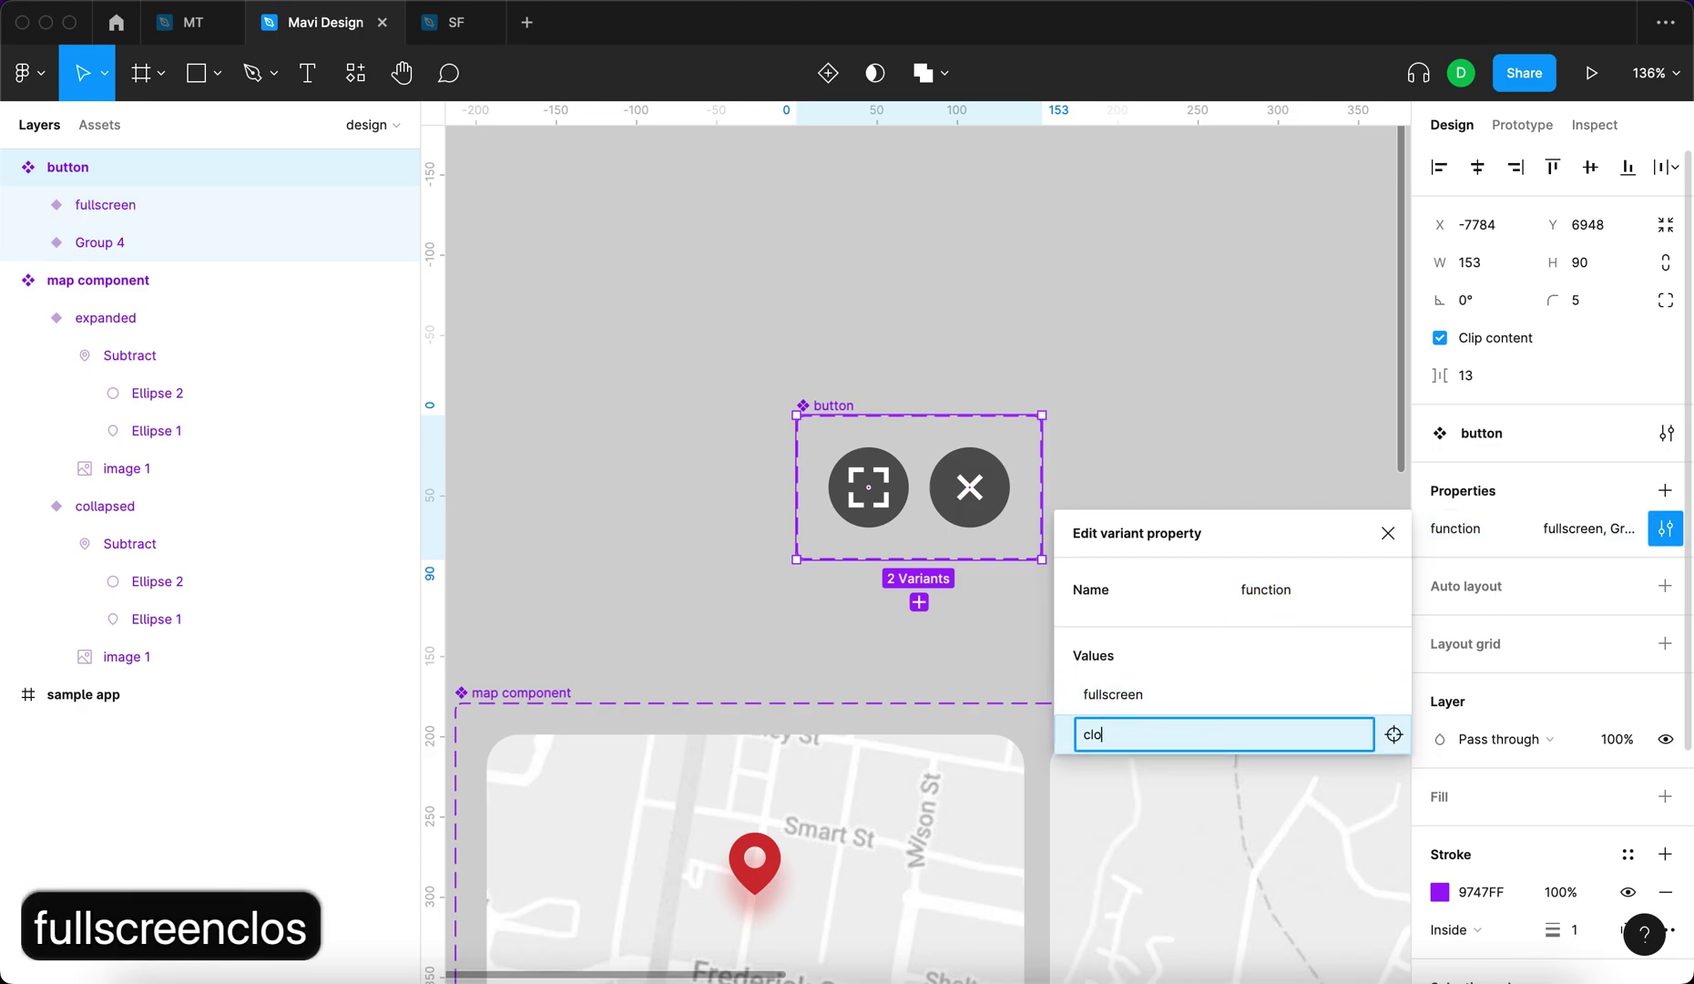
key("Return")
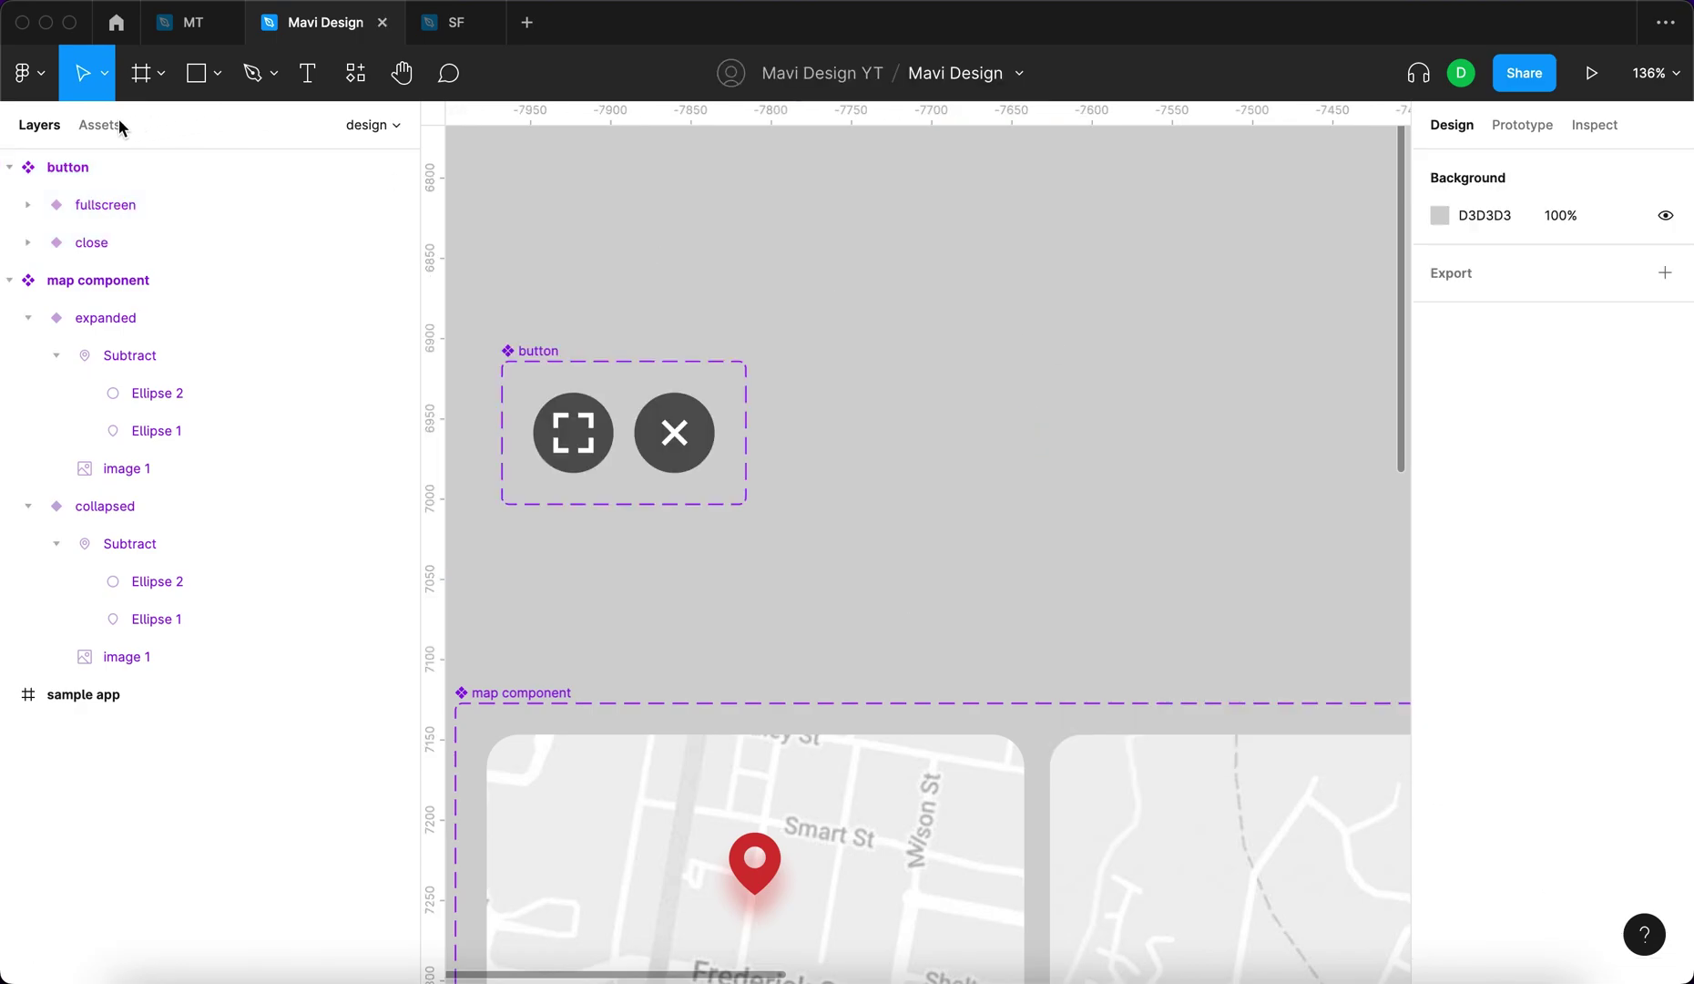
Place a fullscreen button instance in the upper-right corner of the collapsed map variant, at X 279, Y 9.
left_click(115, 124)
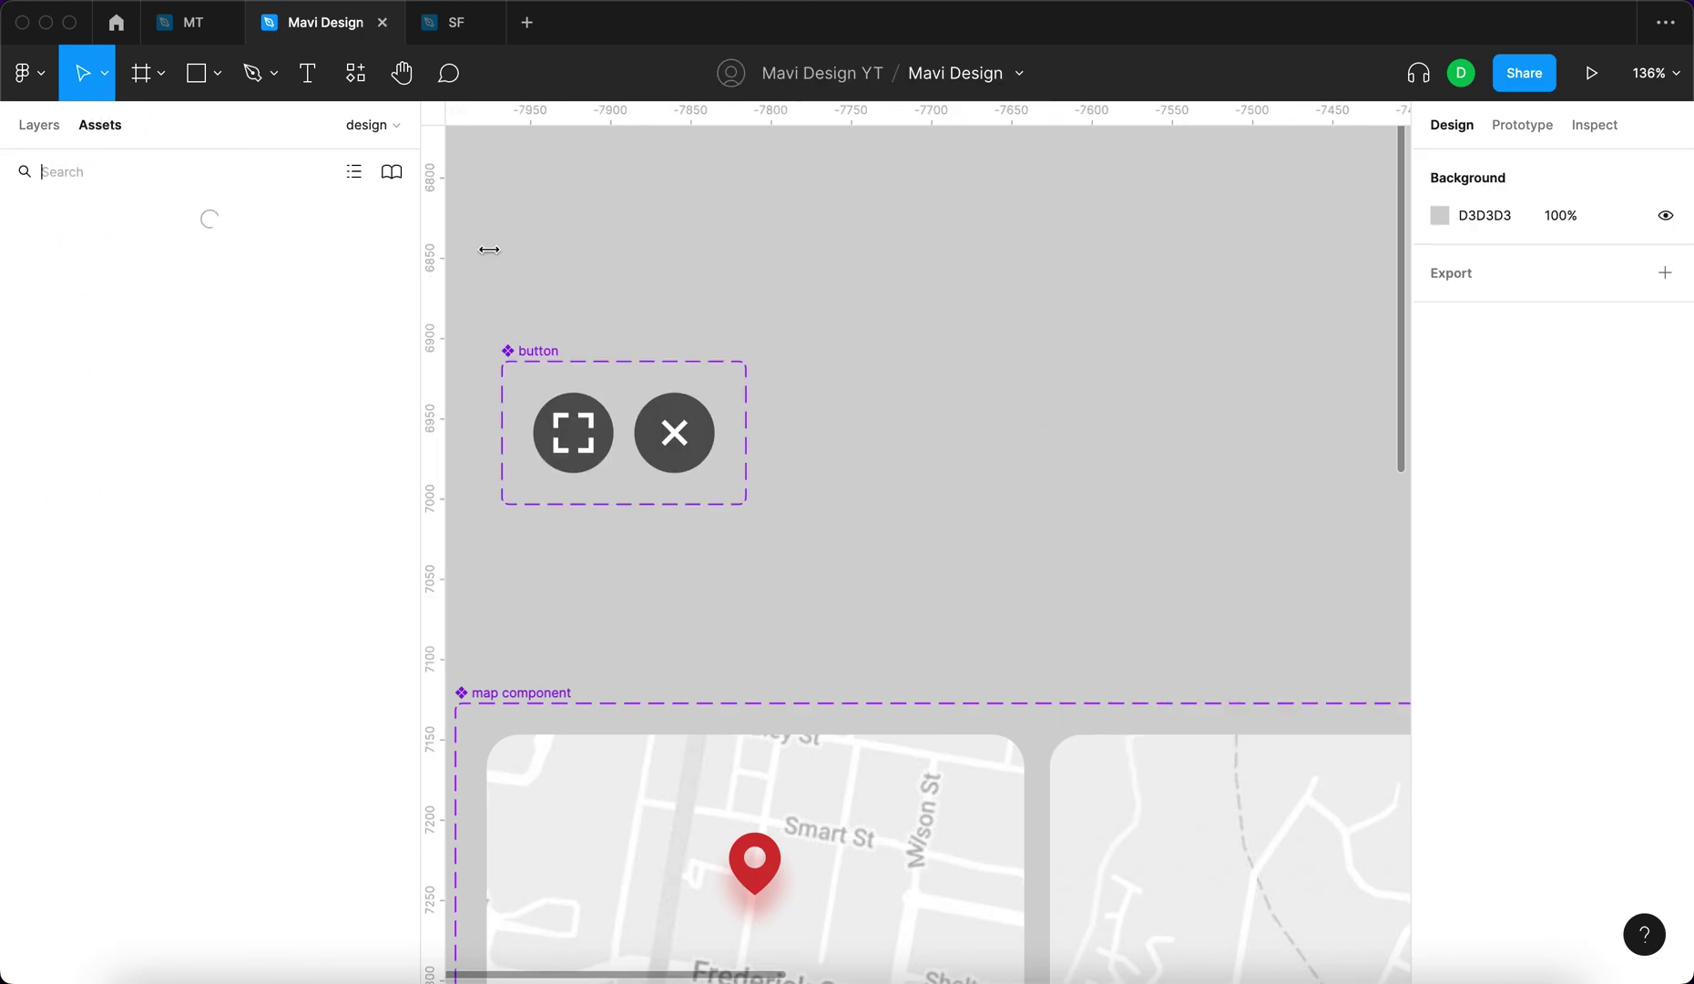
left_click_drag(82, 375, 982, 776)
key("shift+2")
scroll(841, 842, "down", 5)
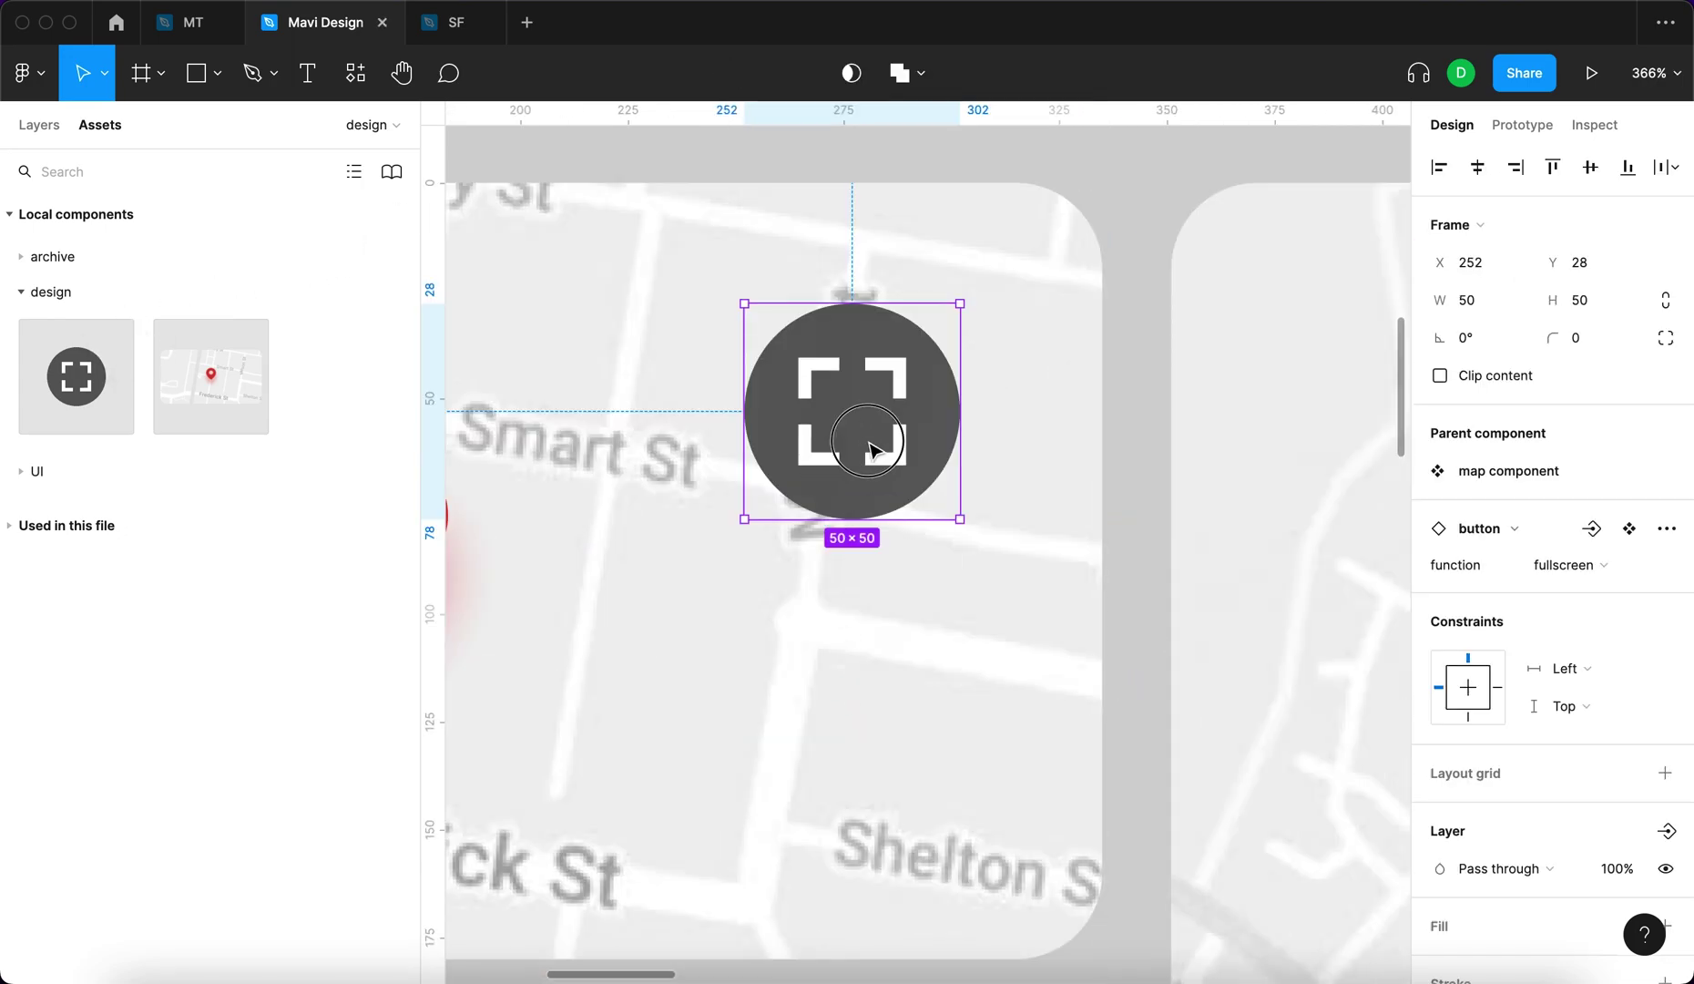
left_click_drag(877, 435, 960, 378)
scroll(960, 378, "down", 5)
scroll(847, 223, "up", 5)
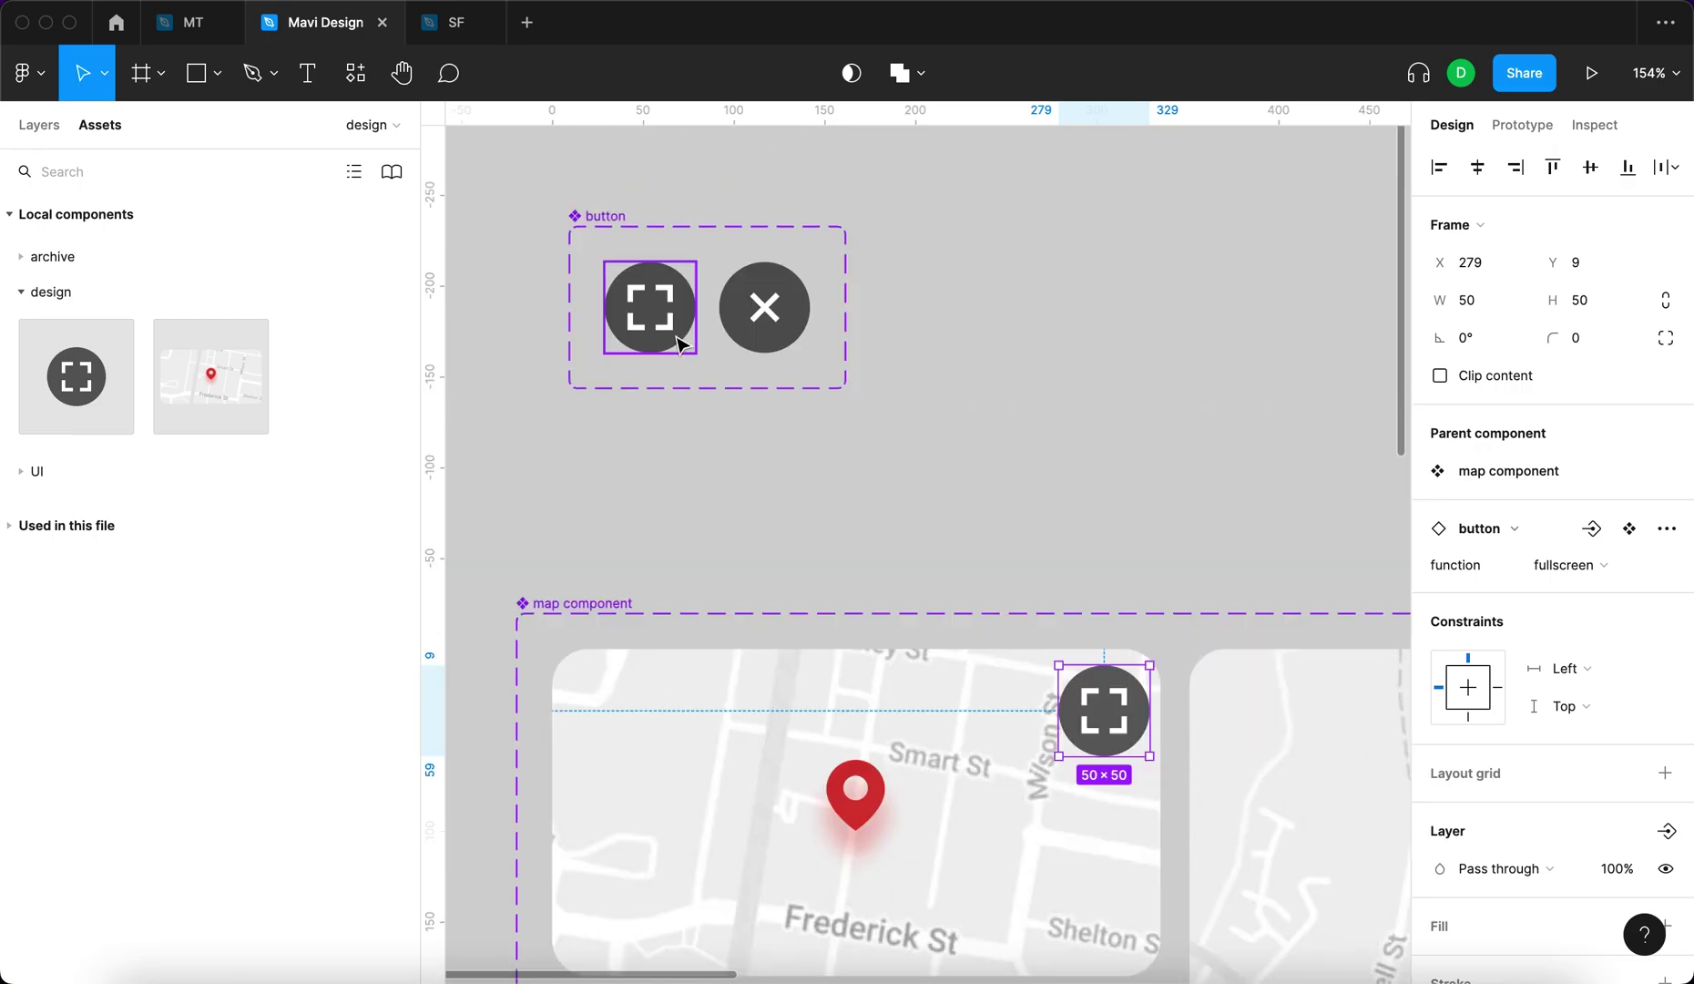
Select the circles inside both button variants and lower their background blur to 0 to compare it over the map.
left_click(672, 350, "shift")
left_click(765, 337)
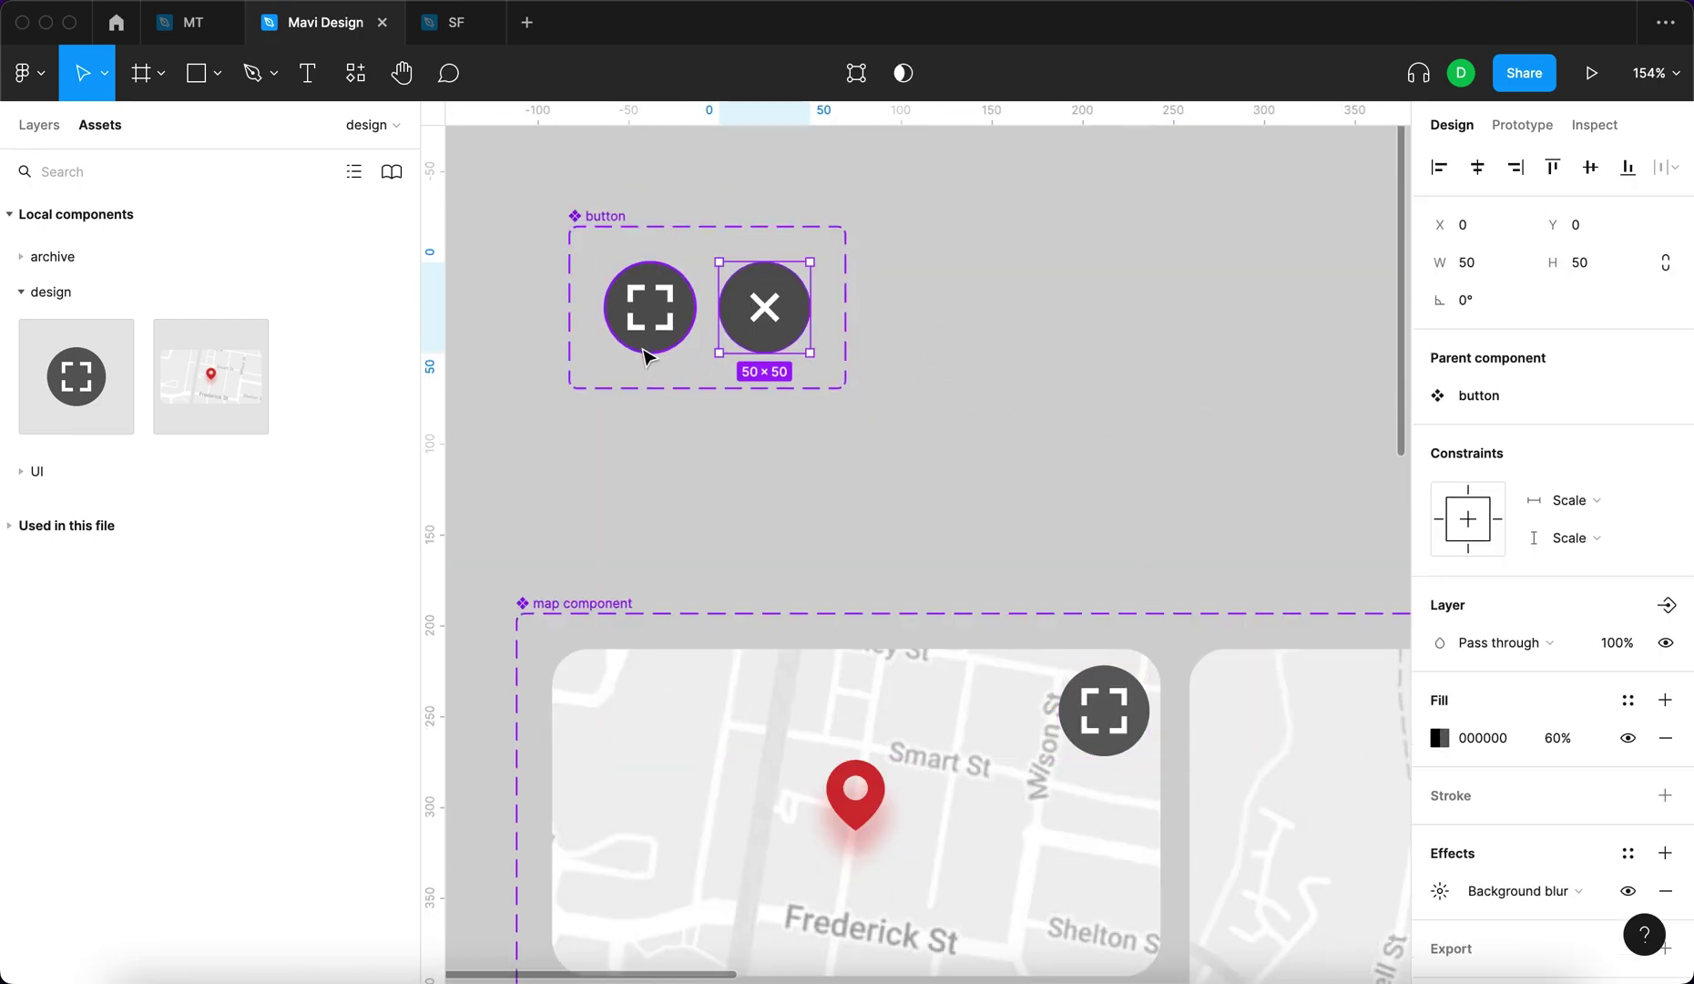
left_click(648, 351, "shift")
scroll(1596, 775, "down", 1)
left_click(1440, 838)
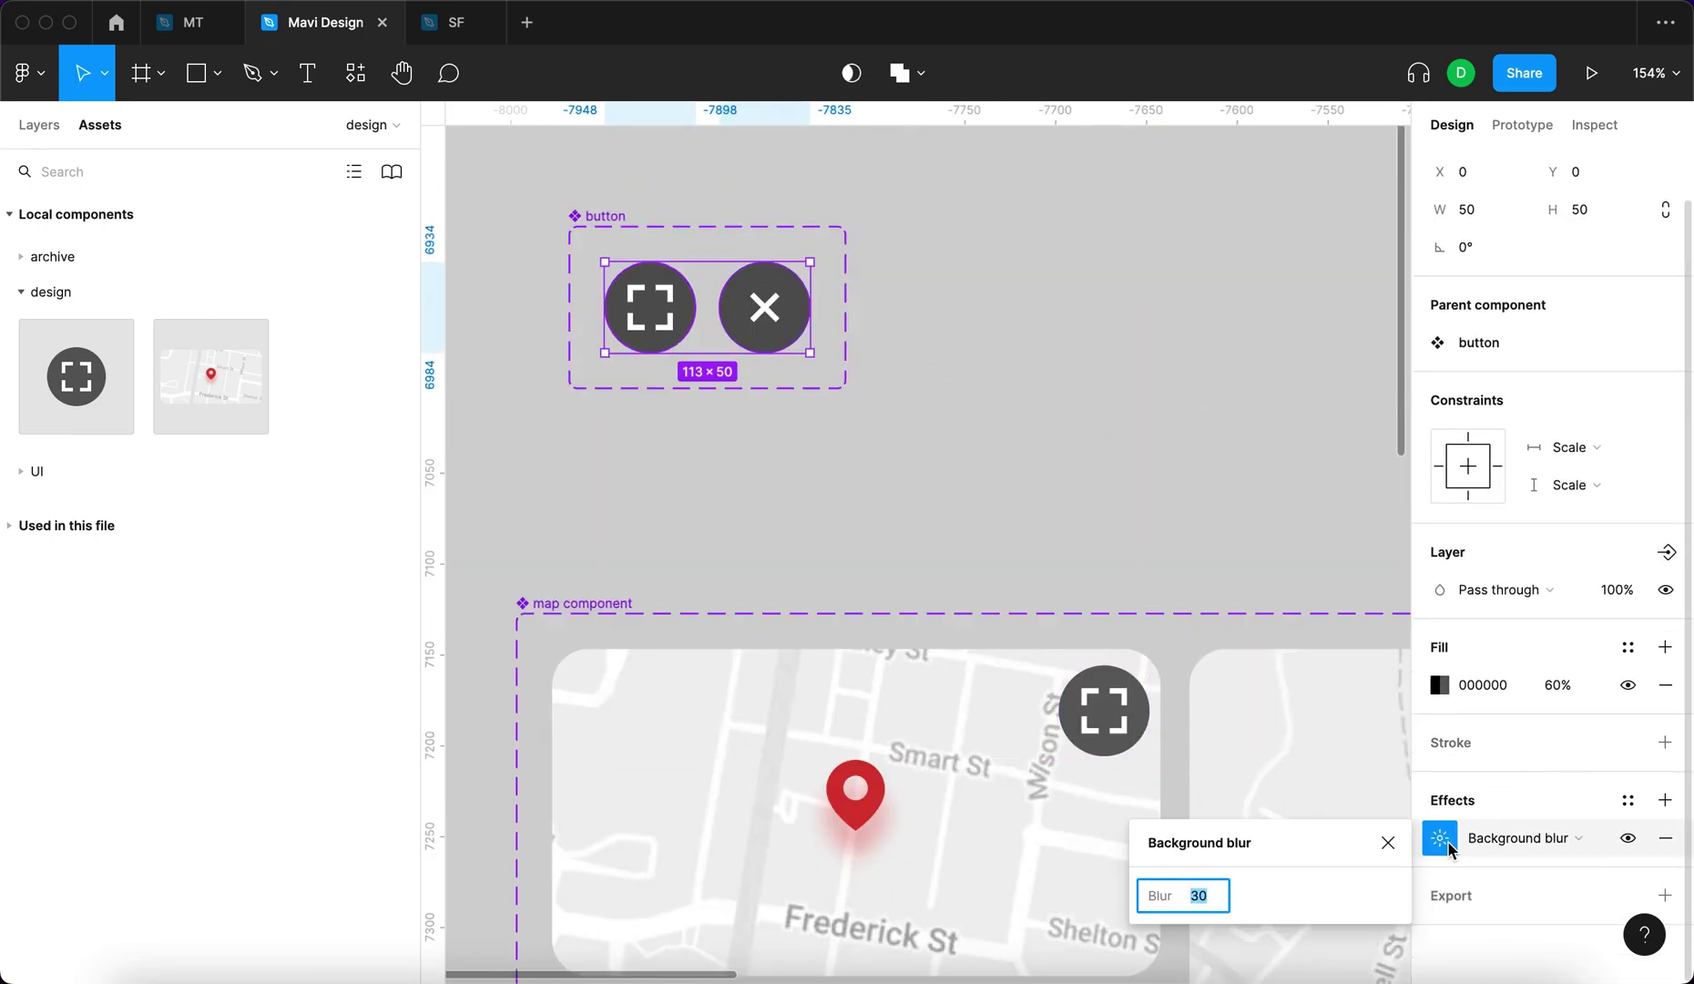
key("shift+Down")
key("shift+Down")
key("shift+Down")
scroll(1064, 720, "up", 10)
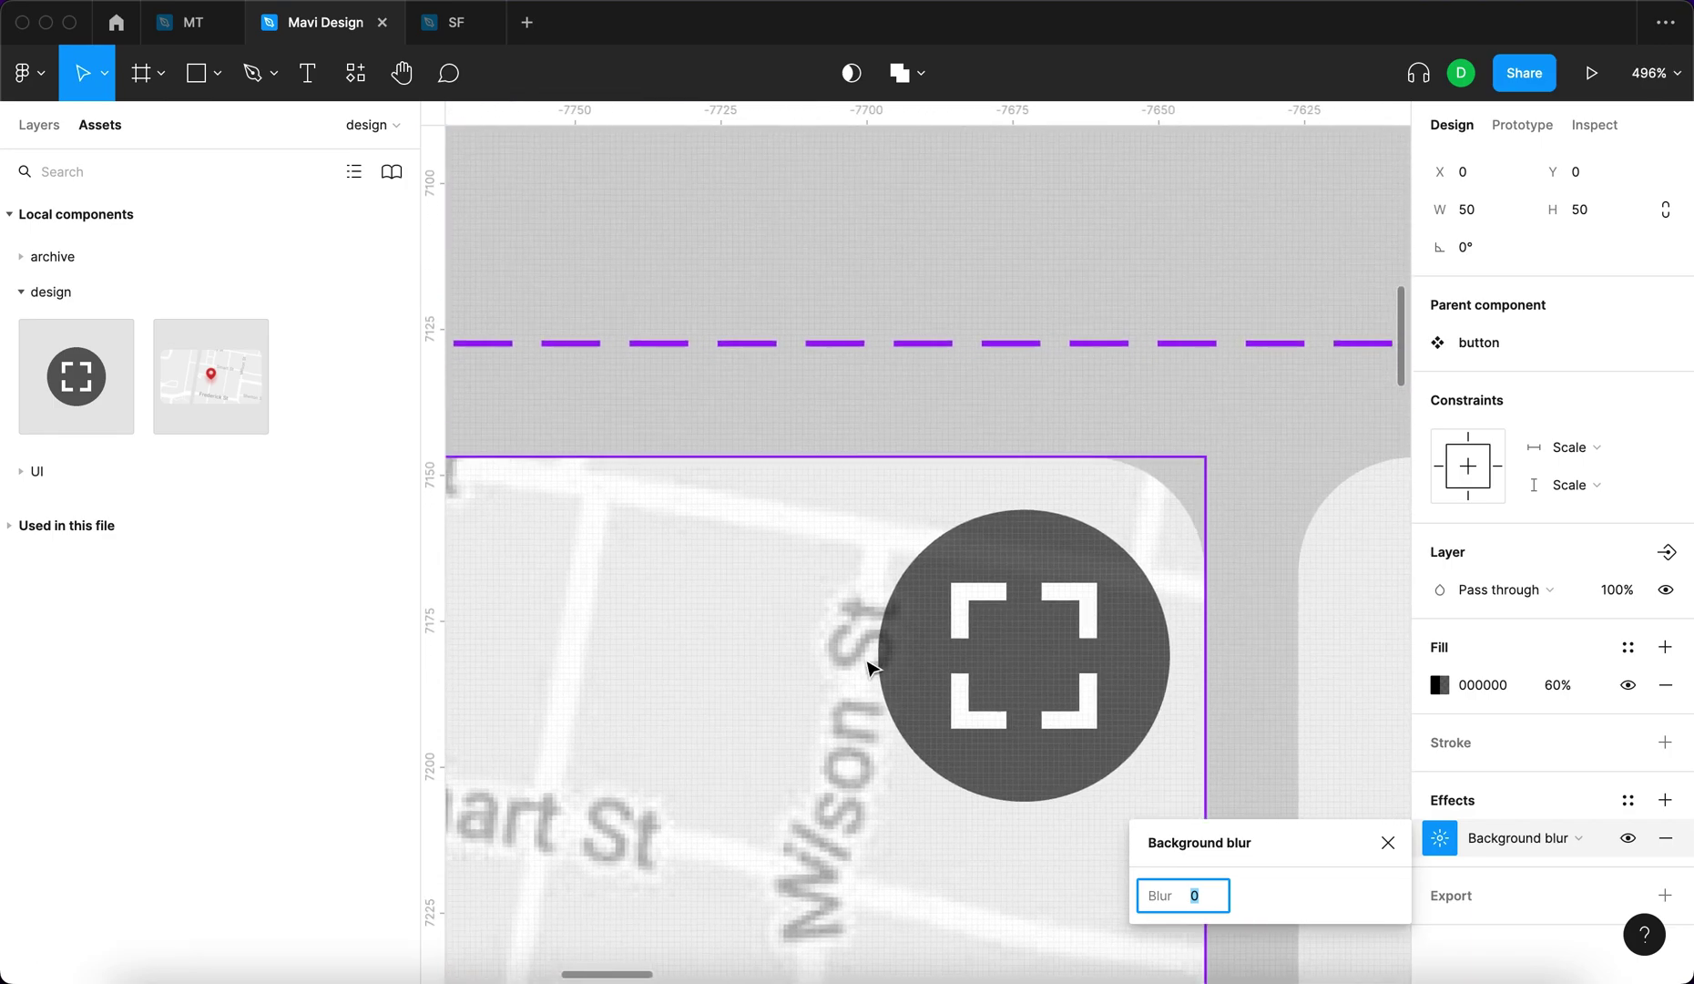
scroll(868, 669, "up", 5)
scroll(1009, 583, "down", 5)
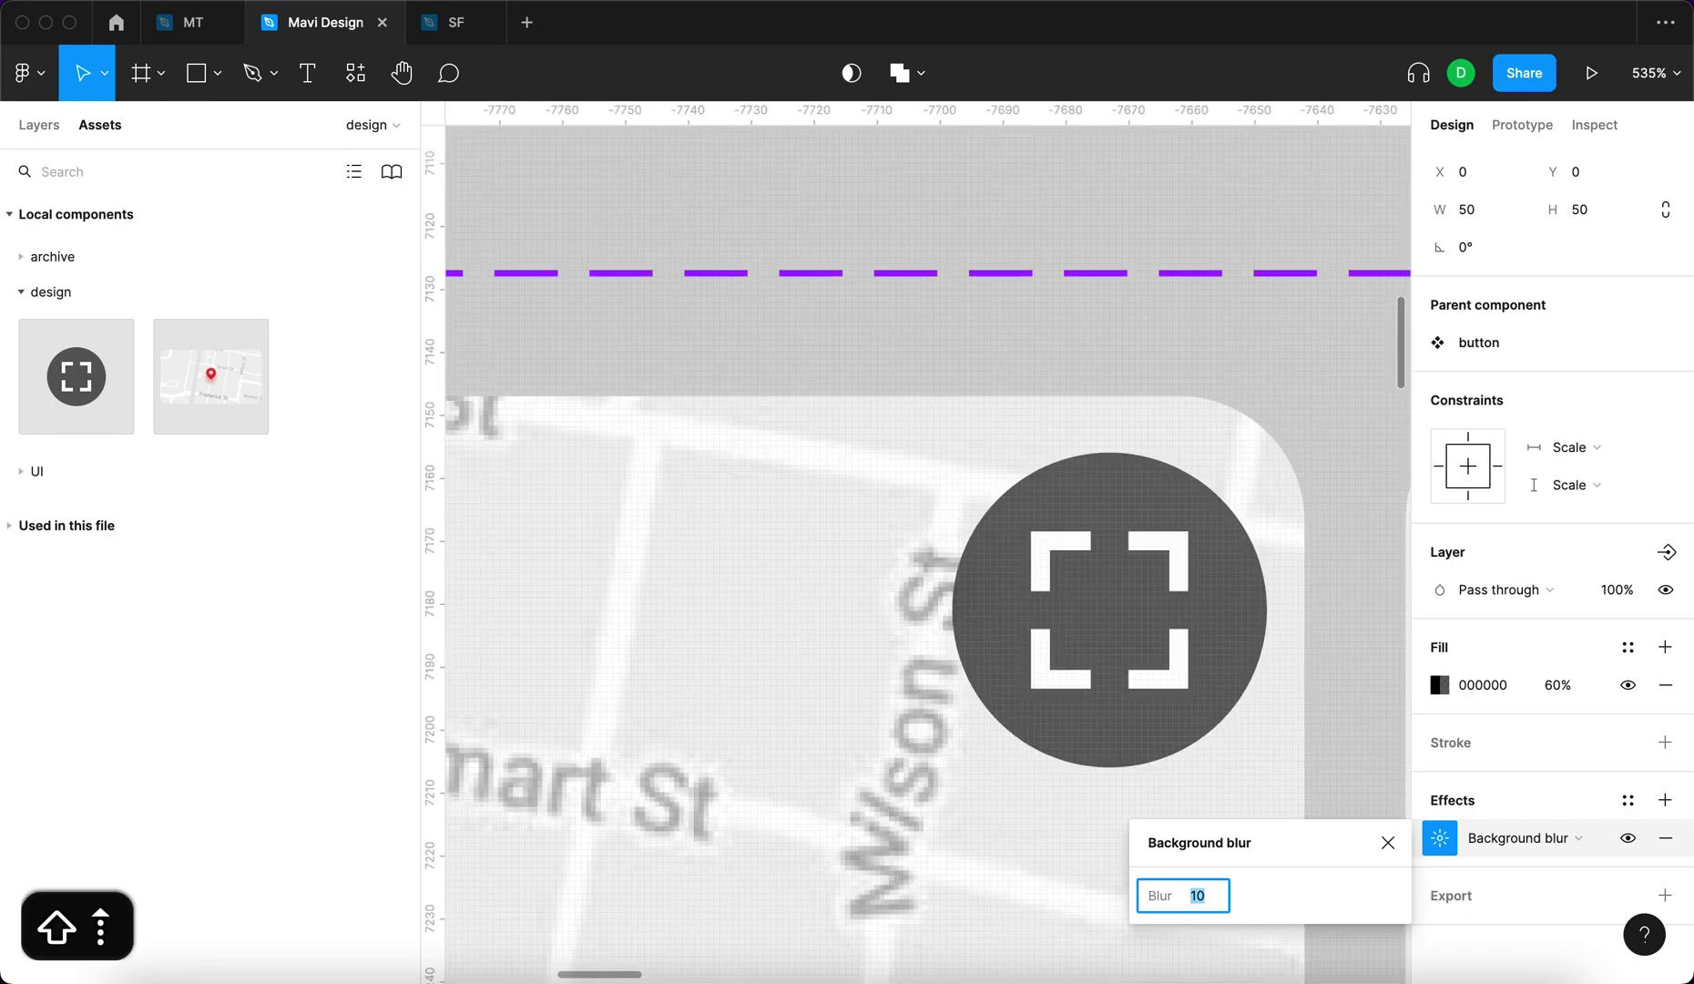
Set the background blur of the circles in both button variants to 6.
key("Up")
key("Up")
key("Up")
key("Up")
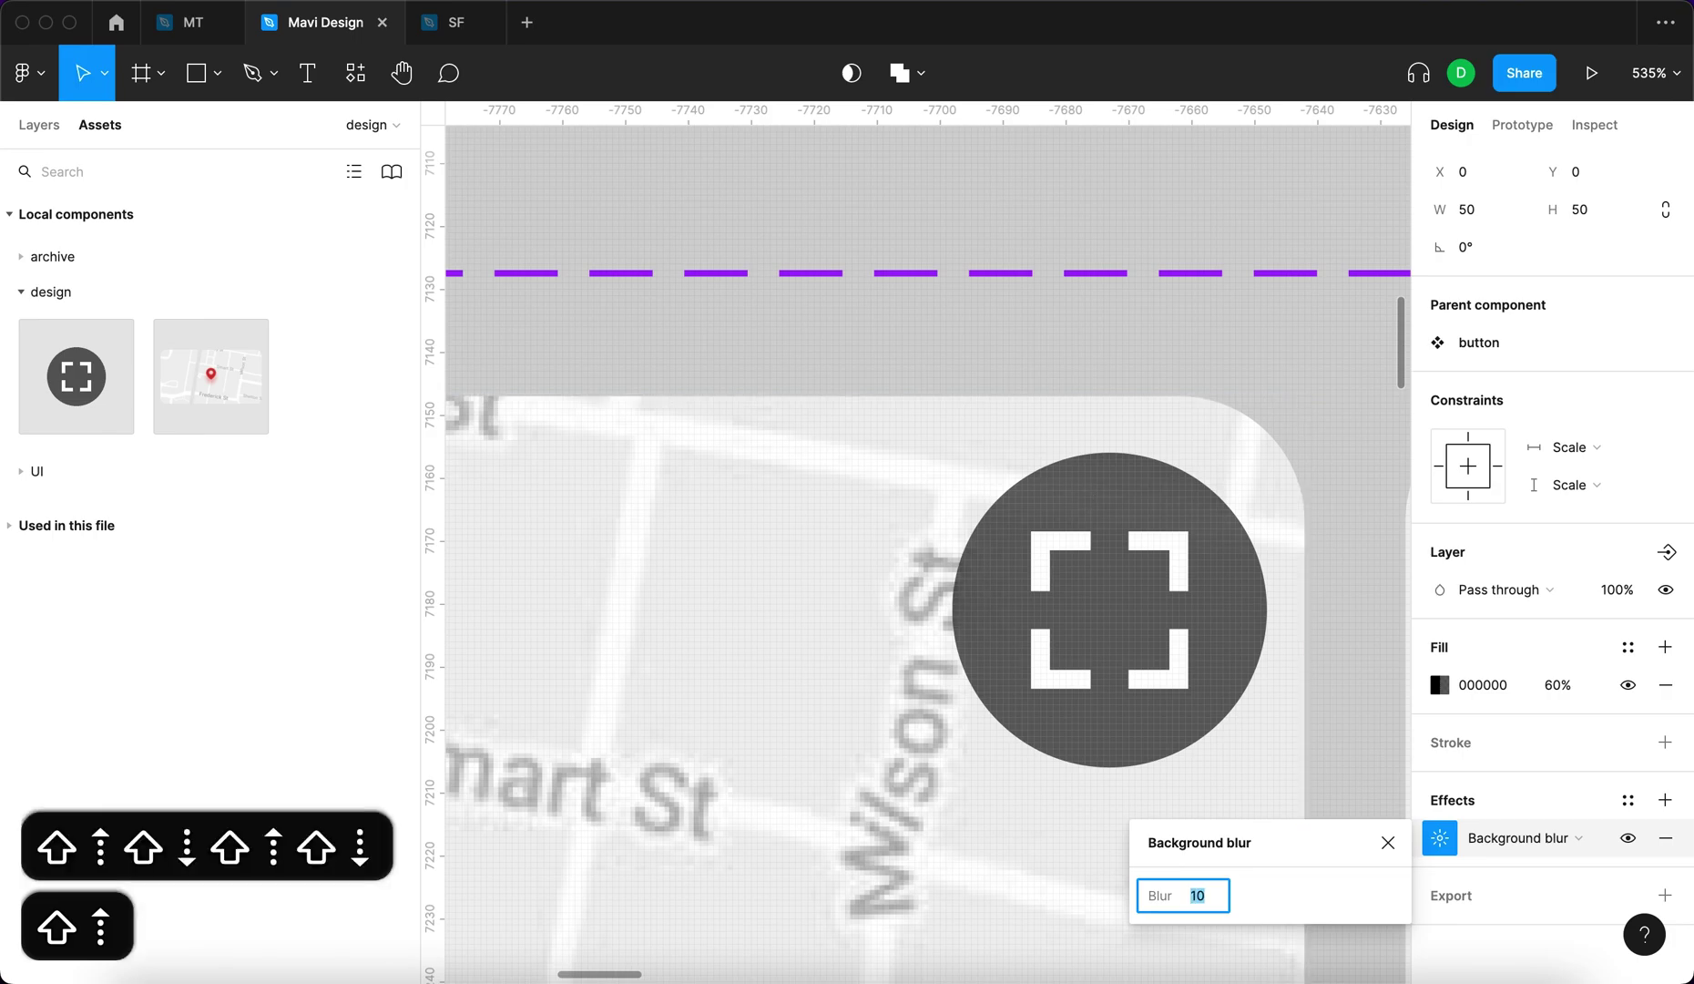
key("Up")
key("Up")
key("Down")
key("Down")
key("Up")
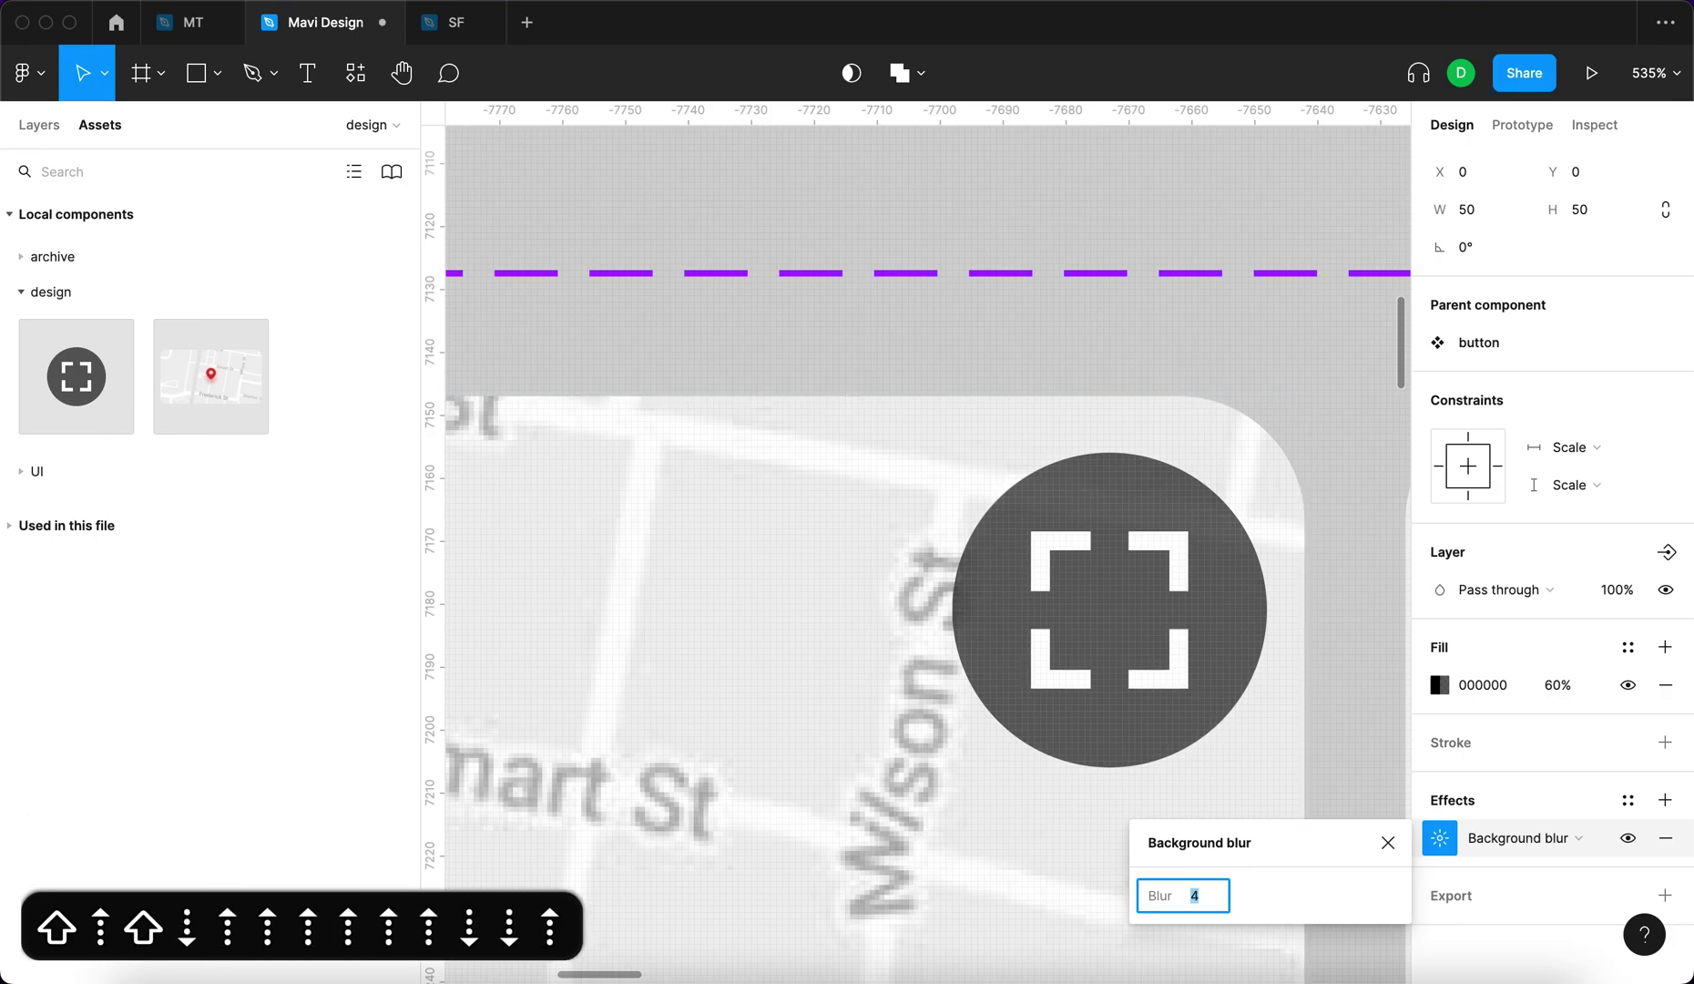
key("Return")
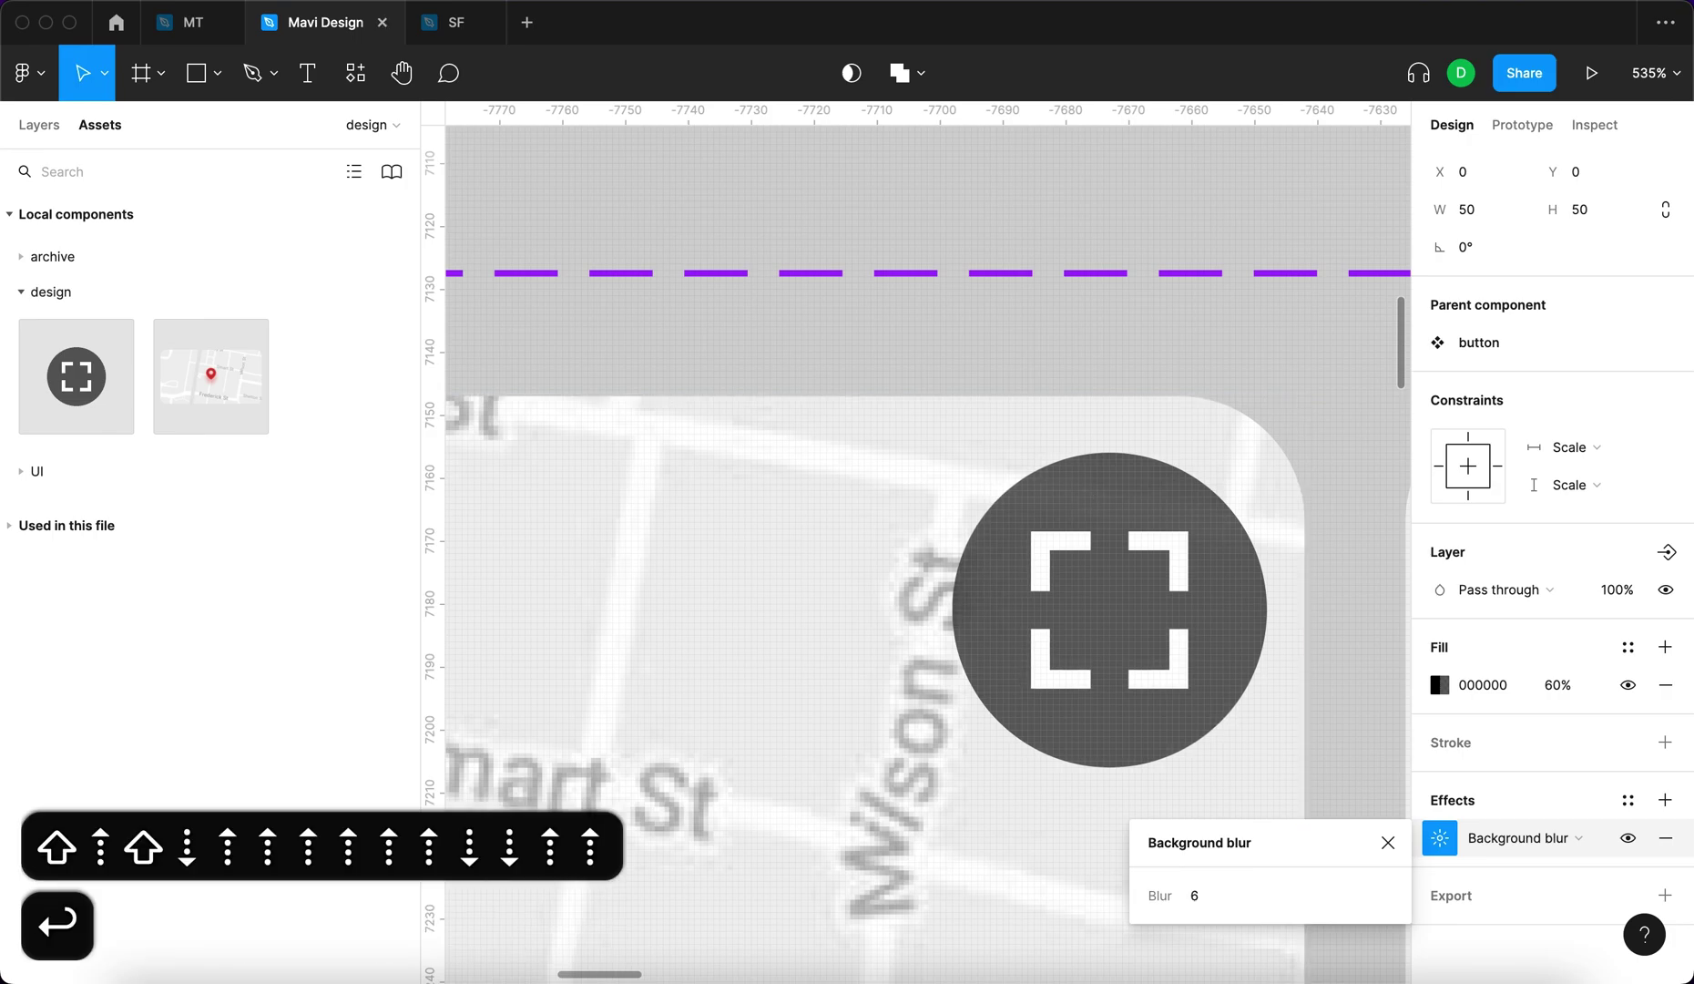
Move the fullscreen button over the red map pin to compare the blur effect against it.
double_click(1100, 601)
scroll(1099, 602, "down", 7)
scroll(1108, 608, "up", 6)
left_click_drag(1122, 622, 609, 775)
scroll(609, 775, "down", 2)
scroll(608, 775, "left", 2)
scroll(608, 775, "down", 10)
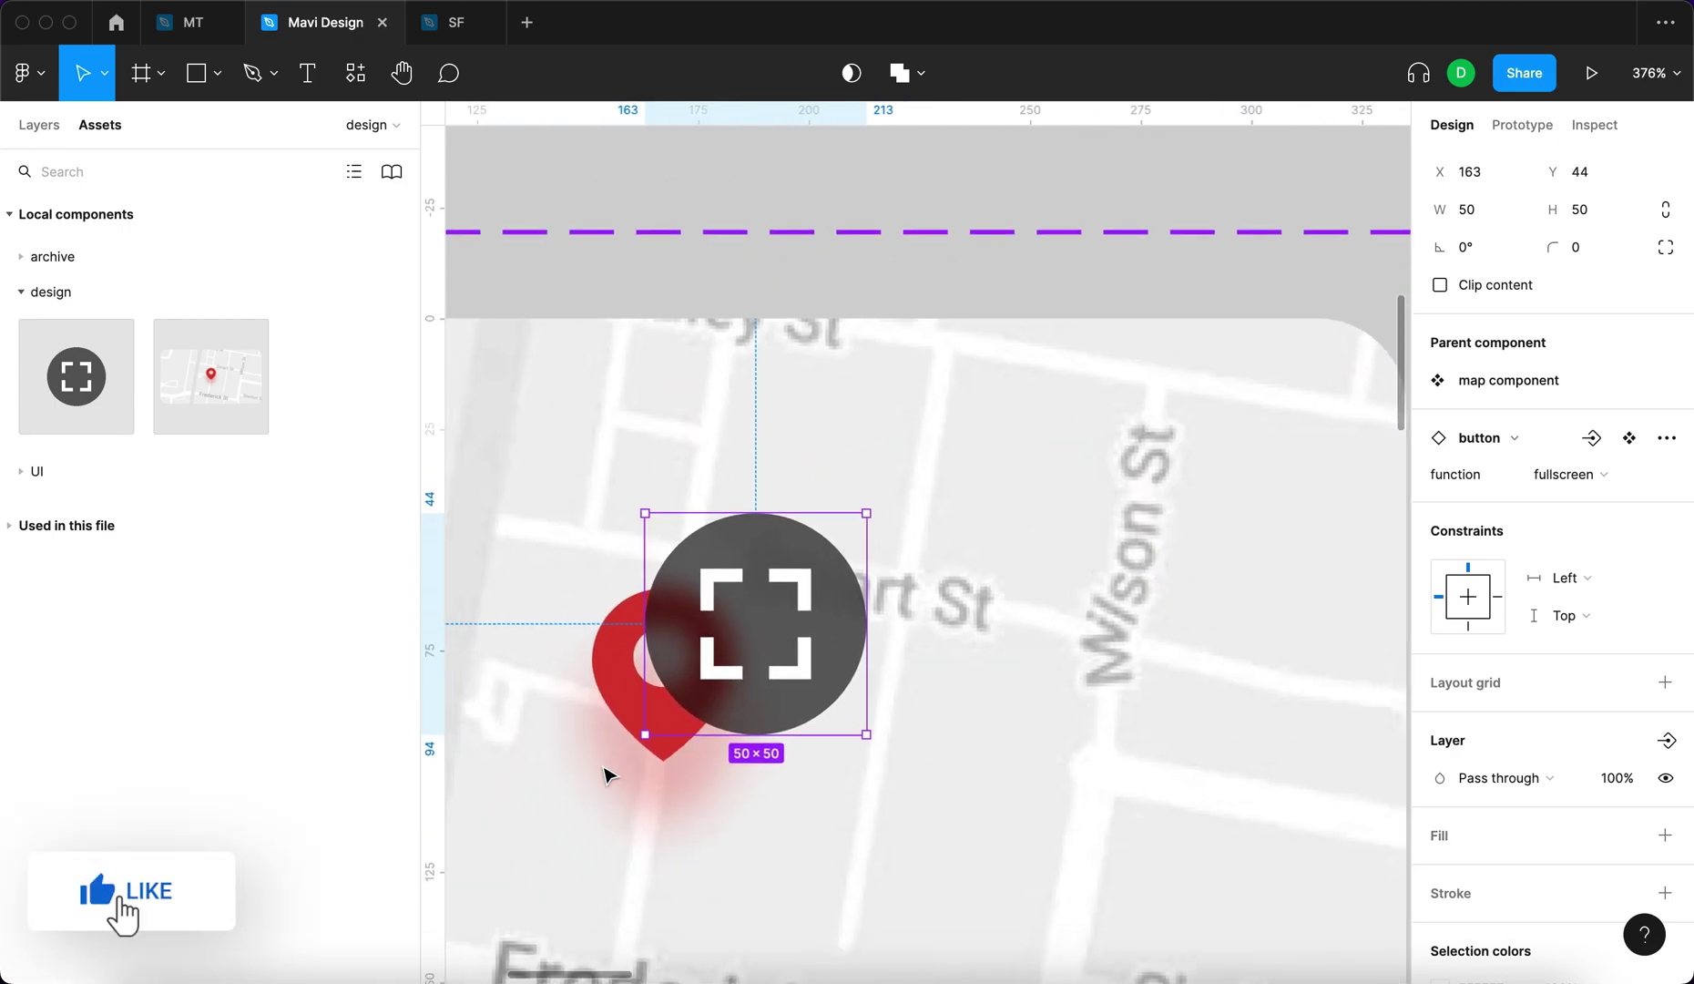
left_click(703, 510)
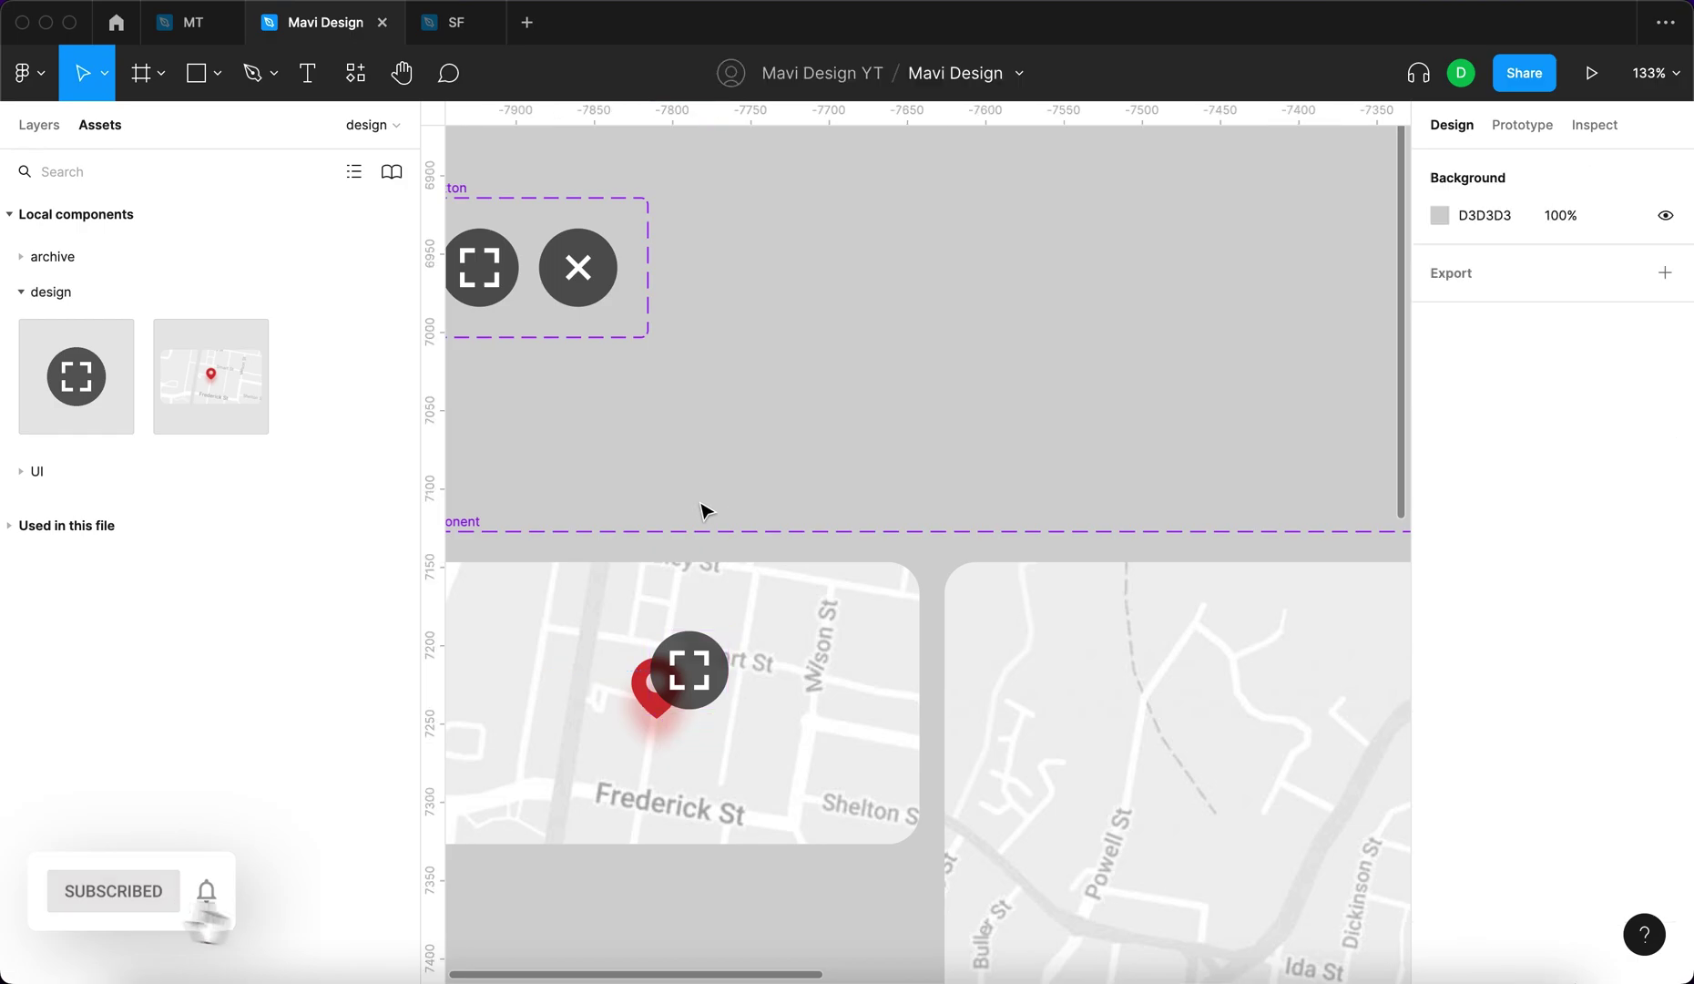
Move the fullscreen button to the collapsed map's upper-right corner, at X 275, Y 10.
double_click(689, 669)
left_click_drag(690, 669, 865, 617)
left_click(888, 414)
scroll(888, 414, "down", 5)
scroll(891, 414, "up", 2)
Set the fullscreen button's constraints in the collapsed variant to Right and Top.
double_click(826, 558)
left_click(1588, 705)
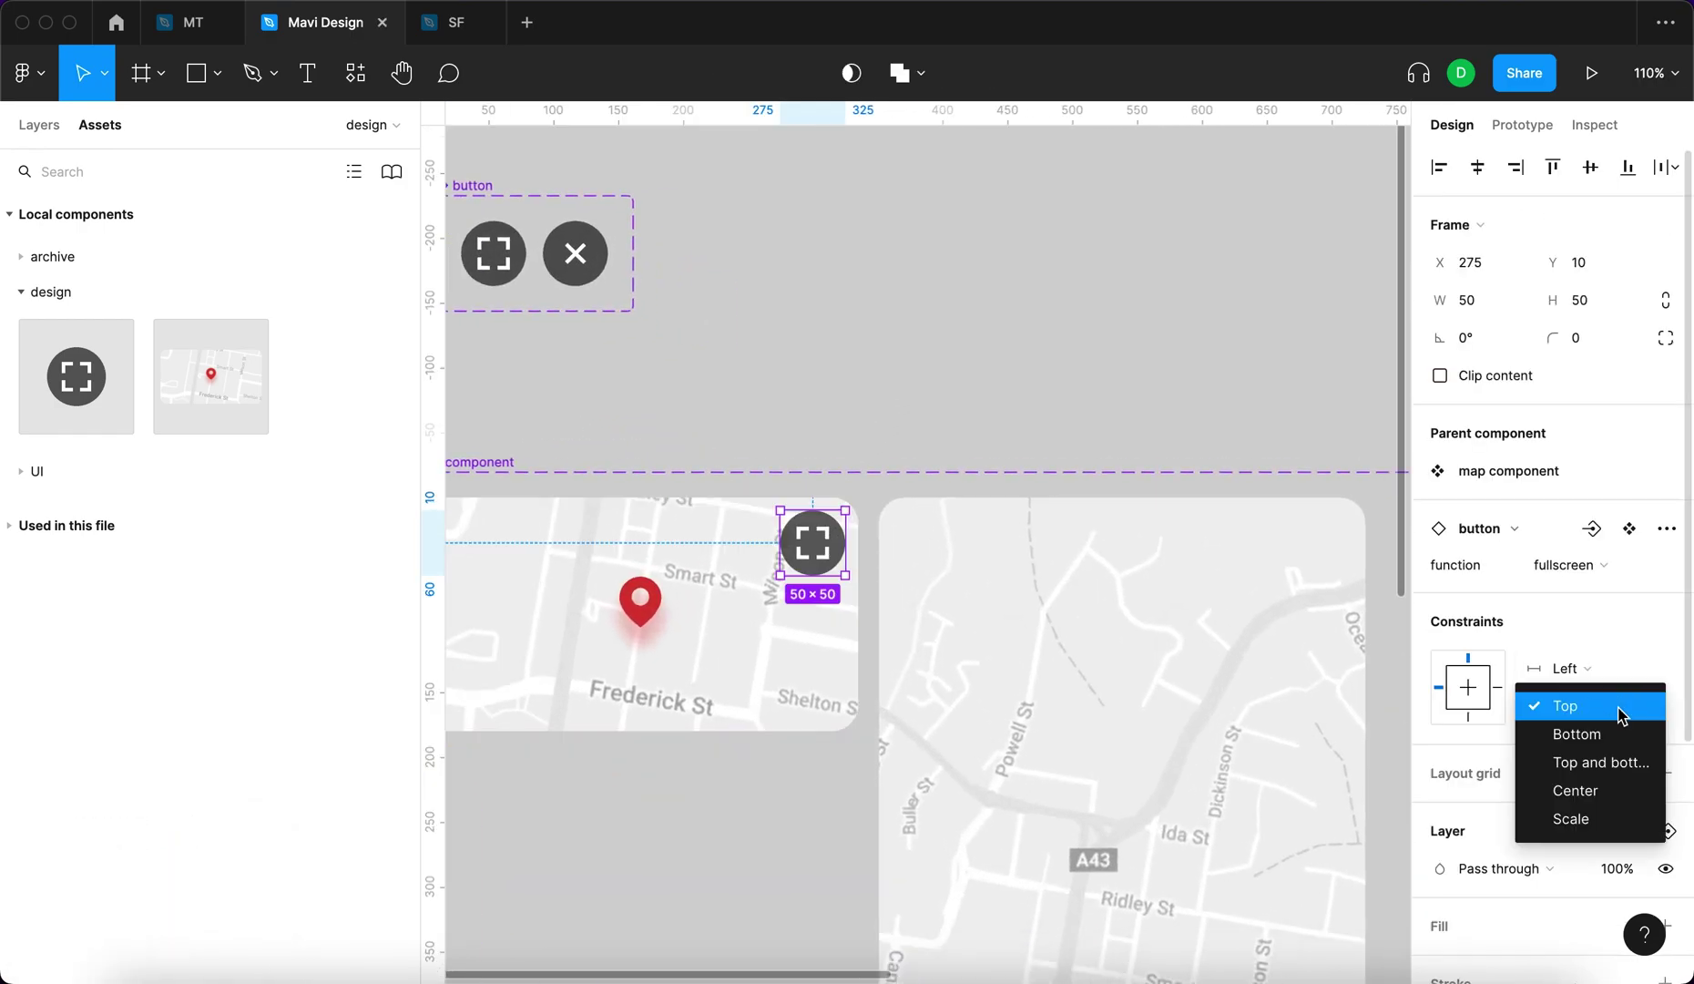
left_click(1607, 712)
left_click(1605, 717)
left_click(1567, 668)
left_click(1611, 693)
left_click(825, 492)
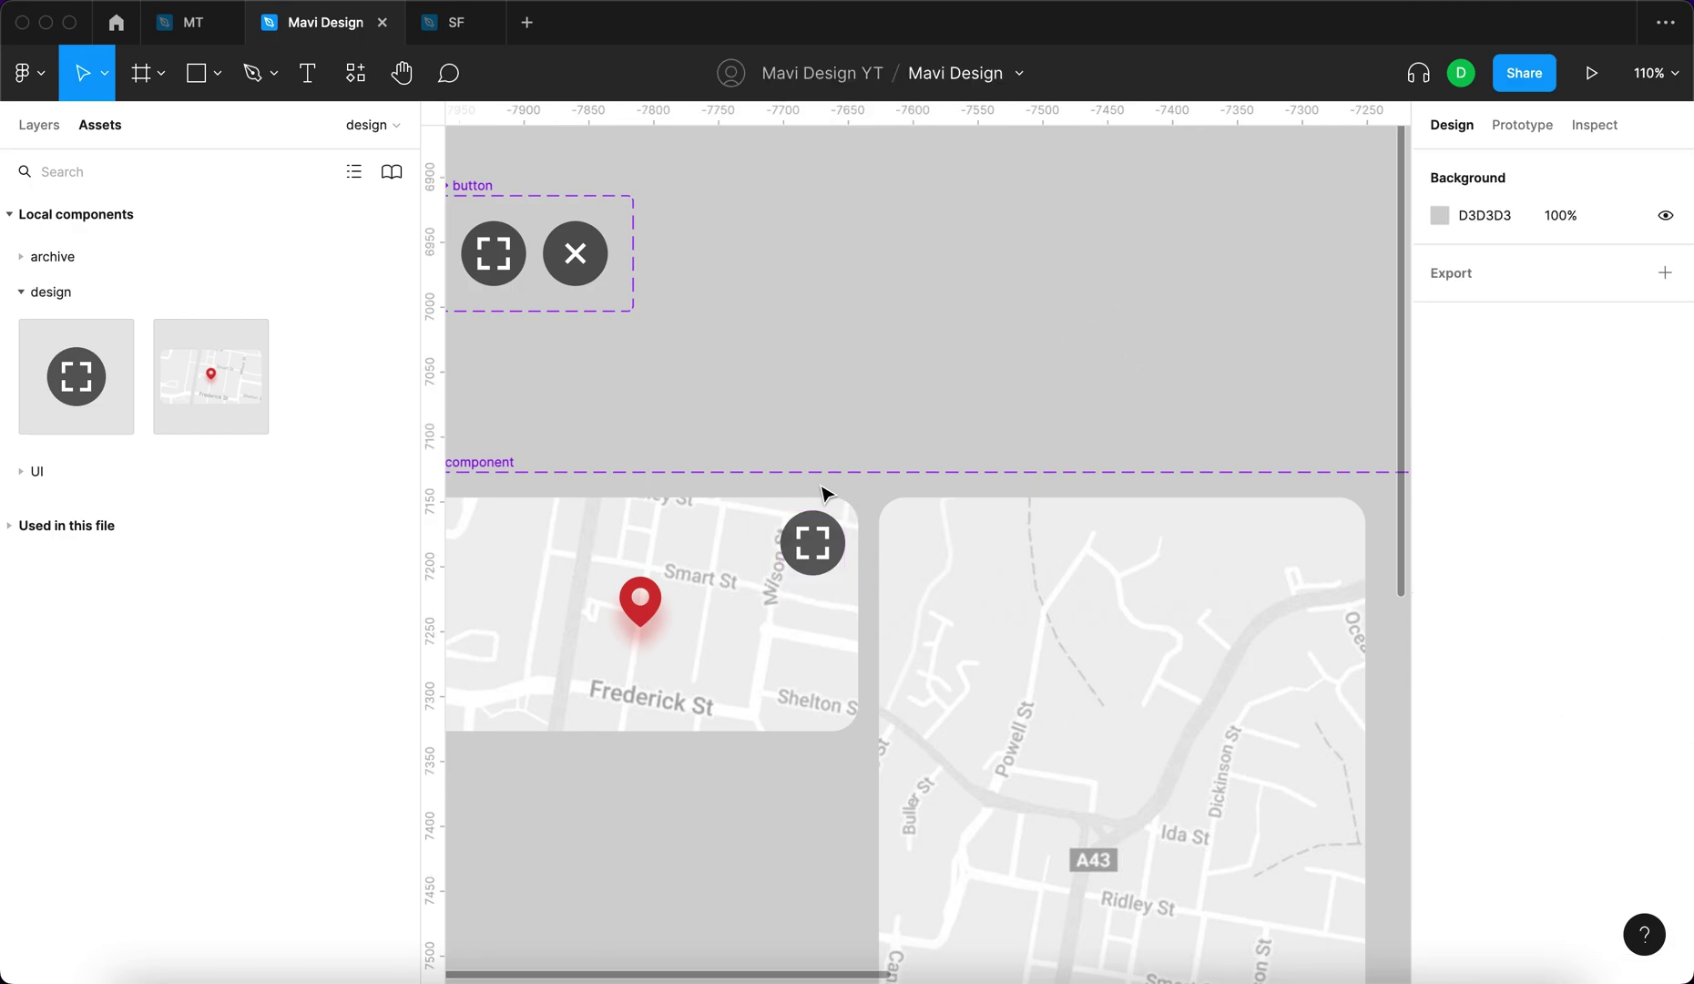
double_click(812, 543)
key("super+x")
left_click(1041, 563)
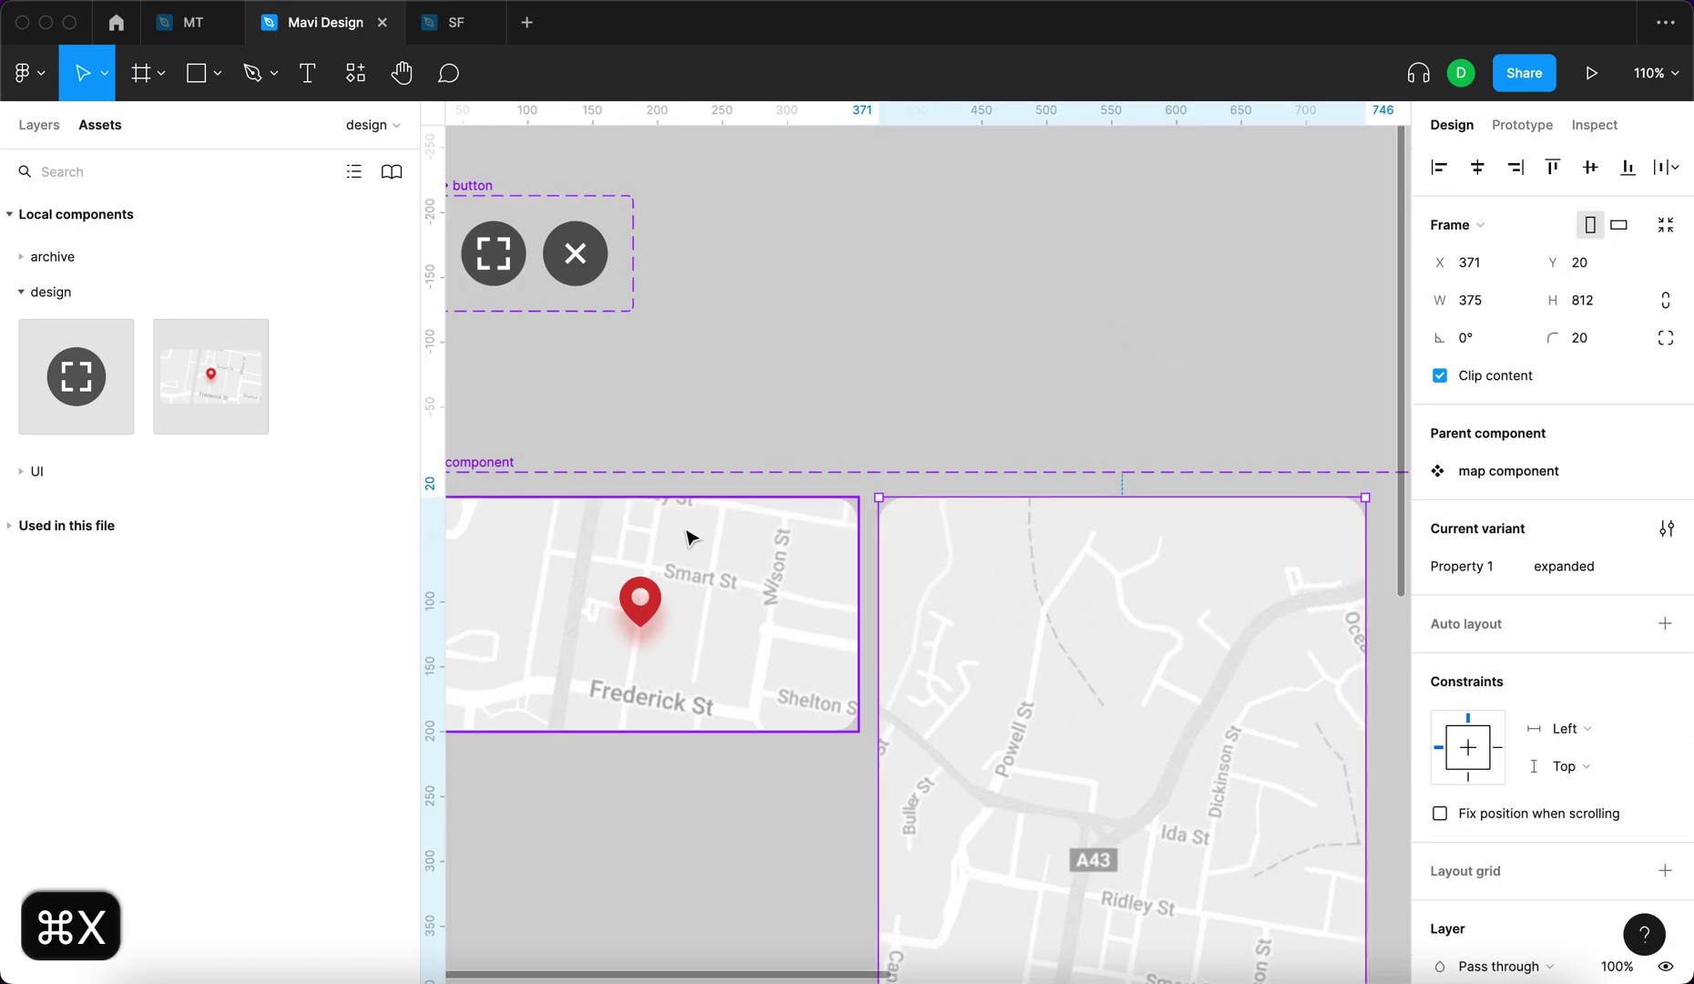
key("super+y")
key("super+y")
key("super+z")
key("super+z")
Copy the fullscreen button into the expanded map variant and position it near the upper-right corner at X 315, Y 10.
key("super+c")
key("super+c")
left_click(1086, 579)
key("super+v")
left_click(1516, 167)
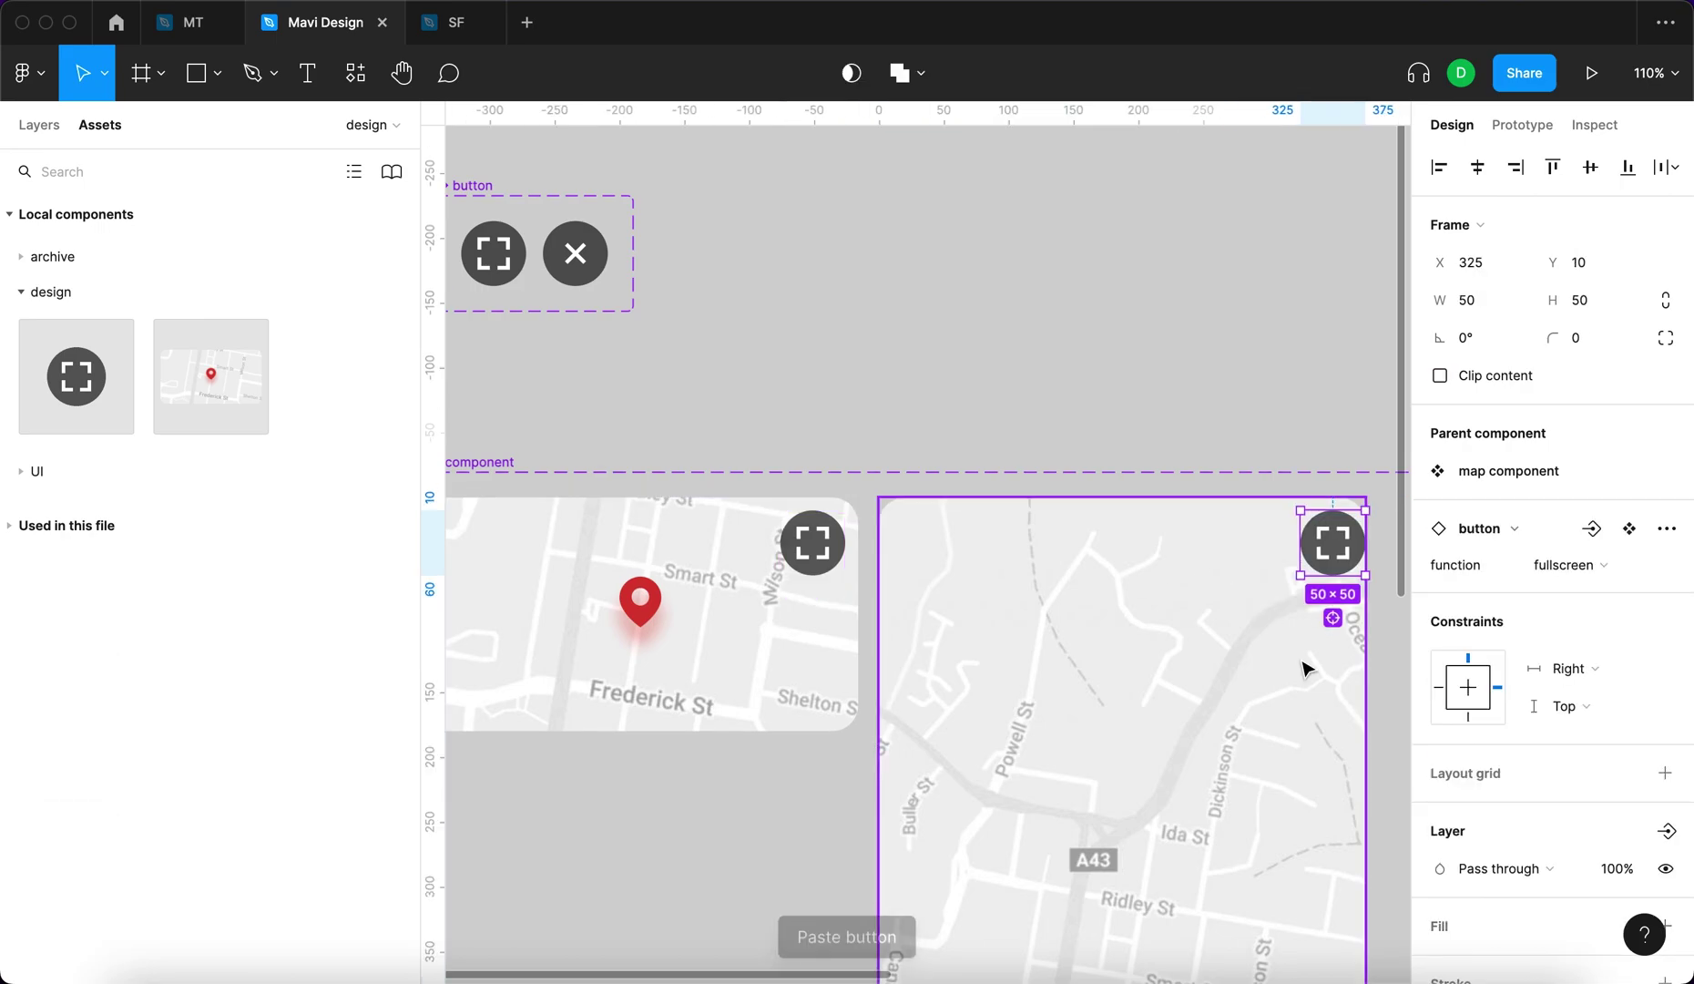
key("shift+Left")
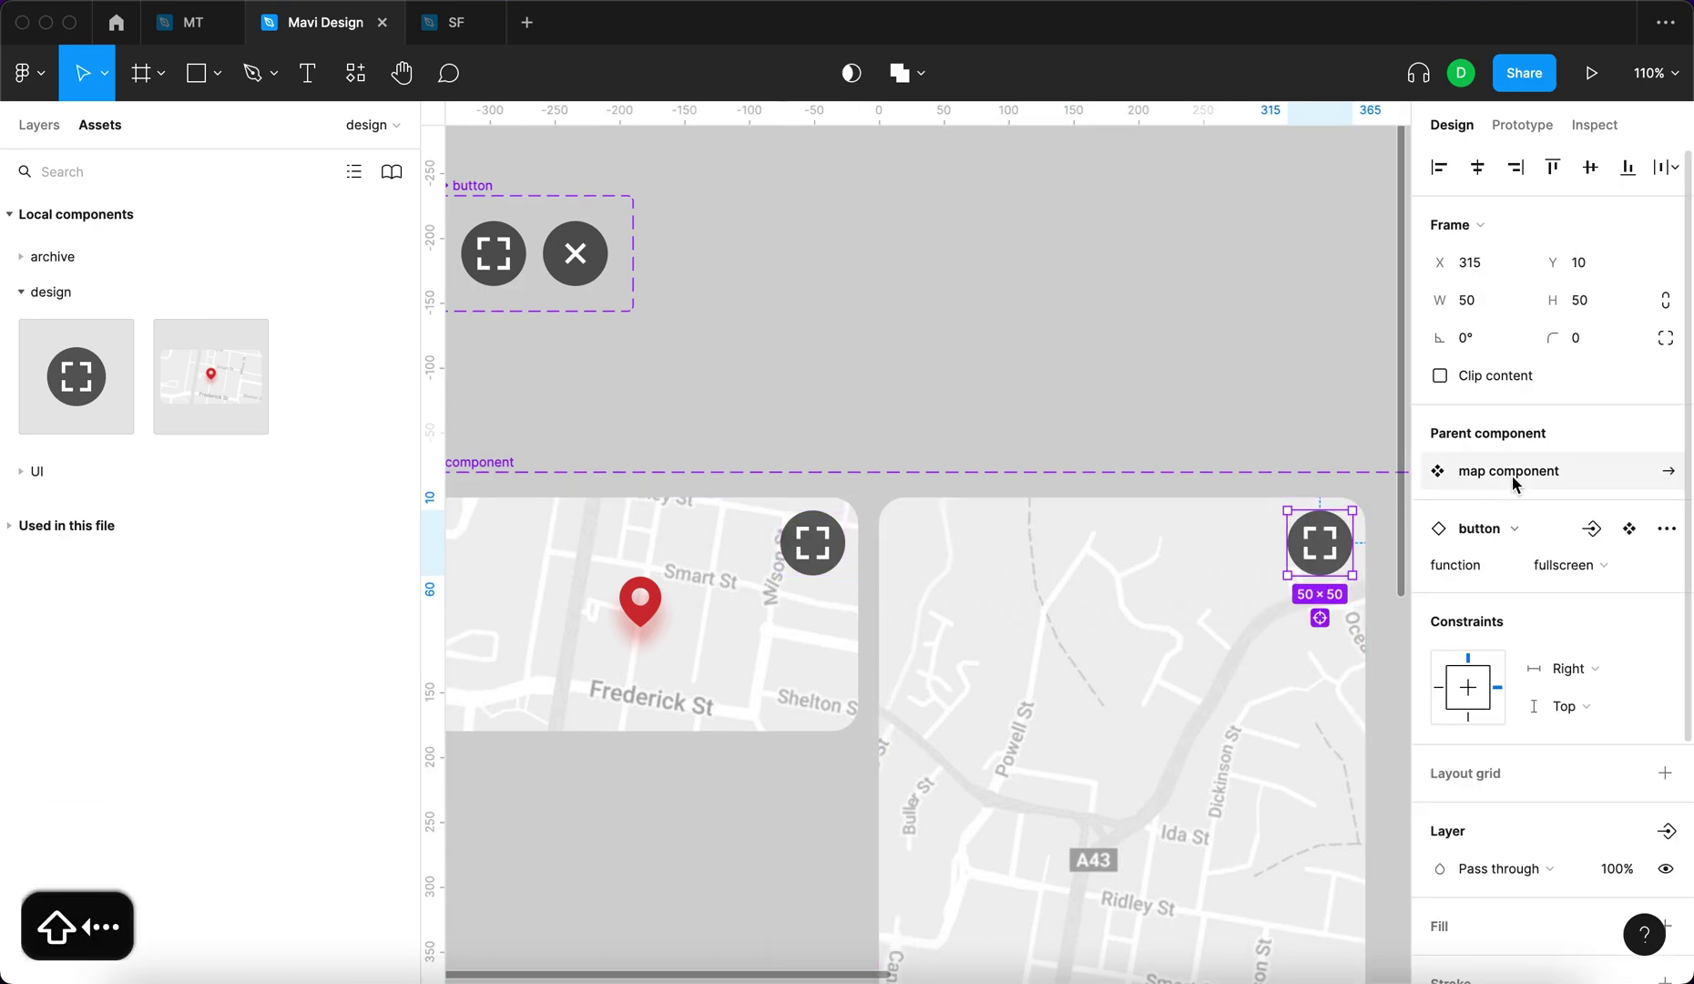
Switch the function of the expanded variant's button instance to "close".
left_click(1608, 574)
left_click(1608, 594)
left_click(1240, 354)
Narrow the map component set so its right edge sits close to the expanded variant.
scroll(1241, 355, "down", 5)
scroll(1240, 355, "right", 3)
left_click(801, 434)
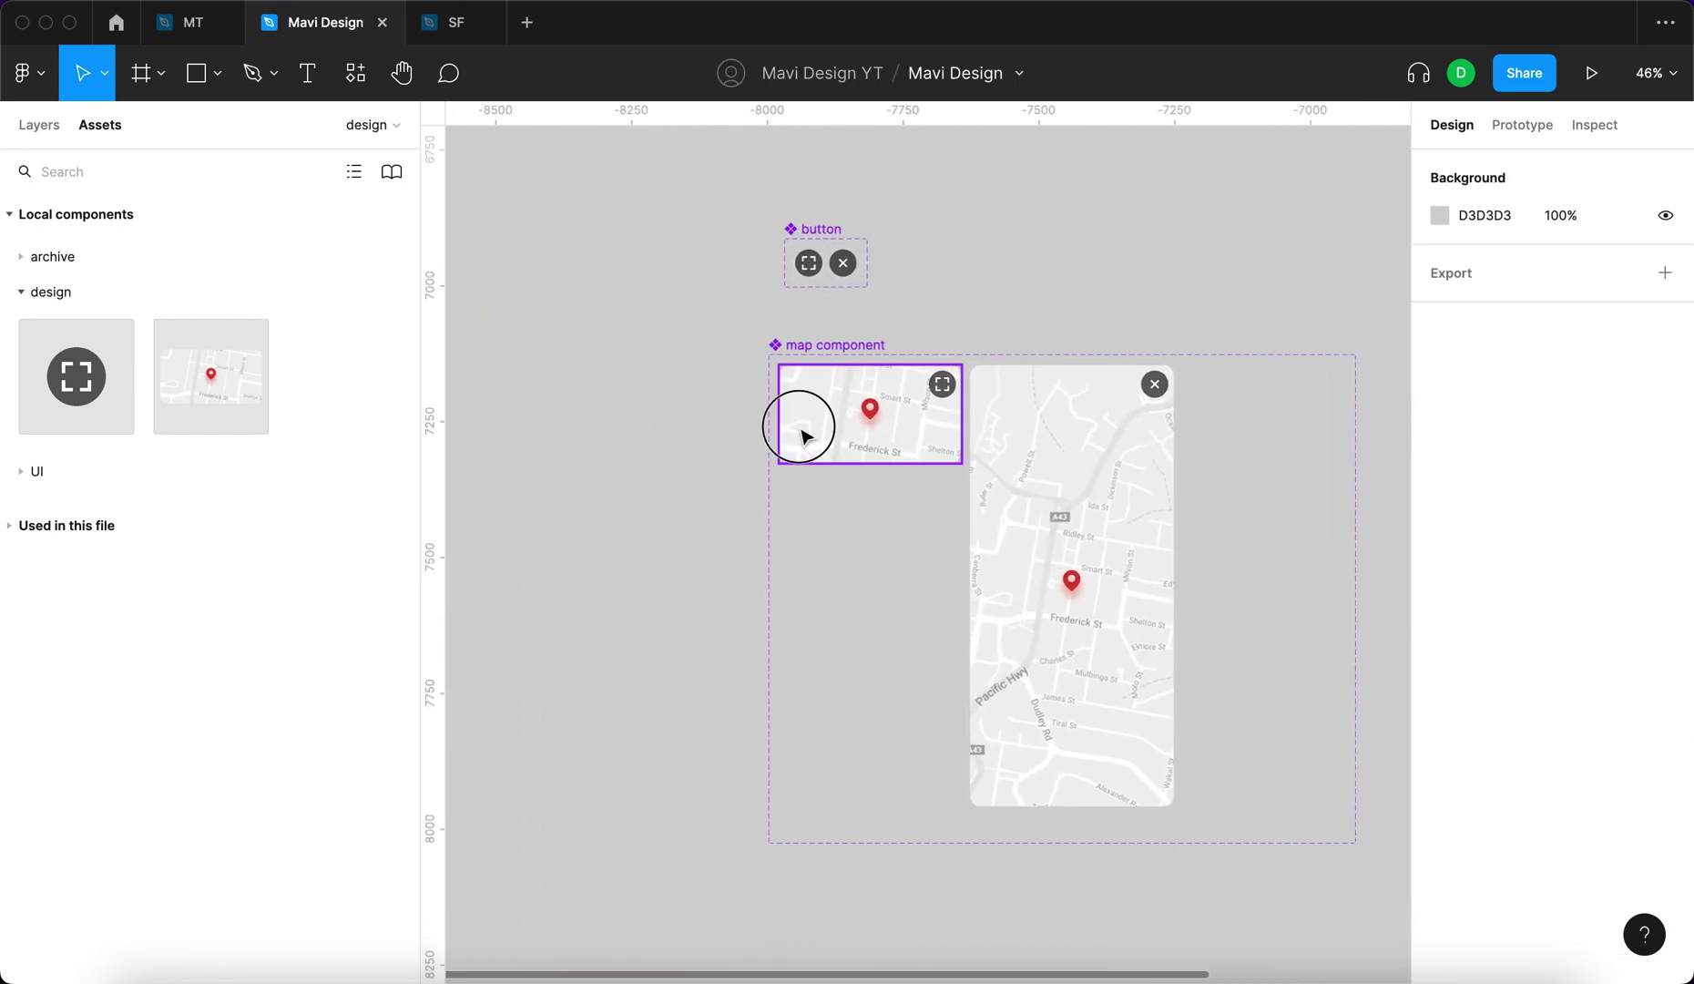
left_click(586, 609)
scroll(1120, 335, "right", 3)
left_click(643, 302)
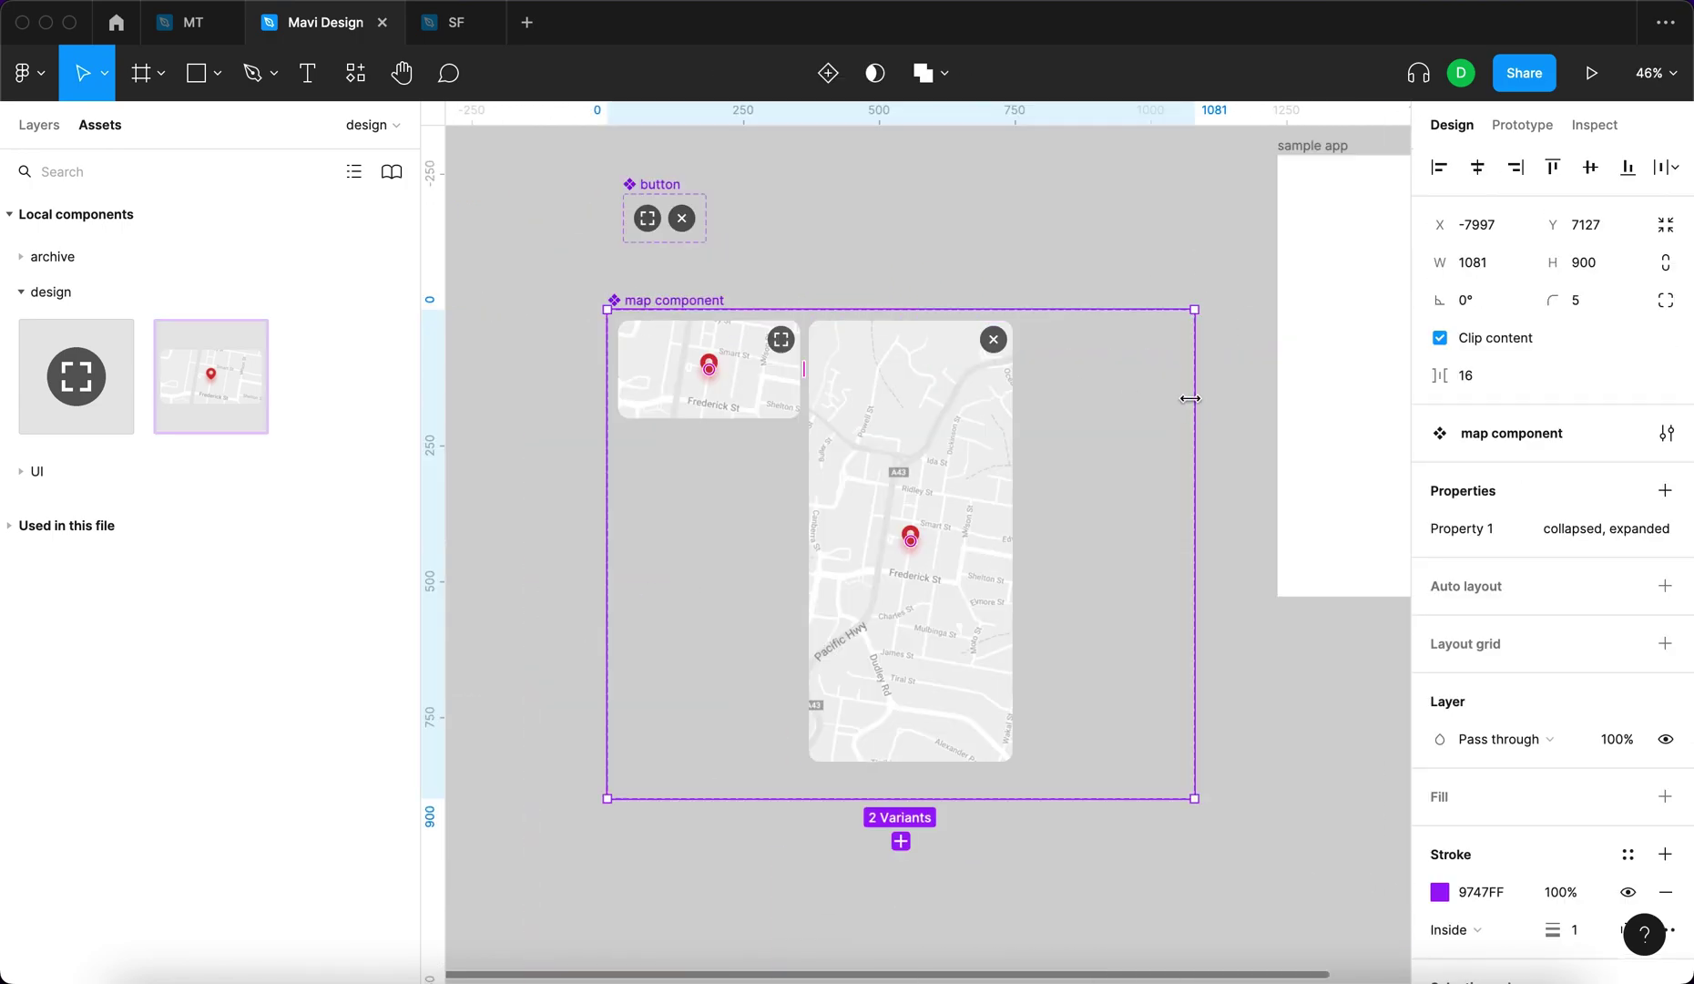
left_click_drag(1190, 398, 1048, 402)
Move the close button in the expanded variant inward from the corner, to X 295, Y 50.
scroll(1048, 402, "right", 2)
left_click(882, 373, "super")
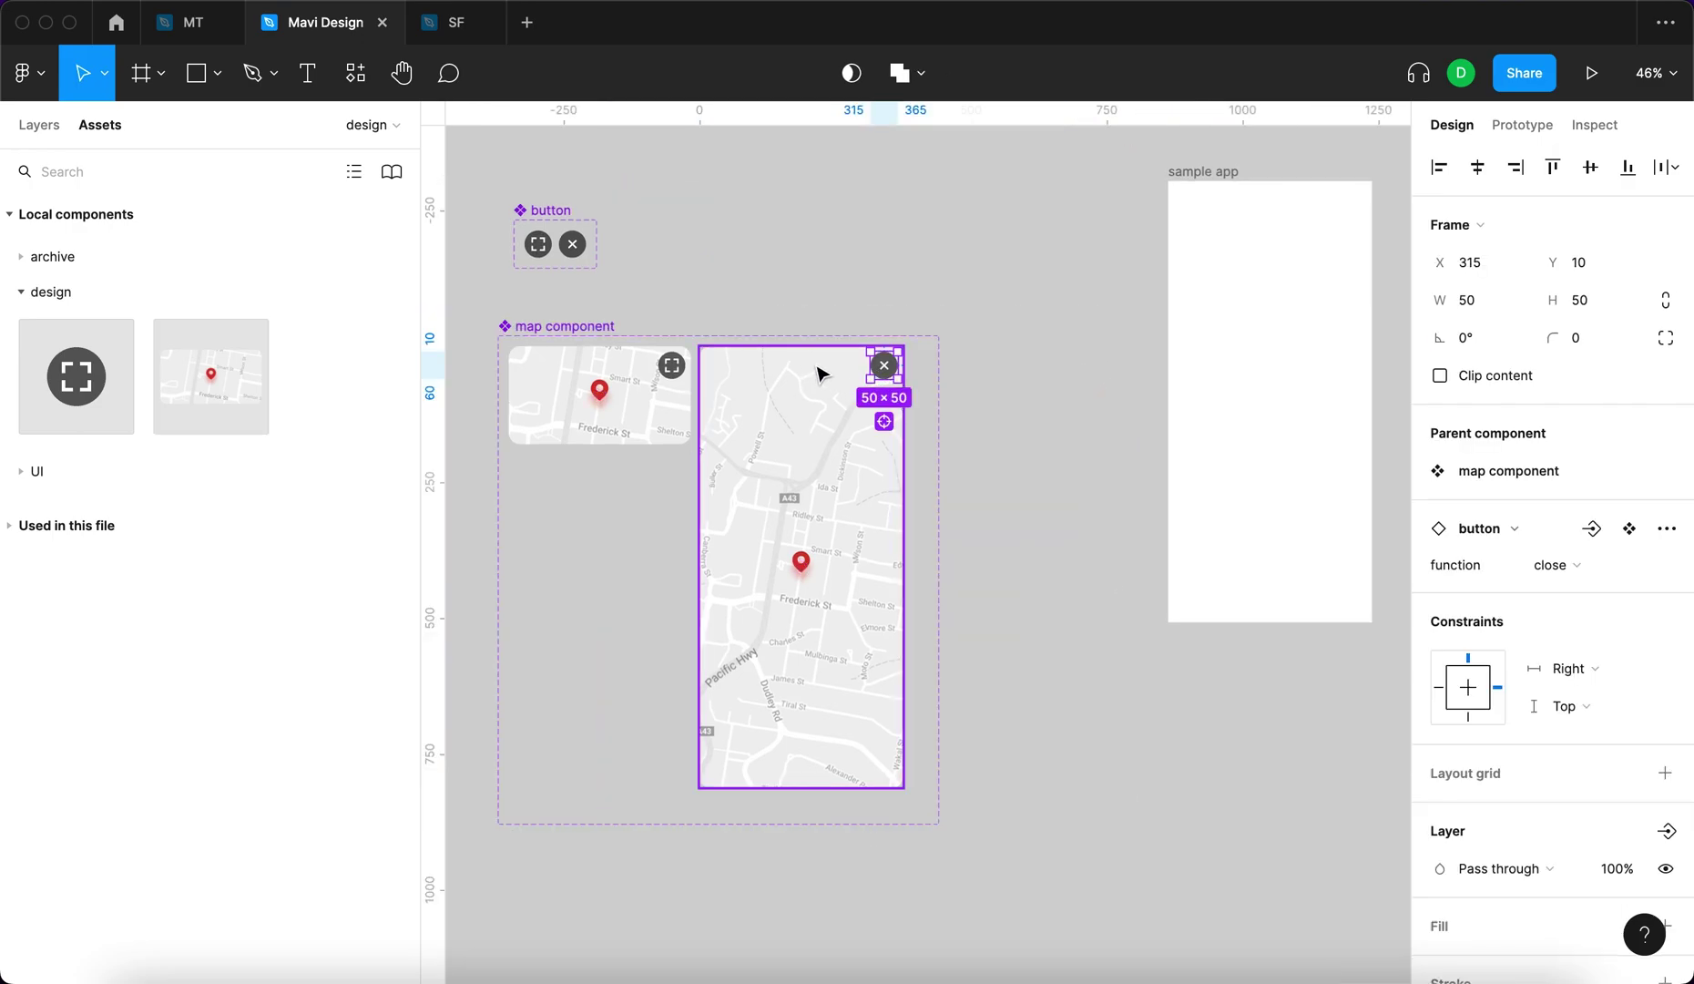
scroll(818, 374, "up", 5)
key("shift+Down")
key("shift+Down")
key("shift+Down")
key("shift+Down")
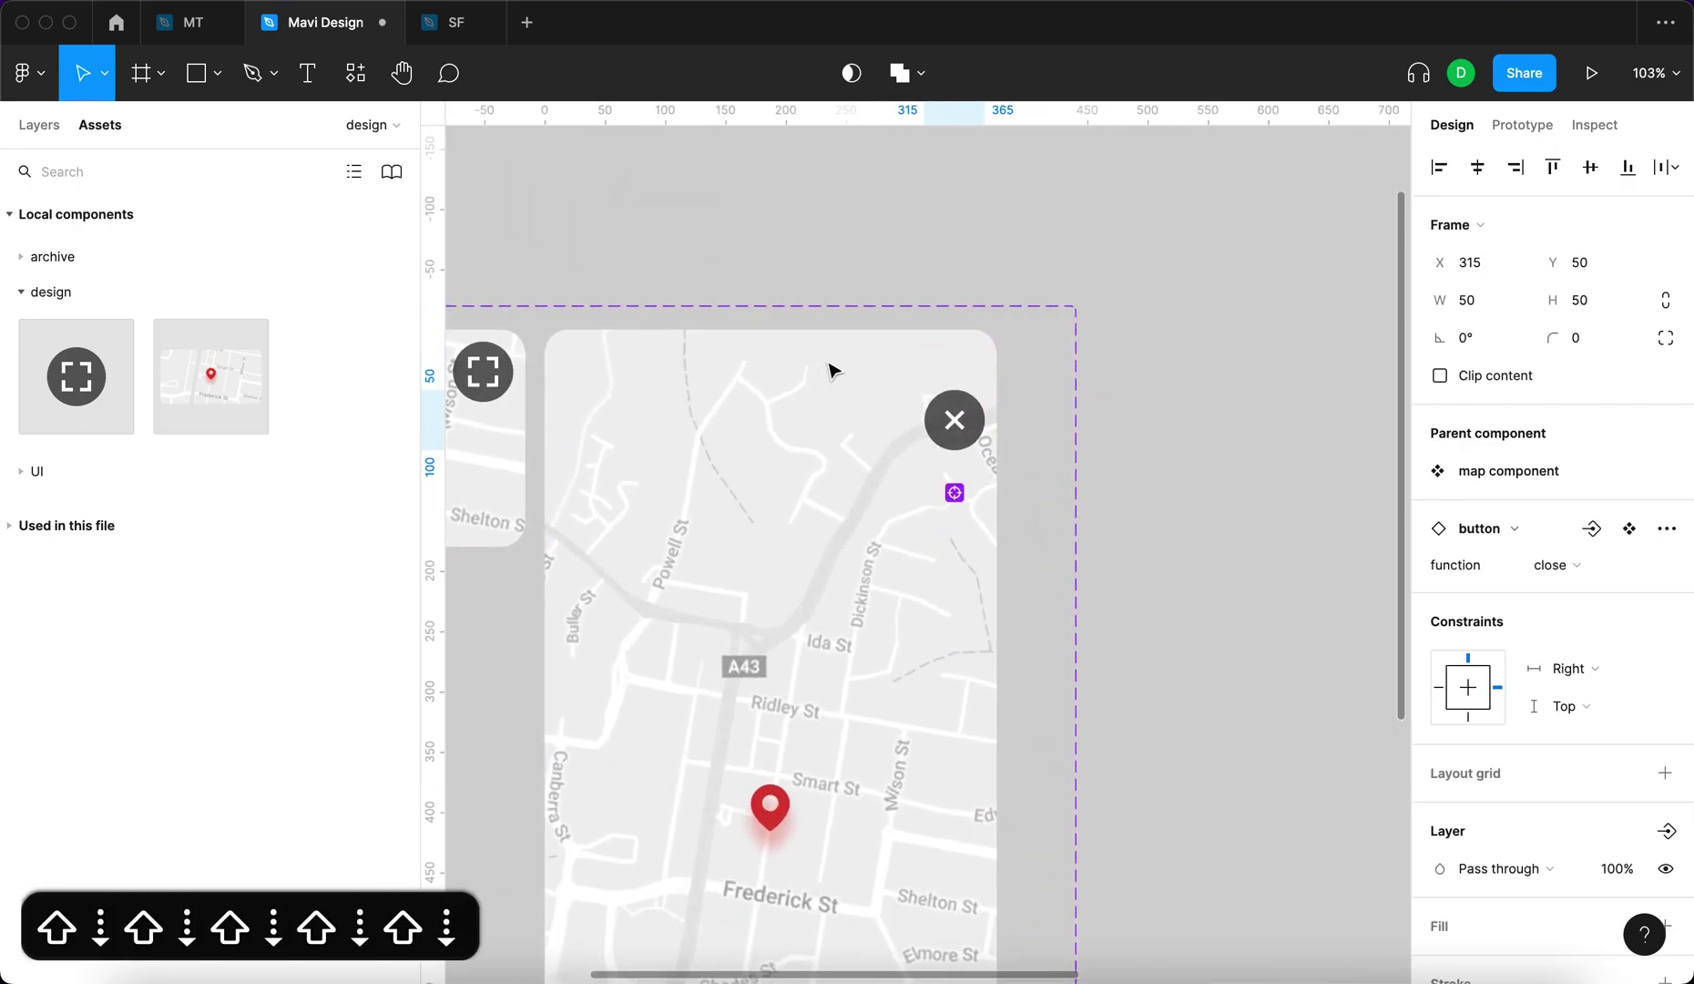
key("shift+Down")
key("shift+Down")
key("shift+Up")
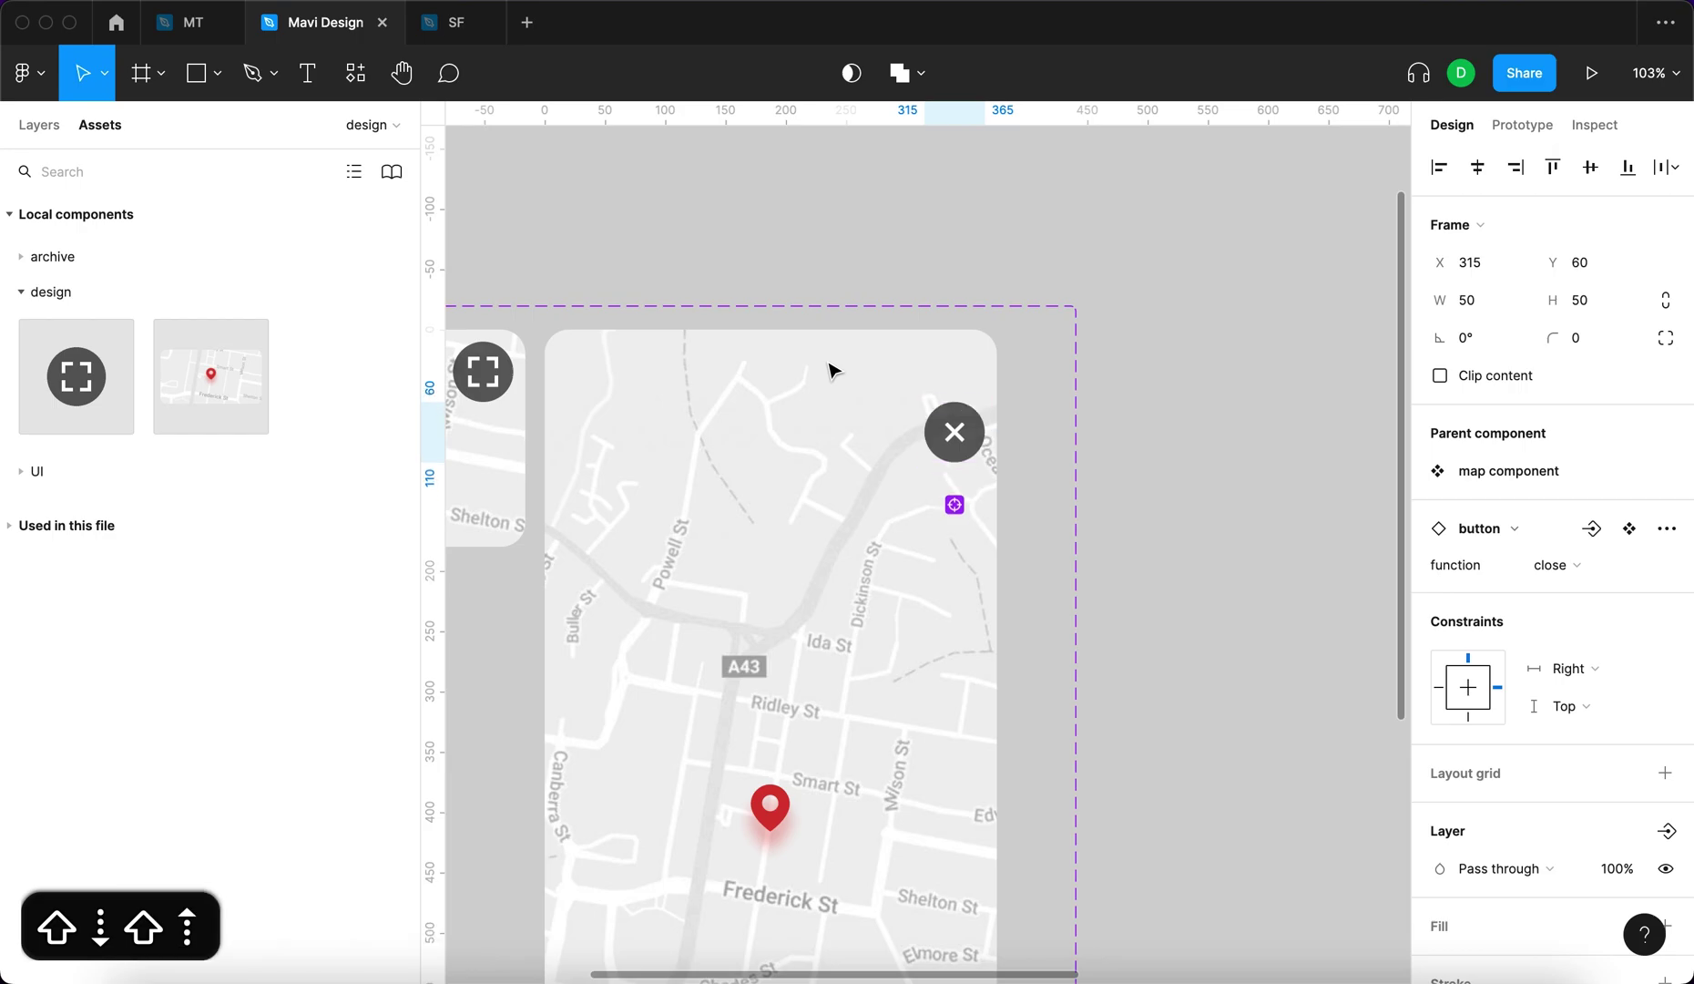
key("shift+Left")
key("shift+Left")
key("shift+Up")
key("shift+Right")
key("shift+Left")
key("shift+Down")
key("shift+Up")
key("shift+Up")
key("shift+Down")
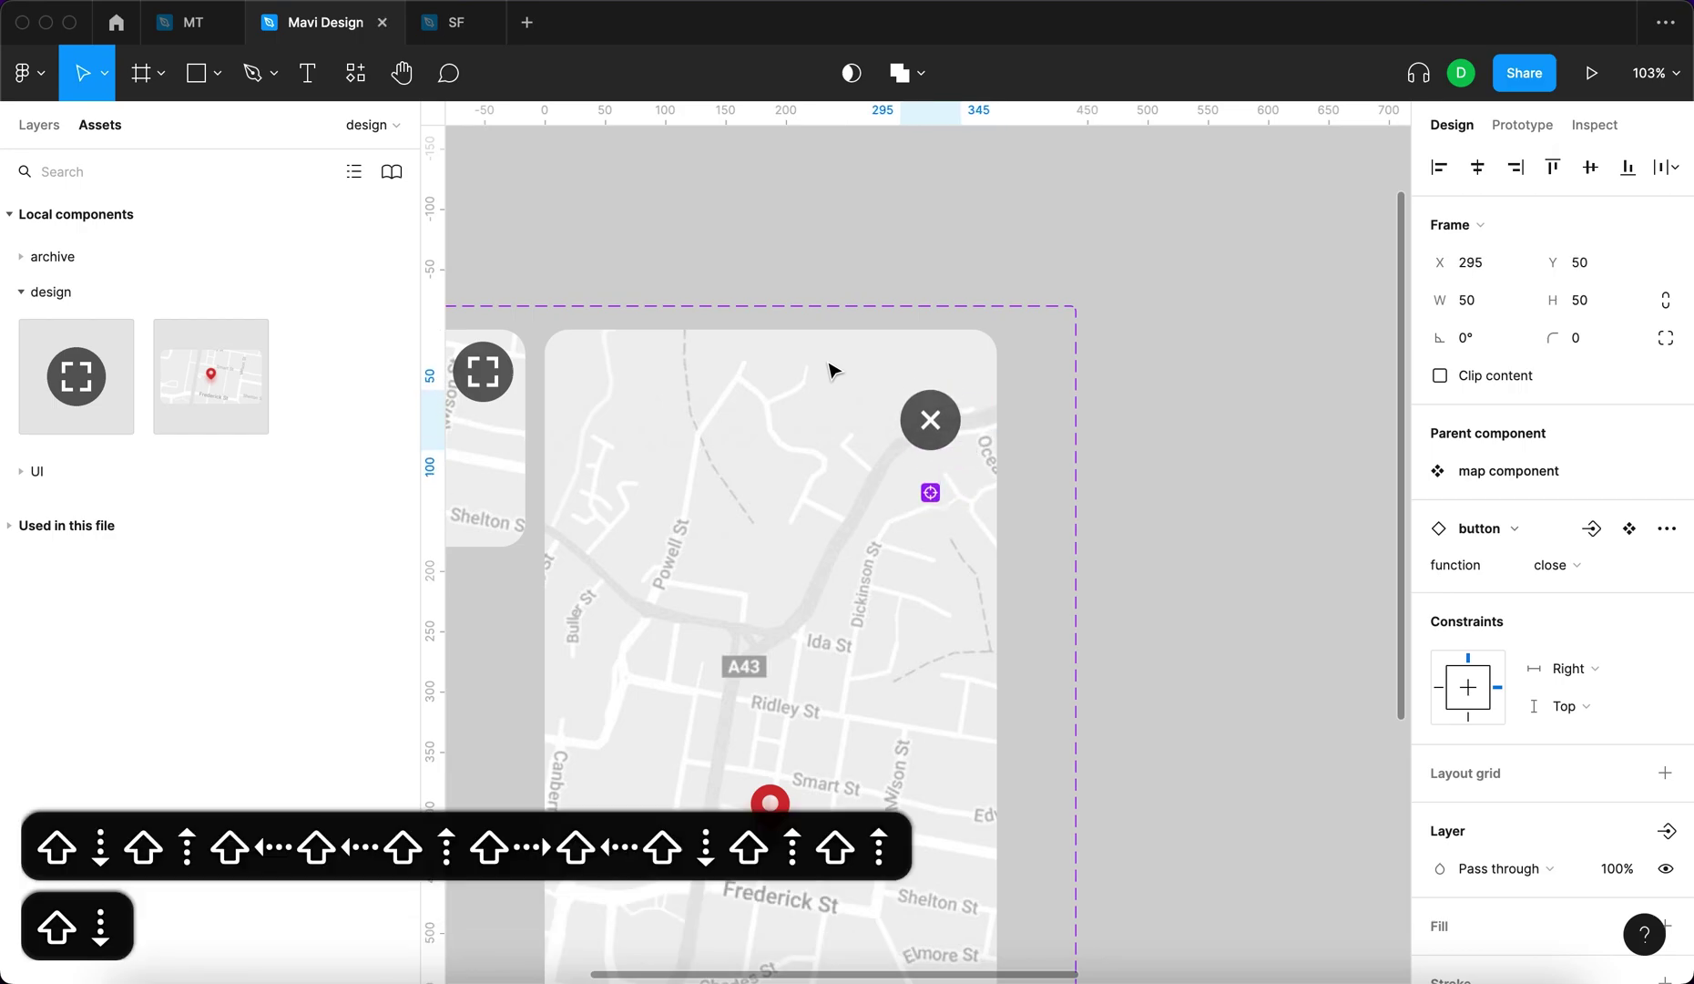
left_click(1133, 389)
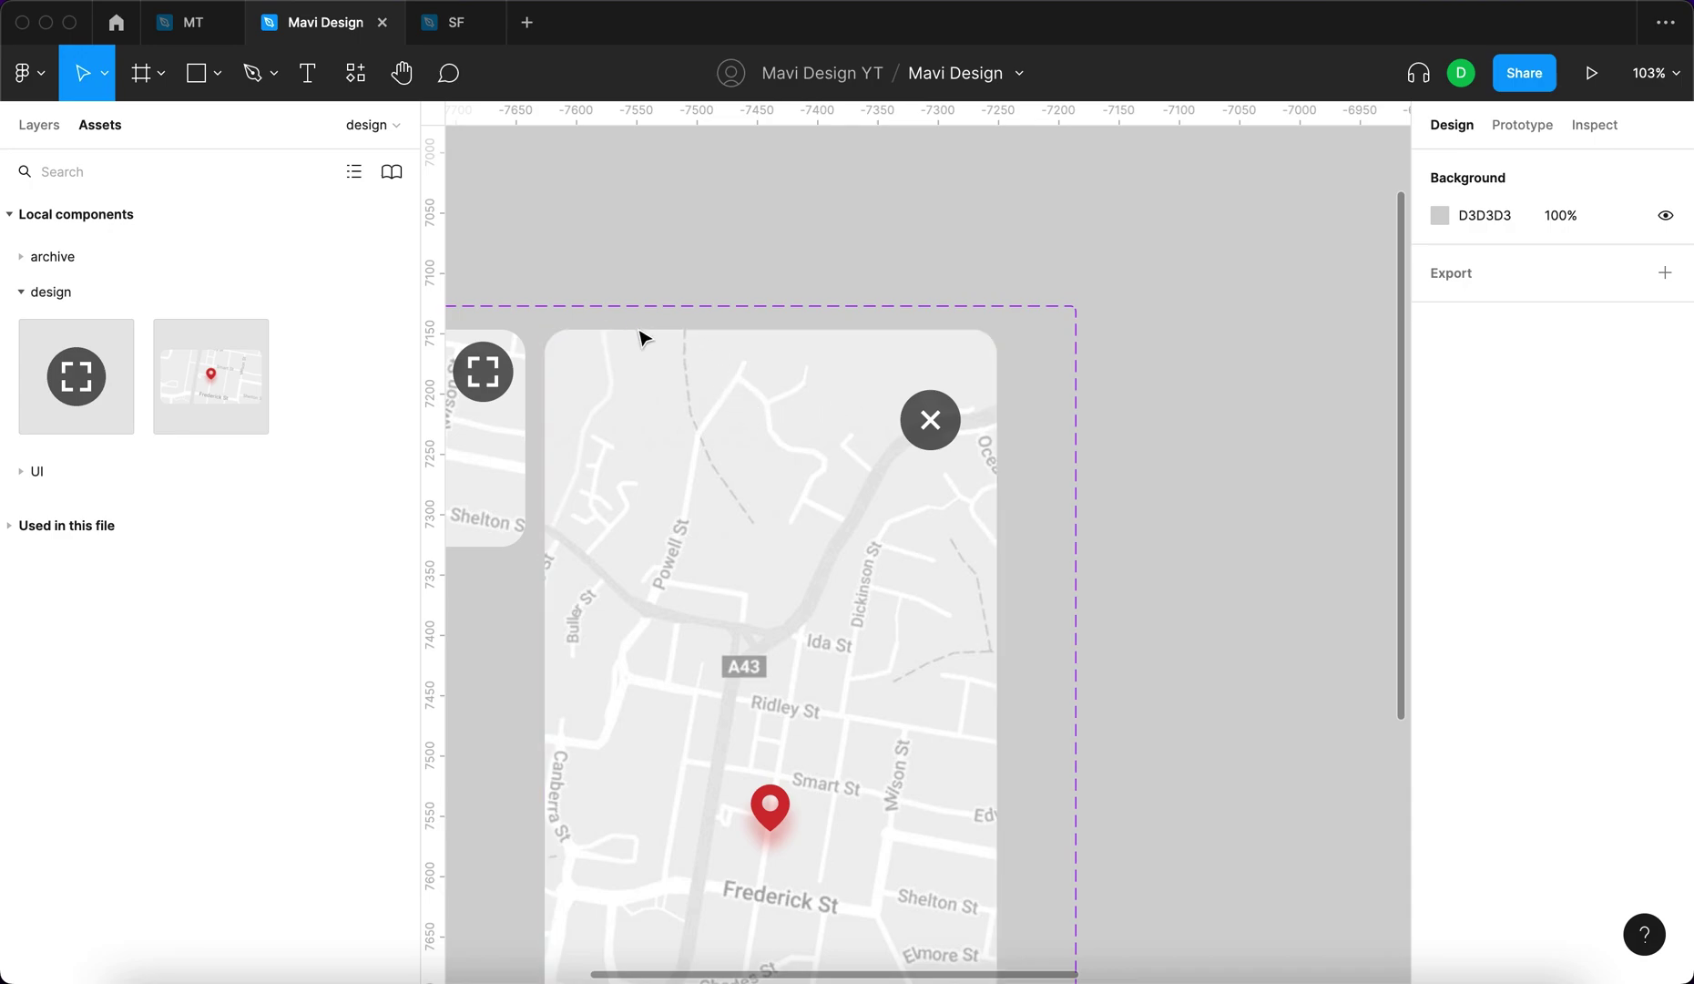
scroll(1238, 460, "left", 3)
scroll(1240, 461, "up", 1)
scroll(1239, 460, "left", 2)
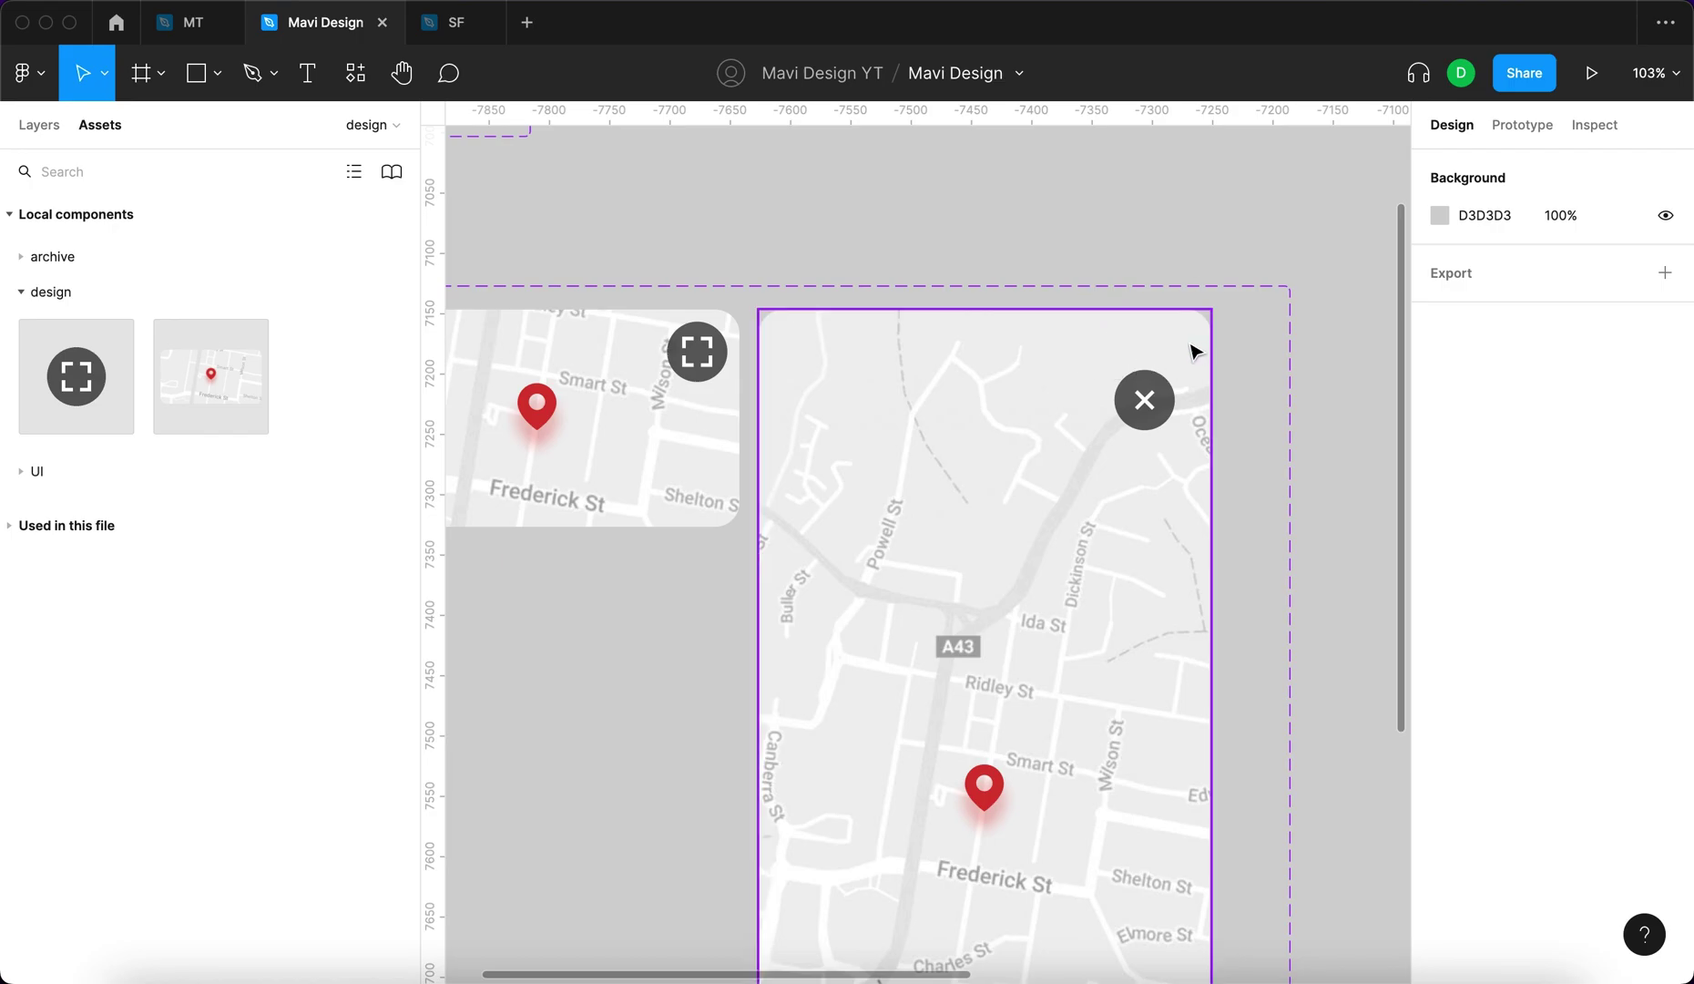
double_click(1144, 396)
left_click(1153, 229)
double_click(1139, 387)
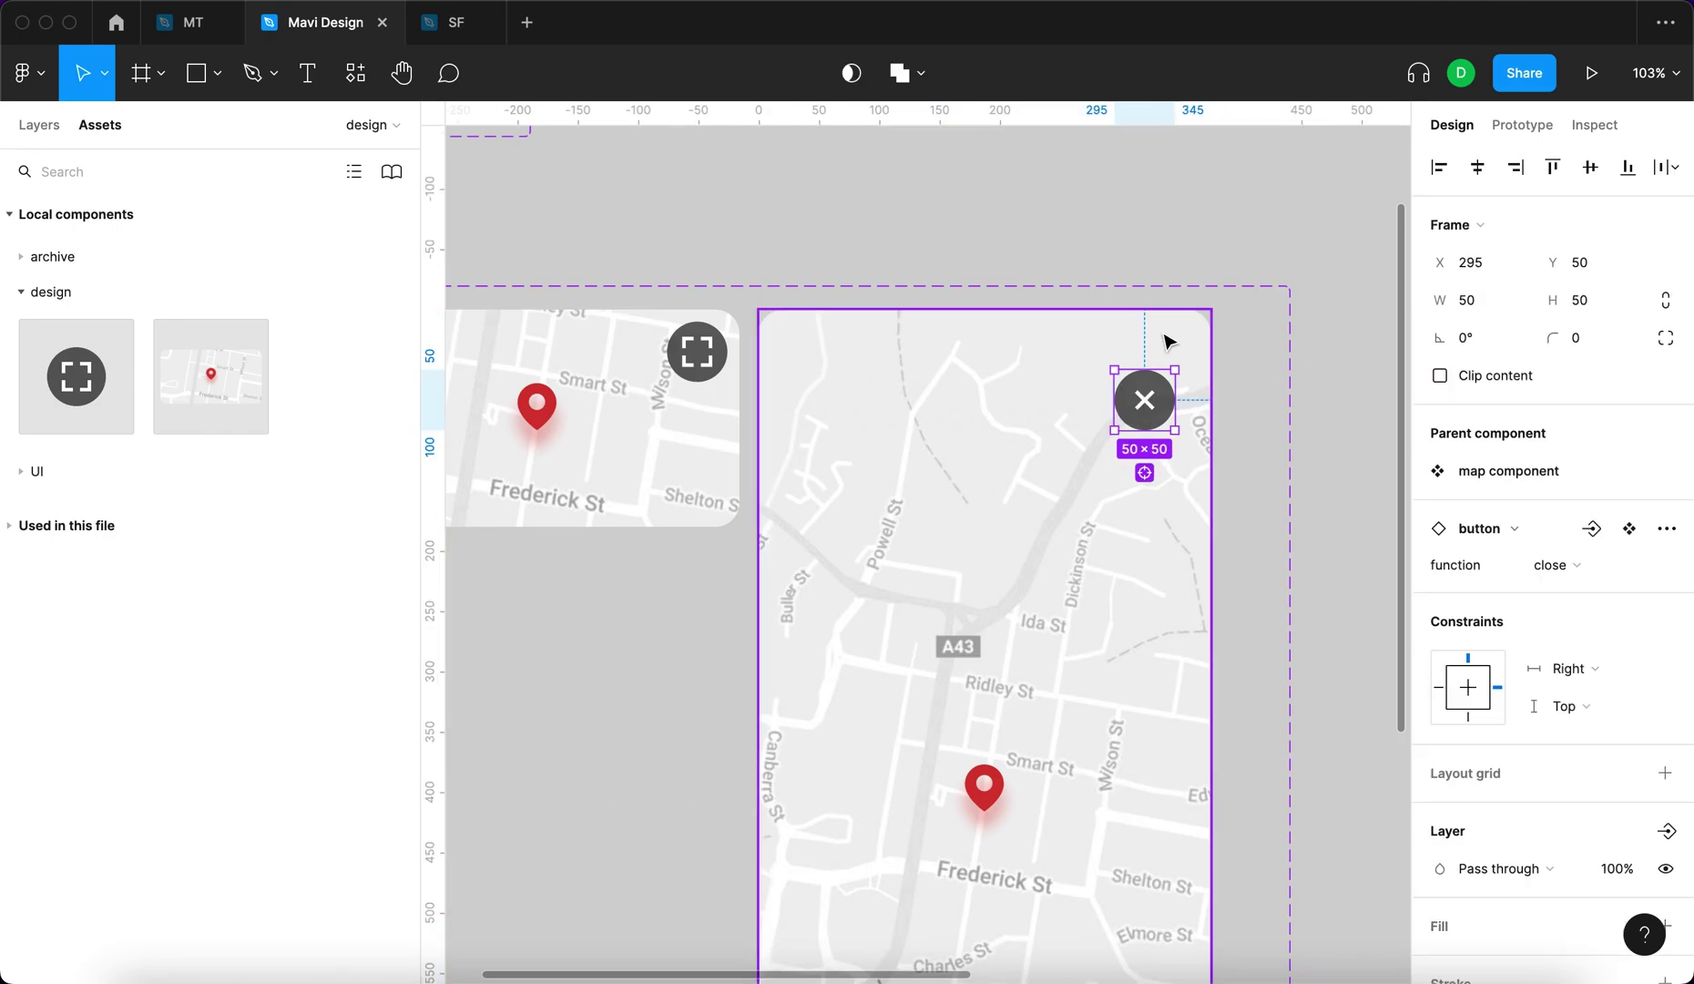
left_click(1084, 244)
scroll(865, 373, "down", 2)
Connect the collapsed map's fullscreen button to the expanded variant with an on-tap Change to interaction.
double_click(731, 367)
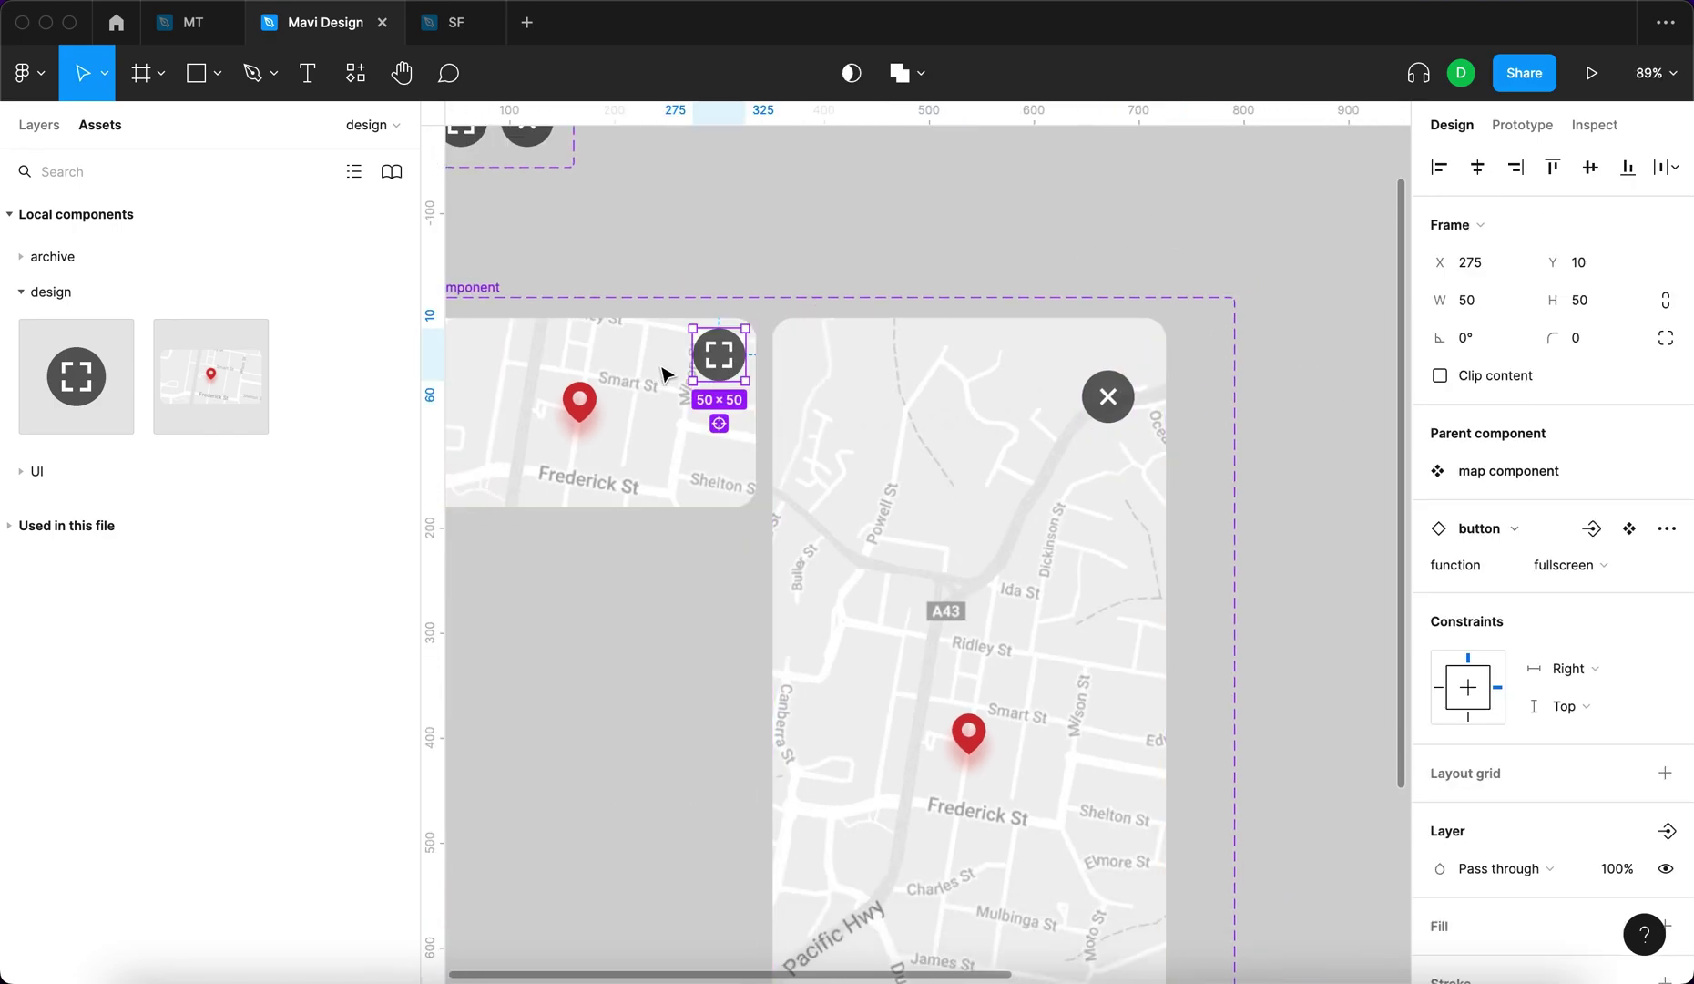
left_click(1492, 128)
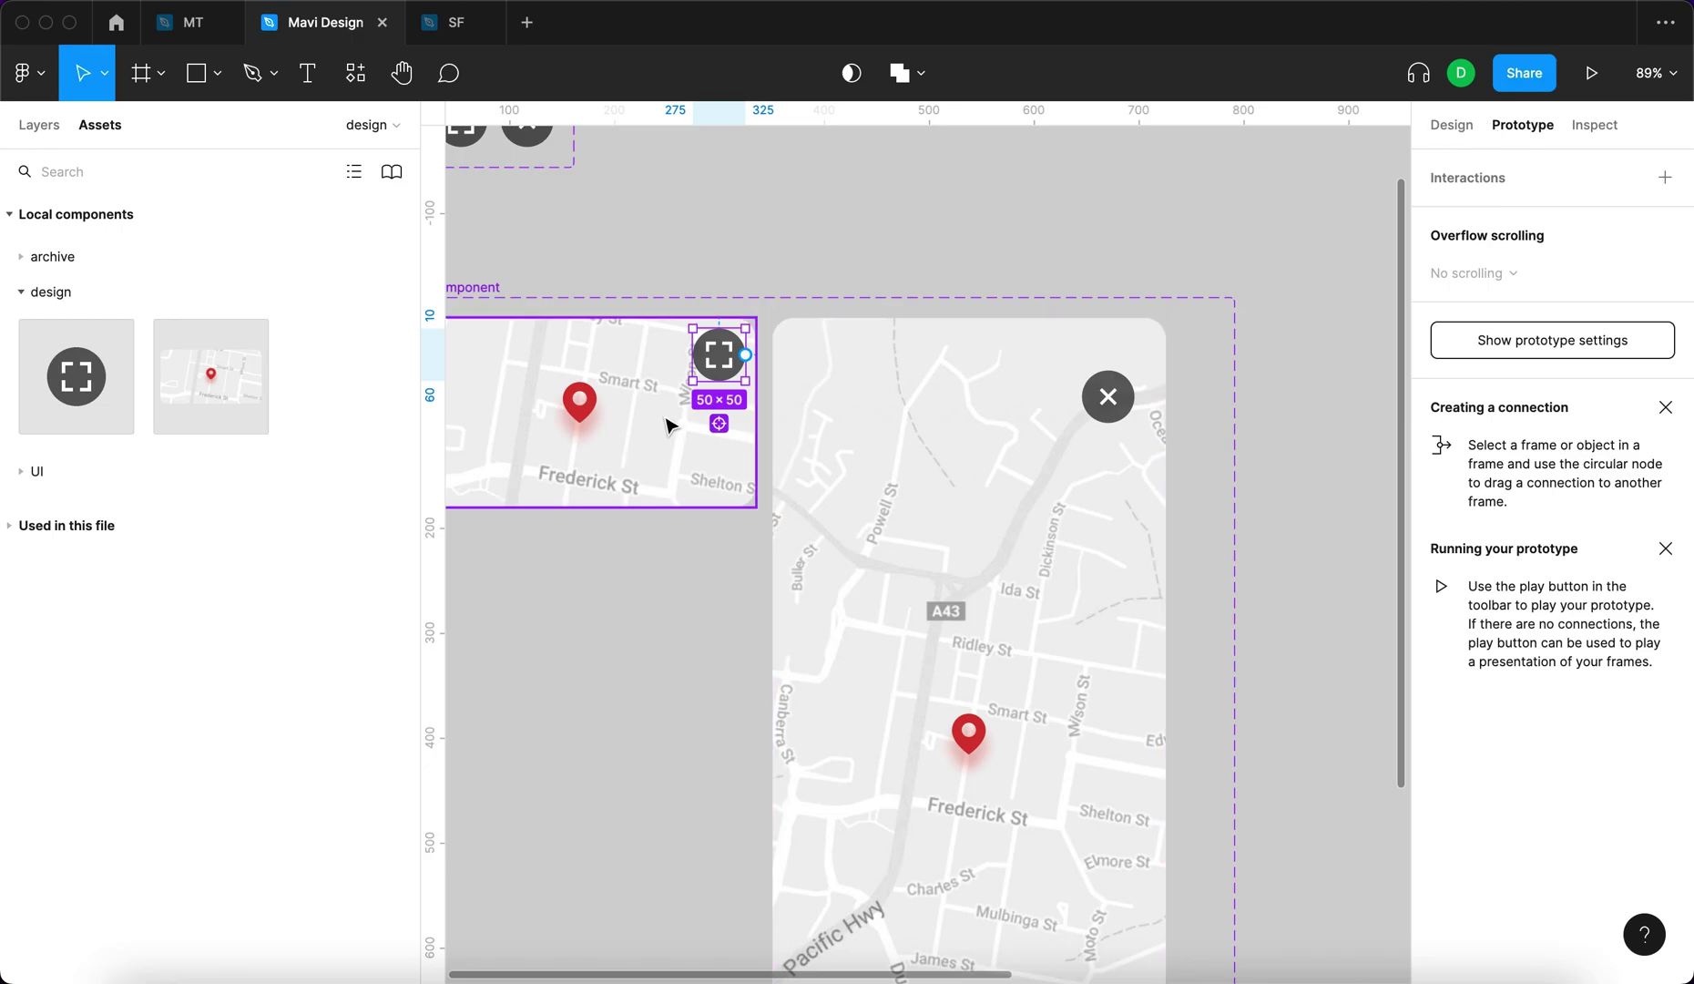
left_click_drag(745, 354, 966, 609)
left_click_drag(958, 689, 958, 690)
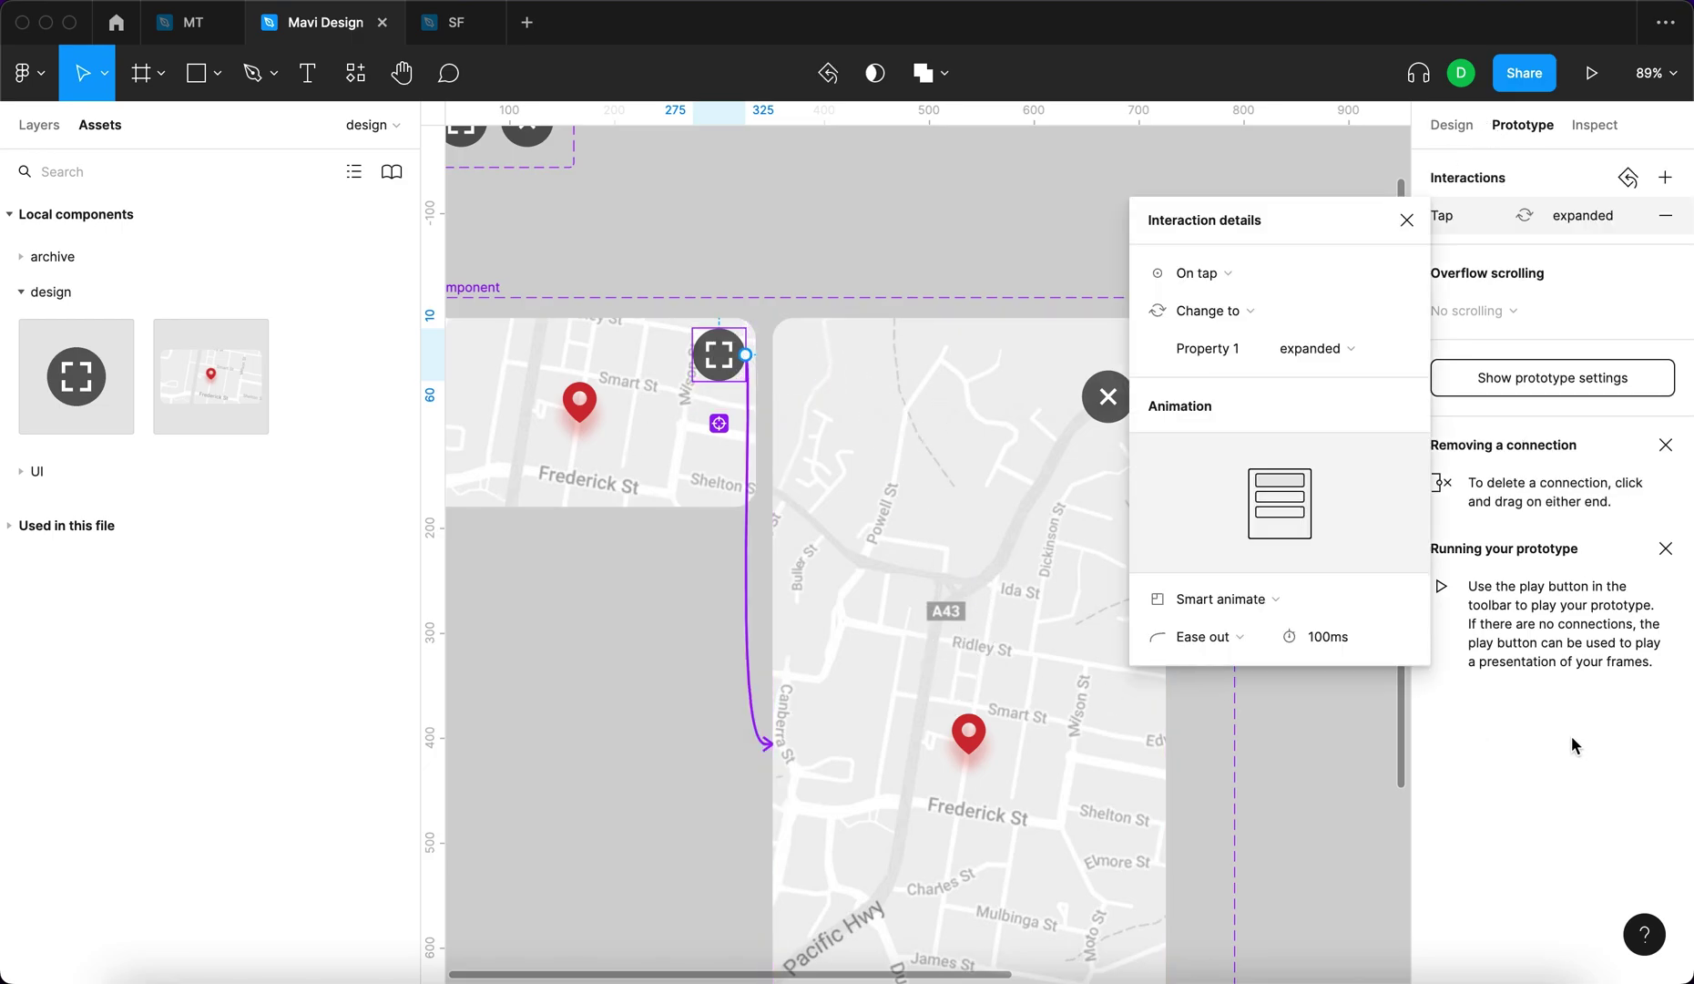
Set the duration of the fullscreen button's Smart animate transition to 300 ms.
left_click(1275, 272)
left_click(1277, 266)
left_click(1407, 221)
left_click(1455, 214)
left_click(1325, 636)
type("300")
key("Return")
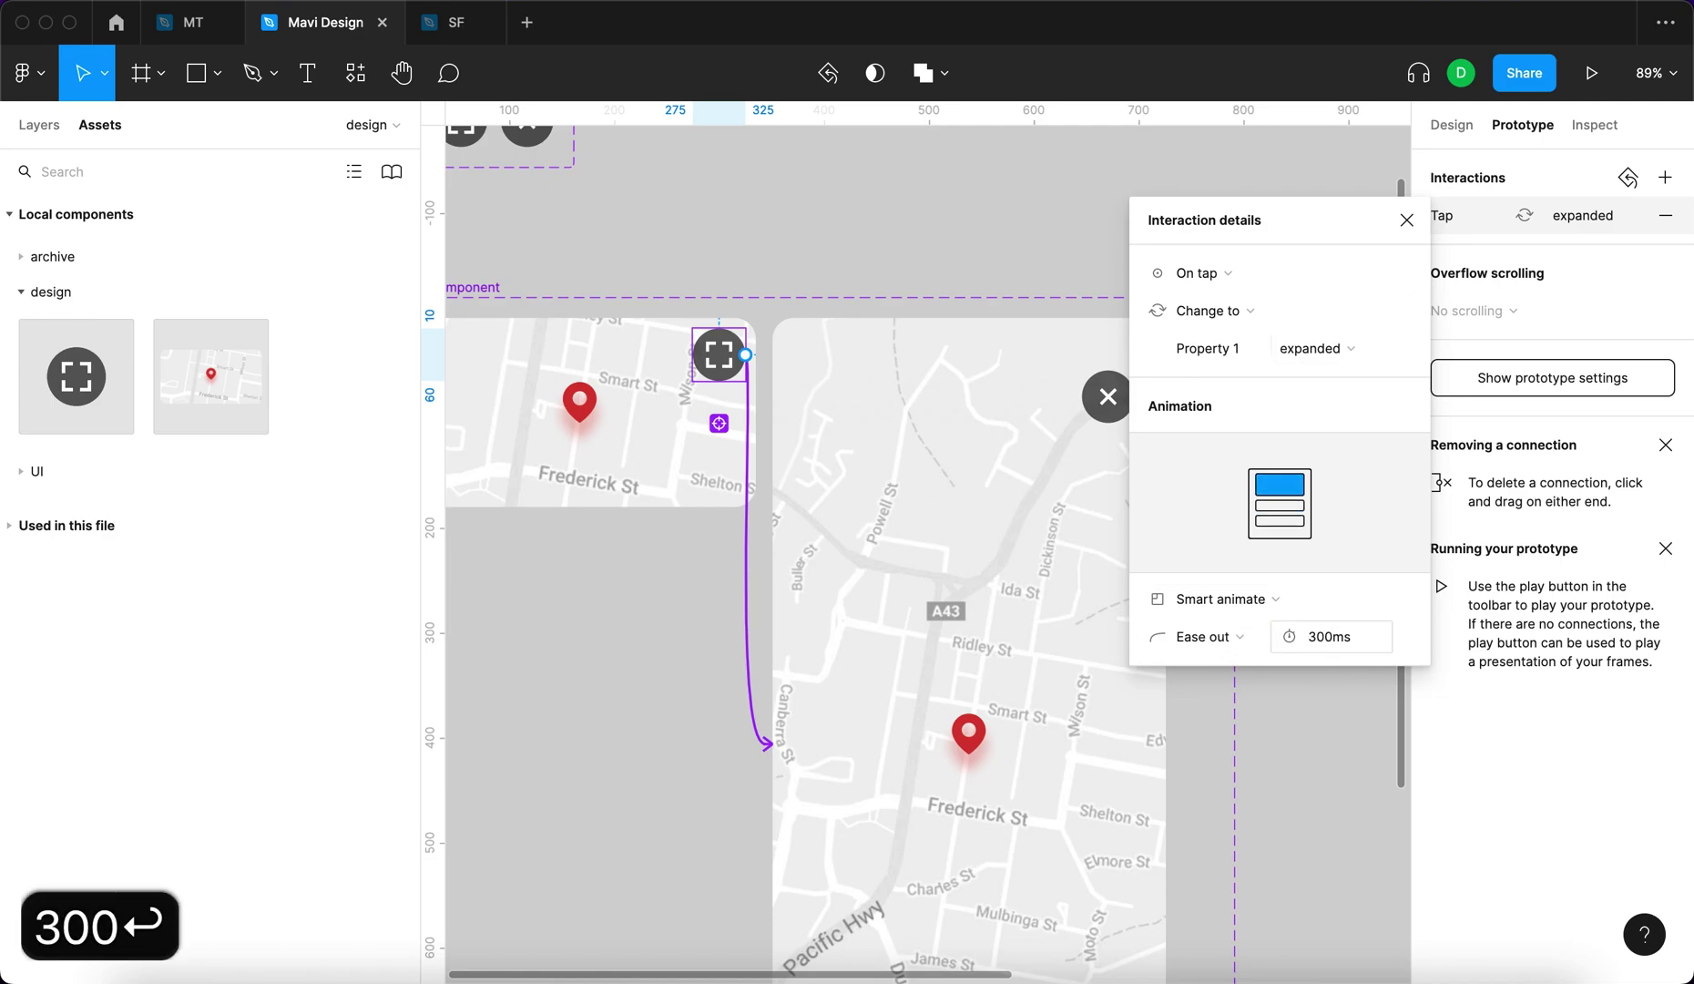
Connect the expanded map's close button to the collapsed variant with an on-tap Change to interaction using Smart animate, 300 ms.
left_click(1126, 401)
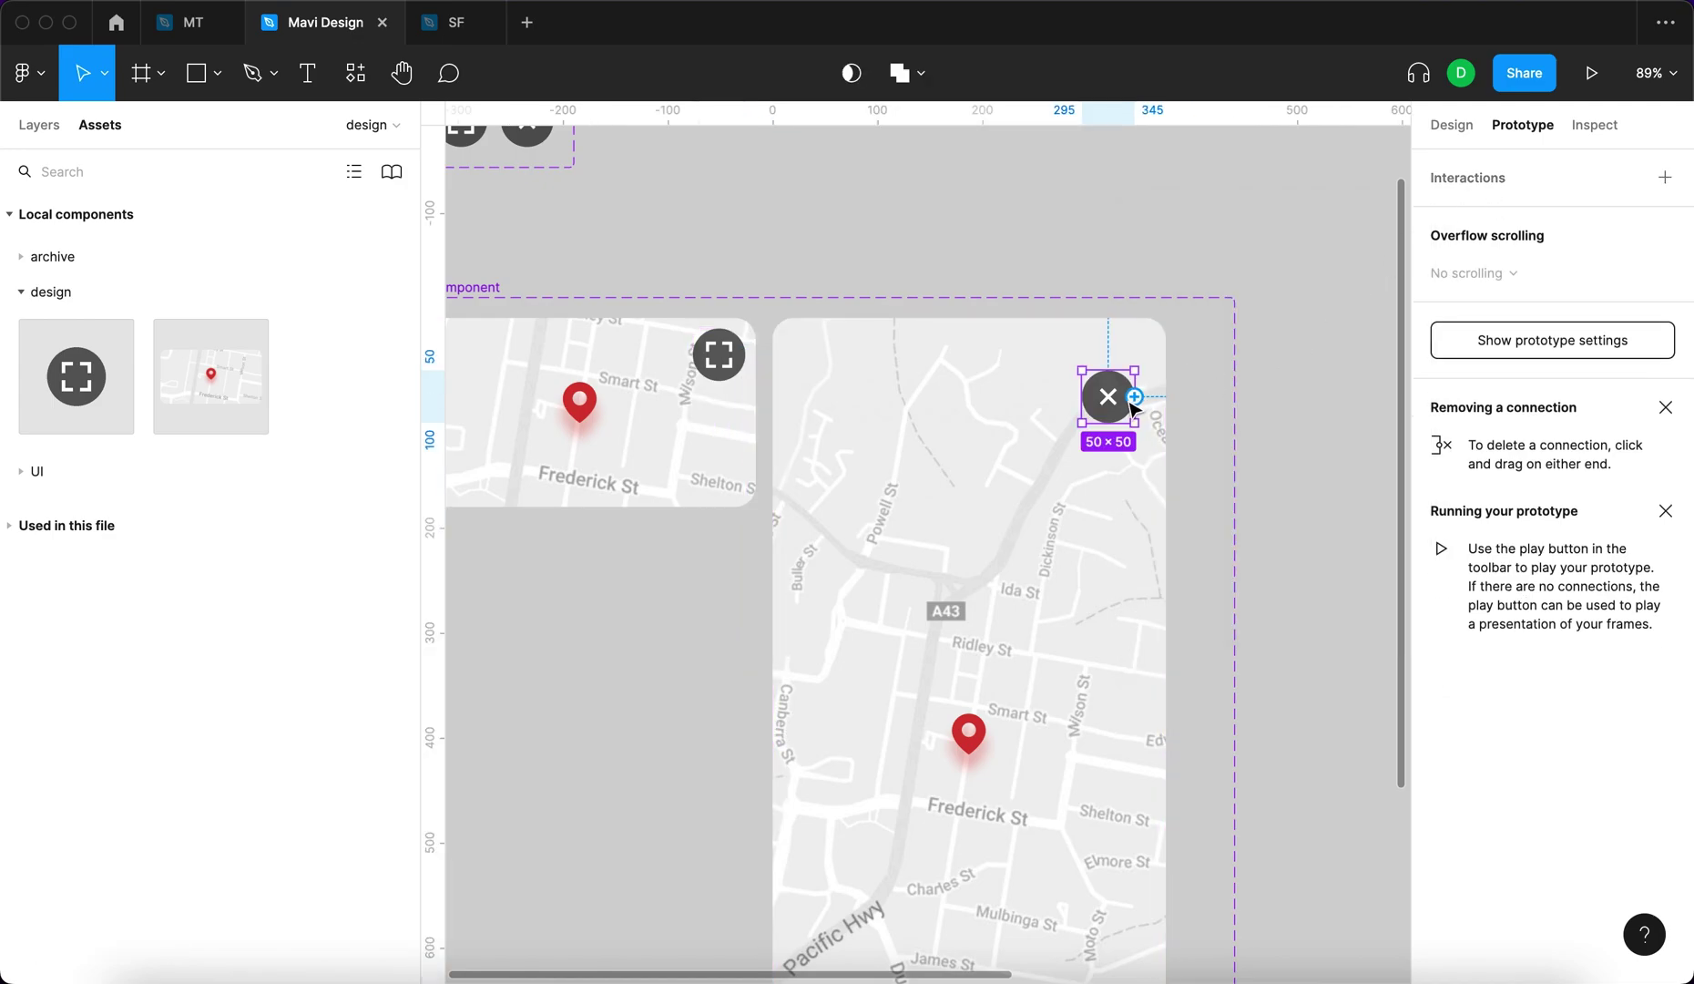
left_click_drag(1134, 398, 586, 442)
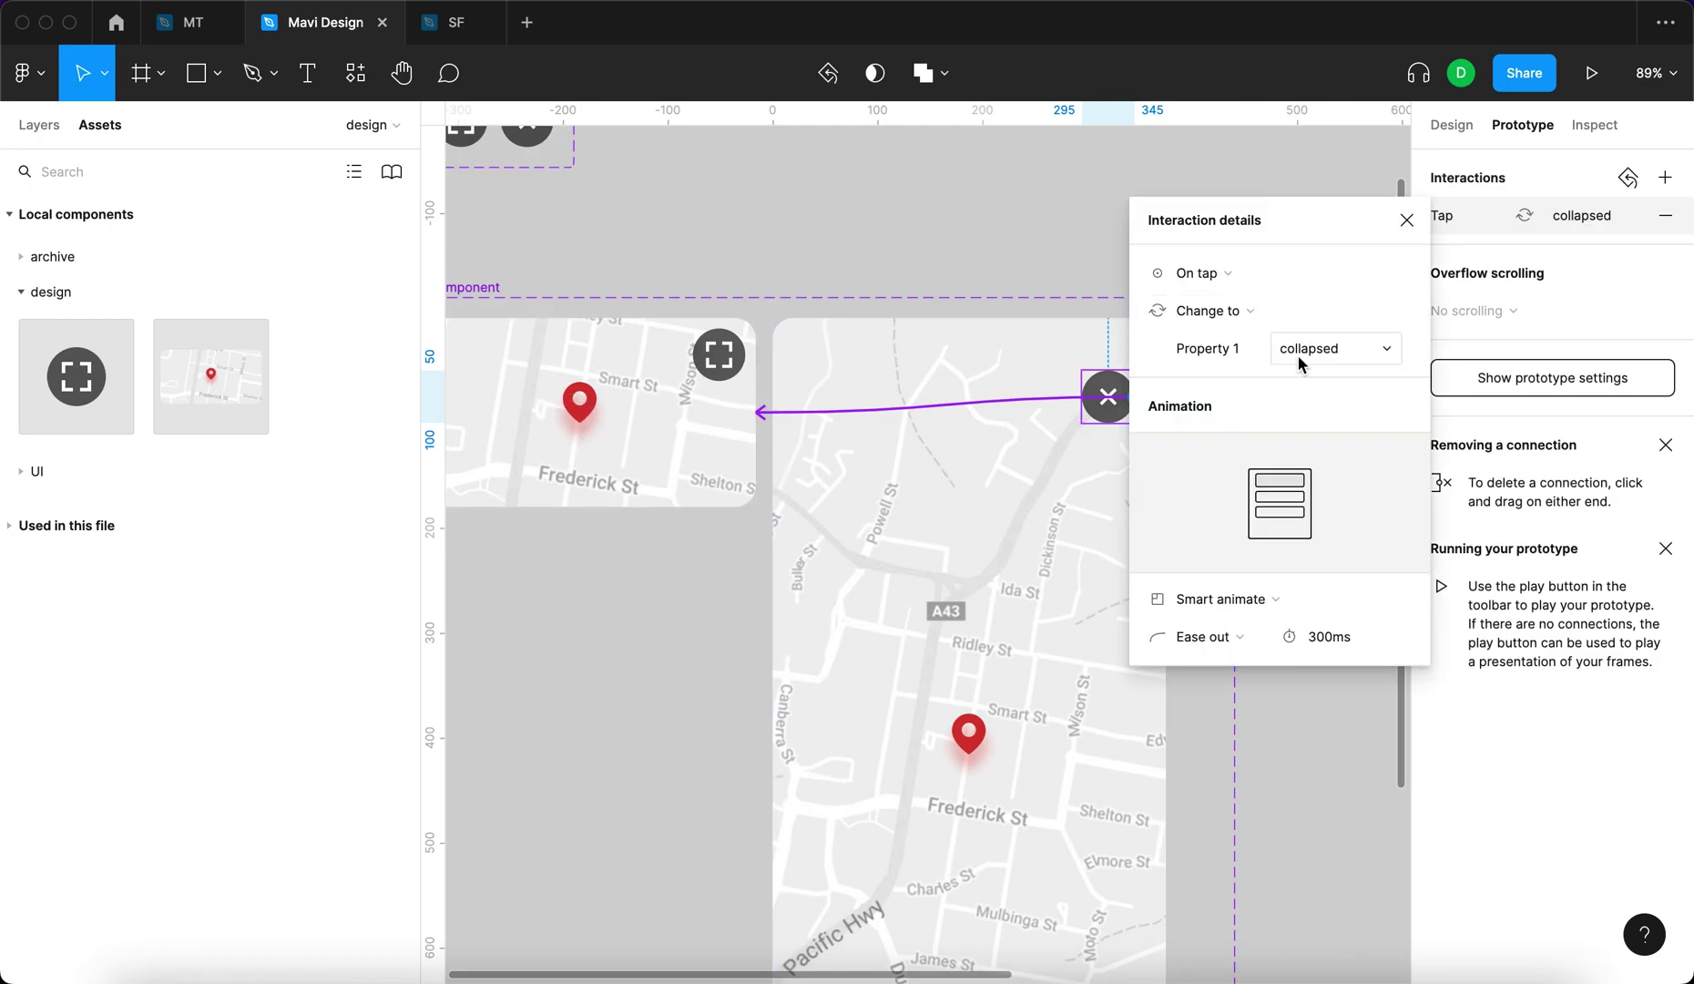
left_click(1407, 221)
left_click(1097, 246)
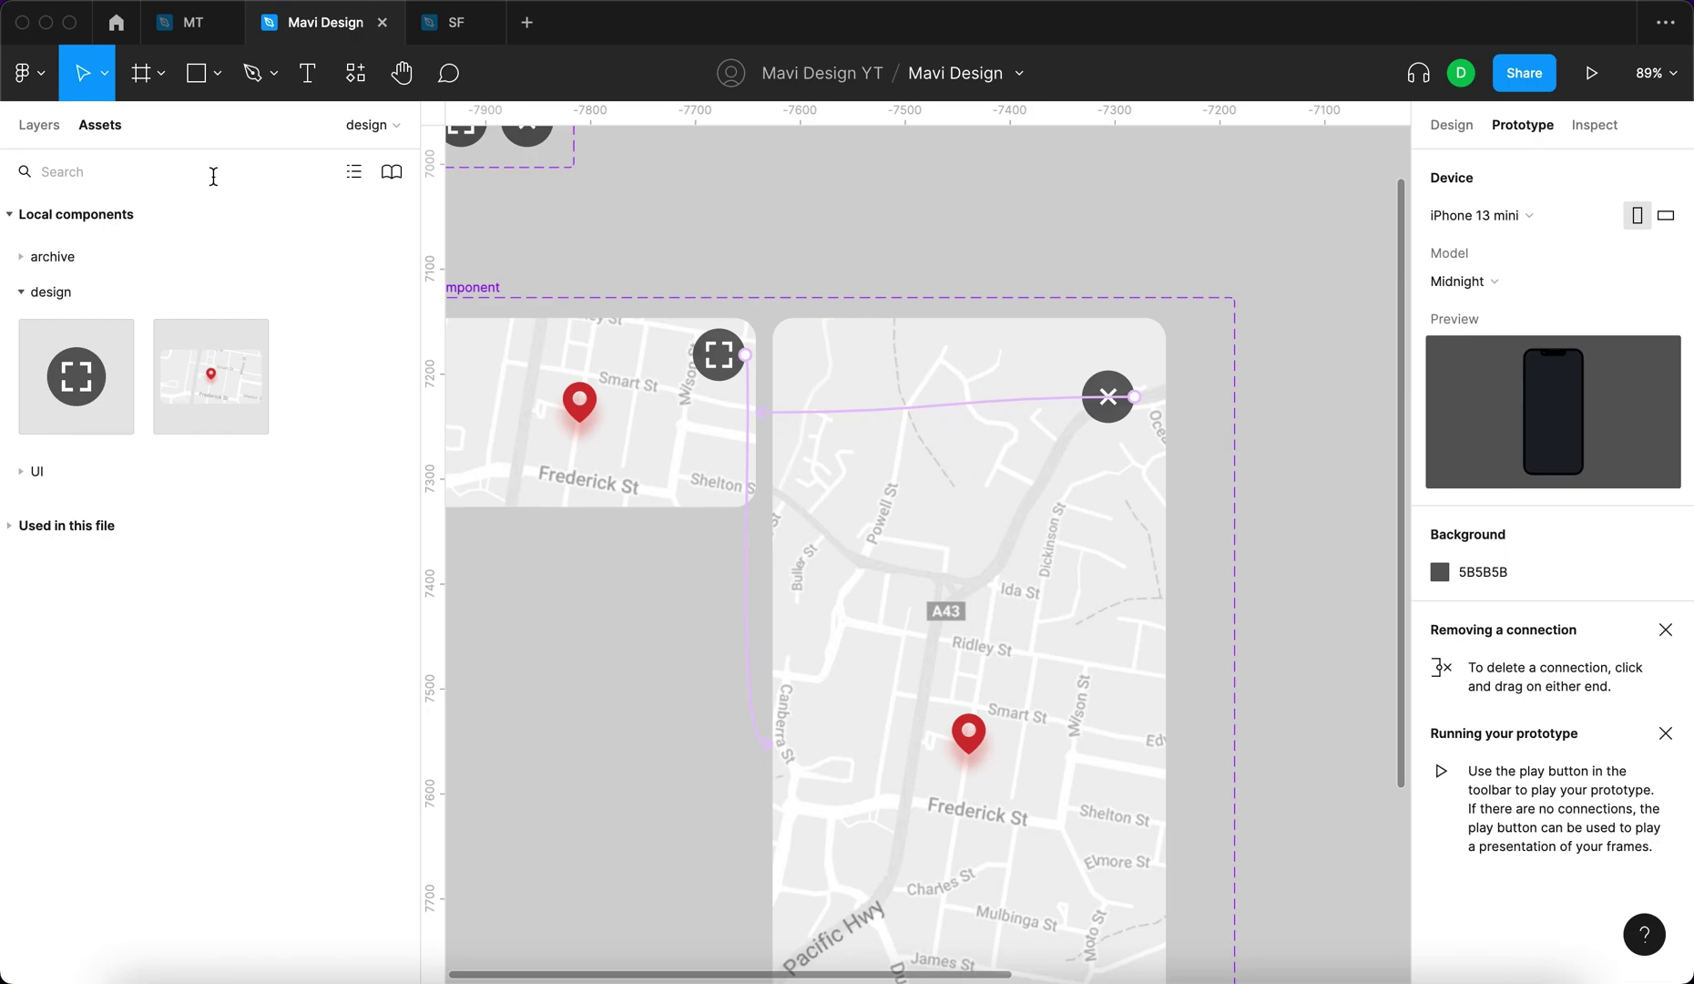
Move the sample app frame closer to the map component set, level with its upper edge, and keep it selected.
scroll(1064, 228, "down", 10)
left_click_drag(1198, 299, 913, 443)
scroll(939, 305, "up", 5)
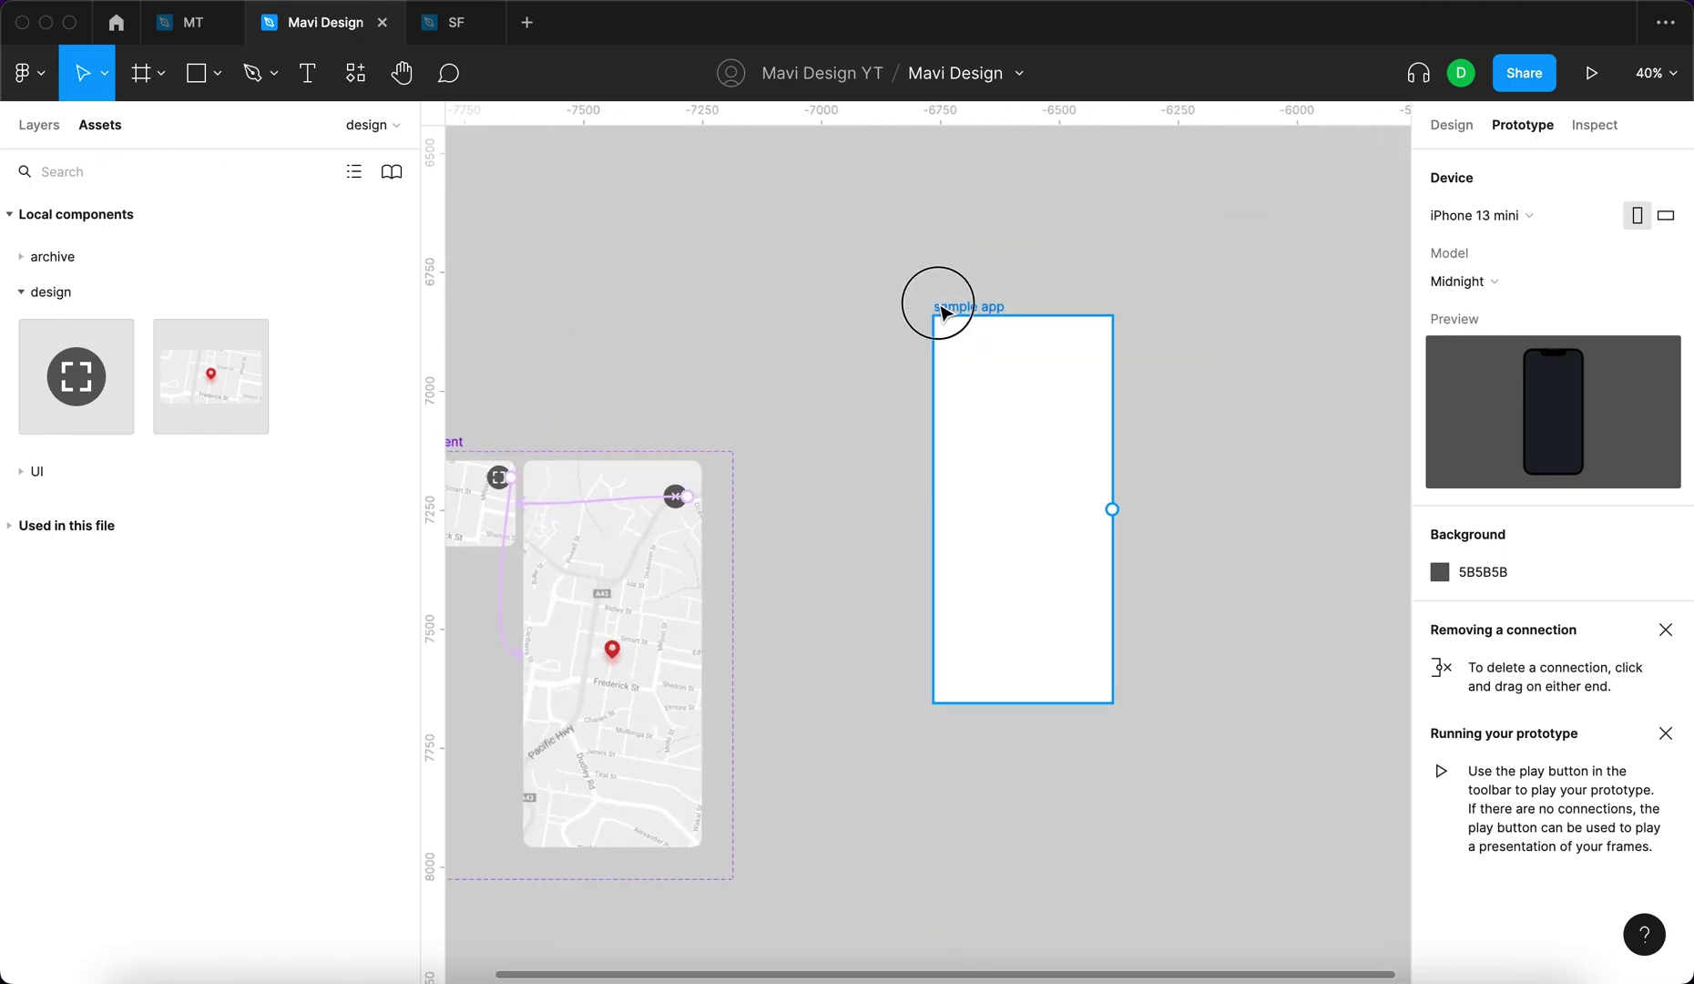
left_click_drag(939, 305, 842, 434)
left_click(848, 442)
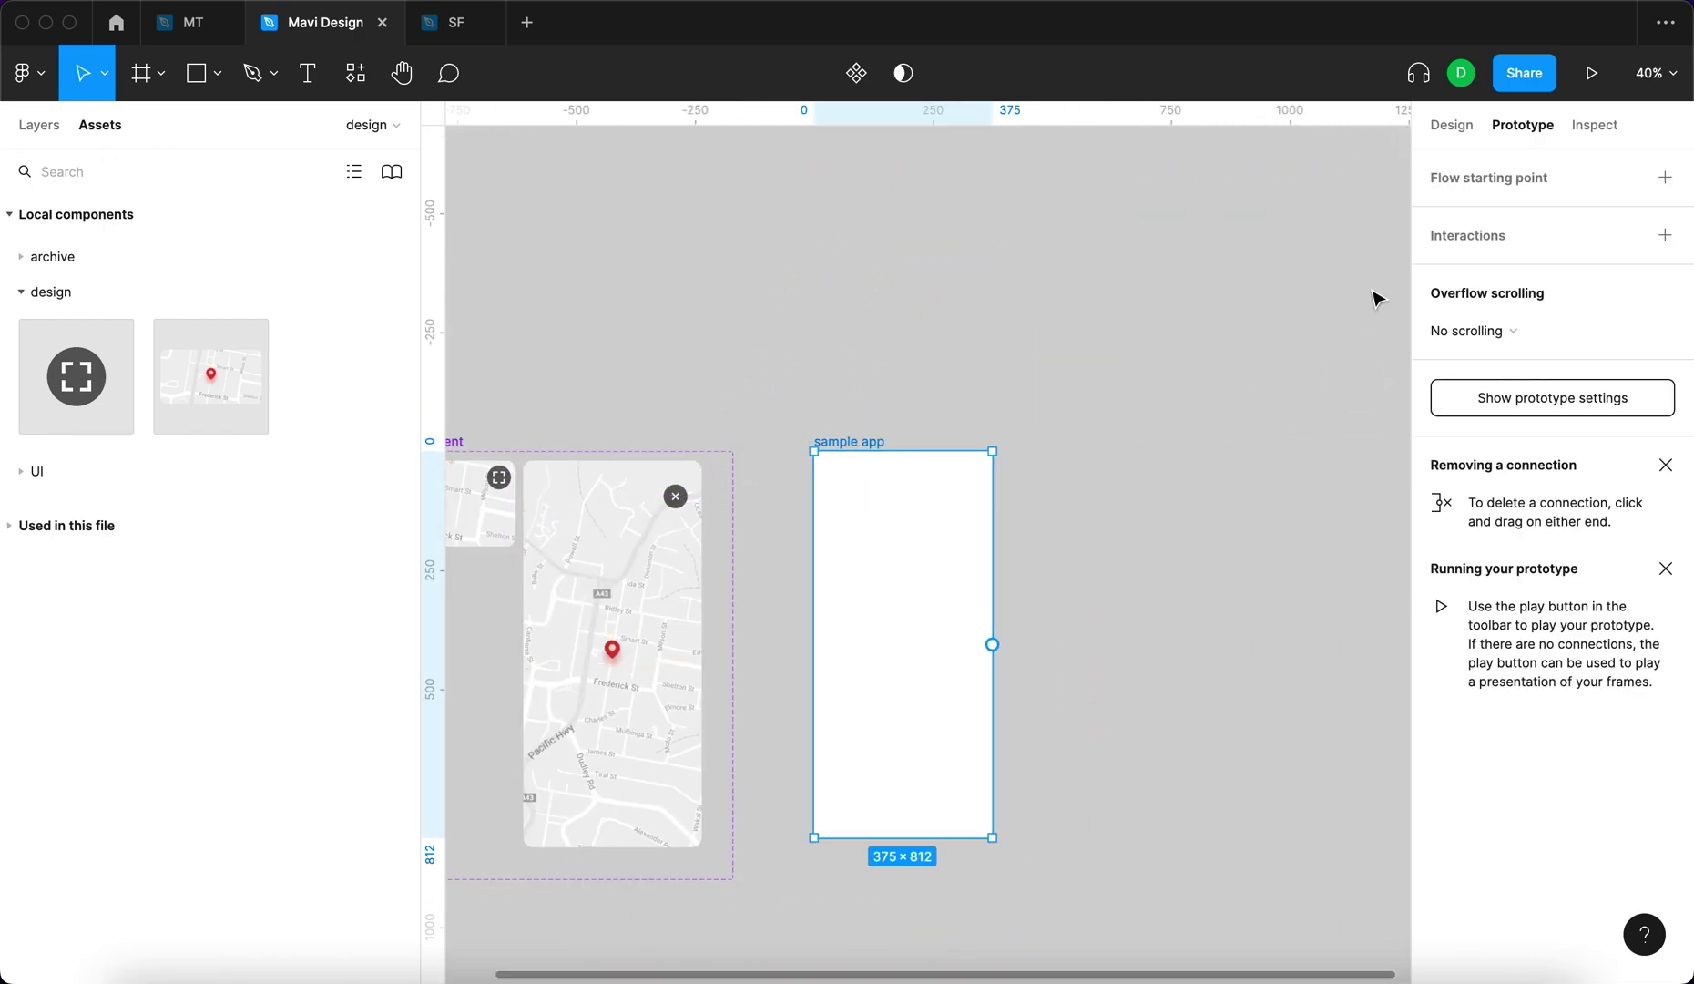
Preview the sample app frame as a prototype, and return to the design file's prototype settings.
left_click(1590, 73)
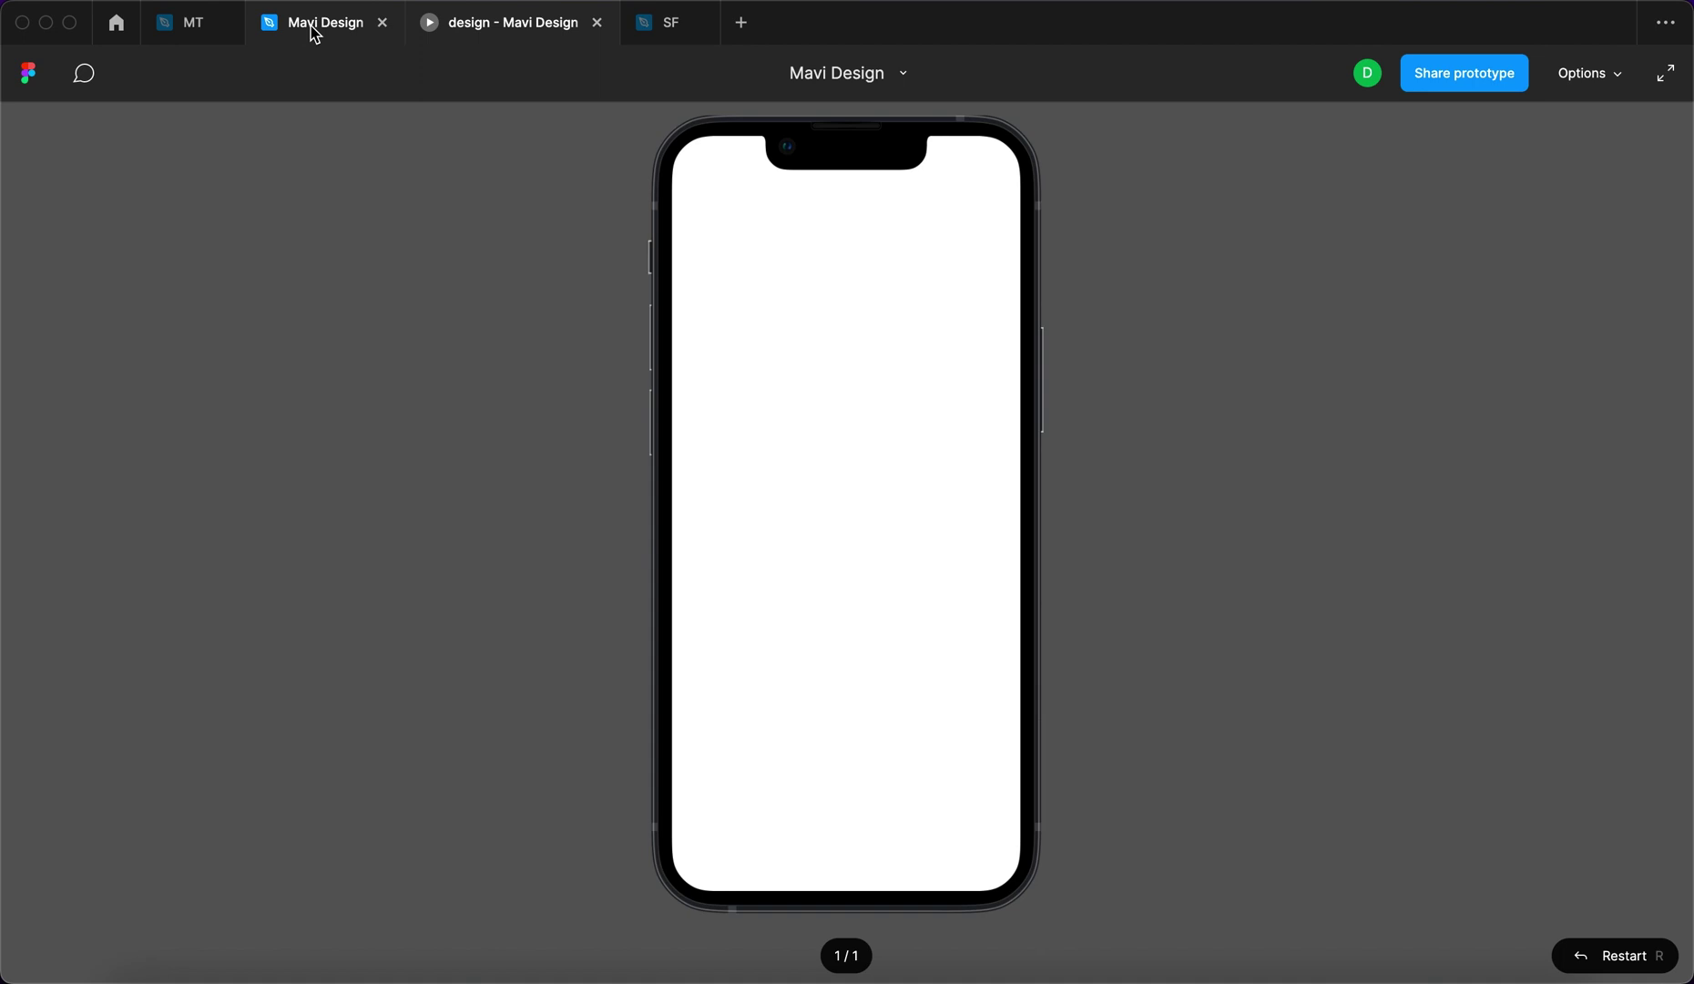
left_click(311, 26)
left_click(1211, 392)
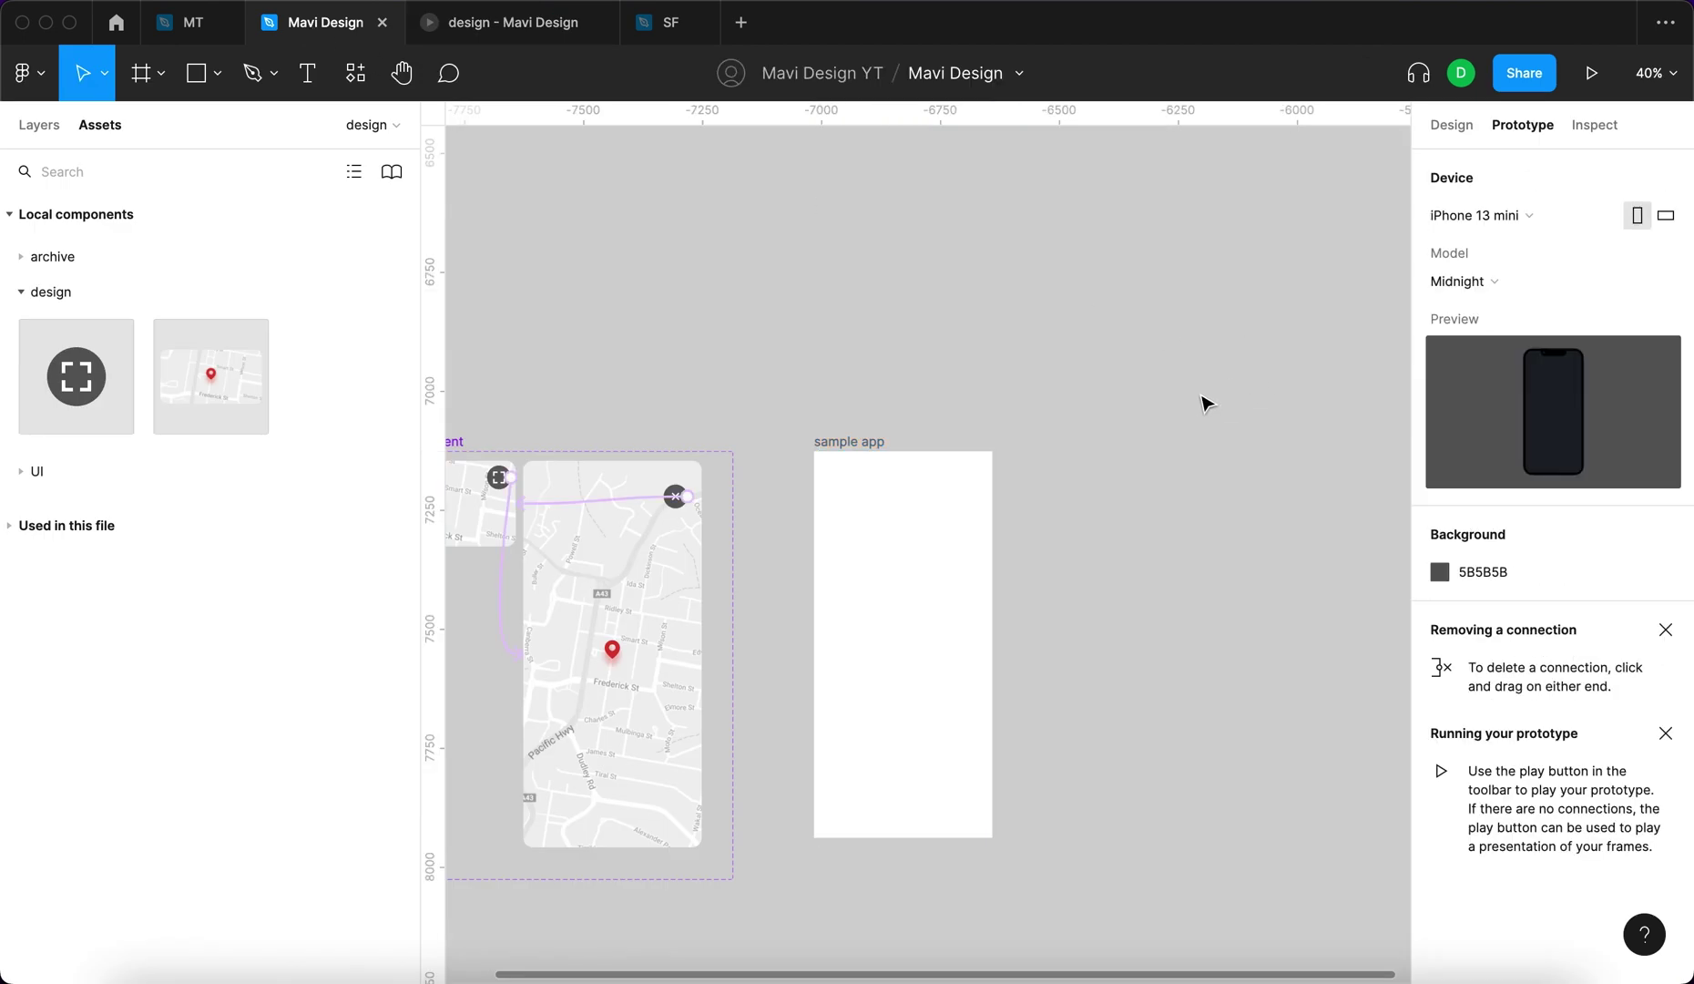
Darken the prototype background to 323232 and check it in the prototype preview.
left_click(1447, 579)
left_click_drag(1278, 530, 1033, 634)
key("ctrl+Tab")
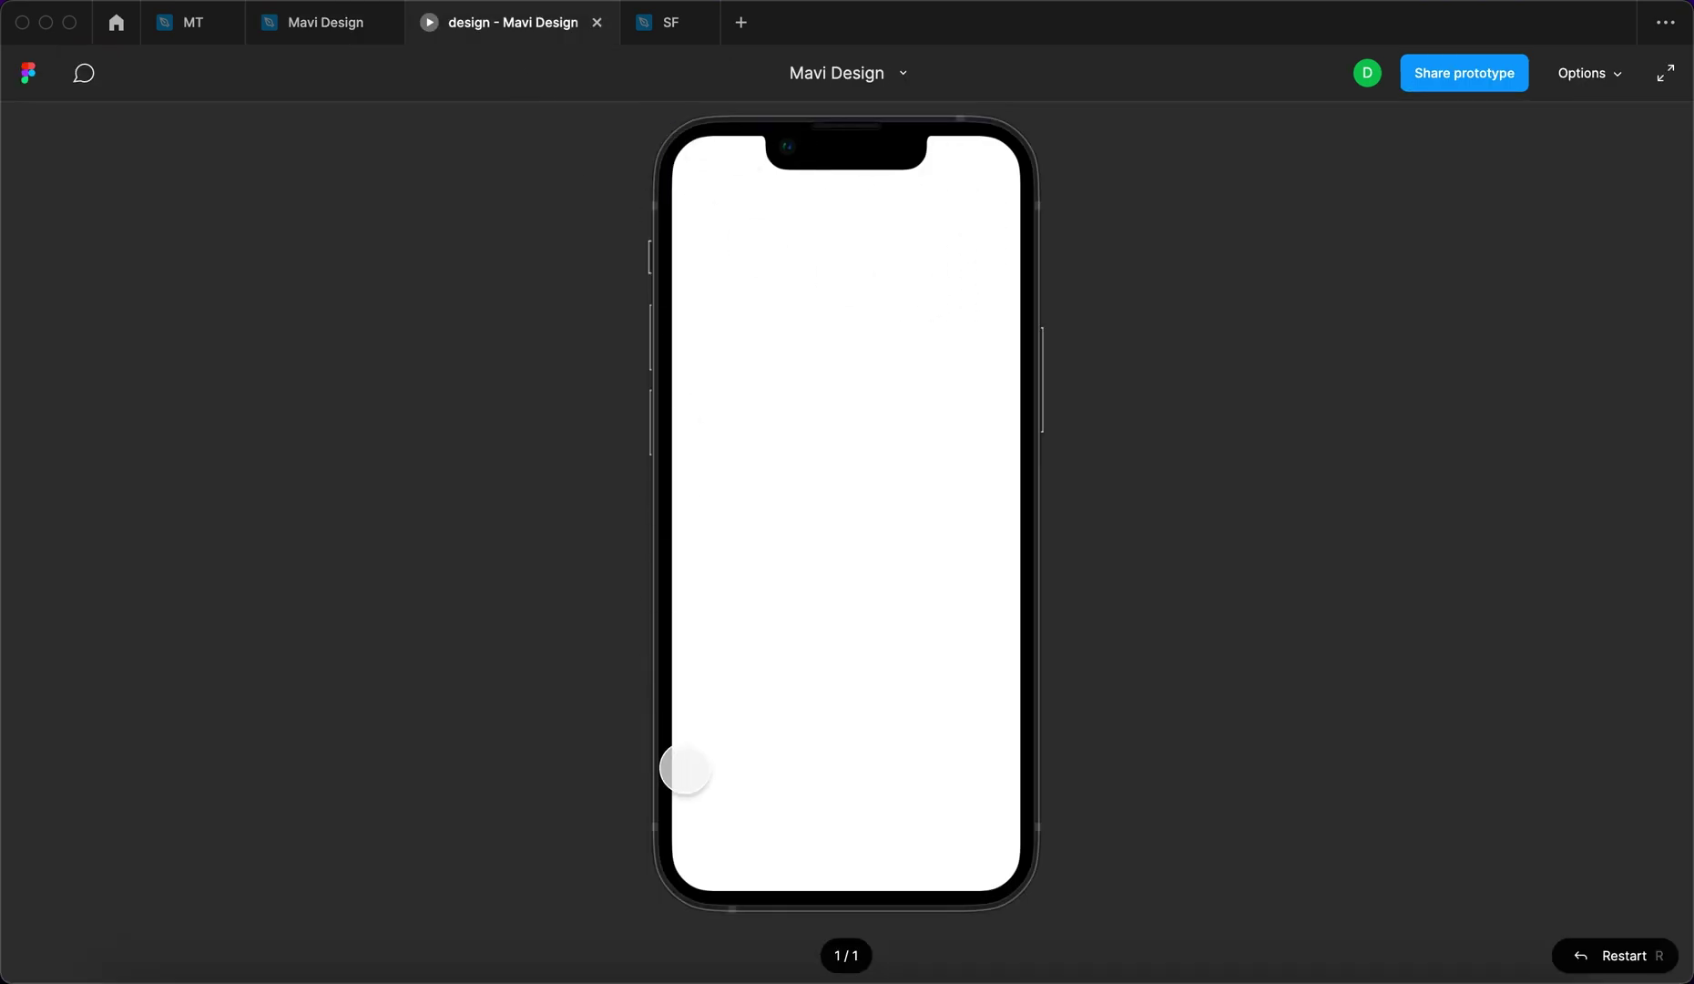
left_click(285, 31)
Try other phone colours for the iPhone 13 mini prototype device, ending on the Midnight model.
left_click(1465, 281)
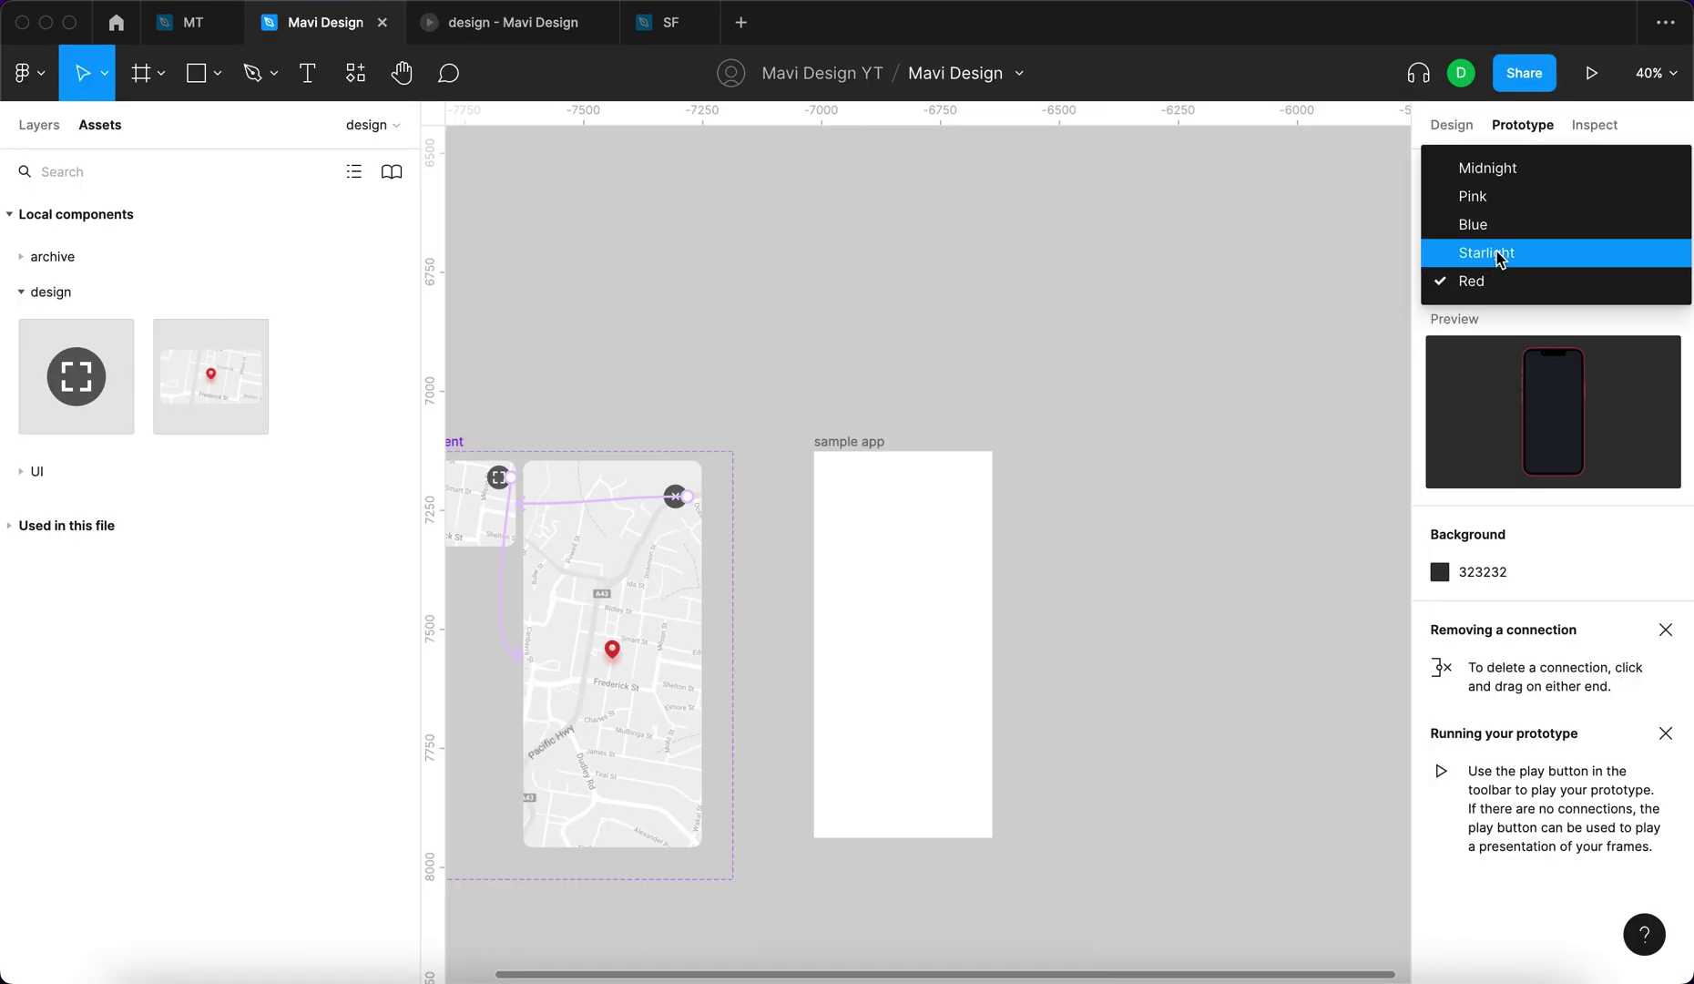
left_click(1501, 194)
left_click(1527, 216)
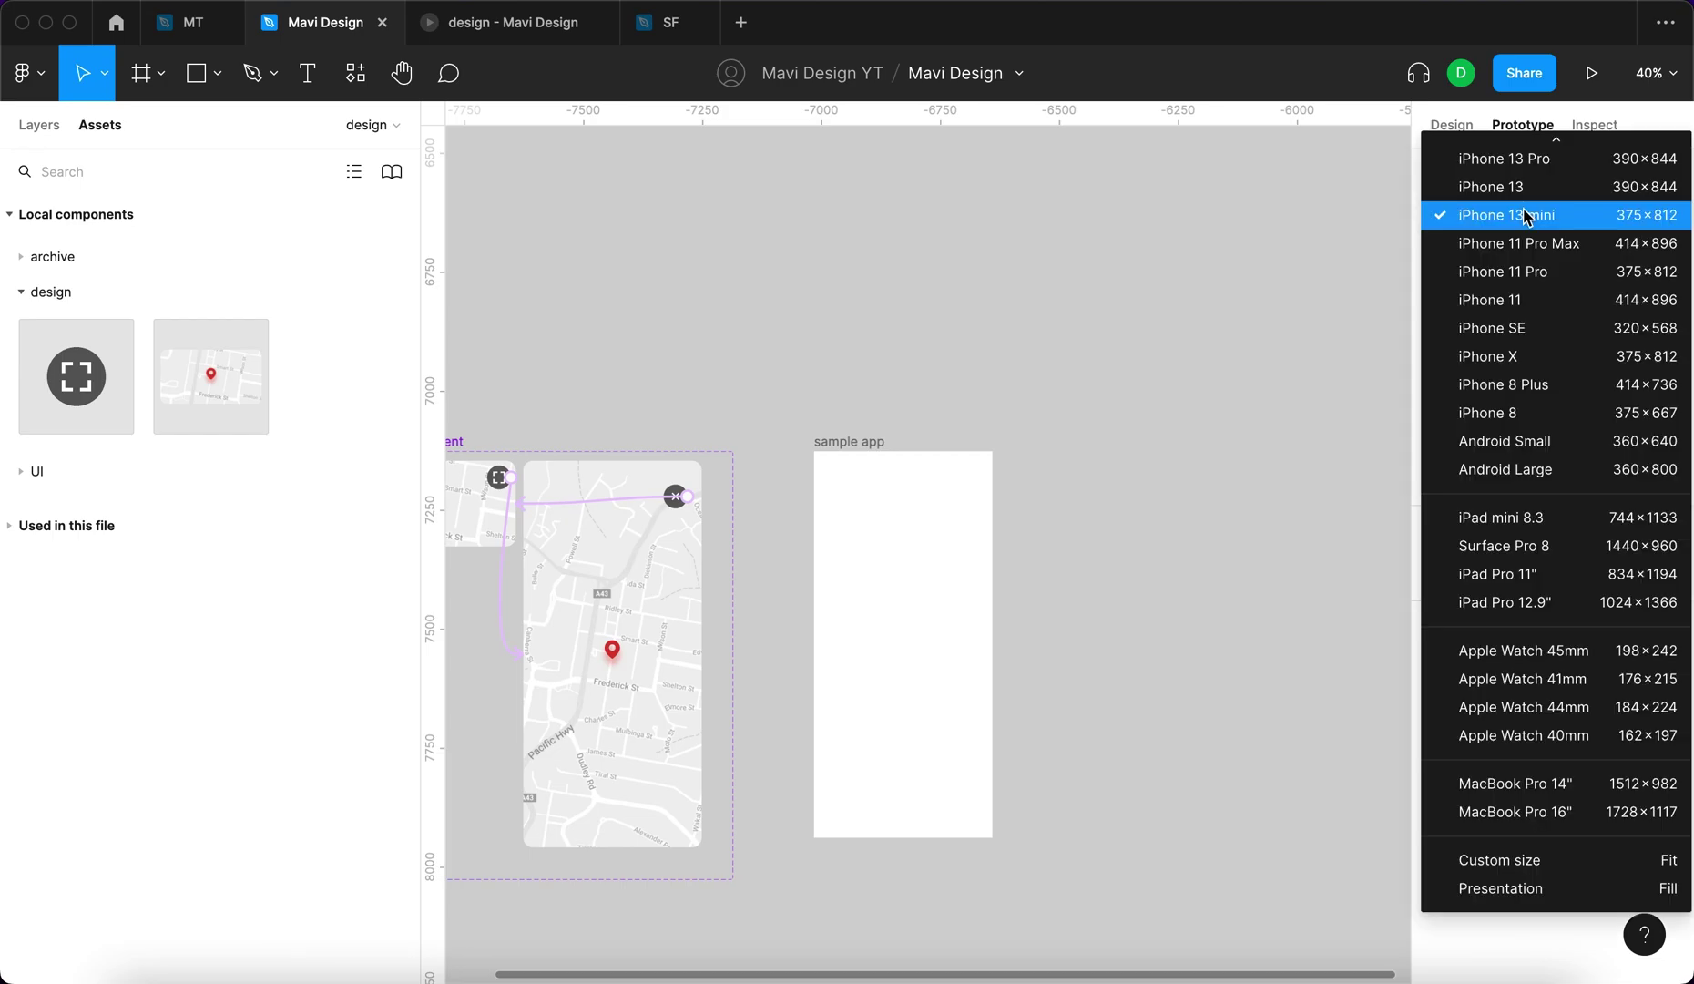
left_click(1527, 216)
Place a collapsed map component instance in the sample app frame, centred horizontally at X 20, Y 131.
scroll(1029, 340, "left", 3)
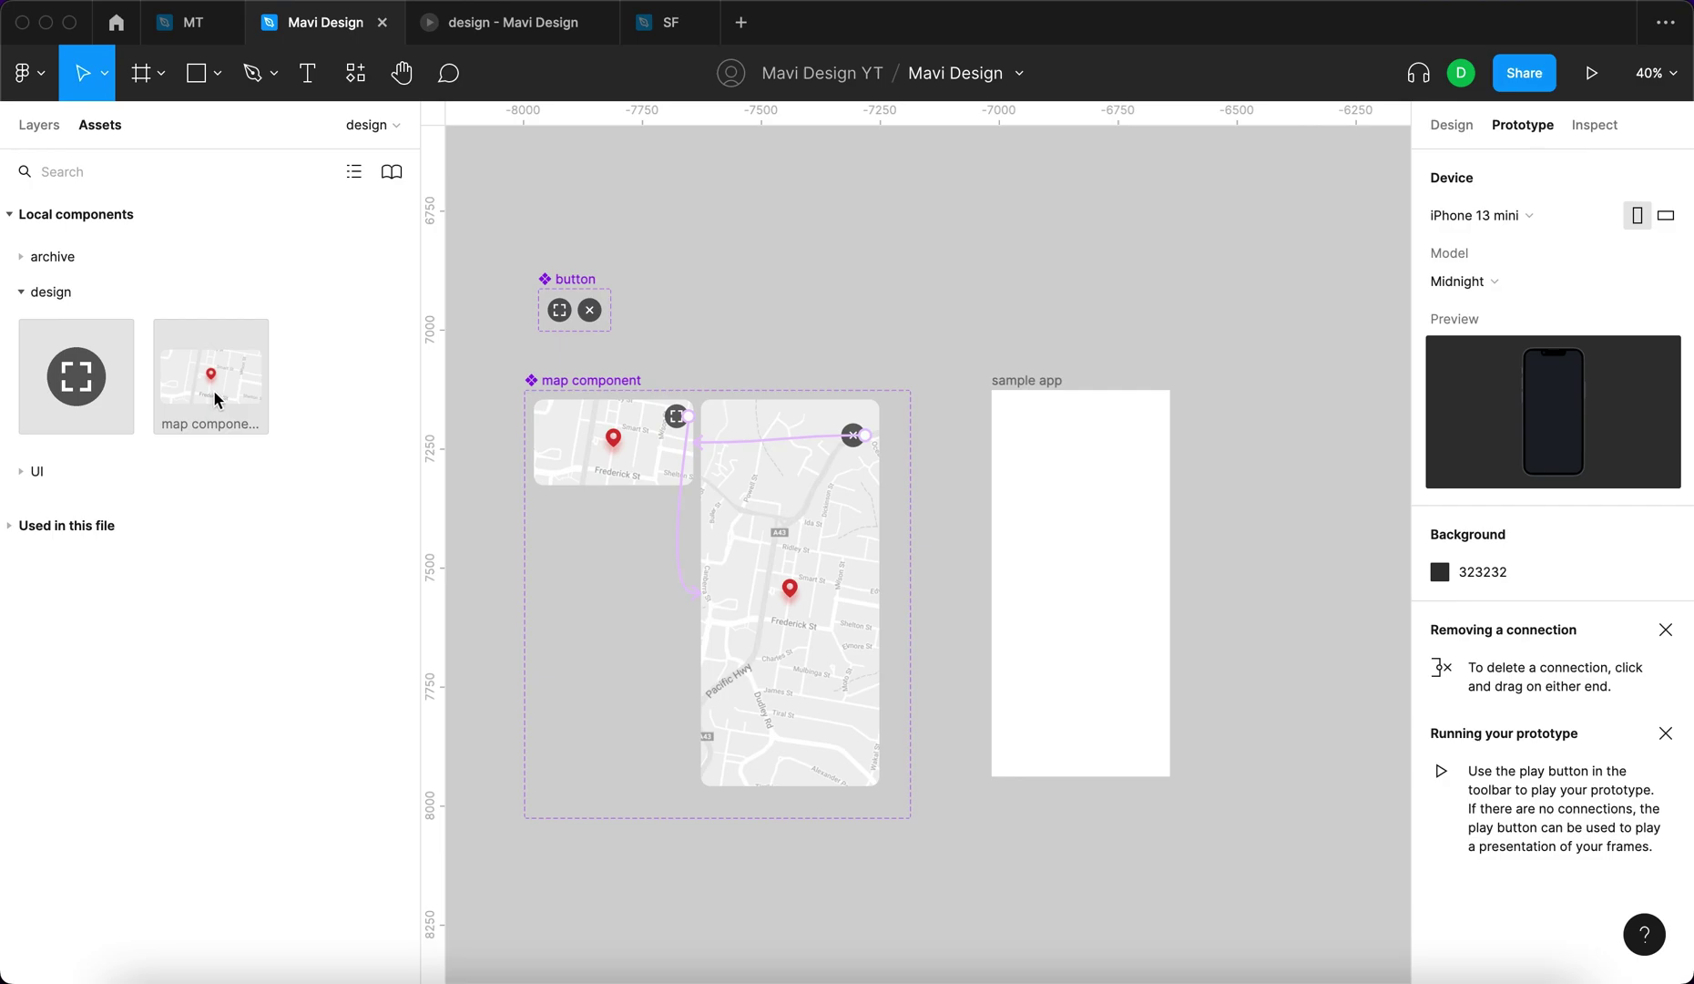
left_click_drag(208, 403, 1090, 552)
left_click(1452, 125)
left_click(1478, 167)
left_click(1591, 166)
left_click_drag(1095, 605, 1089, 517)
left_click(1321, 479)
left_click(1109, 501)
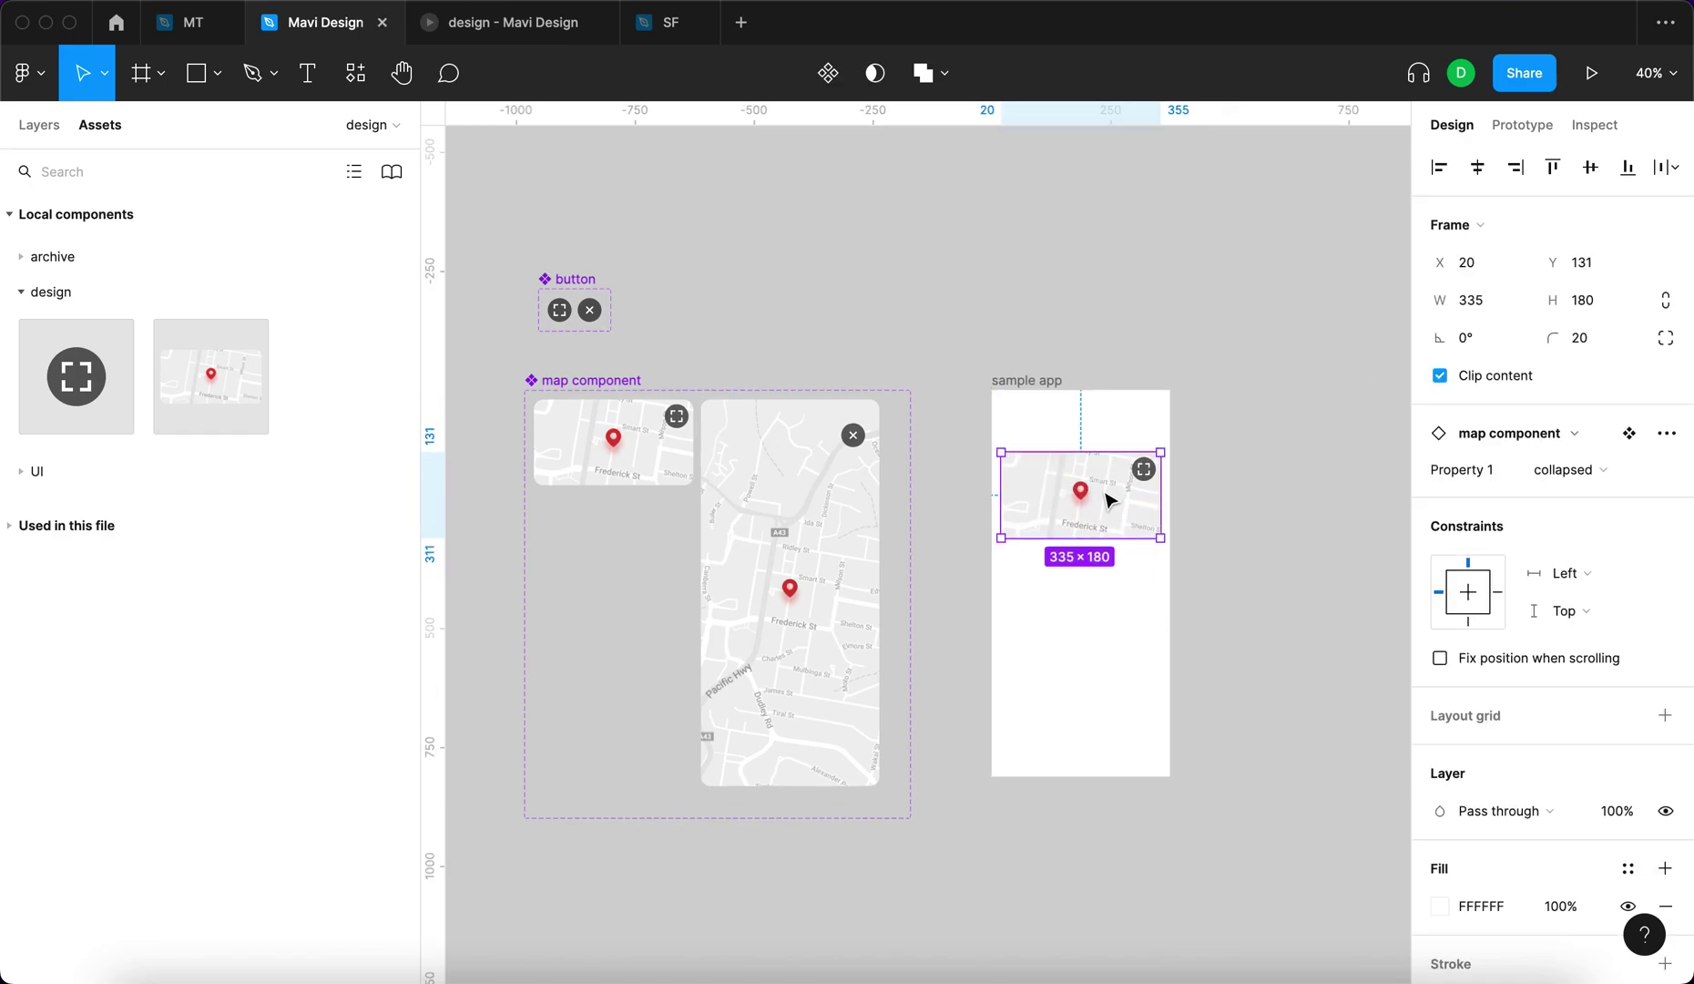
Move the collapsed map instance down to the vertical centre of the sample app frame, at Y 316.
left_click(788, 534)
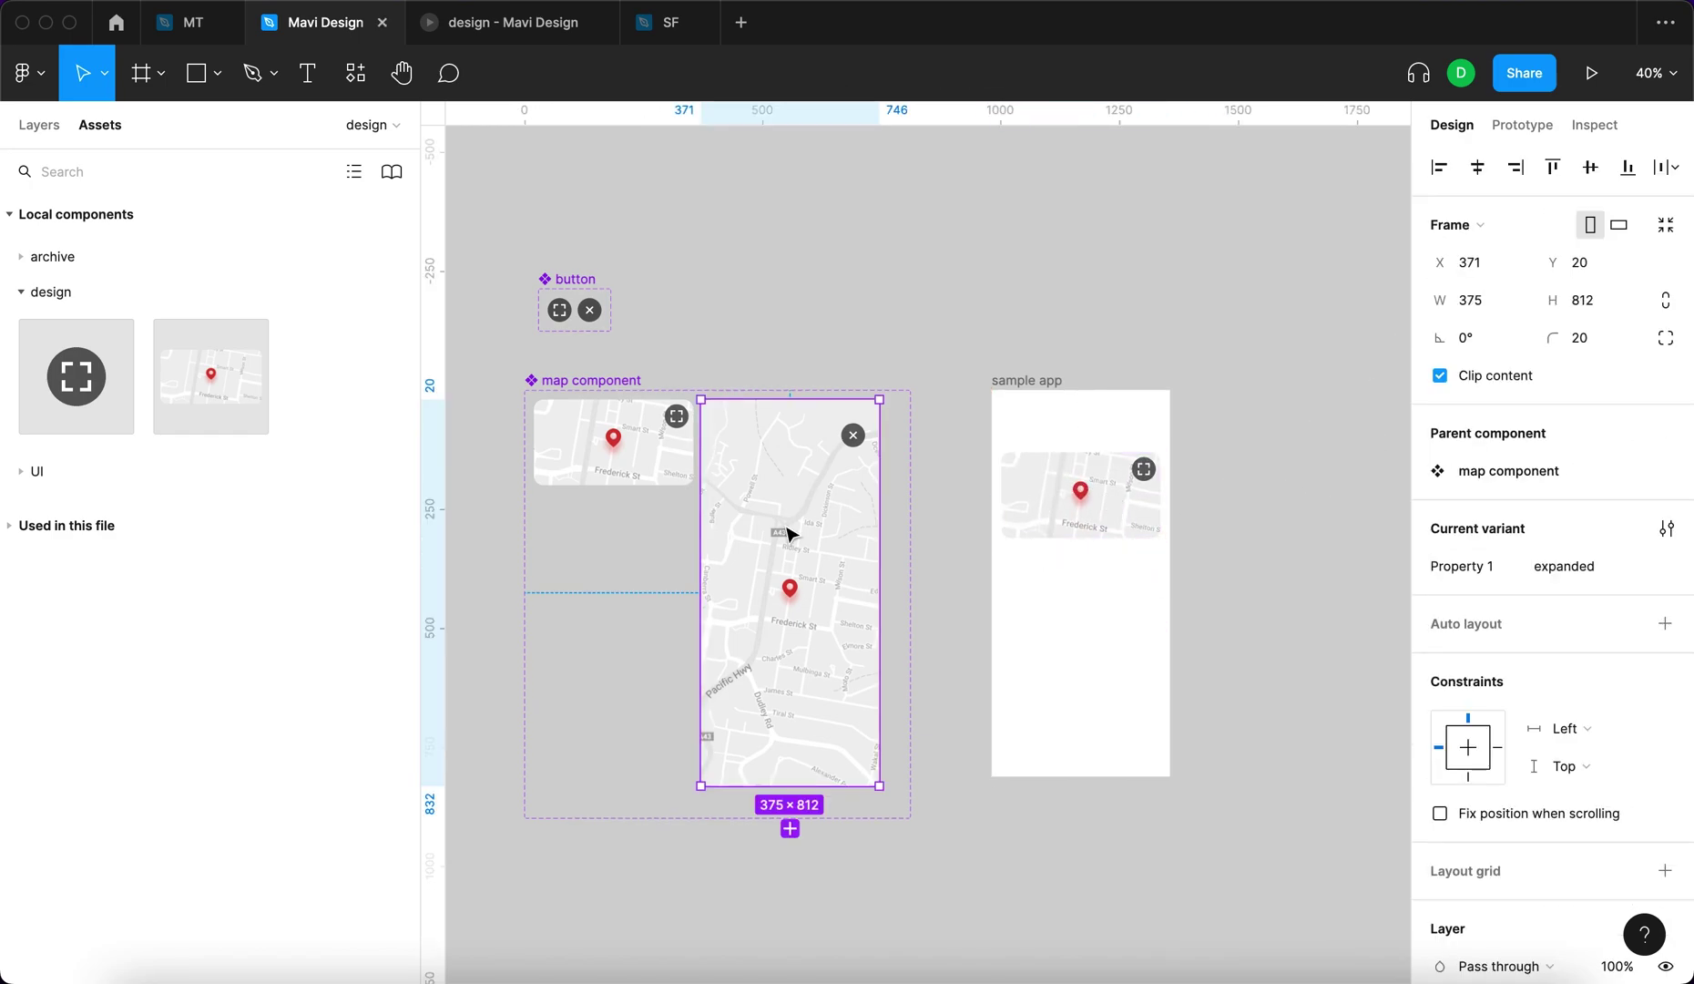
left_click(1052, 528)
left_click_drag(1063, 519, 1119, 598)
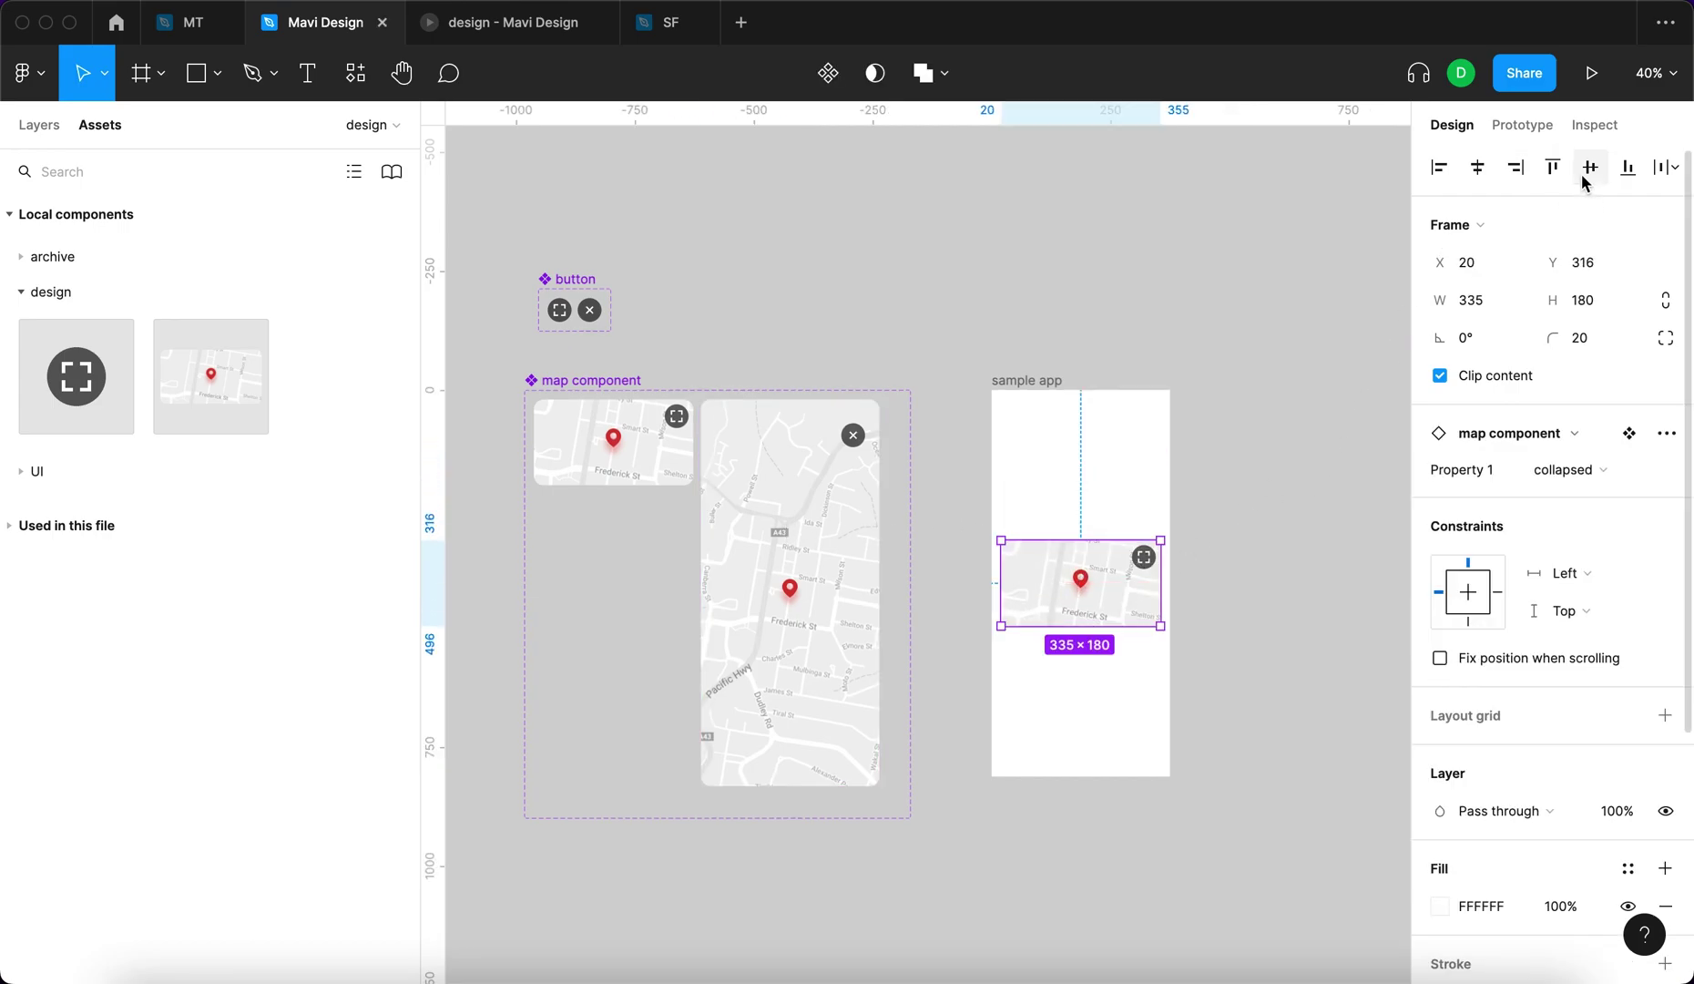
left_click(1352, 430)
left_click(1122, 565)
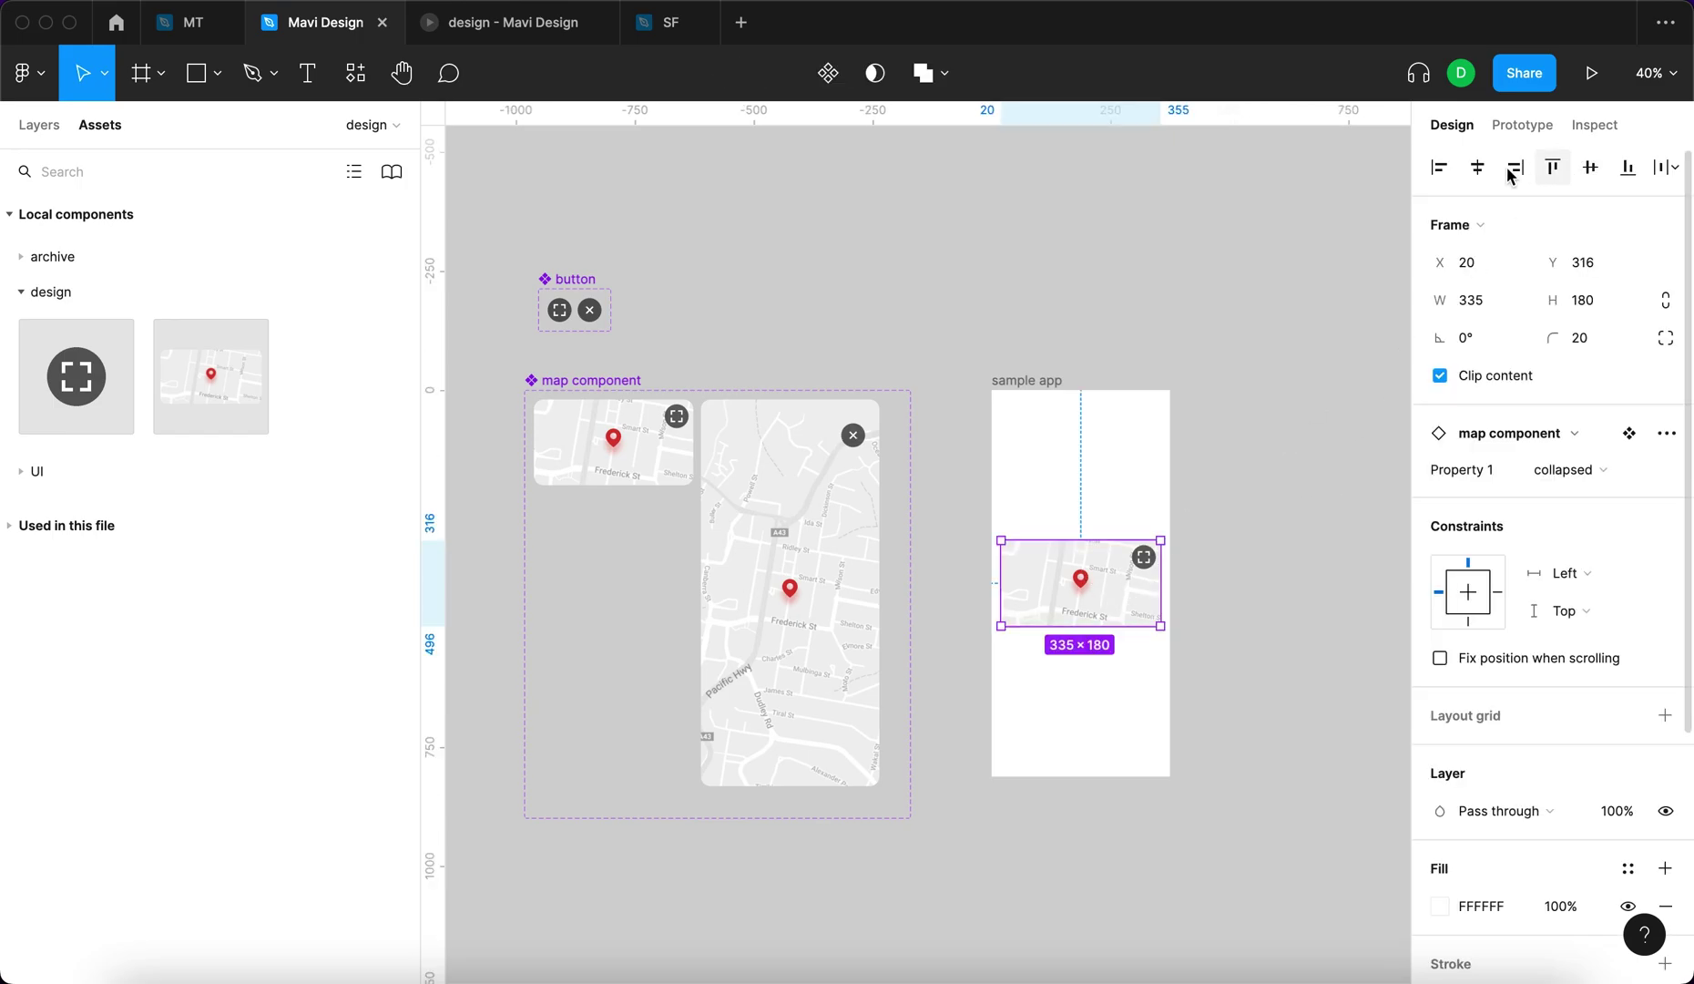
Set the map instance's constraints in the sample app frame to Center horizontally and Center vertically.
left_click(1188, 583)
left_click(1159, 597)
left_click(1468, 592)
left_click(1593, 611)
left_click(1585, 696)
left_click(1297, 466)
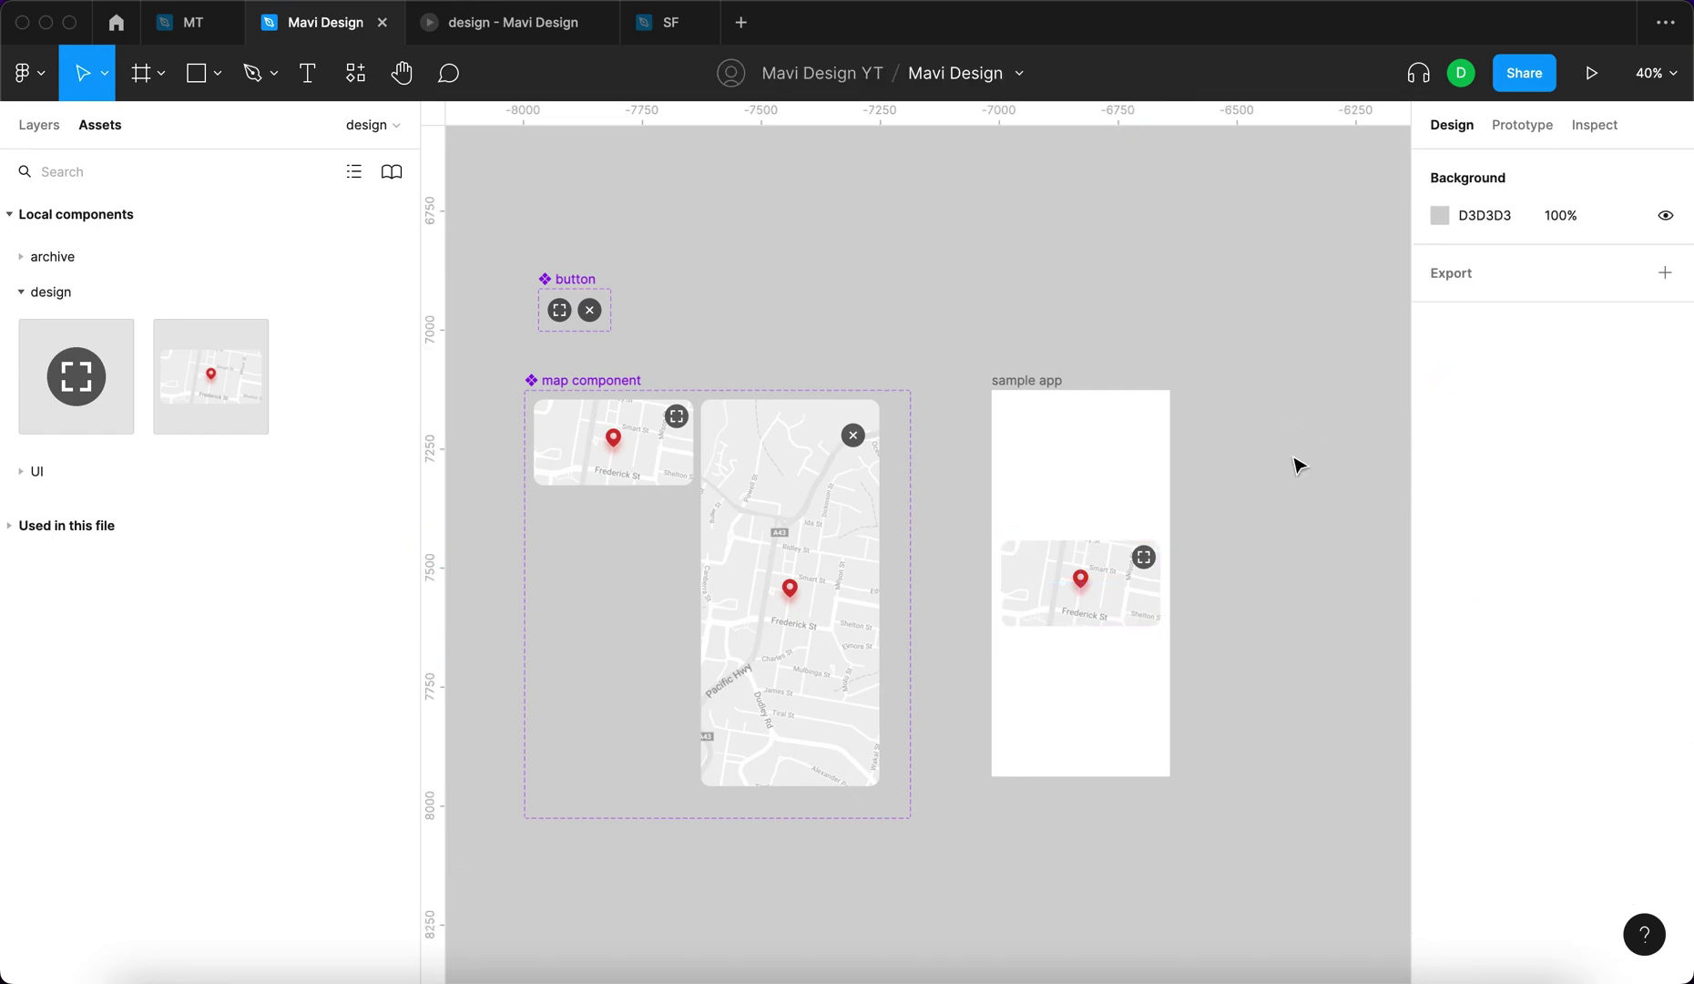
Test the map's fullscreen button in the prototype preview, and return to the design file.
left_click(544, 25)
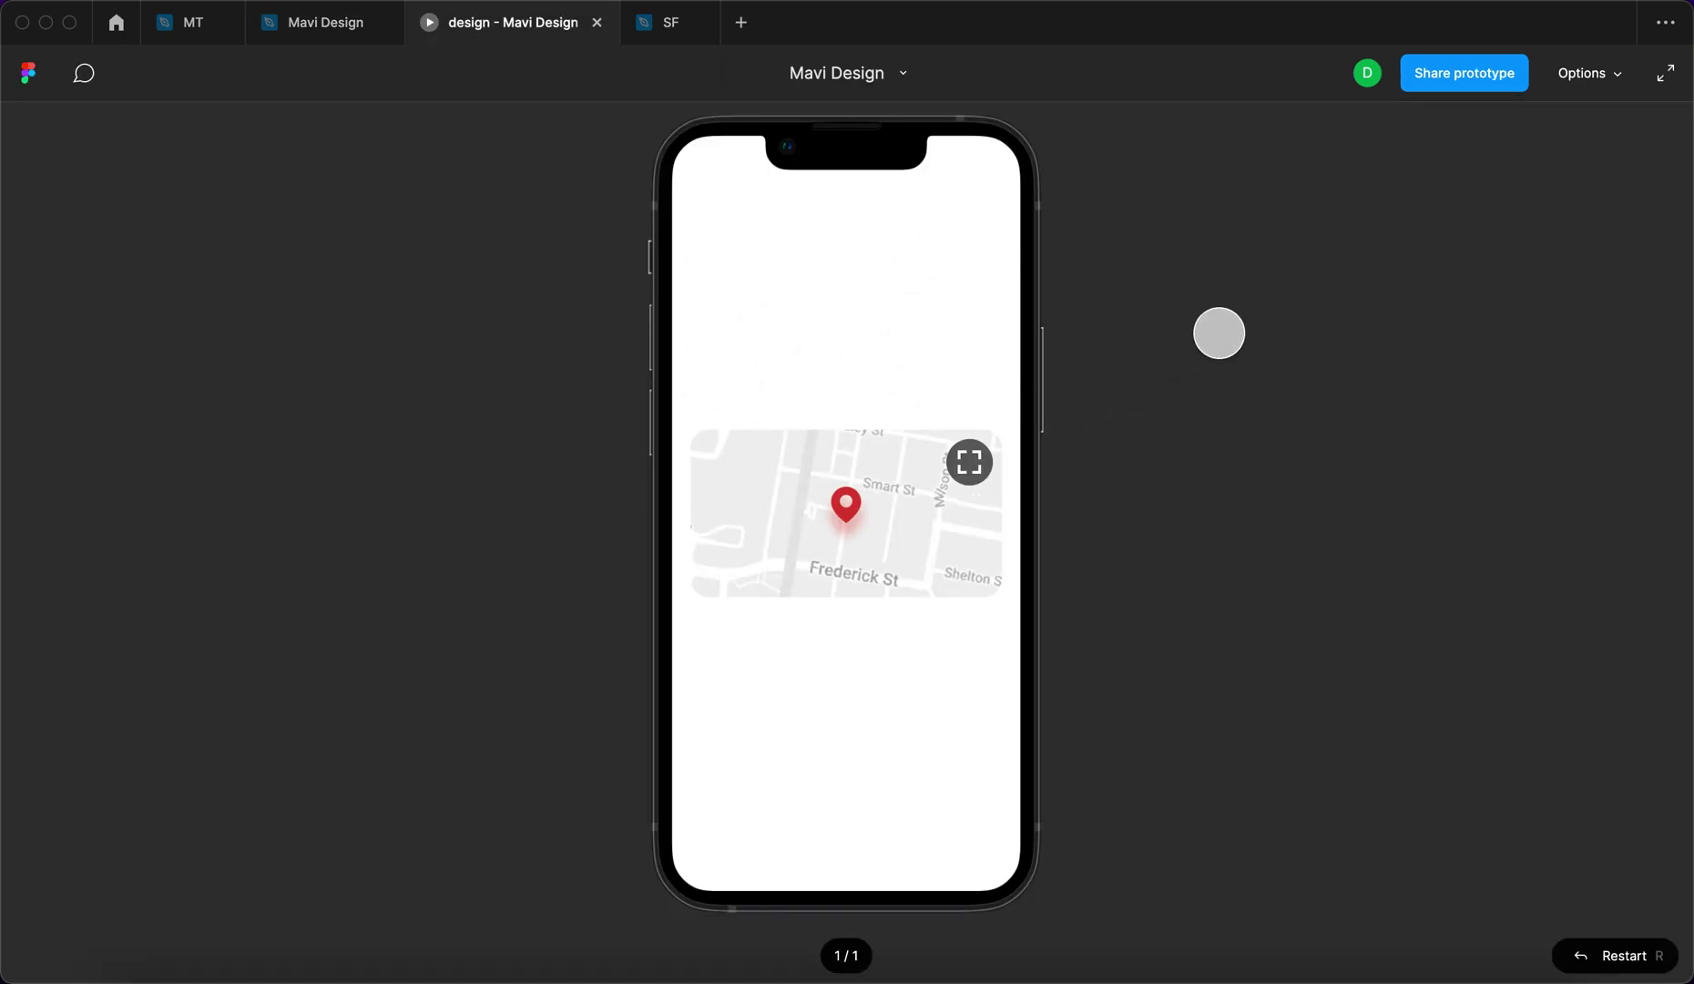
left_click(914, 710)
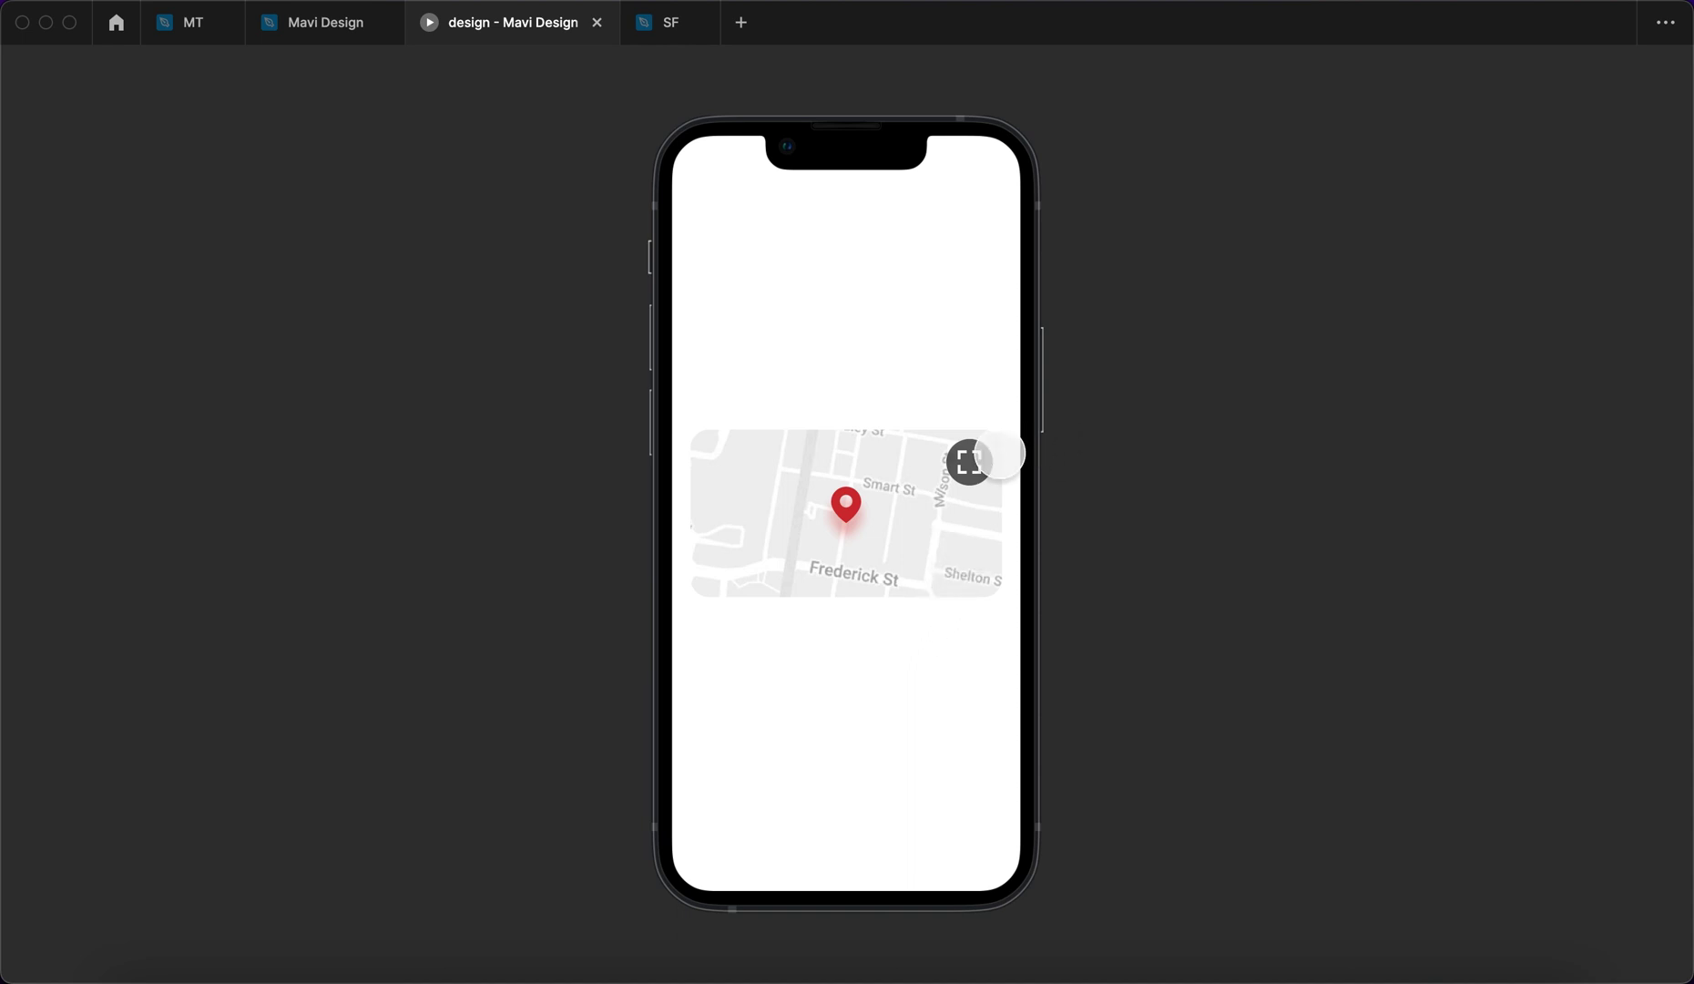
left_click(969, 462)
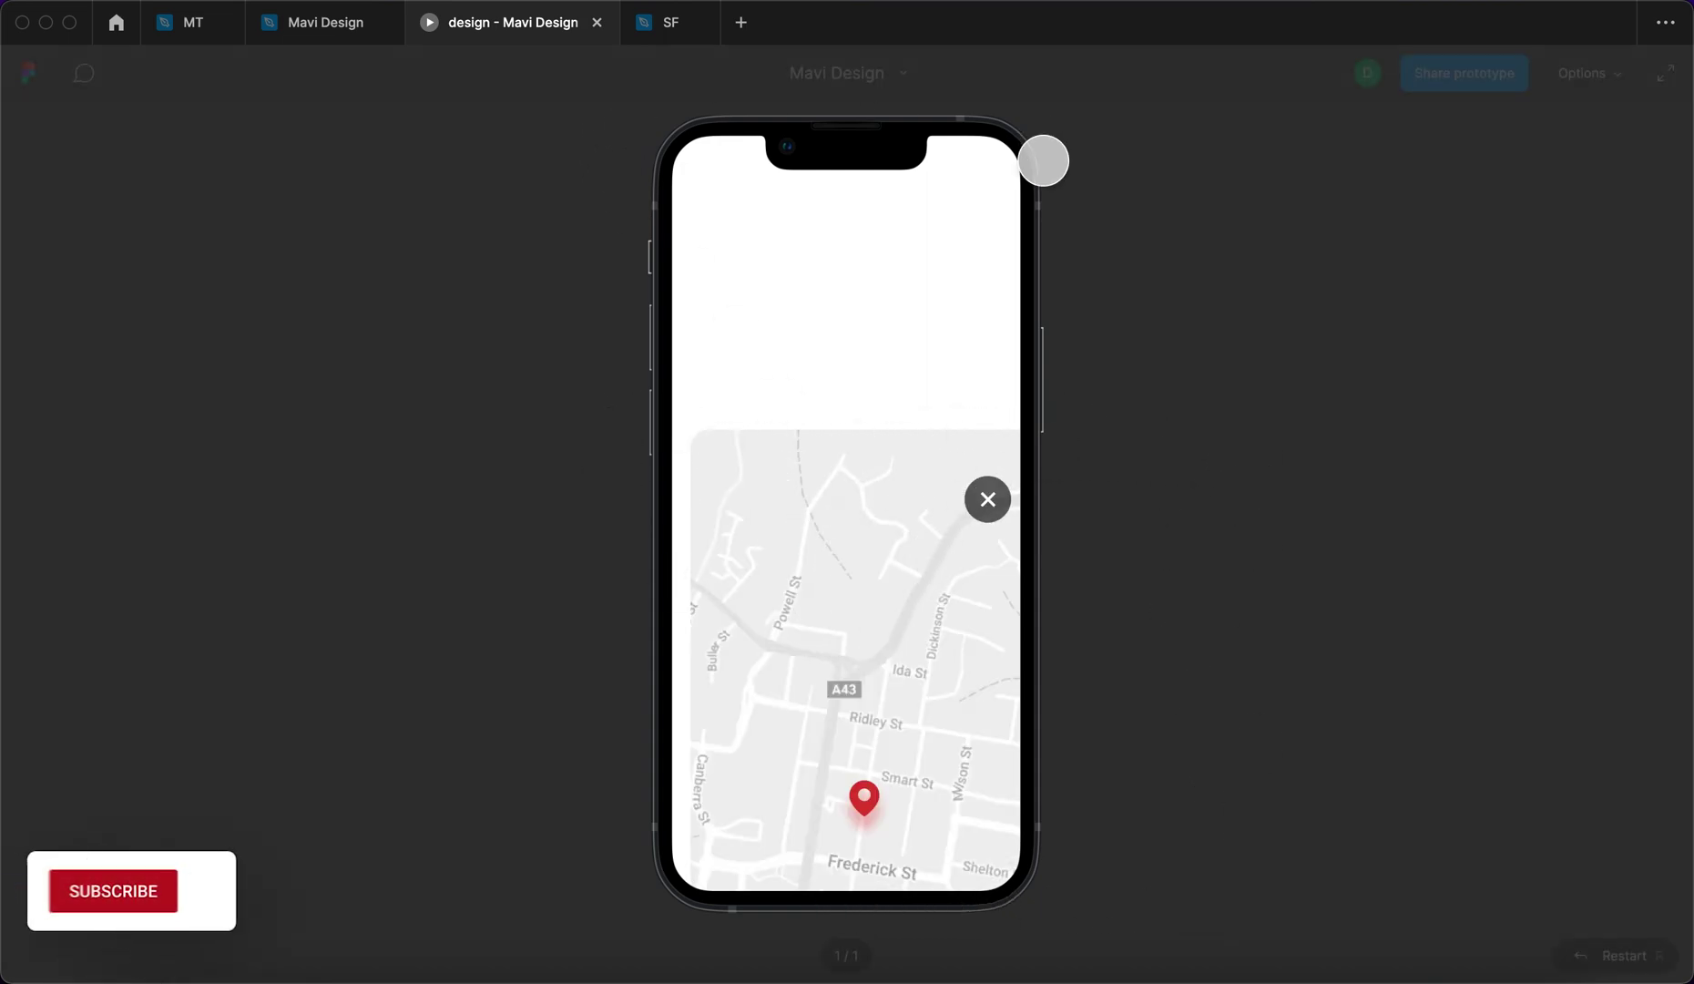
left_click(355, 27)
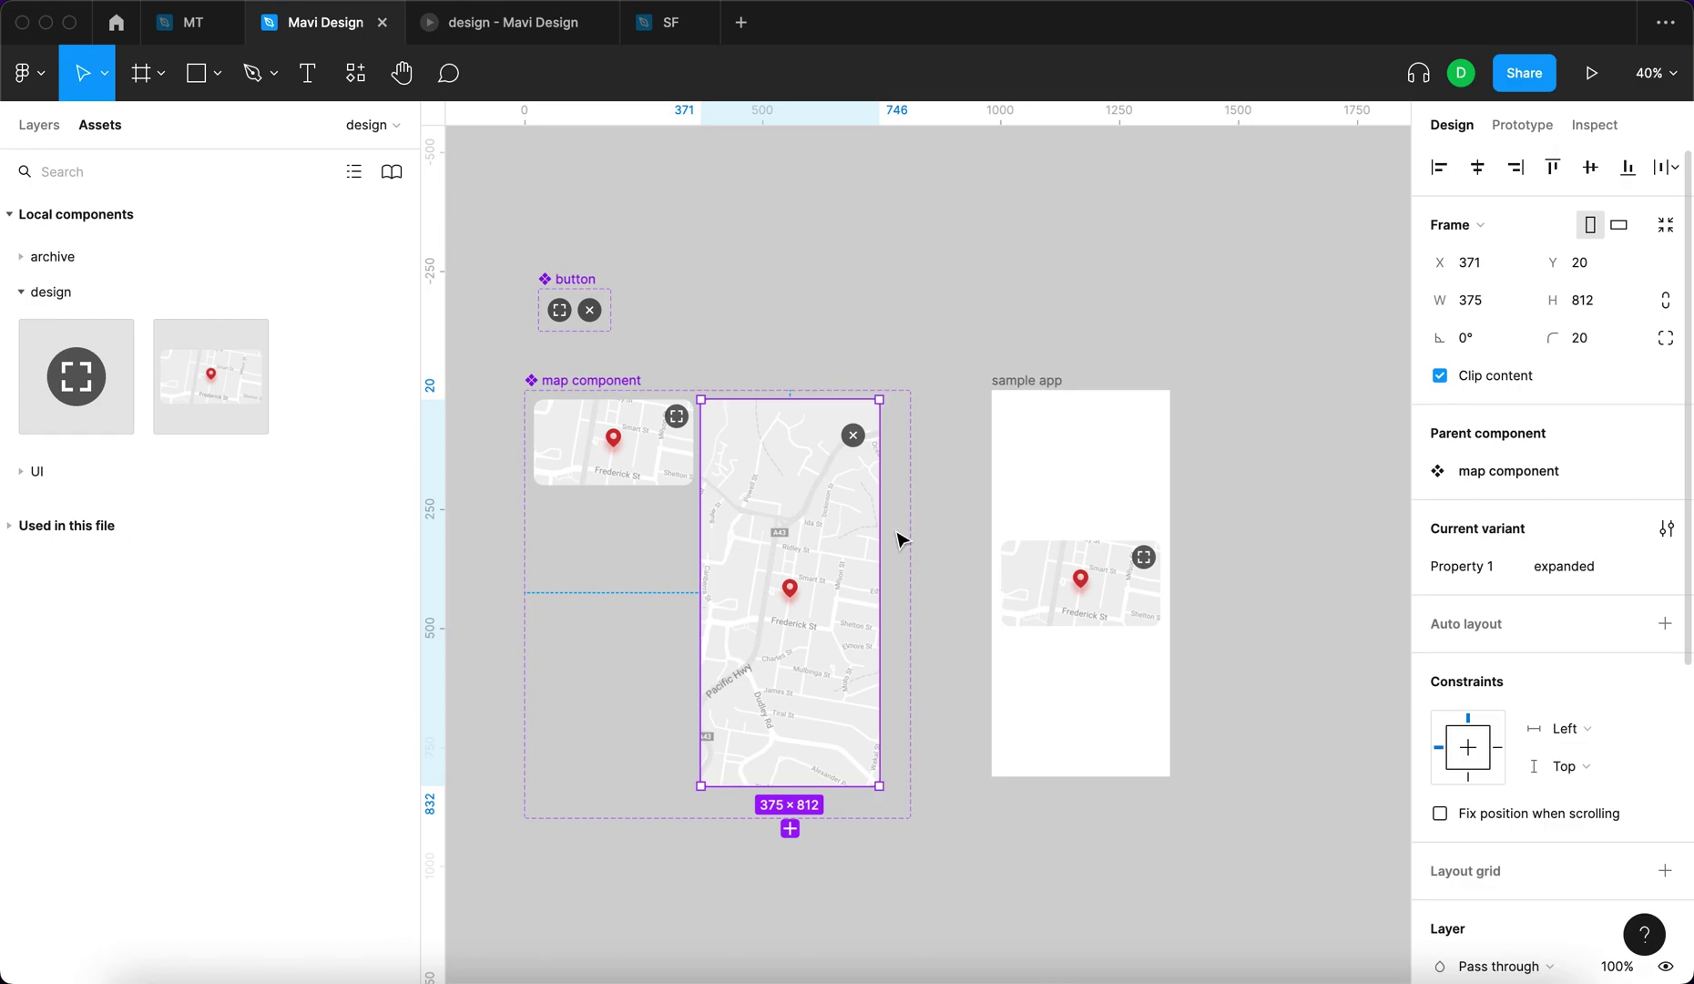
Set the collapsed map variant's horizontal and vertical constraints to Center.
left_click(574, 692)
left_click(587, 457)
left_click(1590, 731)
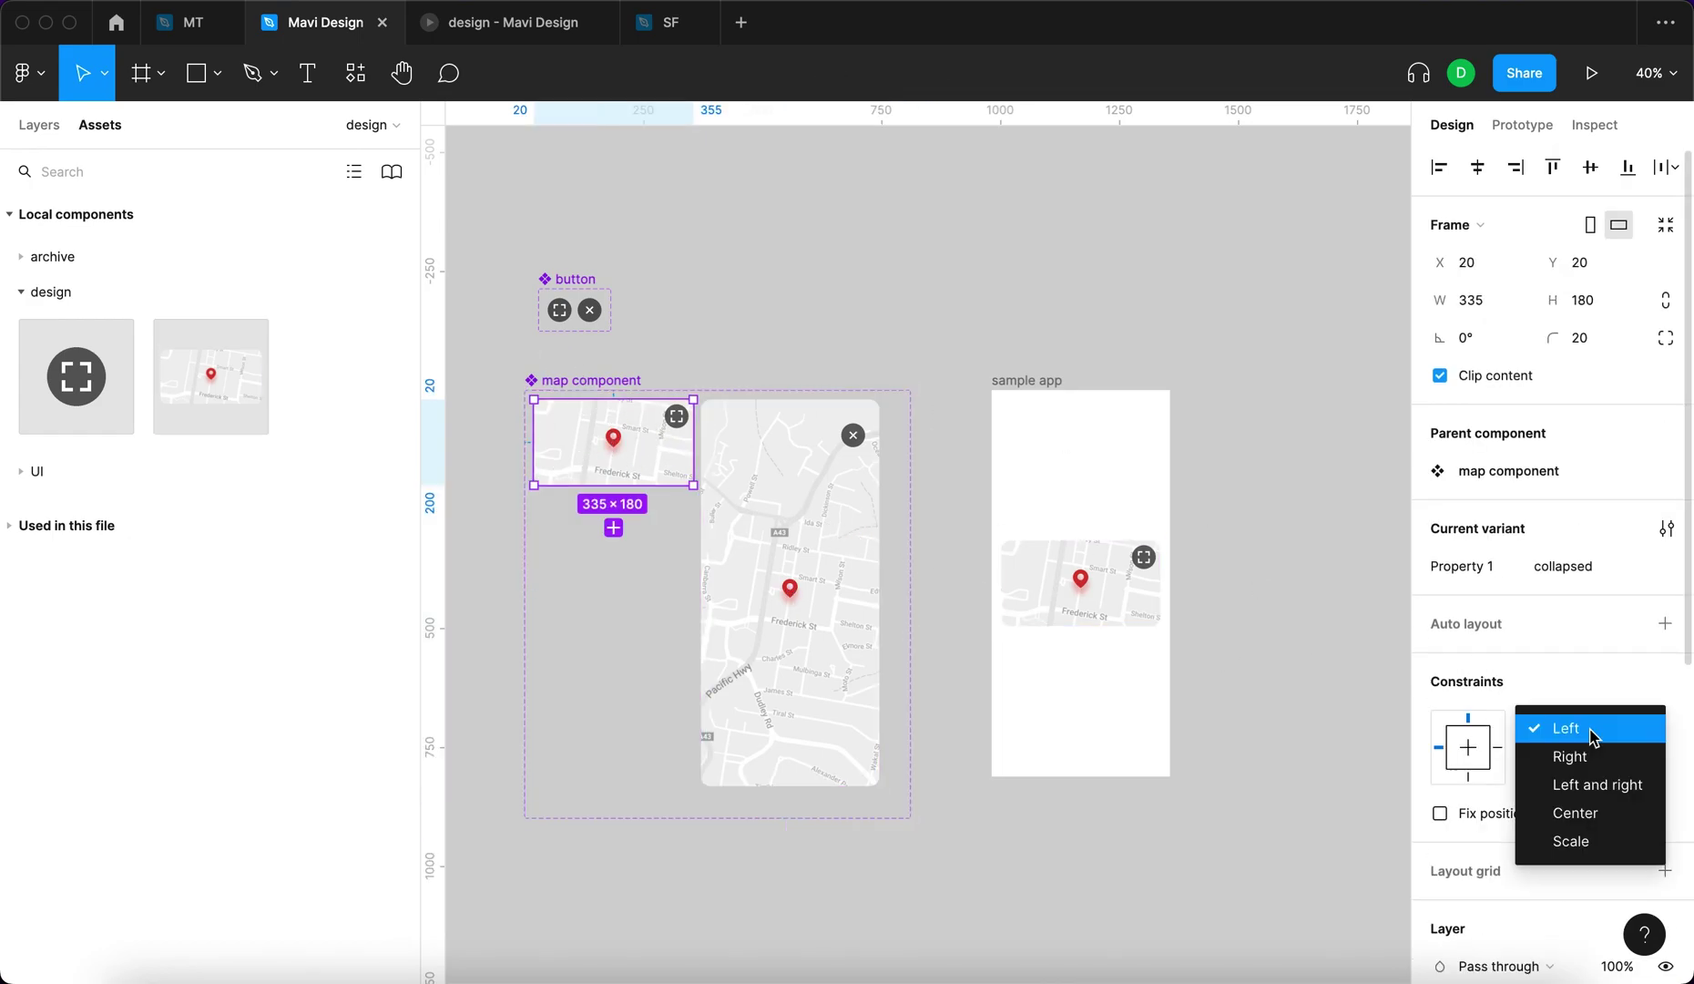
left_click(1606, 819)
left_click(1566, 766)
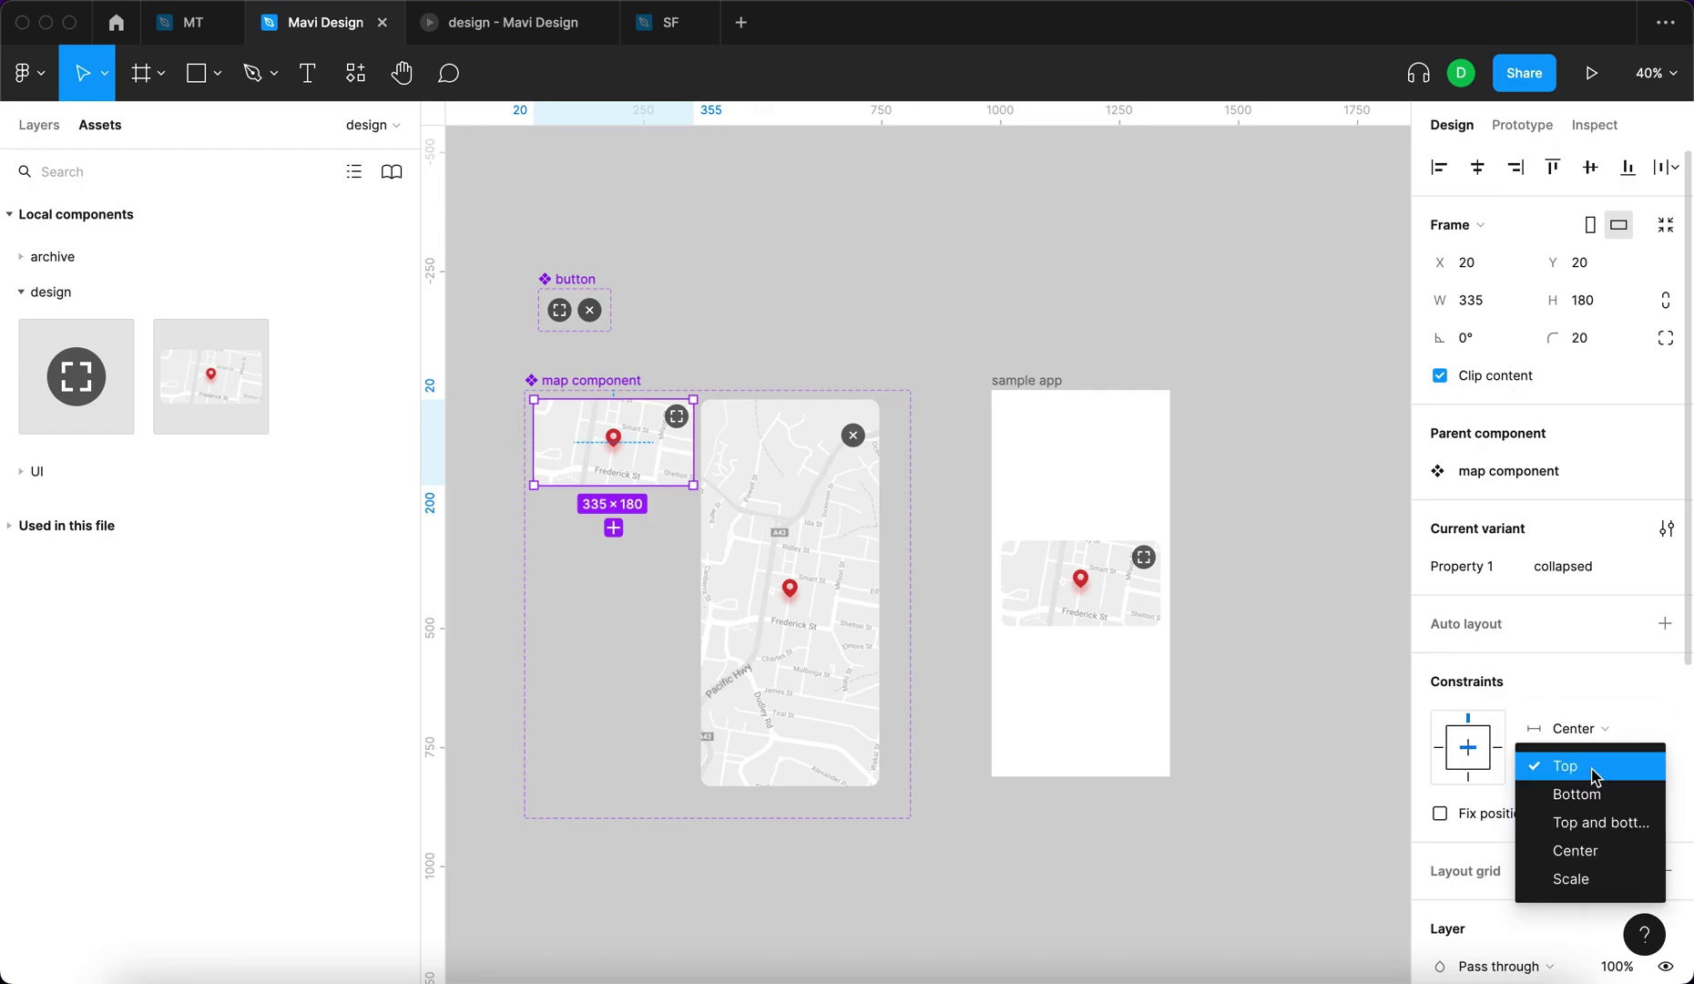
left_click(1607, 849)
Set the expanded map variant's horizontal and vertical constraints to Center.
left_click(813, 548)
left_click(1582, 730)
left_click(1588, 807)
key("Escape")
Test expanding and closing the map in the prototype preview, reopening the preview once, and return to the design file.
left_click(546, 22)
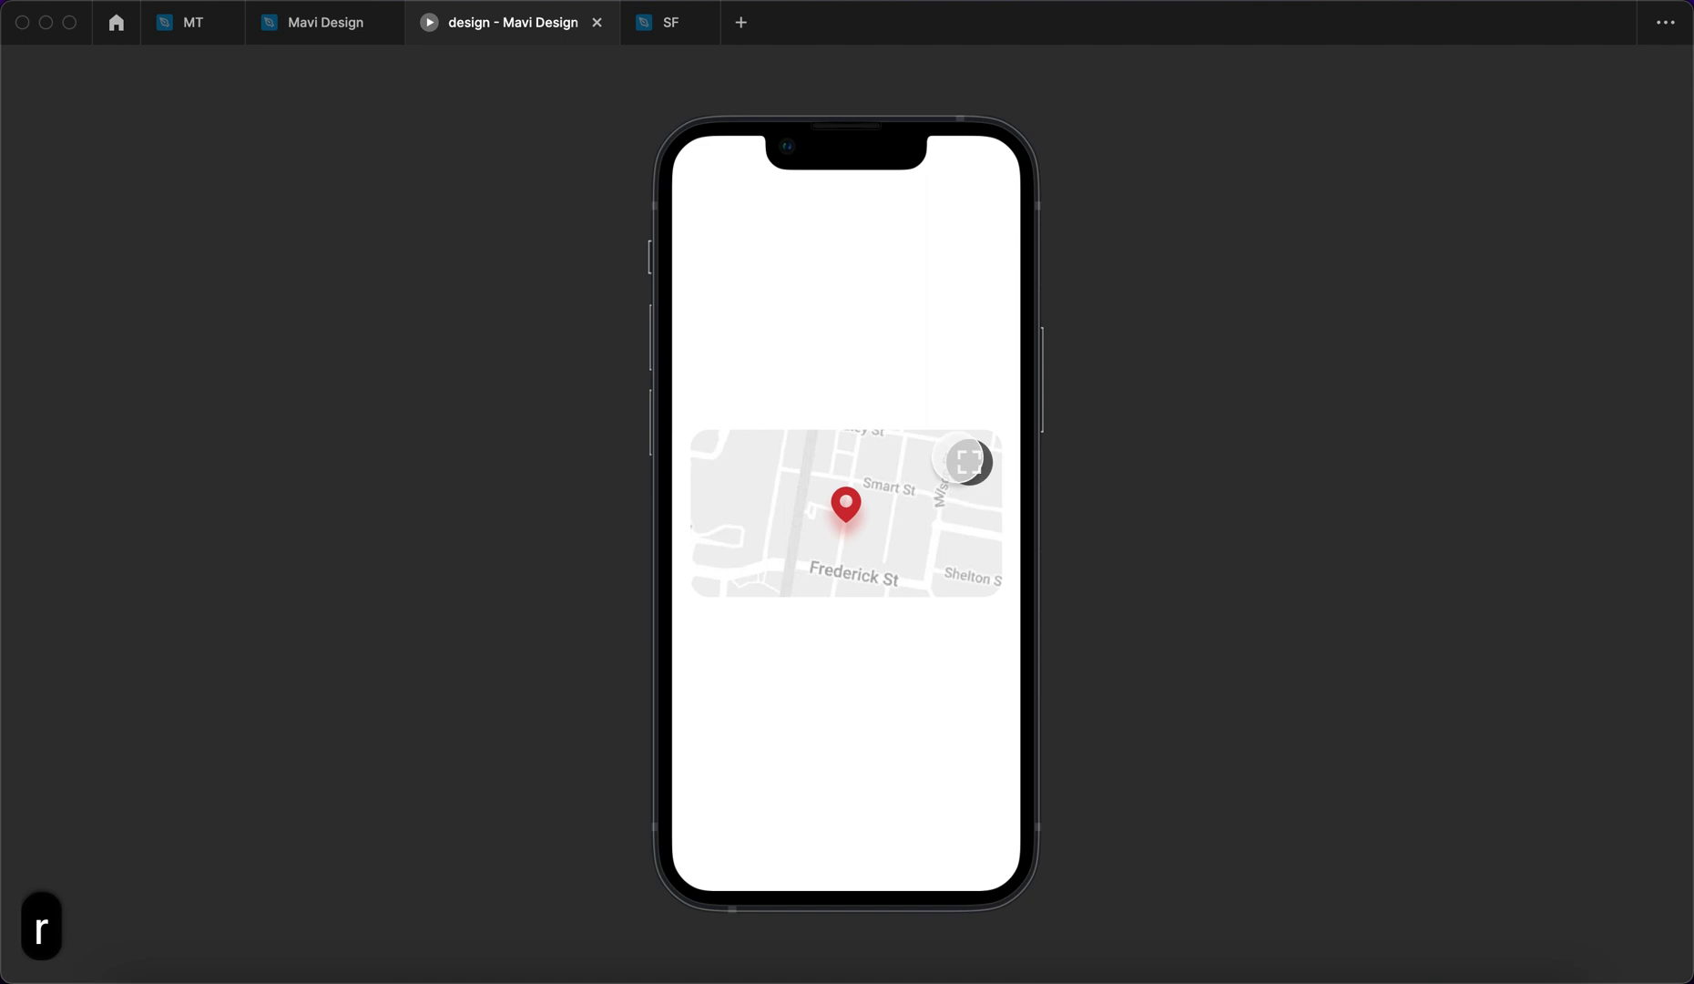
left_click(971, 463)
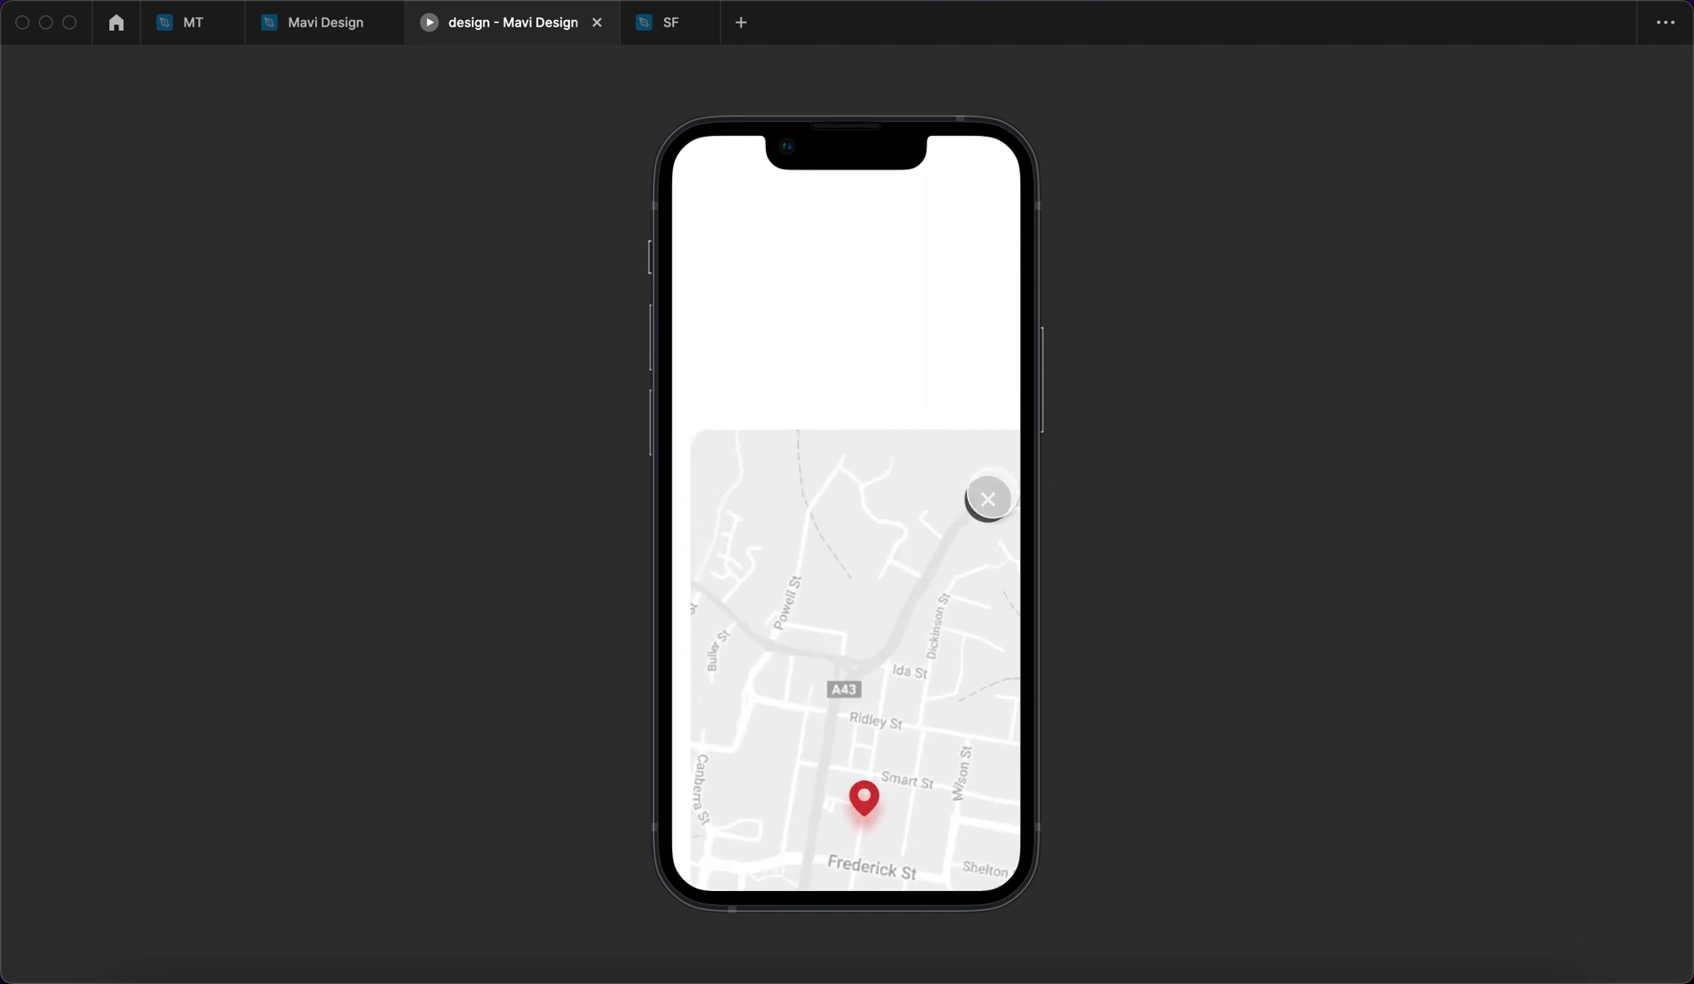
left_click(990, 496)
left_click(597, 22)
left_click(313, 22)
left_click(1586, 74)
left_click(987, 499)
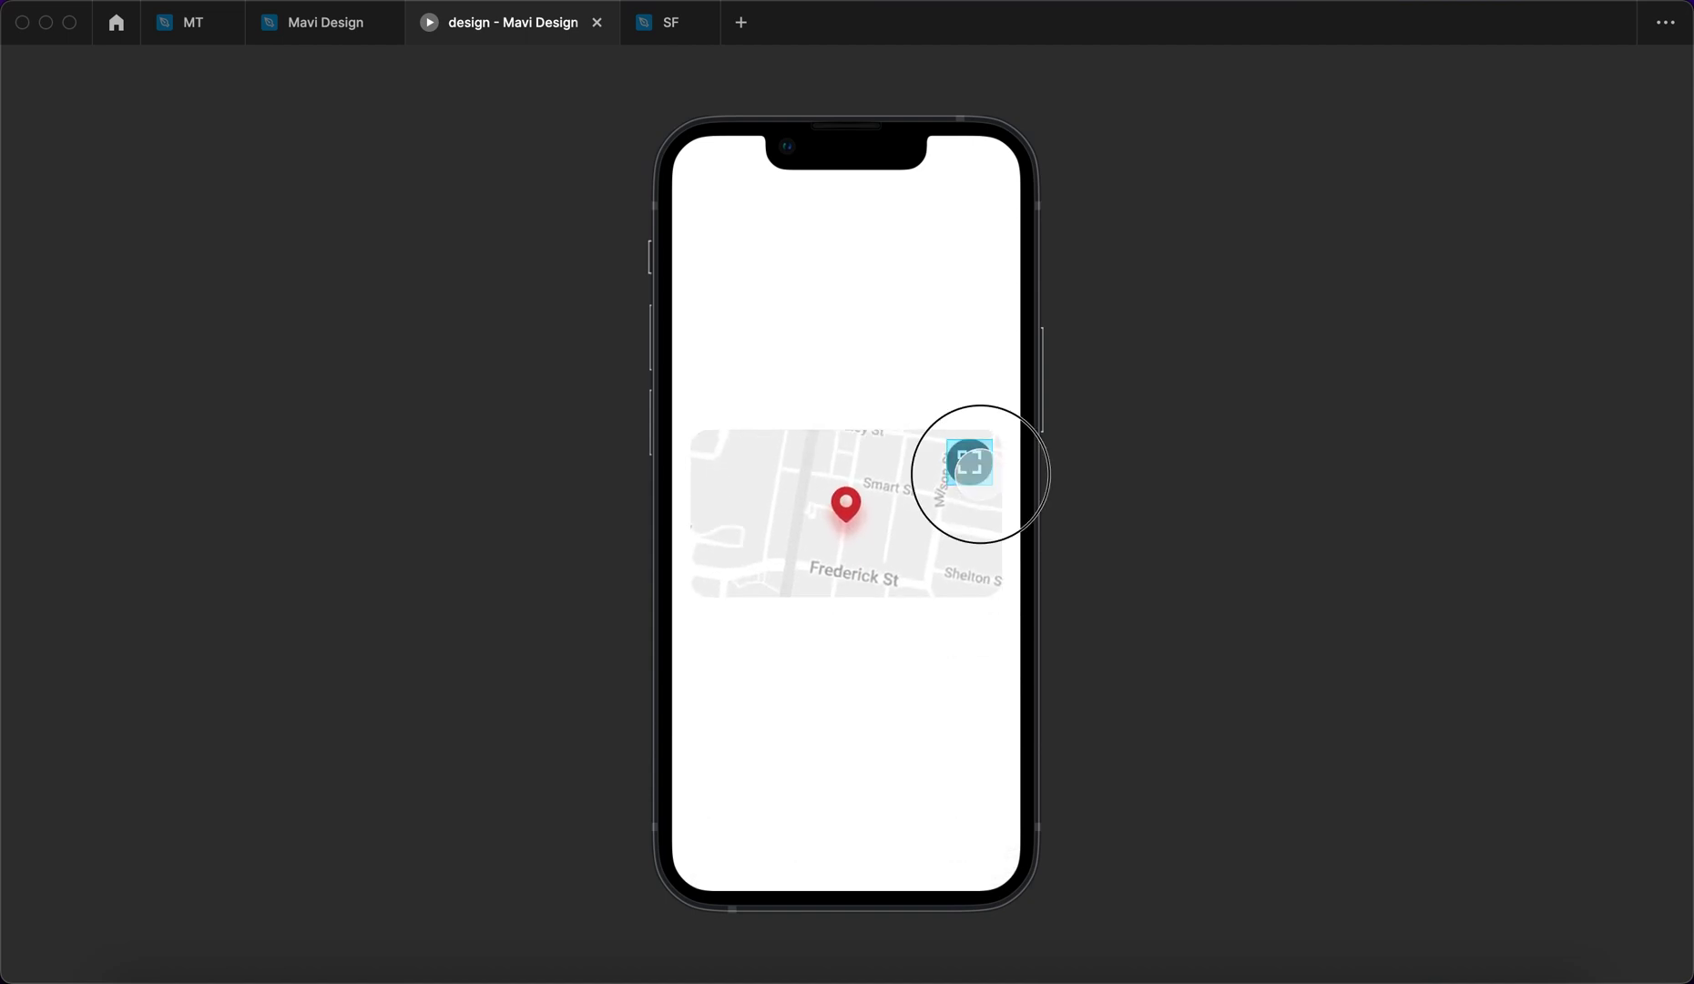
left_click(971, 463)
left_click(987, 499)
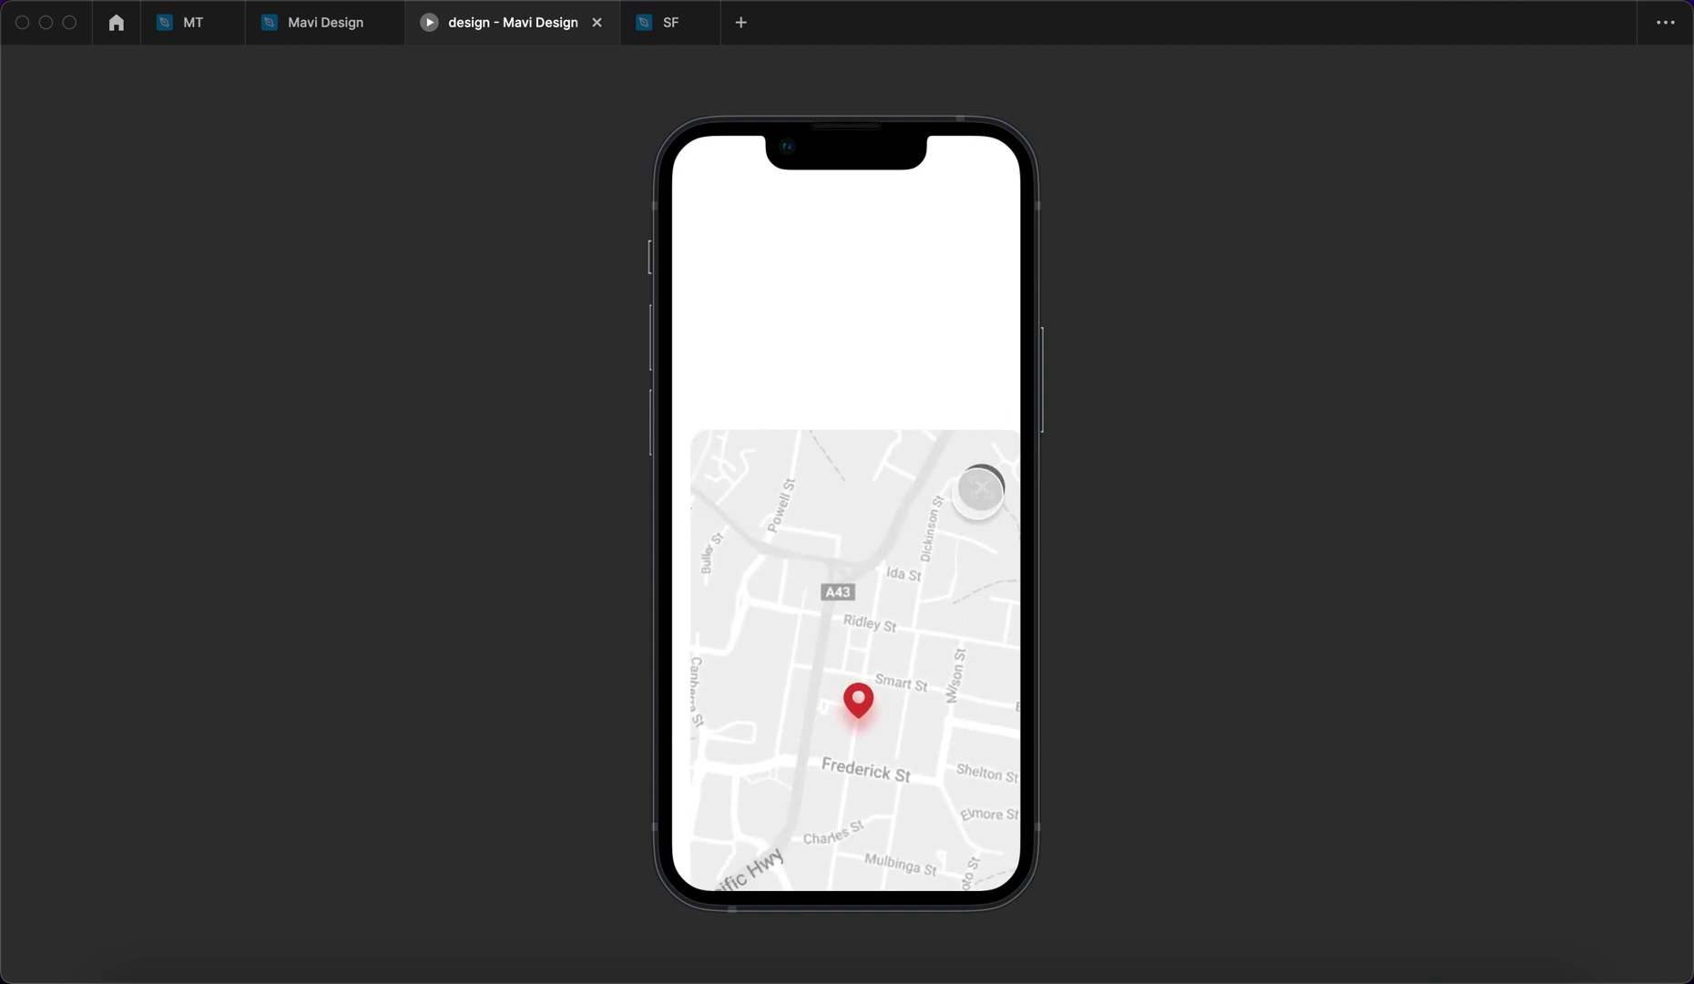
left_click(328, 22)
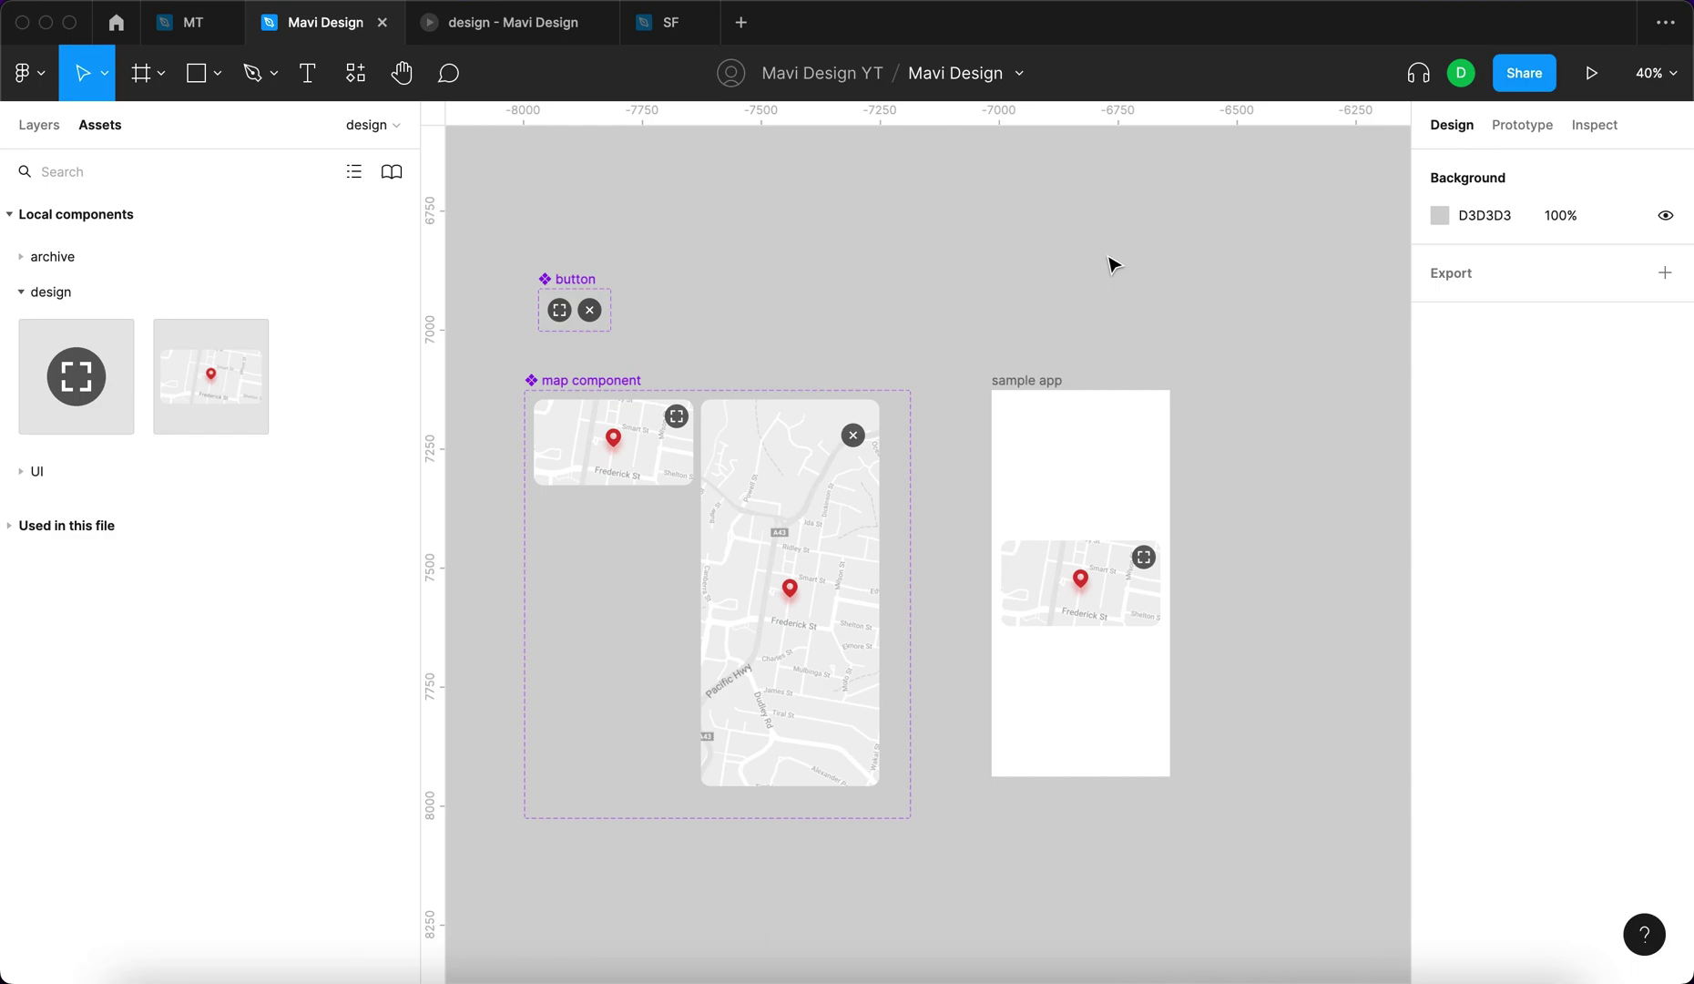
left_click(1037, 381)
left_click(1141, 338)
scroll(1222, 363, "down", 3)
scroll(1169, 244, "left", 3)
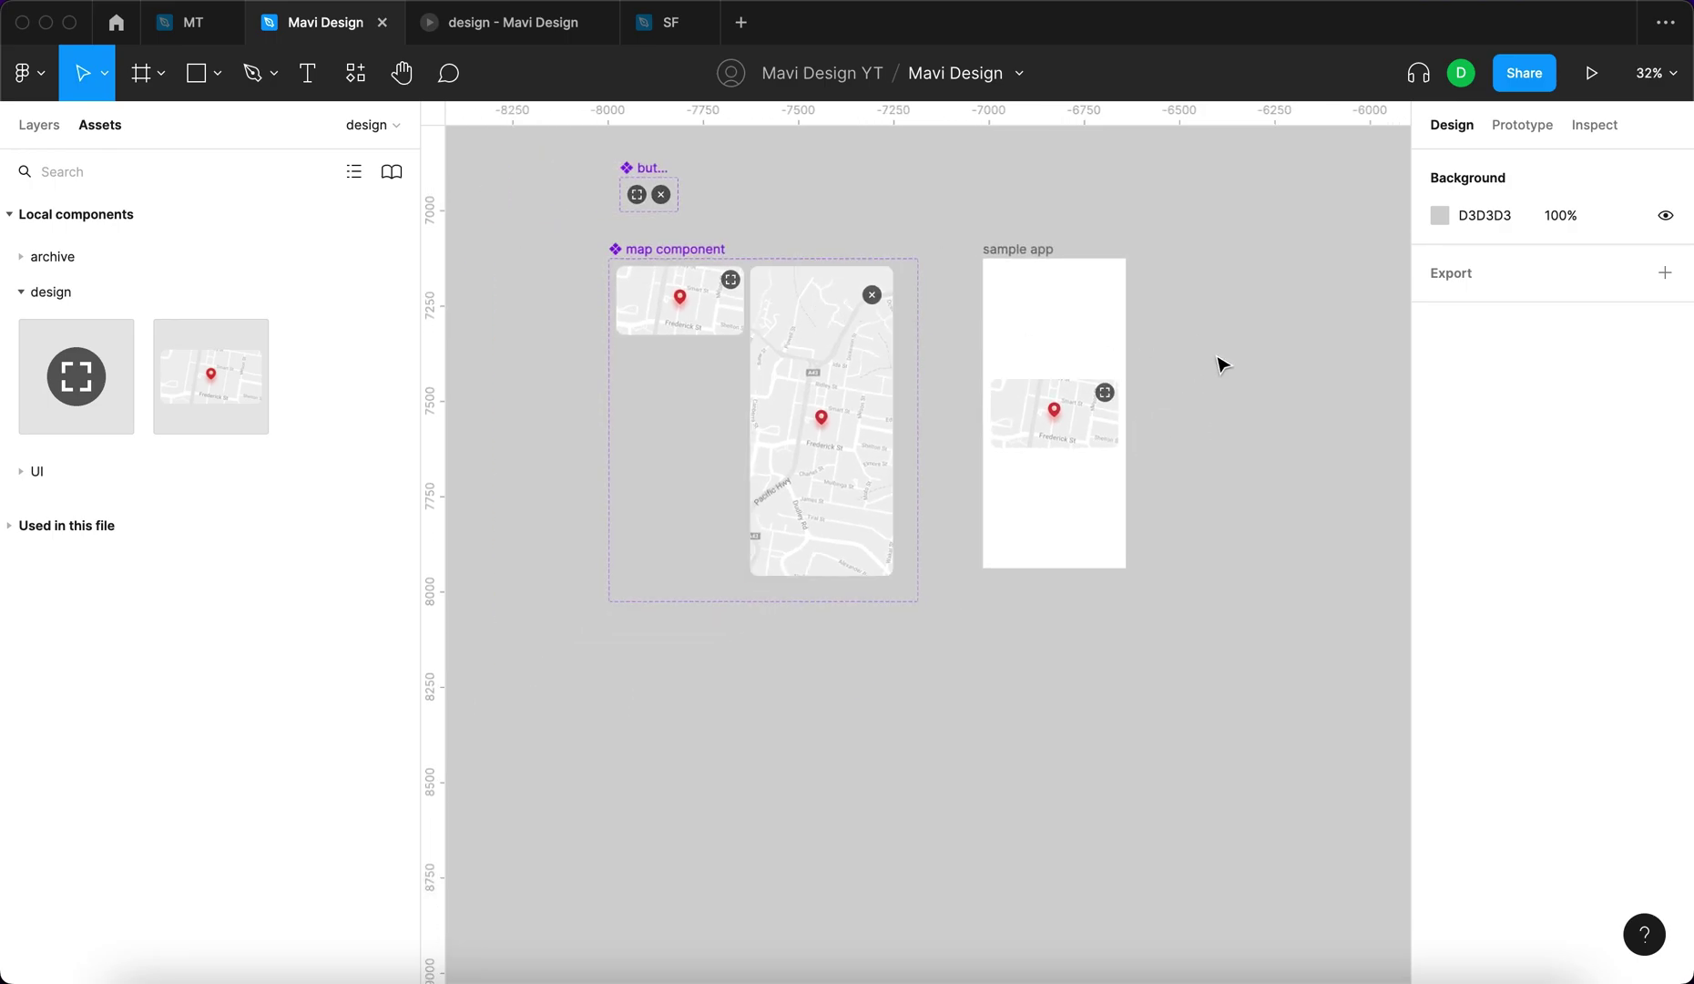
left_click(1075, 349)
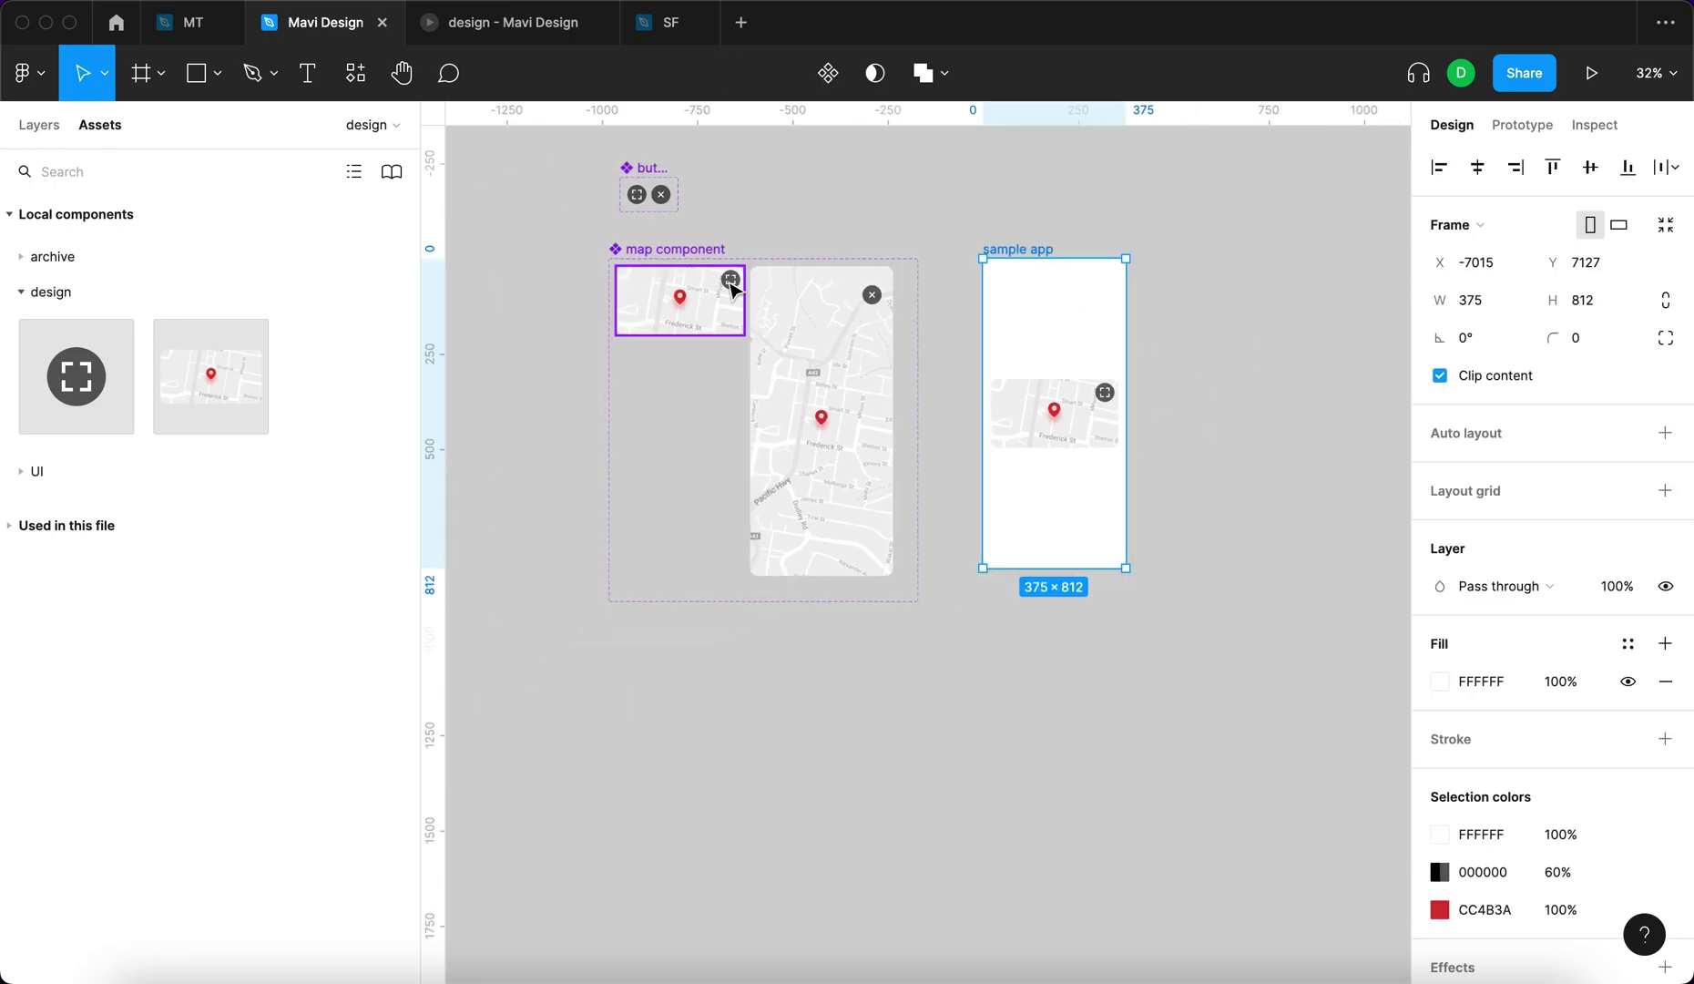
left_click(1222, 286)
Delete the prototype connections of the fullscreen and close buttons between the map component's two variants.
left_click(729, 283)
left_click(731, 280)
left_click(1522, 125)
left_click_drag(740, 280, 805, 321)
key("BackSpace")
left_click(856, 306)
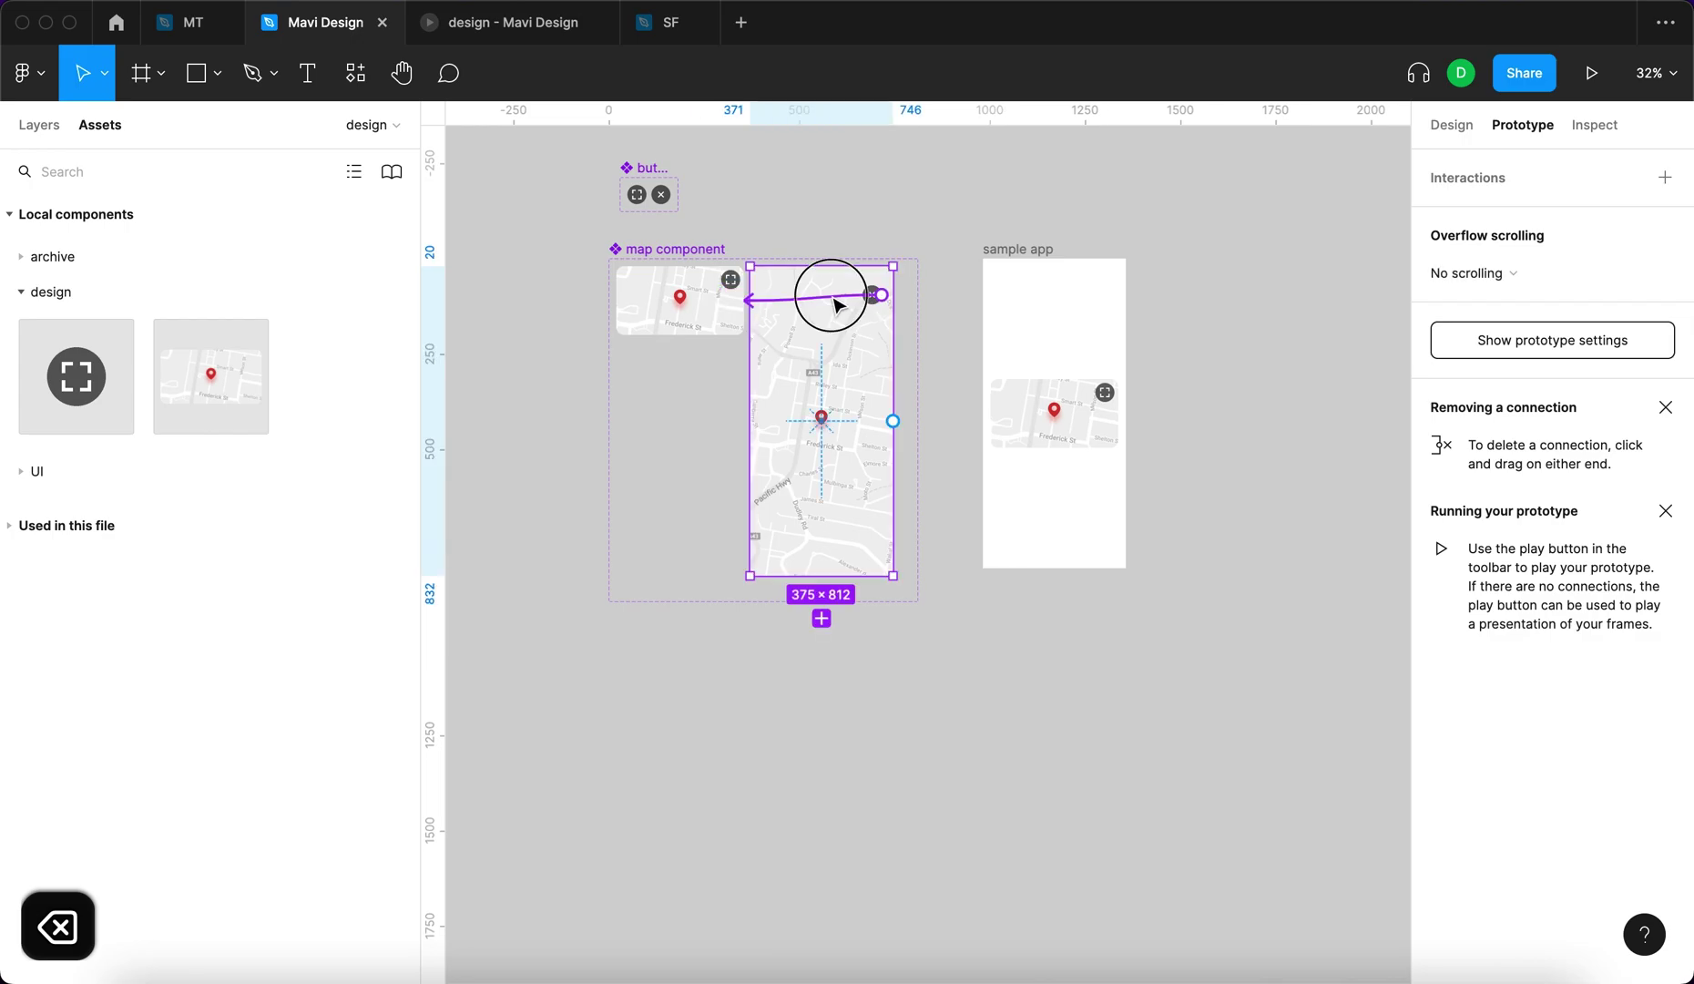
left_click(834, 299)
key("BackSpace")
Duplicate the sample app frame and place the copy directly to the right of the original.
left_click(953, 369)
scroll(953, 369, "right", 2)
scroll(953, 369, "up", 1)
left_click(932, 312)
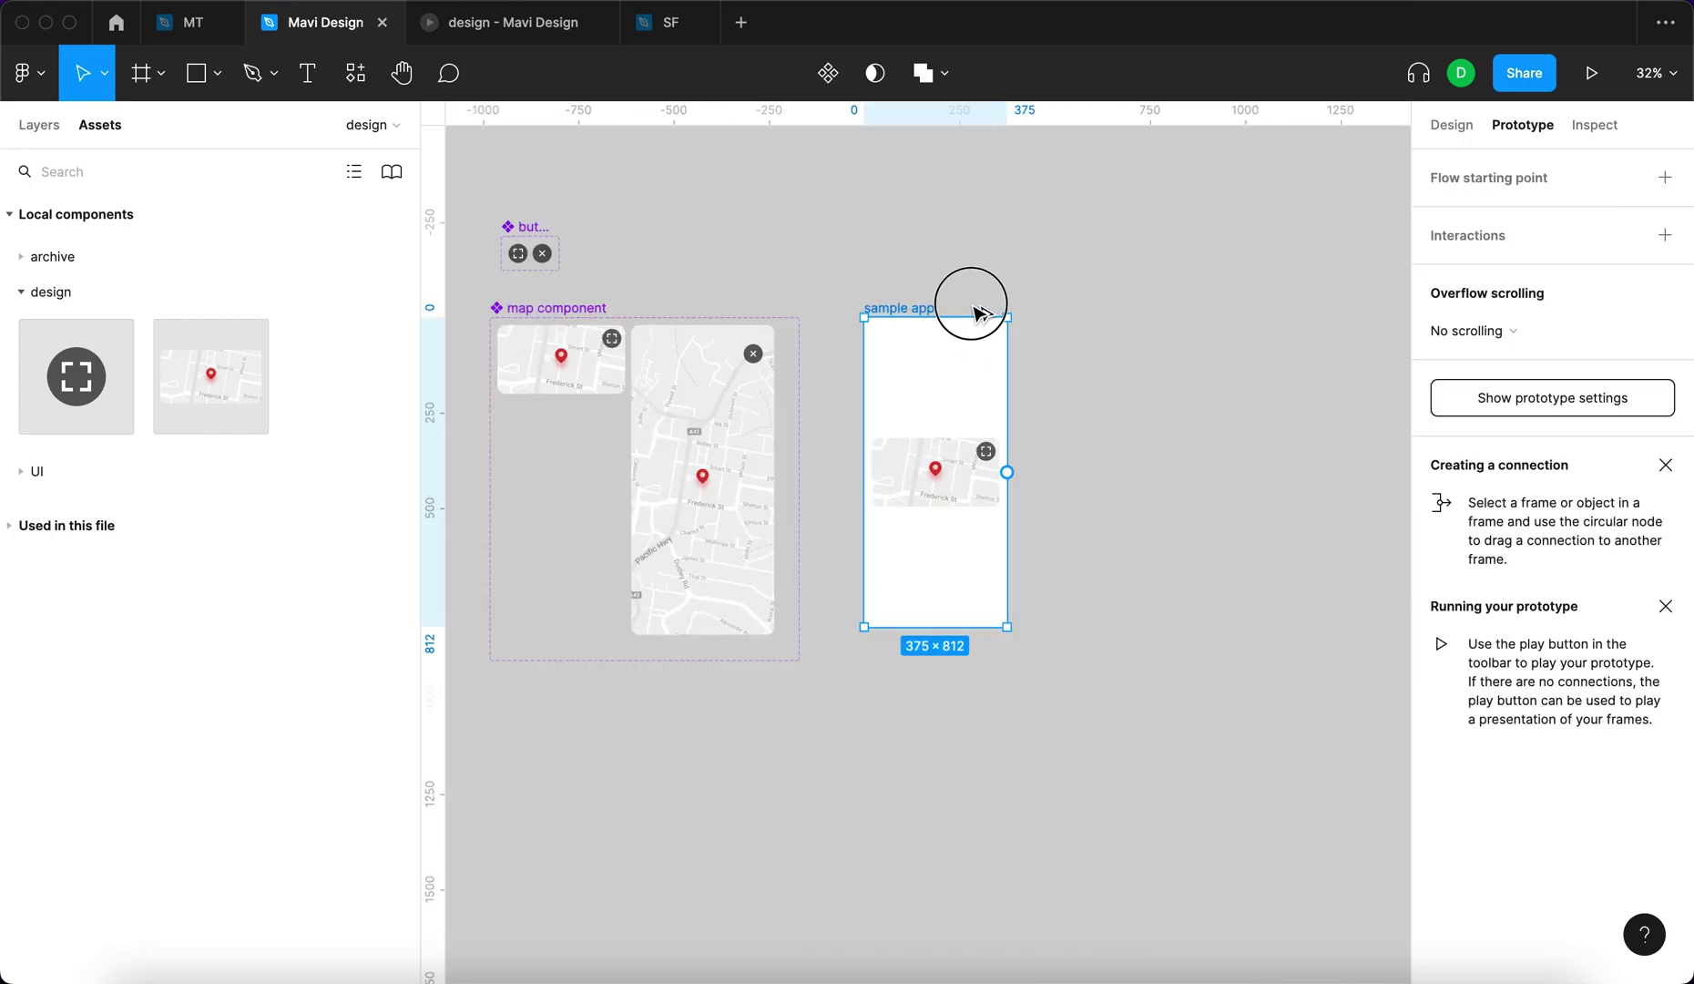
left_click_drag(974, 308, 1070, 310)
left_click_drag(1070, 309, 1091, 309)
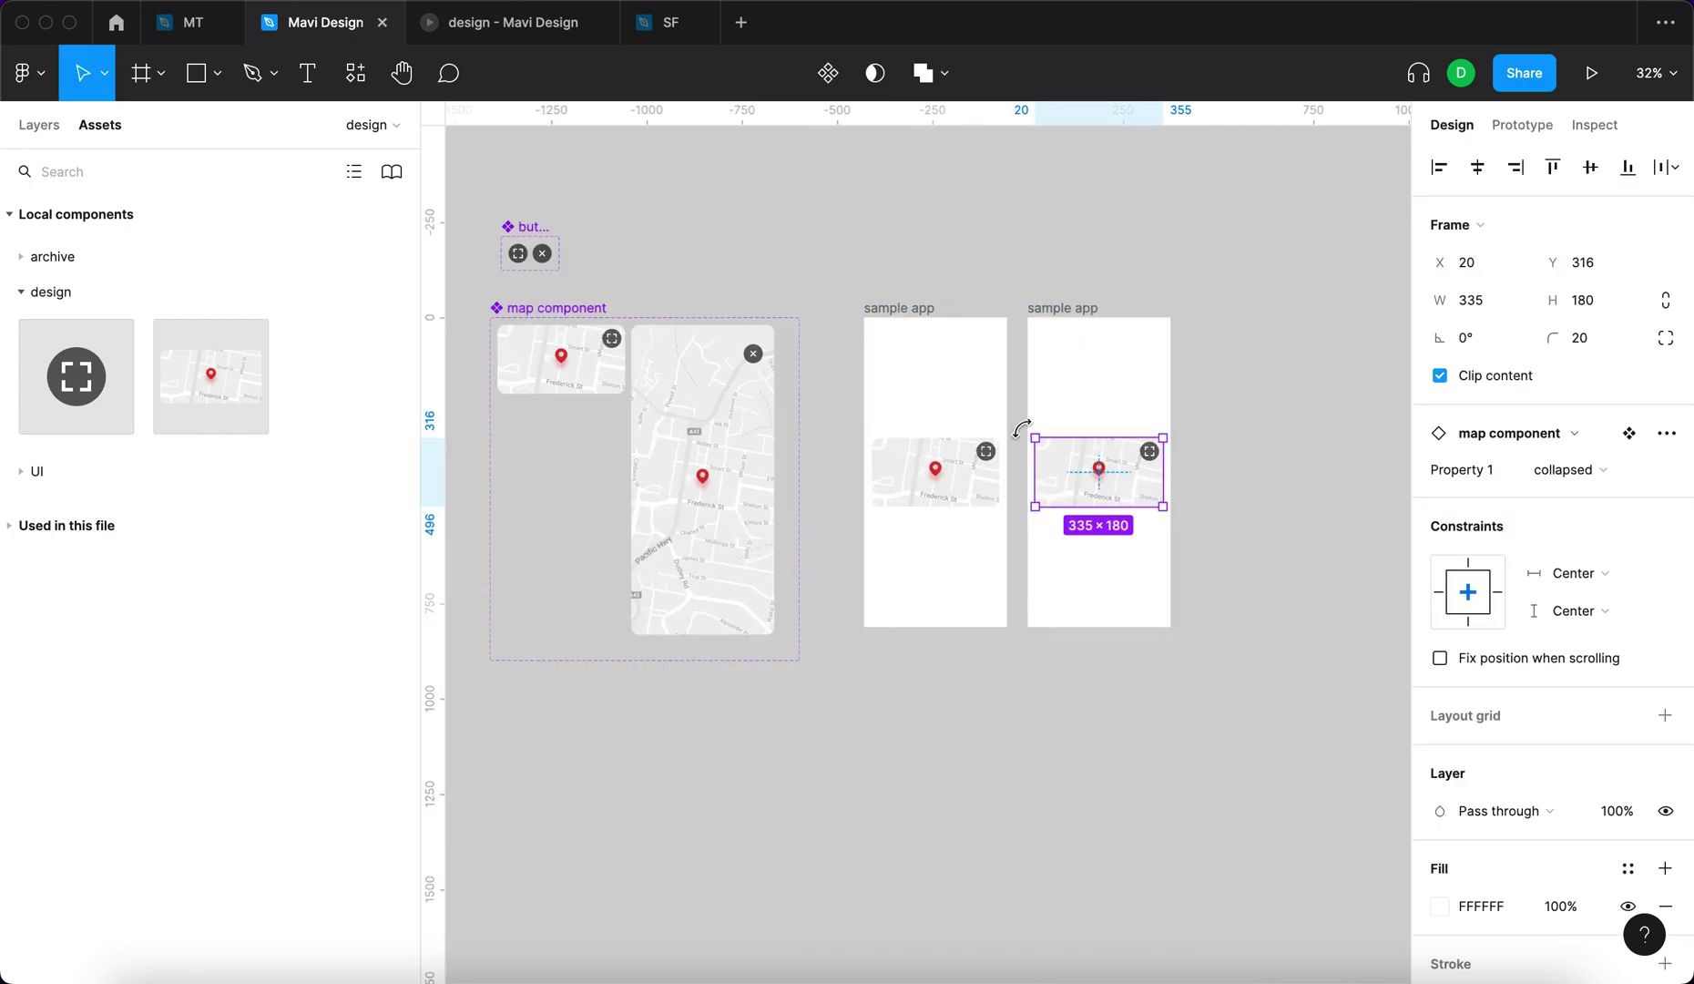
Switch the map instance in the duplicated frame to the expanded variant and centre it horizontally and vertically.
scroll(1022, 428, "up", 5)
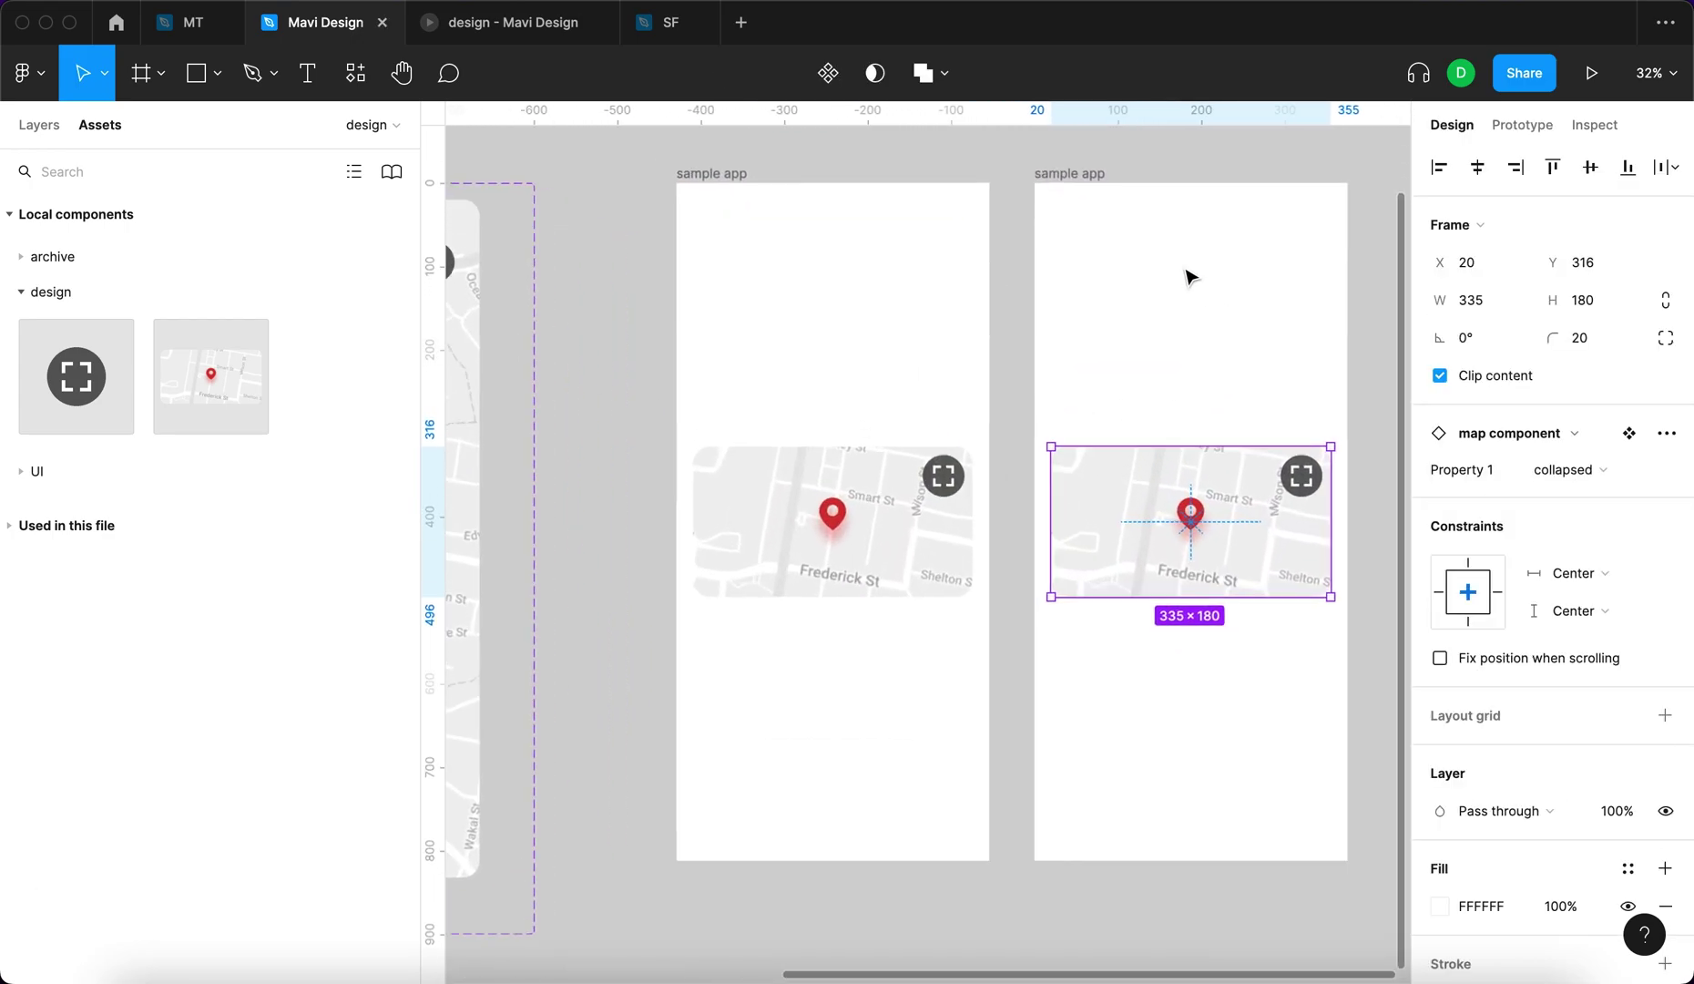
left_click(1596, 473)
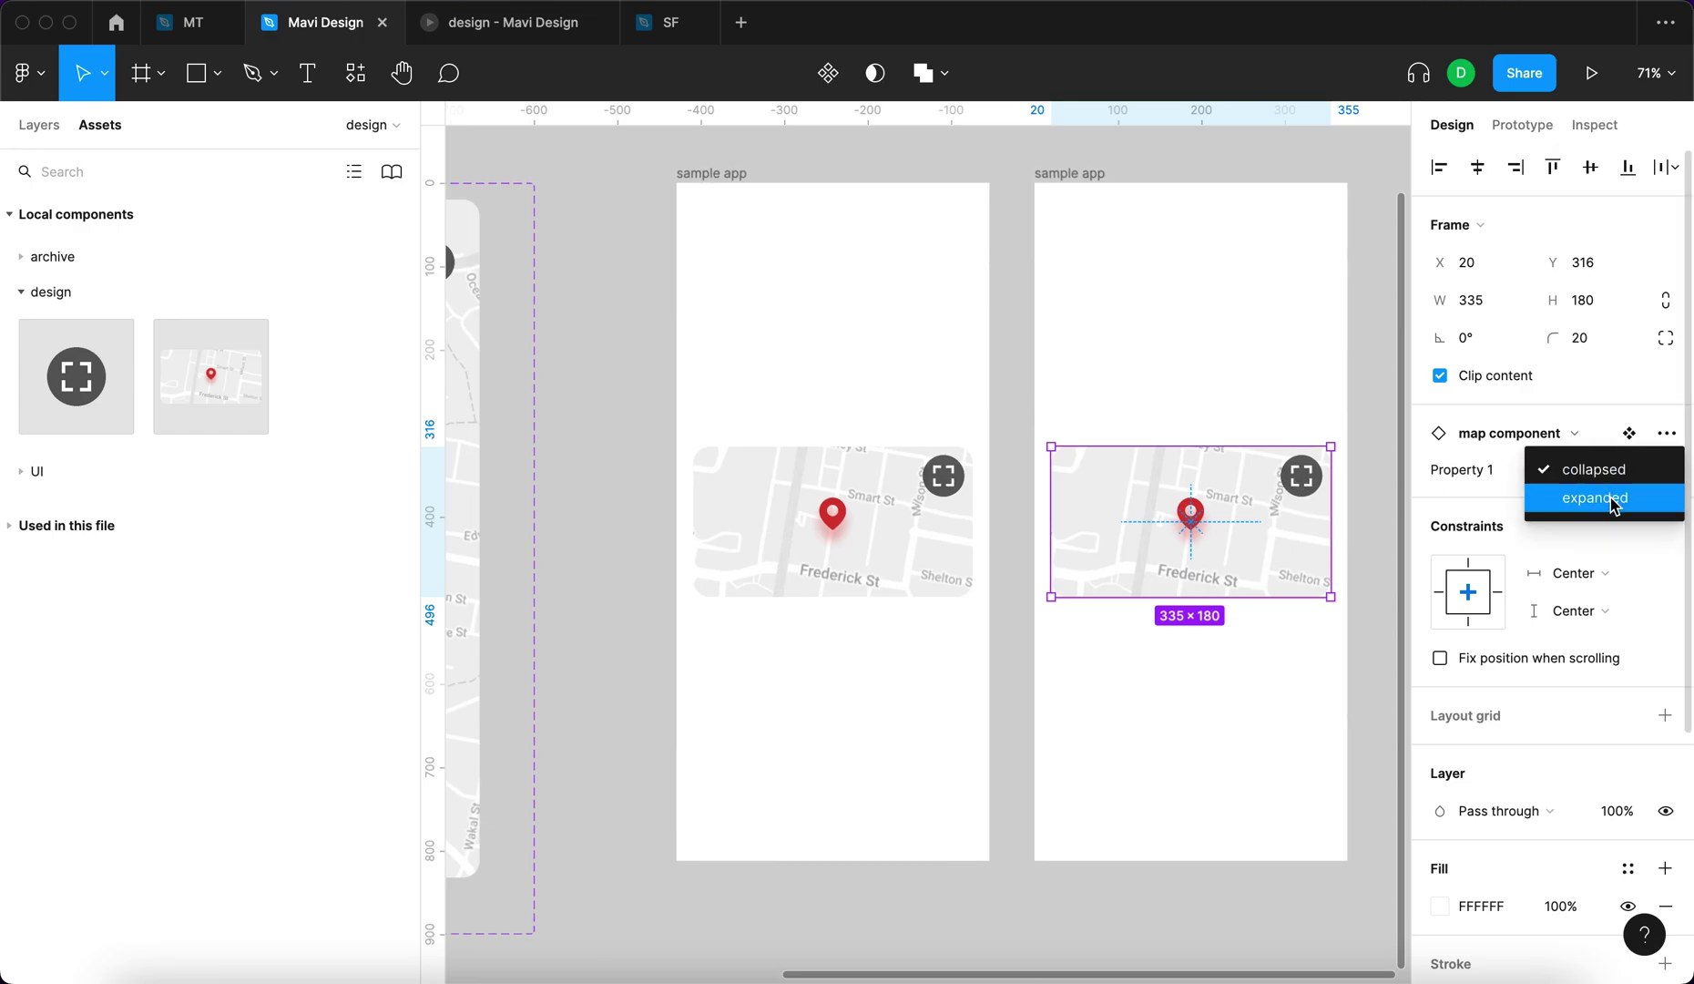
left_click(1612, 497)
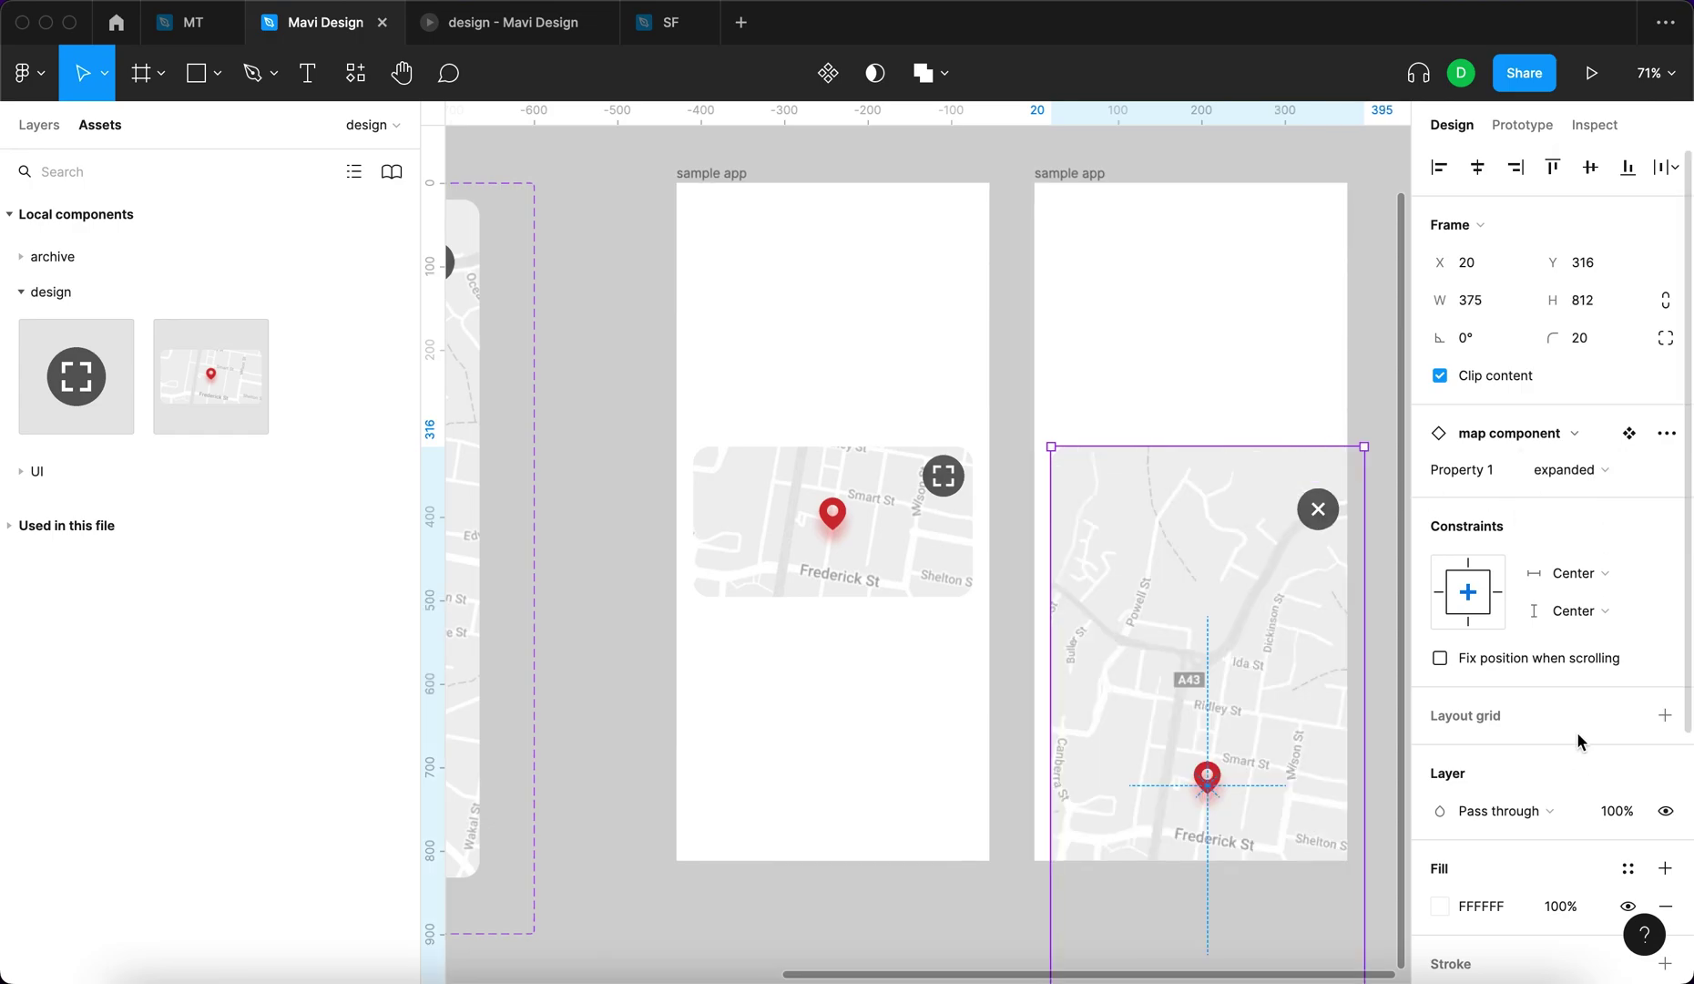
left_click(1478, 170)
left_click(1590, 170)
left_click(1197, 164)
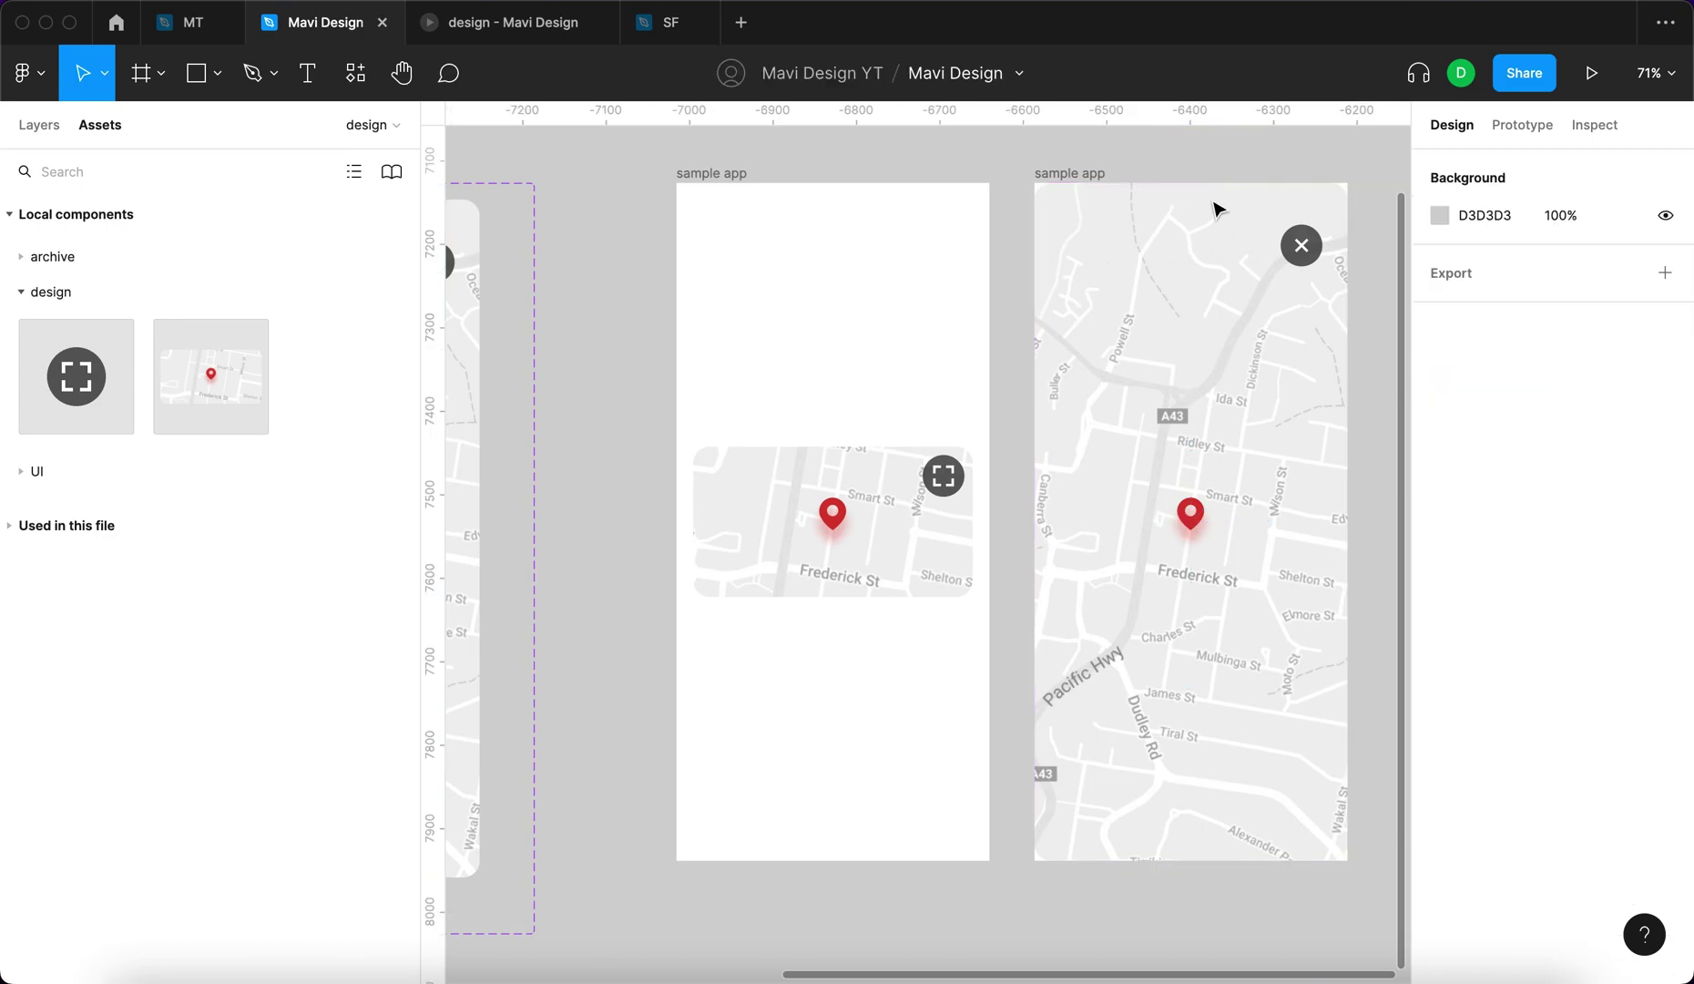
Set the corner radius of the expanded map variant to 0.
left_click(1194, 445)
scroll(1196, 449, "left", 5)
left_click(714, 339)
left_click(1600, 344)
type("20")
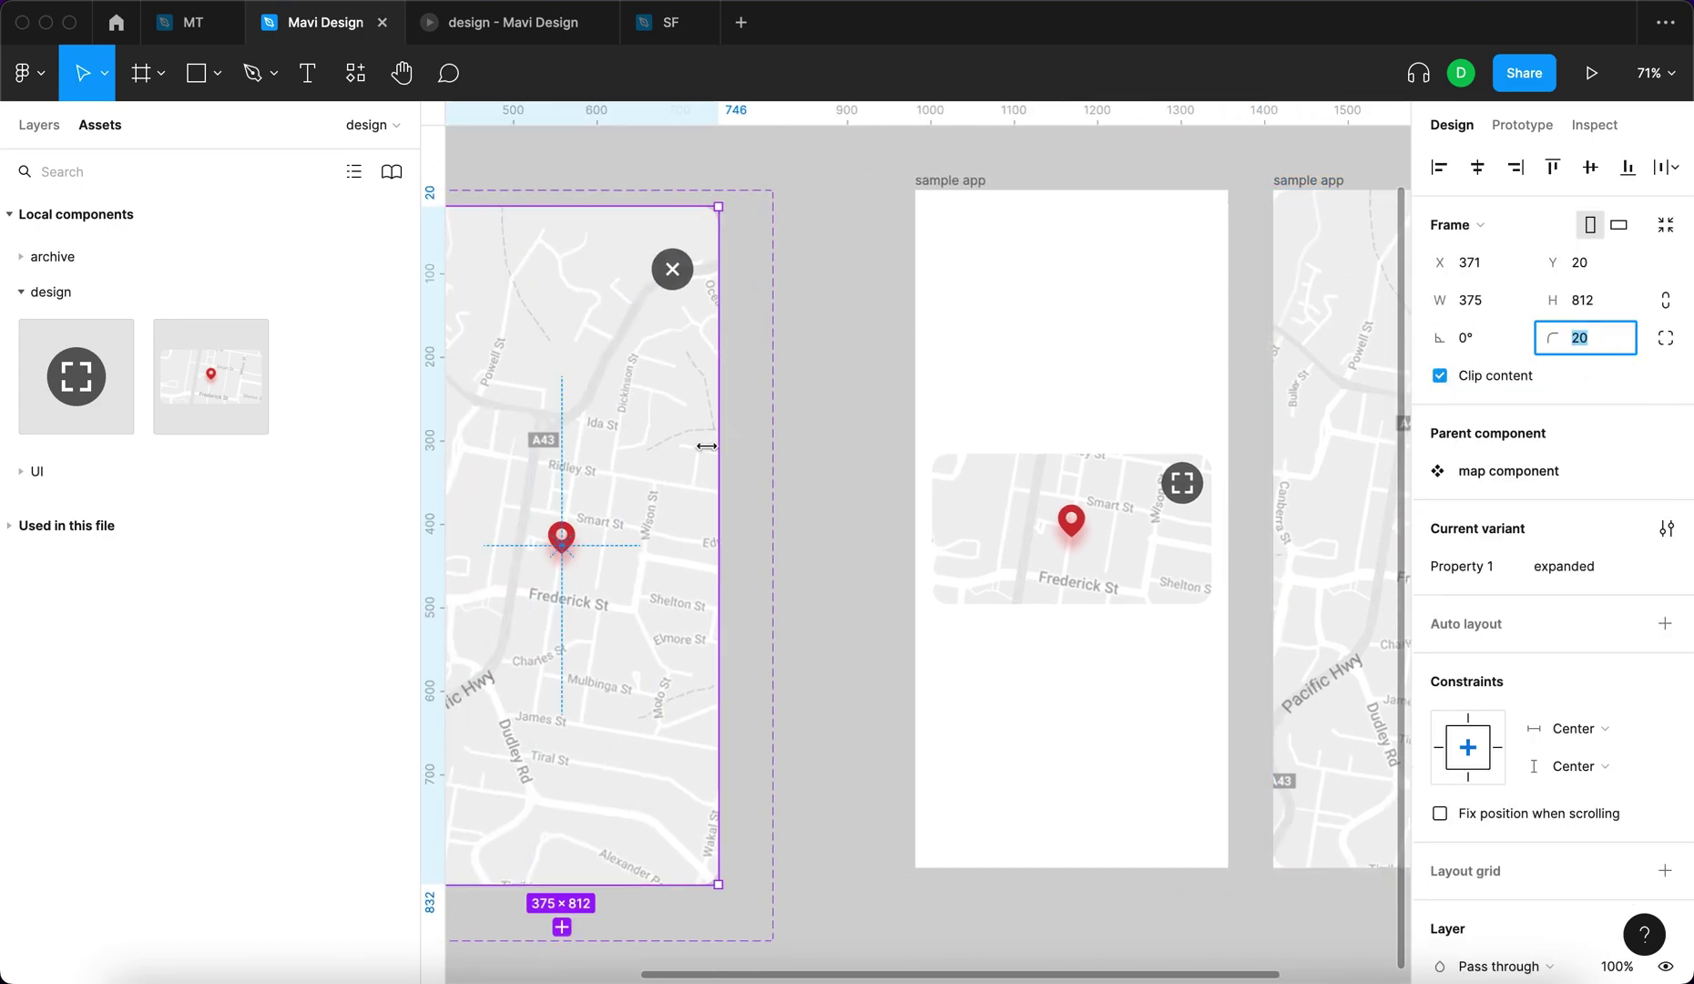
type("0")
key("Return")
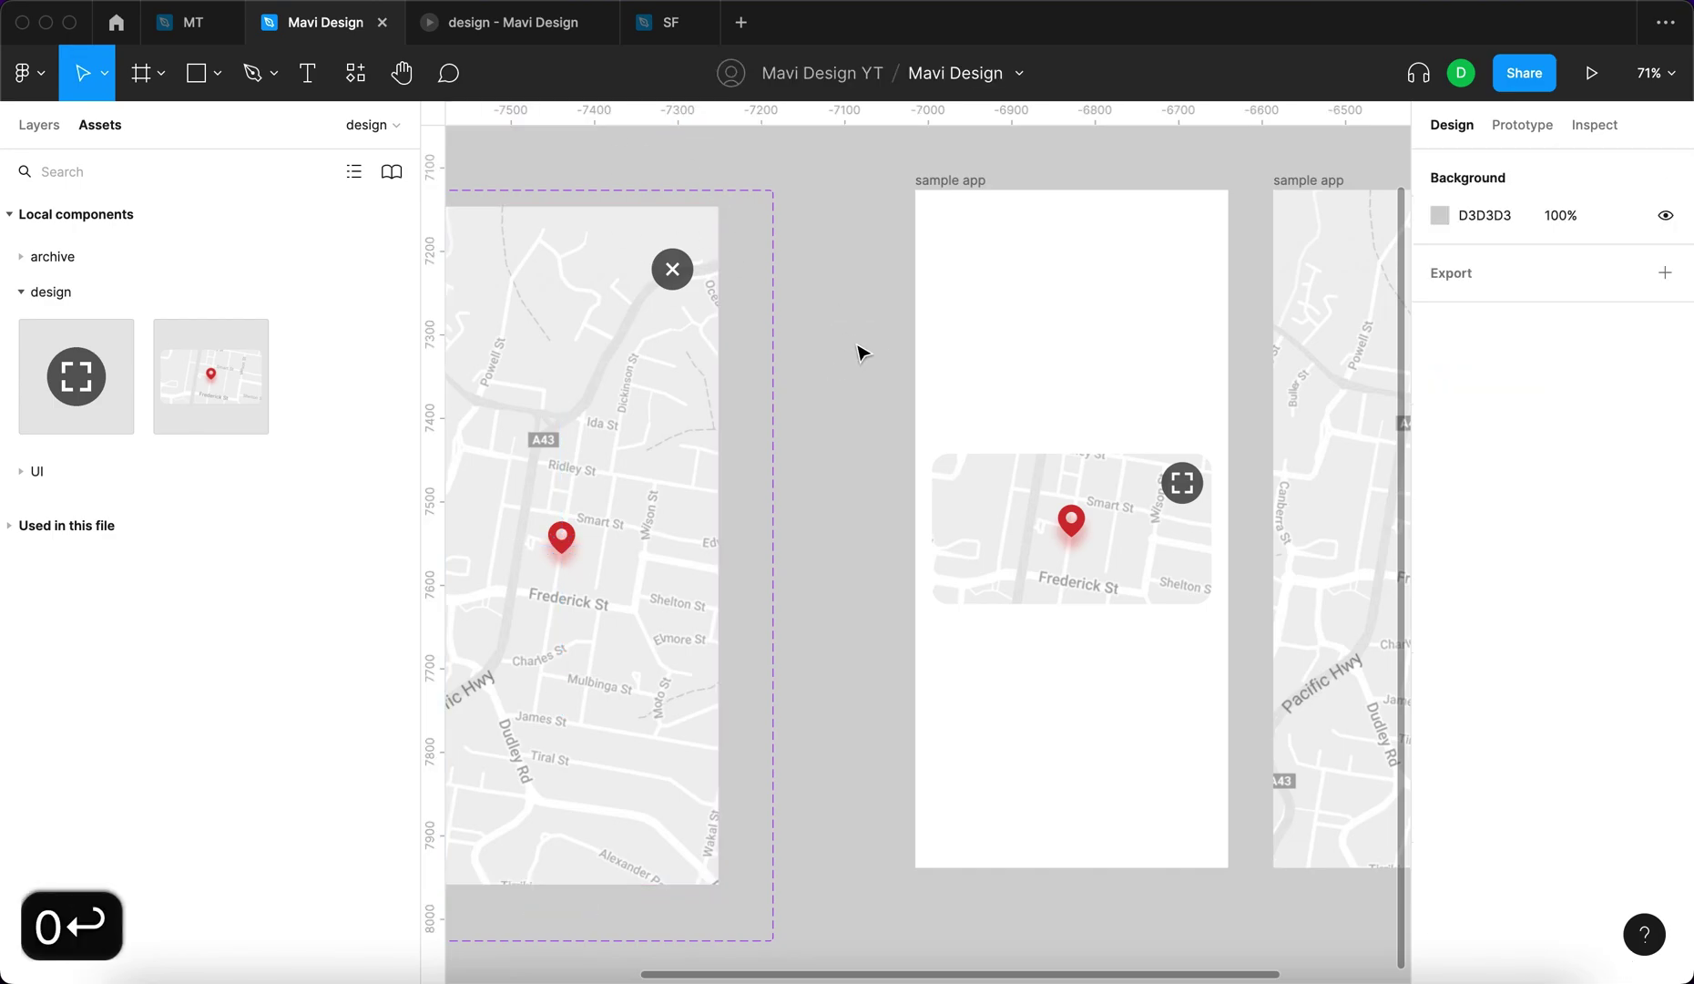
Connect the first sample app frame's fullscreen button to the second frame on tap, with a 300ms ease-out Smart animate.
scroll(859, 351, "down", 3)
left_click(884, 451)
scroll(915, 425, "up", 3)
double_click(896, 423)
scroll(896, 436, "left", 2)
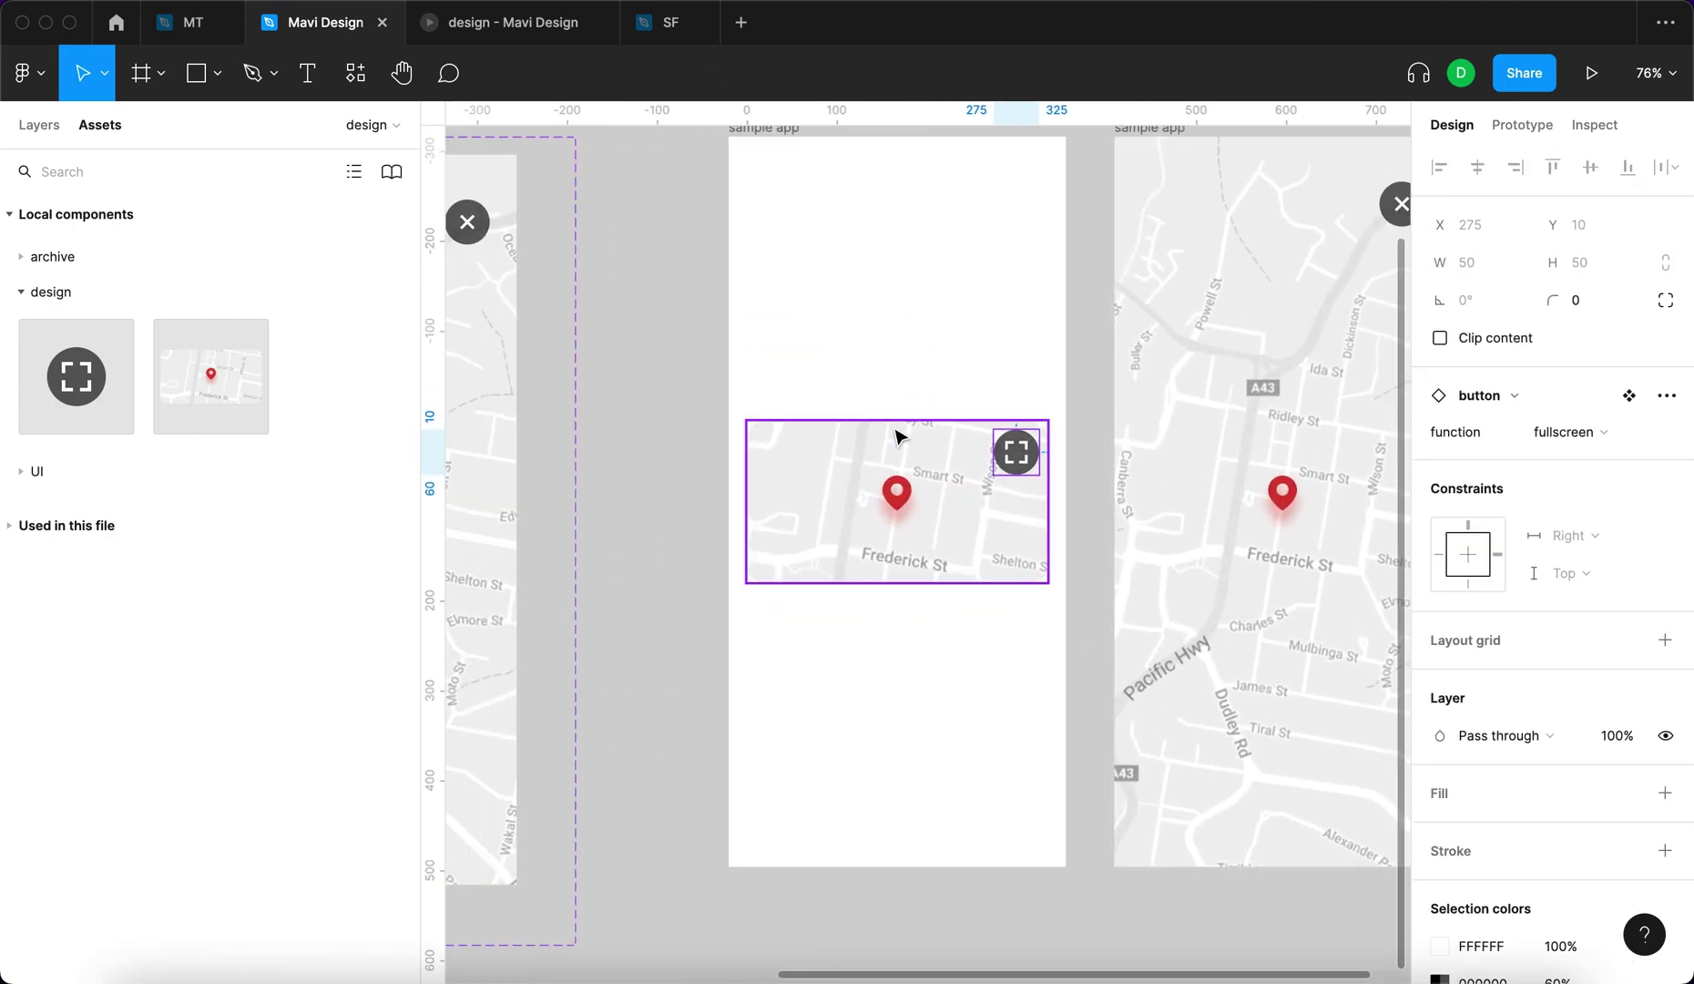
scroll(897, 438, "down", 3)
left_click(1537, 125)
scroll(957, 440, "up", 5)
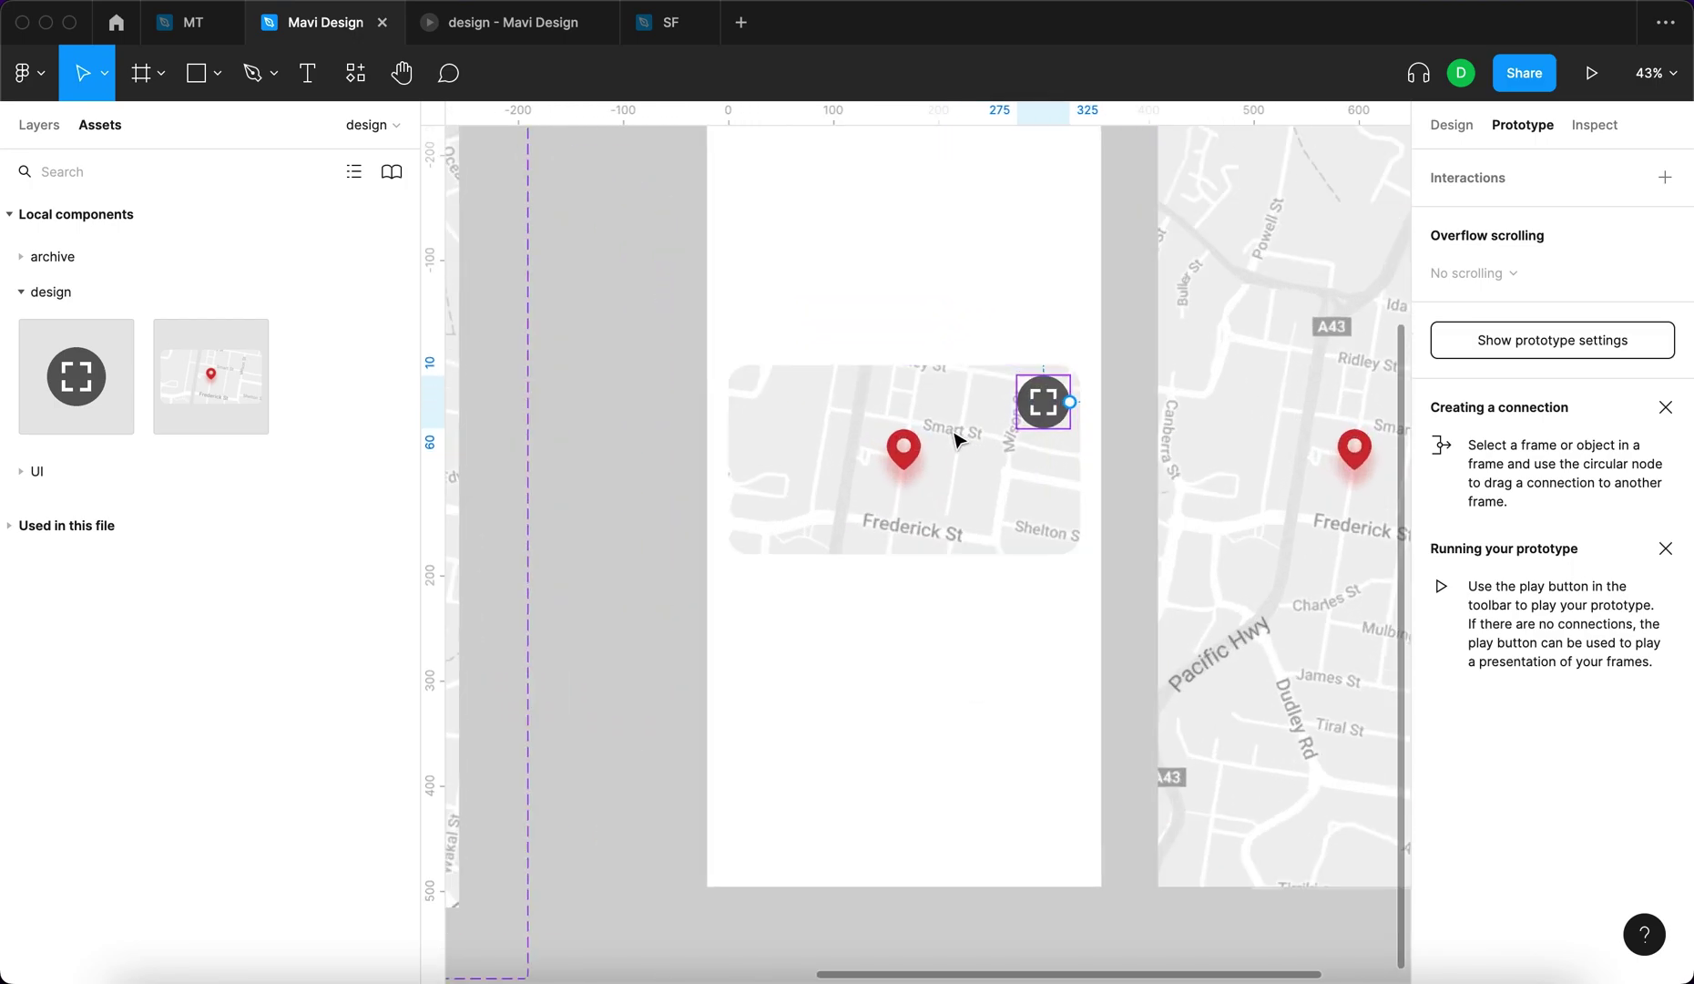
scroll(953, 463, "down", 3)
left_click_drag(942, 464, 1081, 423)
scroll(920, 432, "right", 1)
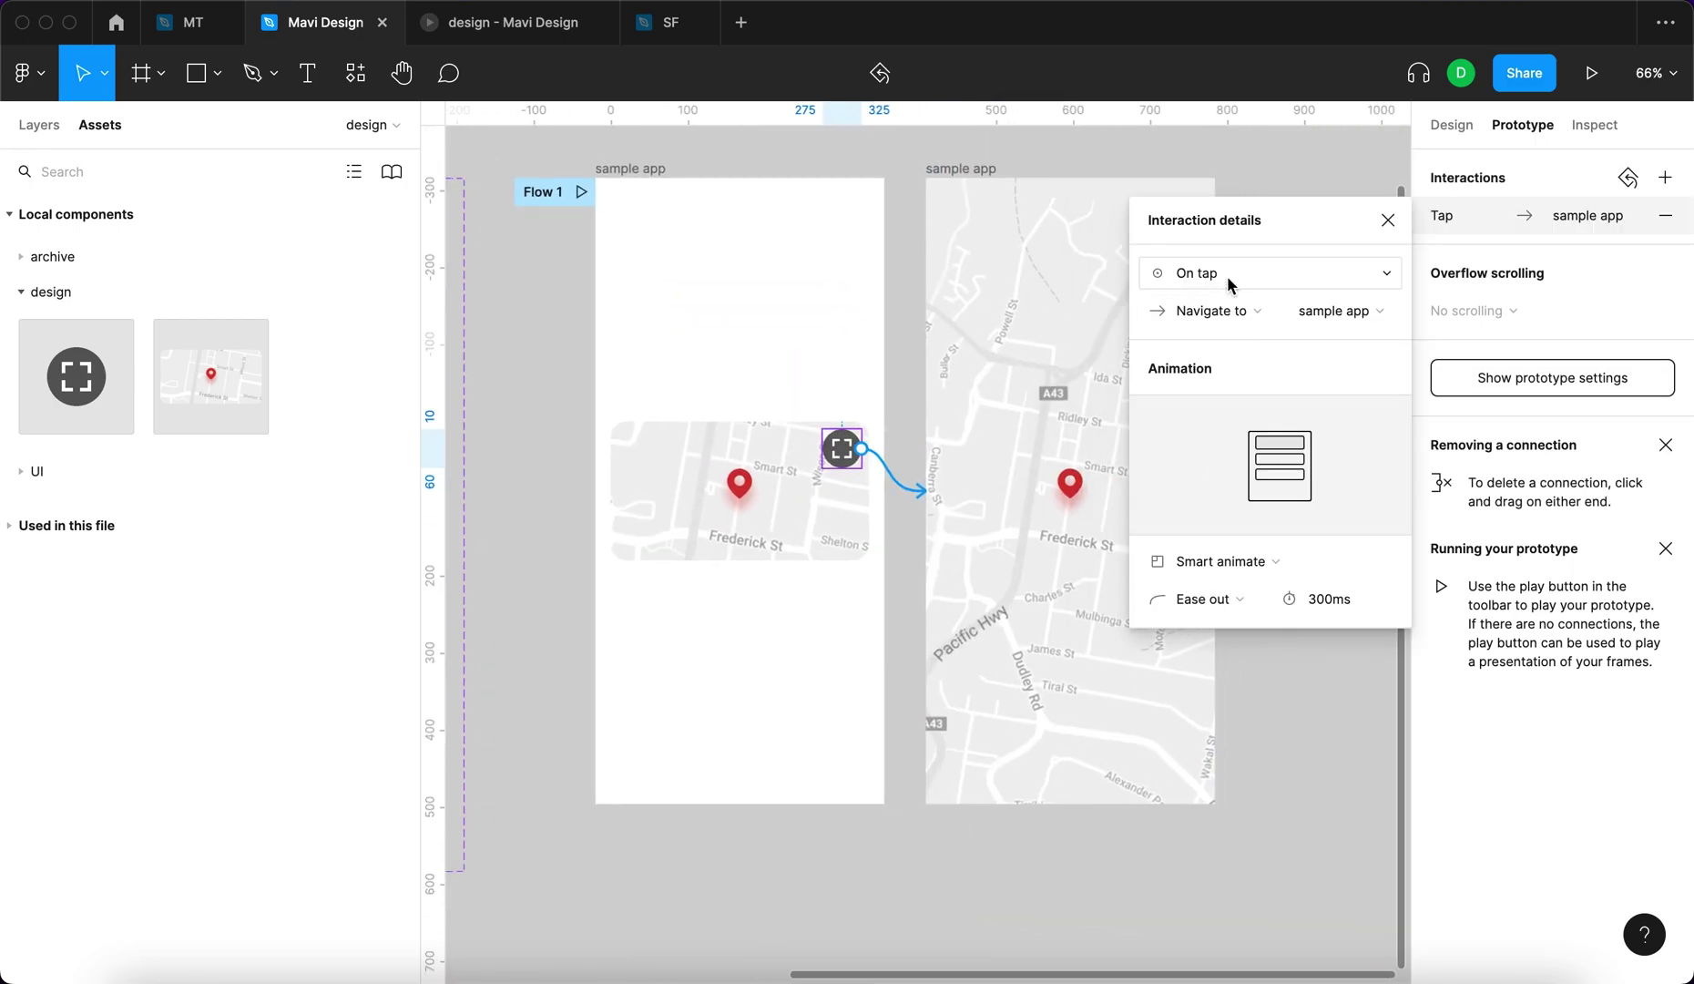
Connect the close button in the expanded map frame back to the first sample app frame.
scroll(1095, 255, "right", 1)
double_click(1095, 255)
left_click(1100, 248)
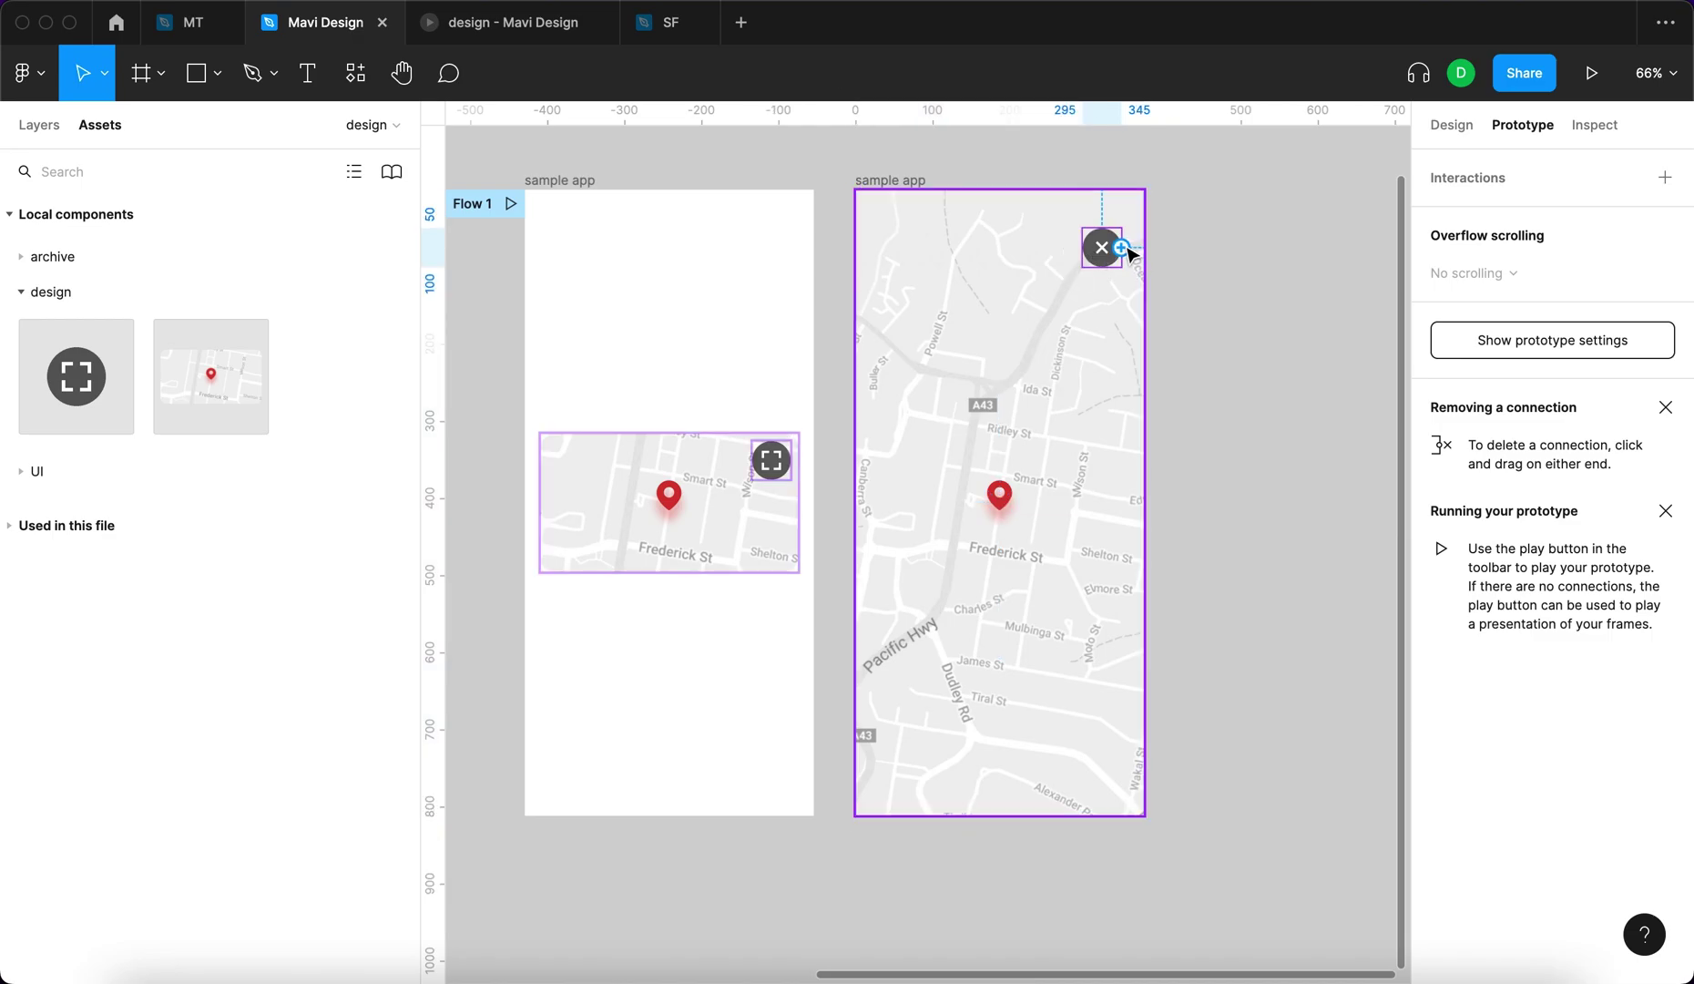
left_click_drag(1122, 248, 757, 277)
Relaunch the prototype from the design file and test expanding the map to full screen and closing it again.
left_click(596, 22)
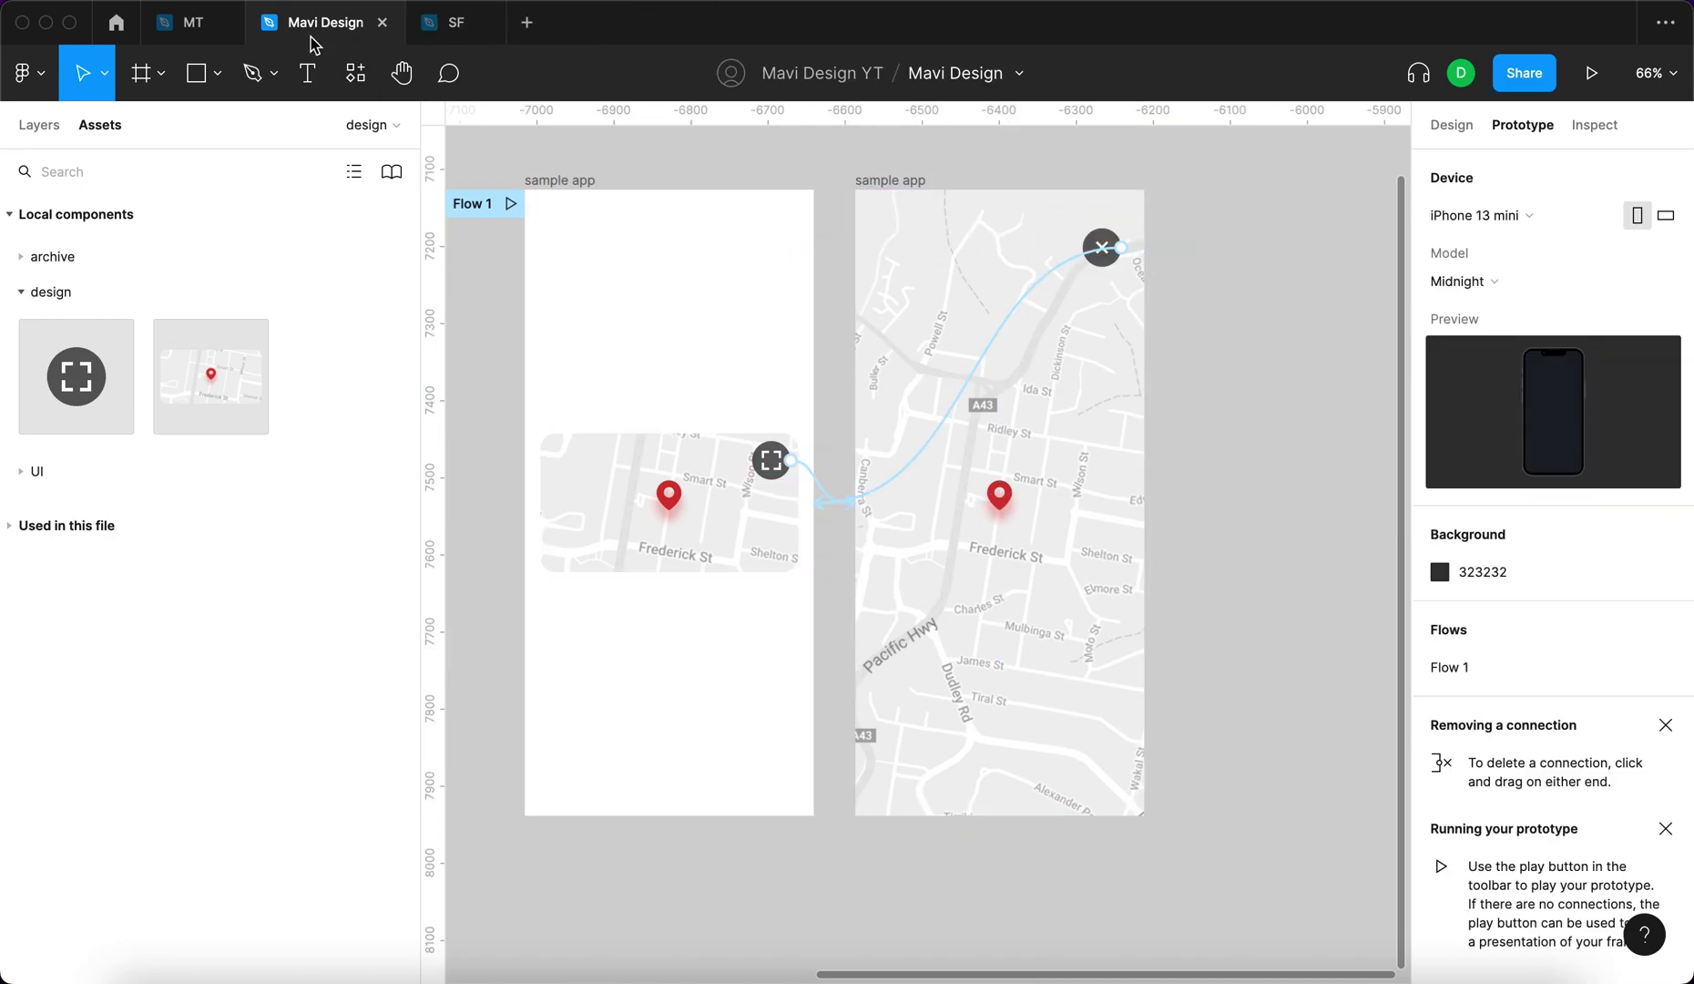
left_click(1579, 91)
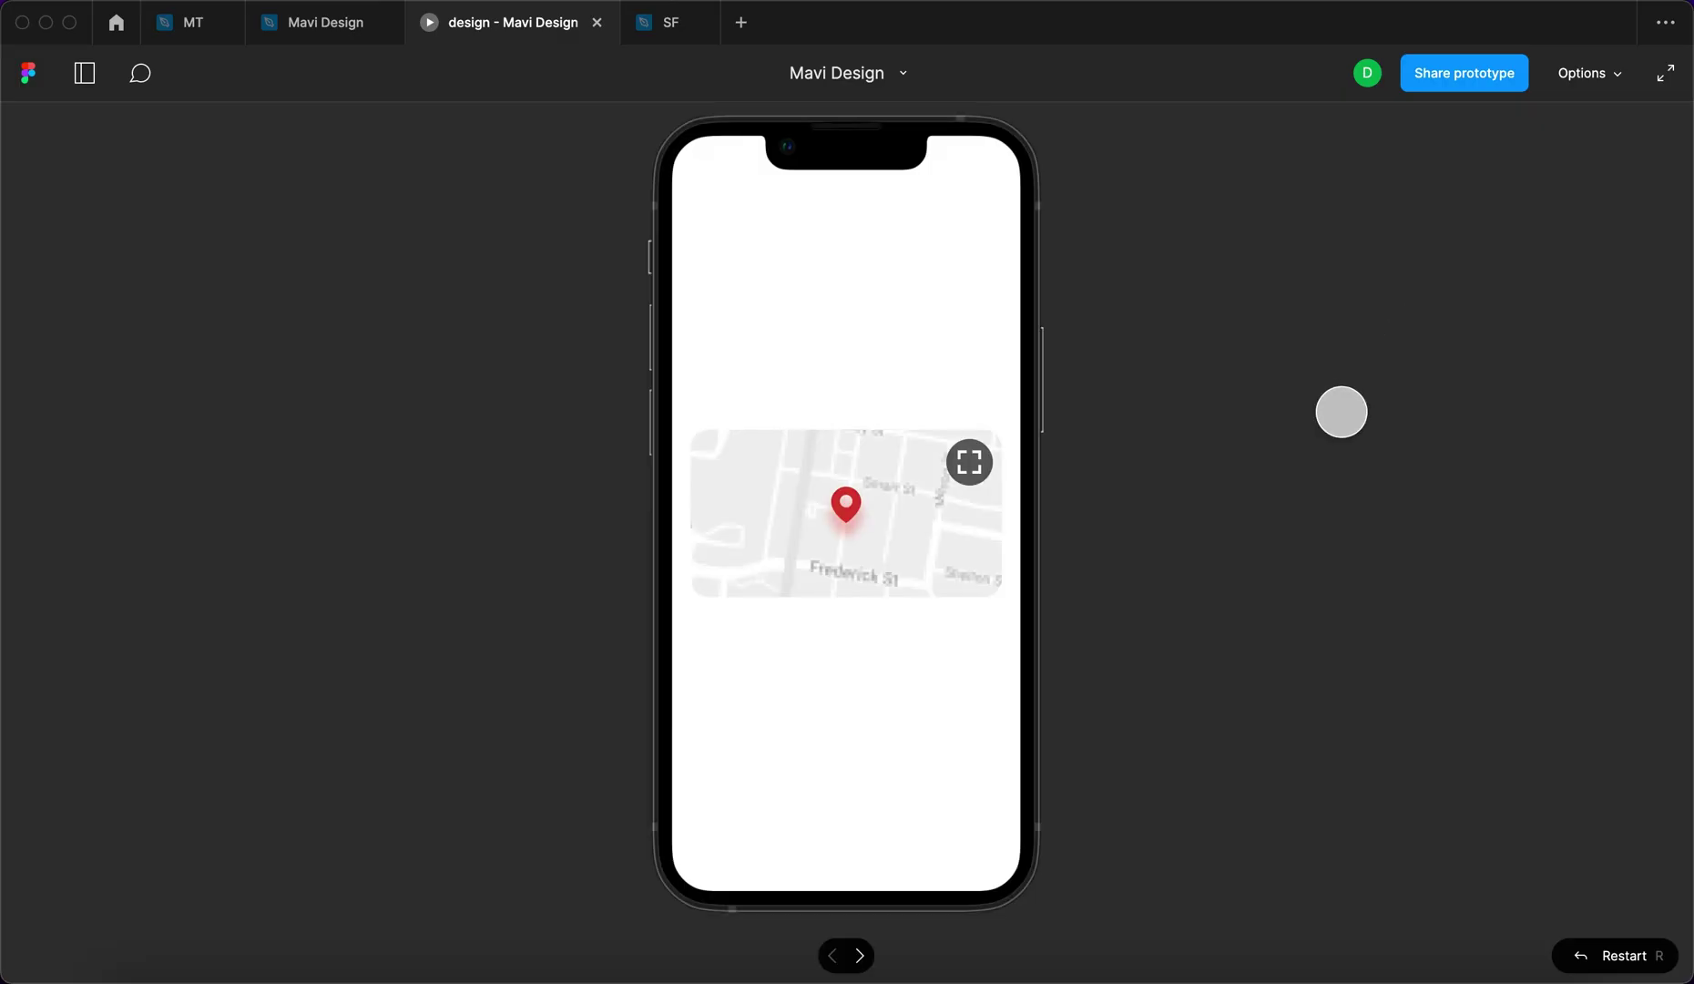
left_click(1342, 411)
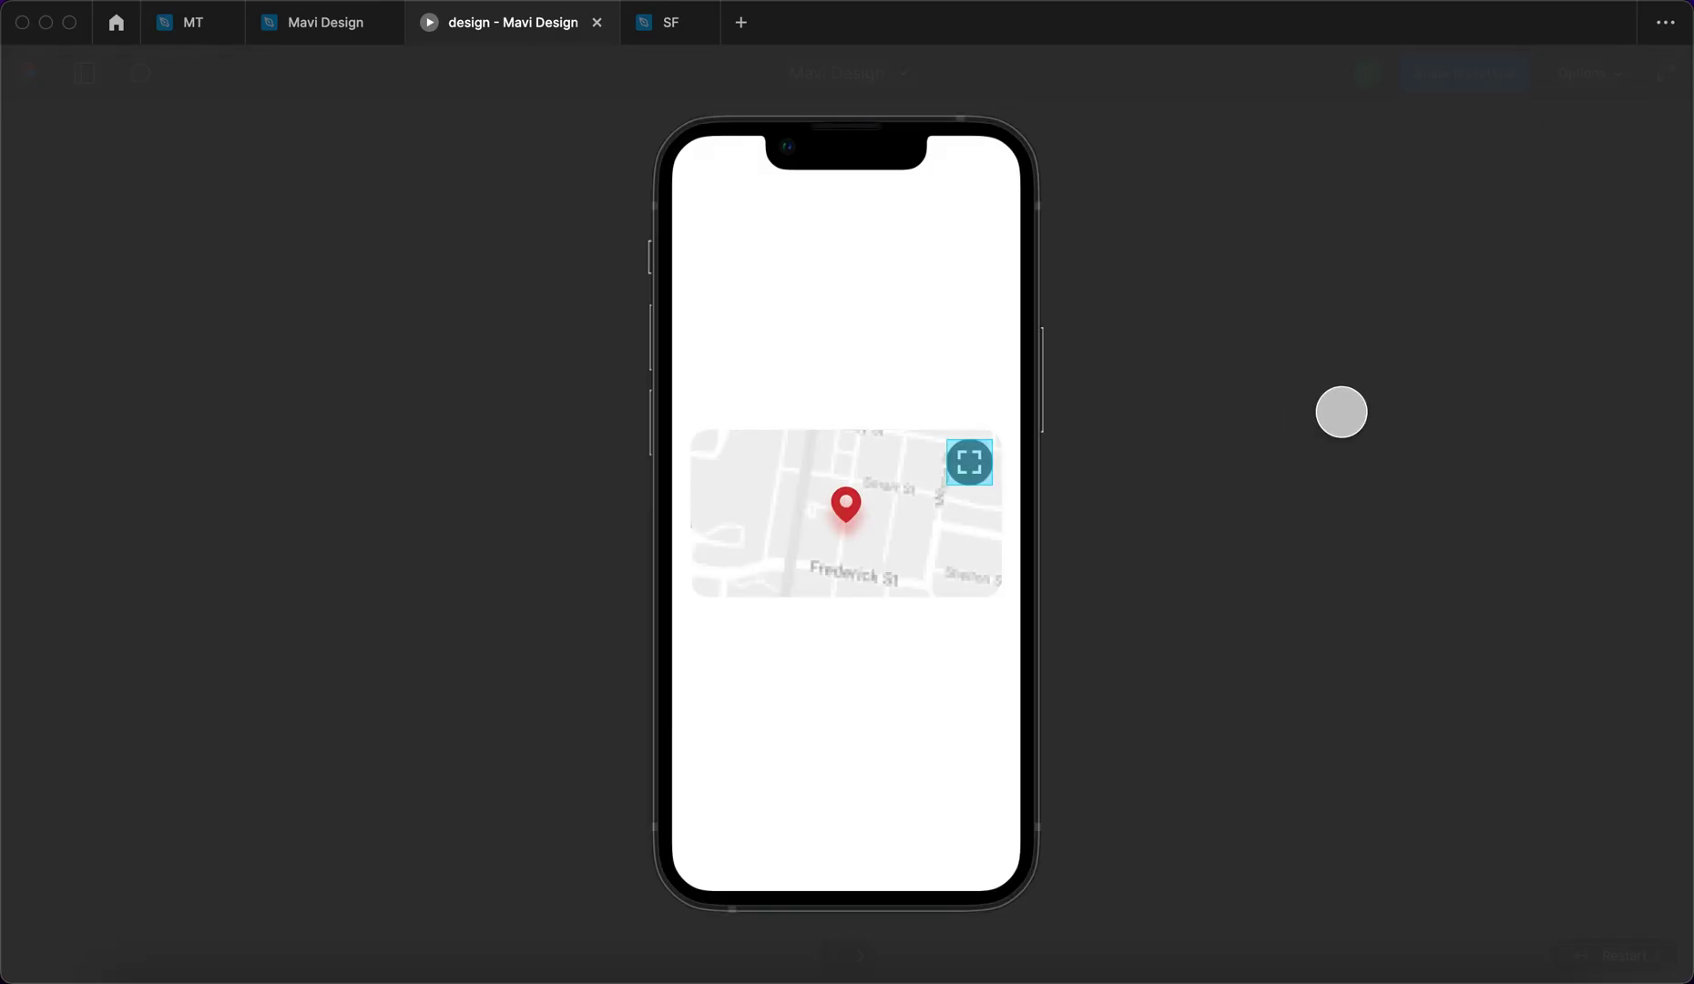
left_click(1341, 412)
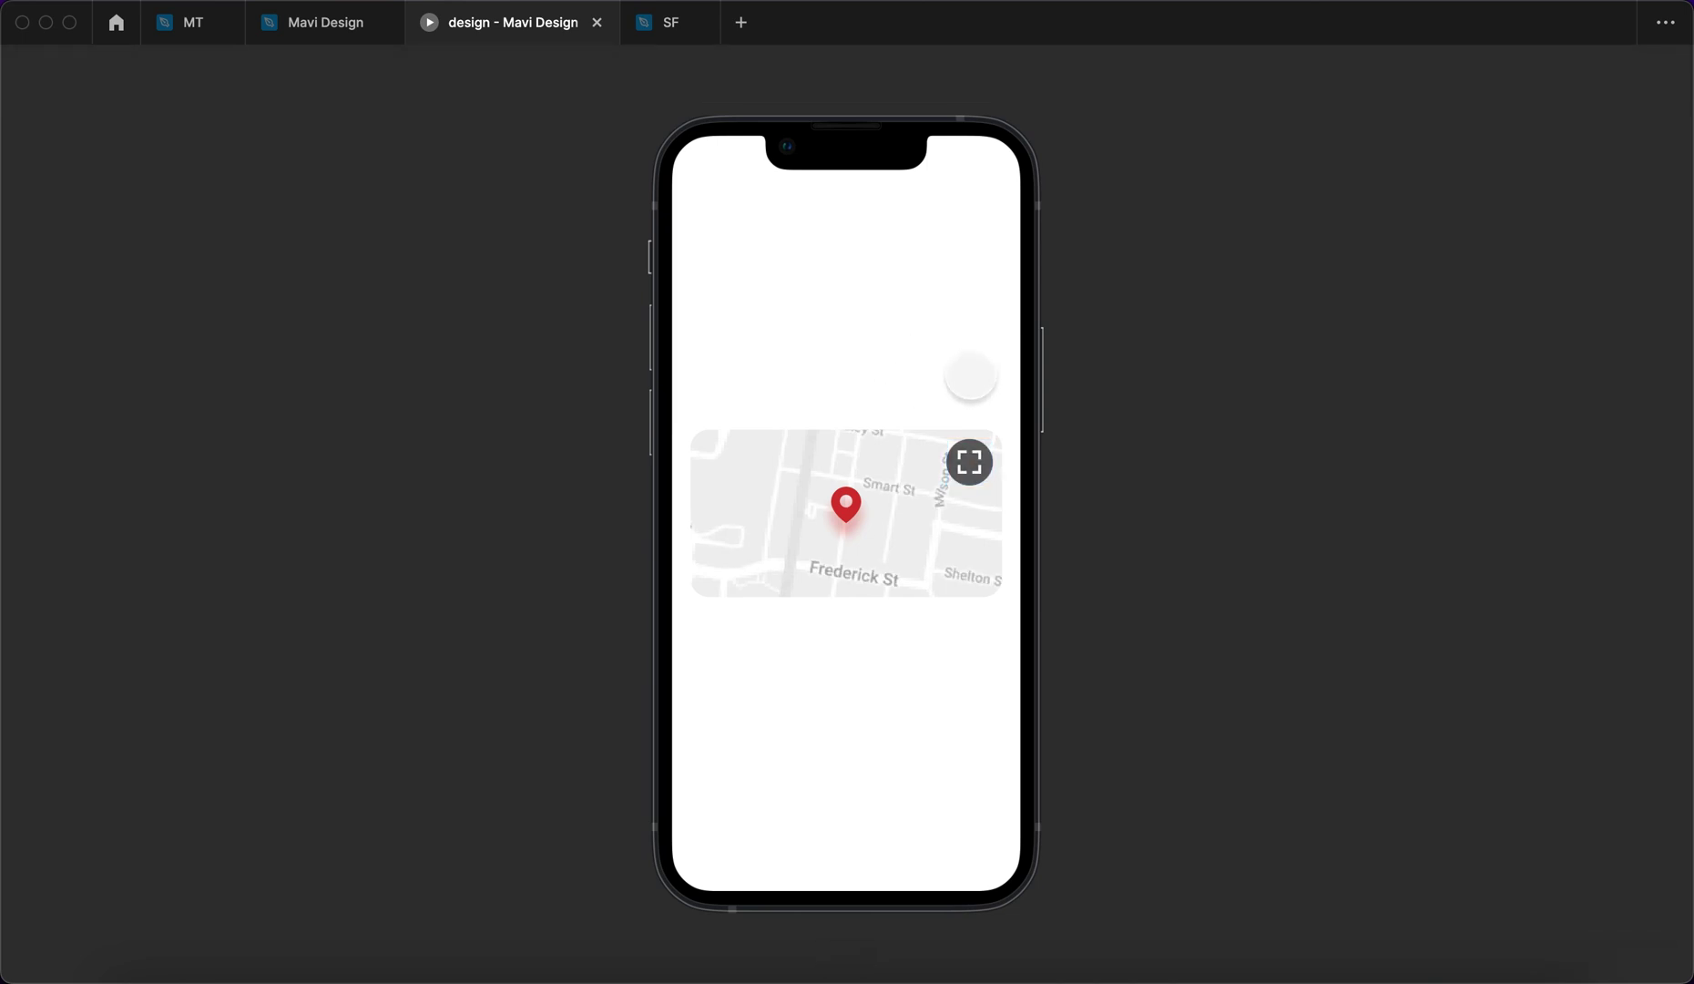
key("r")
left_click(910, 336)
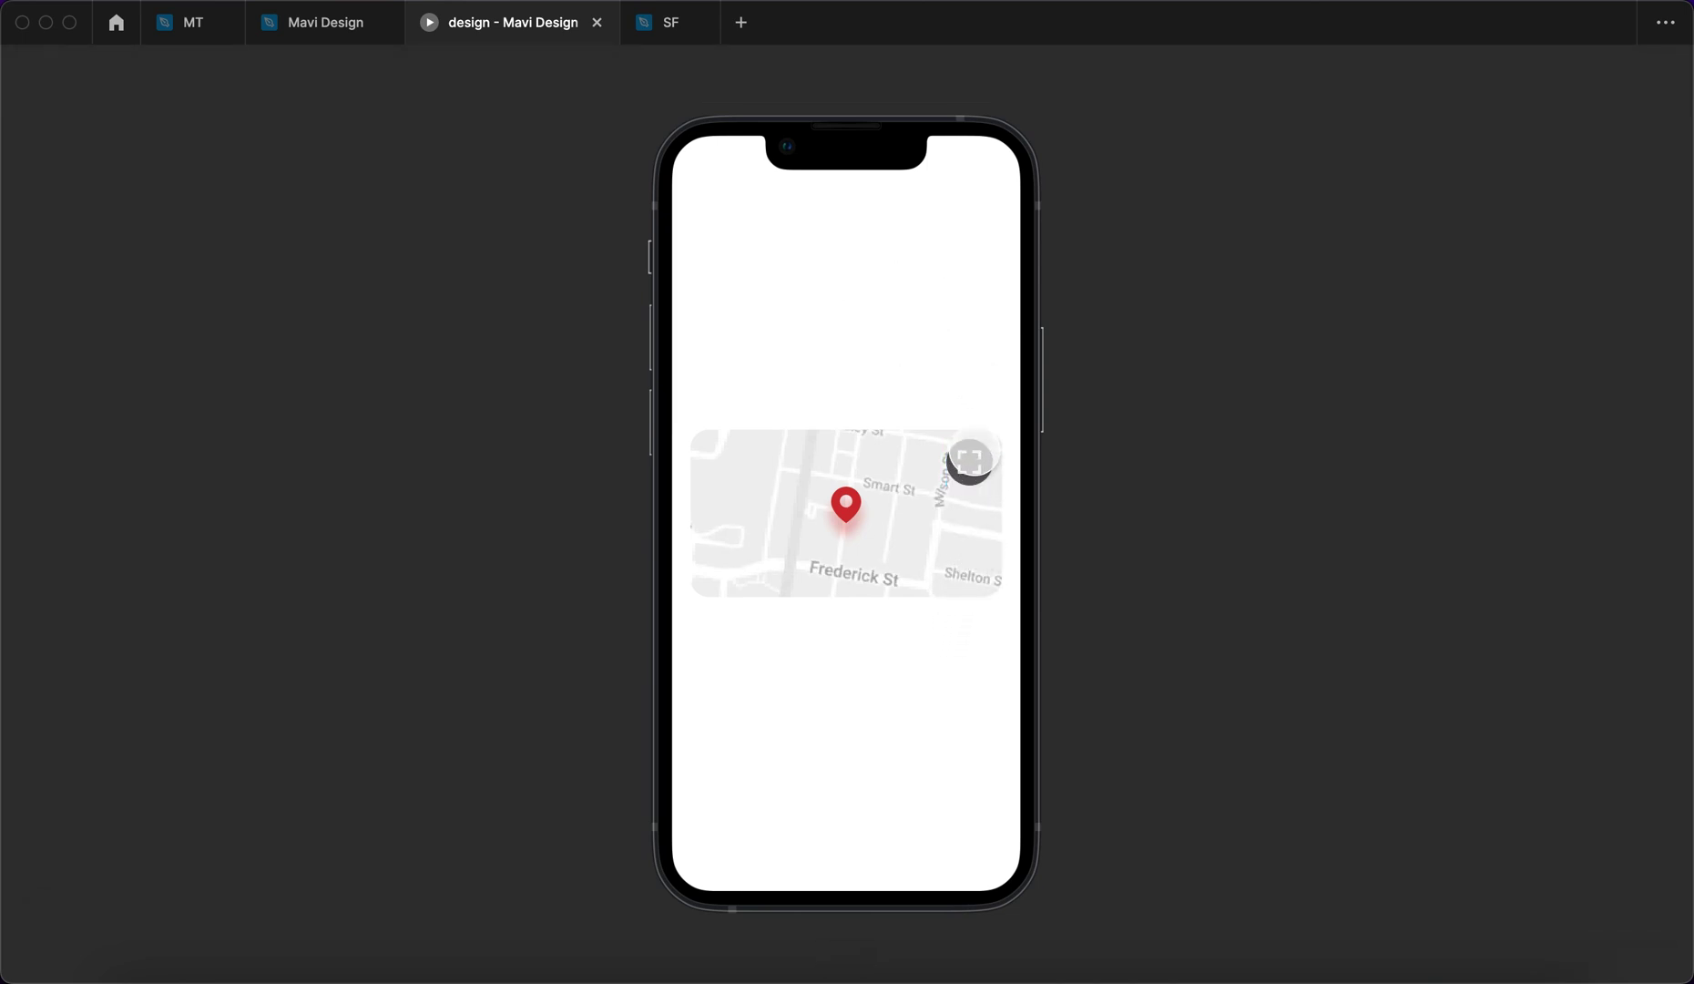
left_click(970, 464)
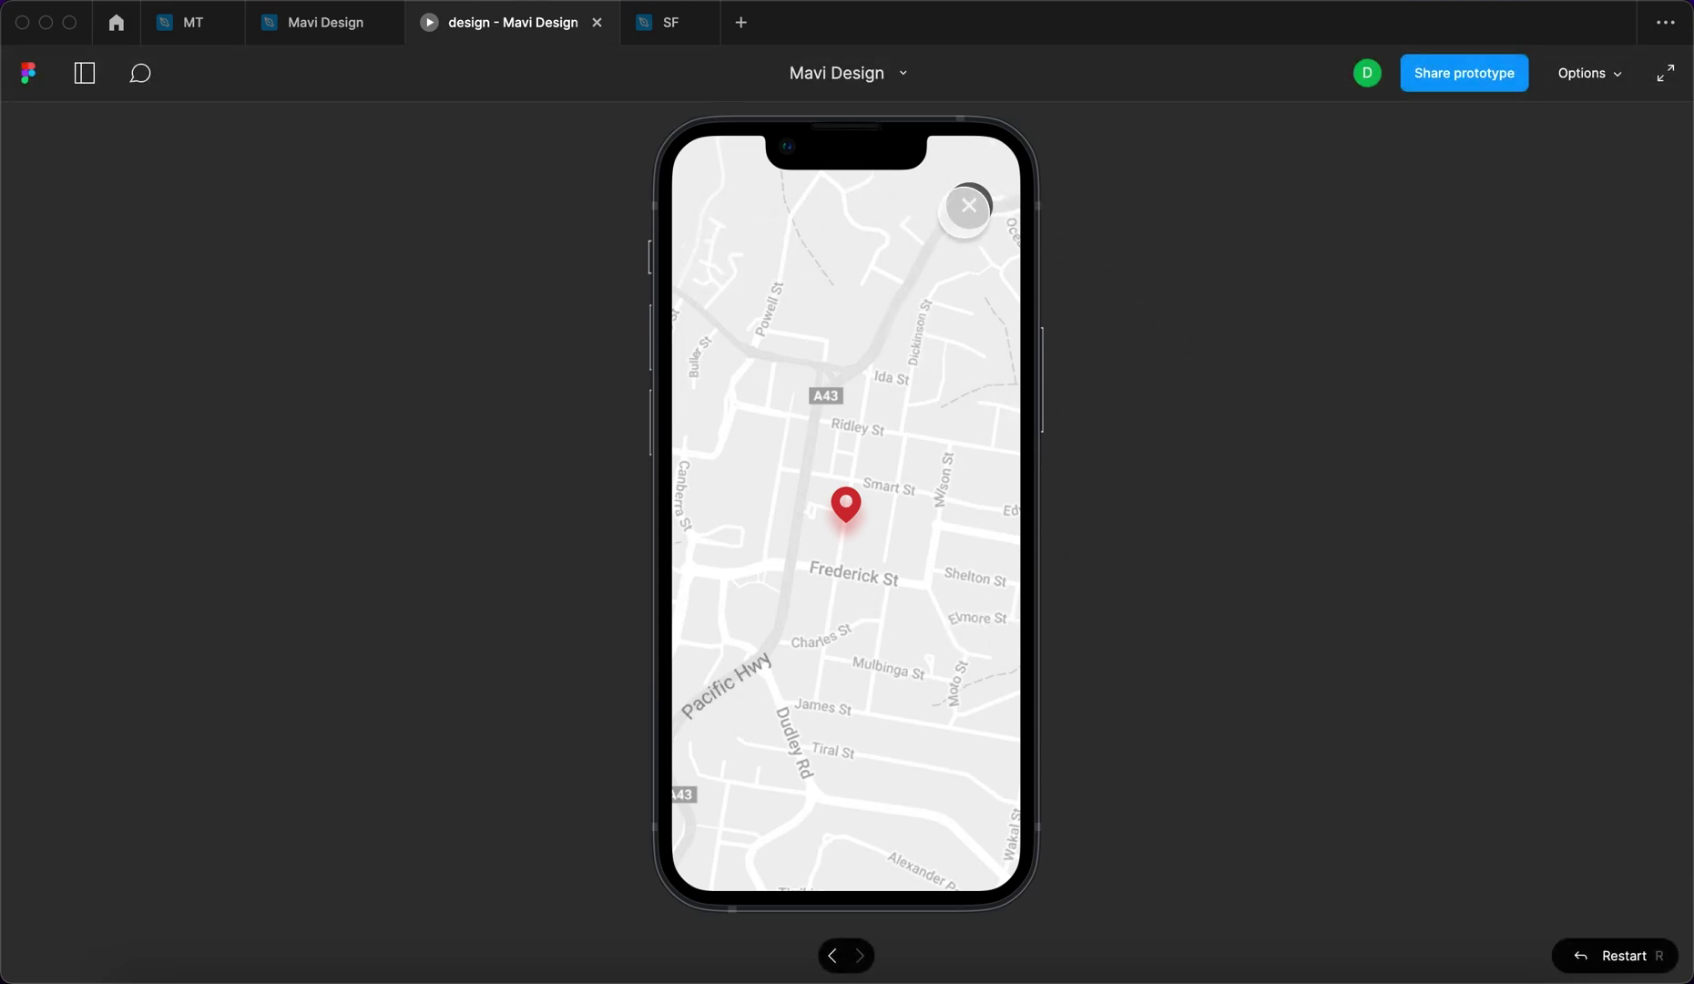
left_click(969, 205)
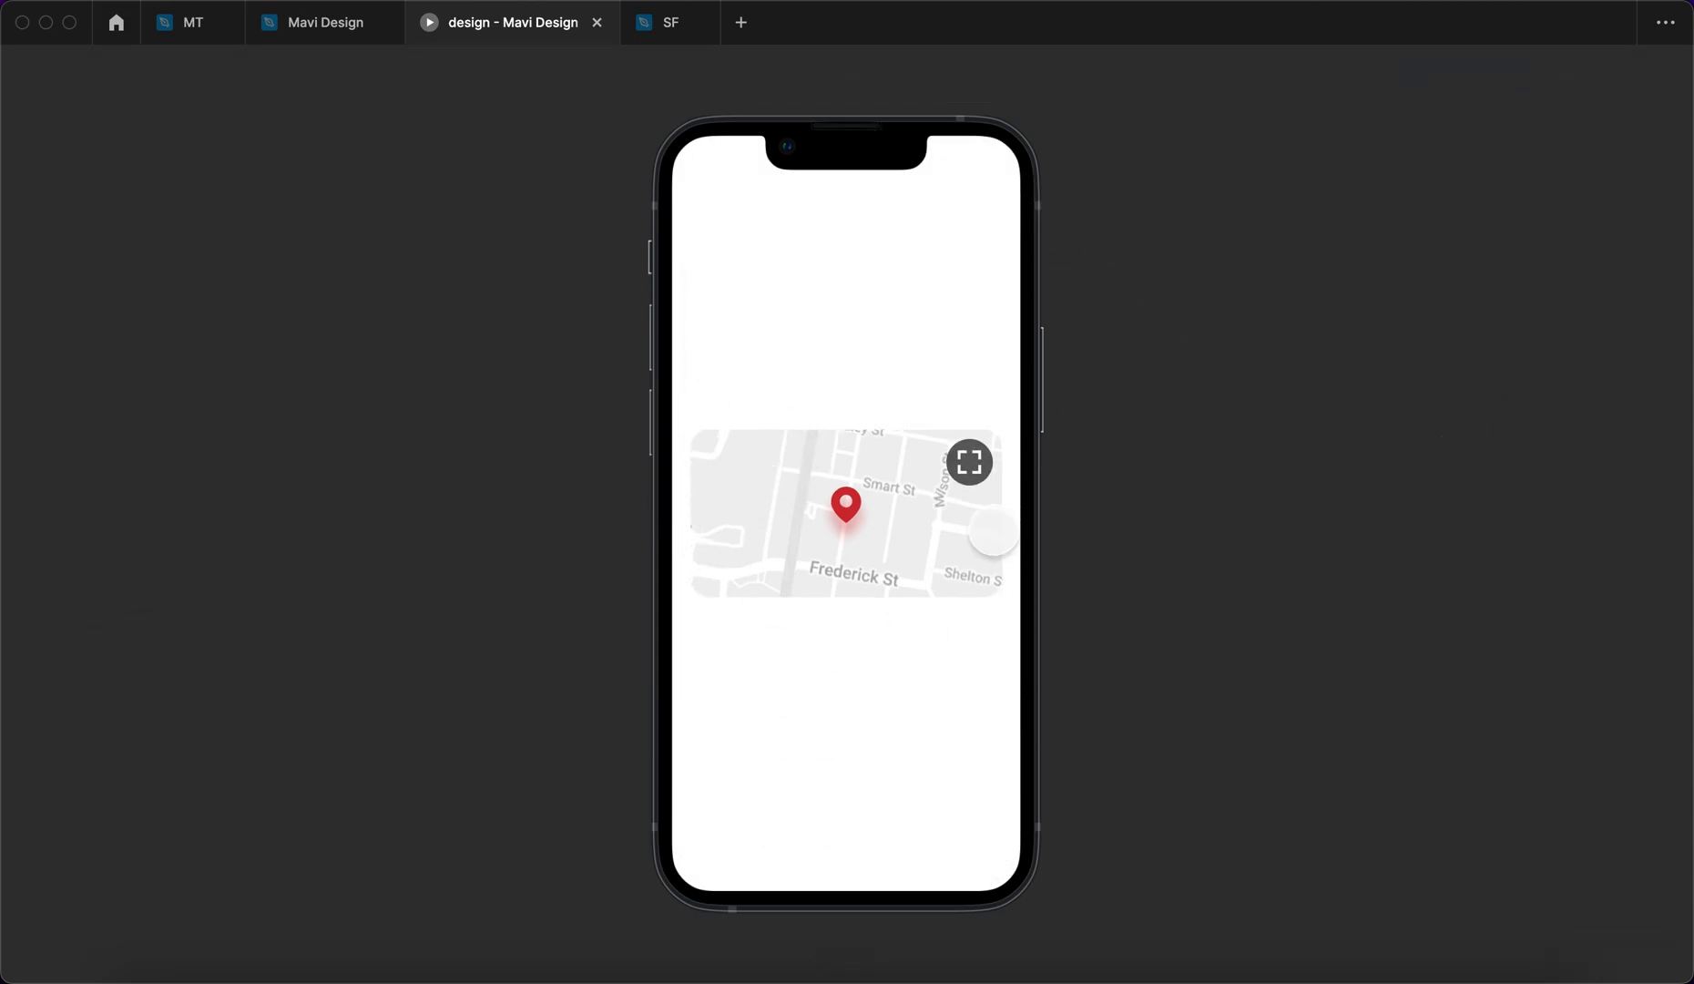
Move the collapsed map up in the first sample app frame to about Y 69, keeping X at 20.
left_click(283, 22)
left_click(737, 519)
left_click(1452, 126)
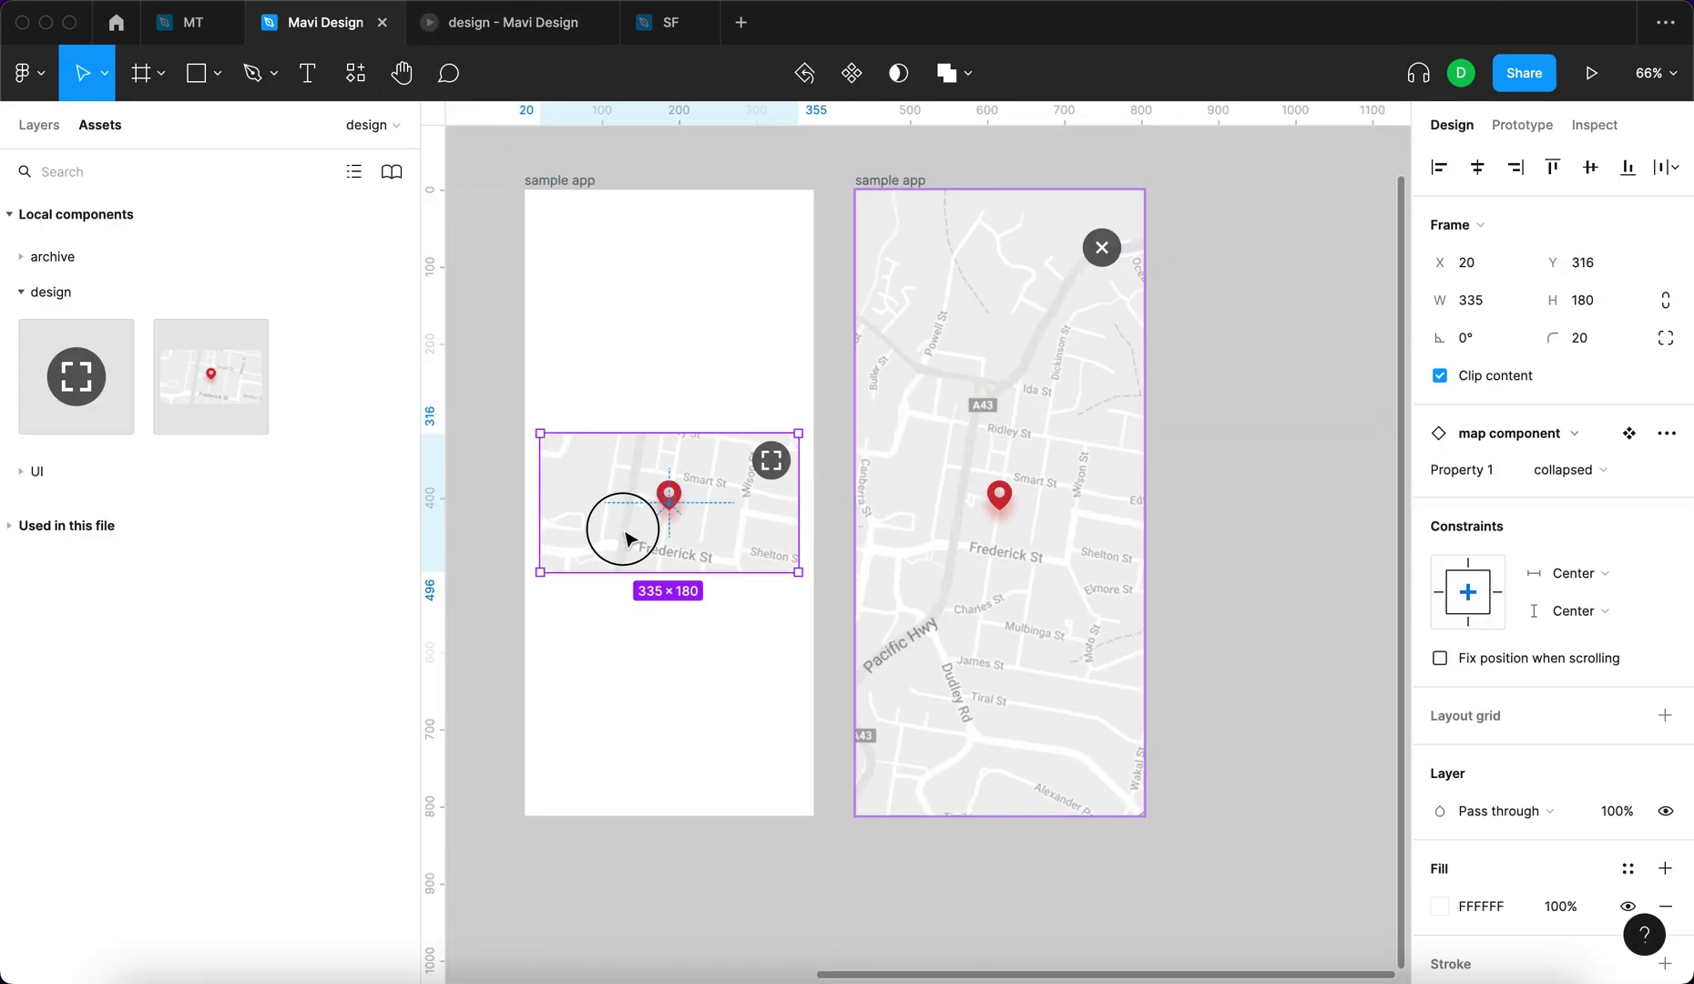
left_click_drag(625, 537, 618, 349)
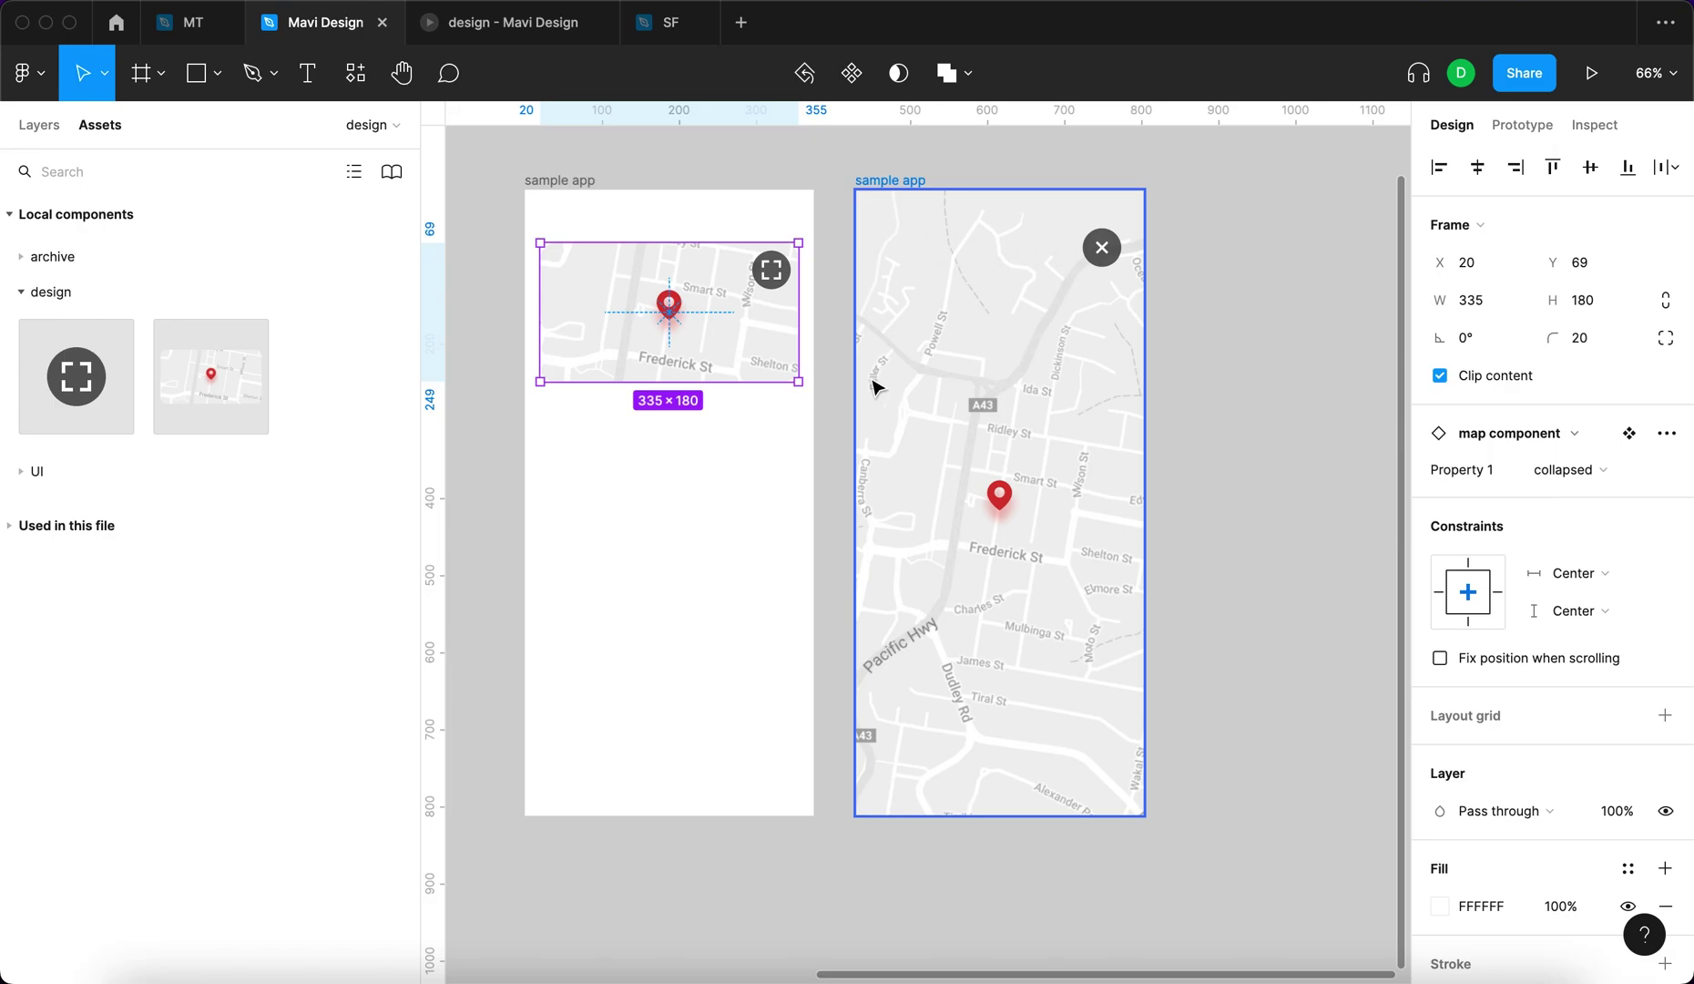
Reposition the close button in the map component's expanded variant to X 295, Y 30.
left_click(986, 244)
left_click(1101, 250)
left_click(512, 22)
left_click(323, 22)
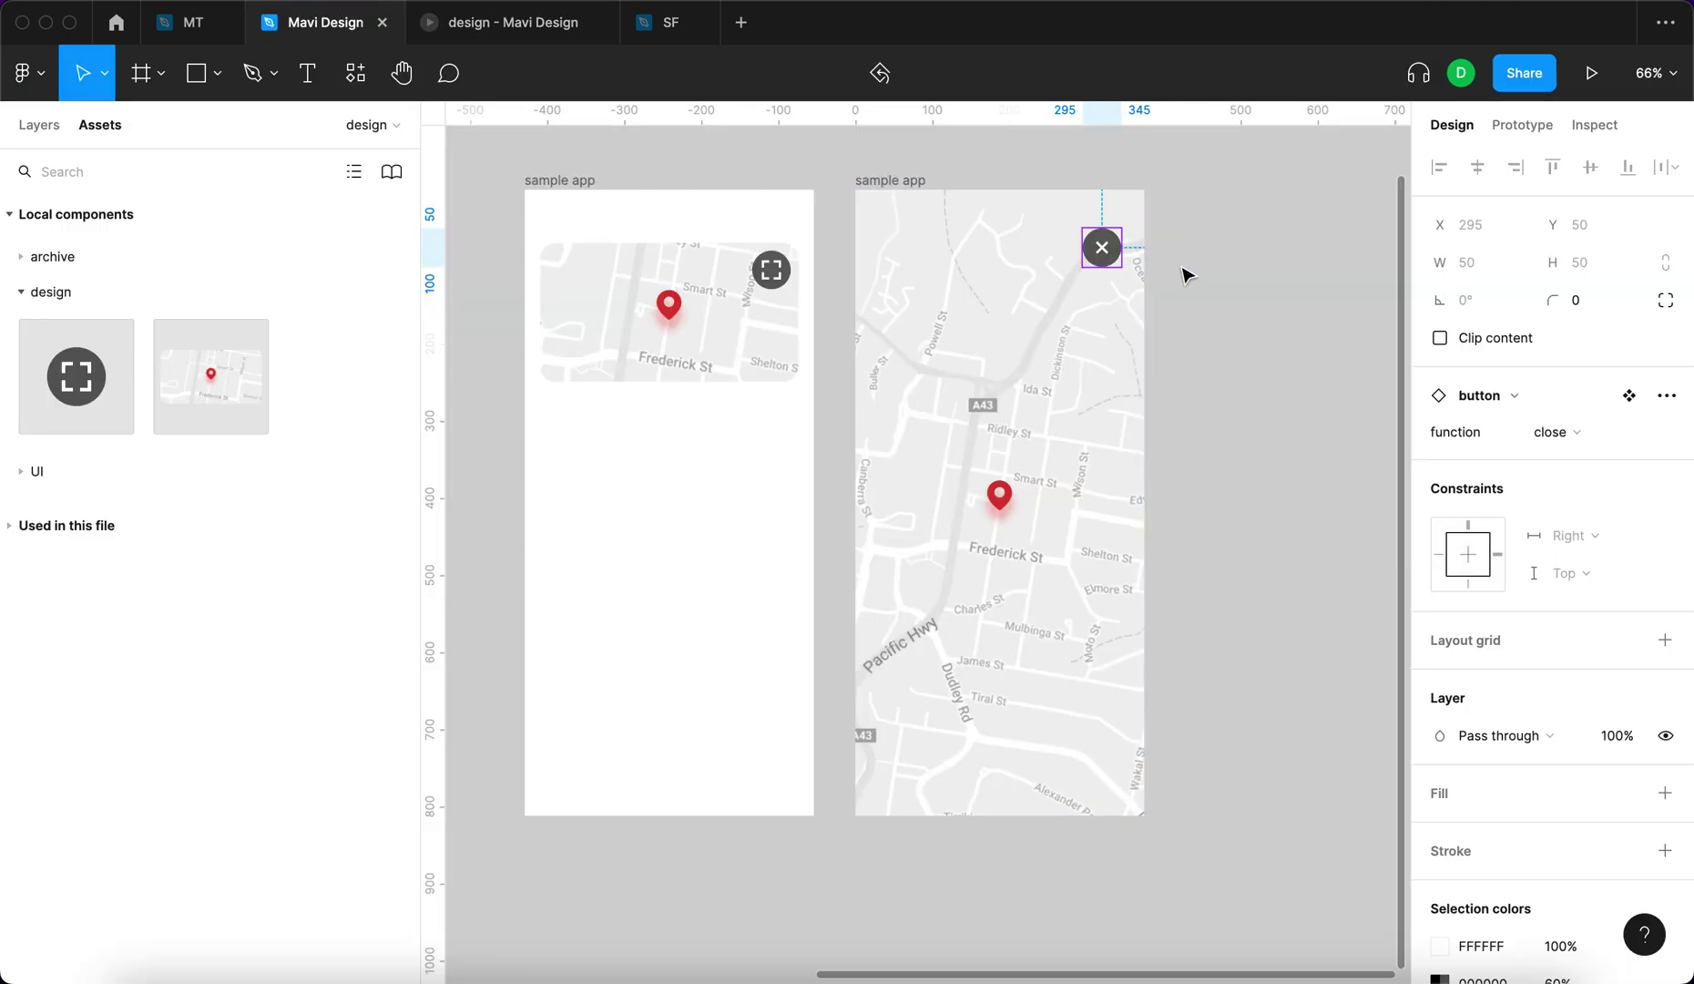
scroll(1047, 273, "down", 5)
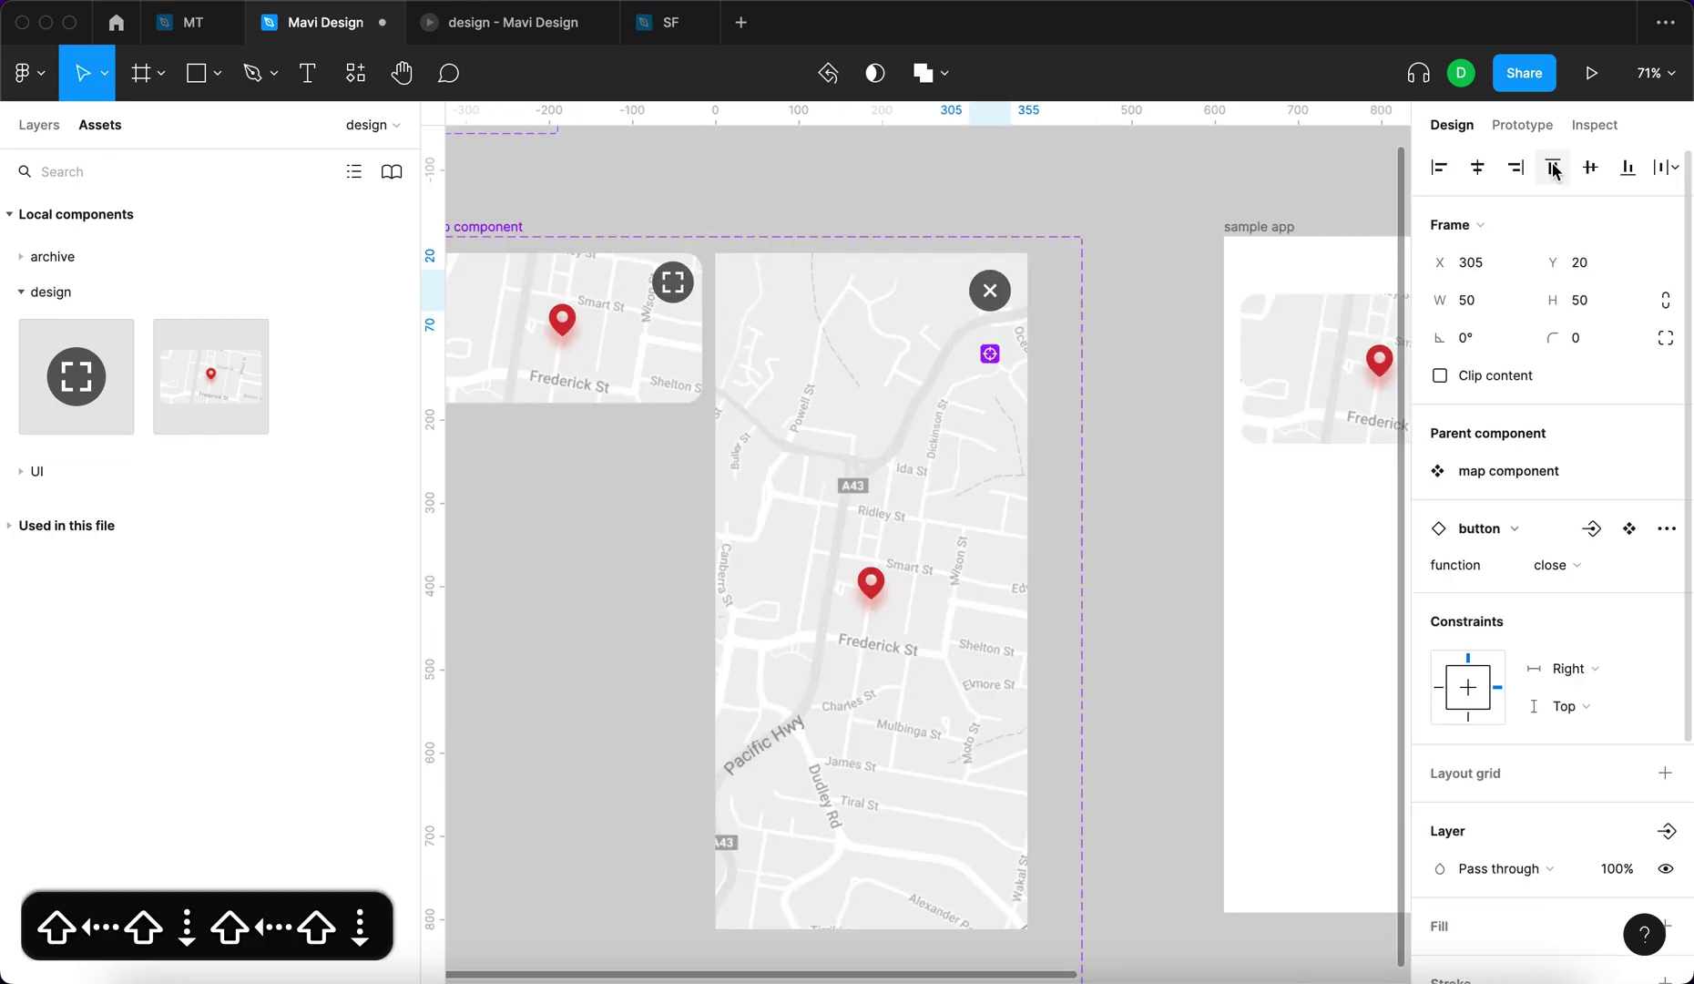
key("shift+Left")
key("shift+Down")
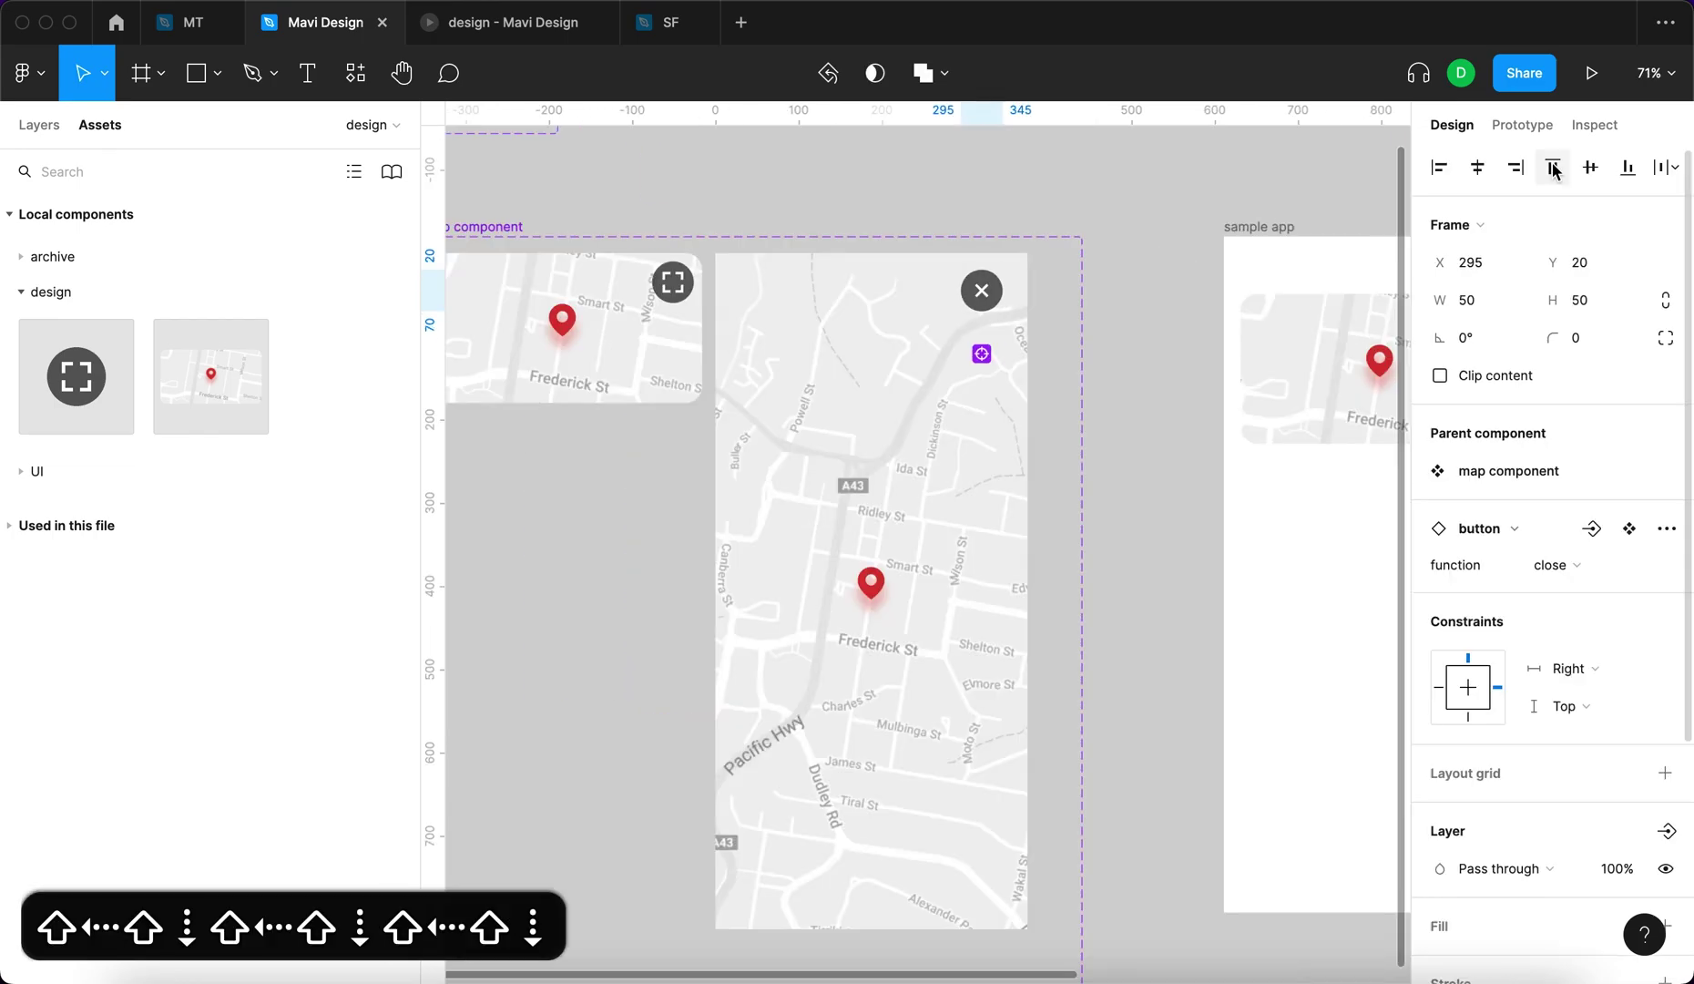
key("shift+Up")
key("shift+Right")
key("shift+Left")
key("shift+Down")
left_click(1153, 342)
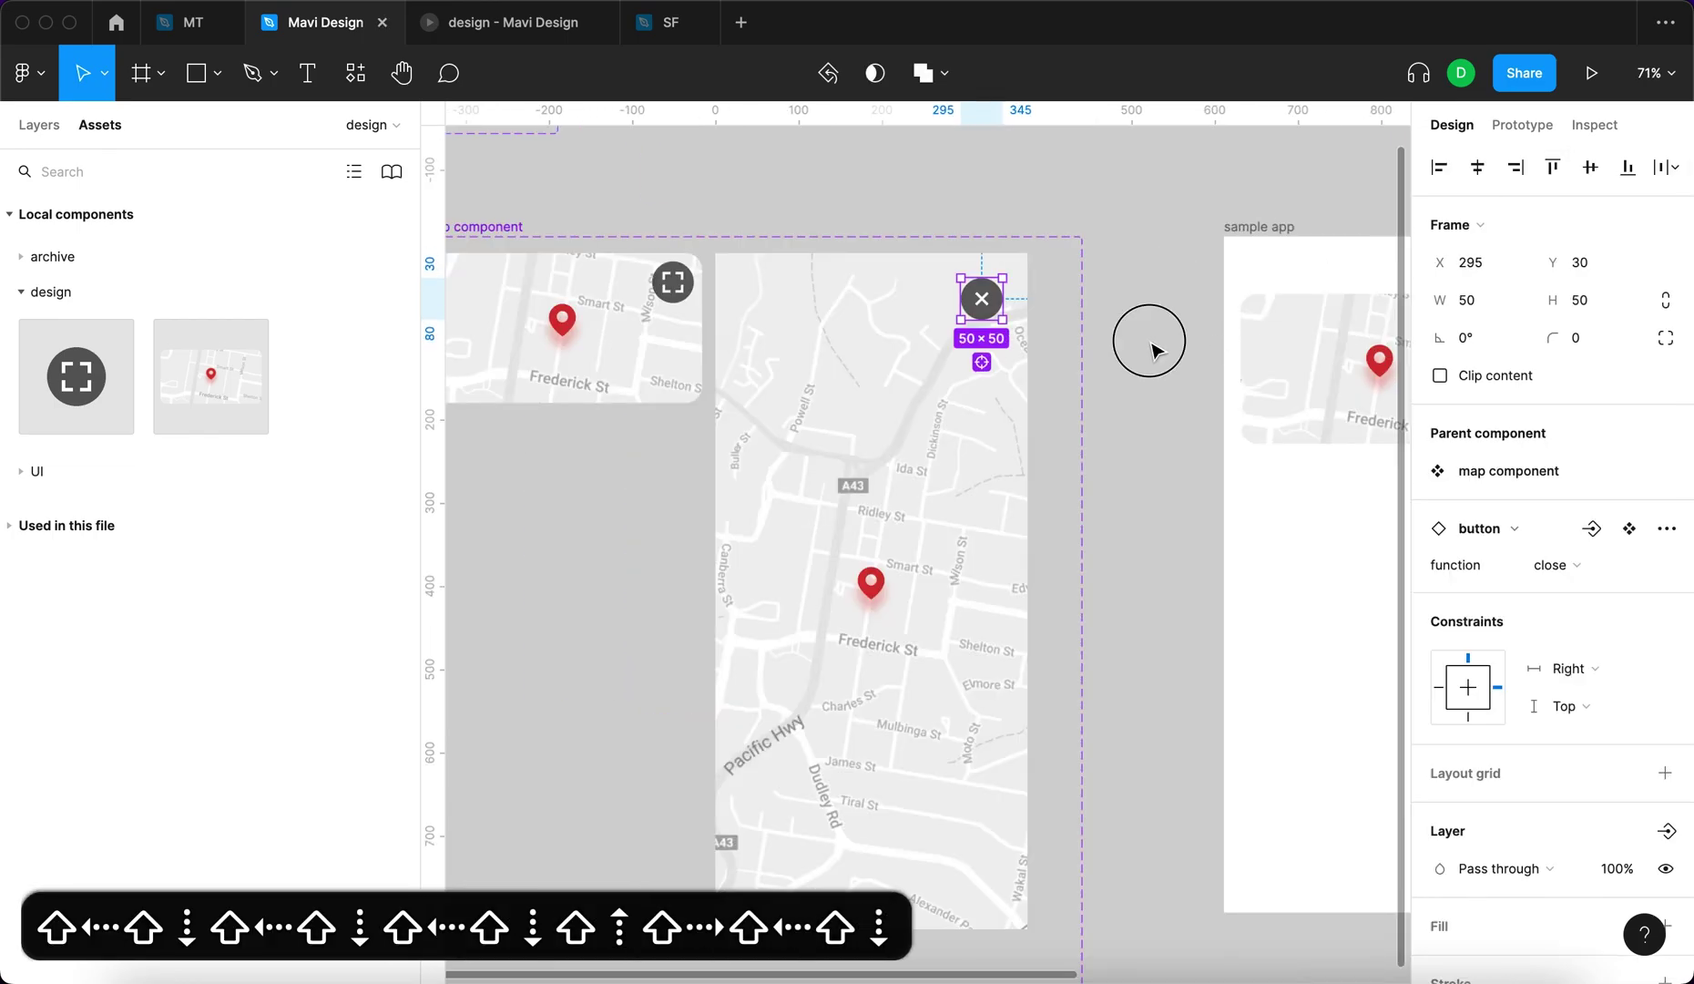
Restart the prototype and repeatedly test the fullscreen and close transitions with the repositioned map and close button.
left_click(544, 25)
left_click(971, 726)
key("r")
key("r")
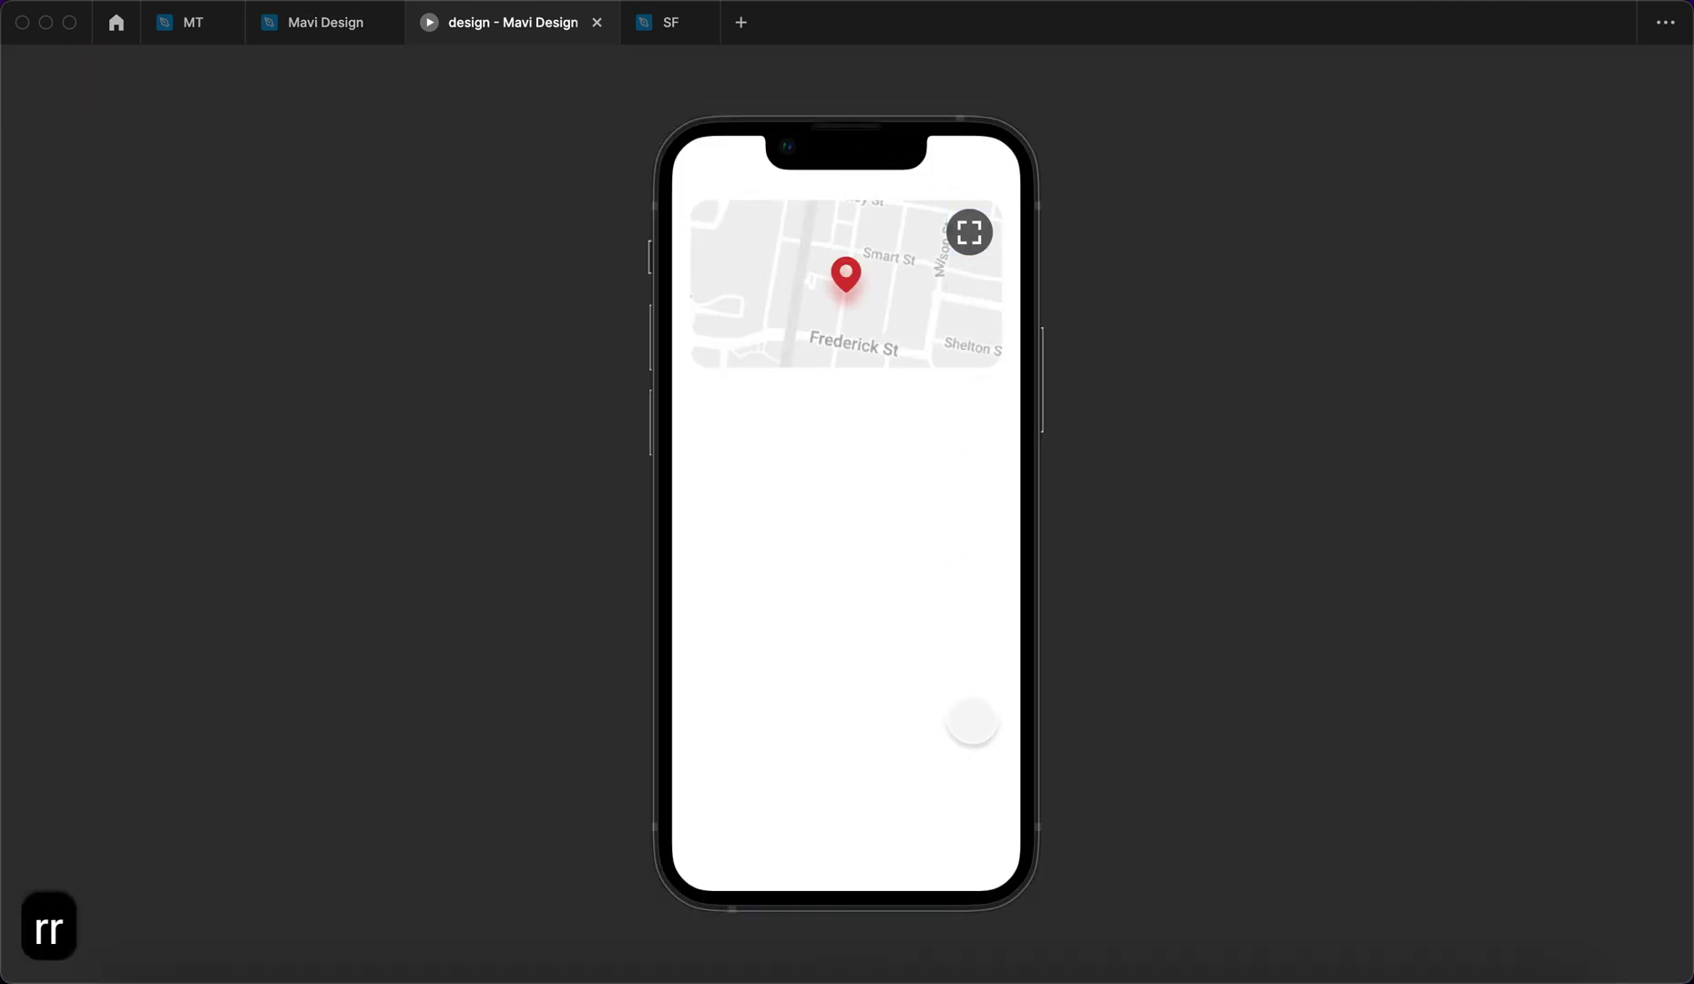
left_click(929, 641)
left_click(968, 232)
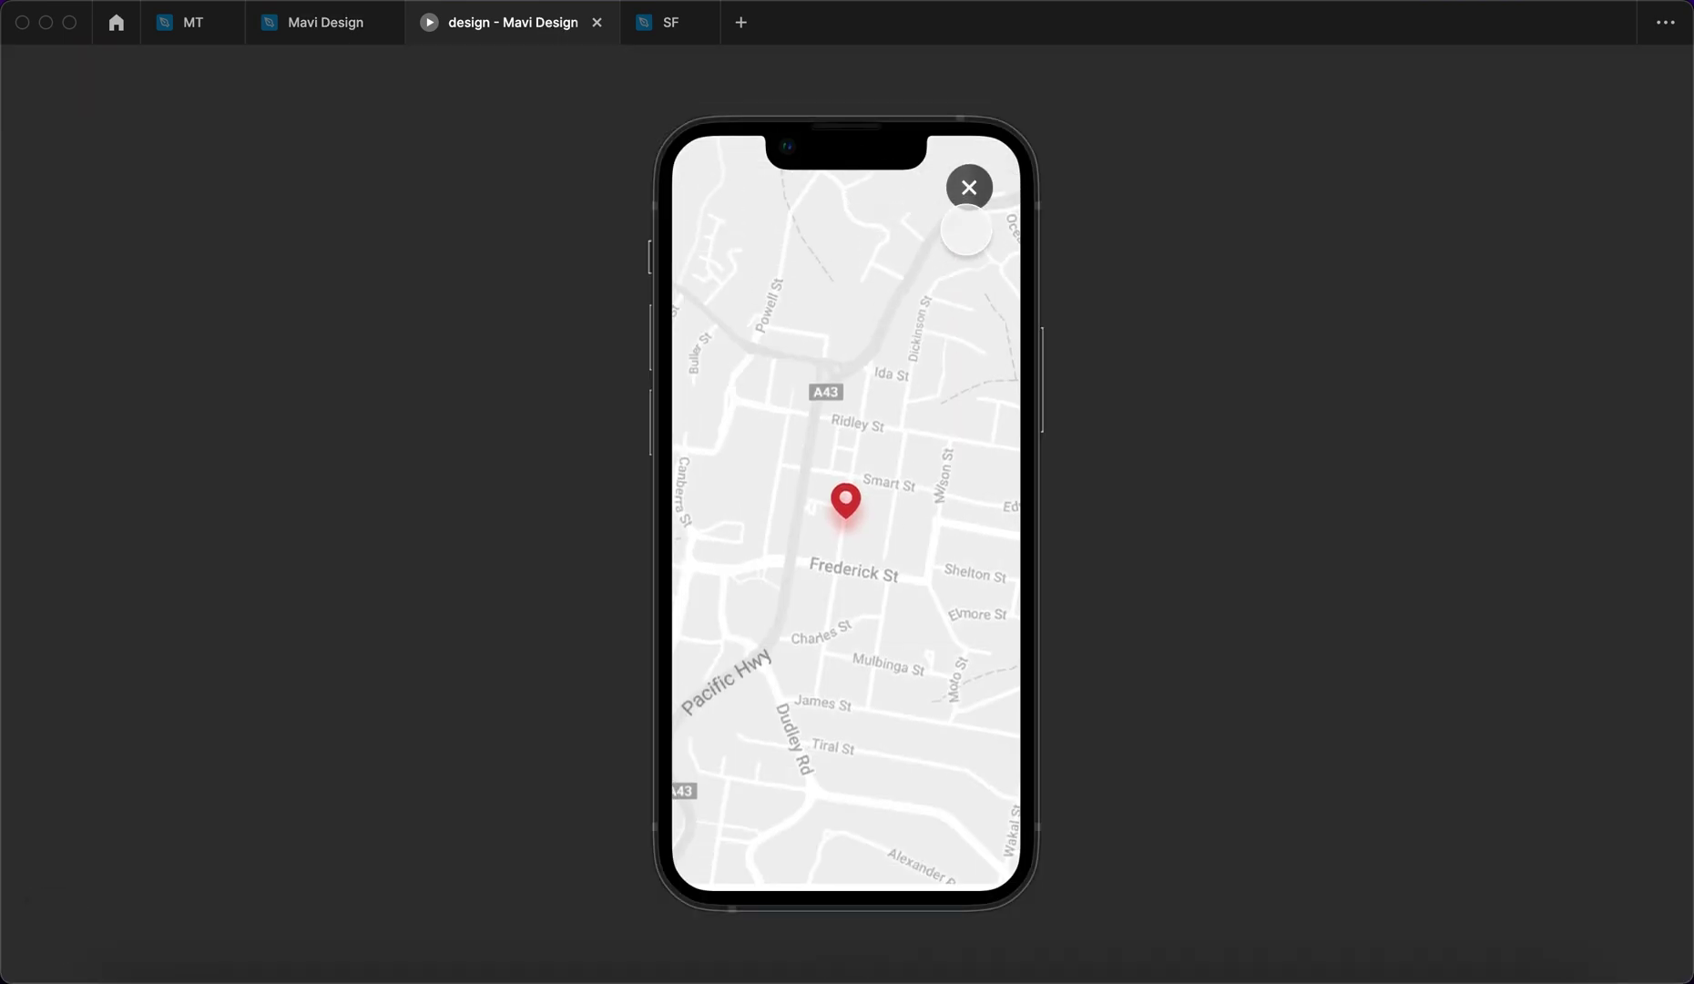
left_click(969, 181)
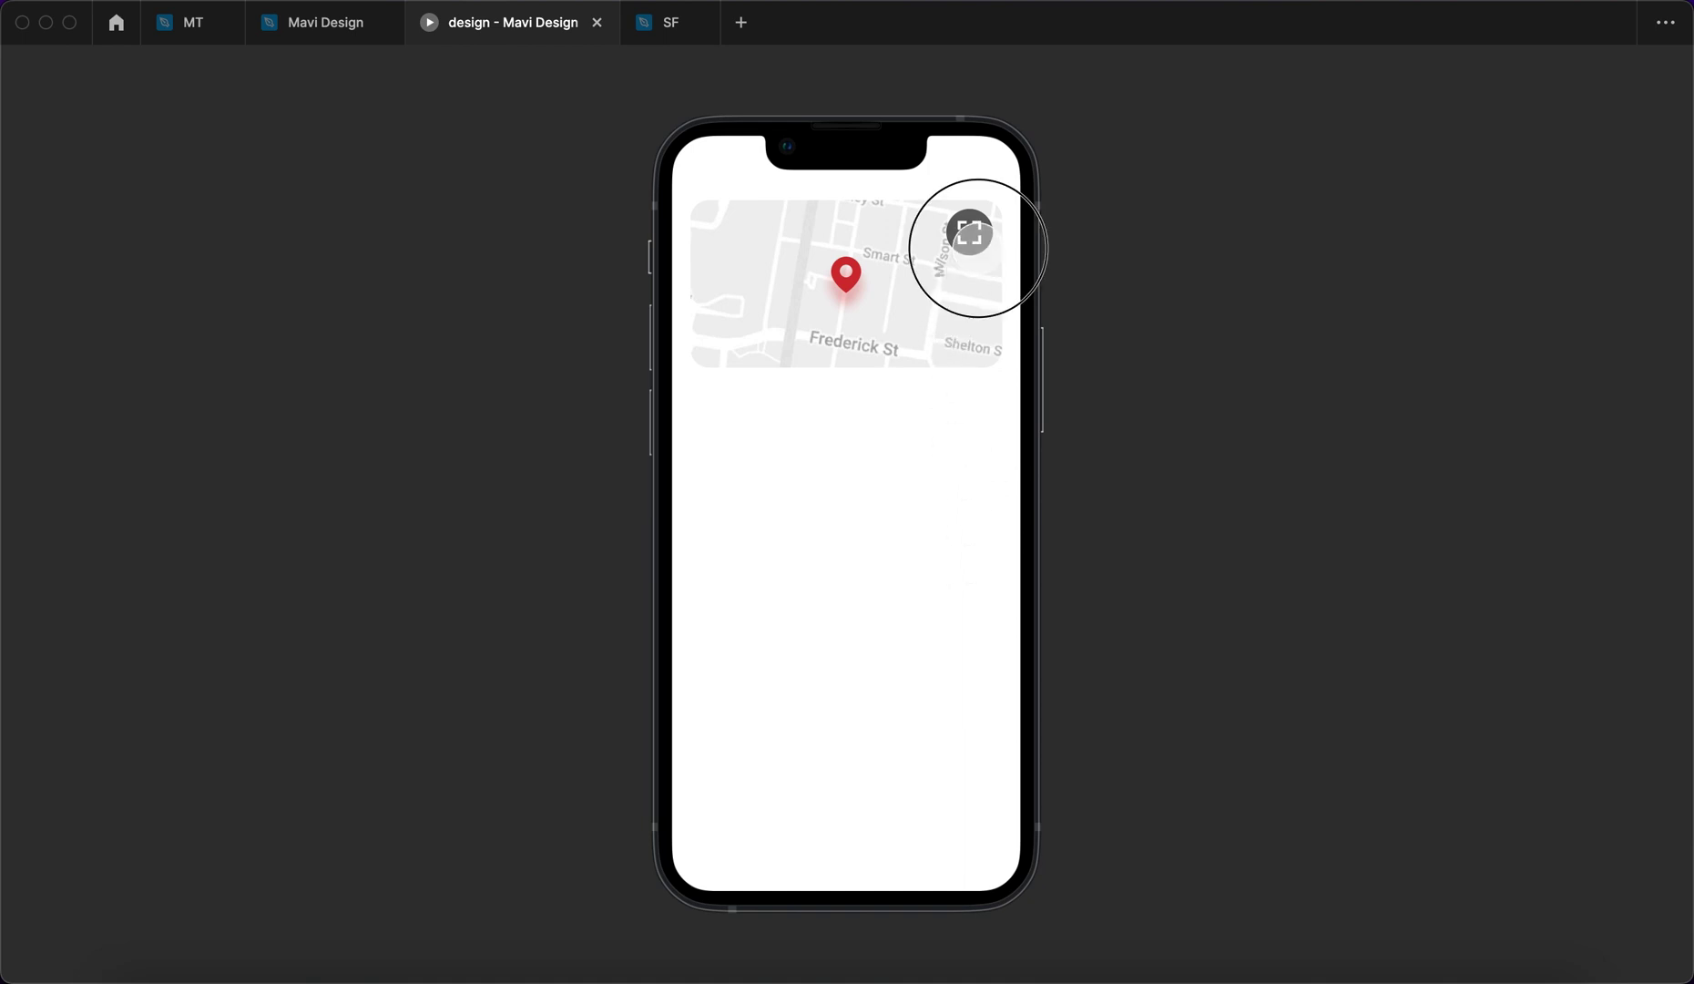
left_click(970, 232)
left_click(968, 186)
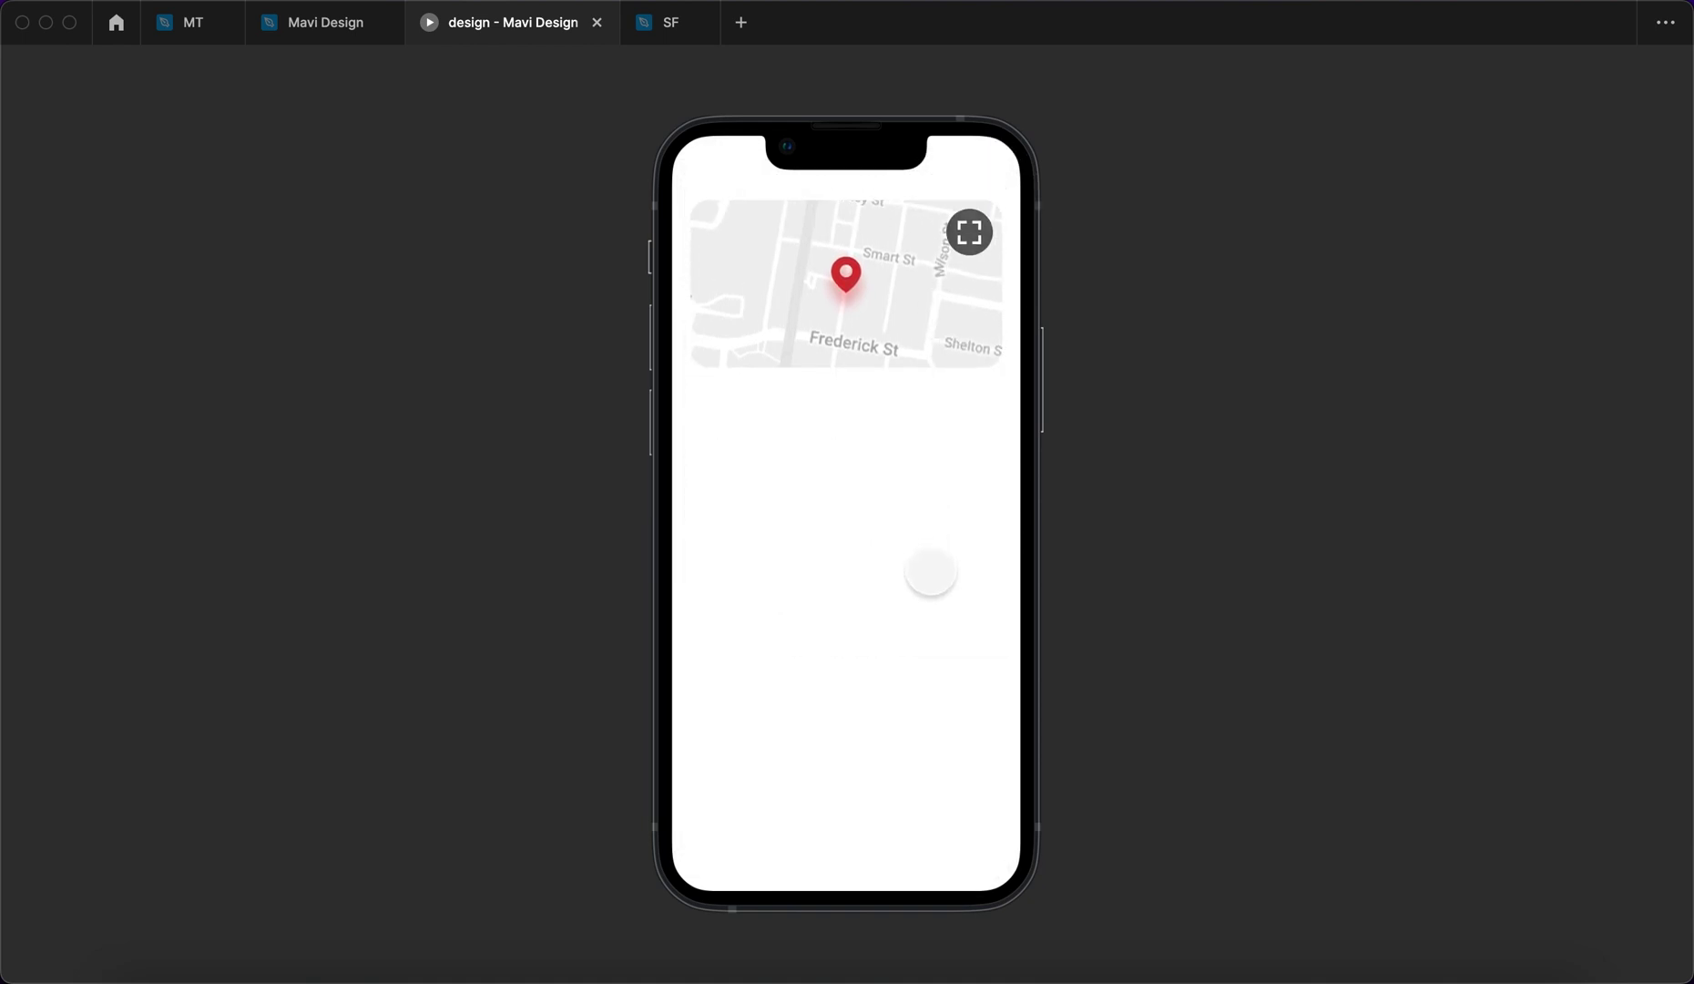
left_click(925, 604)
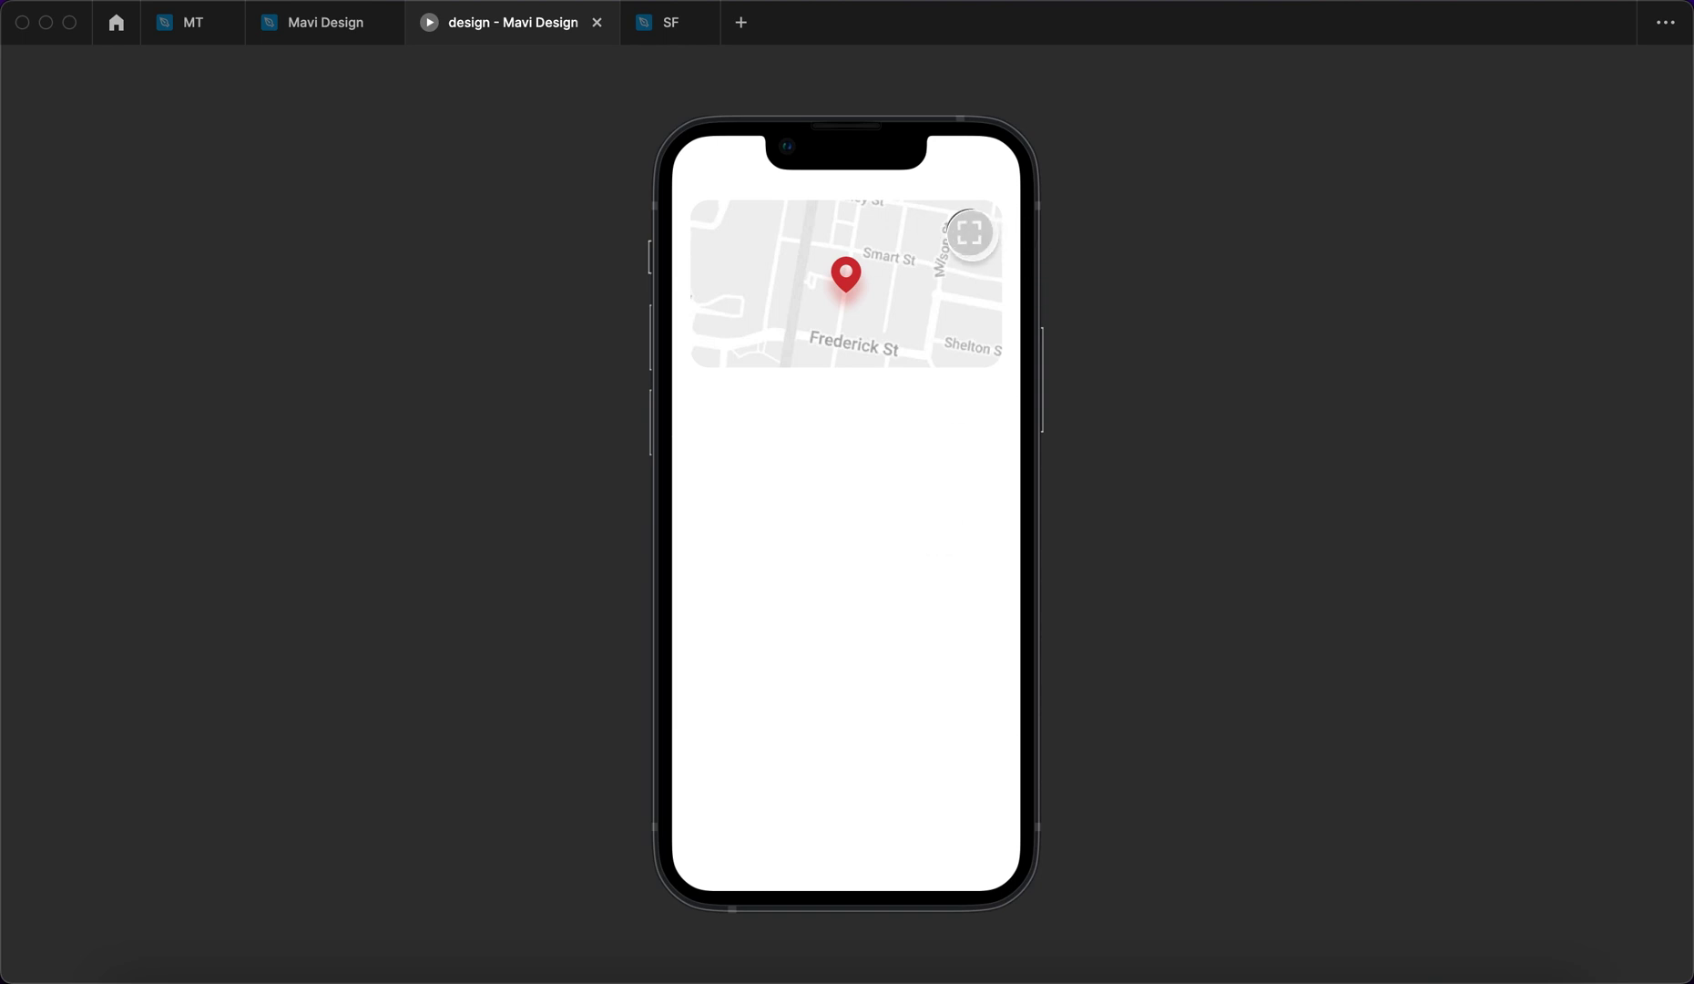
left_click(970, 234)
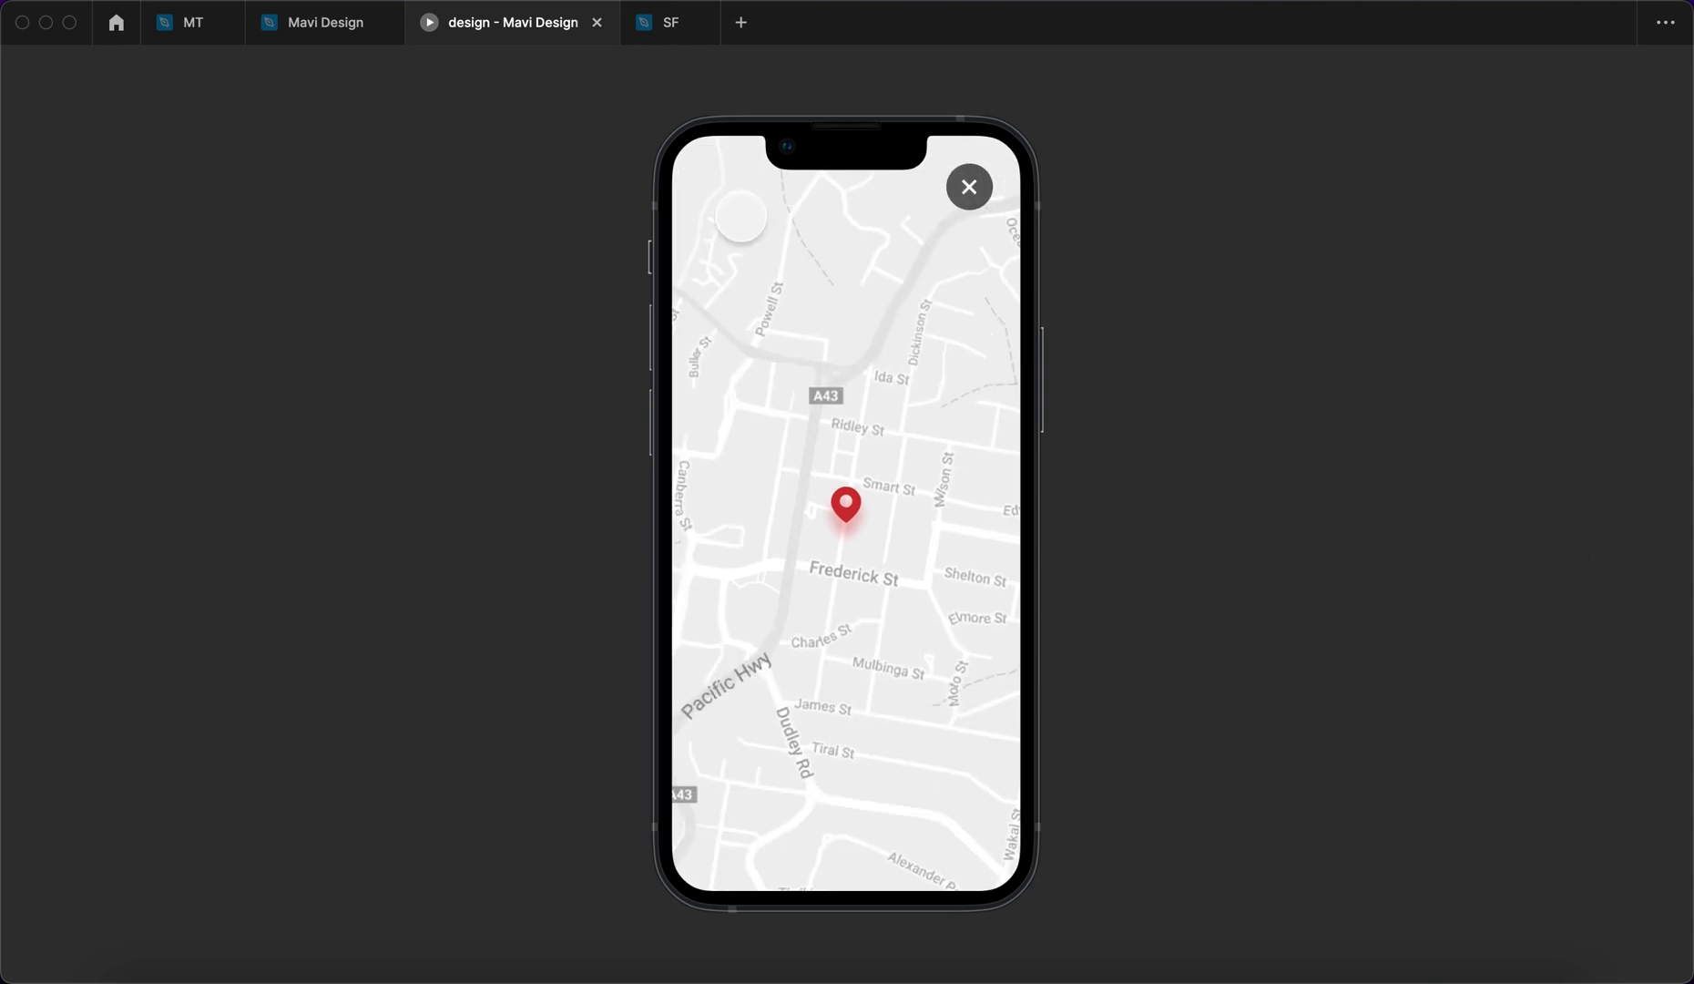
left_click(970, 187)
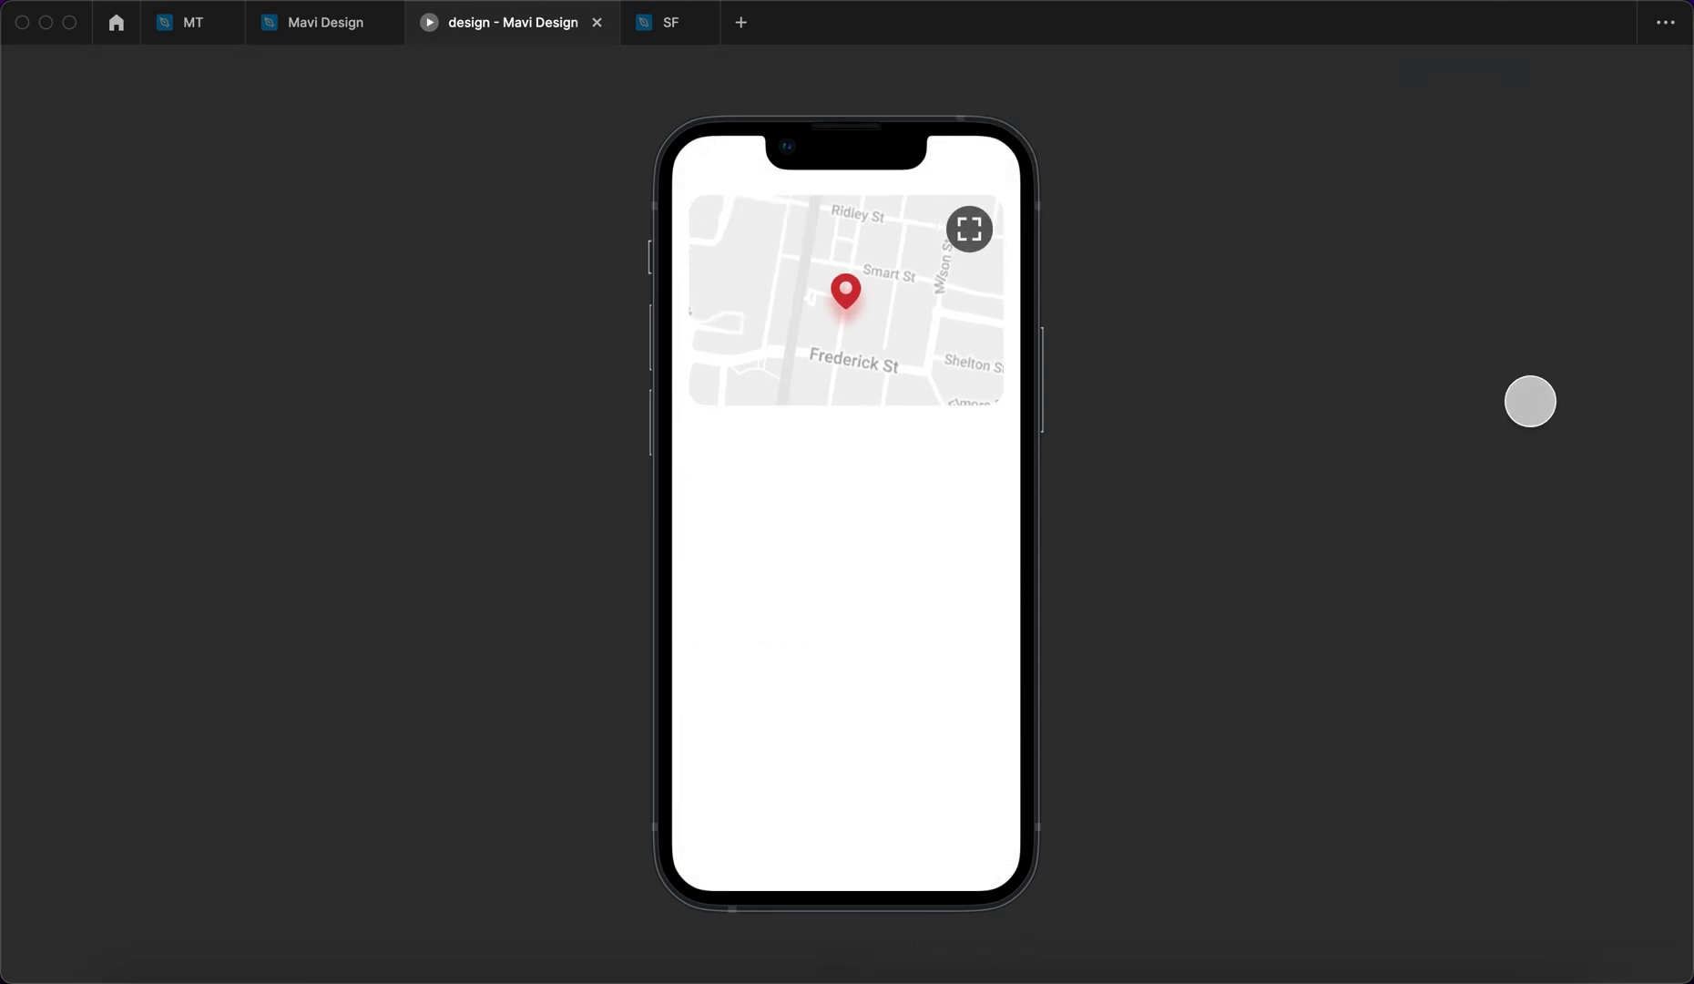
left_click(987, 583)
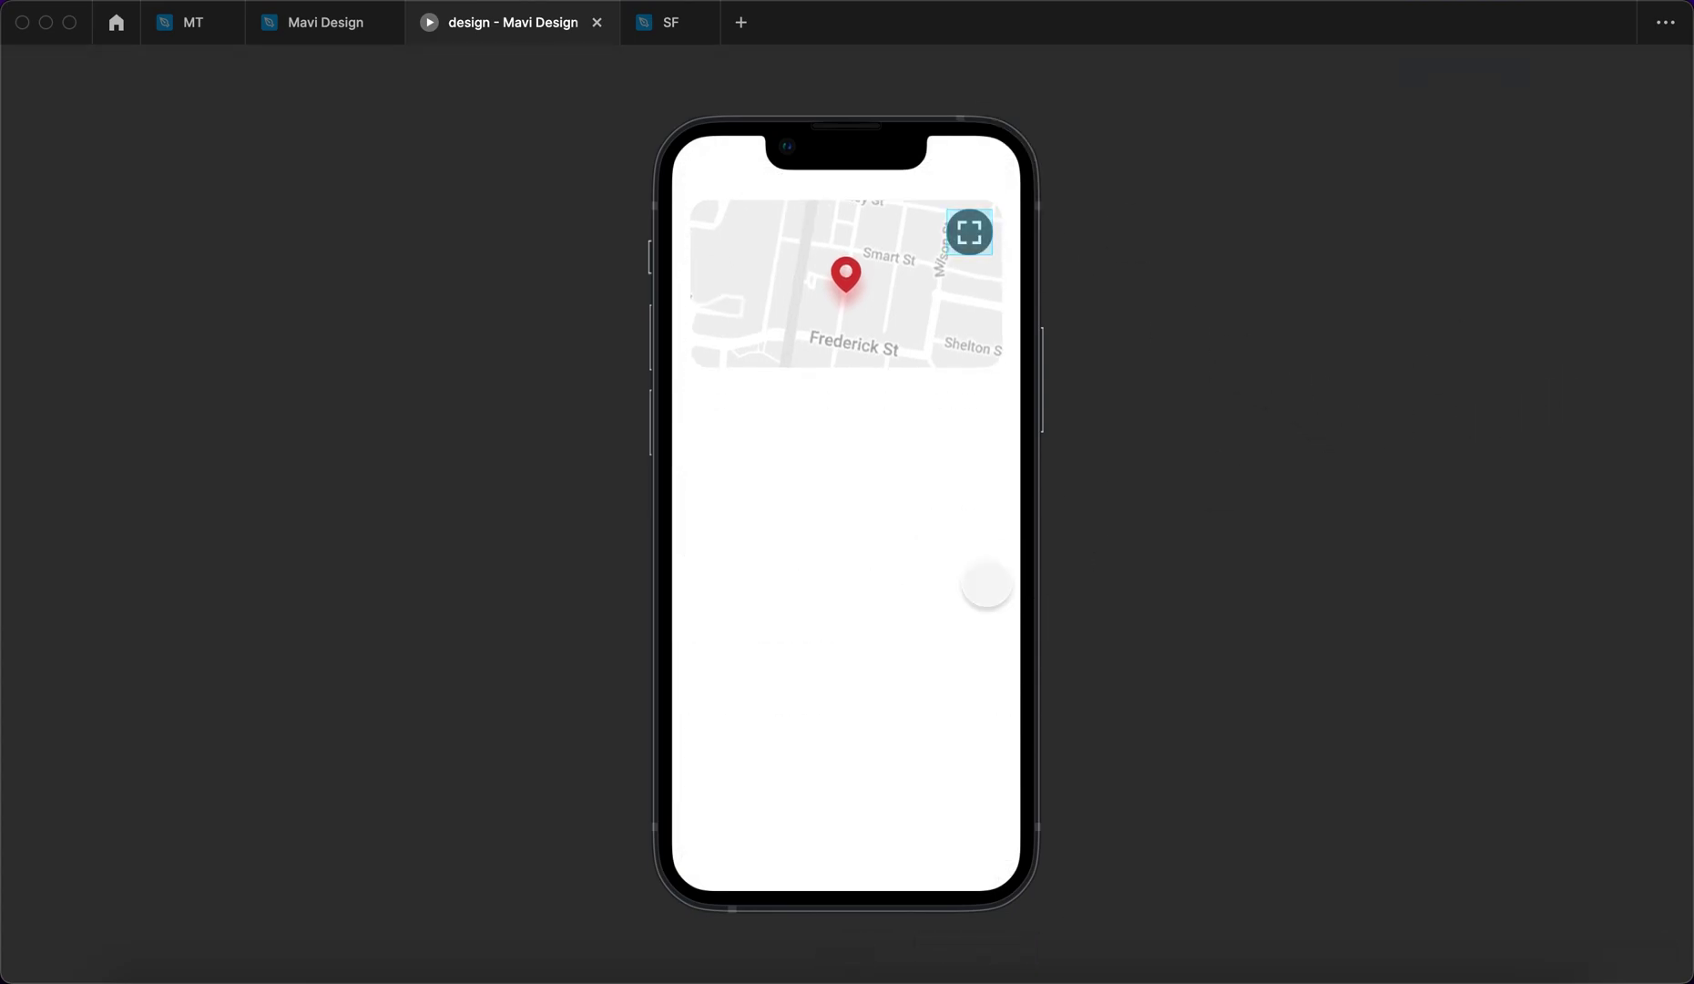
left_click(969, 232)
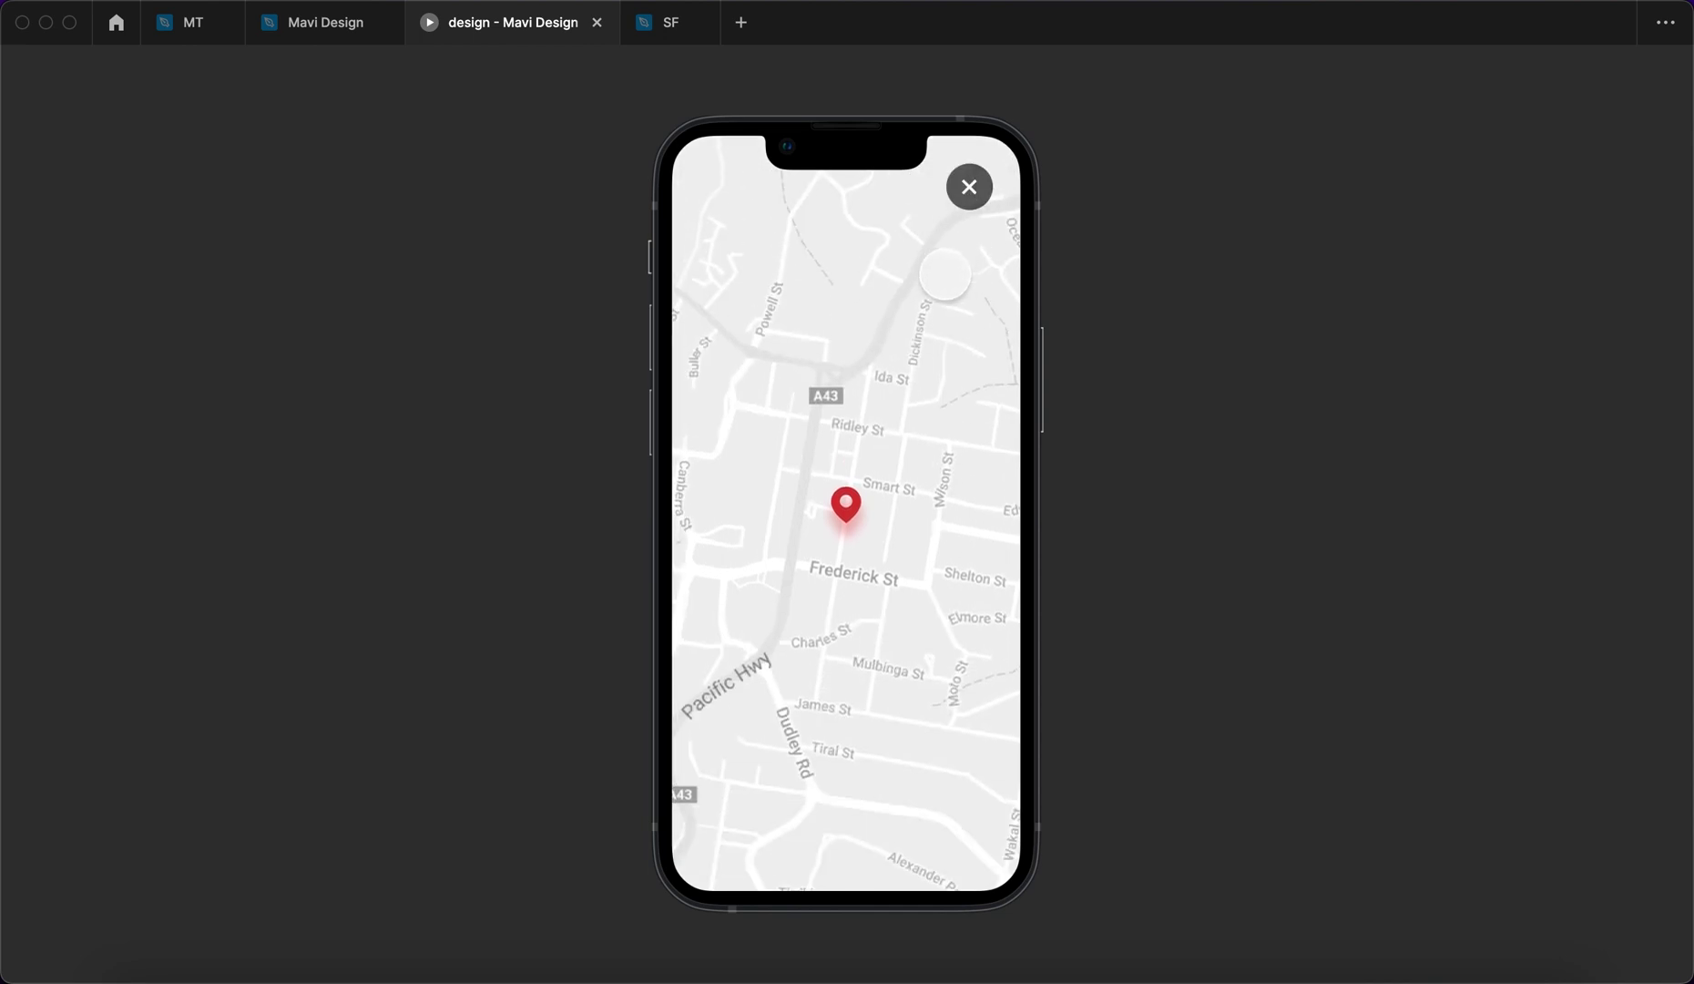
Show the file's layers and inspect the prototype and design properties of the map image inside the expanded variant.
left_click(319, 23)
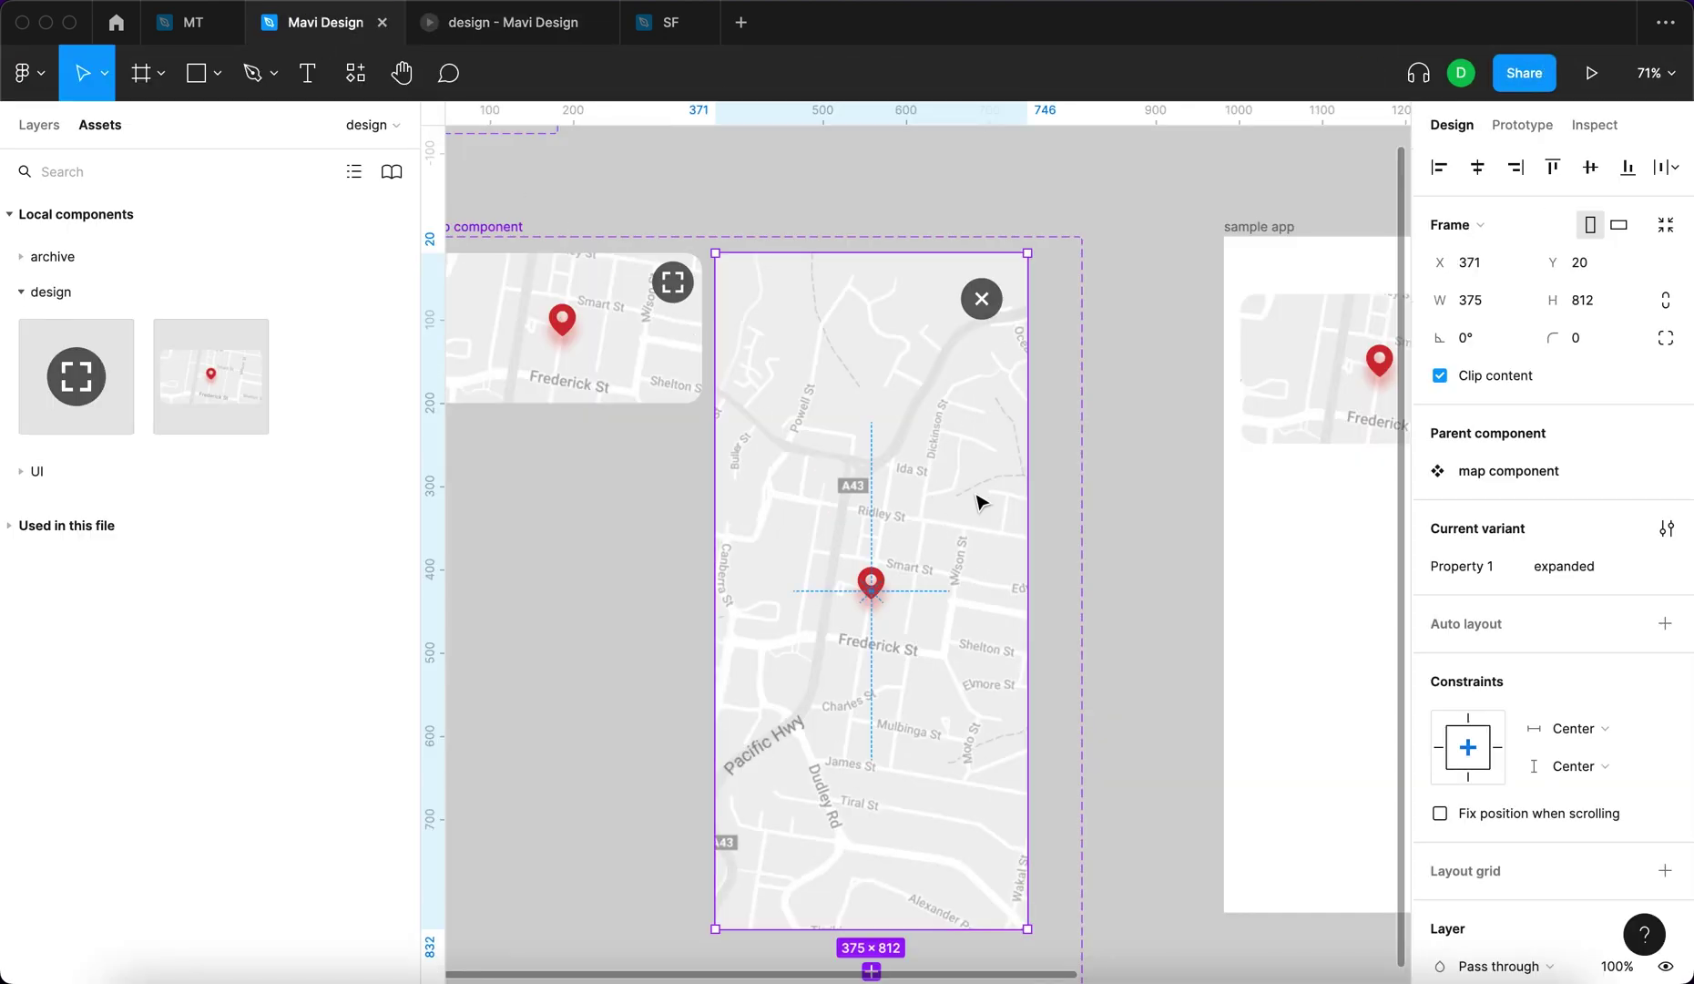
left_click(38, 125)
left_click(510, 22)
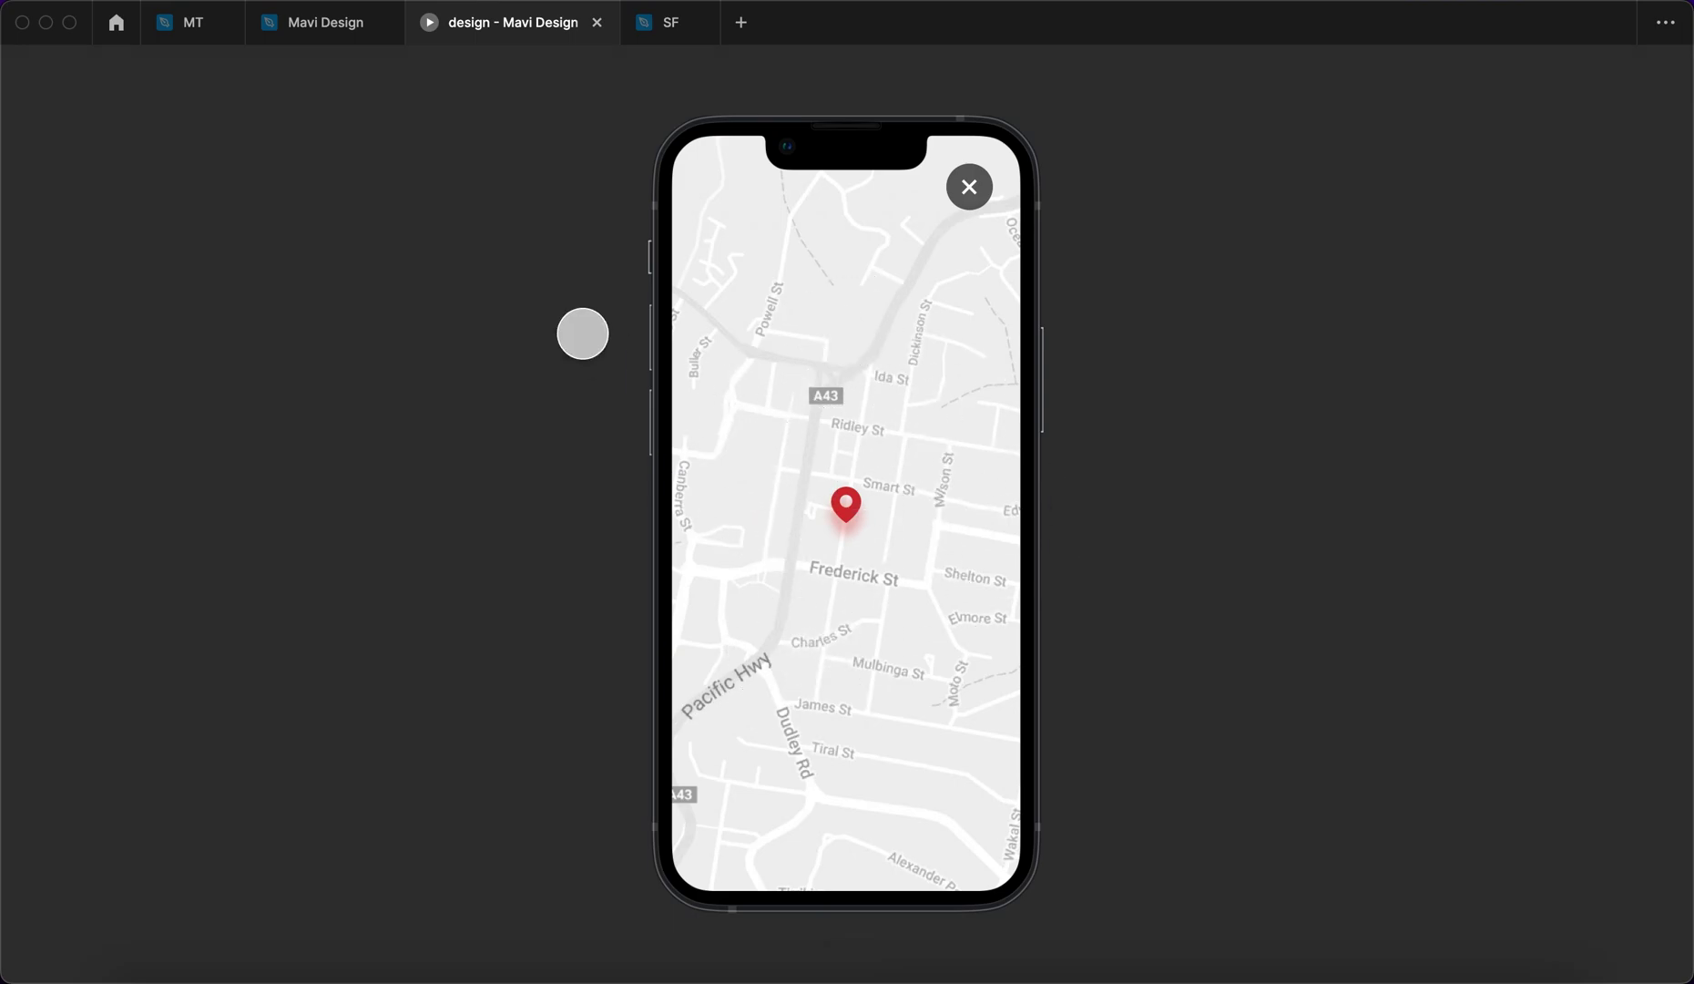
left_click(321, 27)
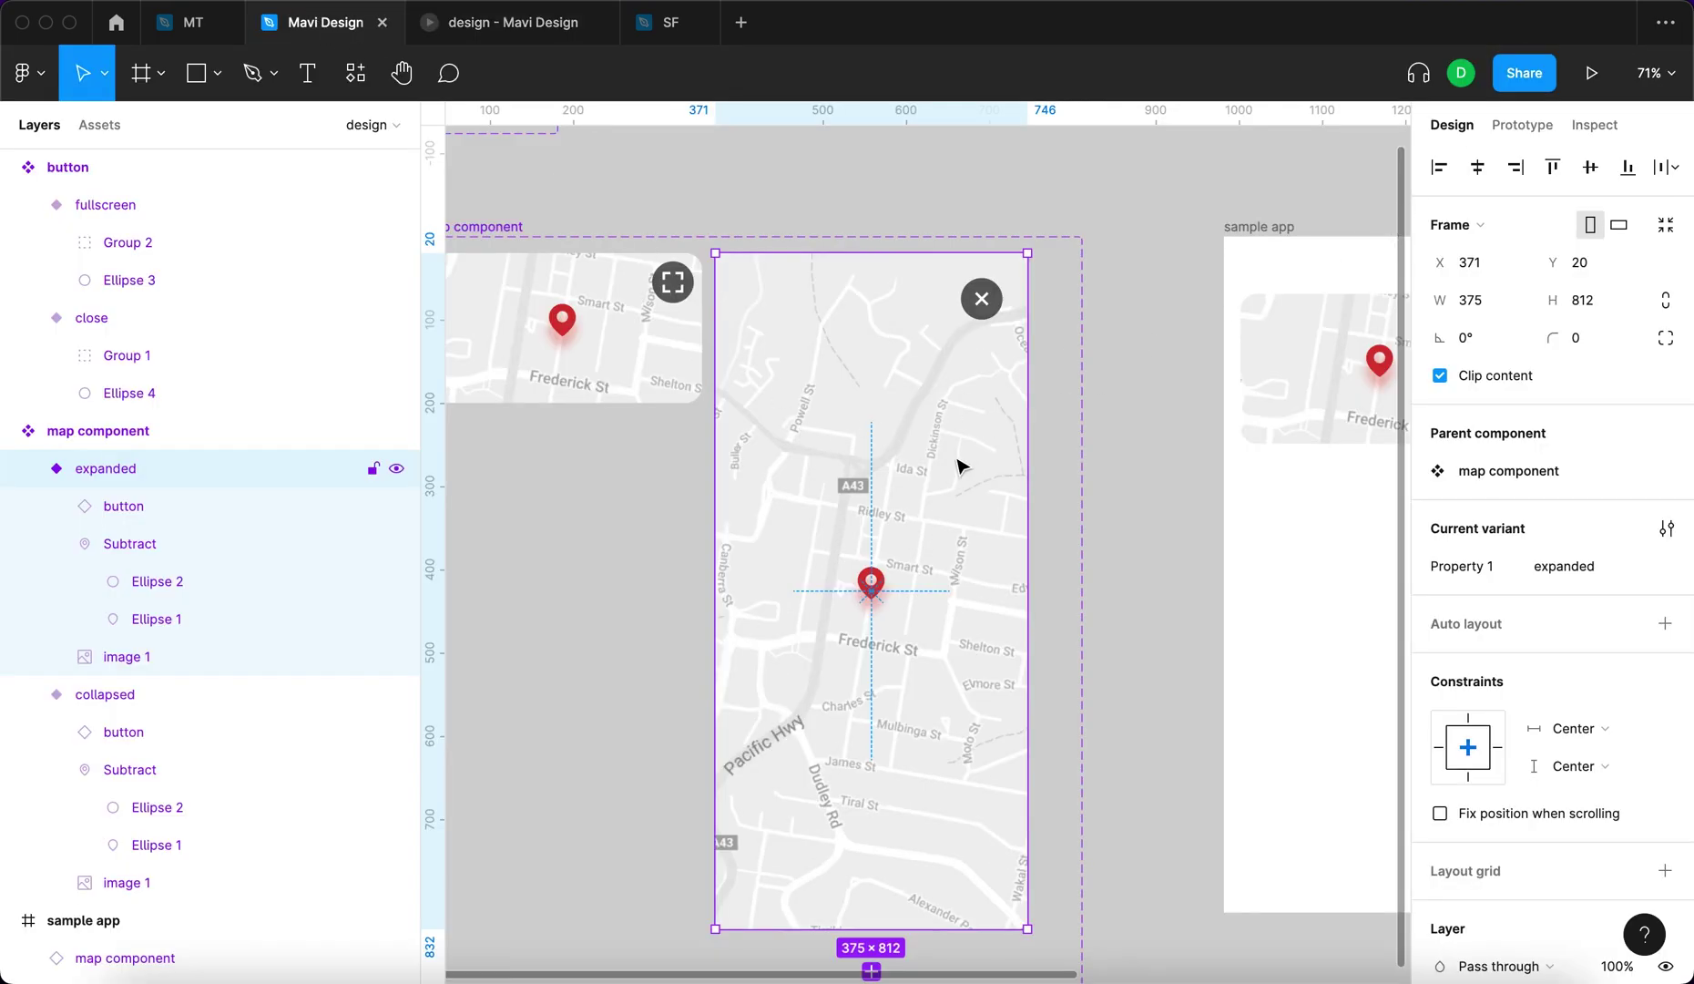
left_click(1522, 127)
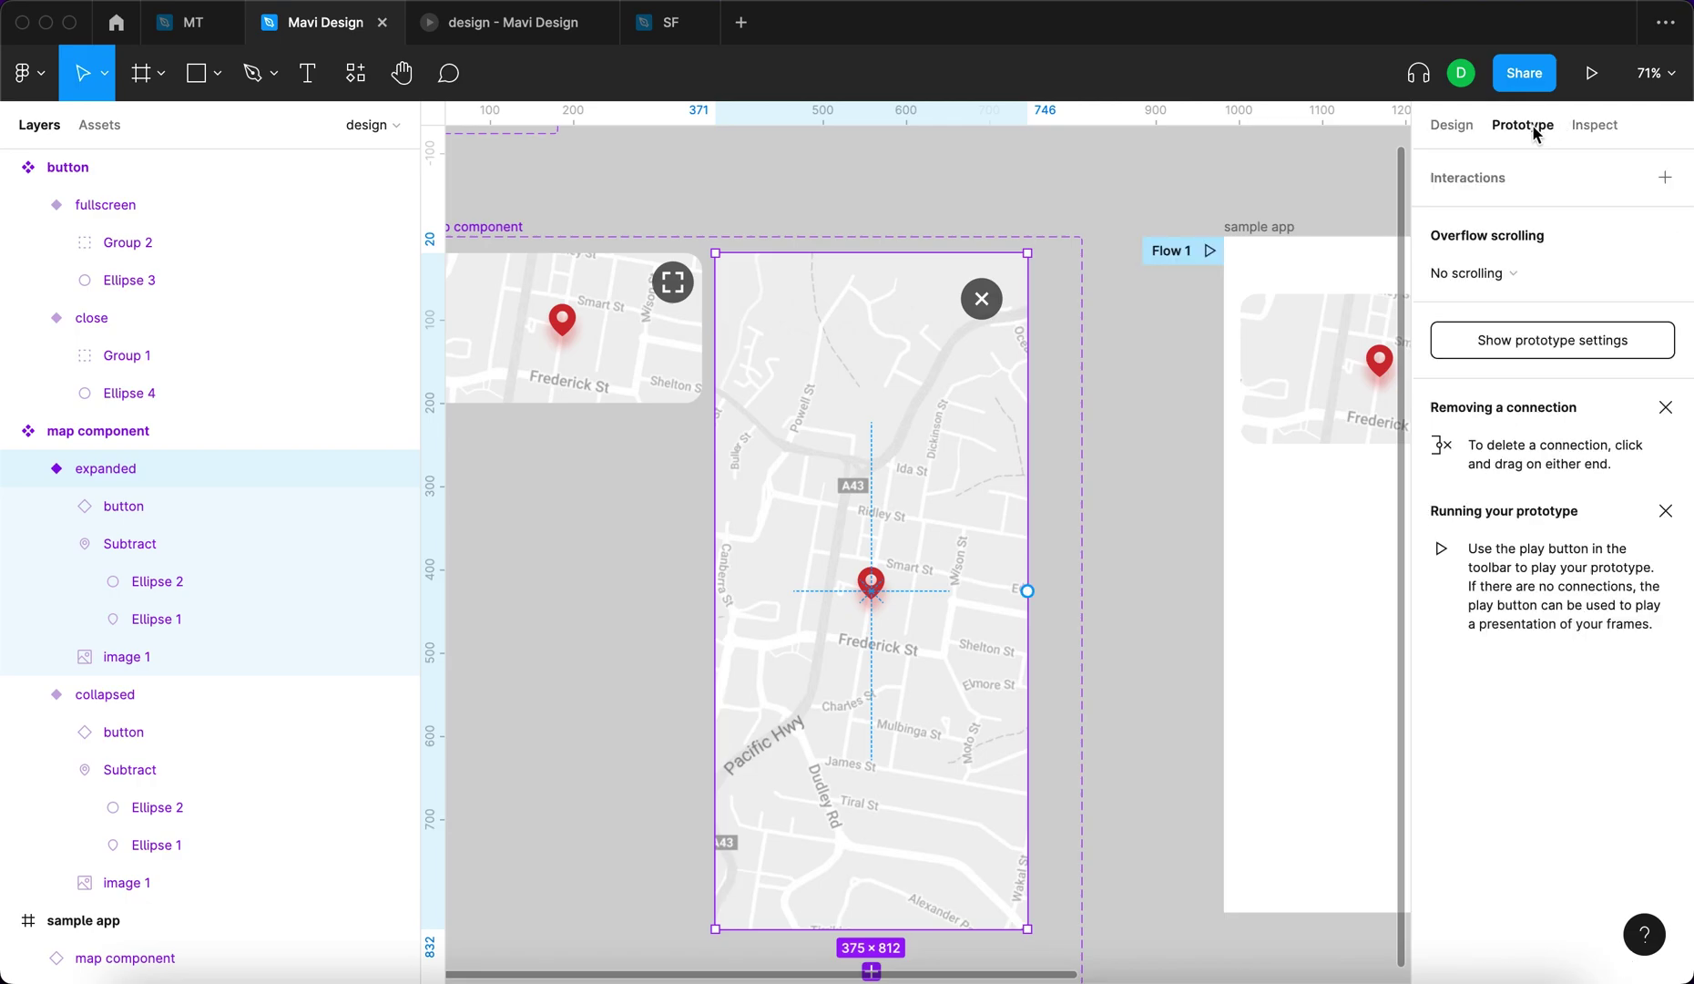
left_click(867, 551)
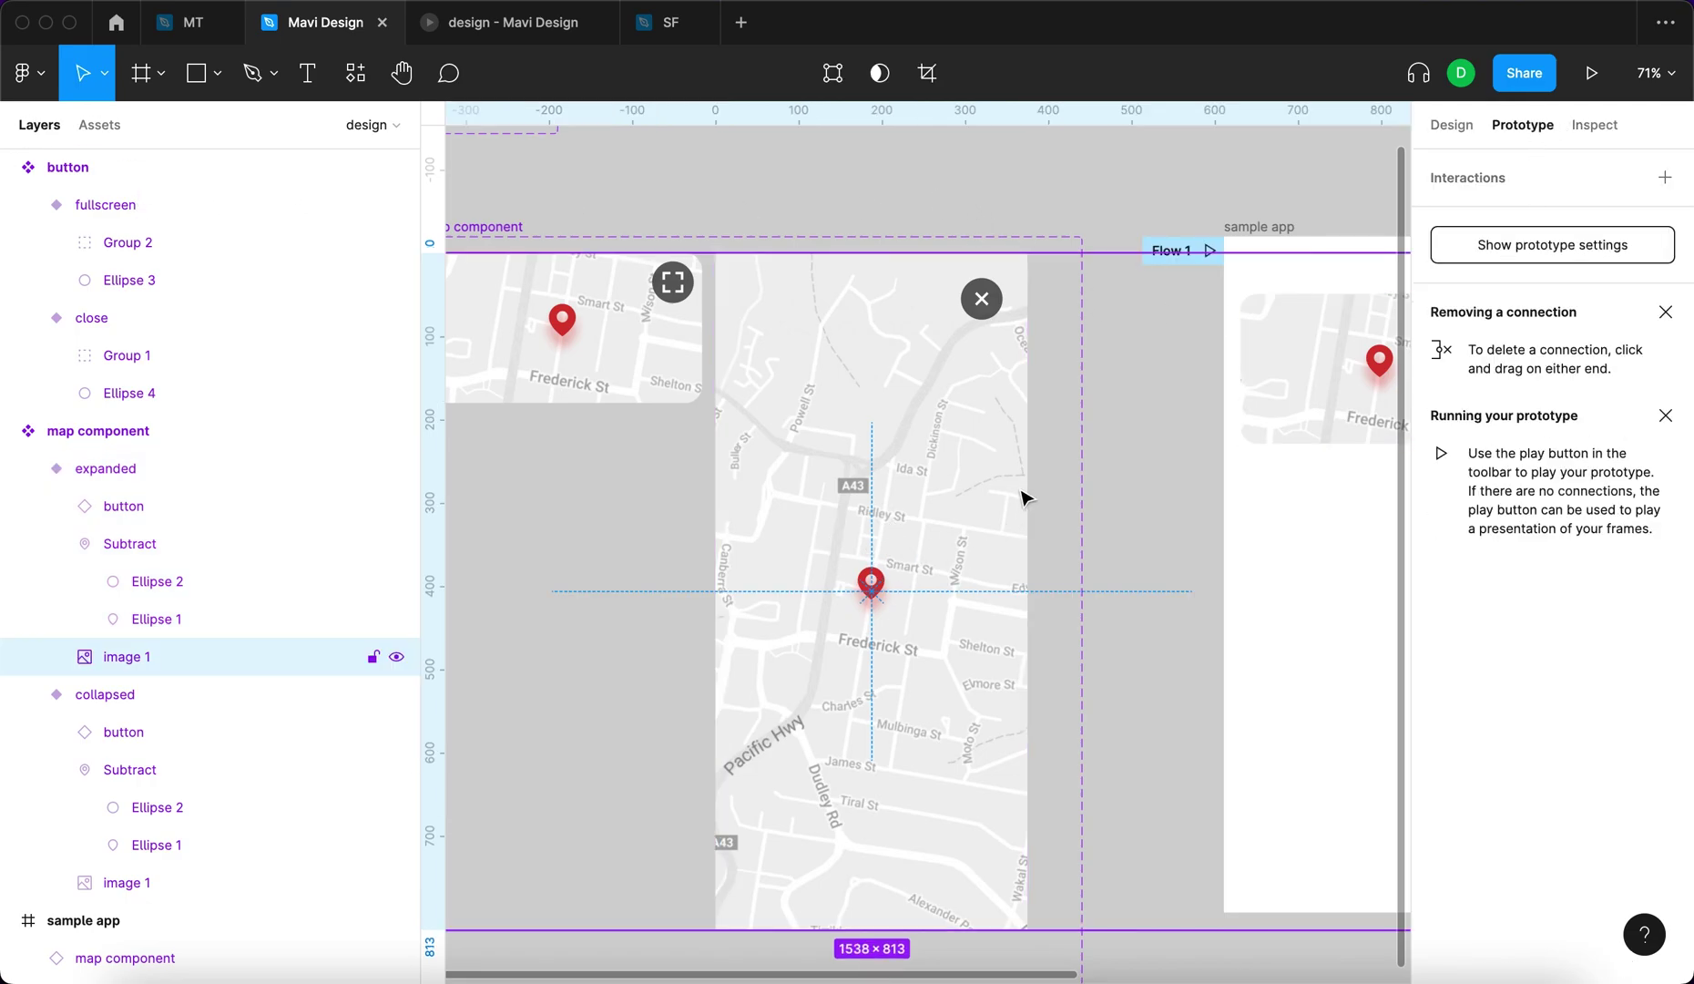
left_click(1452, 126)
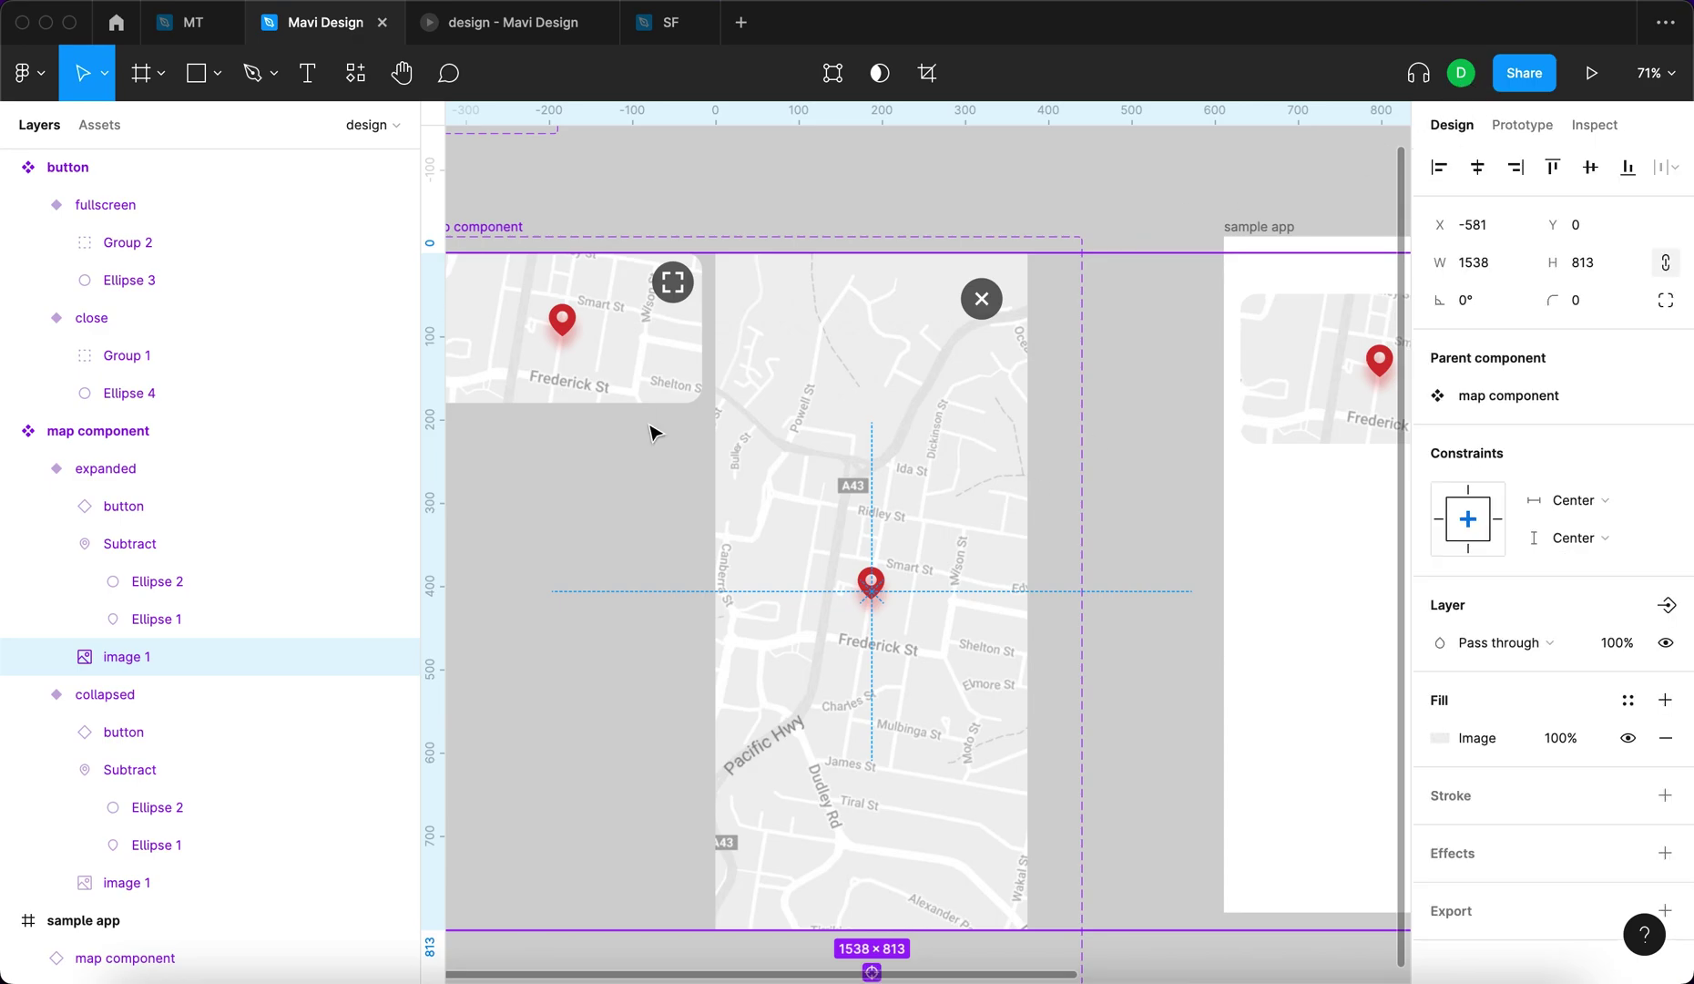
Set the expanded map variant's overflow scrolling to Horizontal and vertical scrolling.
left_click(836, 190)
left_click(826, 364)
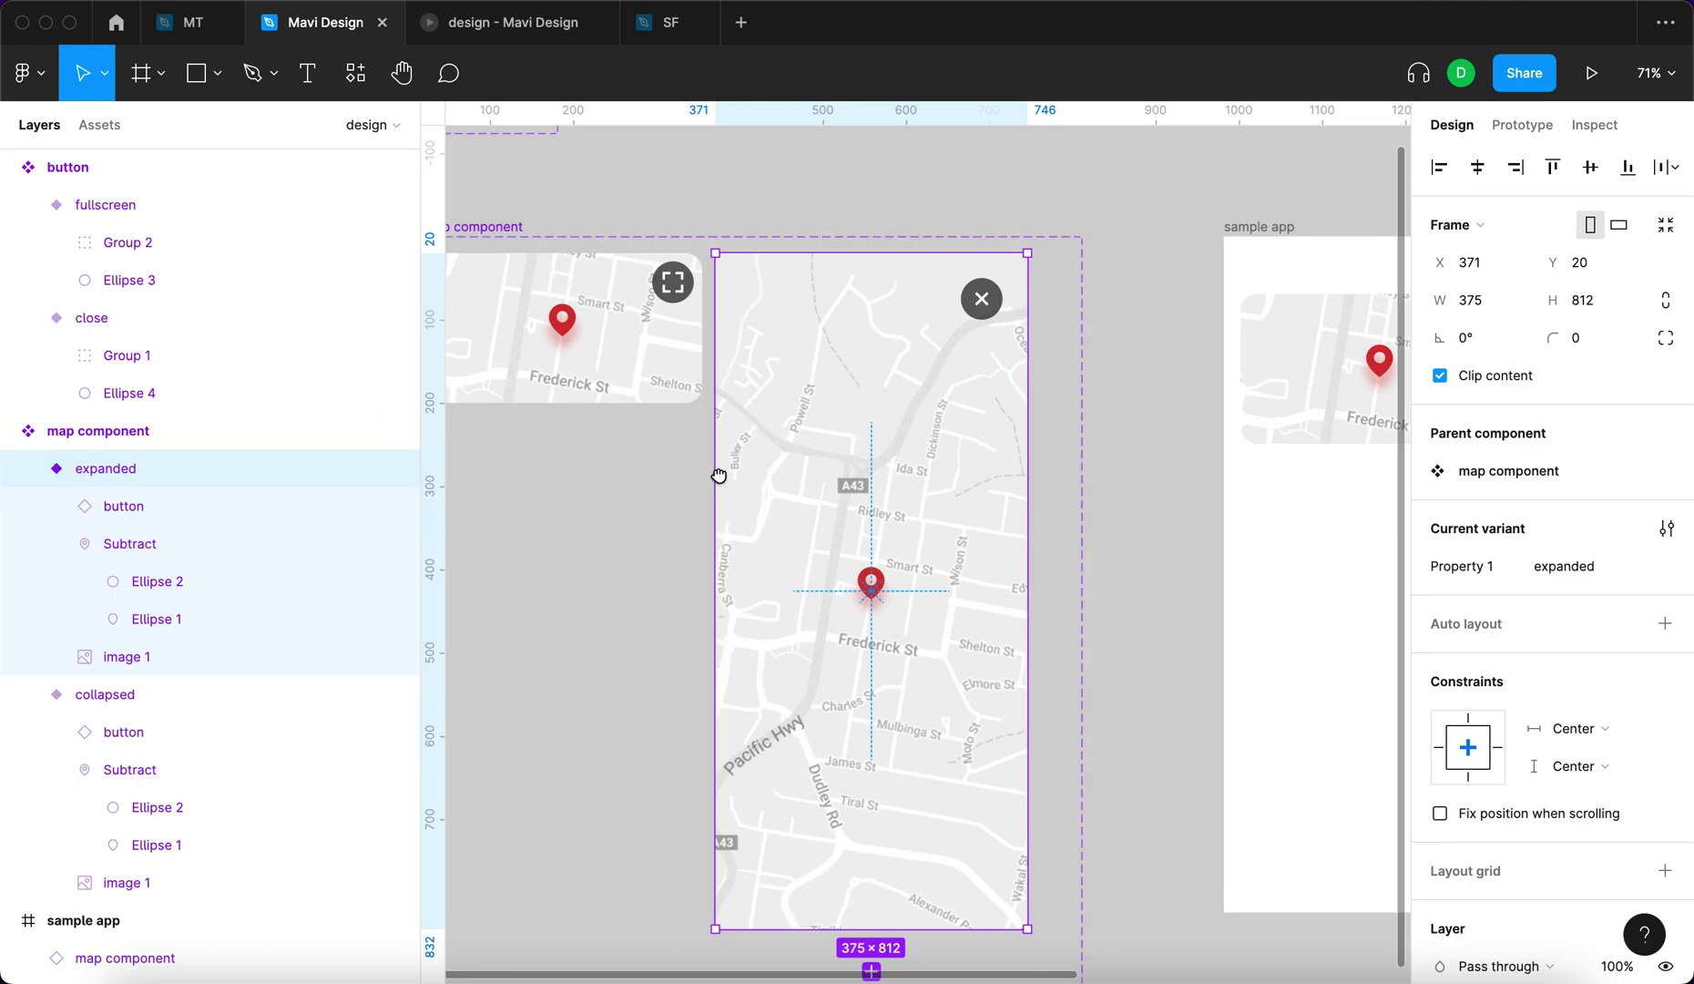
scroll(719, 476, "left", 2)
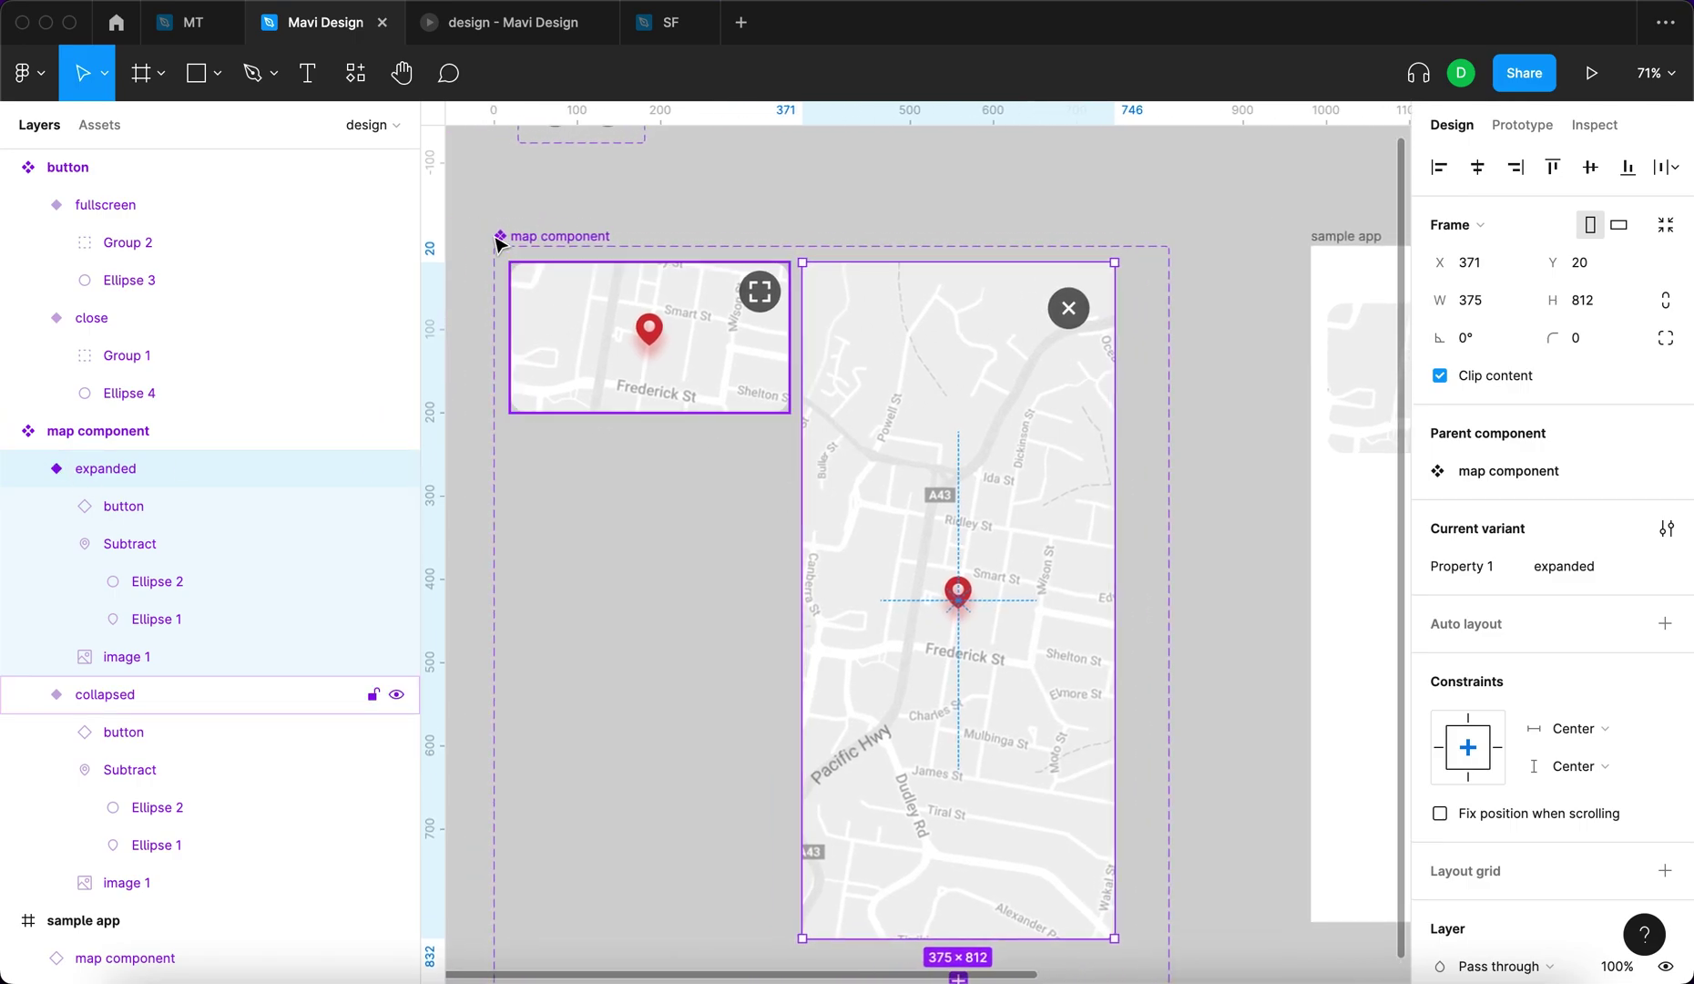
left_click(1543, 127)
left_click(1532, 278)
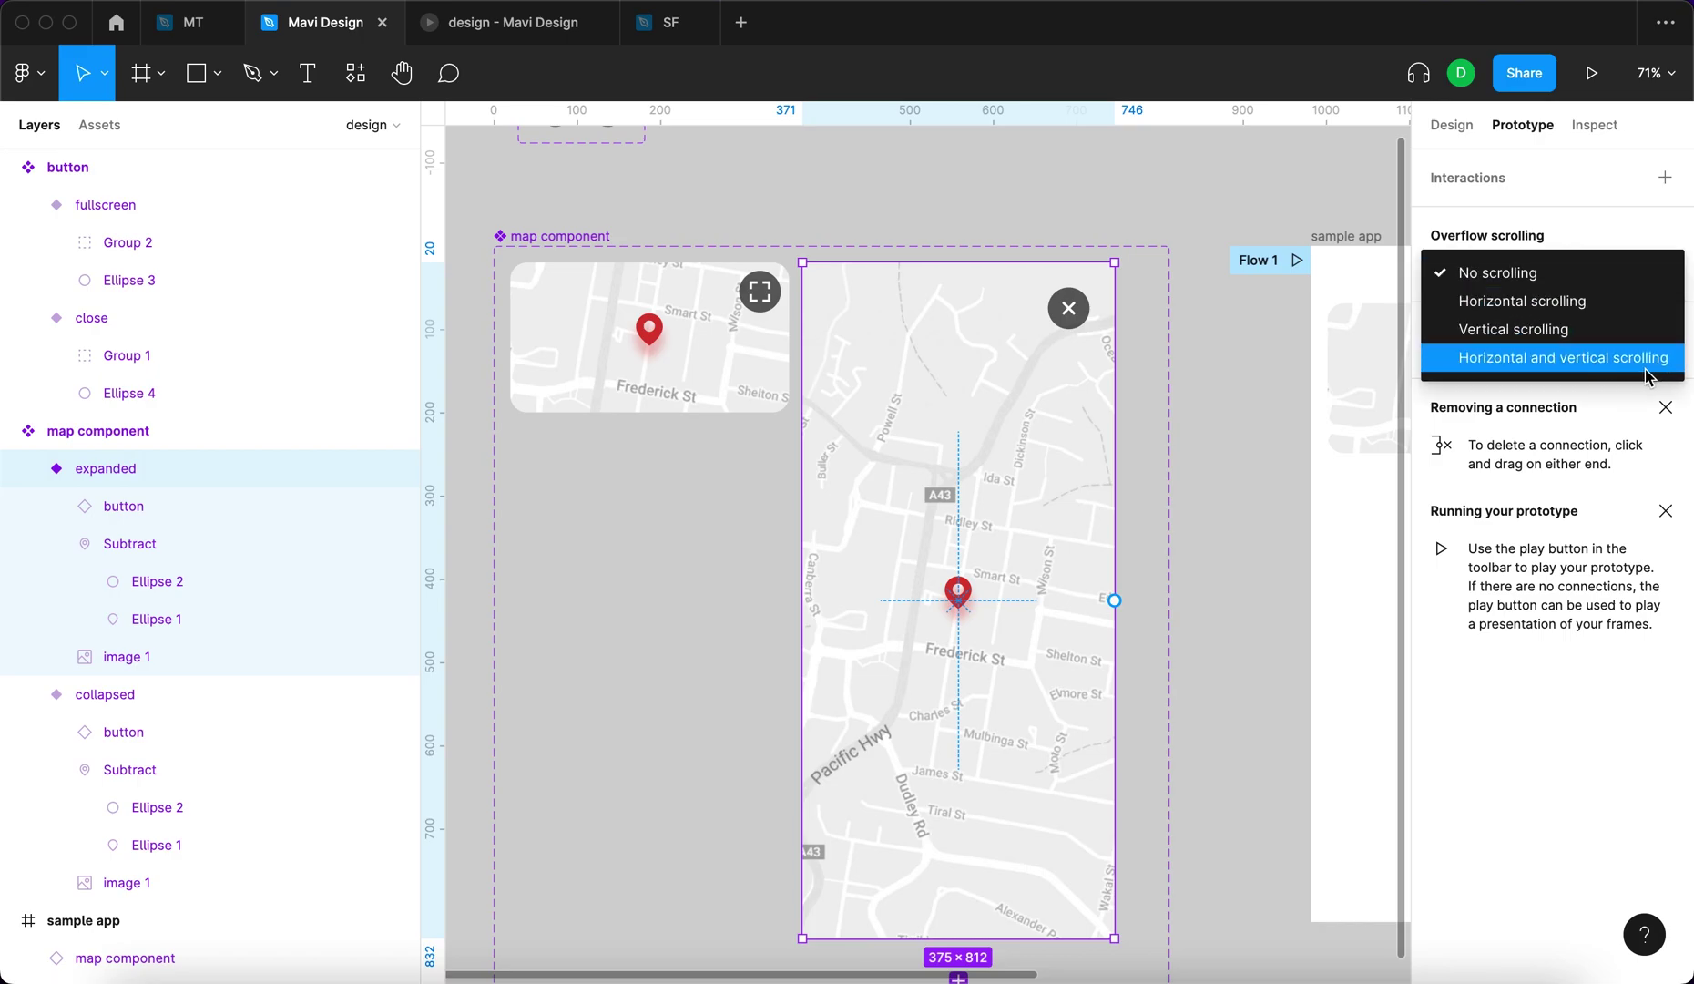
left_click(1563, 358)
left_click(1206, 197)
Run the prototype, expand the map and test panning it in several directions, then return to the design file.
left_click(1591, 73)
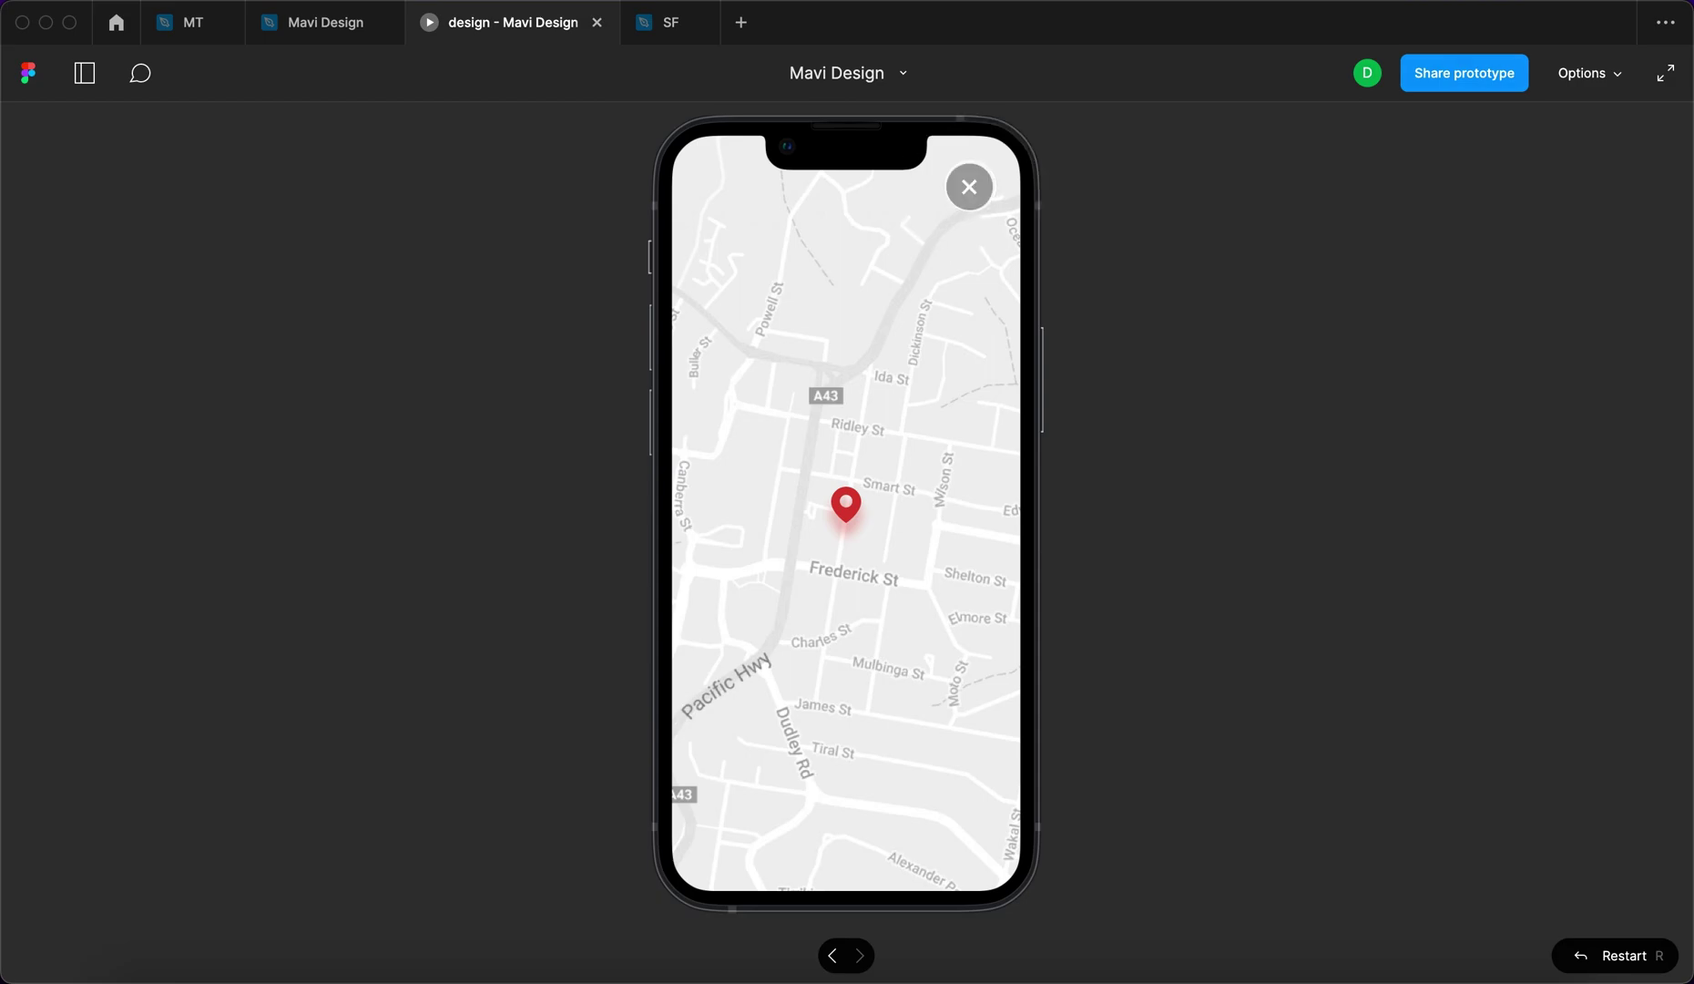
left_click(969, 187)
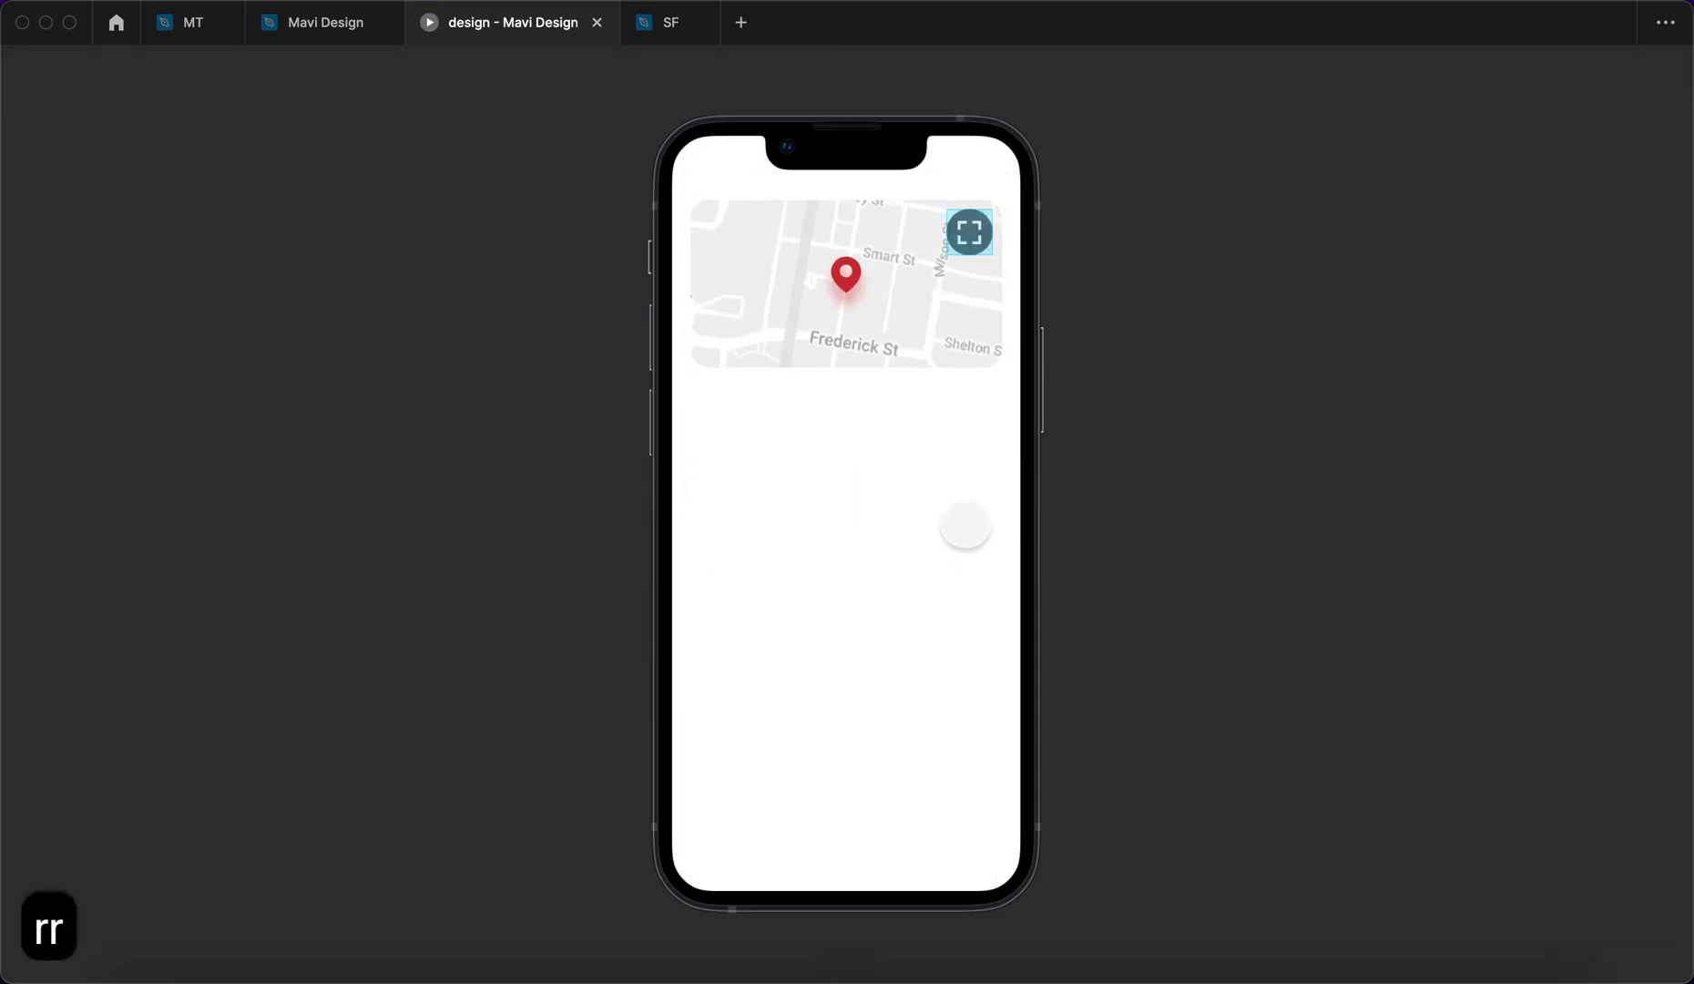
left_click(970, 232)
left_click_drag(1025, 532, 1216, 718)
mouse_move(784, 710)
left_mouse_down()
mouse_move(729, 707)
mouse_move(820, 560)
mouse_move(801, 693)
mouse_move(805, 664)
mouse_move(769, 683)
left_mouse_up()
left_click_drag(865, 491, 715, 539)
left_click_drag(782, 701, 942, 348)
left_click_drag(975, 425, 988, 426)
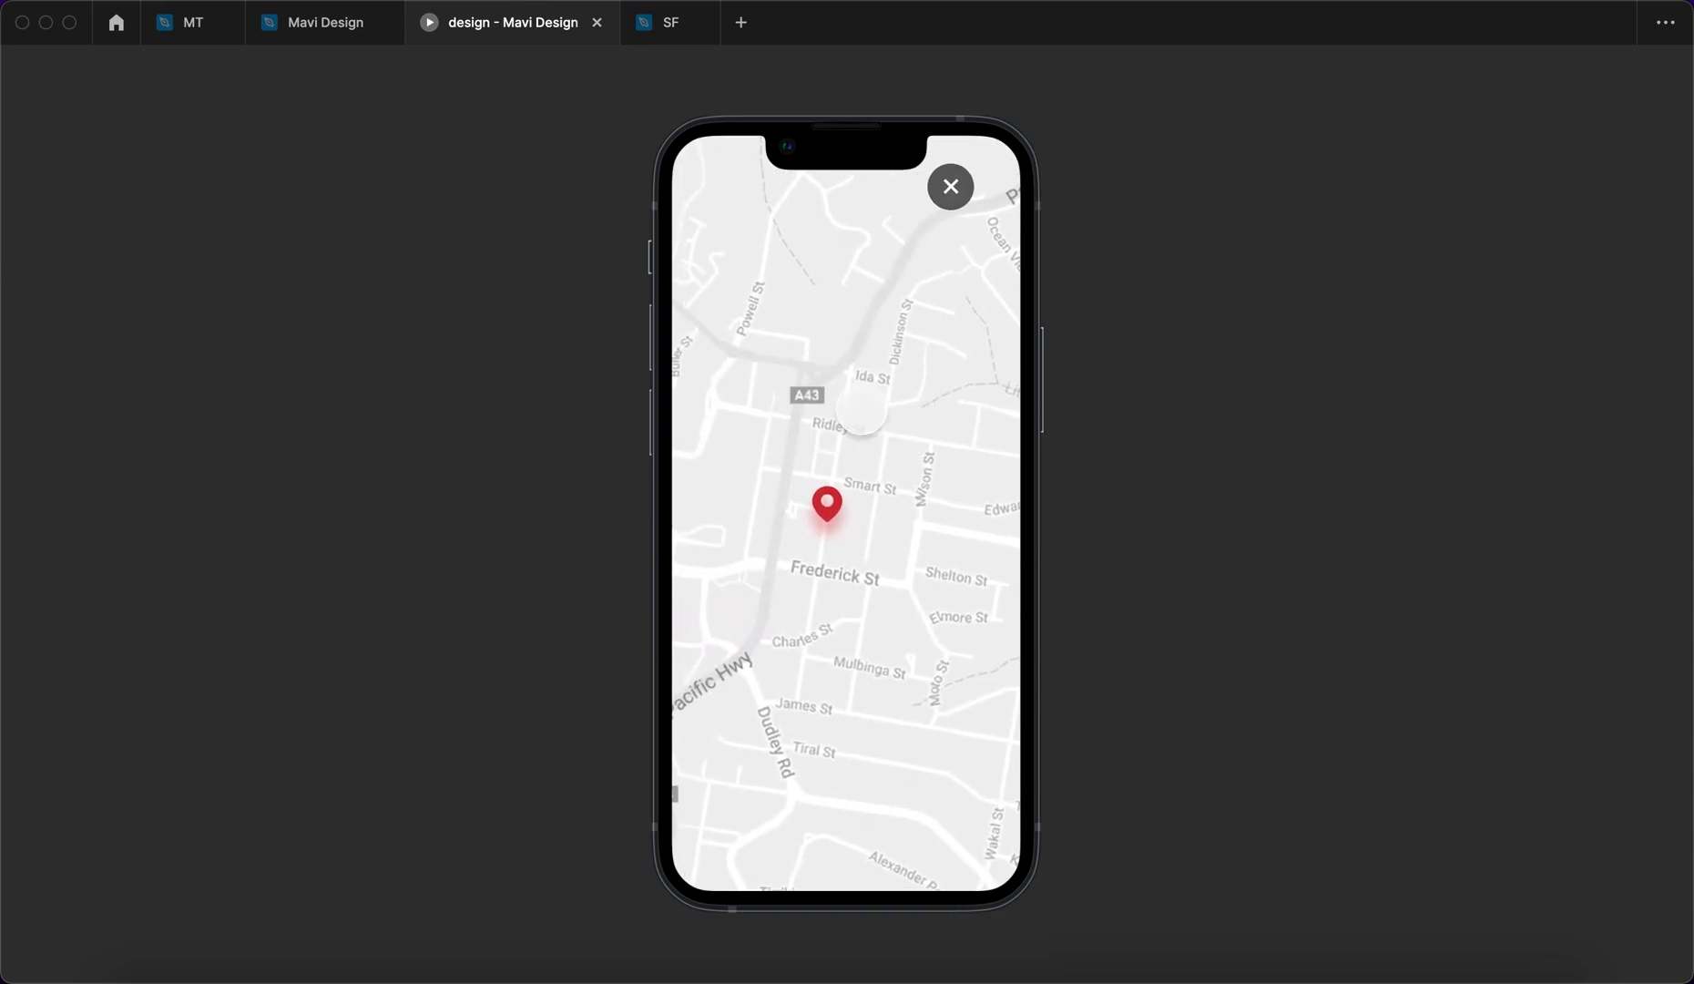
key("ctrl+shift+Tab")
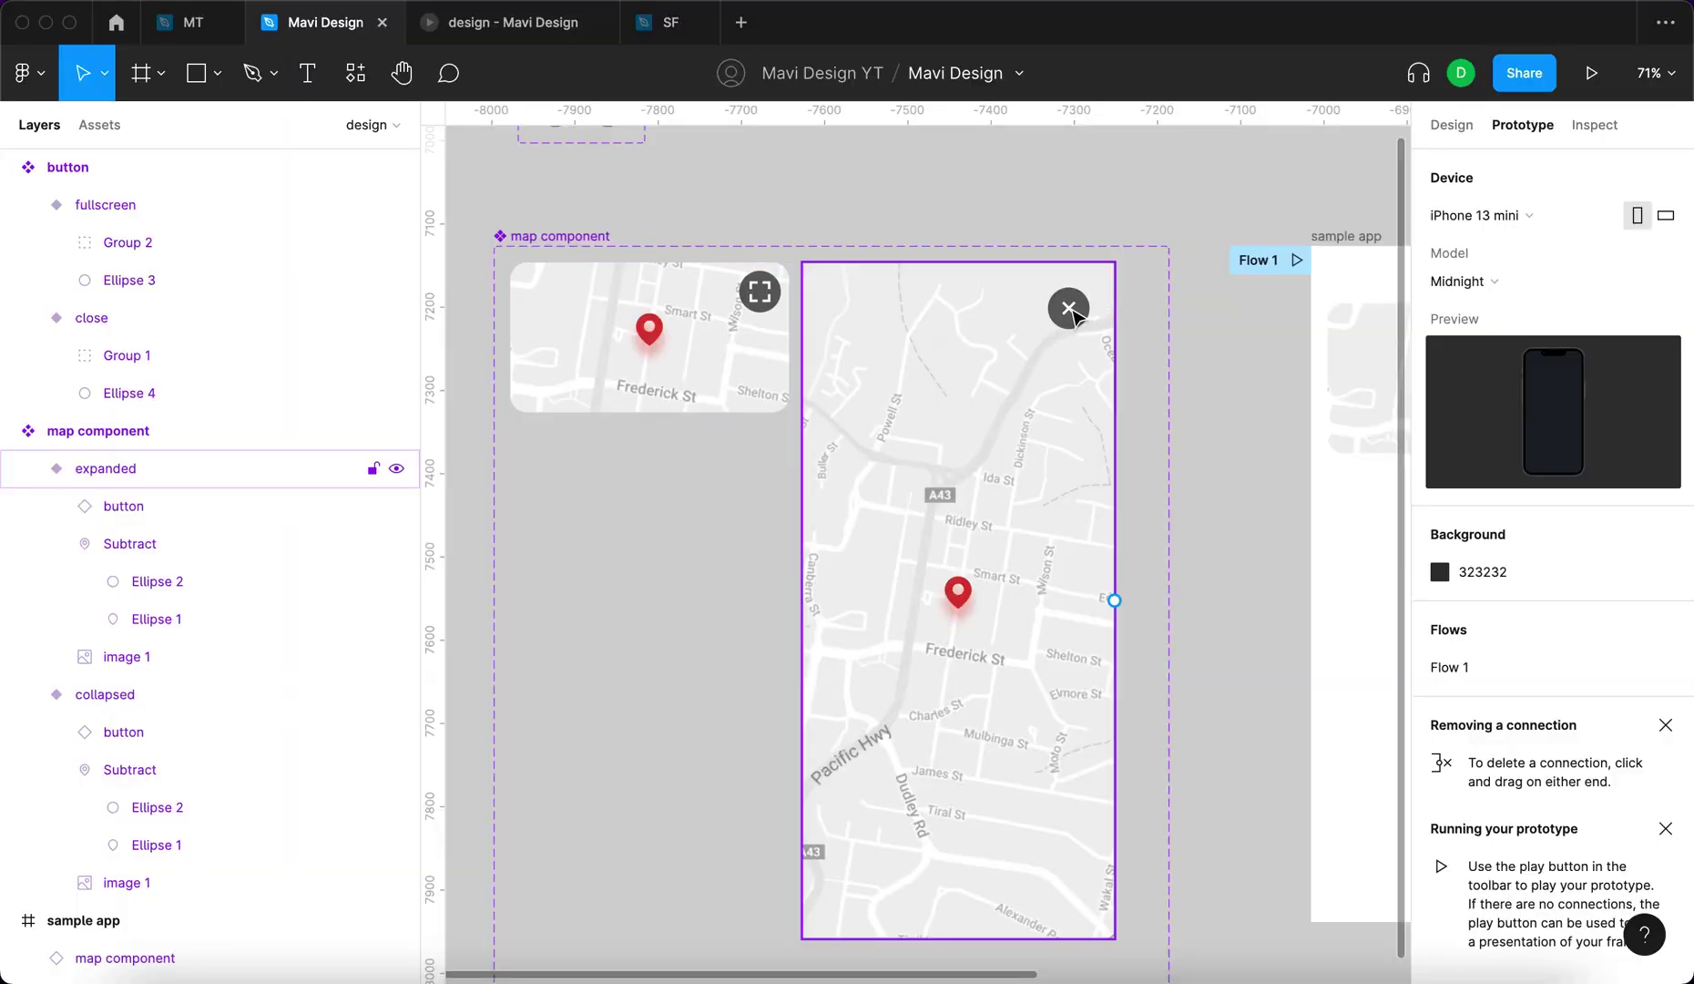
Fix the position of the close button inside the expanded map variant when scrolling.
left_click(1071, 314)
left_click(1456, 127)
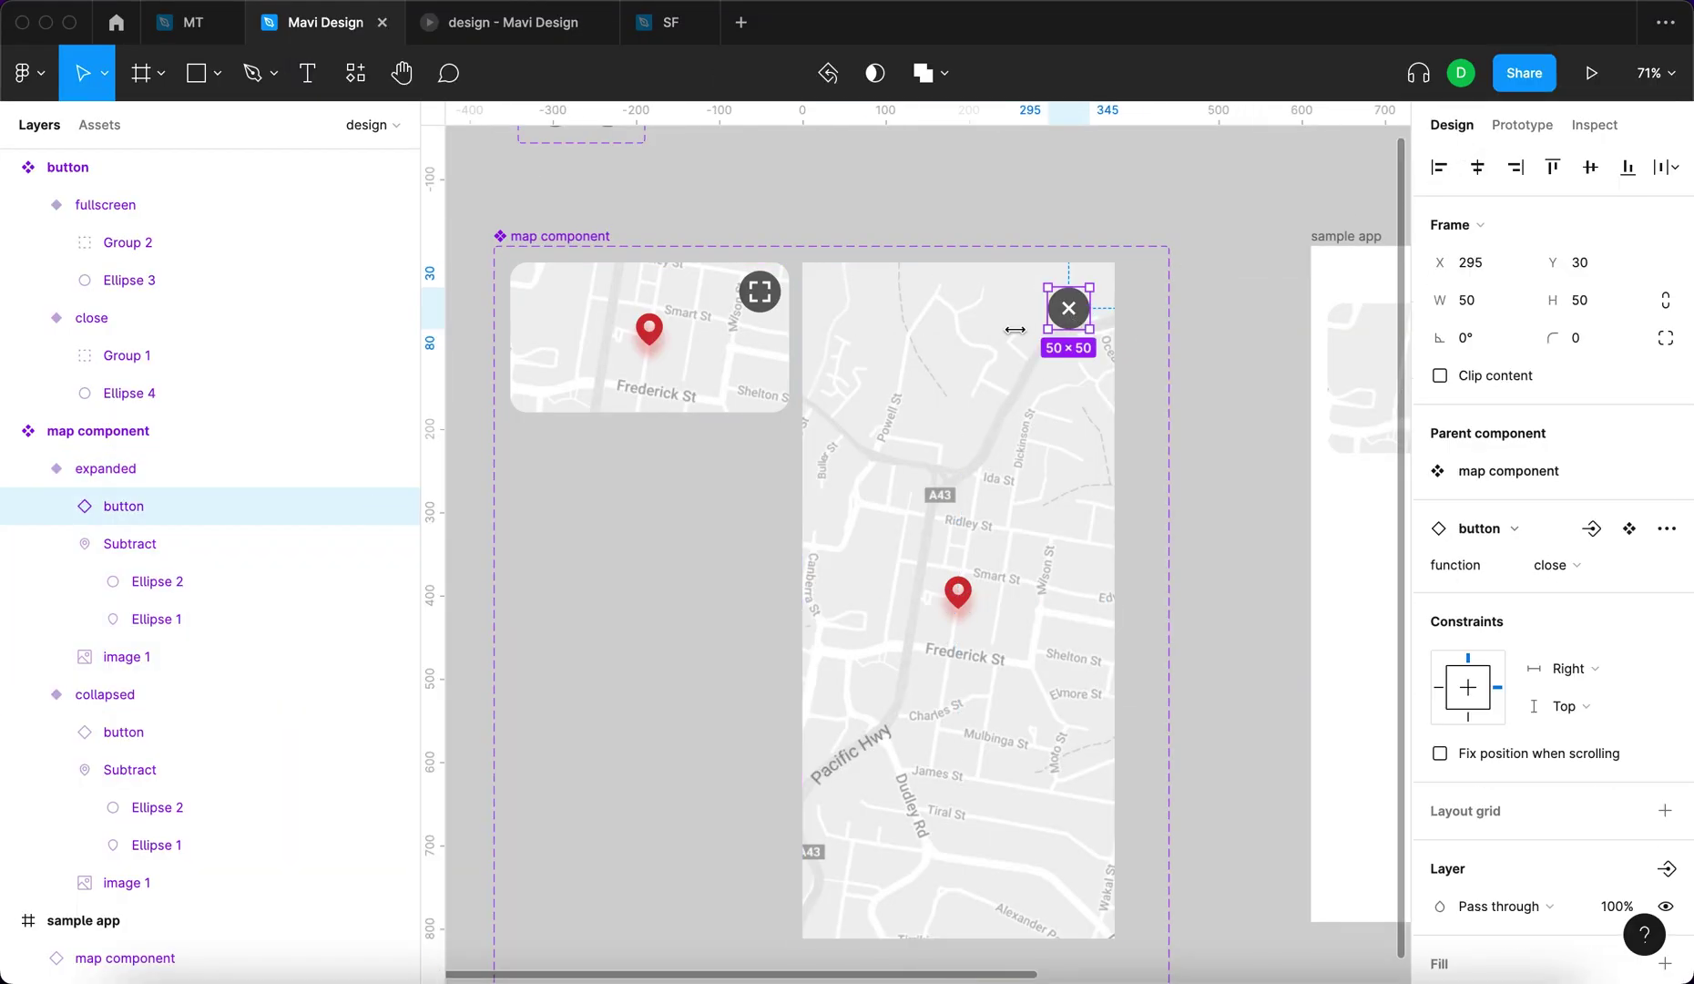
left_click(1511, 758)
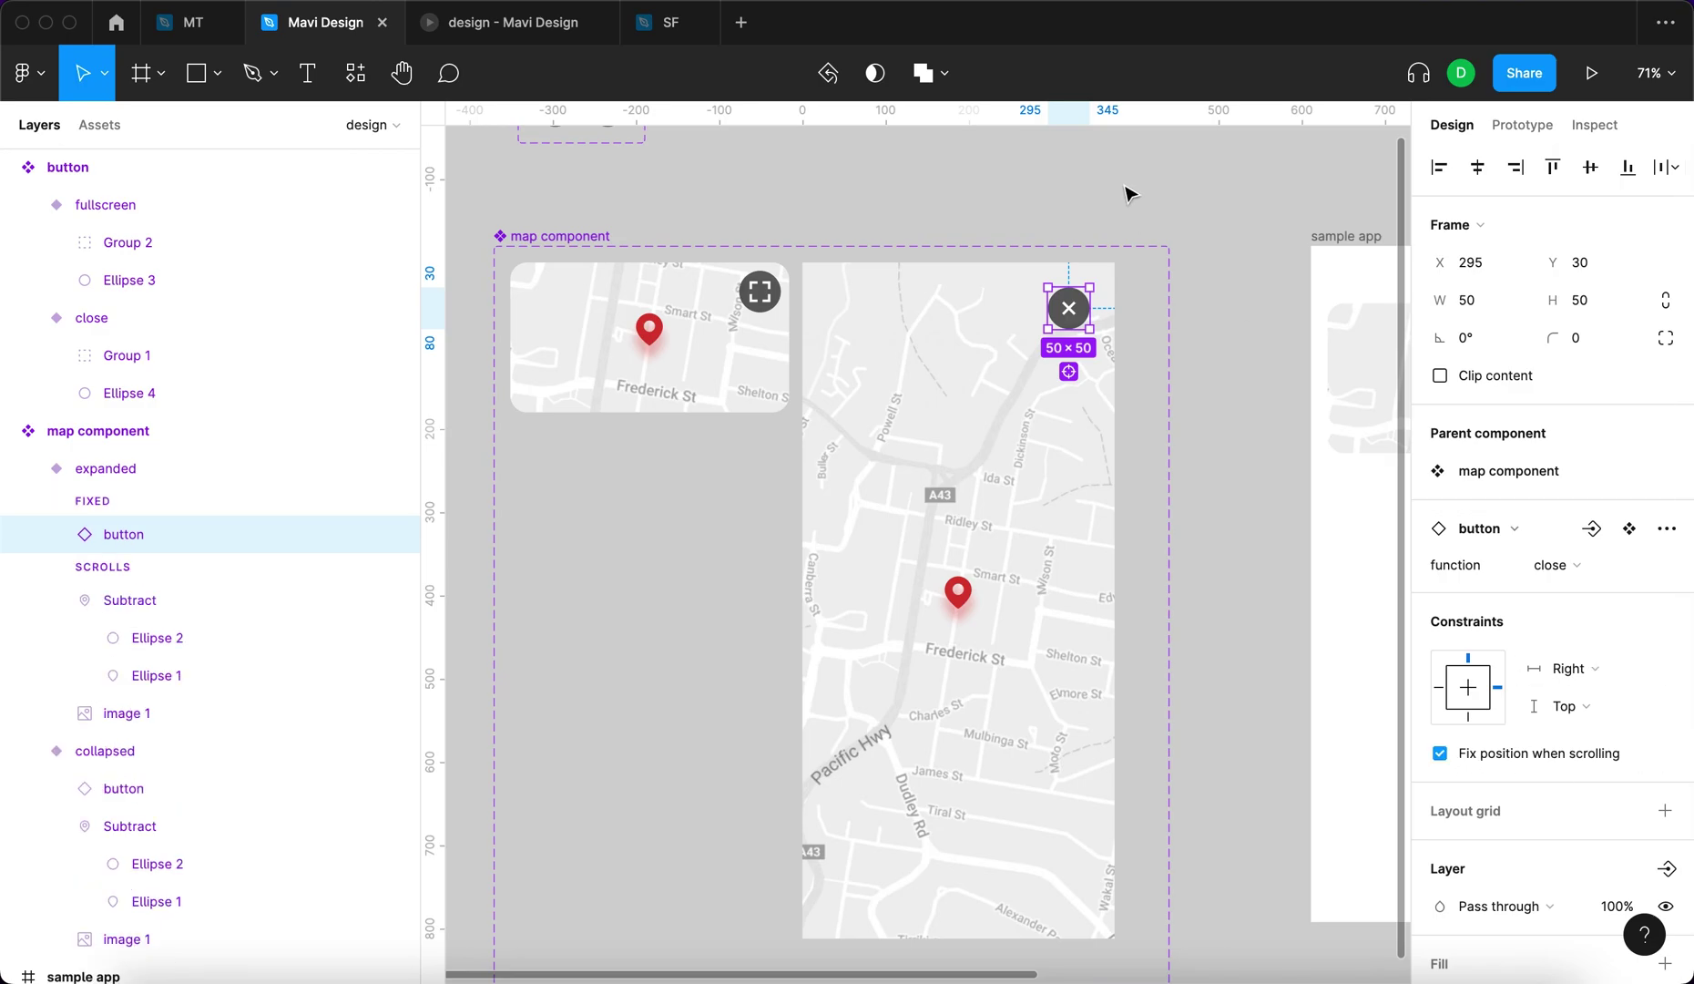
Switch to the running prototype and pan the expanded map in several directions to test the fixed close button.
left_click(546, 22)
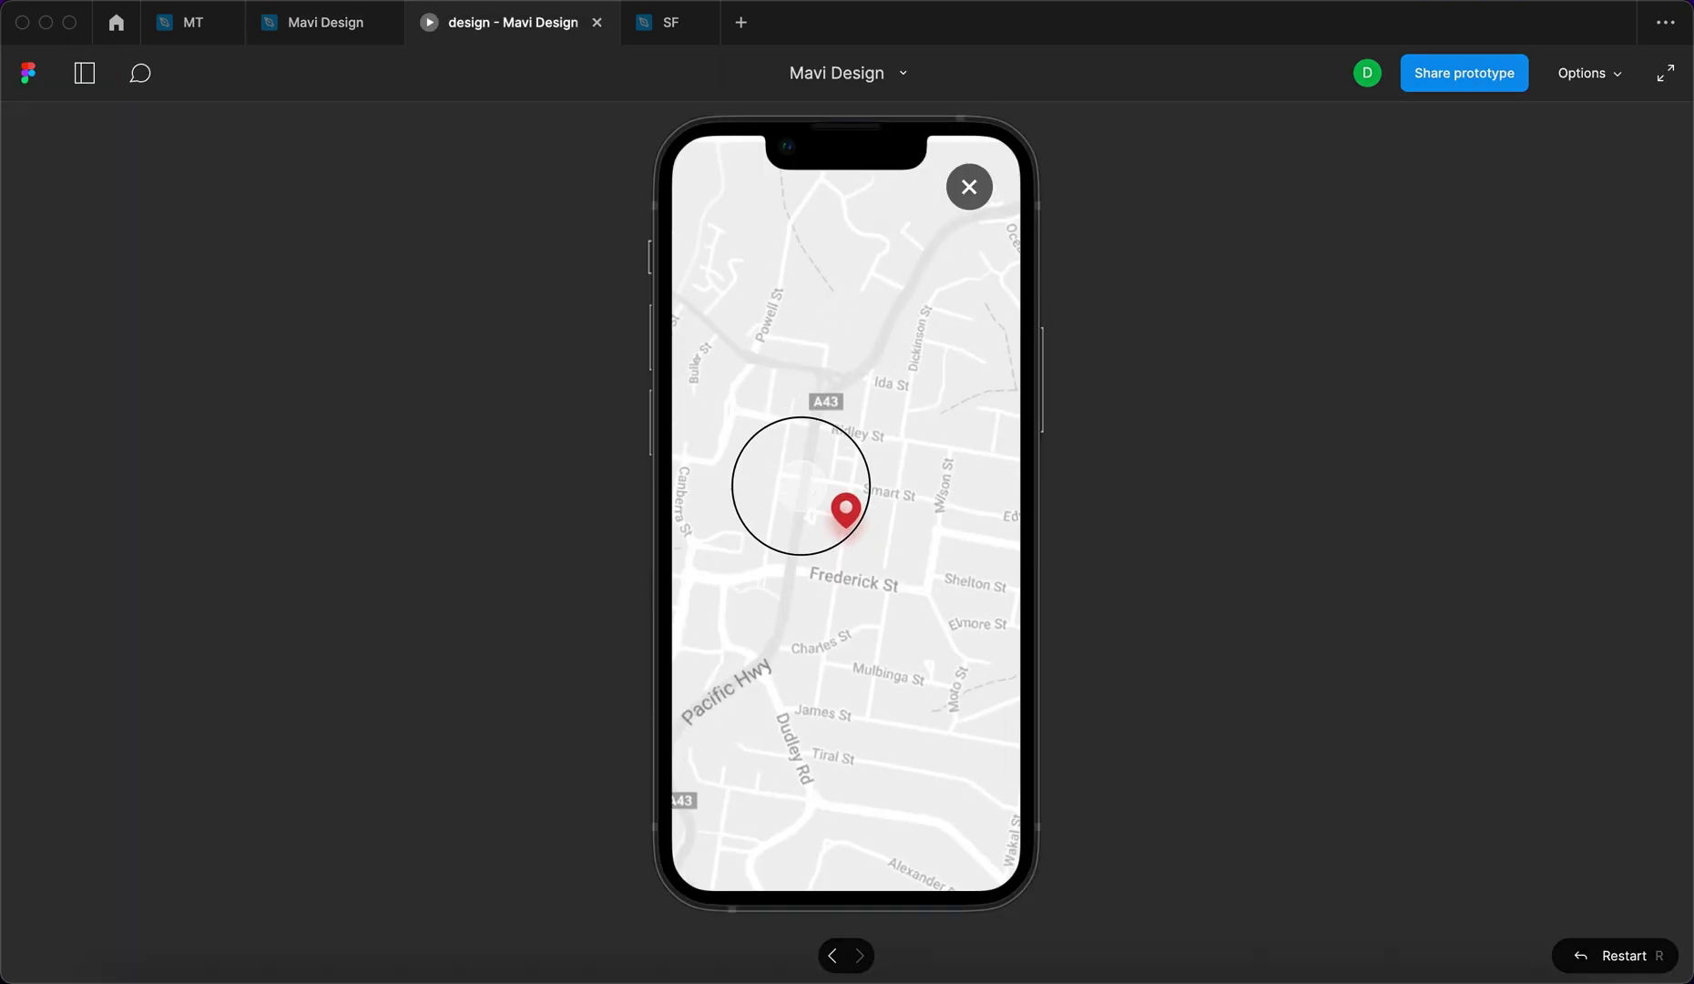
left_click_drag(1004, 536, 748, 572)
left_click_drag(952, 596, 829, 605)
left_click_drag(926, 488, 964, 466)
left_click_drag(883, 363, 864, 397)
scroll(864, 397, "right", 3)
Test collapsing and re-expanding the map repeatedly with panning in between, ending with the map collapsed.
left_click(969, 185)
left_click(969, 232)
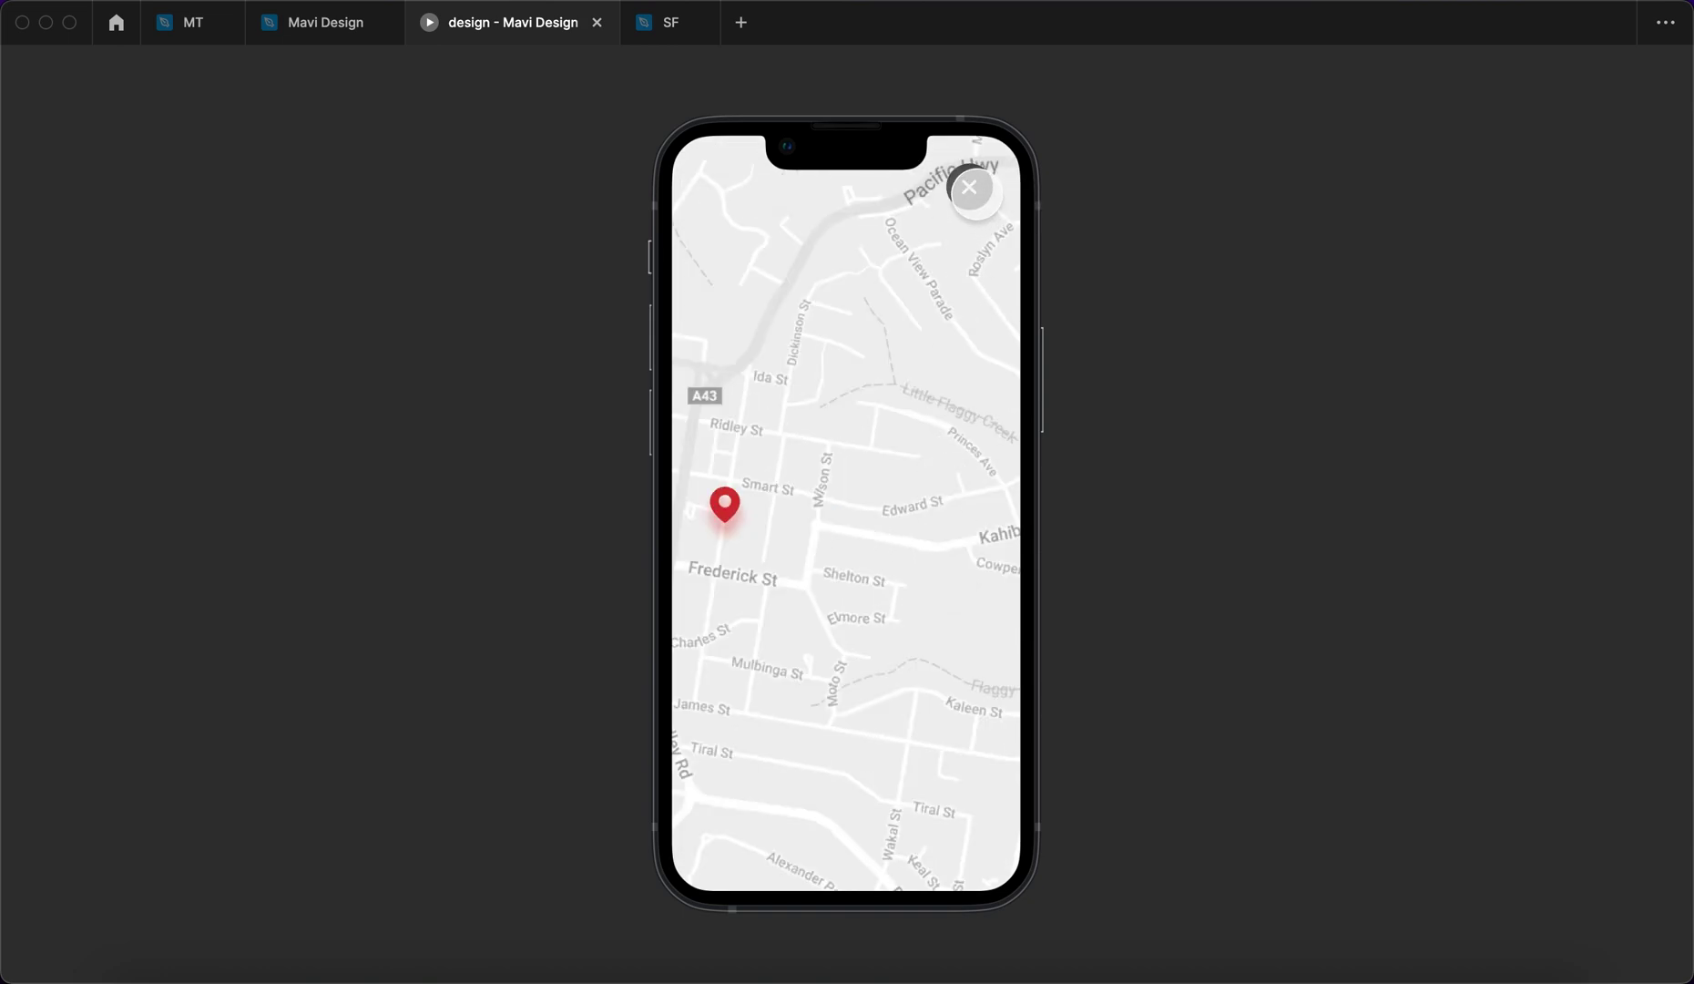
scroll(945, 429, "left", 3)
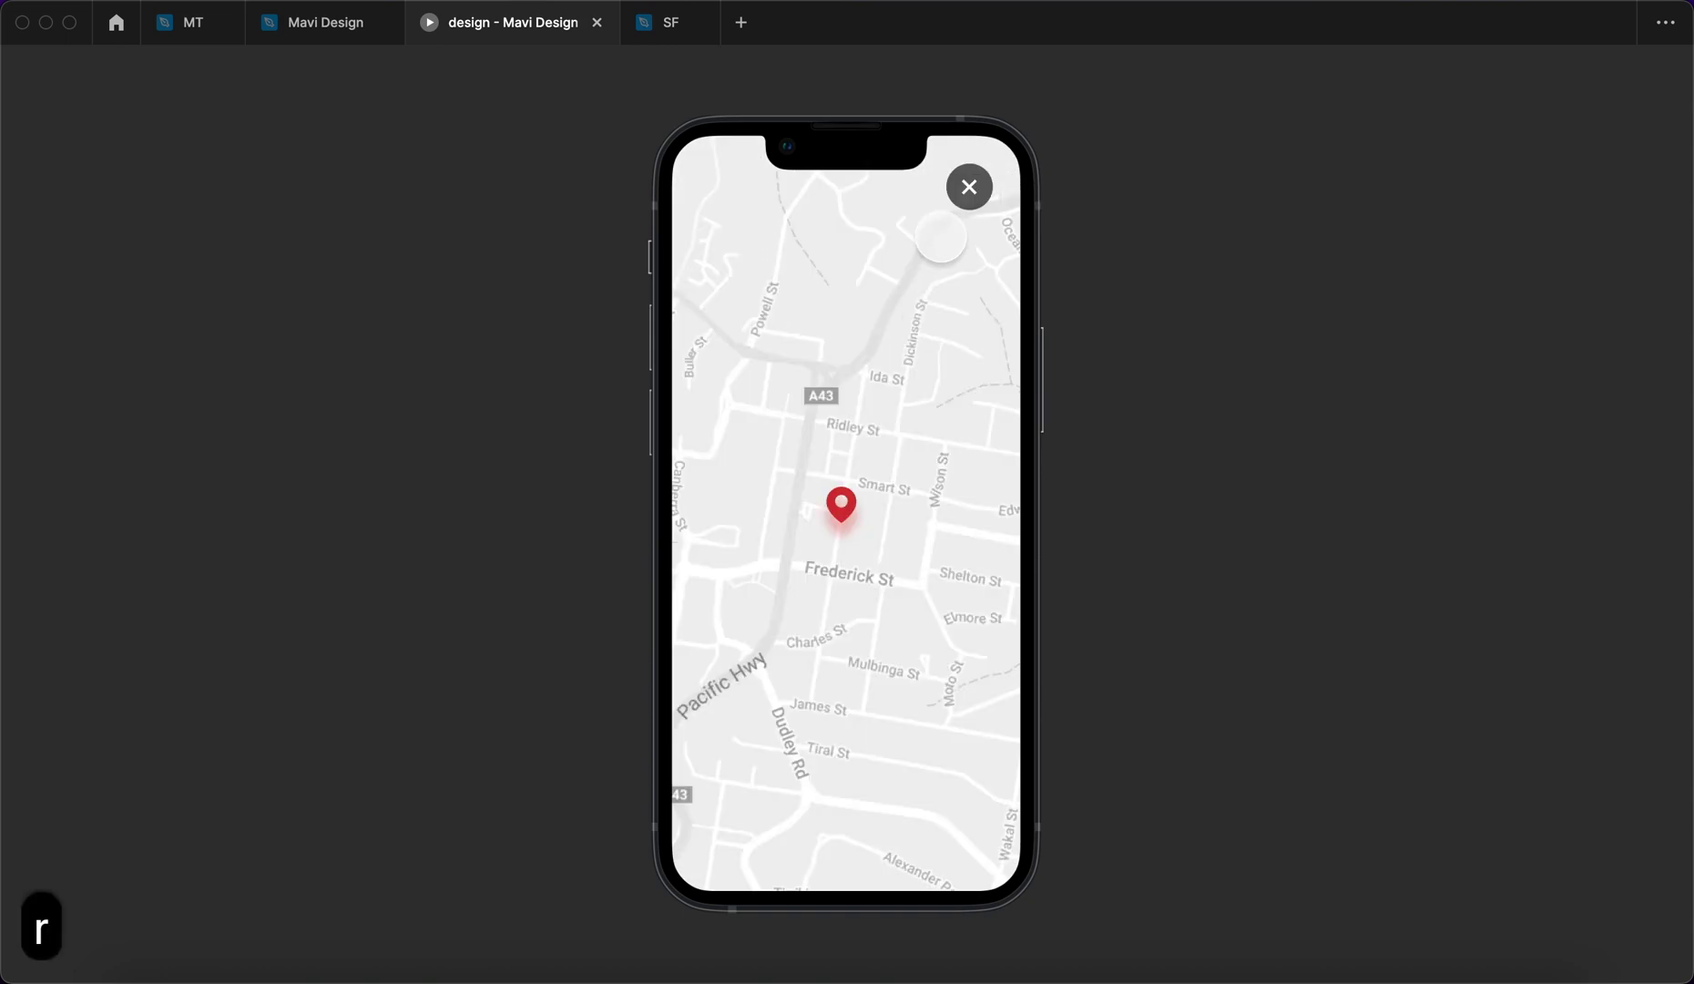
left_click(973, 190)
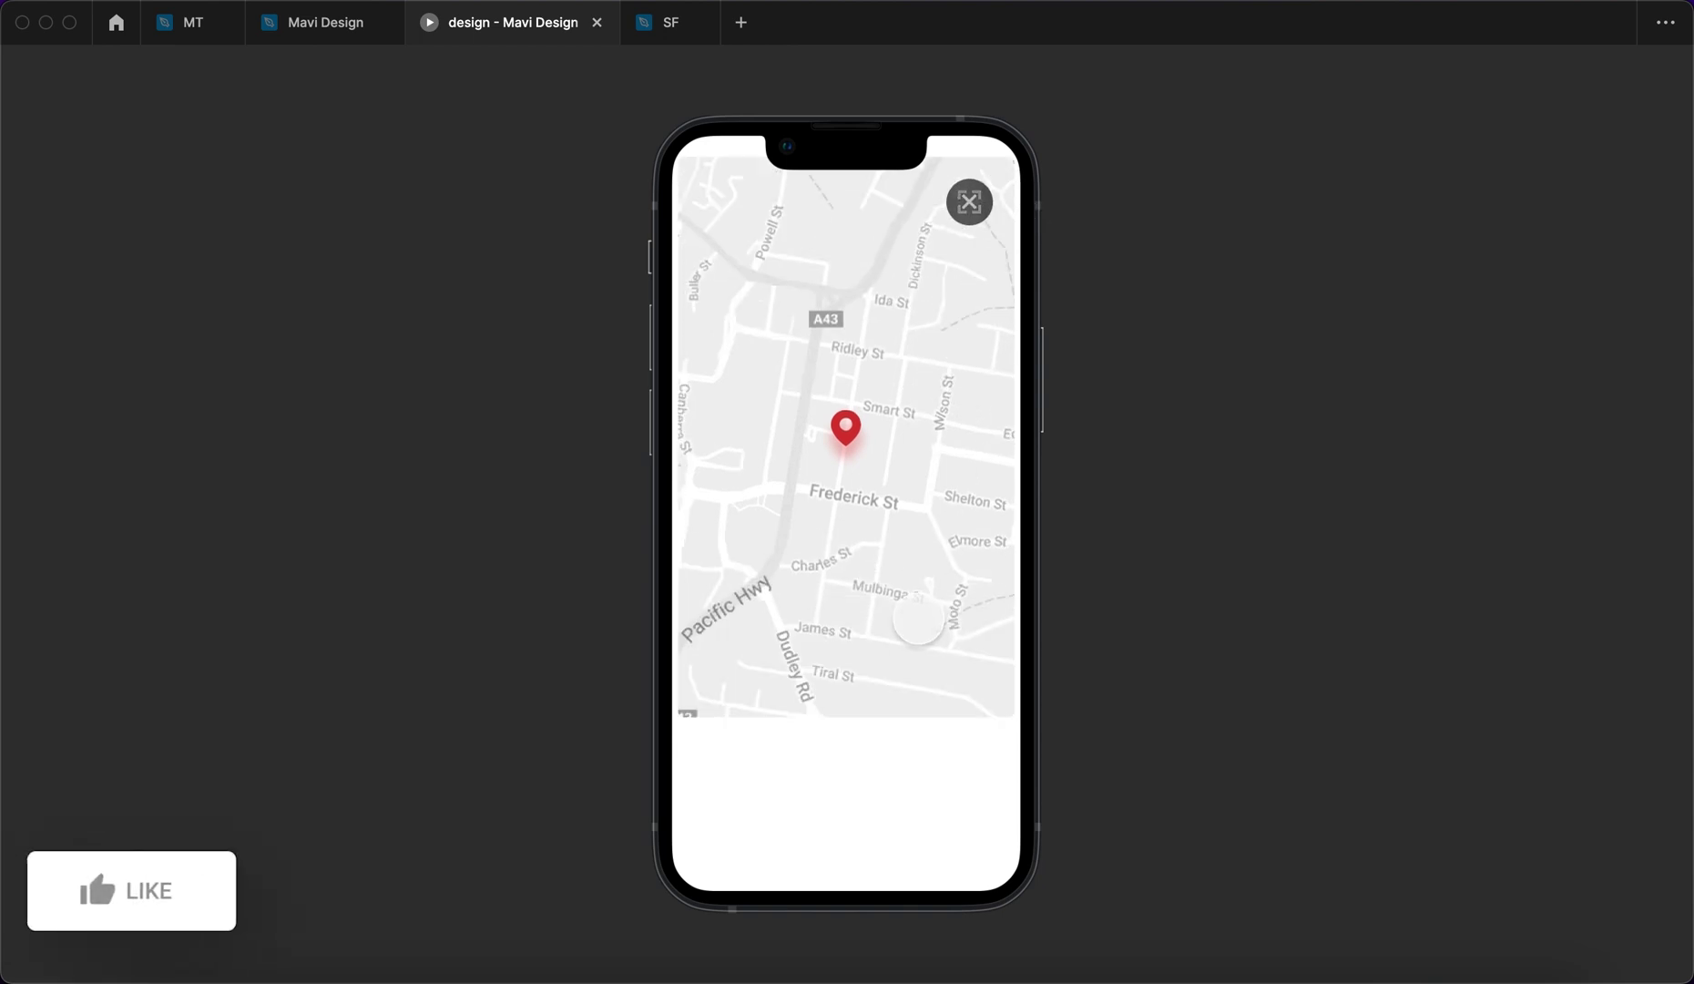
left_click(970, 233)
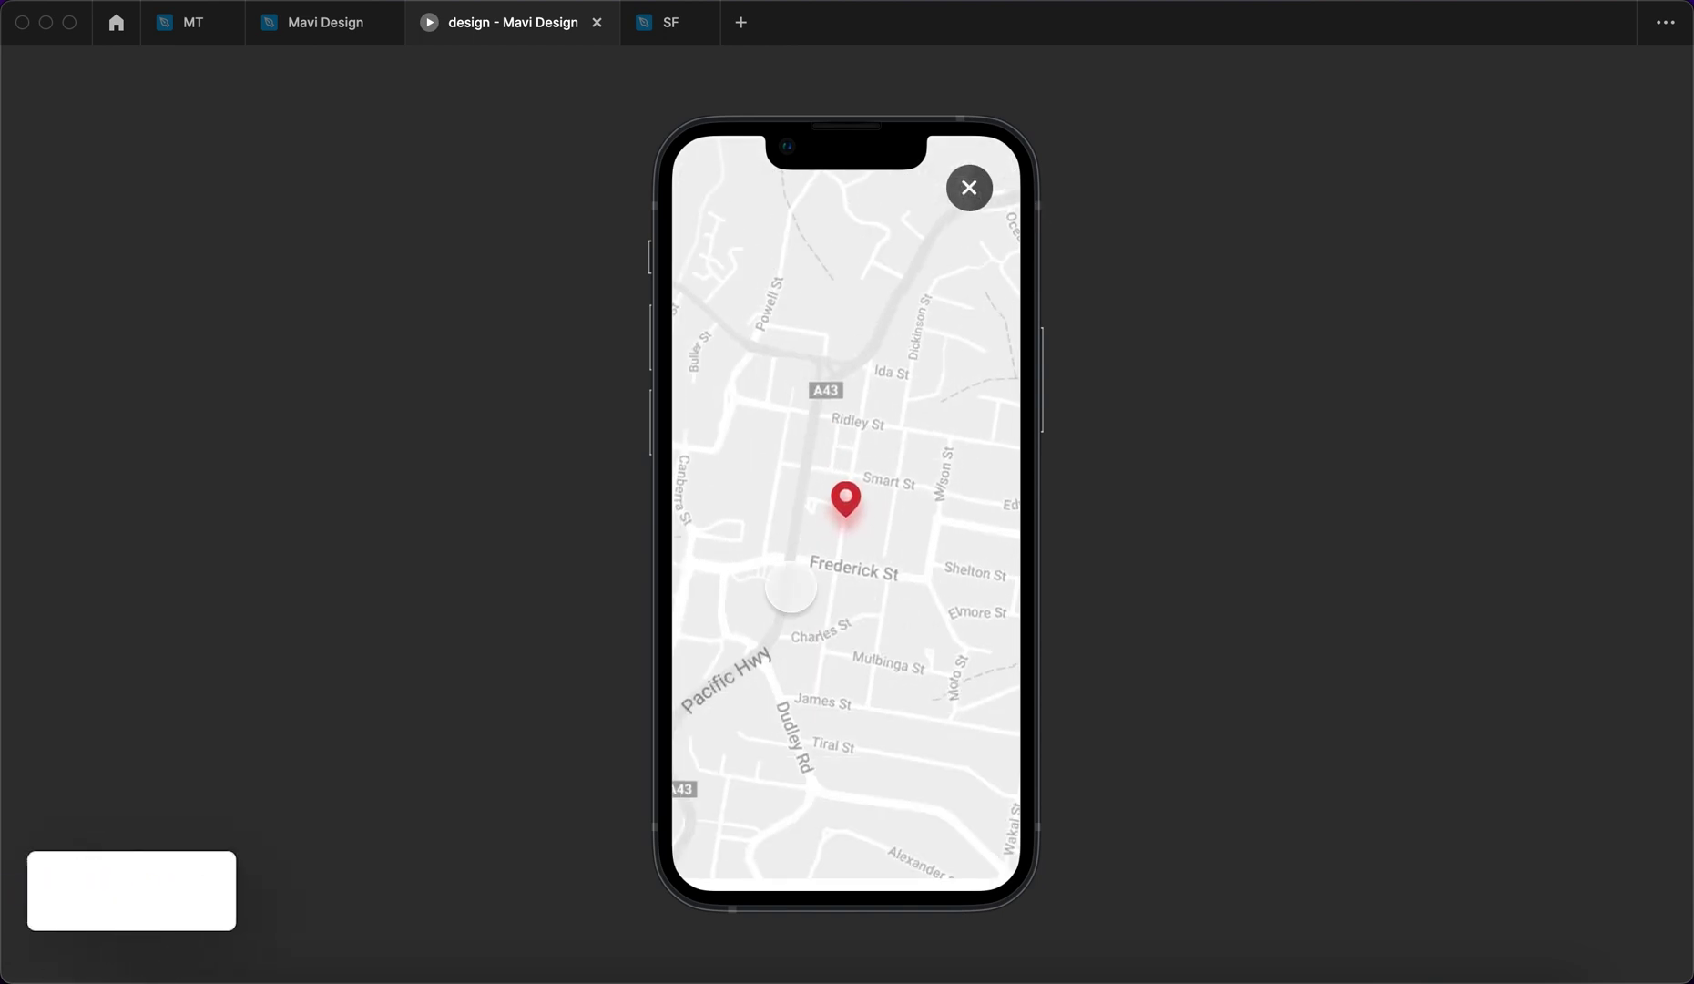
left_click_drag(812, 581, 930, 583)
left_click(970, 190)
left_click(895, 667)
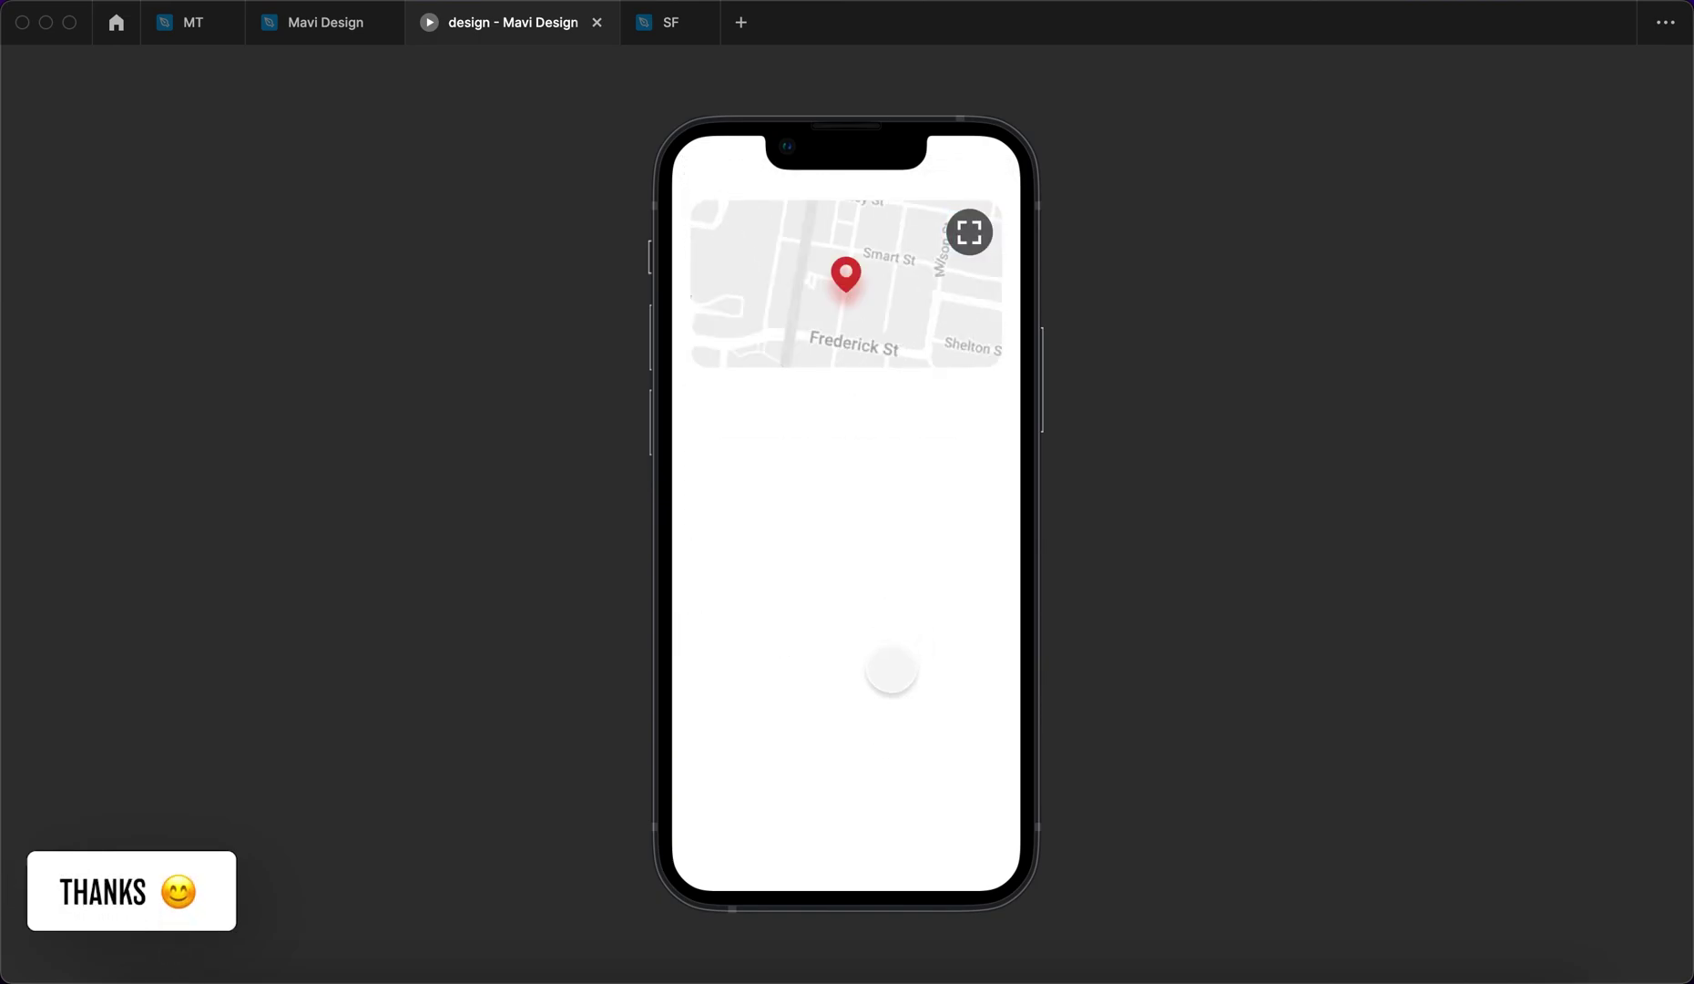